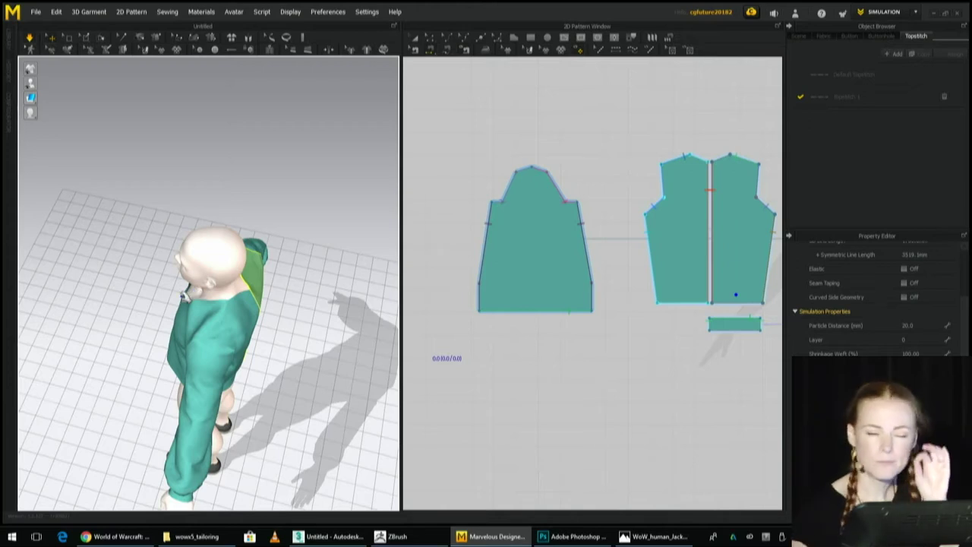
Pull the garment outward at the back shoulder while the simulation runs, and check it from the front and back.
right_click_drag(321, 396, 236, 298)
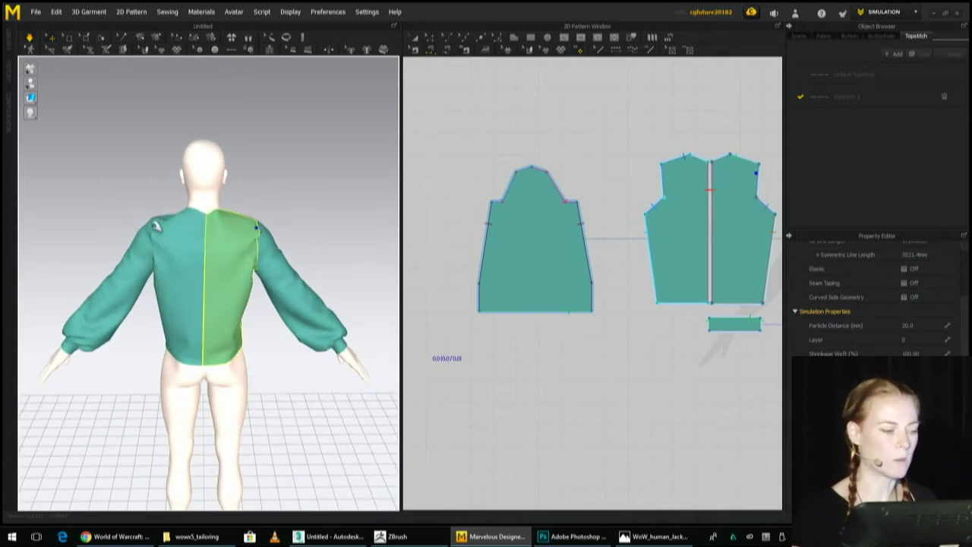
left_click_drag(153, 222, 139, 223)
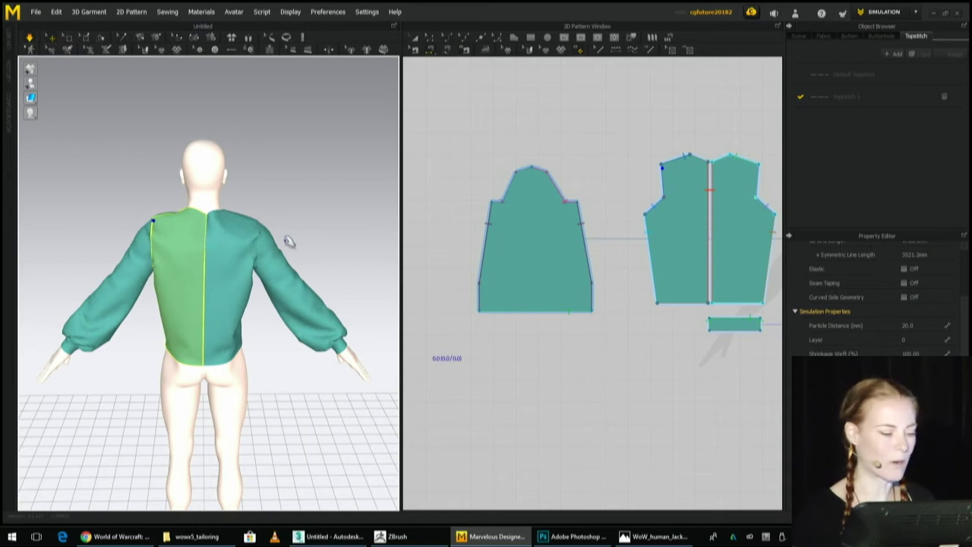
right_click_drag(314, 232, 39, 226)
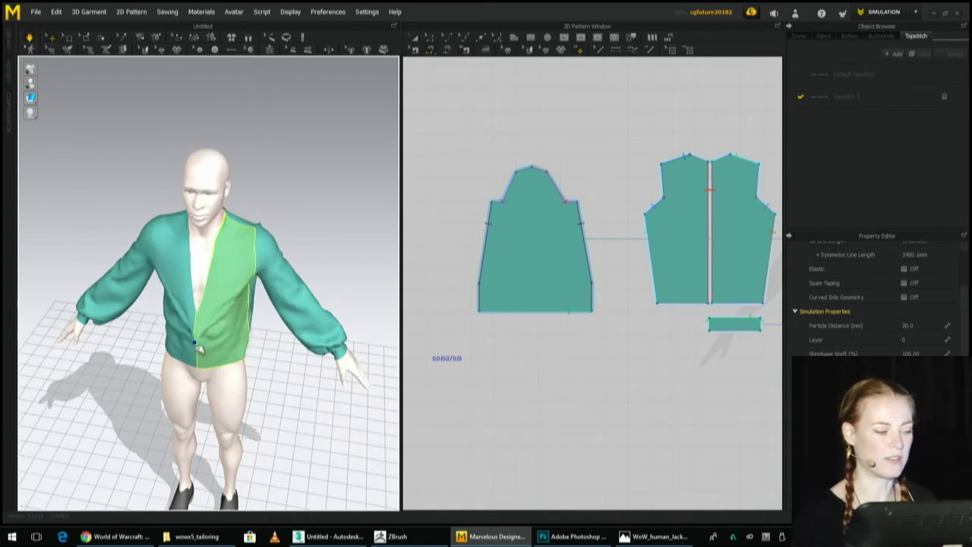
right_click_drag(295, 210, 91, 221)
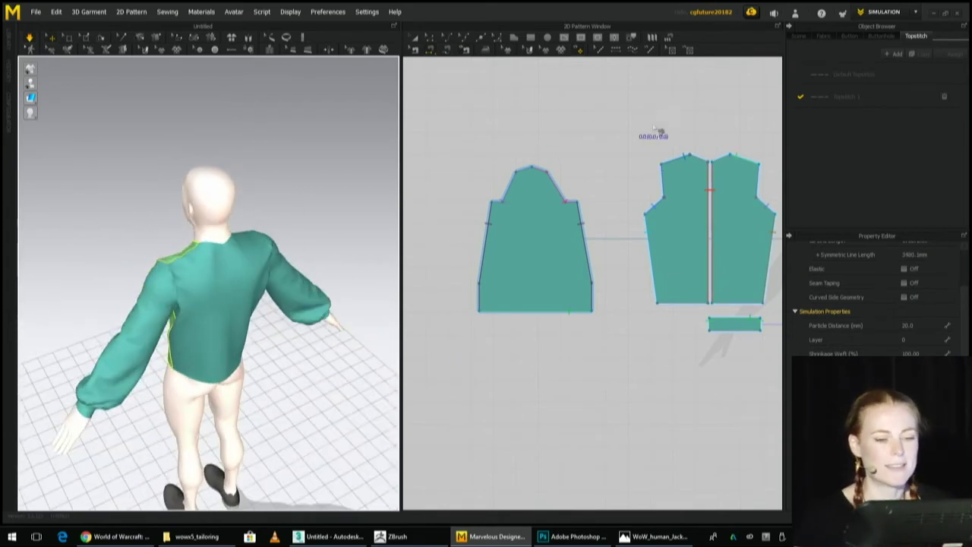
Add a point on the back panels' centre seam, about 136 mm below the neckline.
scroll(684, 145, "down", 2)
middle_click_drag(714, 148, 517, 230)
scroll(513, 225, "up", 3)
scroll(508, 214, "up", 2)
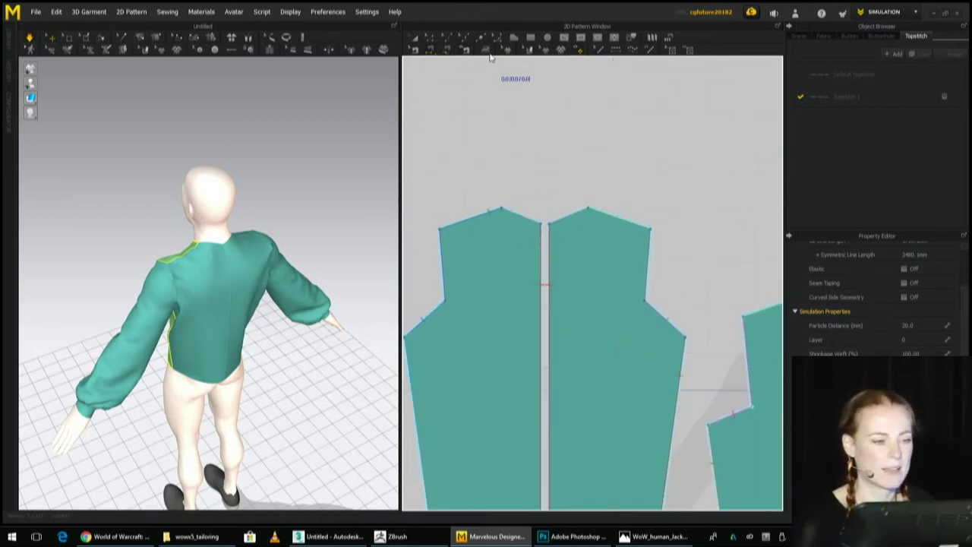
left_click(482, 39)
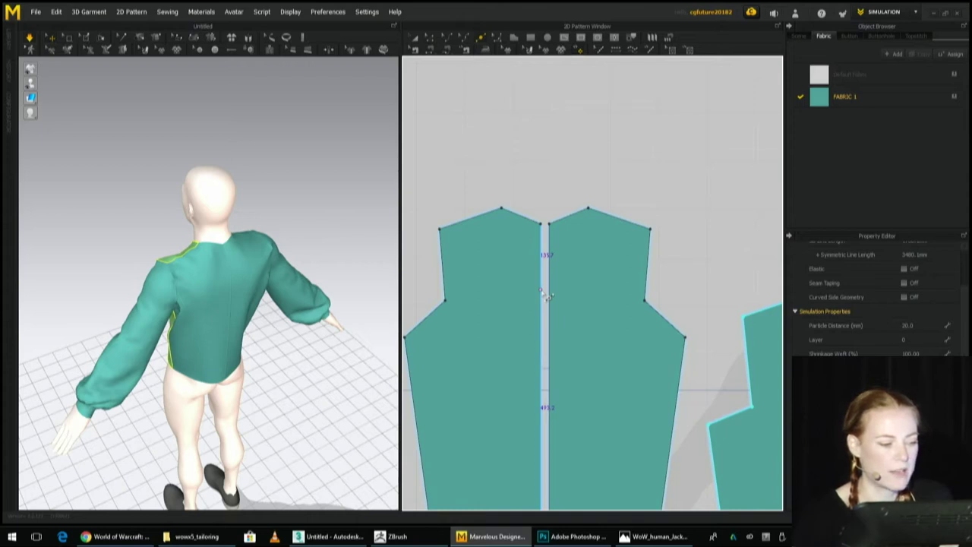
left_click(546, 294)
left_click(543, 288)
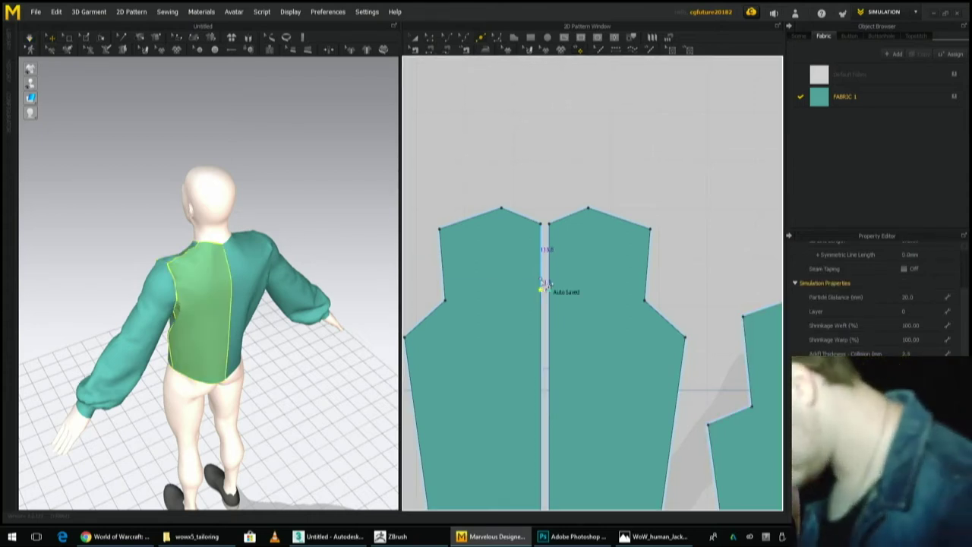
Move the back panels' centre neckline points apart to taper the upper centre seam, simulate, and check the drape.
left_click(434, 47)
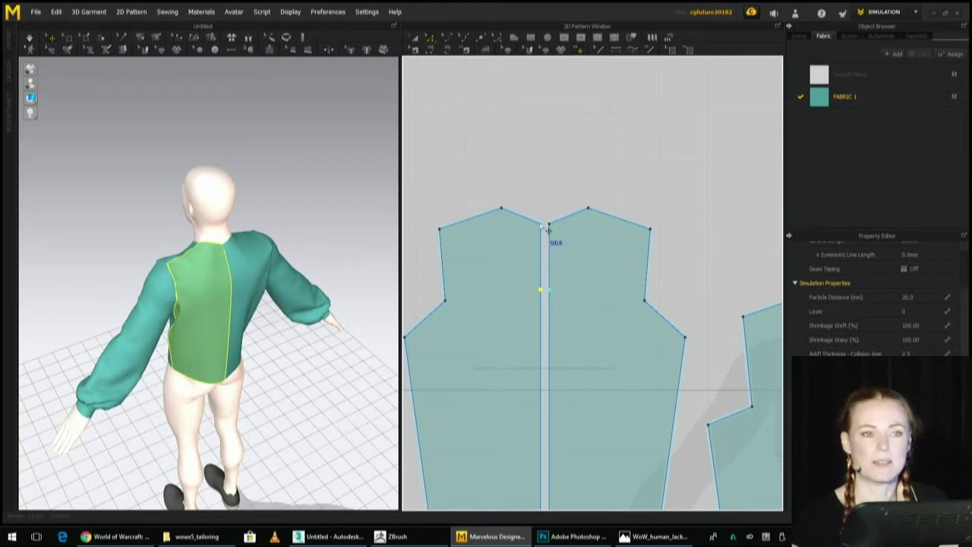
left_click_drag(542, 225, 531, 220)
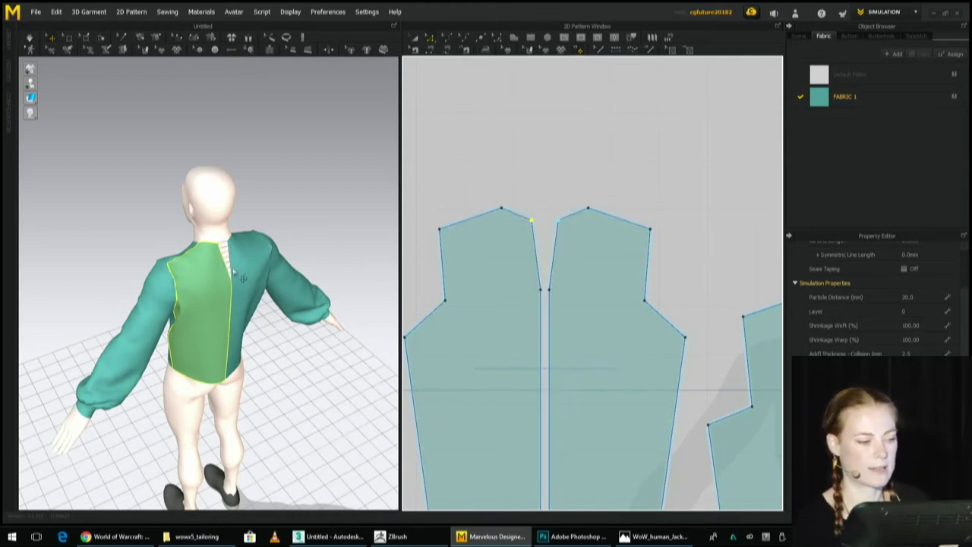
right_click_drag(296, 223, 393, 229)
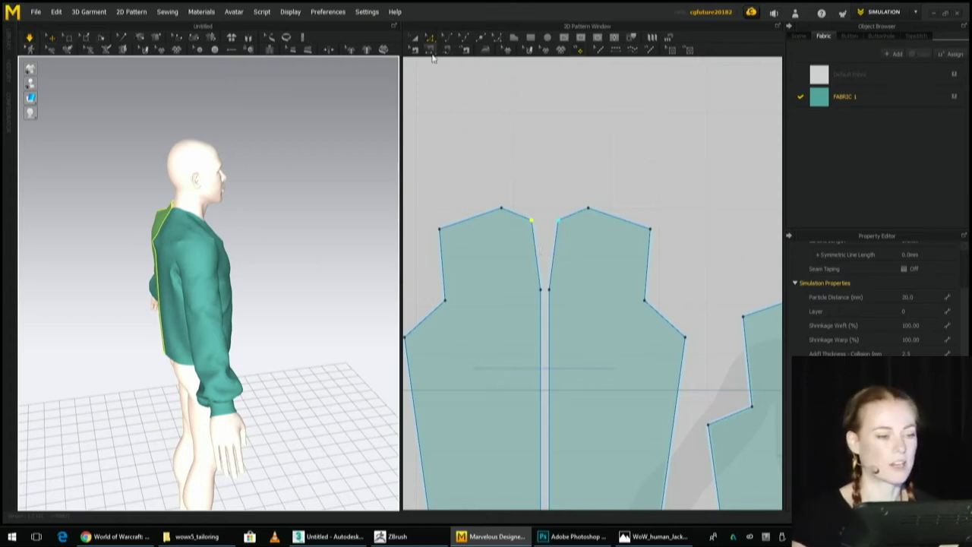
right_click_drag(340, 213, 439, 205)
Curve the back panels' neckline edges and both segments of their armhole edges with Edit Curvature.
left_click(462, 39)
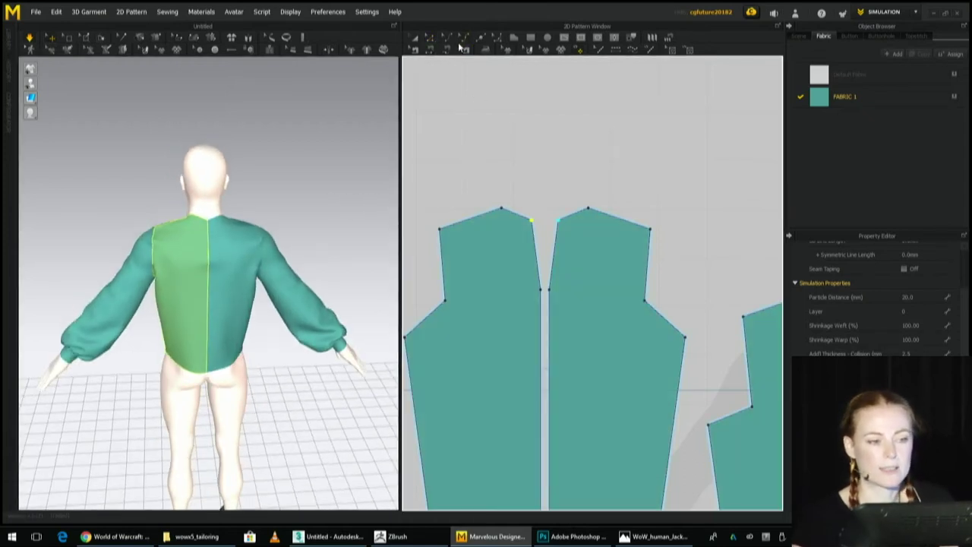
left_click_drag(517, 215, 514, 217)
scroll(599, 261, "down", 1)
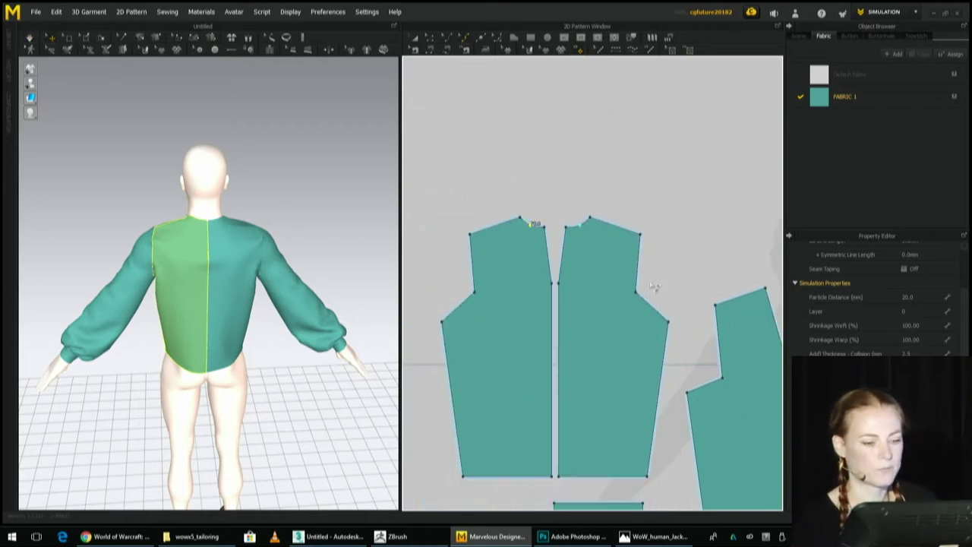
left_click(636, 265)
left_click_drag(650, 308, 647, 310)
scroll(659, 325, "down", 2)
middle_click_drag(666, 334, 565, 321)
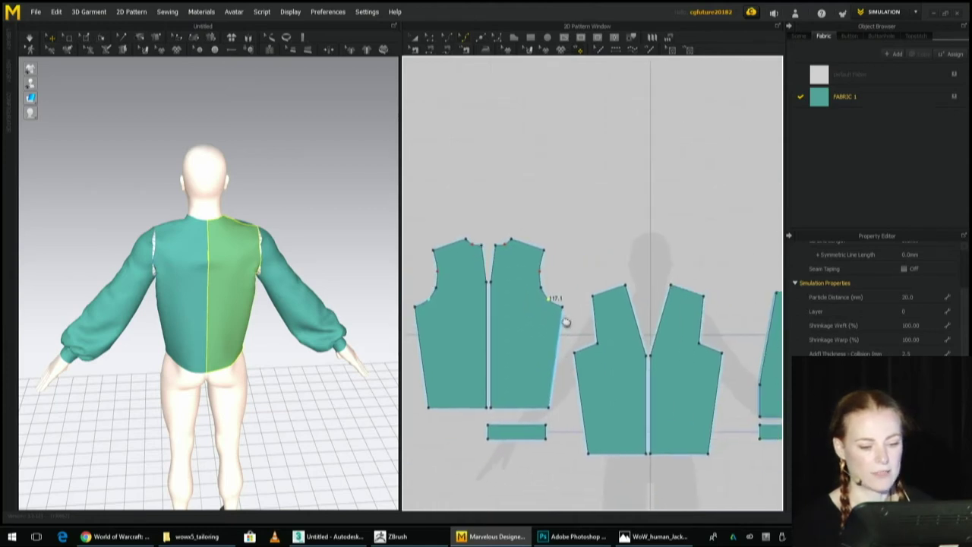
Curve the front panels' armhole edges and the edges of the V-neckline.
left_click(587, 351)
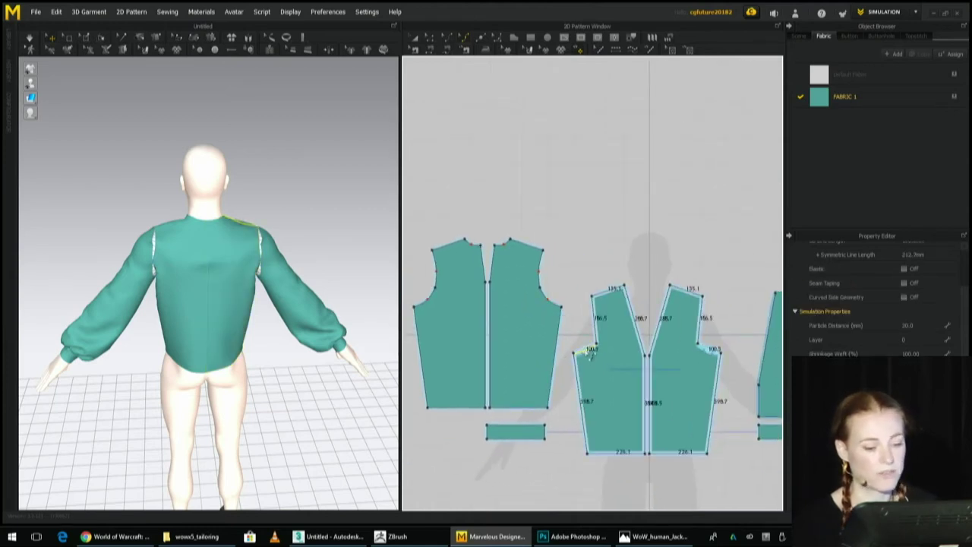
left_click(598, 325)
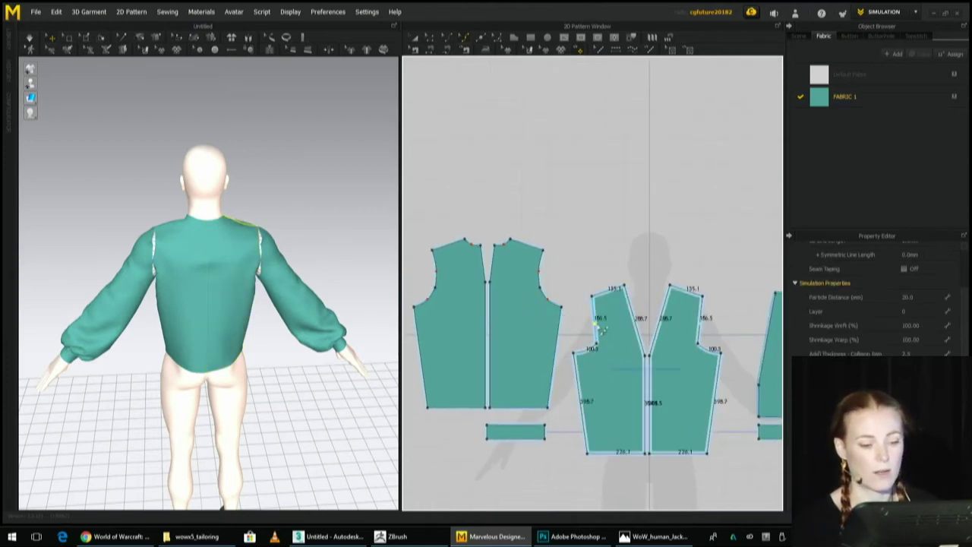
left_click(601, 334)
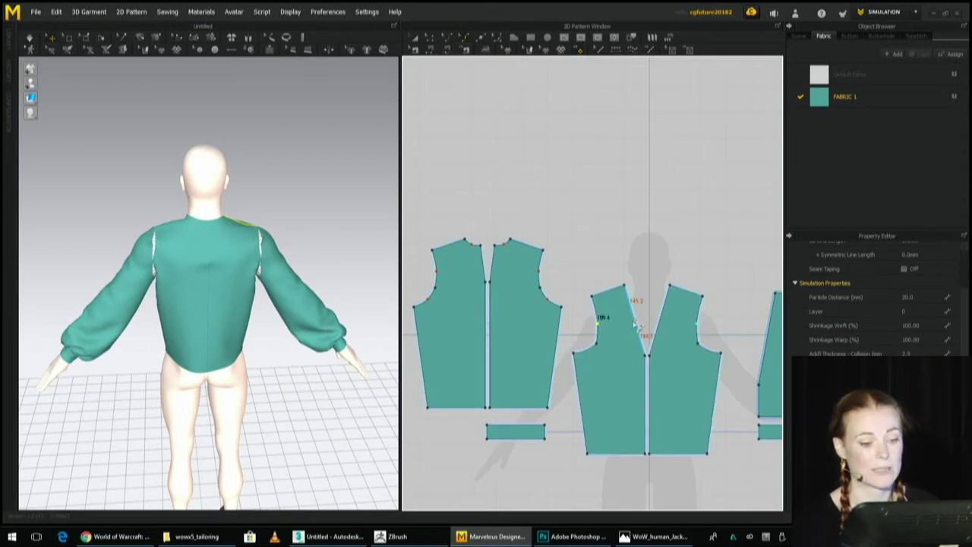
left_click(635, 325)
scroll(636, 325, "down", 5)
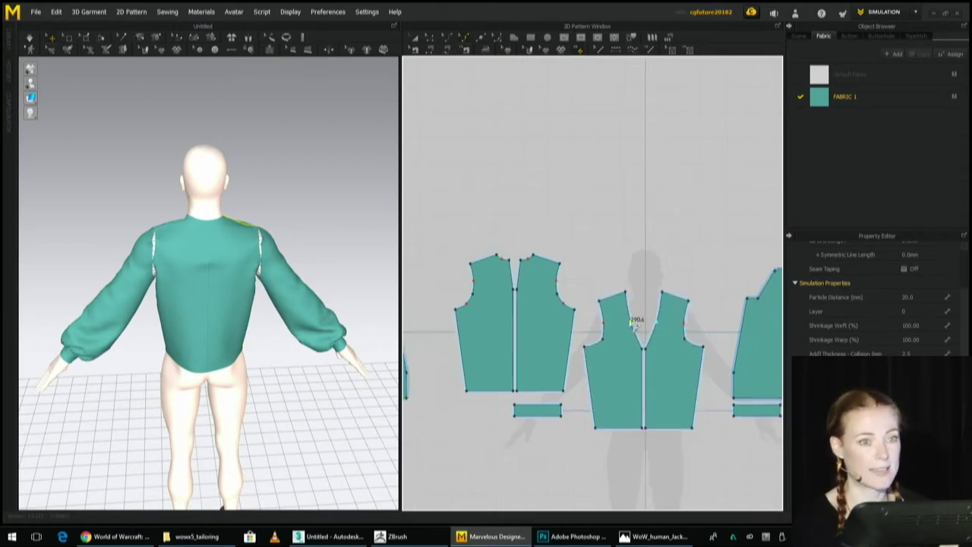
Round the sleeve cap into a smooth curve and adjust the sleeve's underarm corner point.
scroll(543, 248, "up", 5)
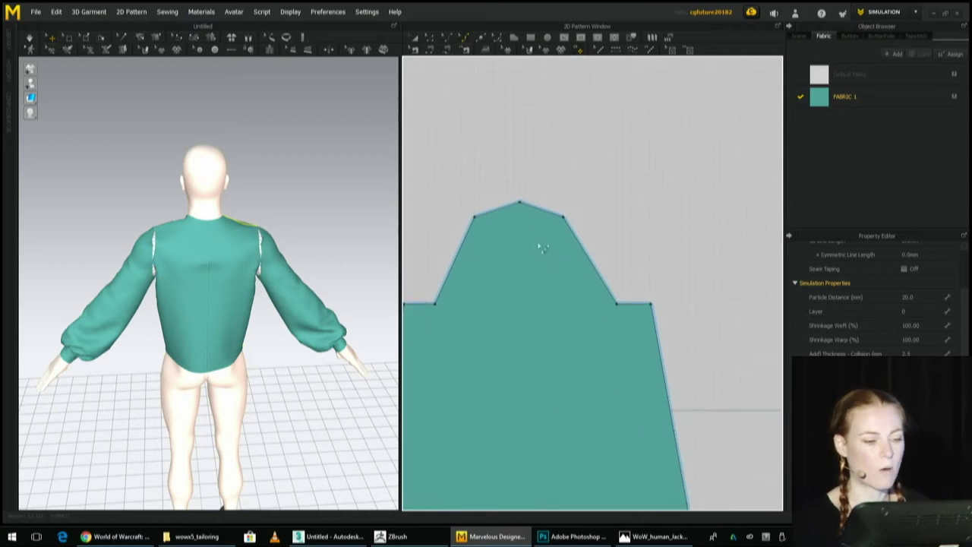
left_click(503, 213)
left_click_drag(542, 210, 540, 207)
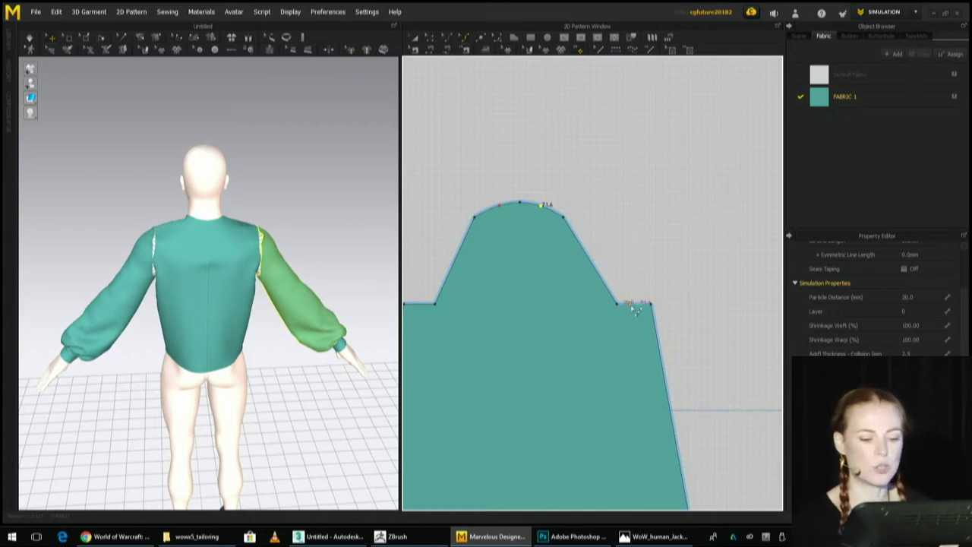
left_click_drag(609, 293, 575, 234)
left_click_drag(470, 237, 460, 226)
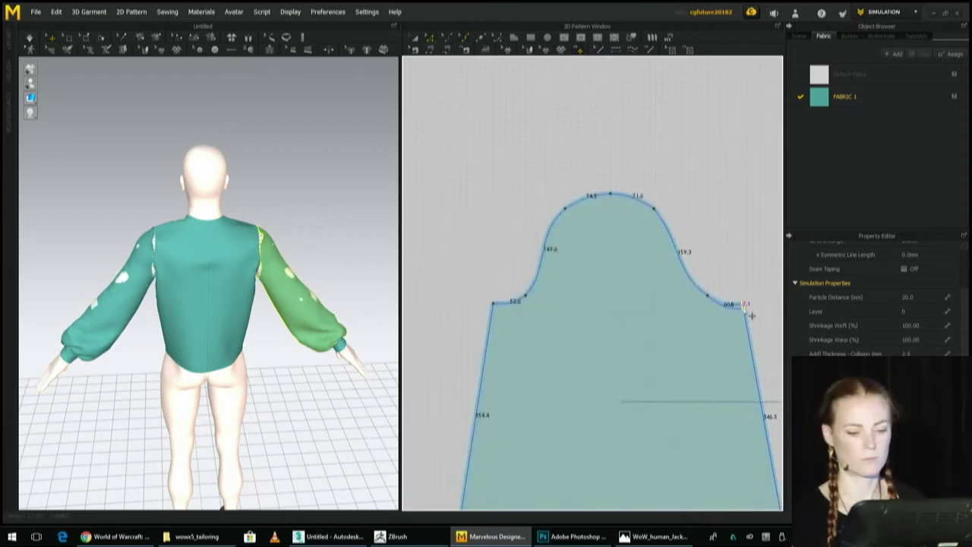
left_click_drag(750, 314, 748, 312)
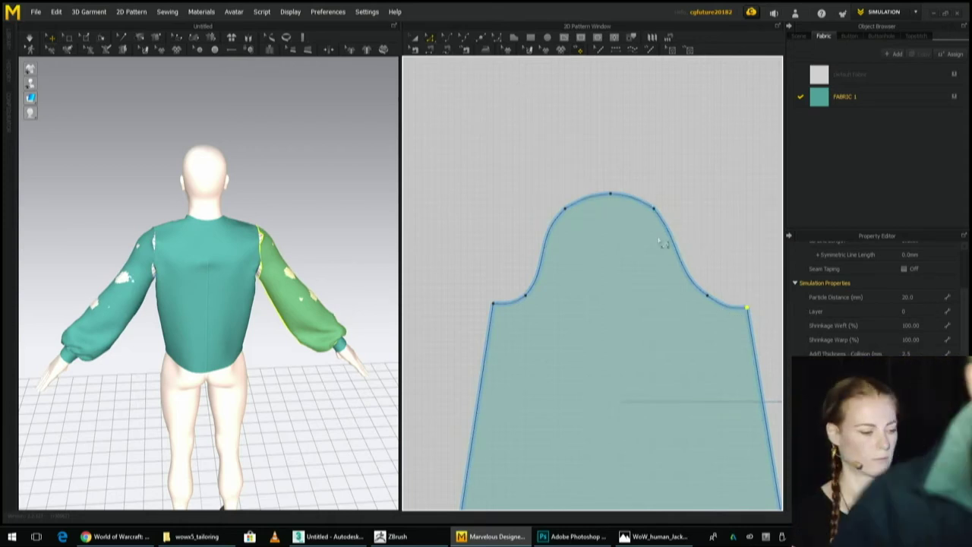
Simulate the reshaped pattern pieces and check the sleeves and back on the avatar.
scroll(590, 219, "down", 5)
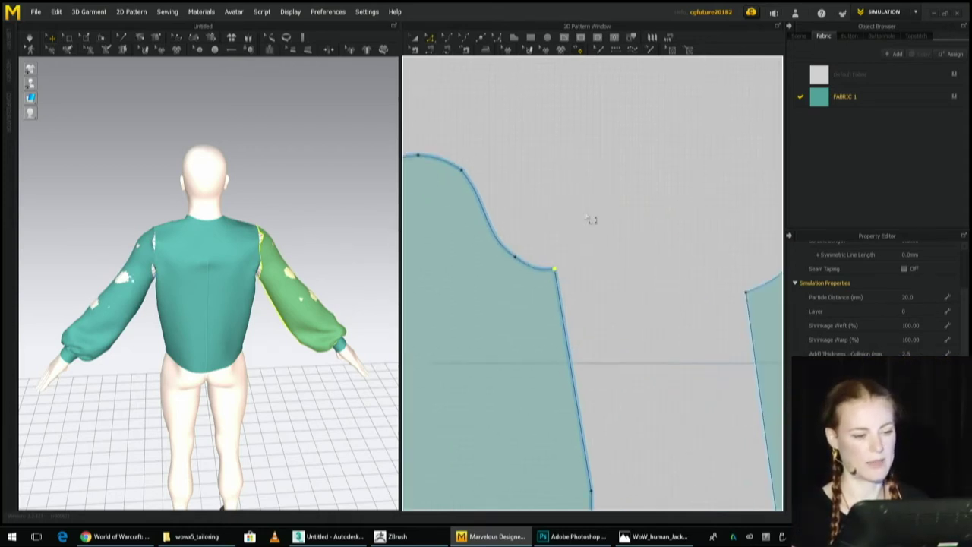
middle_click_drag(632, 286, 495, 282)
scroll(497, 282, "down", 1)
middle_click_drag(575, 283, 763, 280)
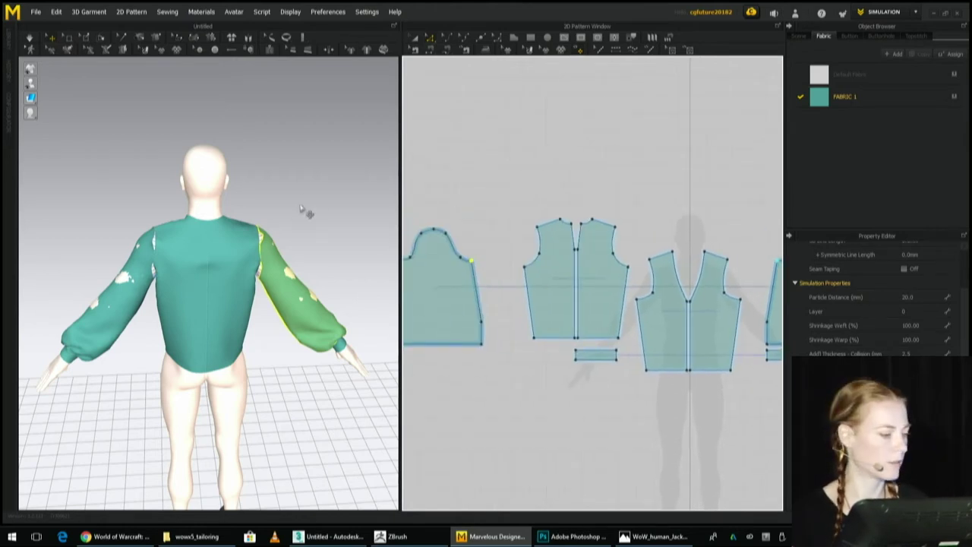
right_click_drag(309, 205, 241, 234)
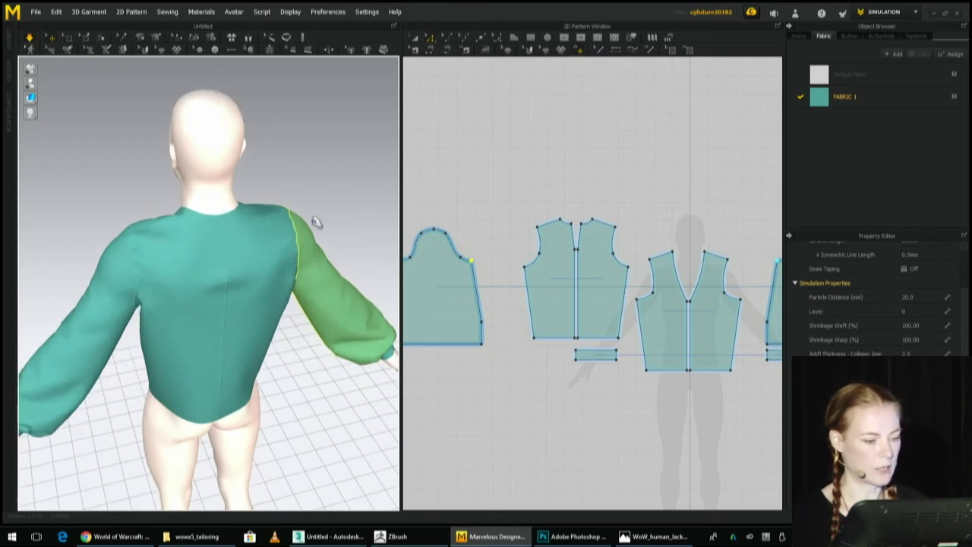
Curve the upper centre-back edges outward, simulate, and check the fit across the upper back.
scroll(552, 232, "up", 4)
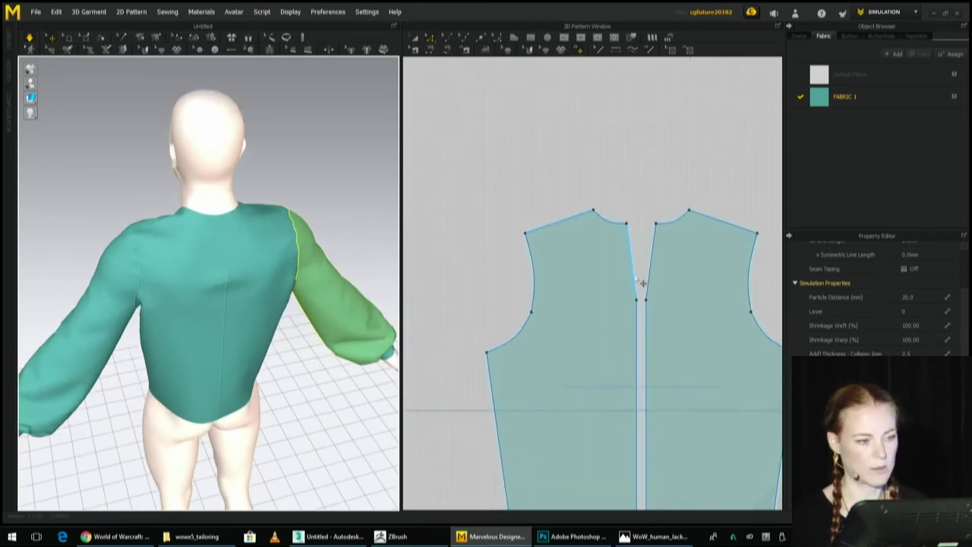
left_click(468, 37)
left_click(636, 285)
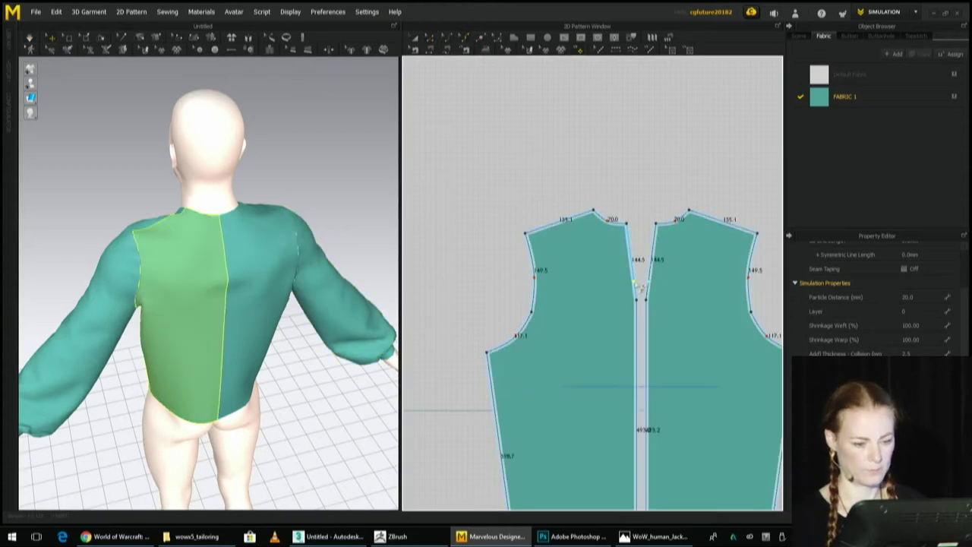
left_click_drag(634, 280, 638, 280)
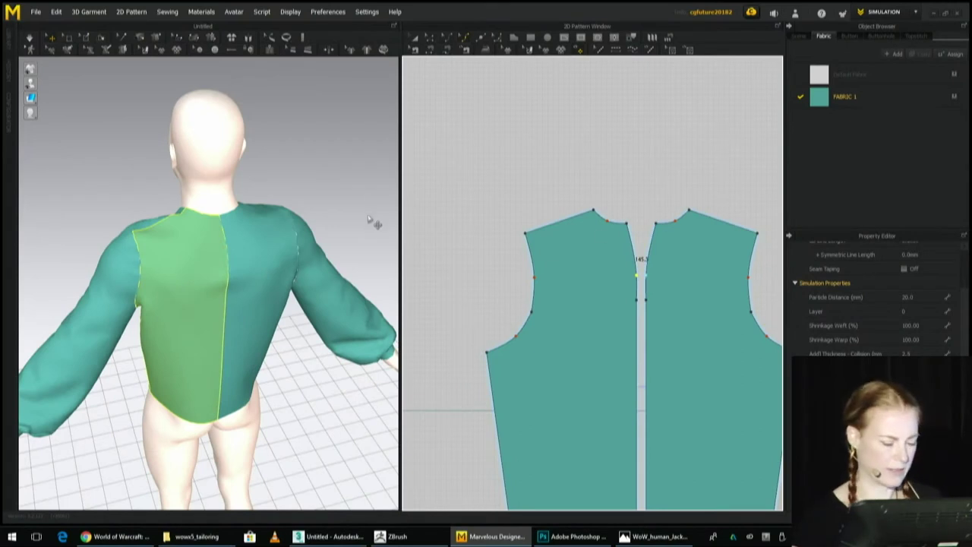
right_click_drag(346, 213, 331, 184)
right_click_drag(284, 227, 248, 218)
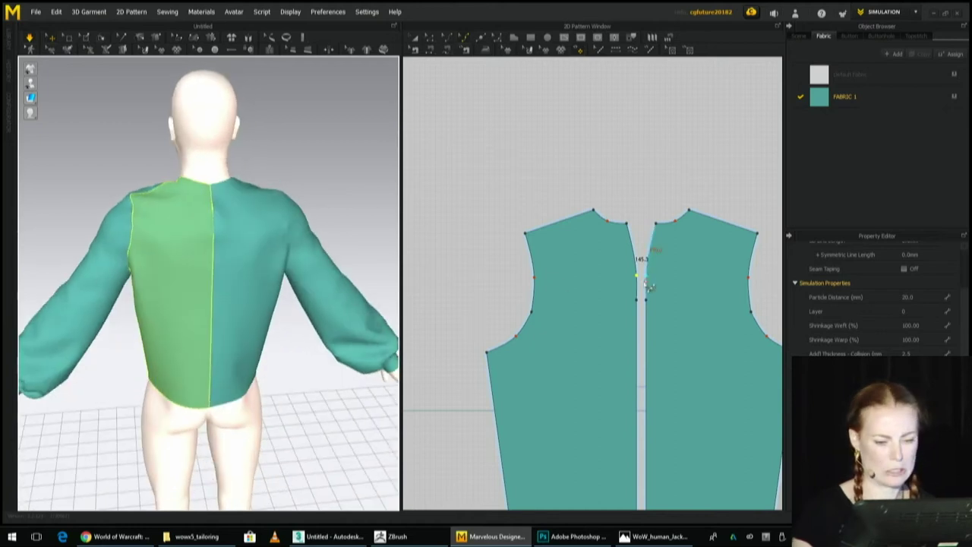
Lower the back neckline's centre points slightly and refine the curve of the upper centre-back edges.
key("ctrl+a")
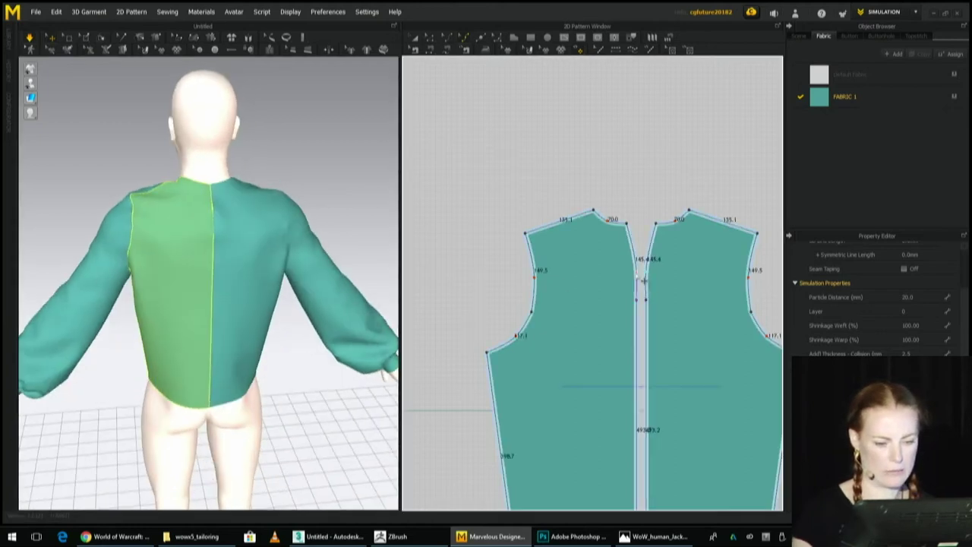
mouse_move(628, 224)
left_mouse_down()
mouse_move(636, 233)
mouse_move(627, 227)
left_mouse_up()
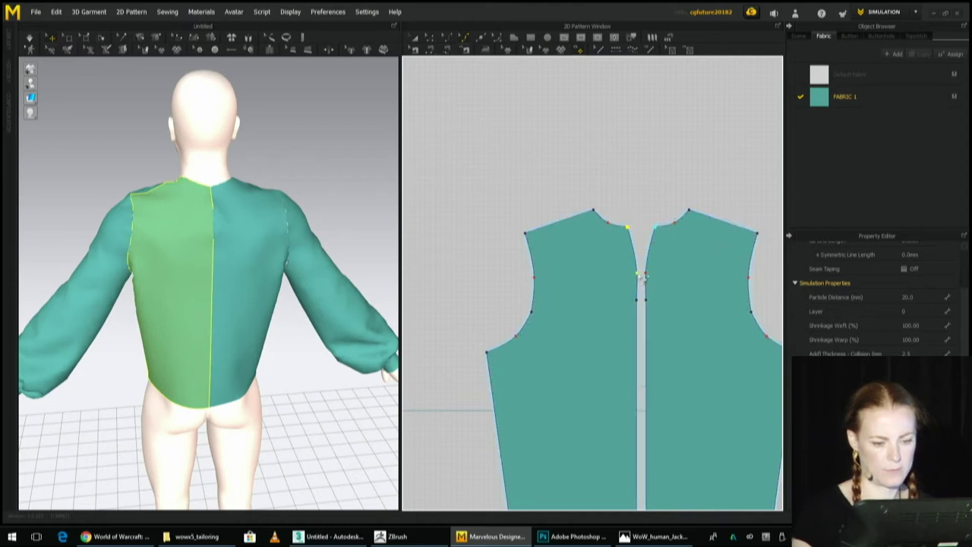
left_click_drag(637, 273, 637, 274)
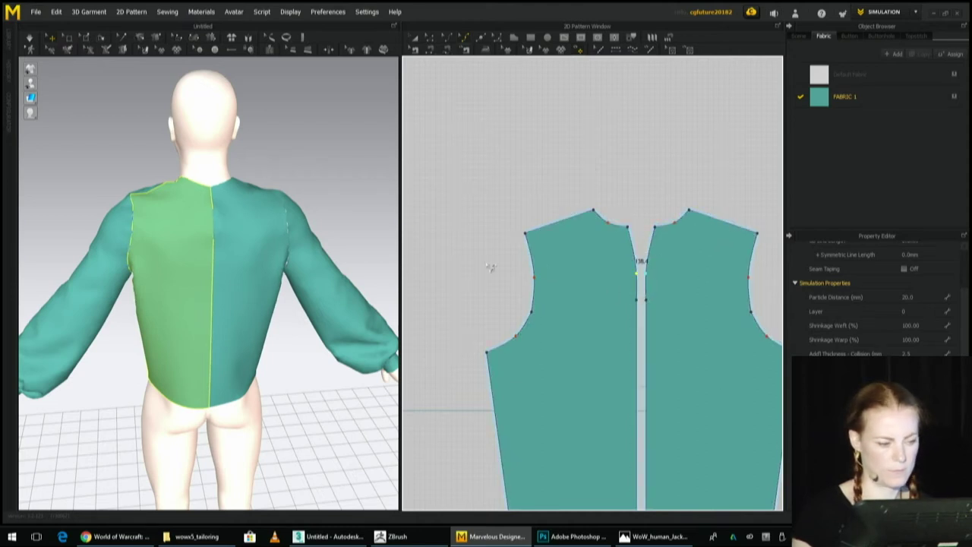
Move the lower point of the centre-back curve further down, simulate, and check the garment from the front.
right_click_drag(263, 200, 286, 196)
left_click(429, 38)
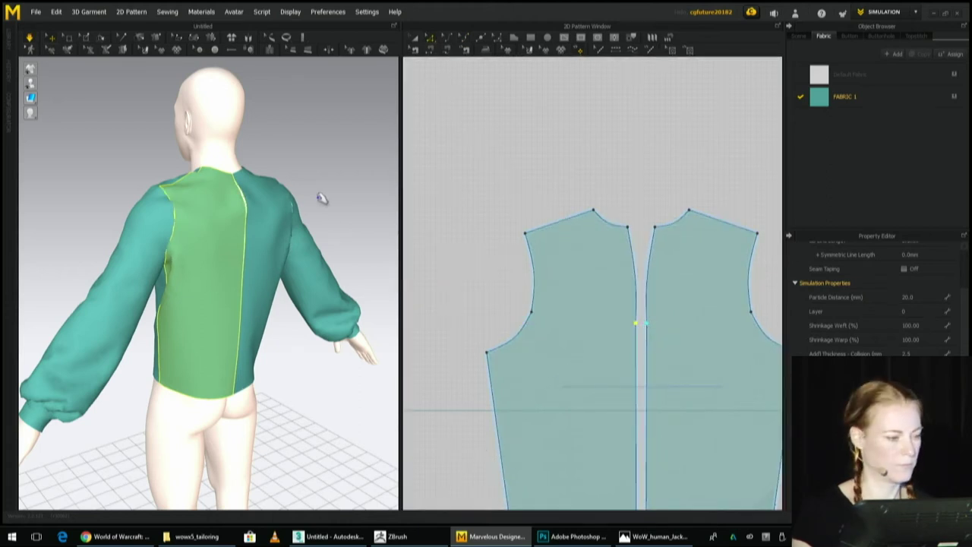
right_click_drag(325, 200, 114, 199)
key("2")
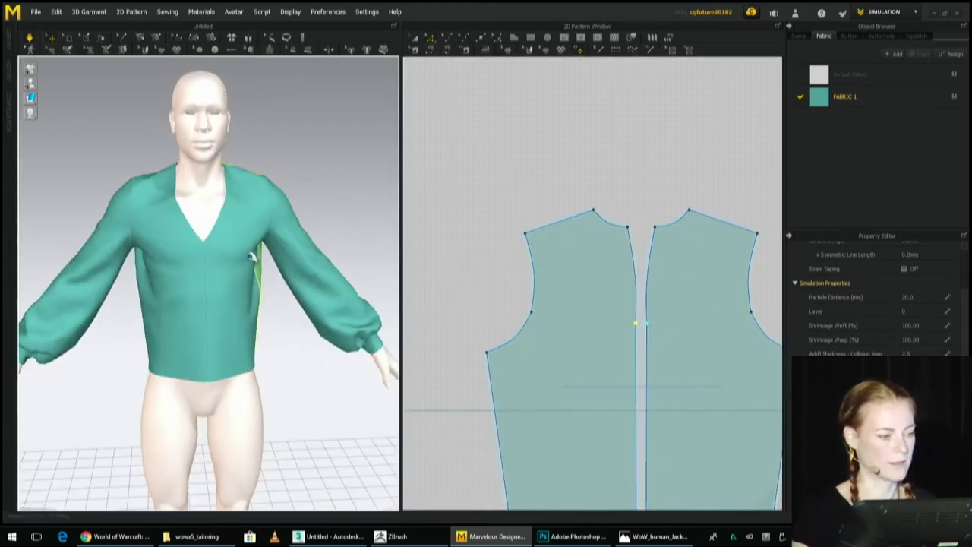
left_click(232, 304)
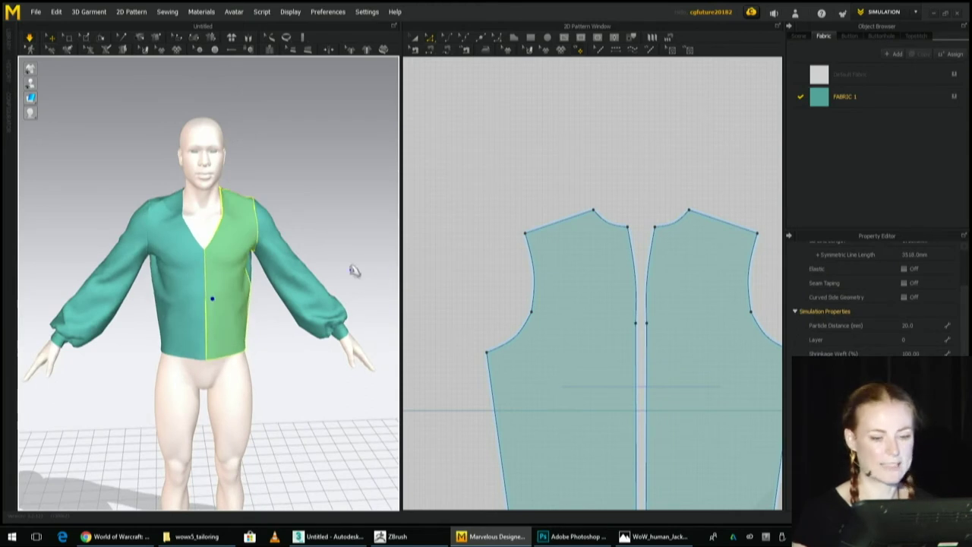
Try the D_Cotton physical property preset on FABRIC 1 and pull at the avatar's left sleeve to test how it folds.
left_click(839, 94)
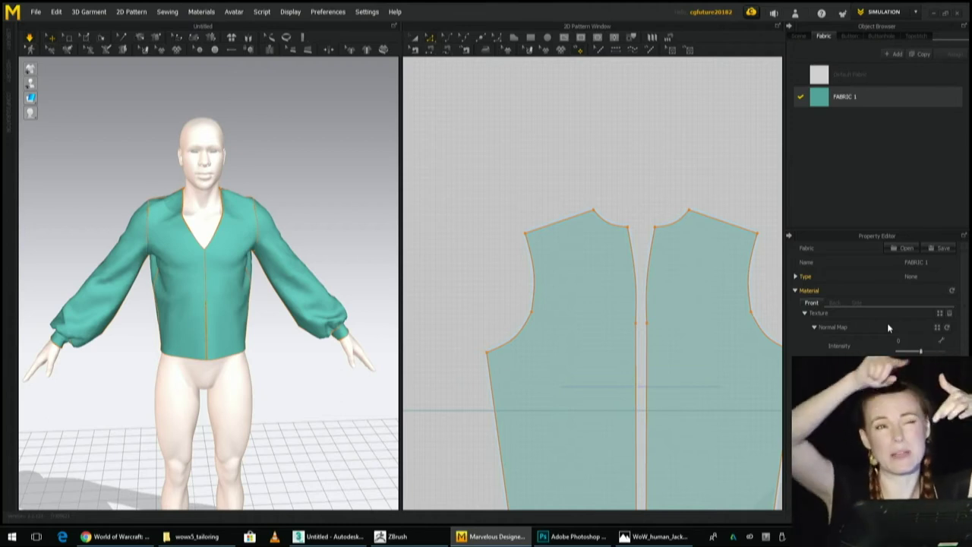
scroll(888, 327, "down", 5)
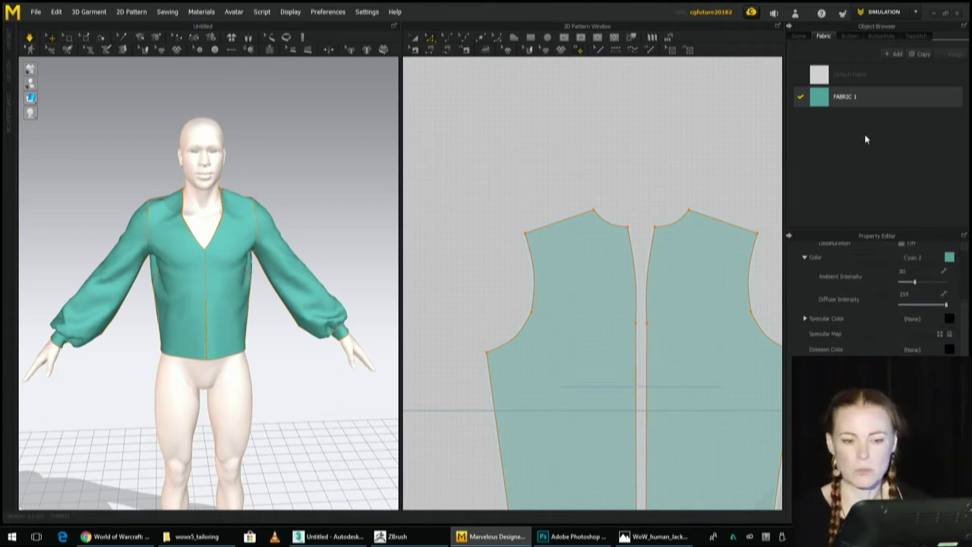
scroll(917, 300, "down", 2)
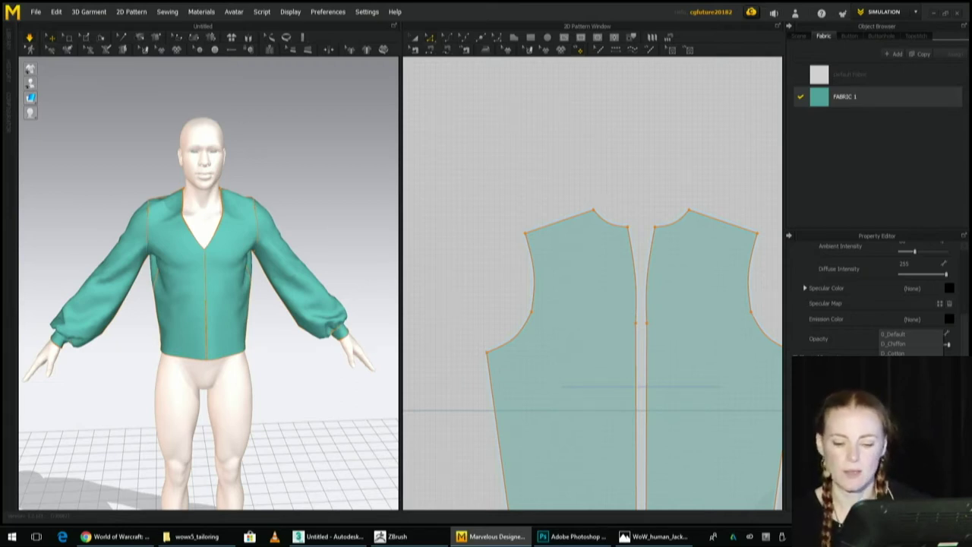
left_click(903, 352)
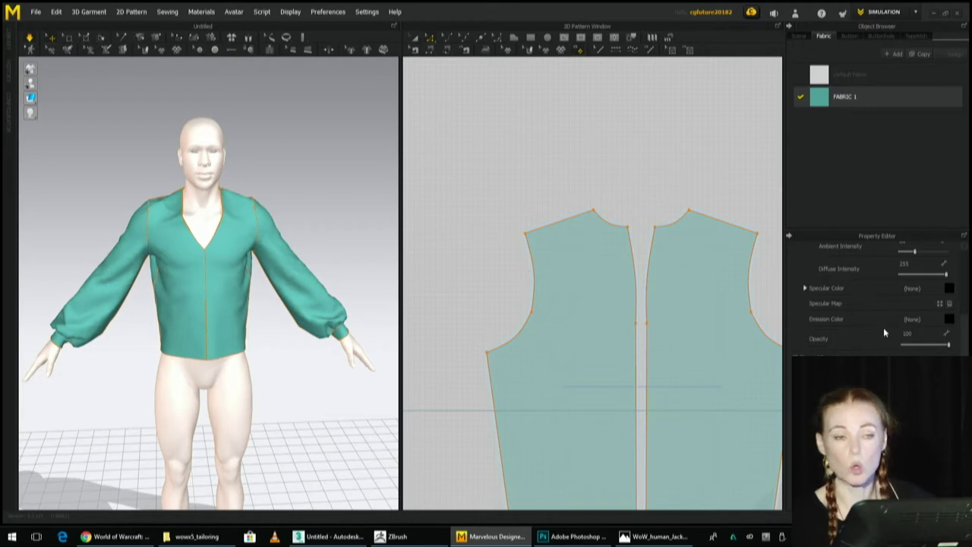
right_click_drag(306, 230, 293, 260)
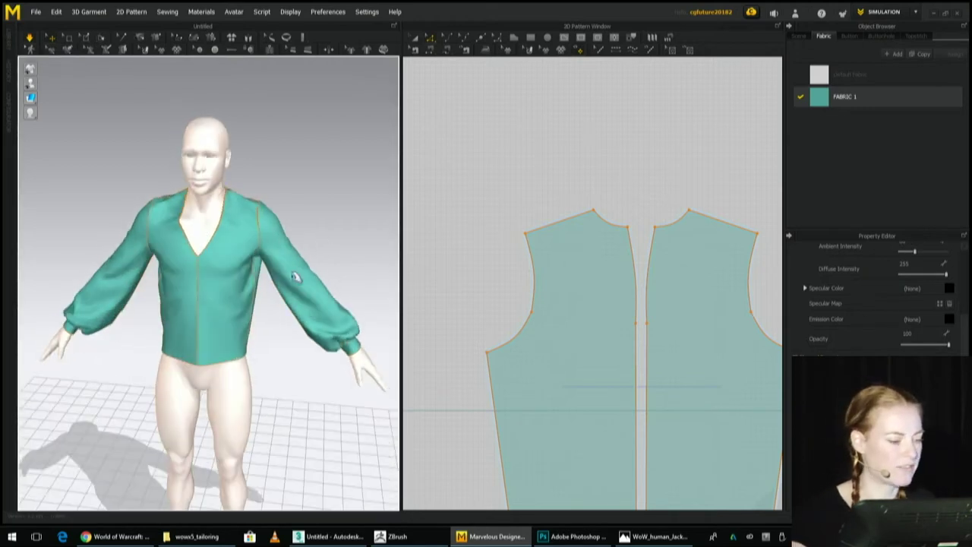
left_click(304, 265)
left_click_drag(301, 262, 312, 267)
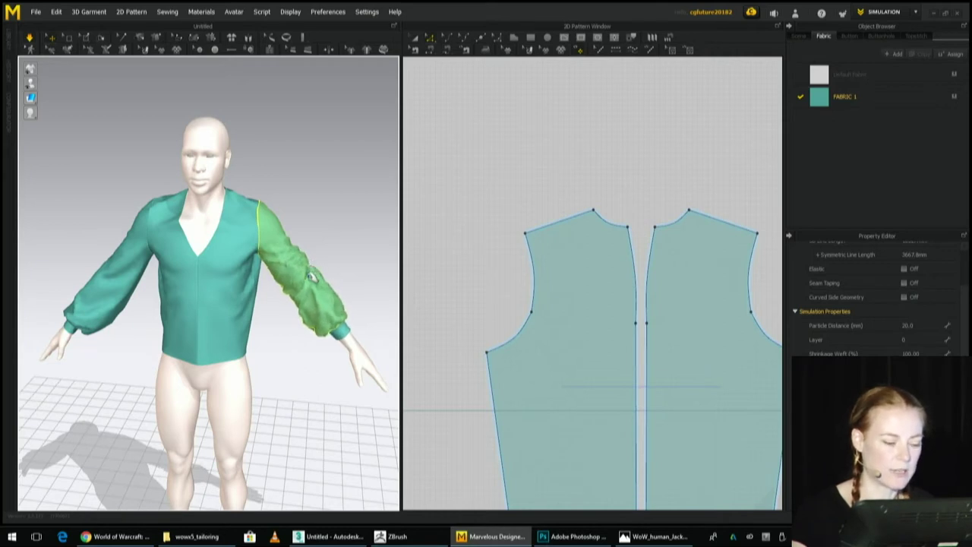
left_click_drag(310, 312, 303, 305)
Review the sleeve pattern's simulation properties and FABRIC 1's detailed stretch, shear, bending and buckling settings.
scroll(877, 303, "down", 3)
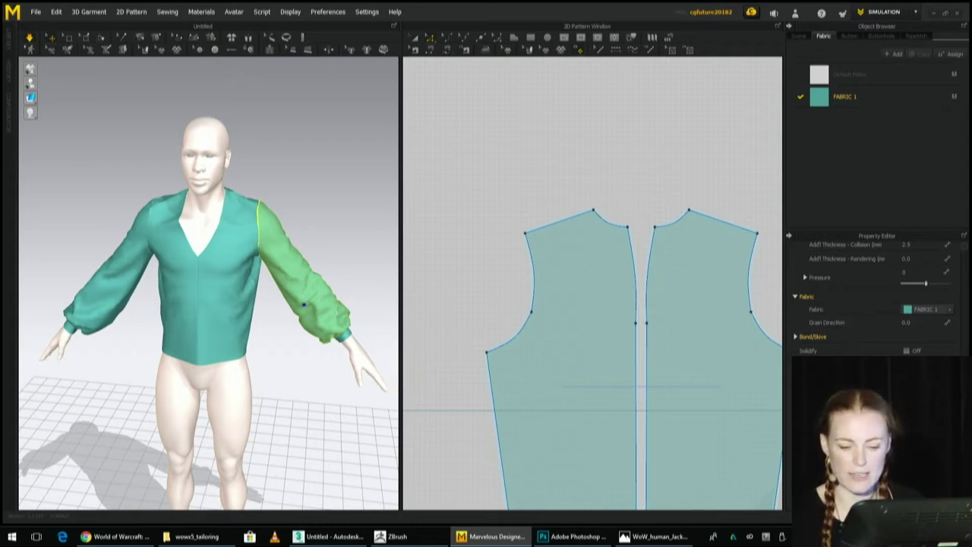
scroll(873, 304, "down", 5)
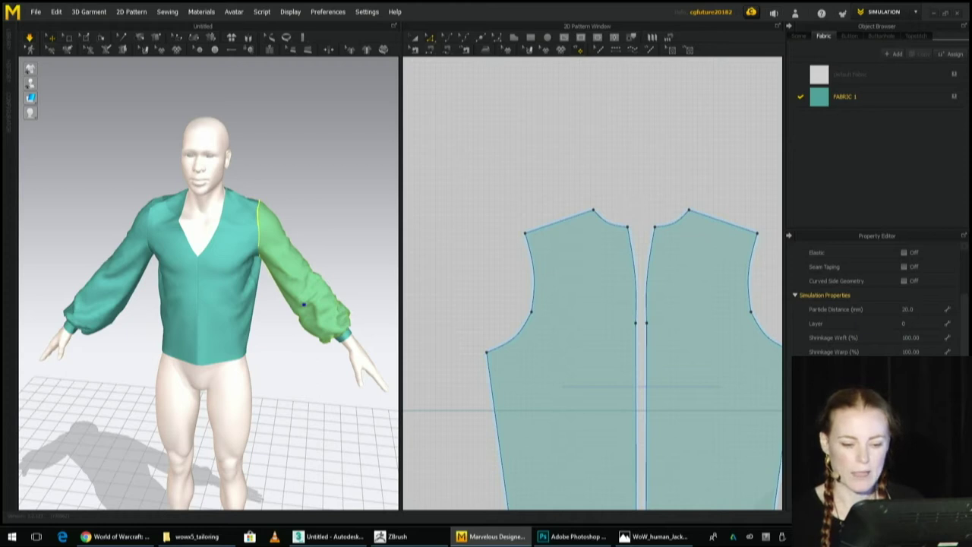
scroll(873, 296, "up", 5)
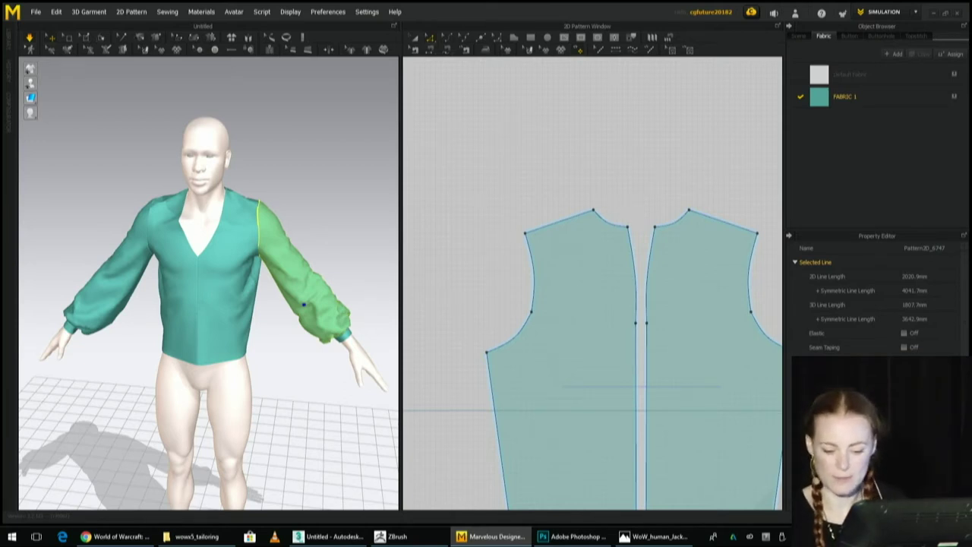
scroll(877, 297, "down", 3)
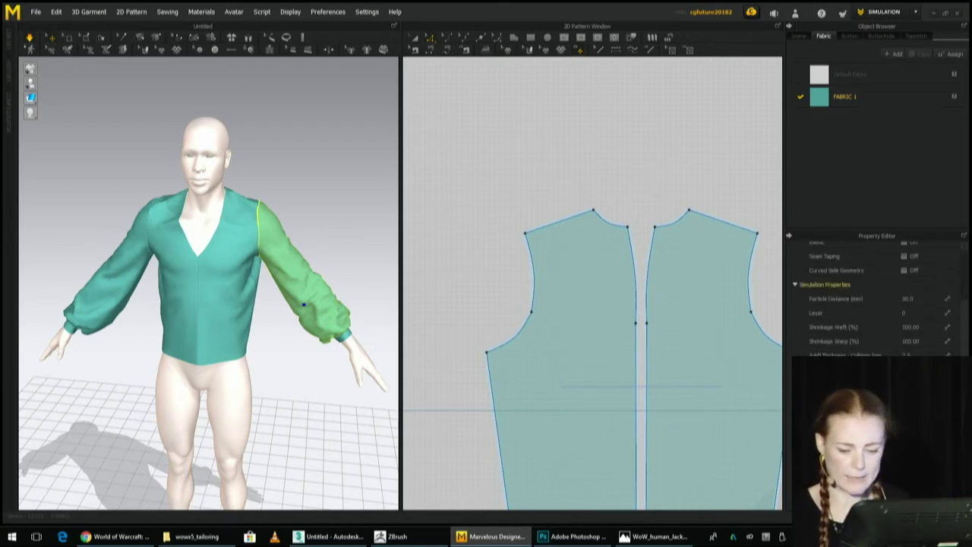
scroll(877, 296, "up", 2)
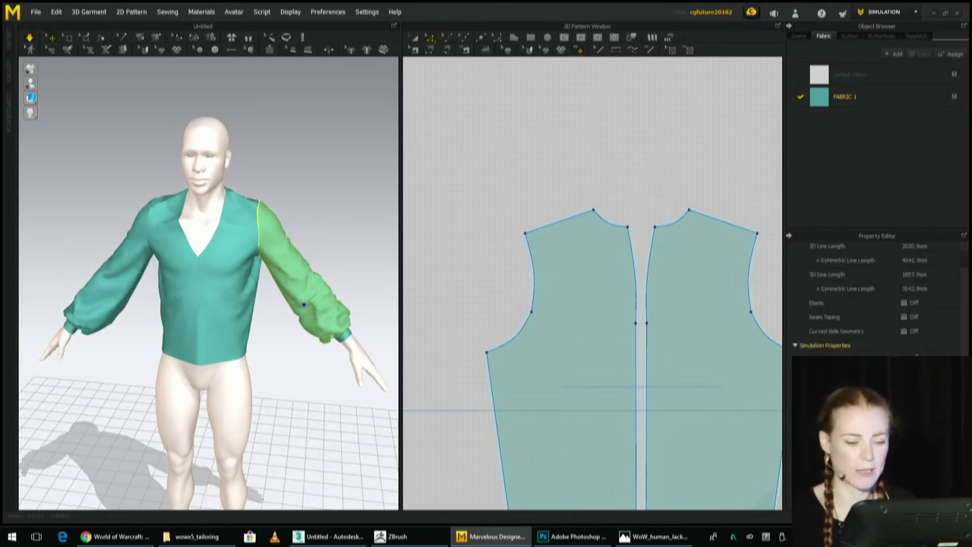
left_click(581, 356)
left_click(835, 98)
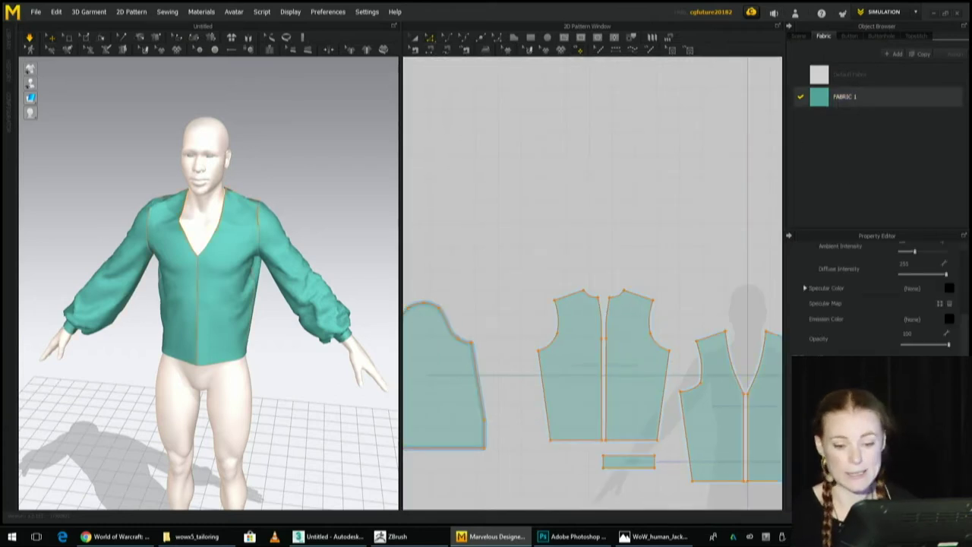
scroll(877, 296, "up", 5)
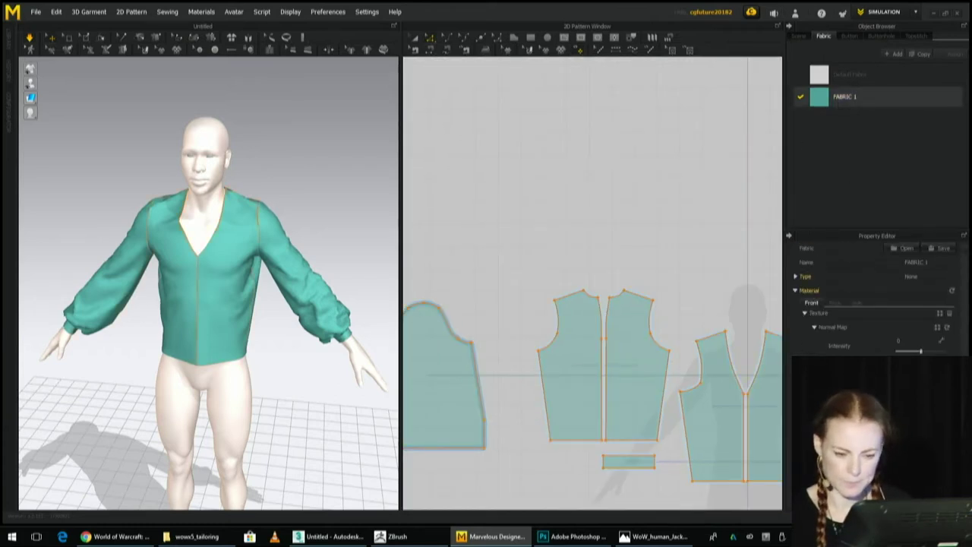
scroll(877, 296, "down", 5)
scroll(877, 296, "down", 3)
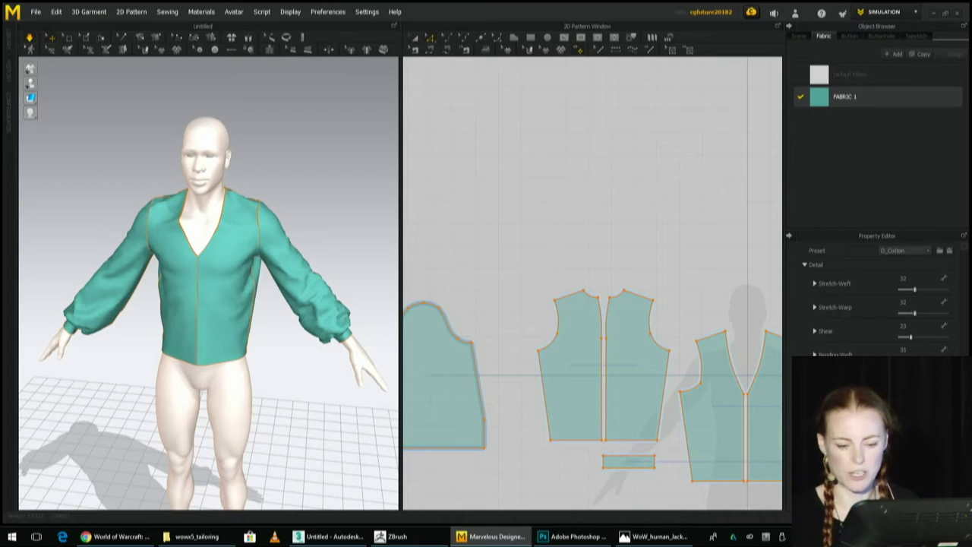
scroll(877, 304, "down", 2)
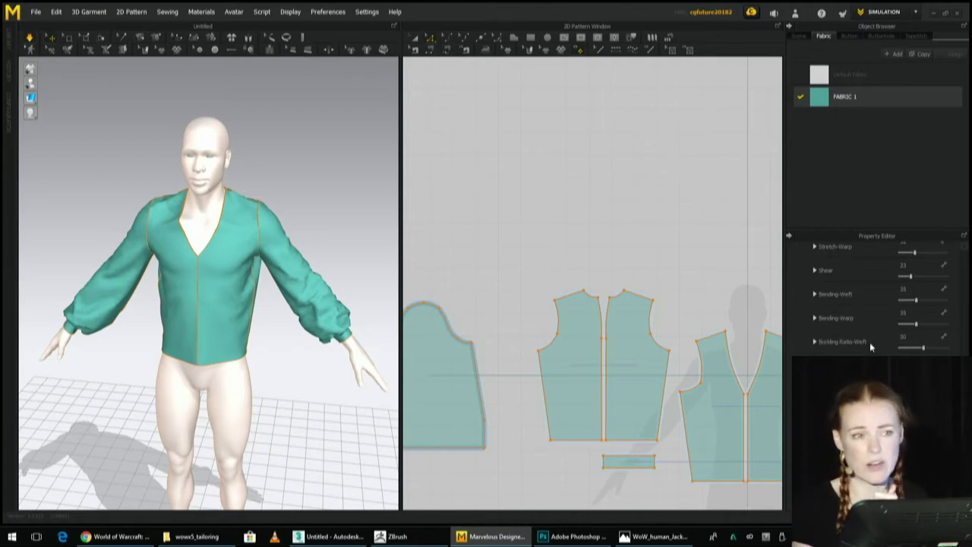
Try the D_Rib_Knit preset on FABRIC 1 and tug at the sleeves and front to test its stretch.
scroll(878, 347, "up", 3)
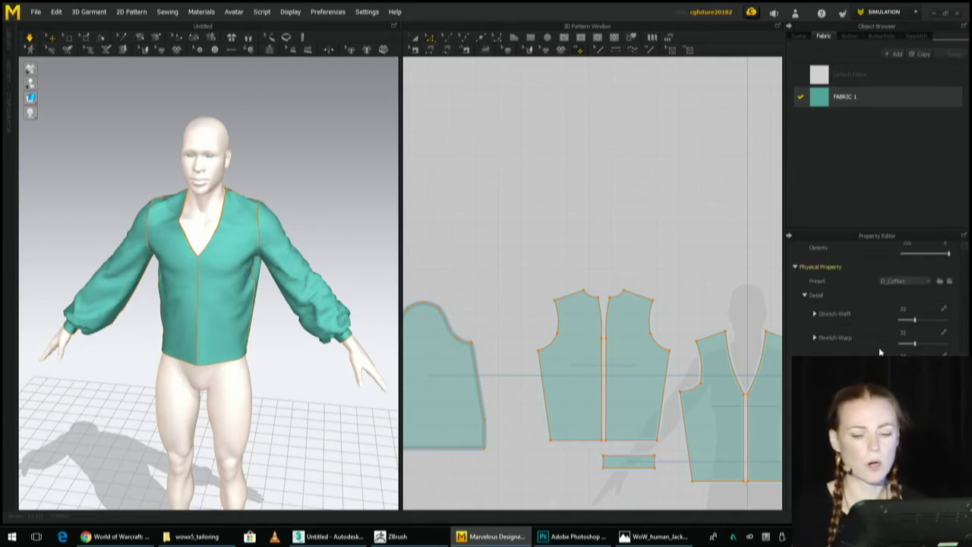
scroll(879, 347, "up", 2)
left_click(898, 342)
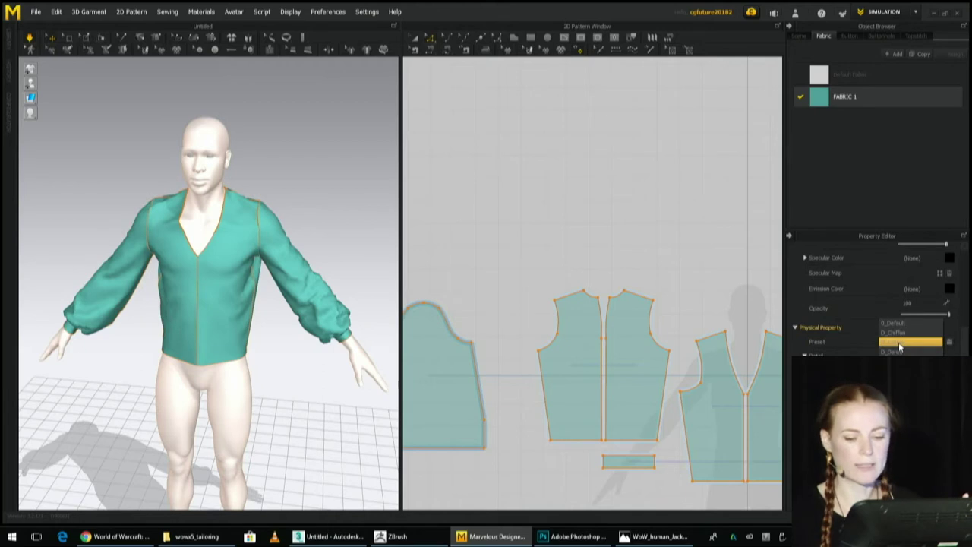
left_click(895, 418)
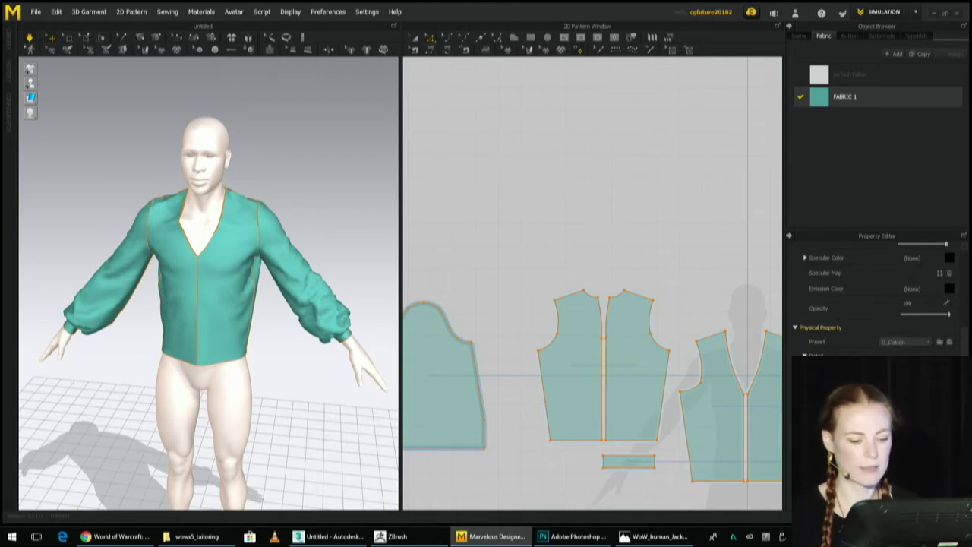
right_click_drag(352, 271, 372, 246)
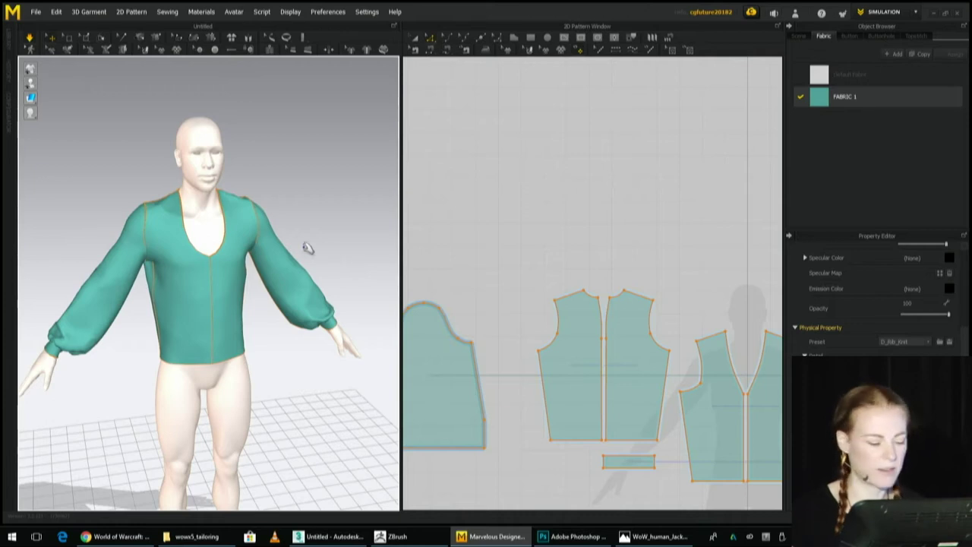
left_click(278, 249)
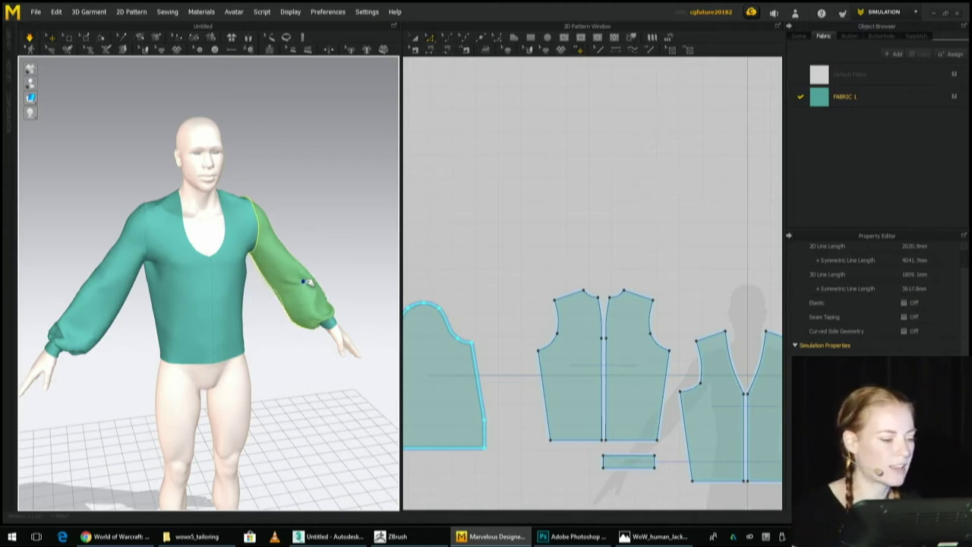
left_click(219, 303)
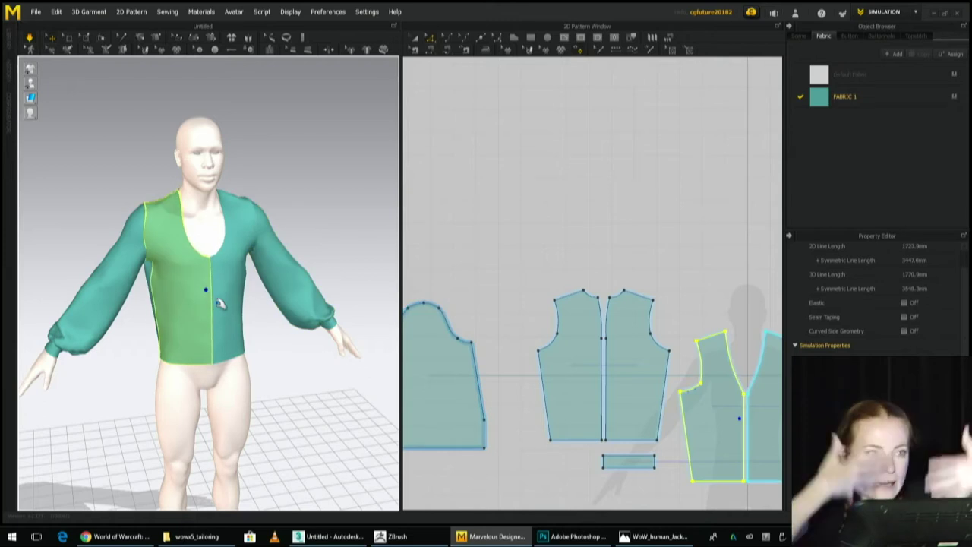
left_click(61, 327)
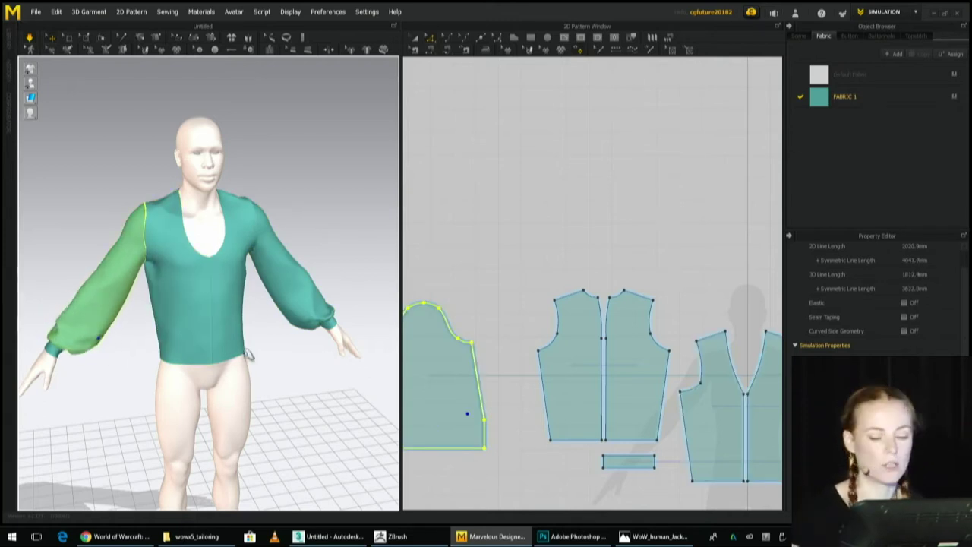
Try the D_Wool preset on FABRIC 1 and pull at the avatar's left sleeve to judge its drape.
left_click(839, 95)
left_click(915, 341)
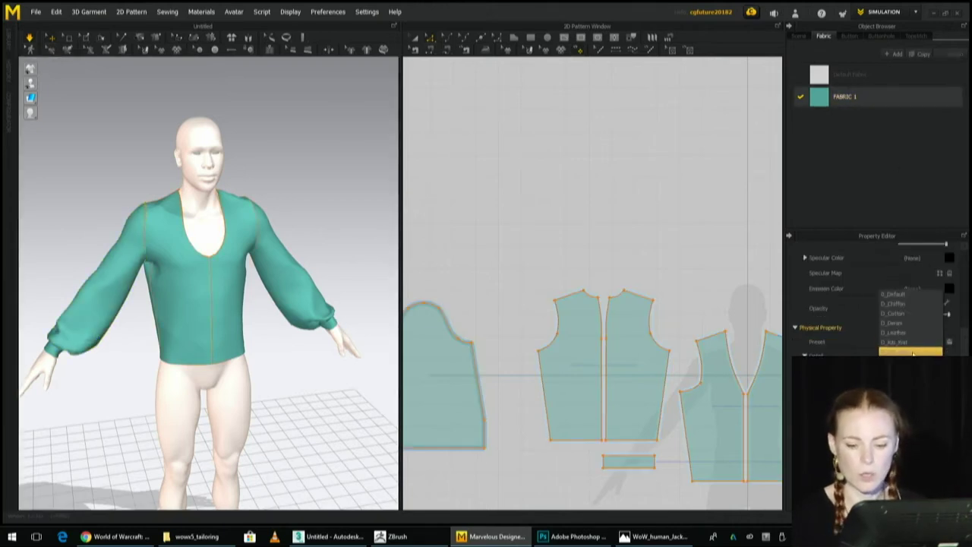
left_click(917, 343)
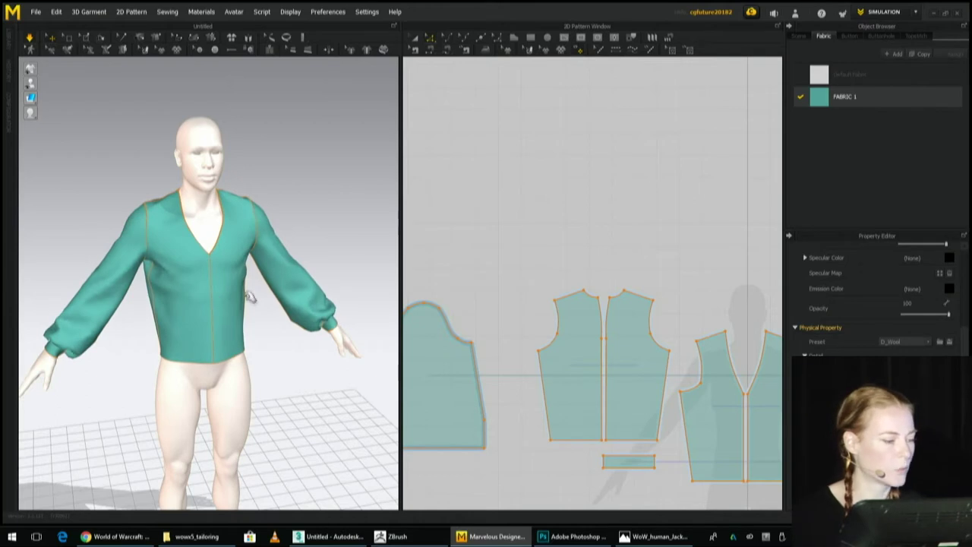
right_click_drag(258, 315, 193, 311)
left_click(325, 306)
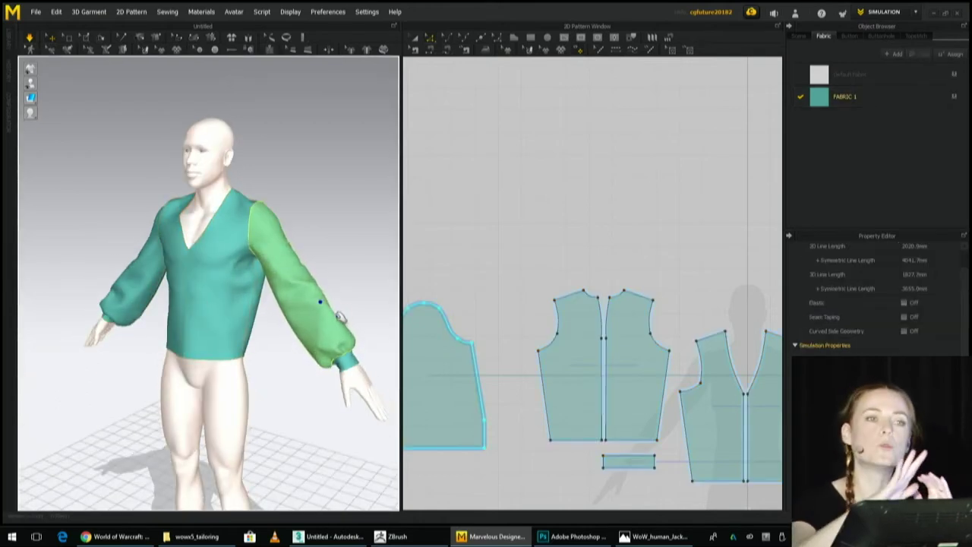
right_click_drag(341, 317, 404, 275)
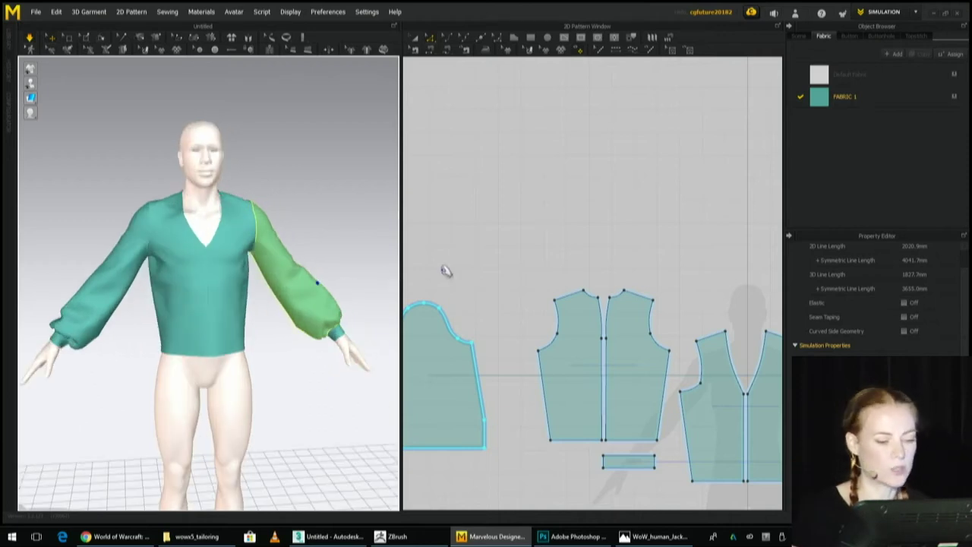
scroll(859, 334, "up", 1)
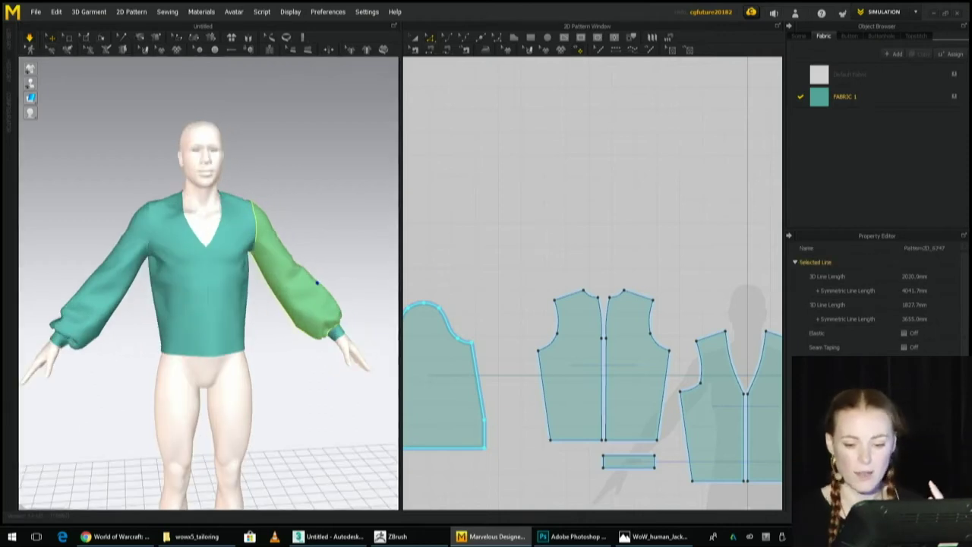
Change FABRIC 1's physical property preset to the R_Lightweight option.
left_click(858, 93)
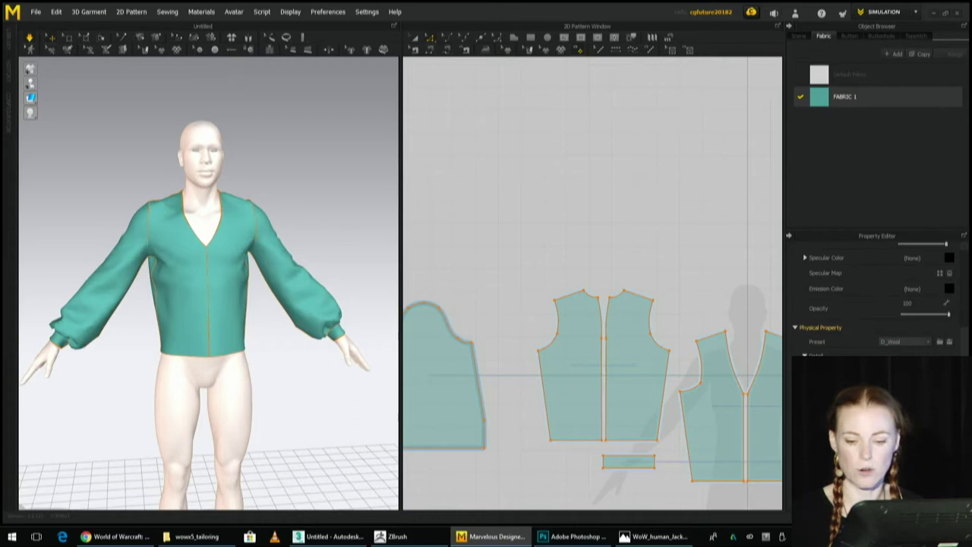
left_click(900, 341)
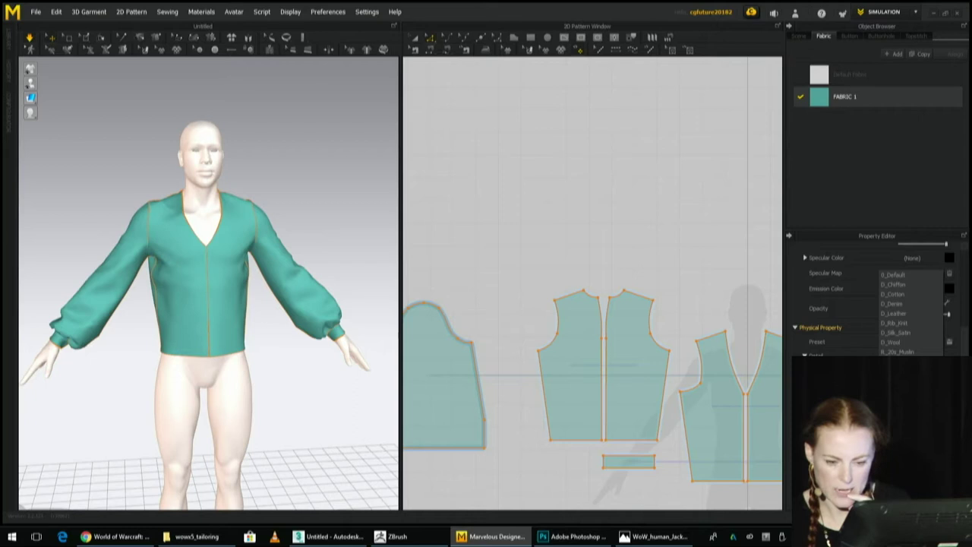
left_click(907, 409)
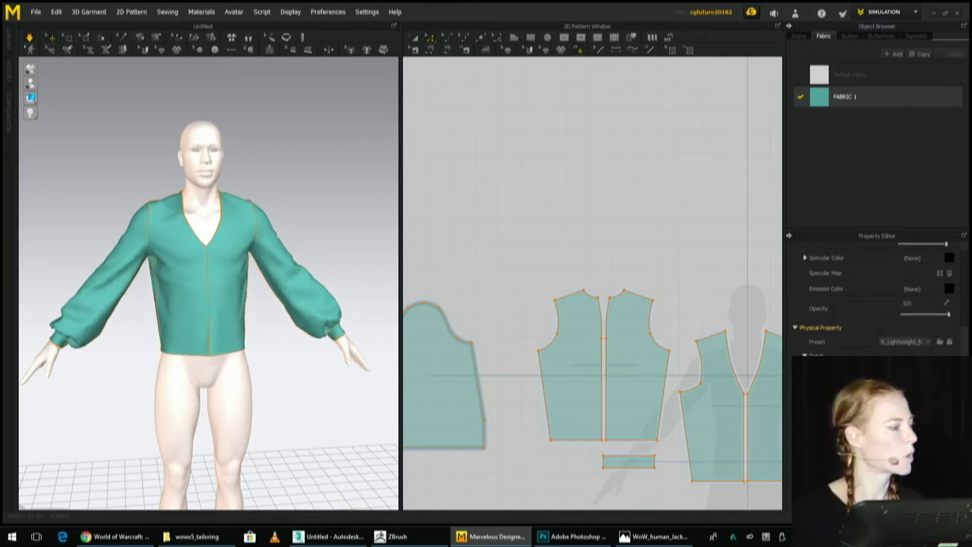
Pull the avatar's left sleeve into folds and push its cuff up the forearm toward the elbow during simulation.
left_click(282, 286)
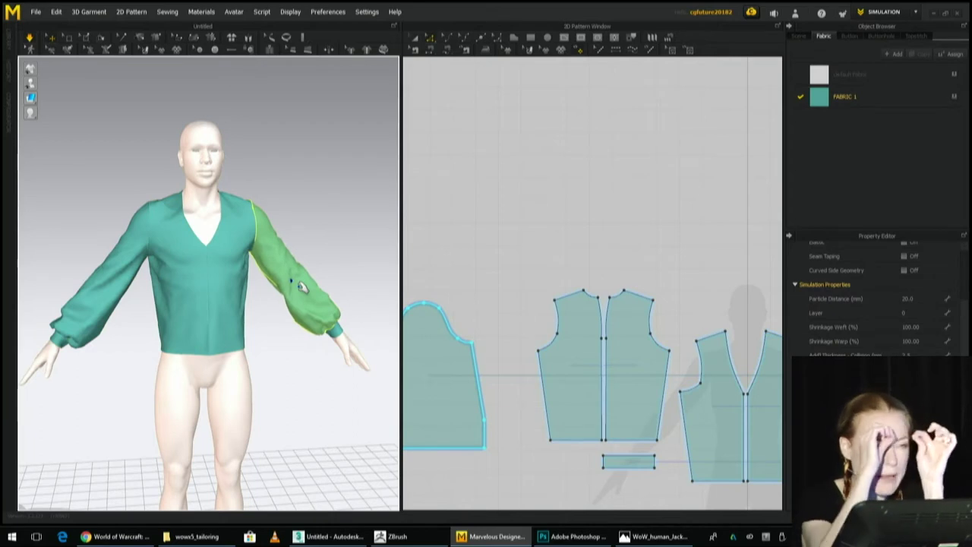
right_click_drag(296, 287, 288, 295)
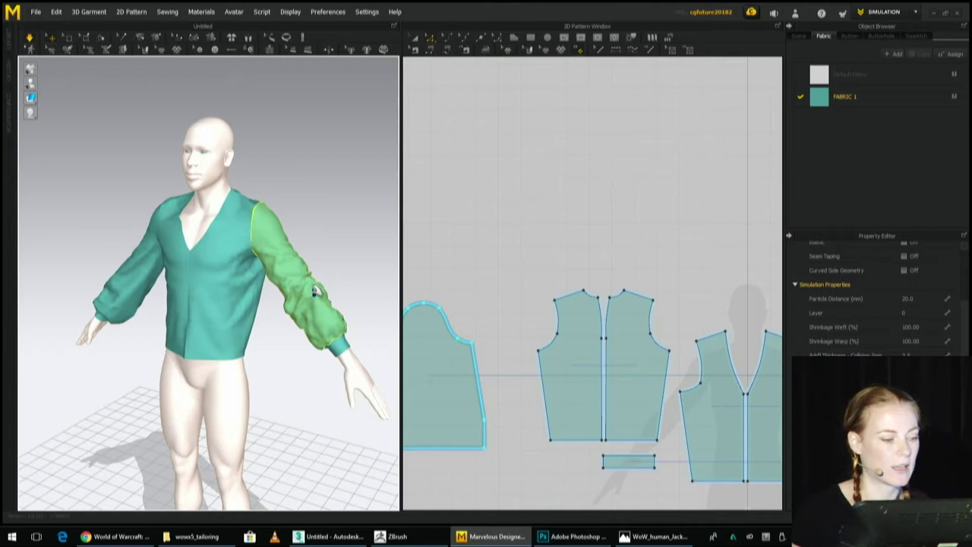
mouse_move(340, 318)
right_mouse_down()
mouse_move(368, 308)
mouse_move(335, 314)
right_mouse_up()
left_click_drag(335, 314, 324, 300)
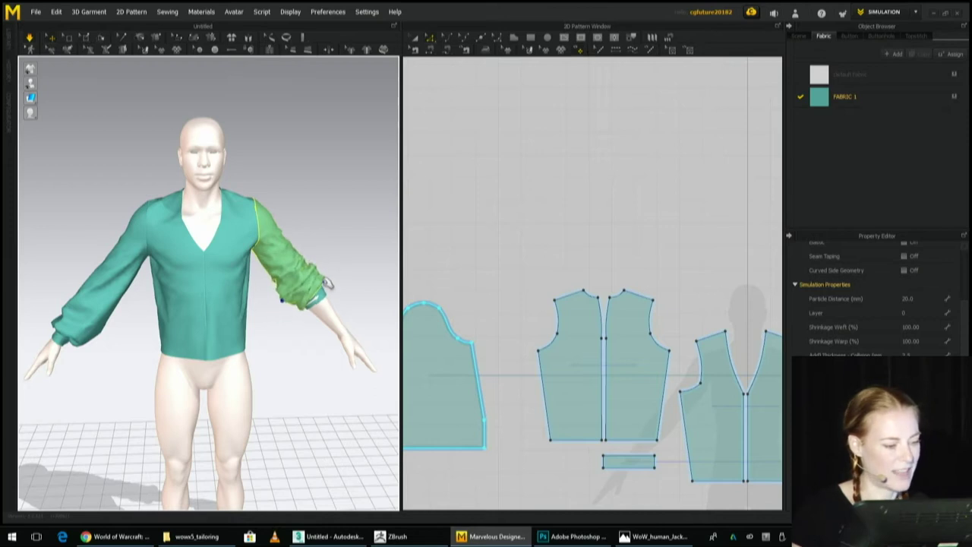
right_click_drag(390, 310, 202, 300)
scroll(228, 311, "down", 3)
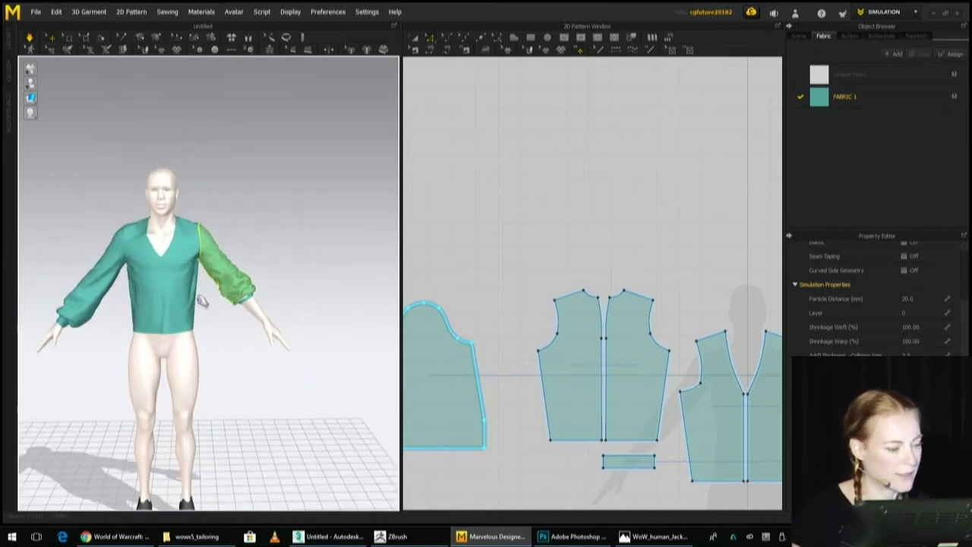
middle_click_drag(54, 318, 148, 338)
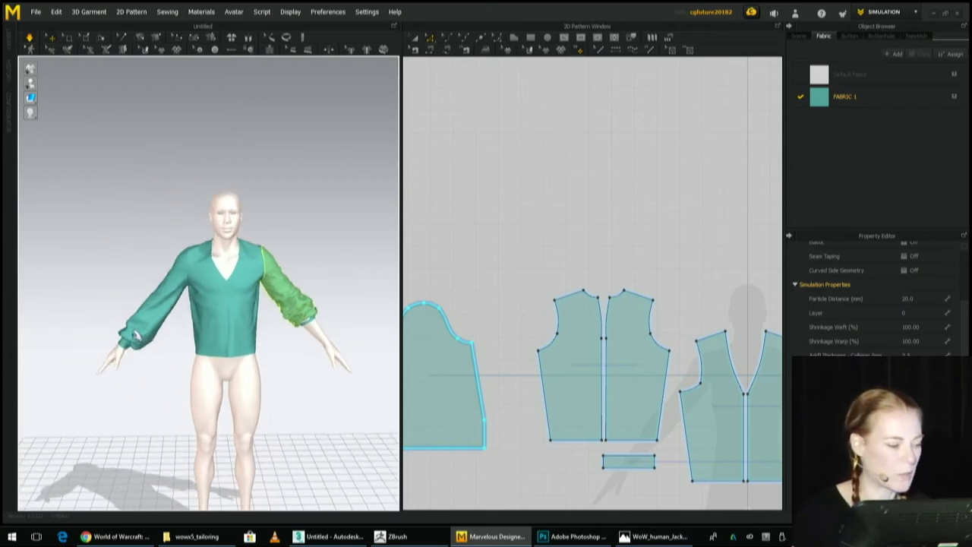
Tug at the lower part of both sleeves to test how the lightweight fabric folds.
left_click(142, 326)
left_click_drag(149, 323, 161, 324)
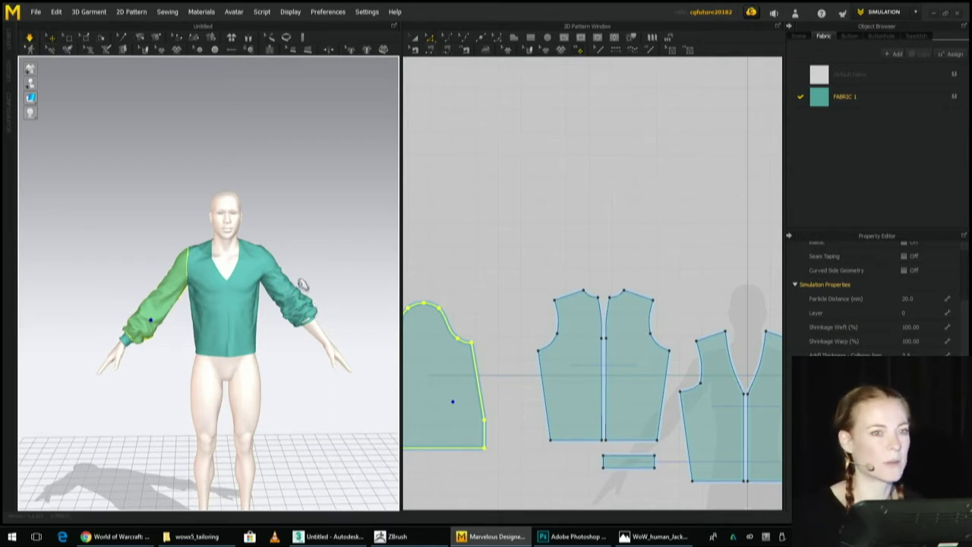
left_click(303, 301)
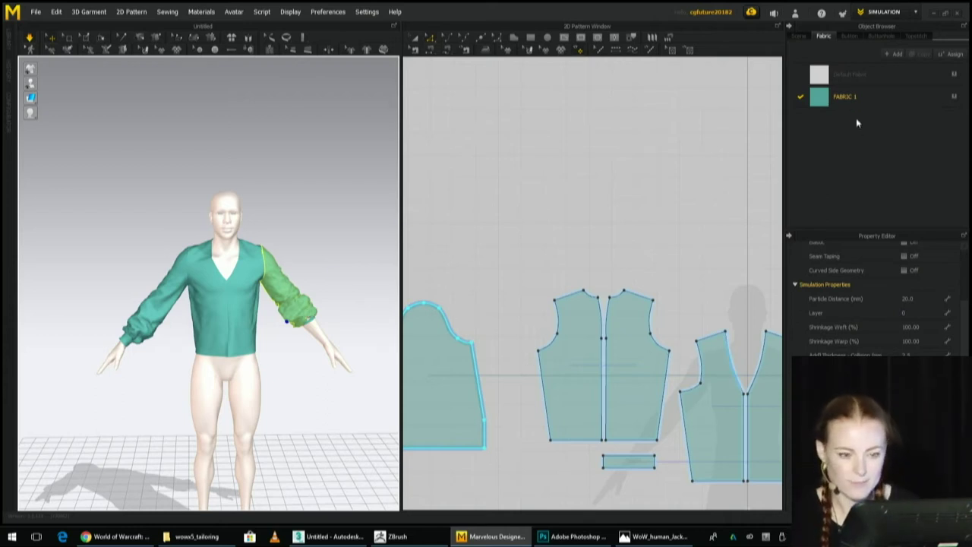
Change FABRIC 1's physical property preset to R_Chiffon and pull at both sleeves to judge the drape.
left_click(852, 97)
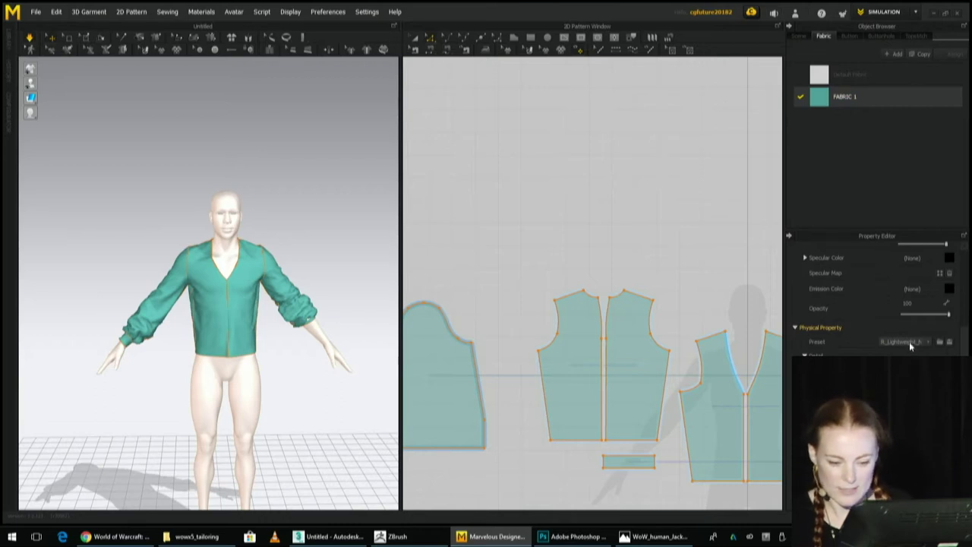
left_click(909, 342)
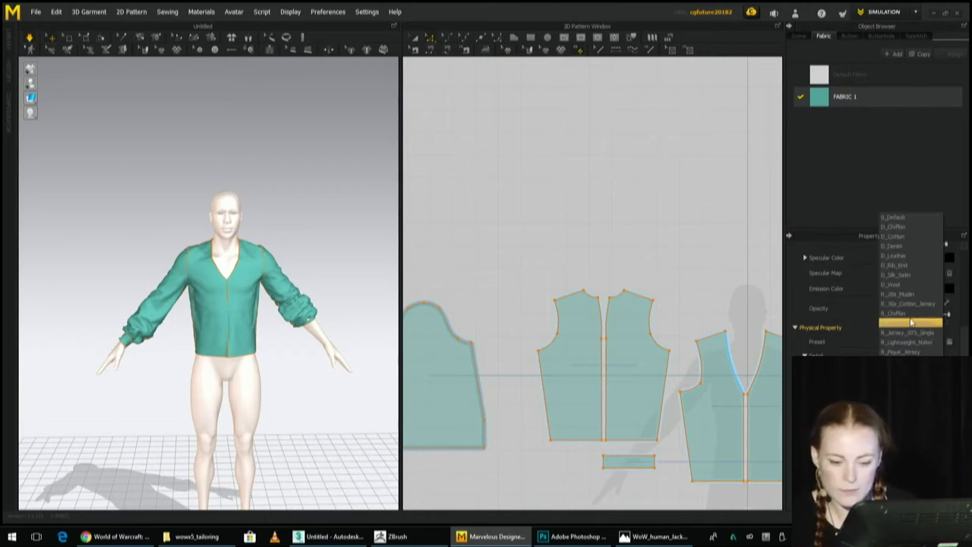
left_click(908, 312)
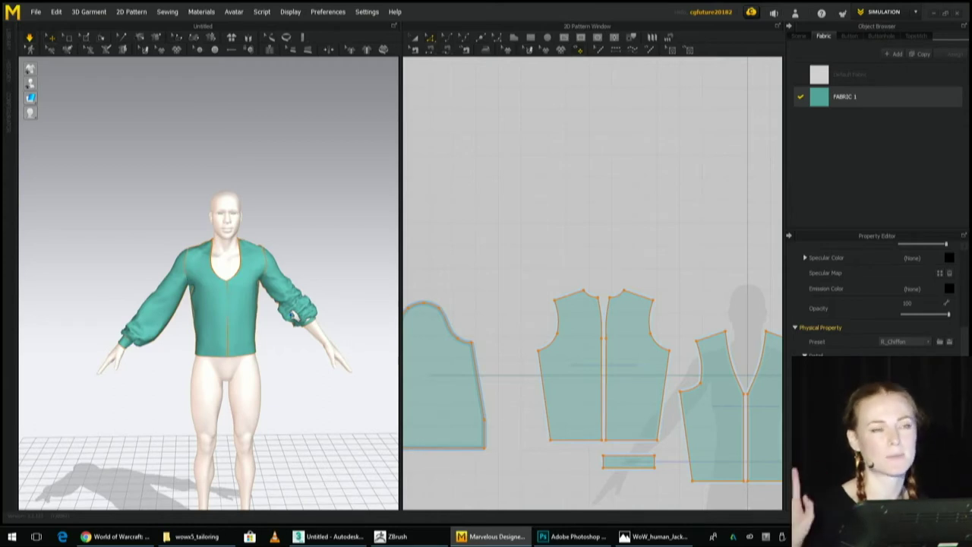
left_click_drag(153, 334, 168, 346)
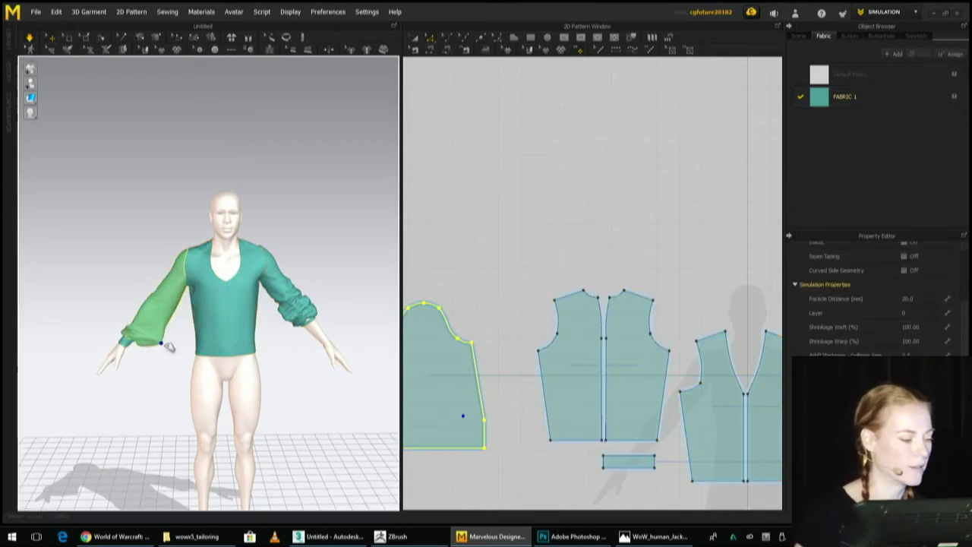
left_click_drag(290, 315, 301, 280)
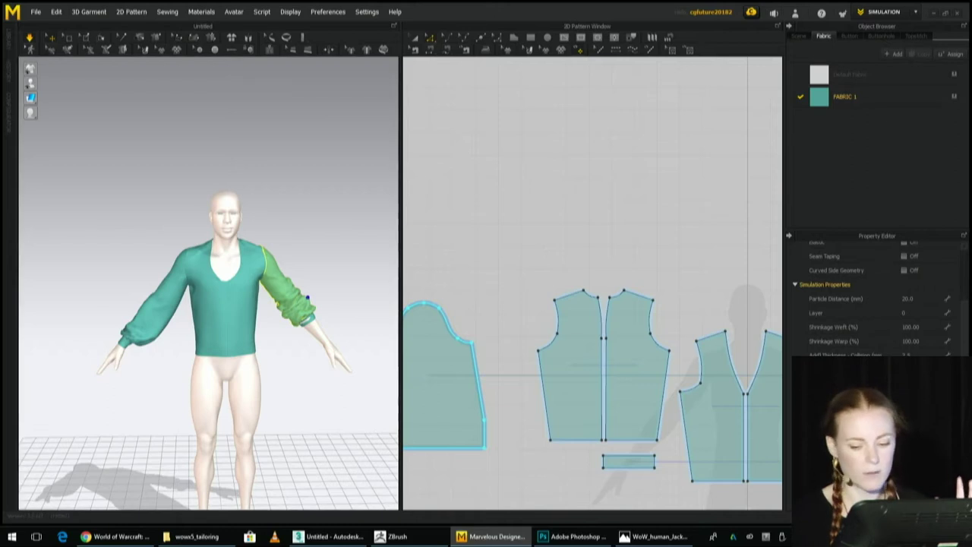
left_click(848, 108)
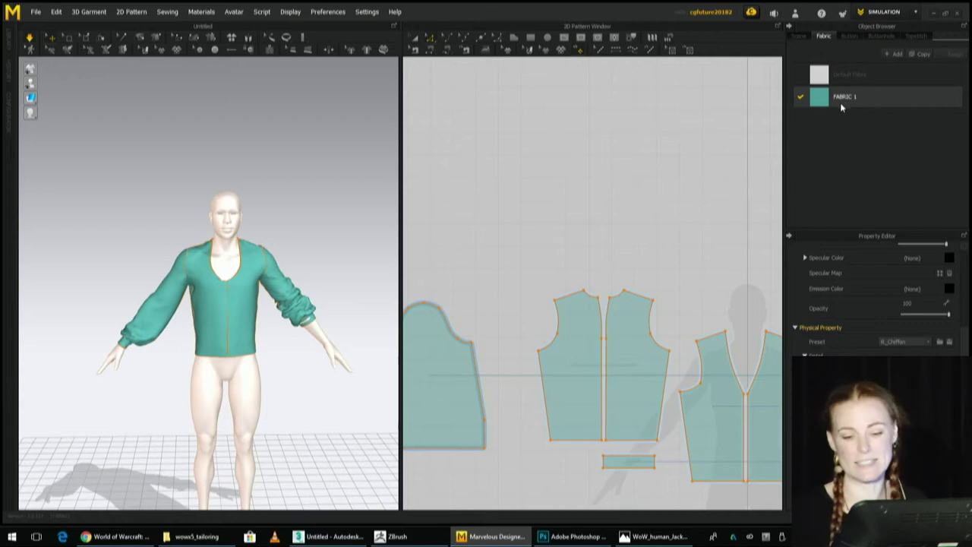
Select all the jacket's pattern pieces and freeze them on the avatar.
scroll(542, 249, "down", 3)
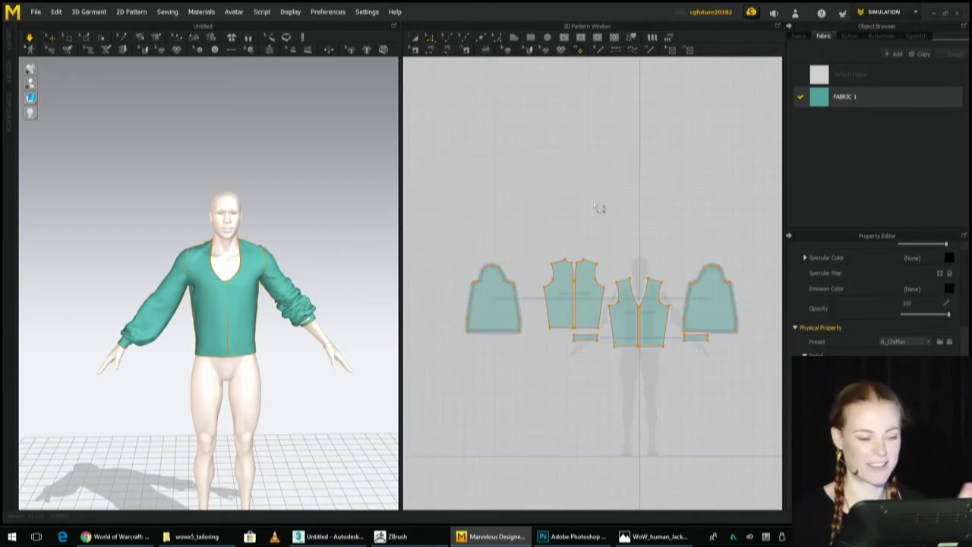
left_click_drag(458, 241, 760, 361)
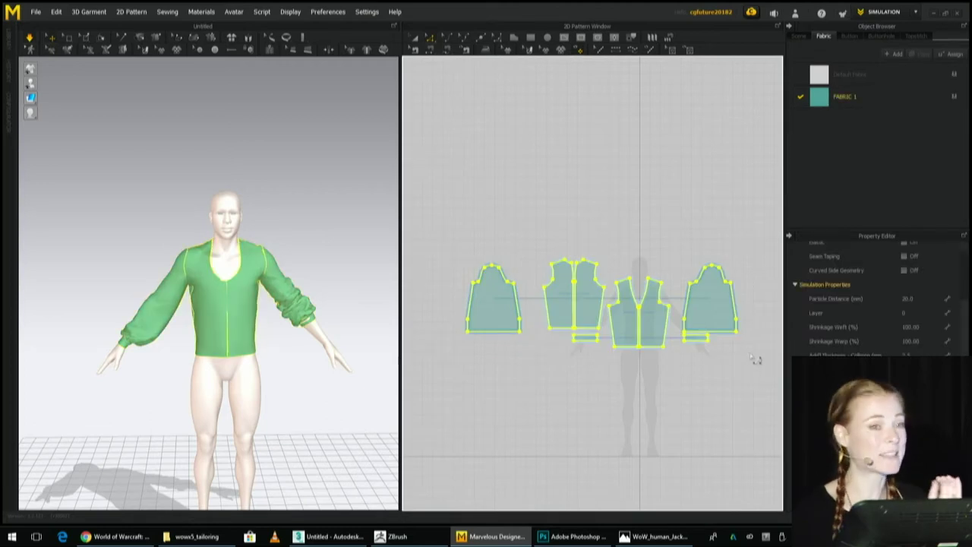
right_click(239, 319)
left_click(269, 54)
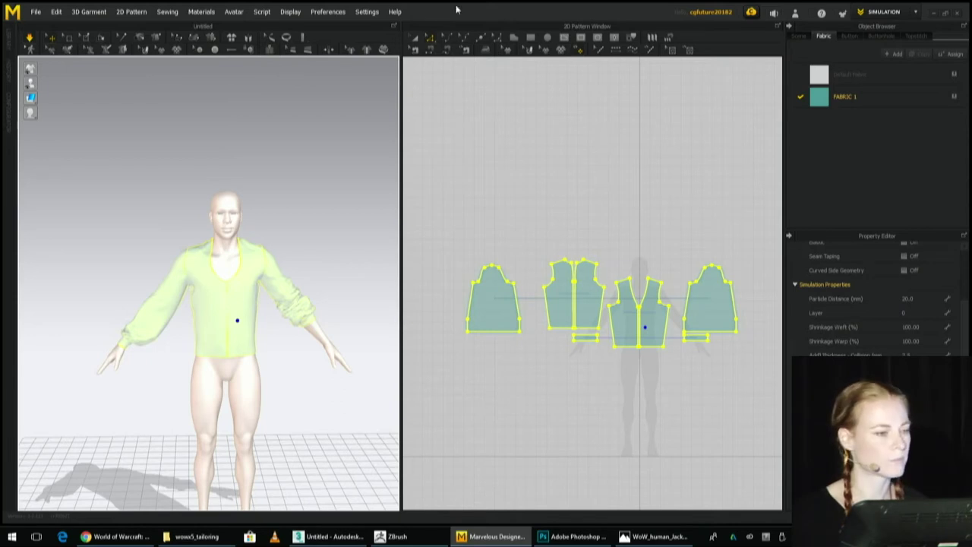
Move all the jacket's 2D pattern pieces above the avatar silhouette to free the space over its body.
key("a")
left_click_drag(655, 315, 655, 213)
middle_click_drag(624, 313, 535, 241)
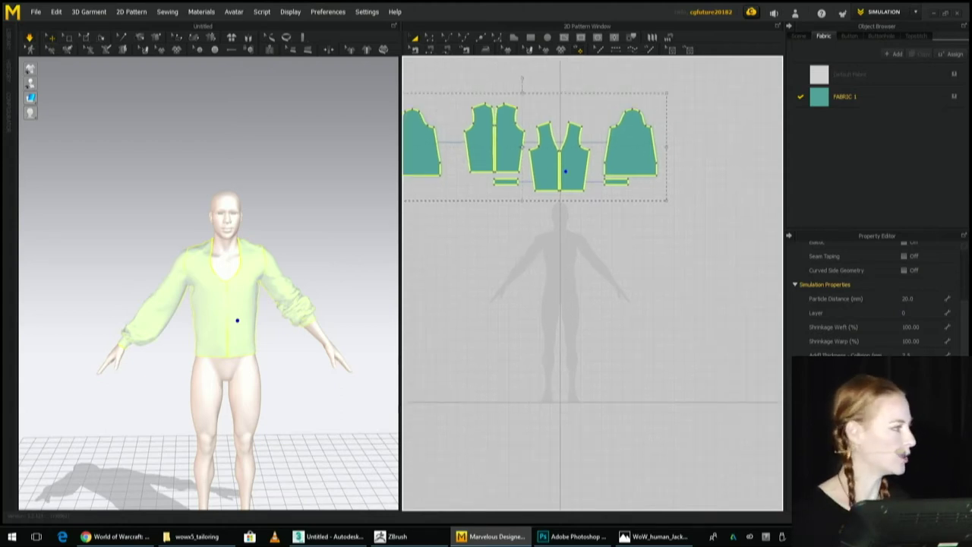
Go up through the reference folders to IRL, then switch to Chrome and open a new tab for a pants pattern.
left_click(196, 536)
key("alt+Up")
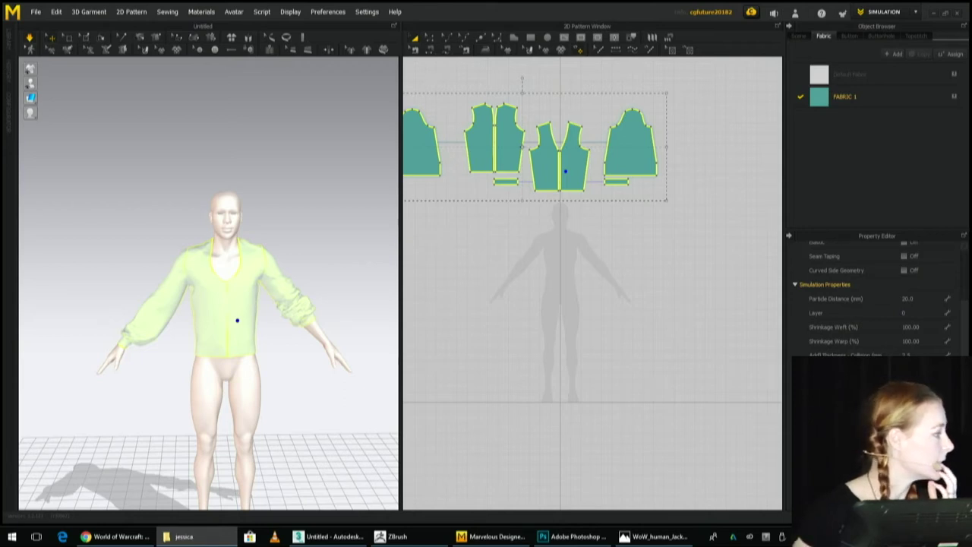
key("alt+Up")
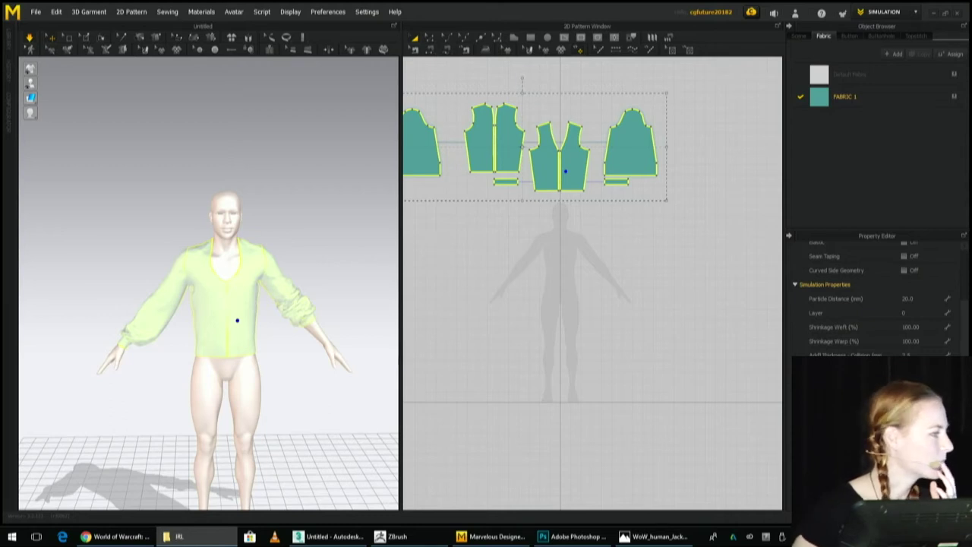
key("alt+Tab")
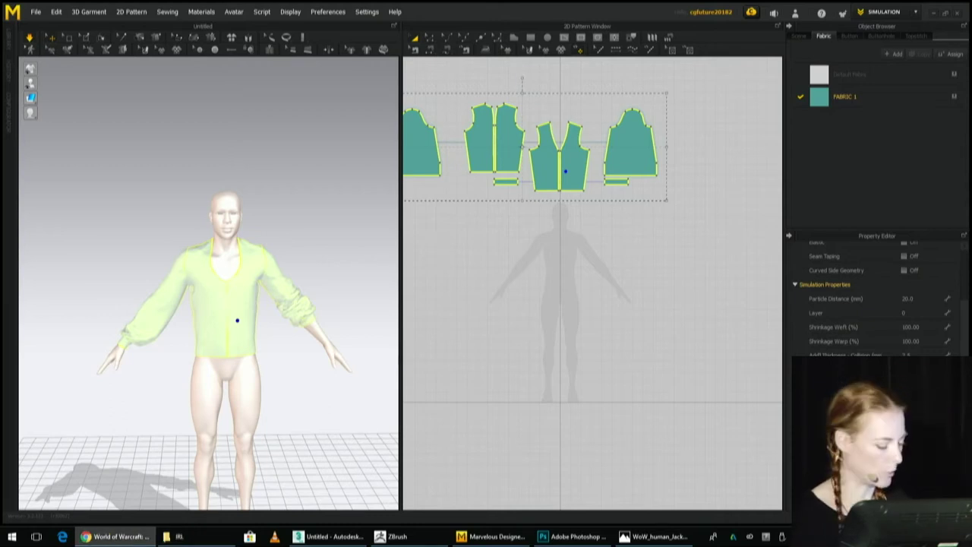
key("ctrl+t")
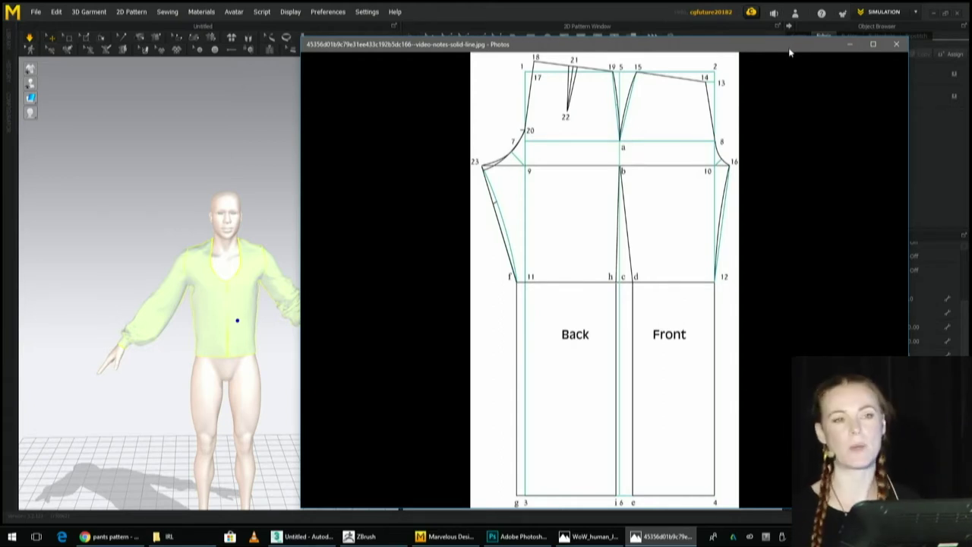
Move the pants pattern reference image off the workspace and clear the jacket selection in the 2D pattern view.
left_click_drag(789, 51, 623, 40)
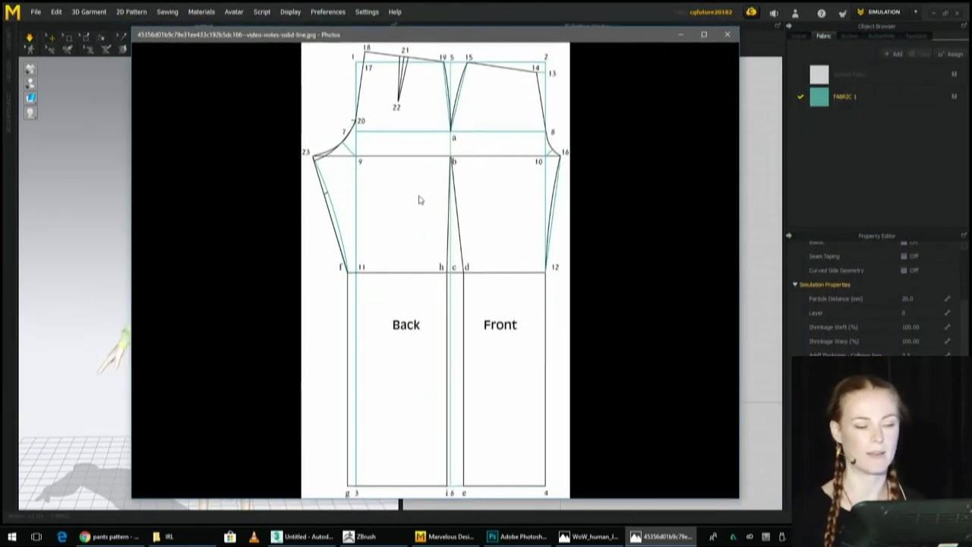
left_click_drag(633, 37, 0, 69)
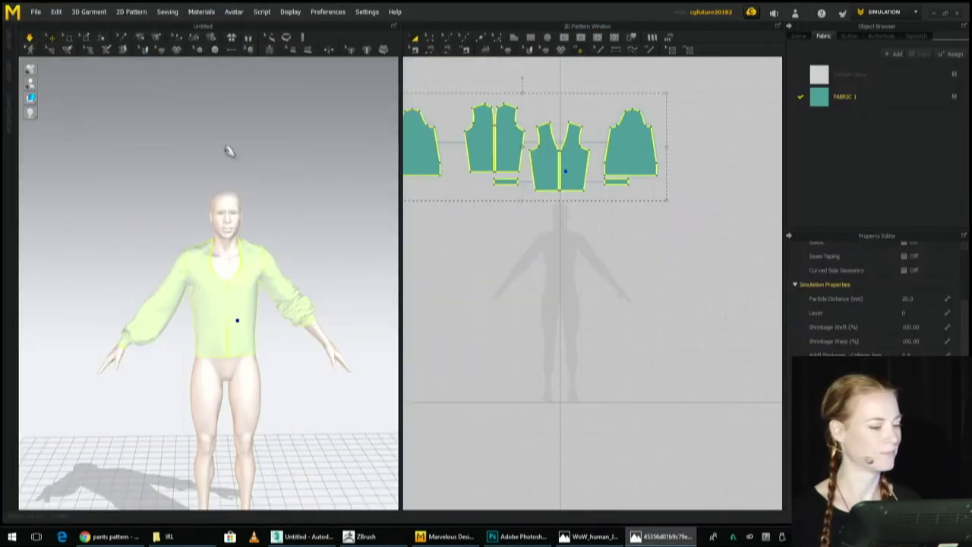
left_click(622, 331)
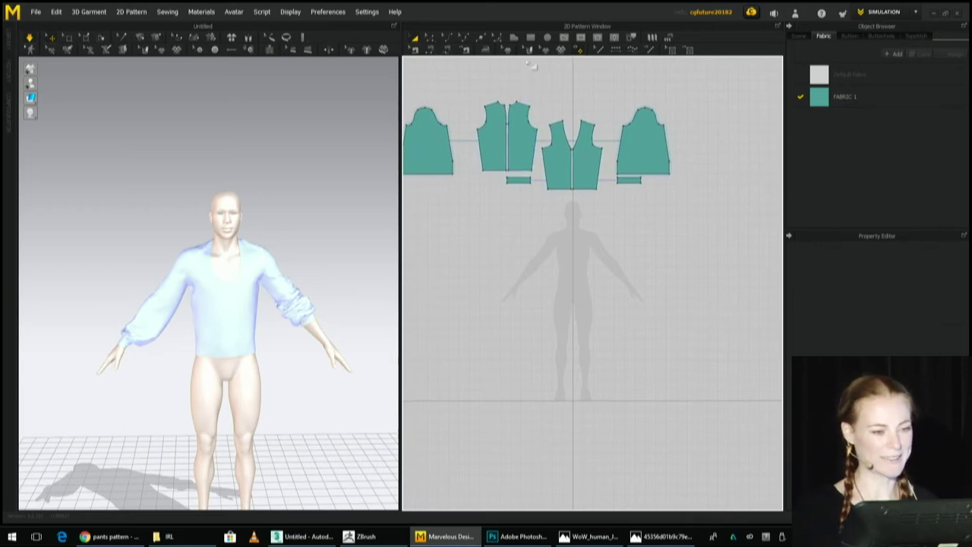
Start a pants leg polygon near the silhouette's centre line: front edge about 186 mm, crotch extension about 63 mm, upper inseam about 392 mm.
left_click(513, 38)
scroll(555, 292, "up", 5)
middle_click_drag(611, 288, 589, 269)
scroll(589, 268, "up", 2)
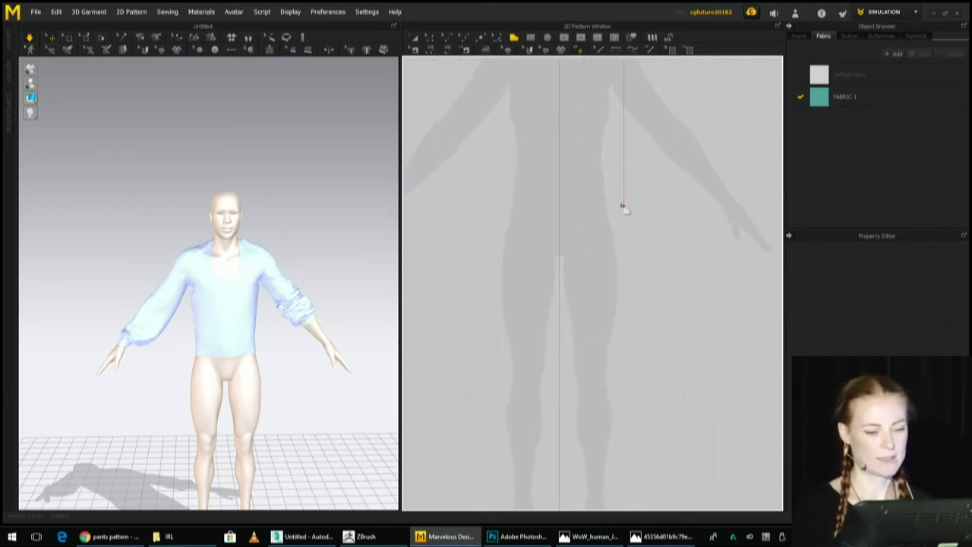
left_click(528, 332)
middle_click_drag(529, 316, 572, 266)
key("Escape")
middle_click_drag(585, 169, 585, 195)
left_click(598, 174)
left_click(597, 162)
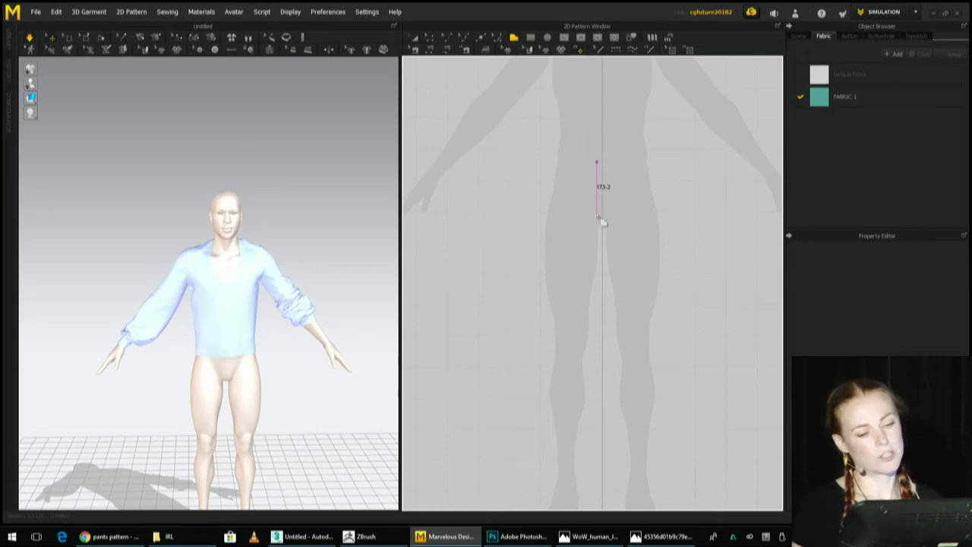
left_click(598, 220)
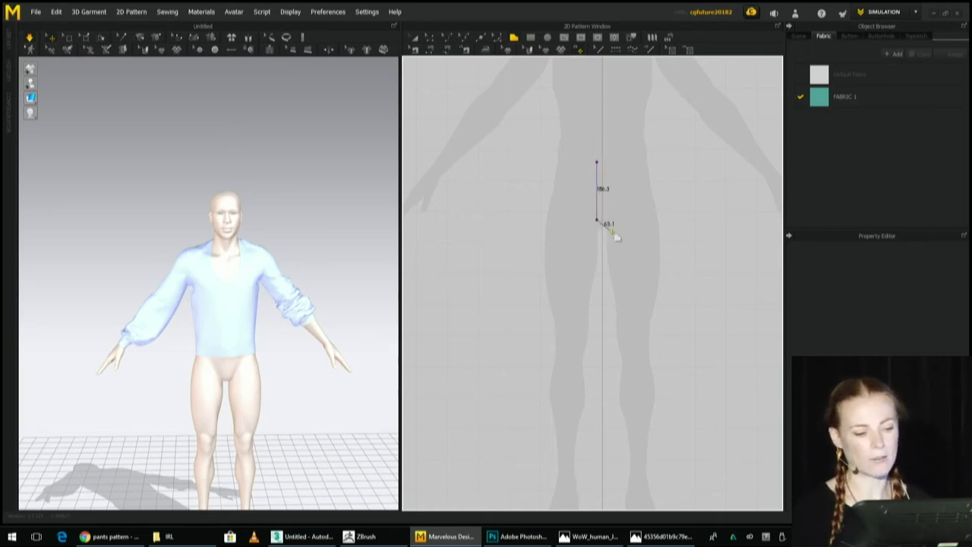
left_click(612, 232)
left_click(596, 351)
Complete the pants leg outline with a 546 mm lower inseam, 226 mm hem and outer edges of about 546, 429 and 241 mm, closing the waist.
scroll(593, 404, "down", 2)
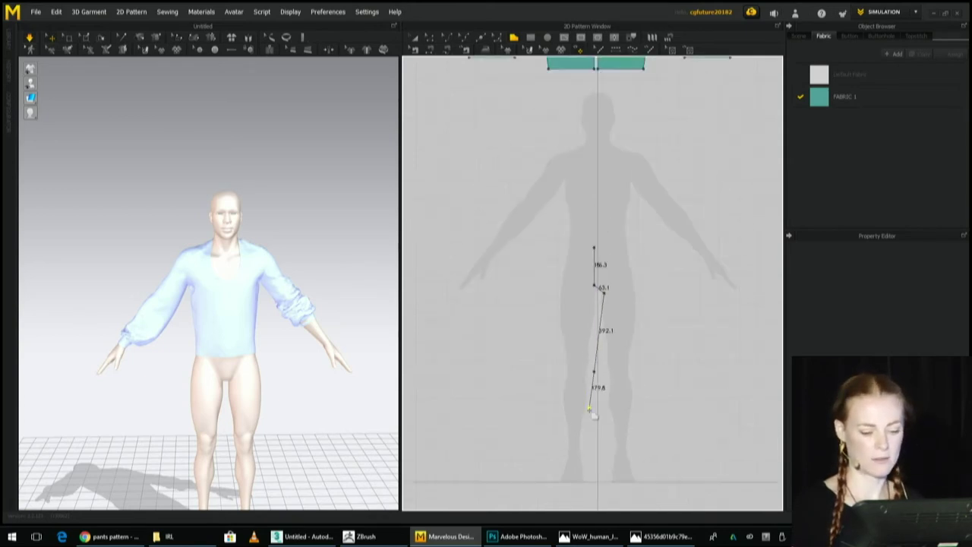
left_click(595, 482)
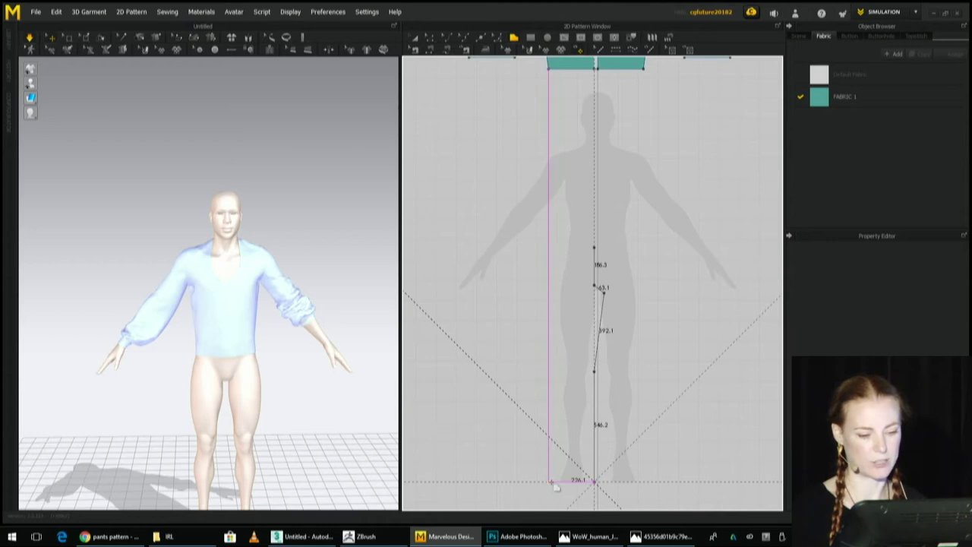
left_click(549, 481)
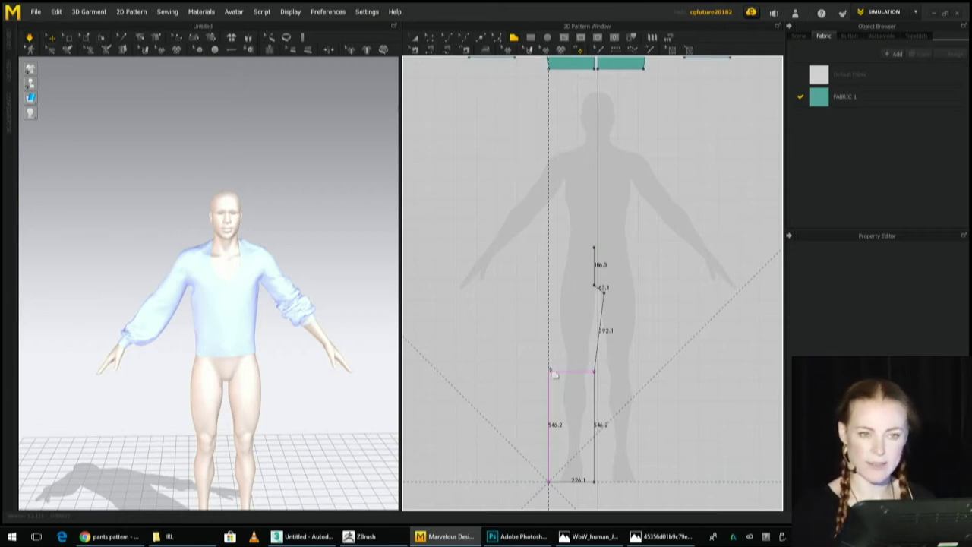
left_click(552, 372)
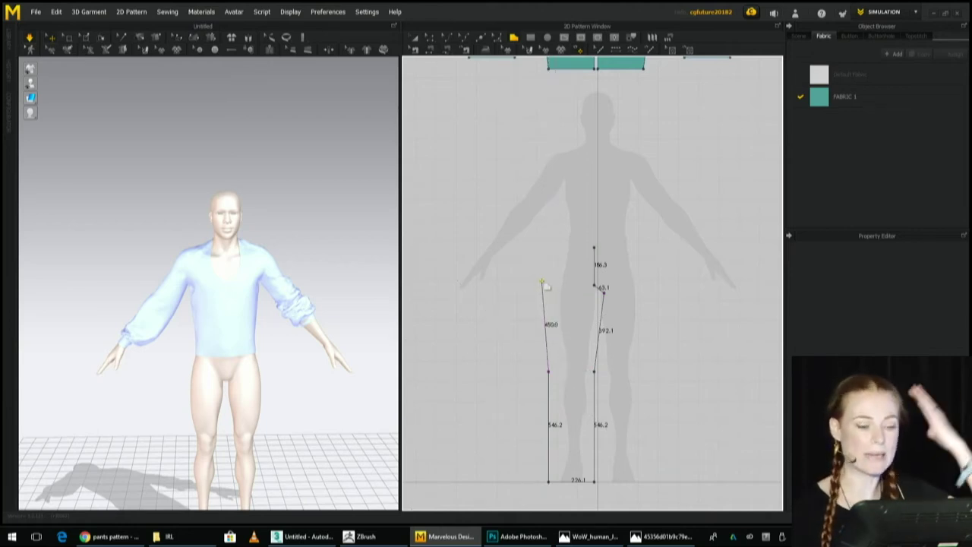
left_click(544, 286)
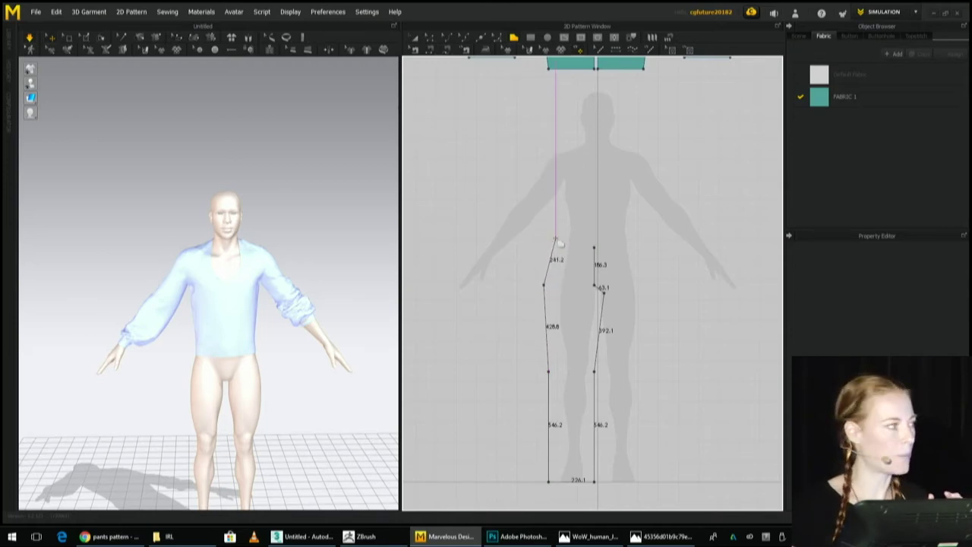
left_click(555, 239)
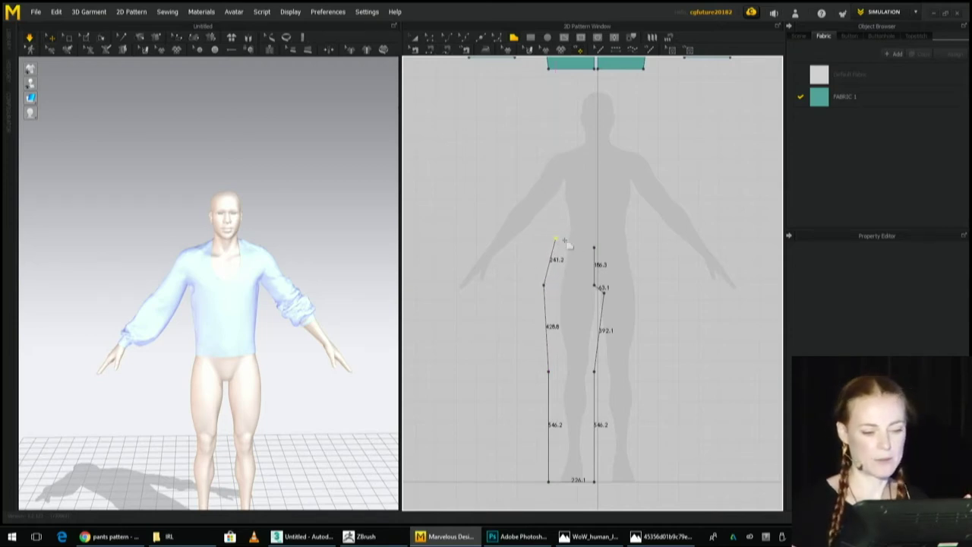
left_click(594, 246)
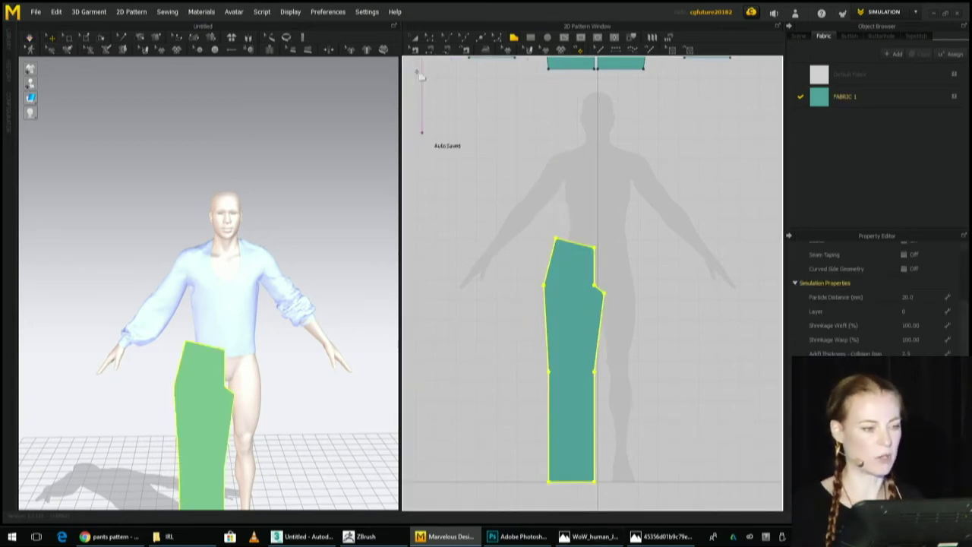
Shorten the pants leg pattern by raising its hem edge to just above the silhouette's feet.
left_click(415, 37)
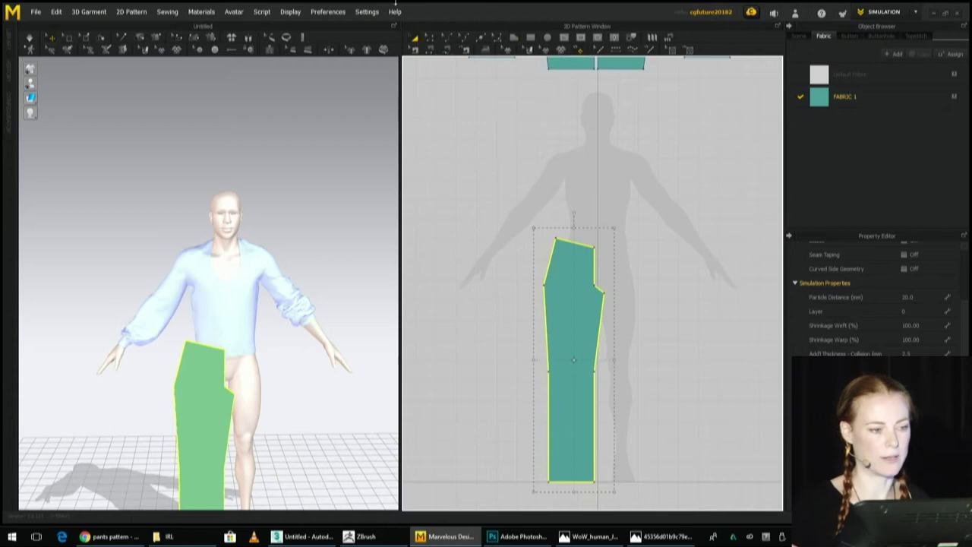
left_click(430, 37)
left_click(586, 493)
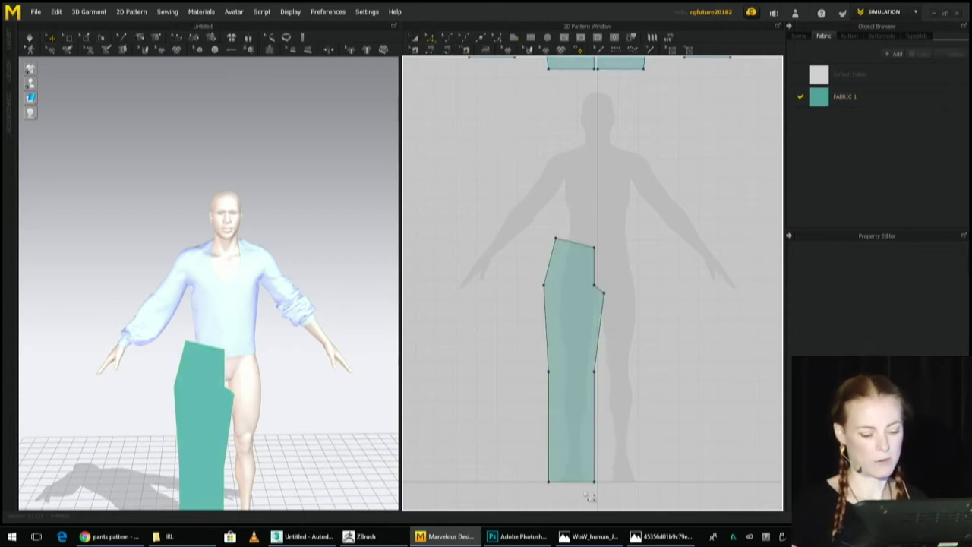
left_click_drag(584, 482, 584, 466)
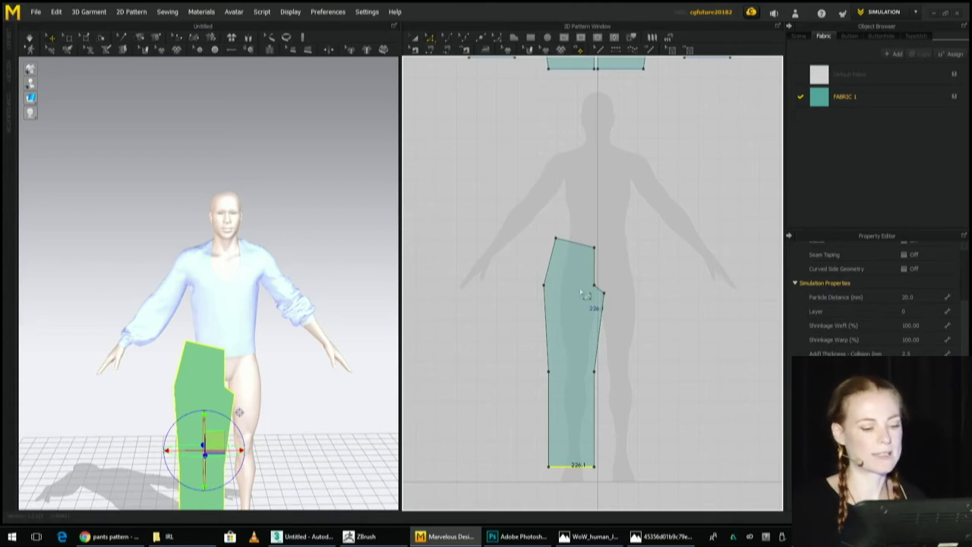
Mirror-paste the pants leg pattern and place the copy beside the original's outer side, aligned at the same height.
left_click(524, 209)
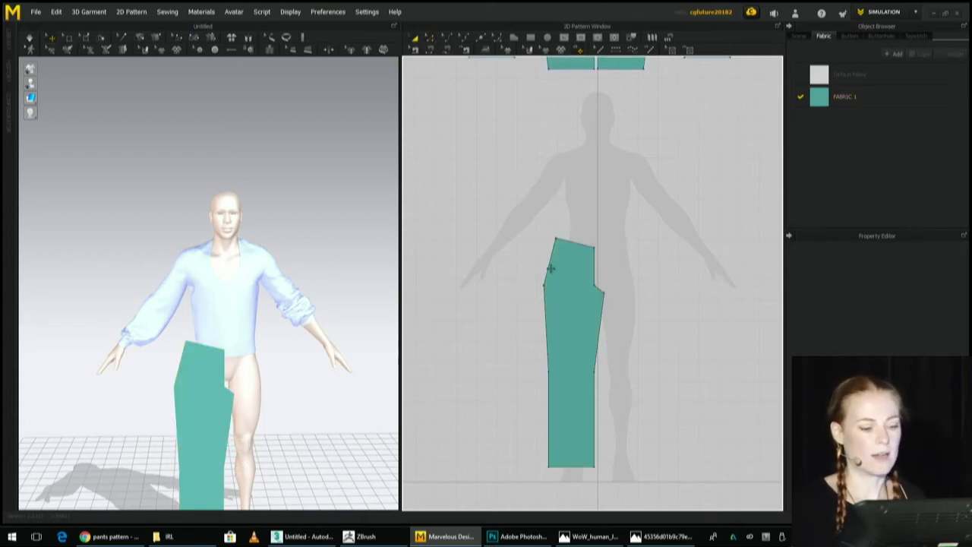
left_click(567, 294)
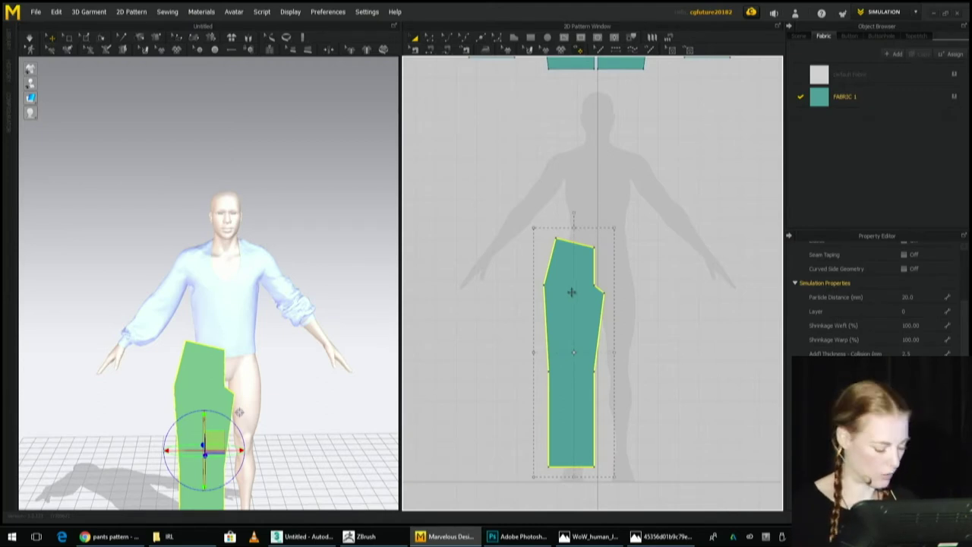
right_click(571, 291)
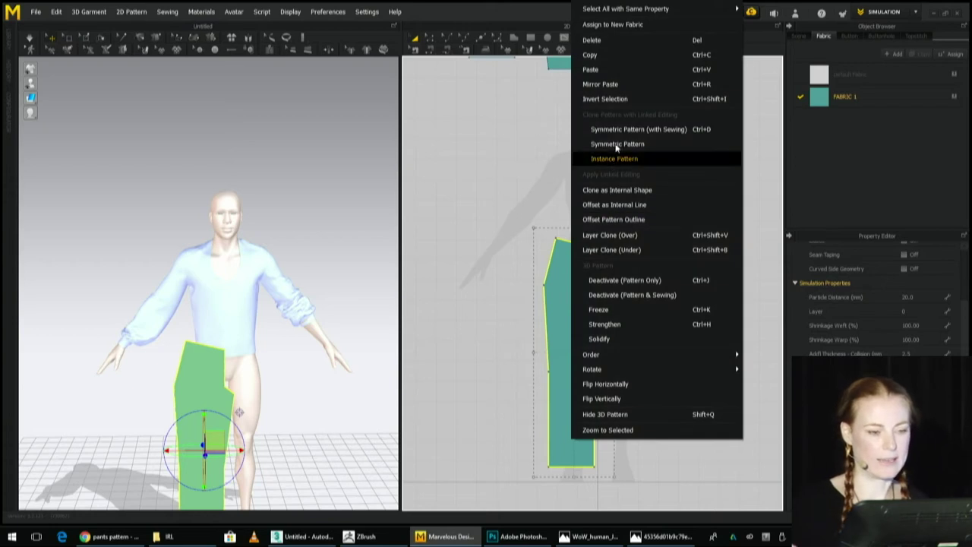
left_click(605, 85)
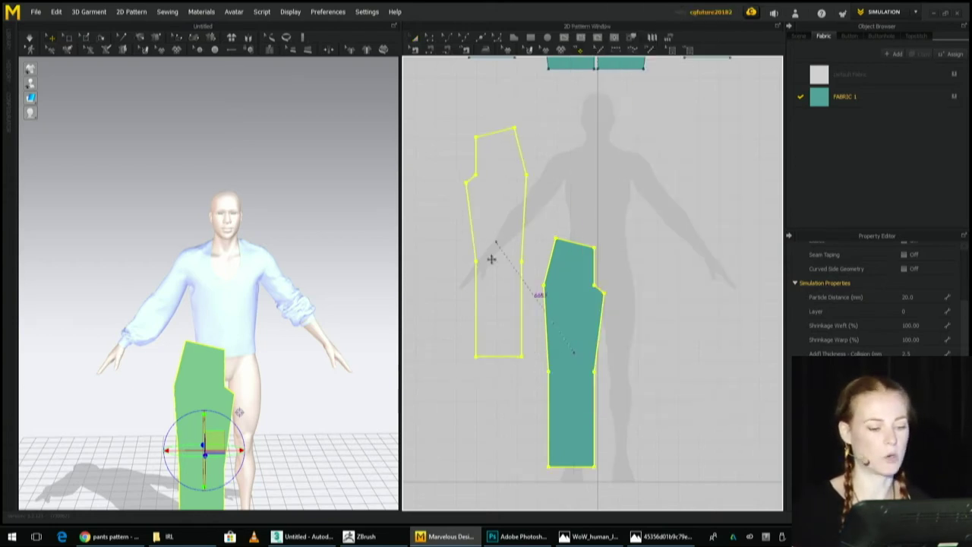
left_click(508, 353)
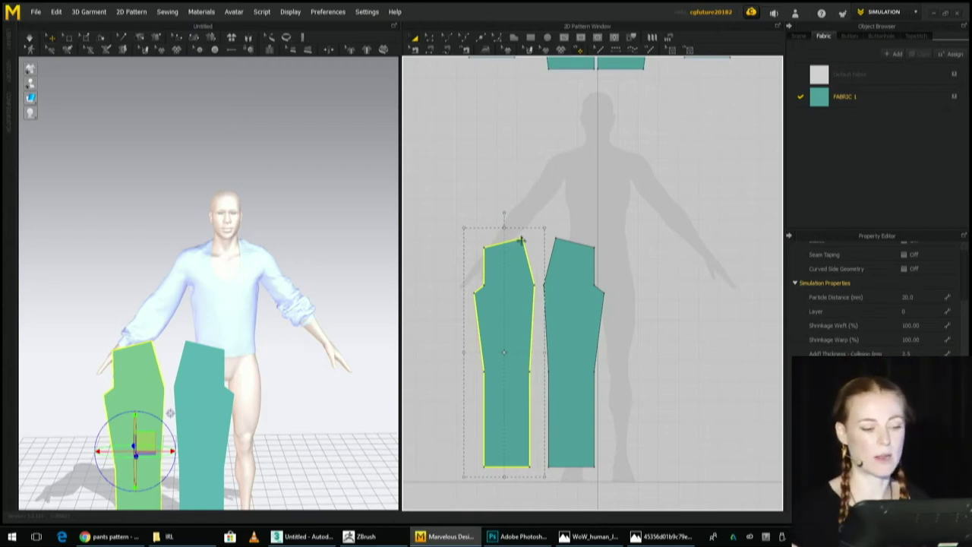
left_click(541, 198)
Move the mirrored leg piece's outer waist corner outward so its upper side edge runs vertically above the hip point.
left_click(416, 39)
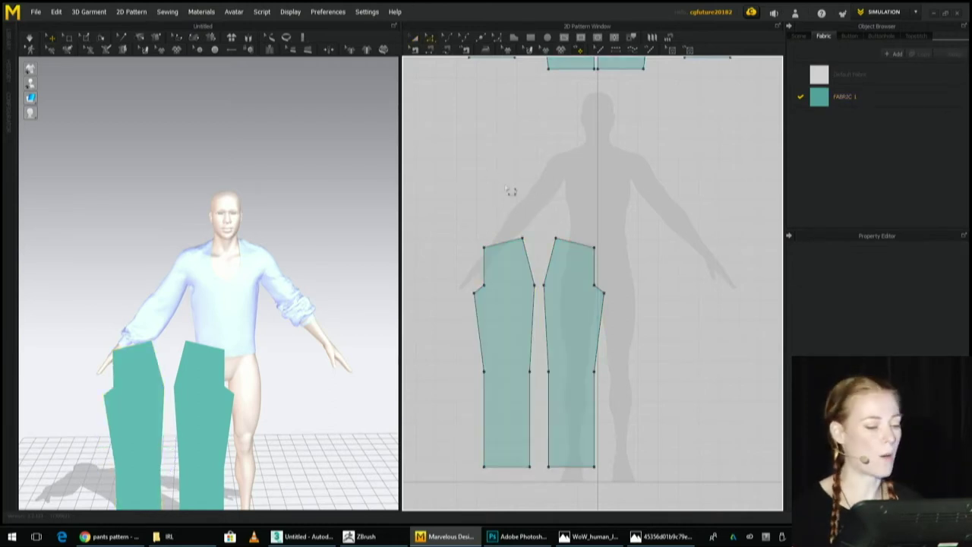
left_click(524, 241)
left_click_drag(523, 239, 541, 248)
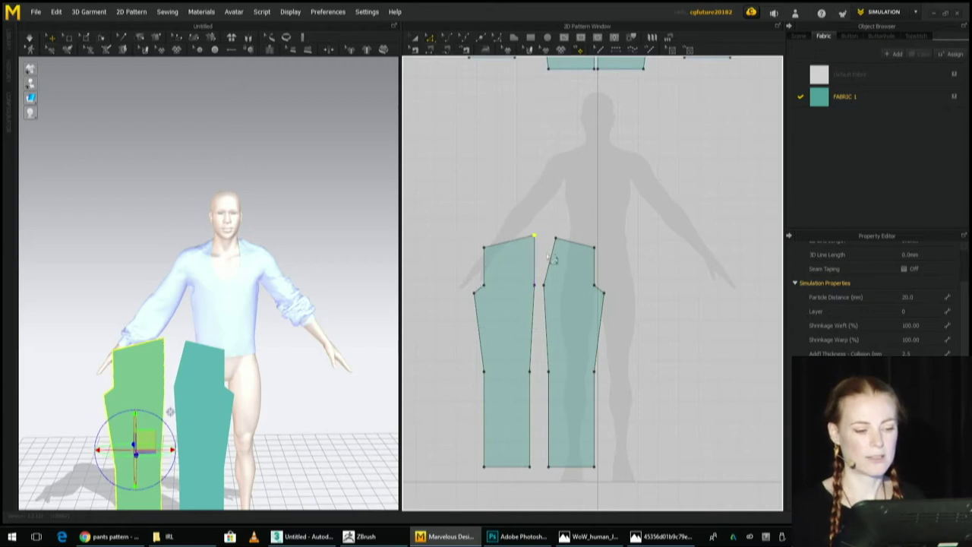
Split the mirrored piece's upper side edge 241.2 mm above the hip point to match the original leg's side edge.
left_click(551, 266)
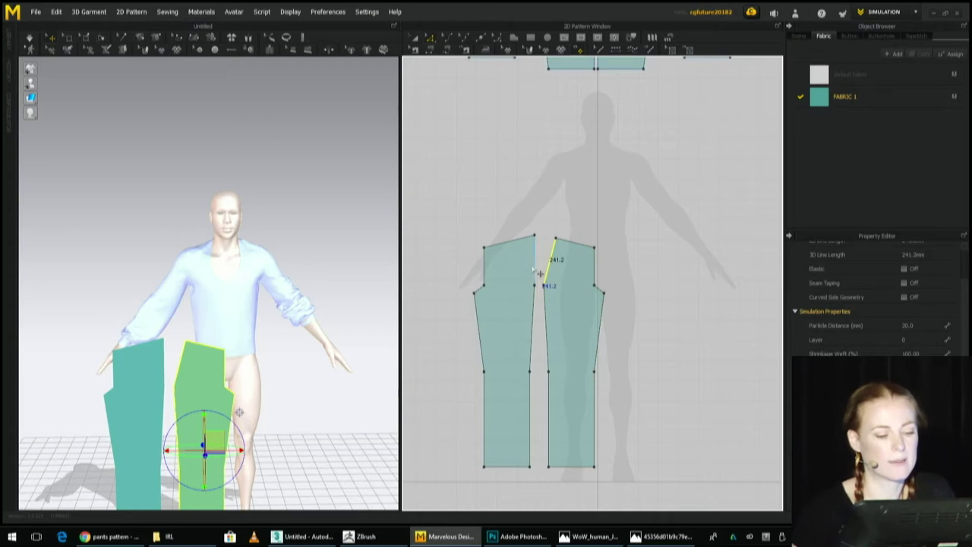
left_click(539, 272)
right_click(541, 273)
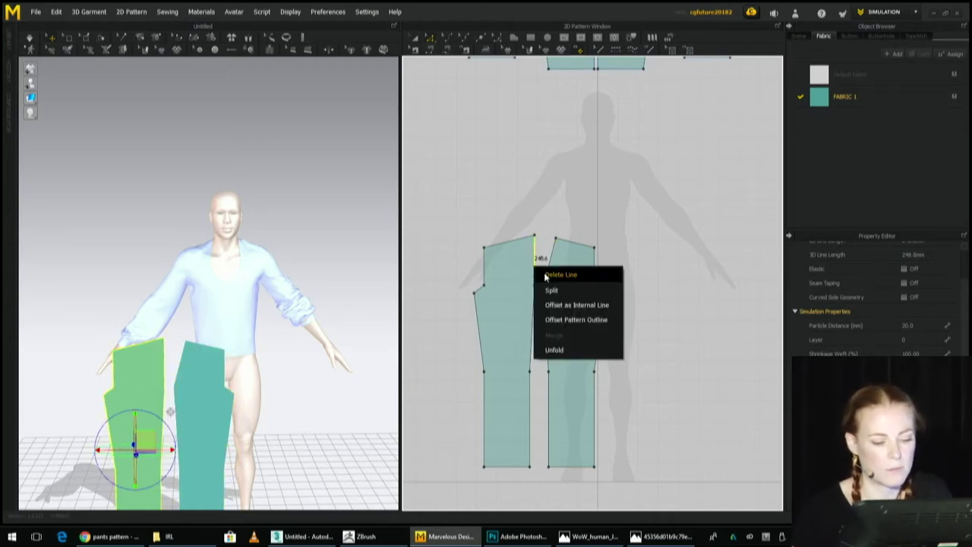
left_click(552, 291)
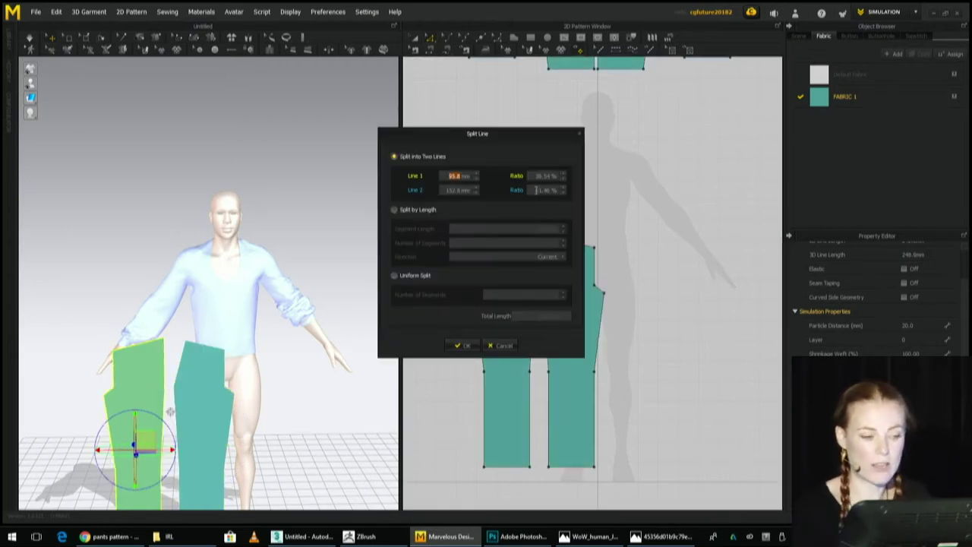
left_click_drag(447, 139, 706, 163)
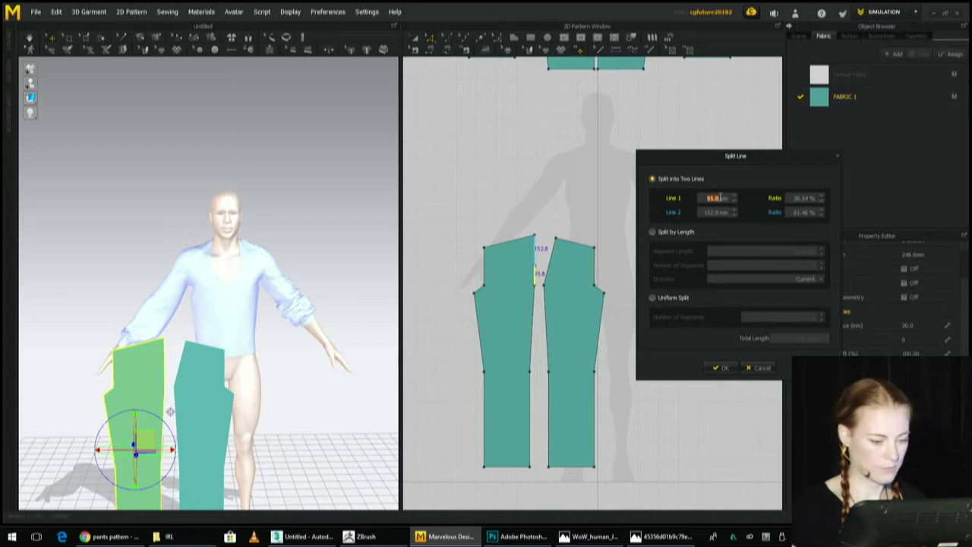
type("14")
type("1")
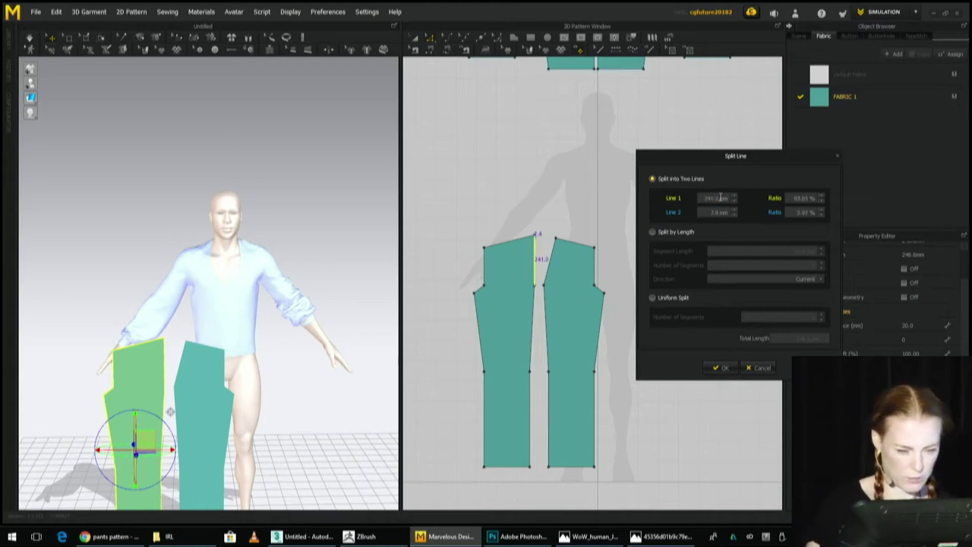
key("Return")
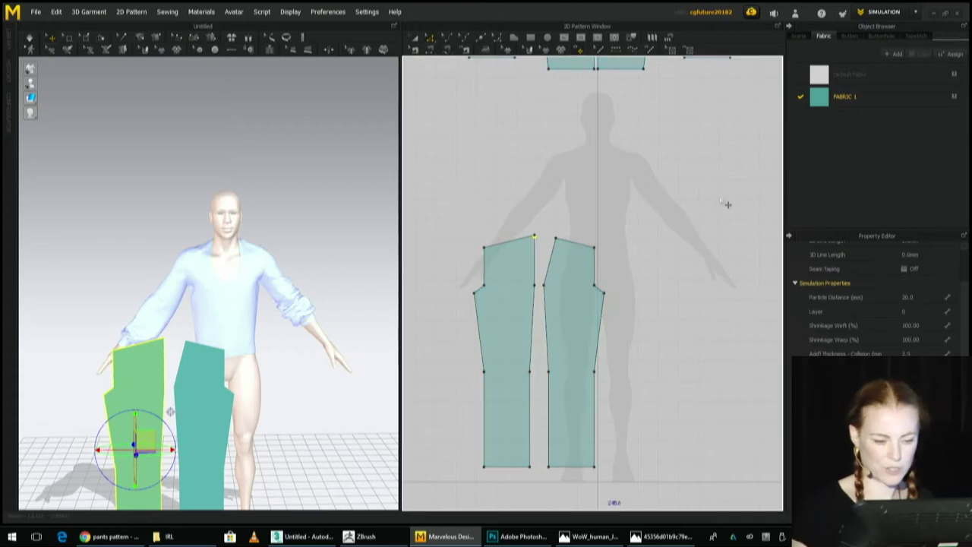
Compare both upper side edges and delete the surplus waist corner point above the new split point.
left_click(550, 265)
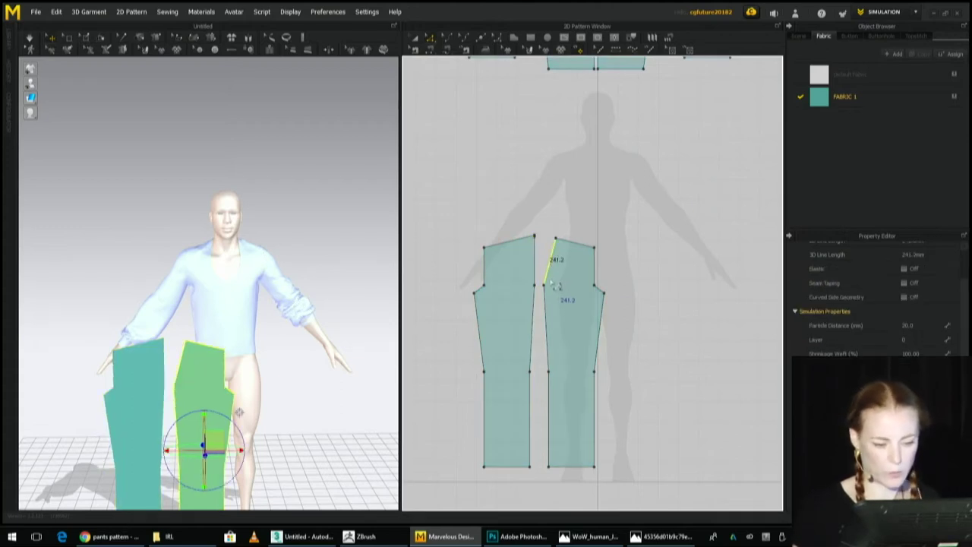
left_click(533, 260)
scroll(535, 252, "up", 5)
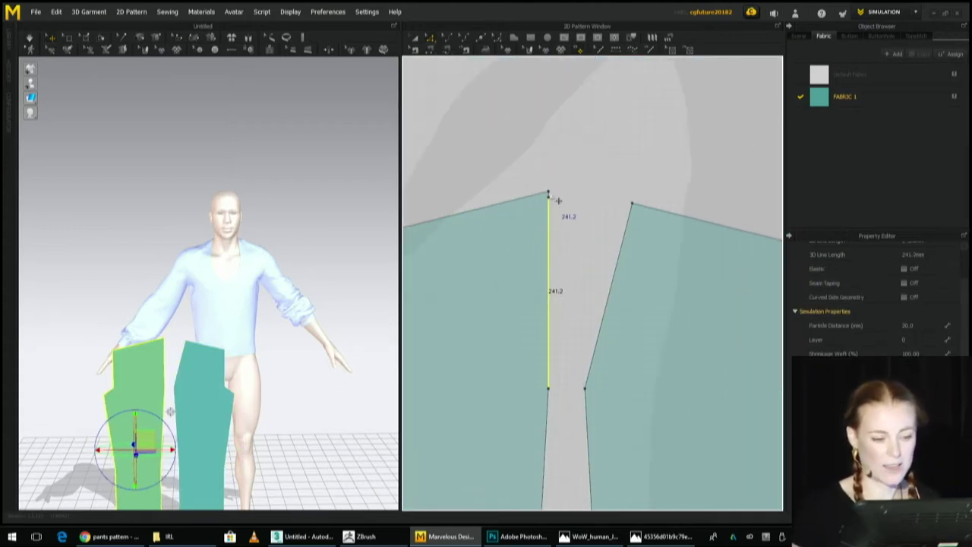
left_click(550, 194)
left_click(557, 220)
scroll(555, 243, "down", 5)
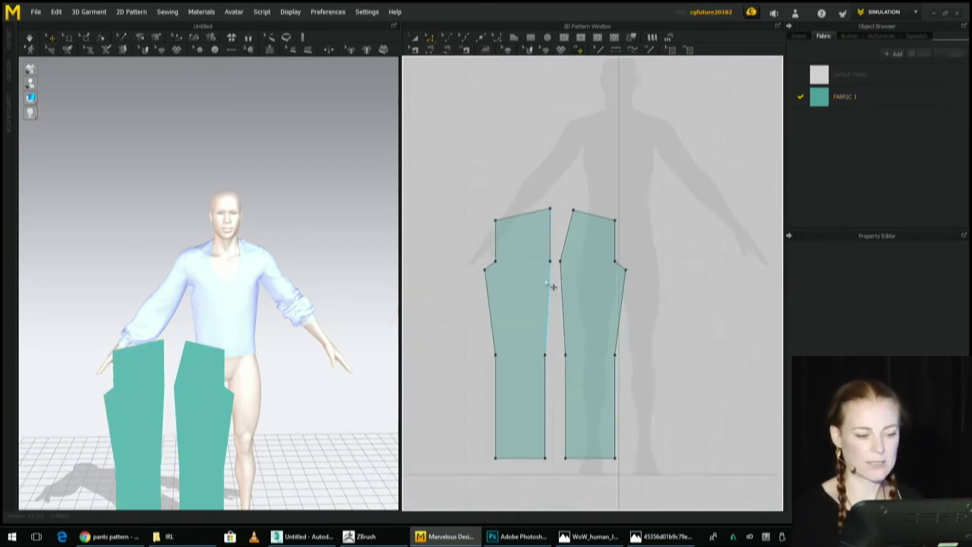
Reshape the mirrored piece as a back leg by raising its inner waist corner inward and extending the crotch point outward.
left_click_drag(502, 226, 516, 201)
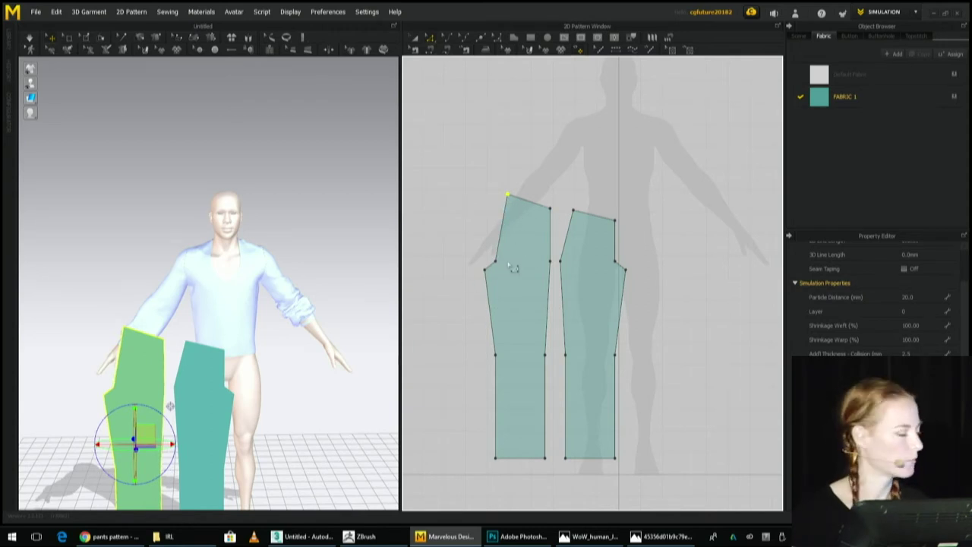
left_click_drag(486, 271, 474, 270)
Split the back leg's upper inseam 392.1 mm from the knee point to match the front leg's inseam.
left_click(621, 306)
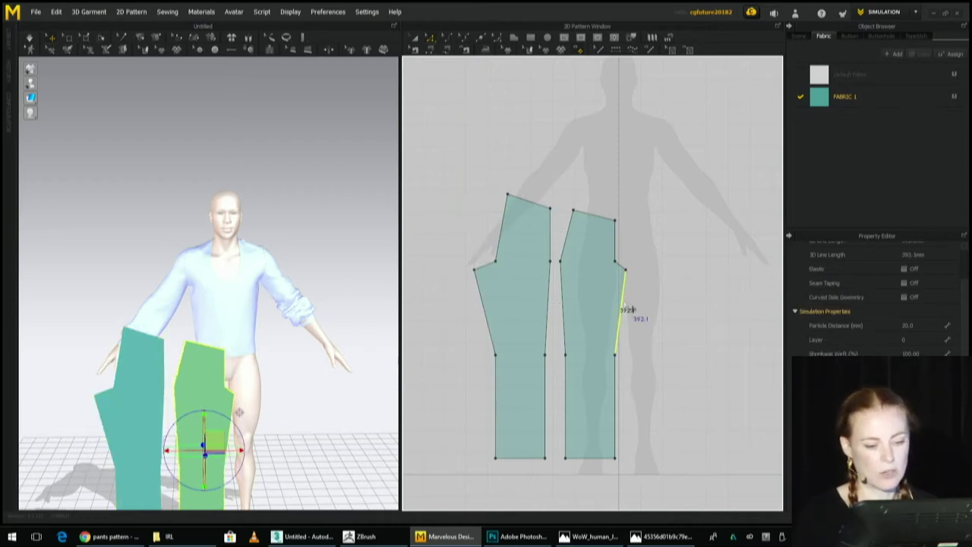
left_click(486, 312)
right_click(494, 319)
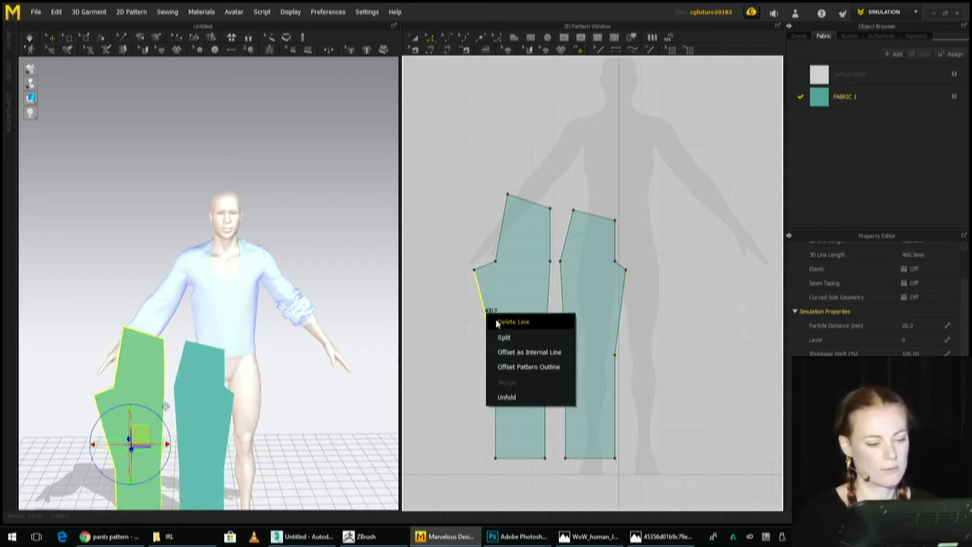
left_click(507, 338)
left_click_drag(508, 134, 714, 159)
type("392")
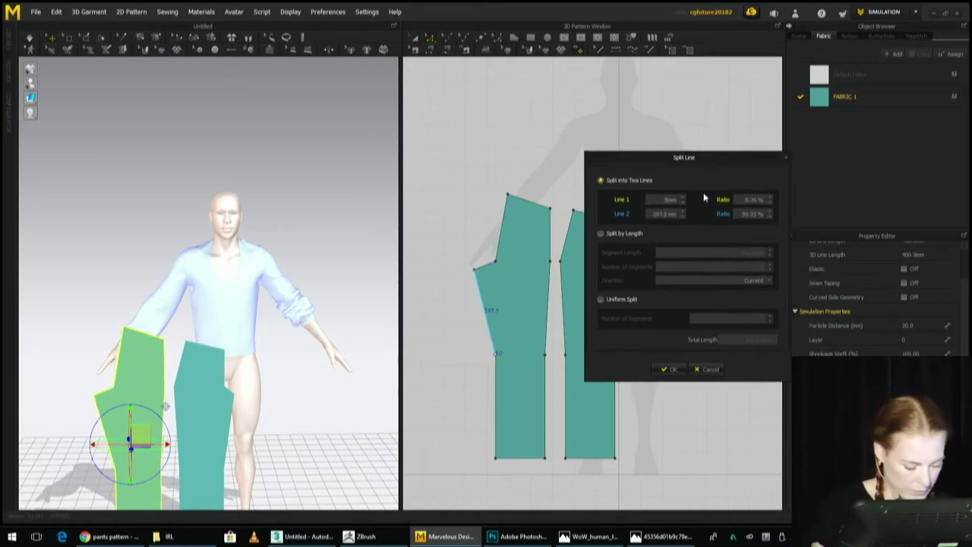
type(".1")
key("Return")
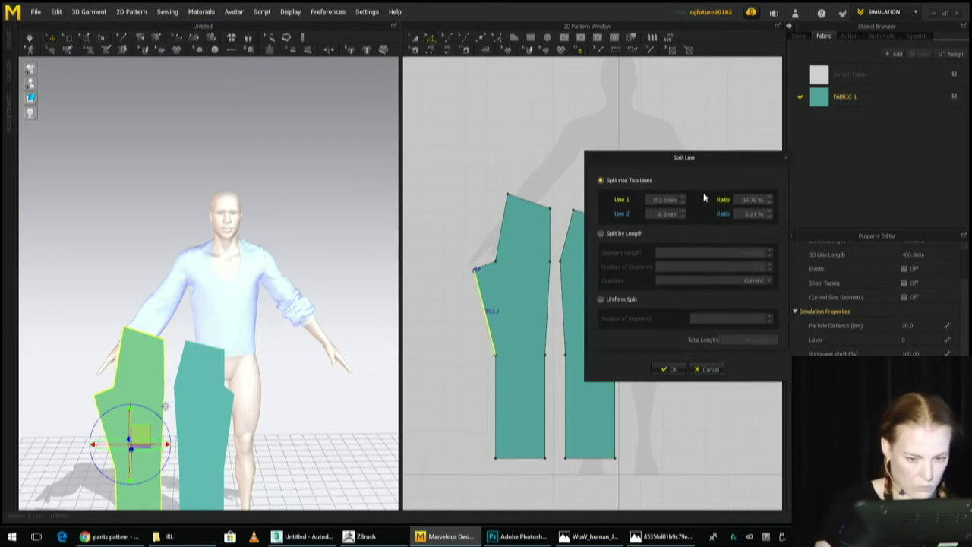
left_click(668, 368)
Delete the surplus crotch corner point on the back leg and compare its upper inseam length with the front leg's.
left_click(629, 309)
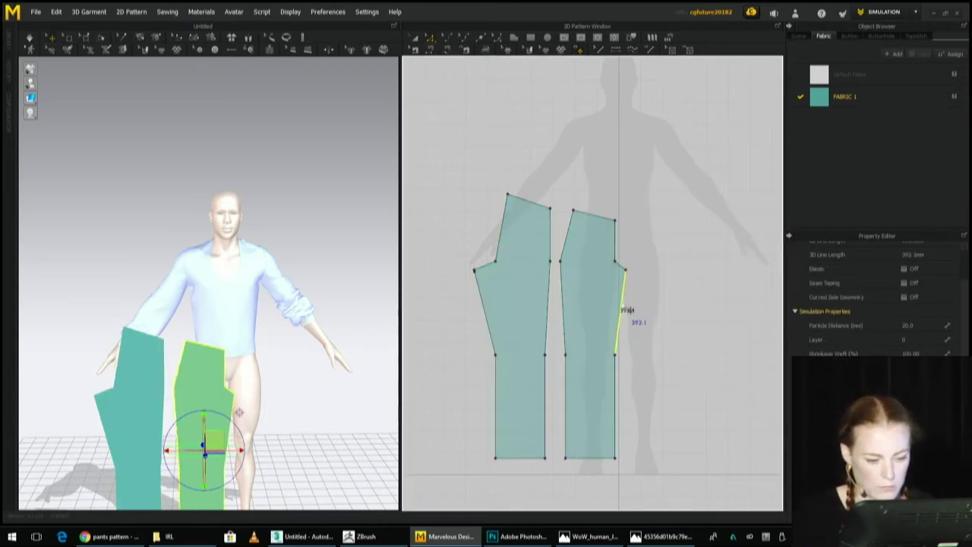
scroll(506, 282, "up", 5)
middle_click_drag(455, 271, 568, 282)
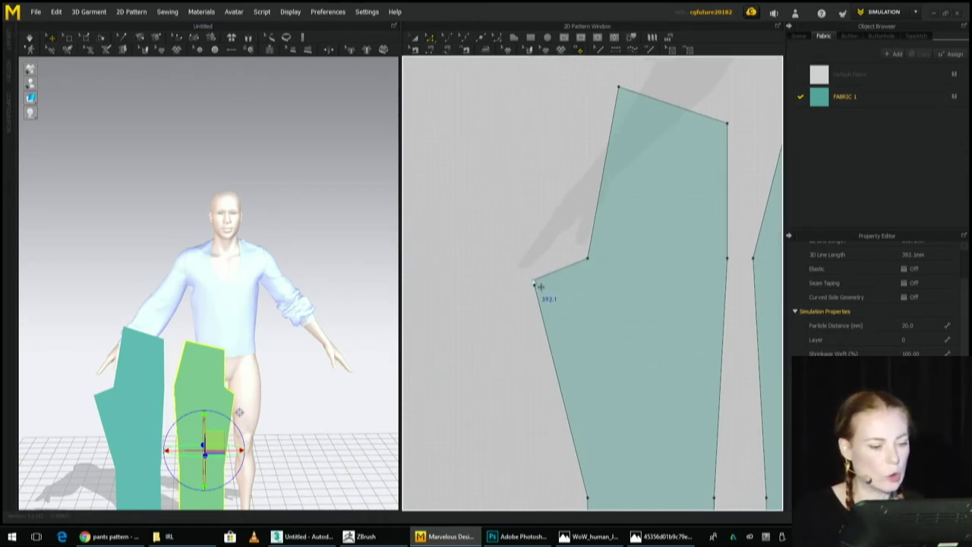
left_click(535, 282)
key("Escape")
scroll(602, 321, "down", 6)
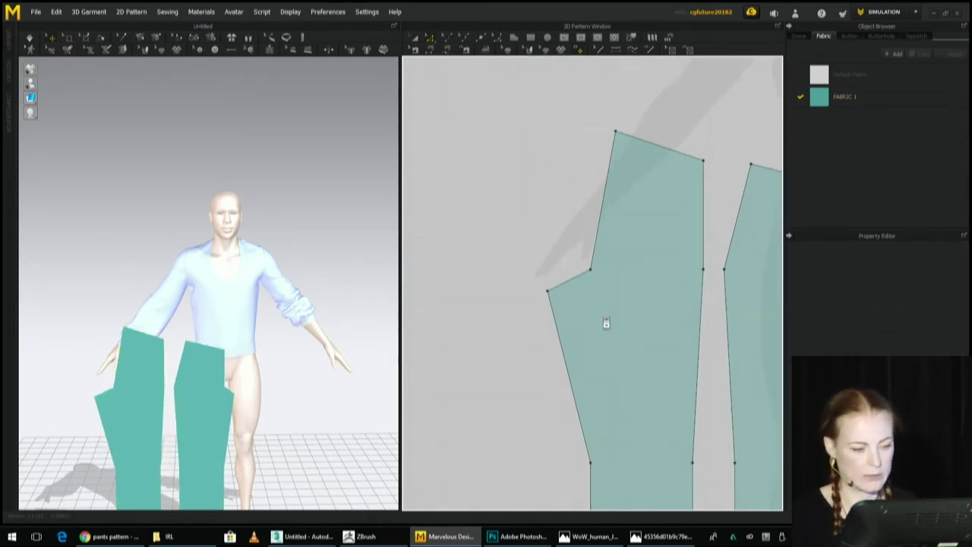
middle_click_drag(608, 323, 531, 318)
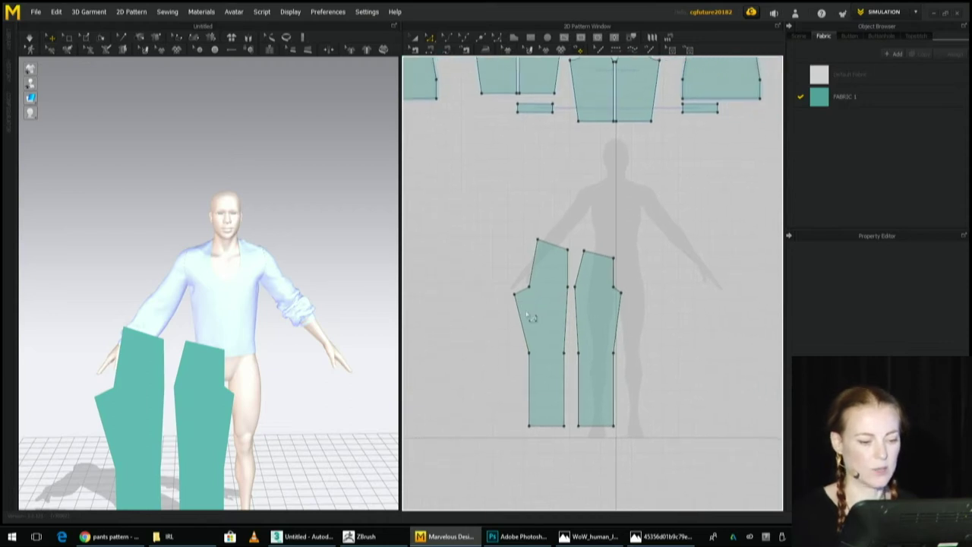
left_click(522, 315)
left_click(618, 322)
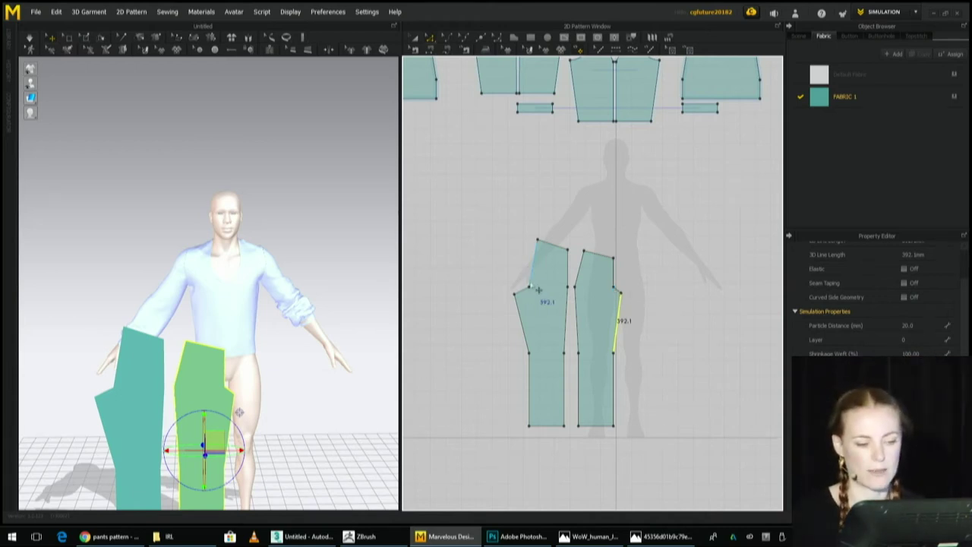
Show the avatar's arrangement points and wrap the front leg piece around the front of the avatar's right leg.
left_click(414, 39)
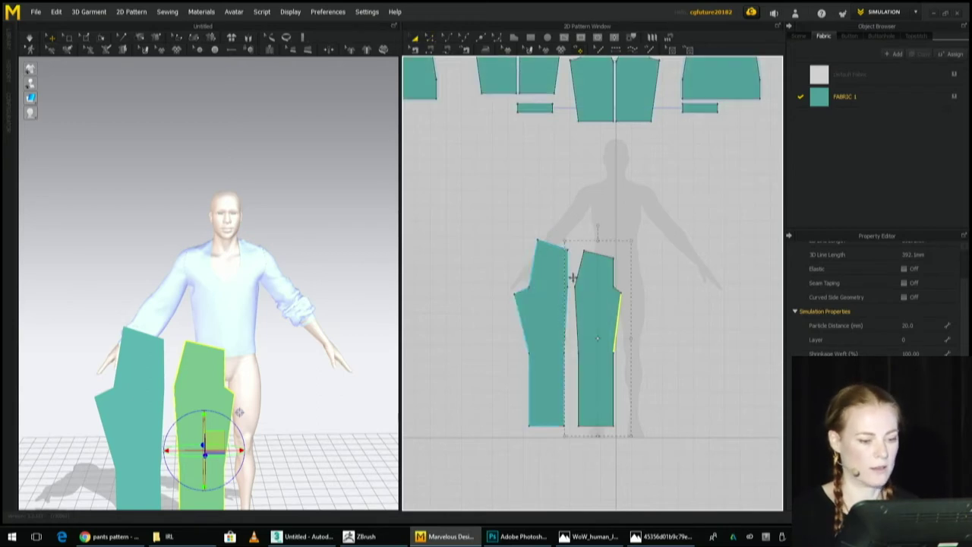
left_click(591, 294)
middle_click_drag(198, 389, 247, 283)
right_click_drag(247, 283, 113, 111)
left_click(62, 85)
middle_click_drag(253, 218, 150, 193)
right_click_drag(151, 193, 195, 341)
mouse_move(196, 316)
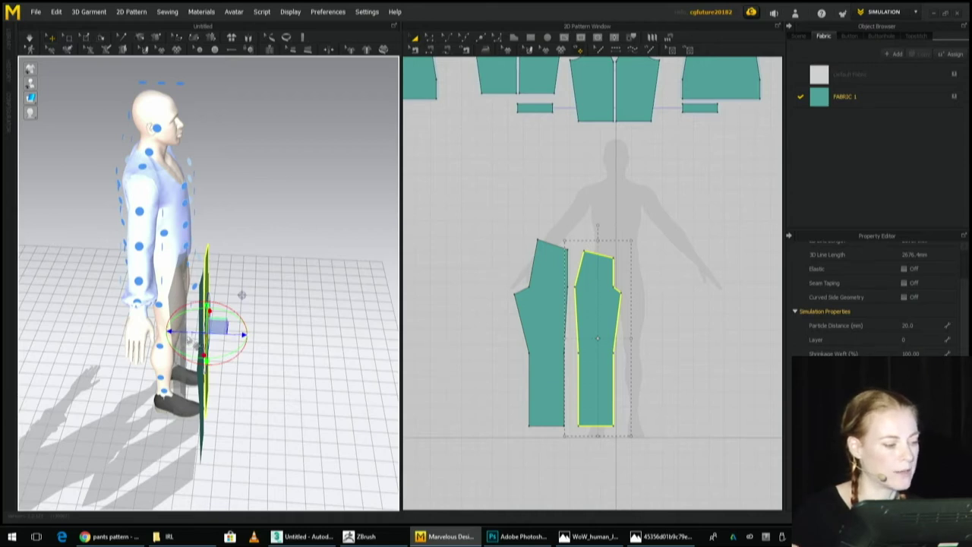
Turn the back leg piece around and wrap it onto the arrangement point behind the avatar's right leg.
right_click_drag(228, 304, 135, 378)
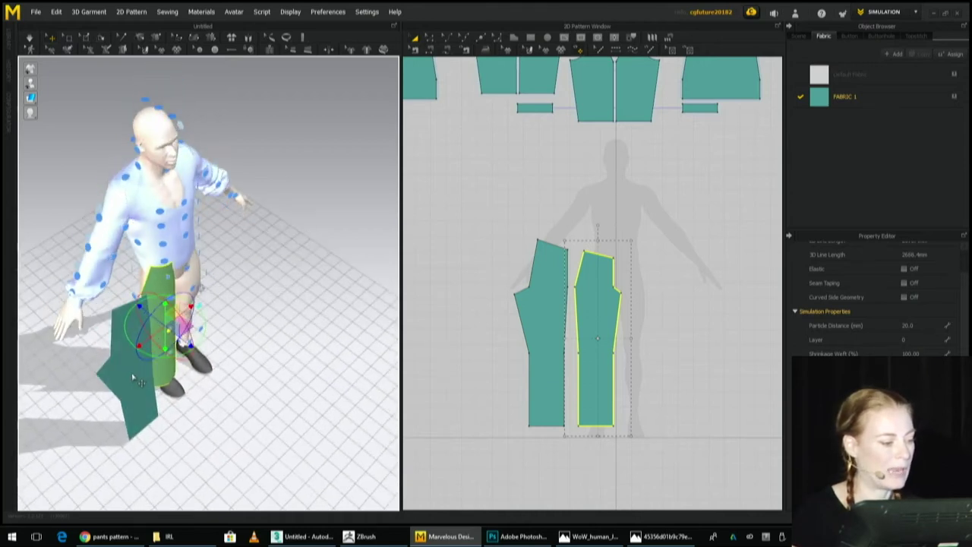
left_click(135, 378)
left_click_drag(169, 383, 95, 394)
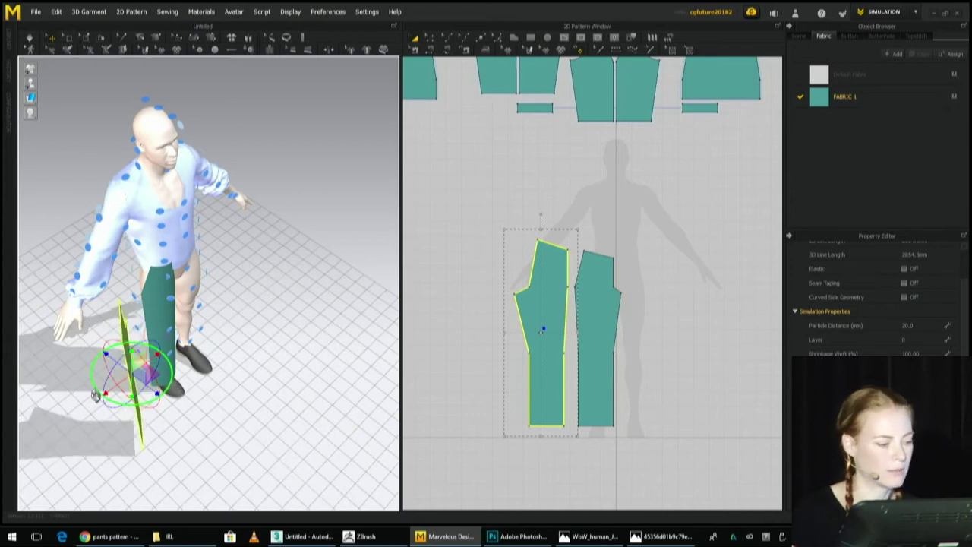
right_click_drag(95, 394, 287, 335)
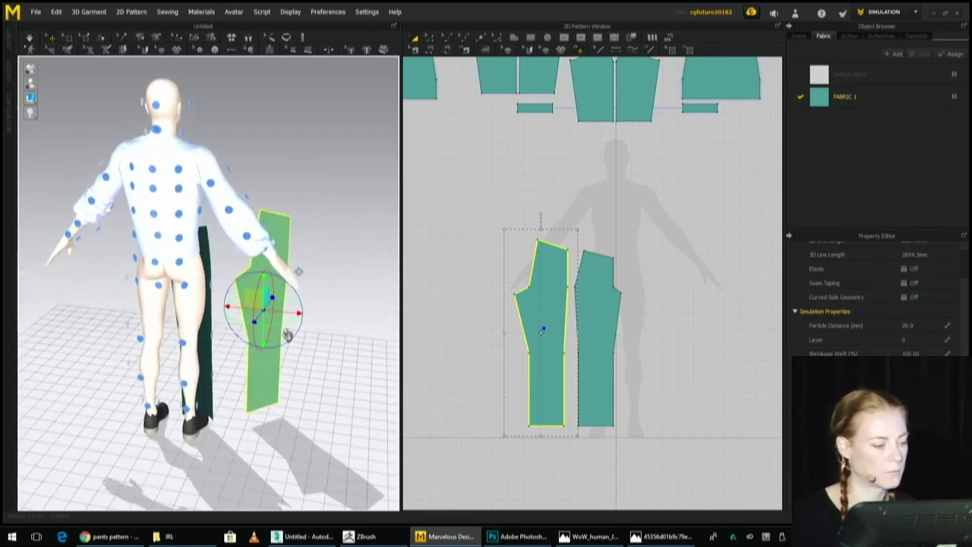
left_click(182, 343)
right_click_drag(182, 343, 622, 262)
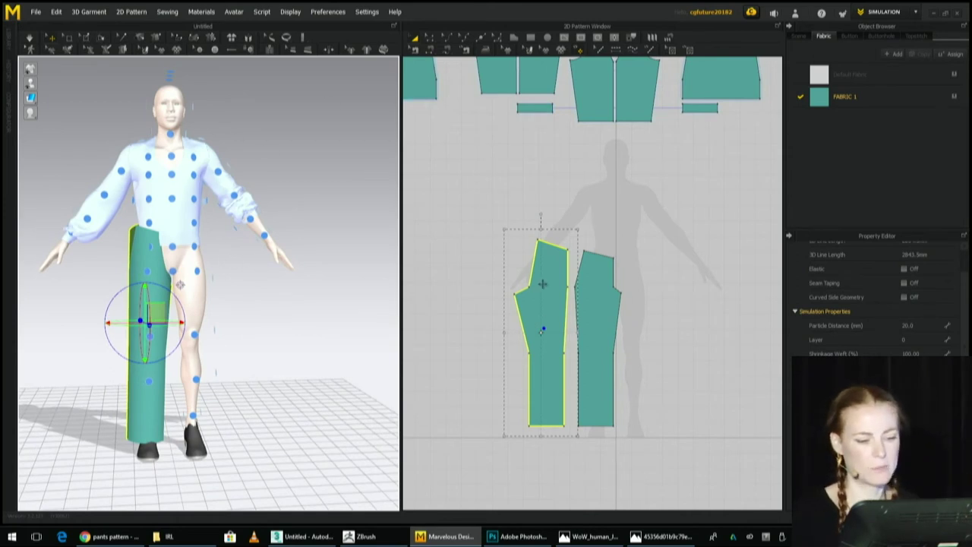
Clone the front and back leg pieces together as symmetric patterns and place the copies beside the originals for the avatar's other leg.
left_click(600, 296, "shift")
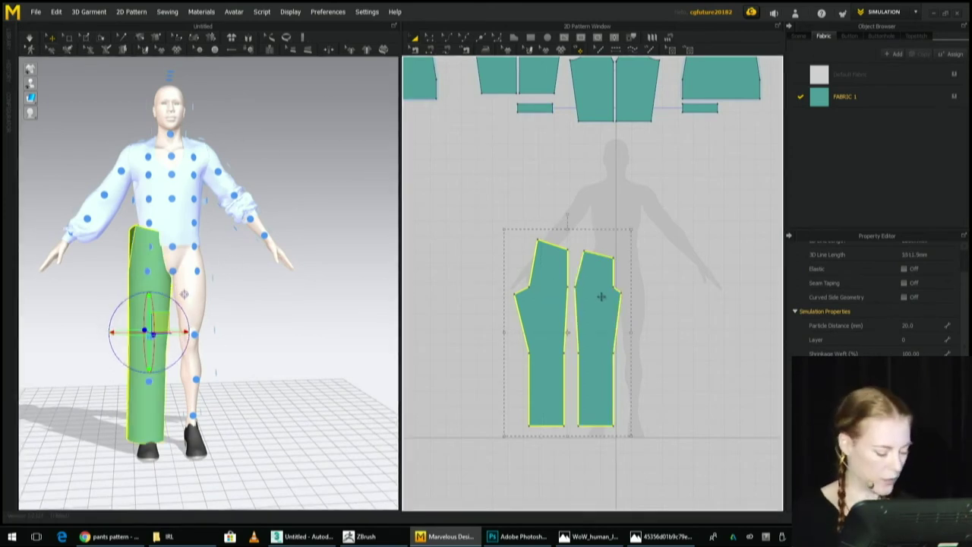
right_click(600, 296)
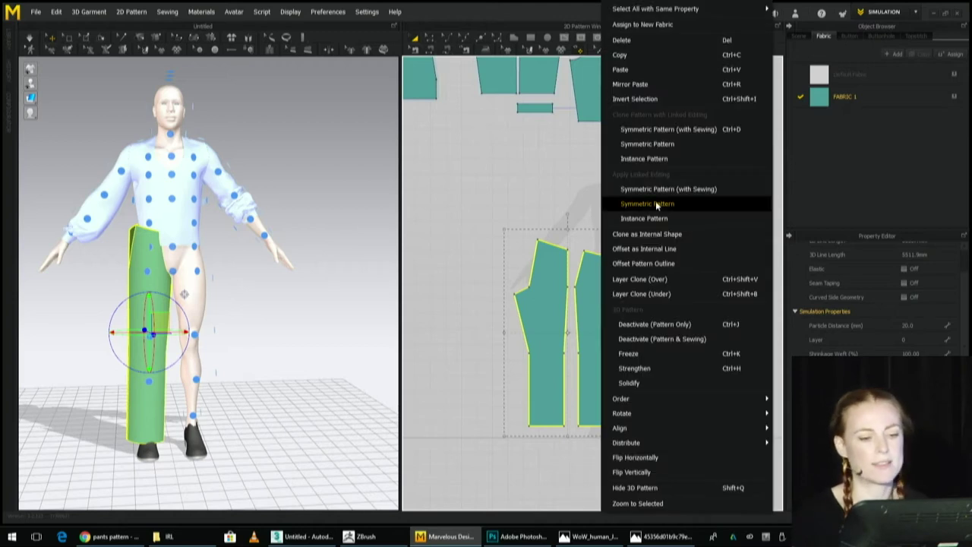
left_click(651, 144)
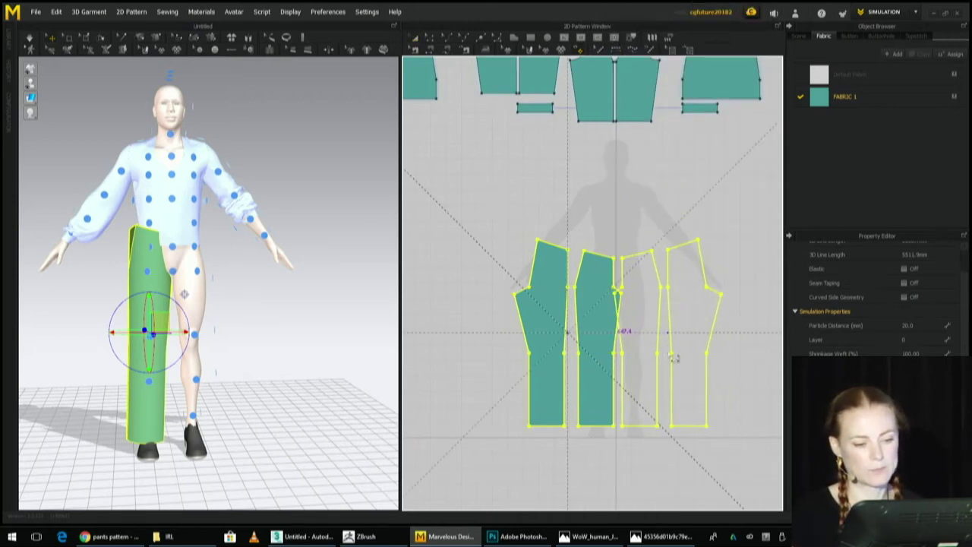
left_click(672, 357)
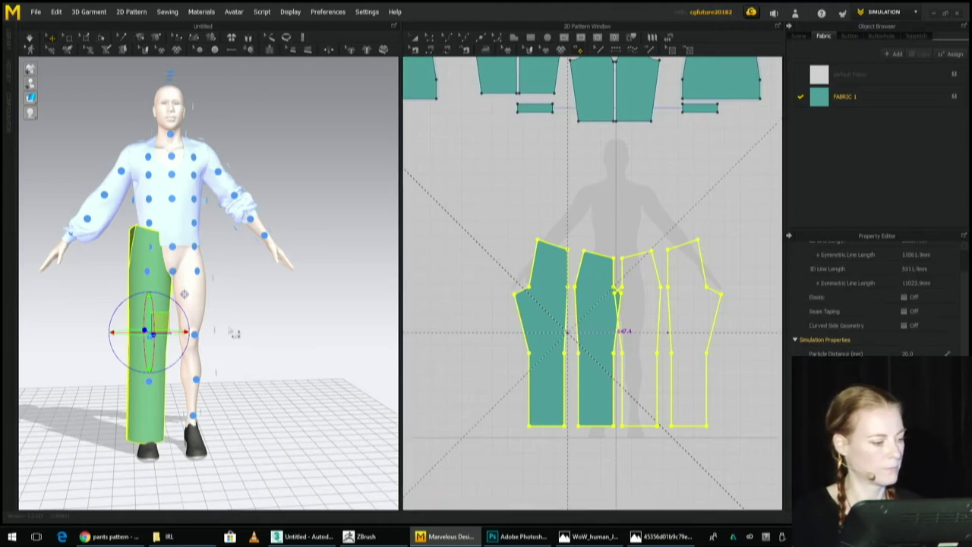
left_click(212, 308)
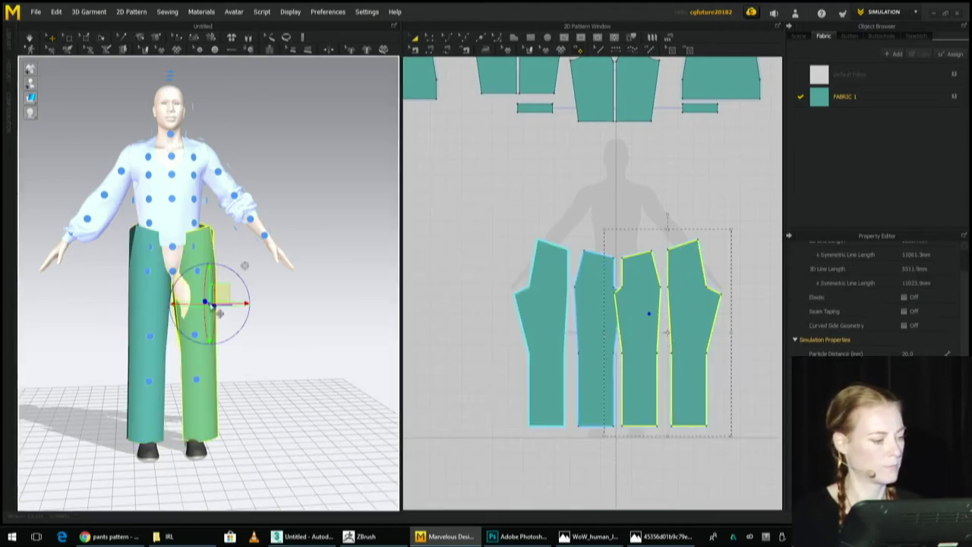
Shorten the pants slightly by raising the bottom hem edges of the front and back leg pieces together.
right_click_drag(241, 323, 239, 353)
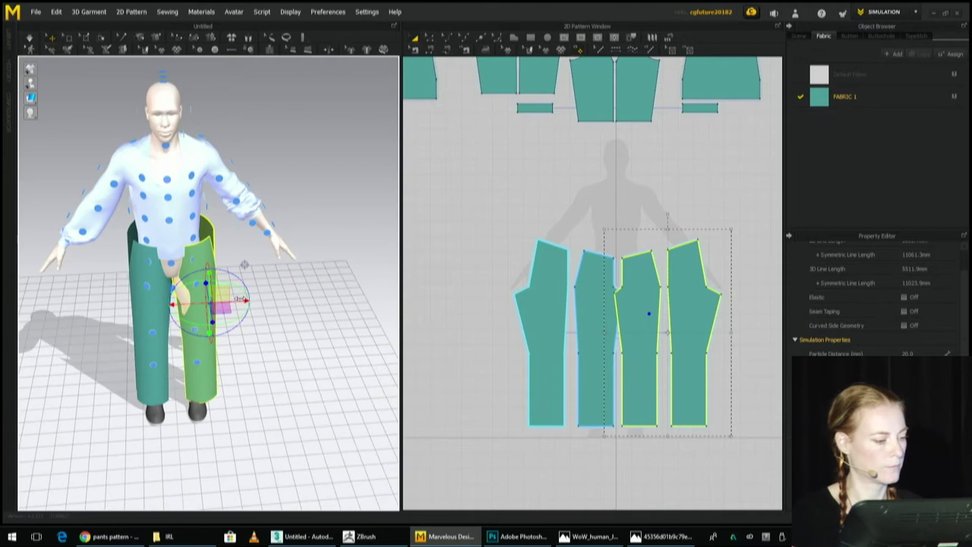
right_click_drag(243, 265, 298, 280)
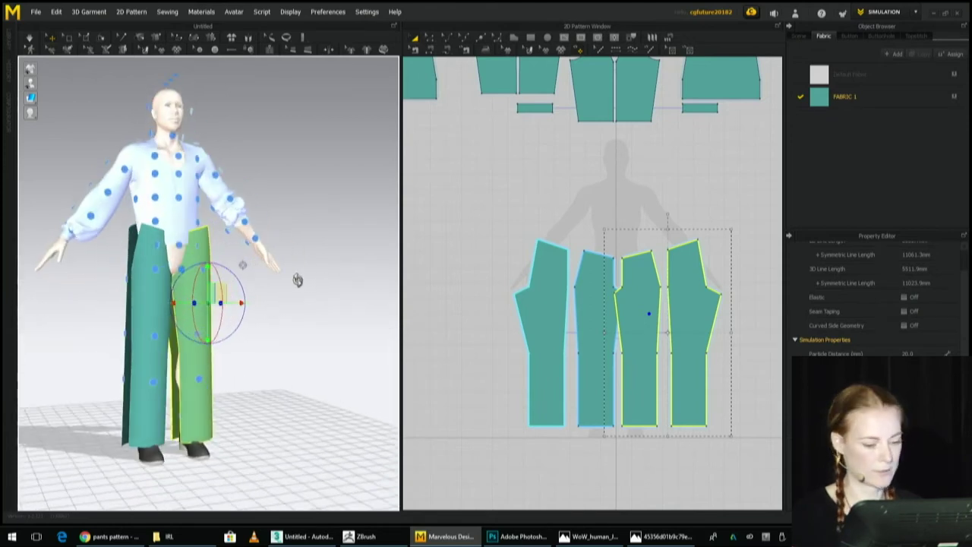
left_click(440, 48)
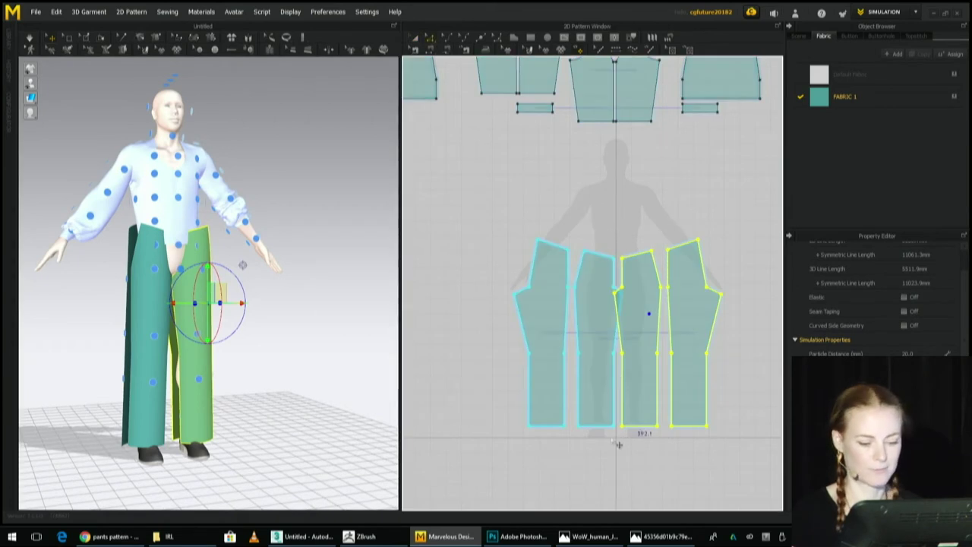
left_click(598, 427)
left_click(594, 425)
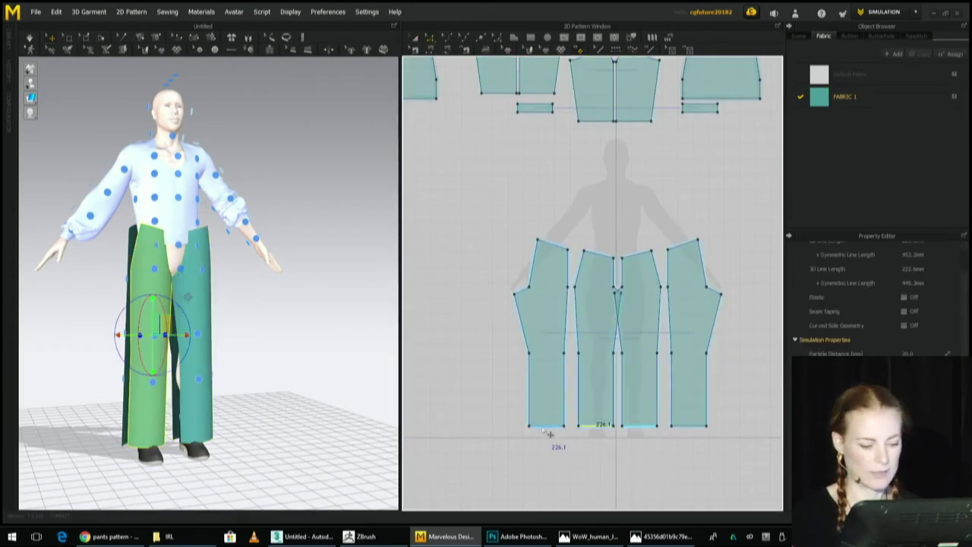
left_click(544, 427, "shift")
left_click_drag(550, 434, 545, 430)
mouse_move(314, 362)
right_mouse_down()
mouse_move(336, 367)
mouse_move(297, 366)
right_mouse_up()
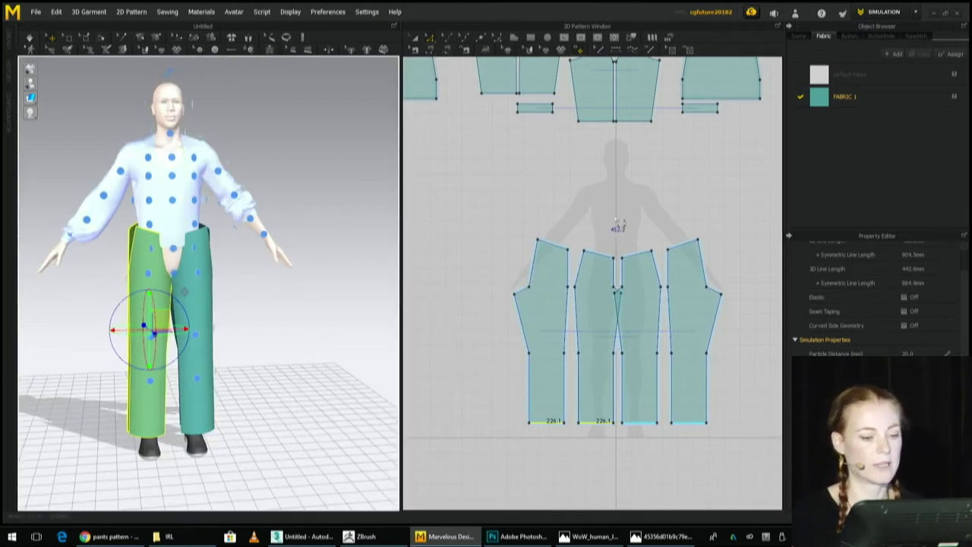
Move the two mirrored leg pieces sideways together so they no longer overlap the original front piece.
key("a")
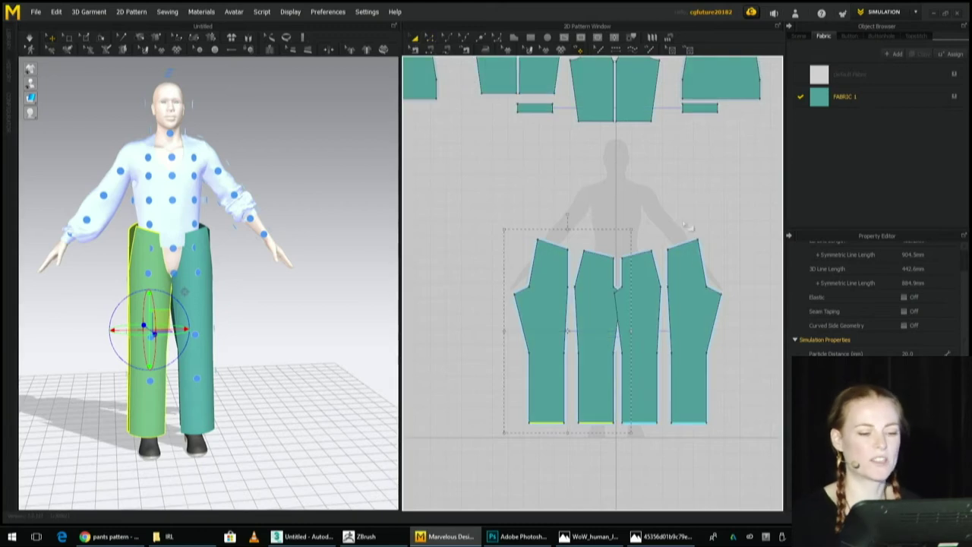
left_click(650, 298)
left_click(683, 298, "shift")
left_click_drag(689, 300, 701, 303)
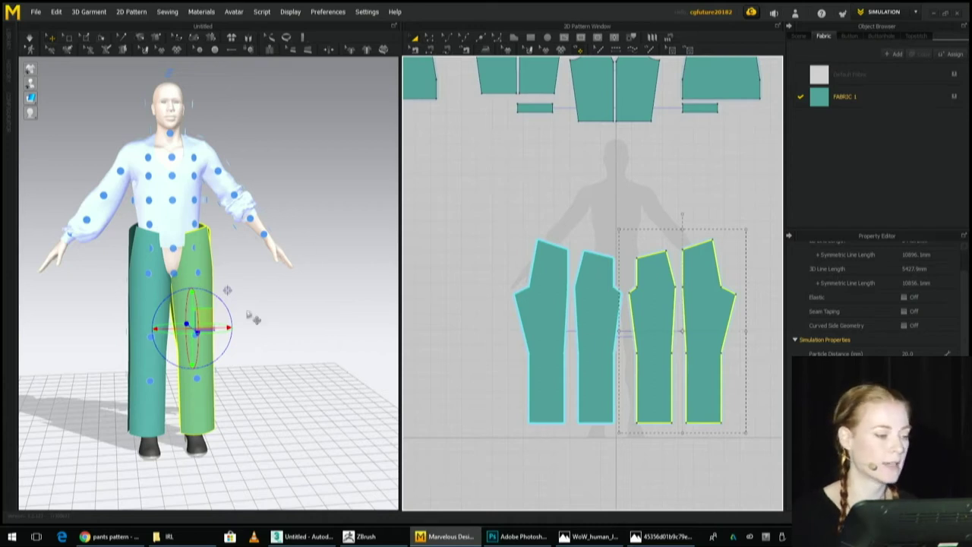
Sew the two front leg pieces together along their center front edges and the short crotch edges below.
left_click(437, 50)
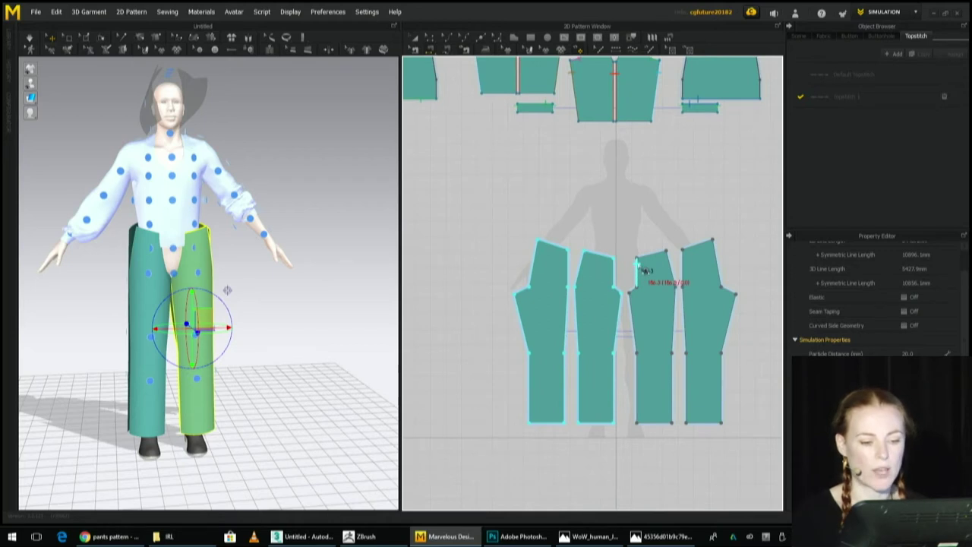
left_click(621, 274)
scroll(622, 283, "up", 4)
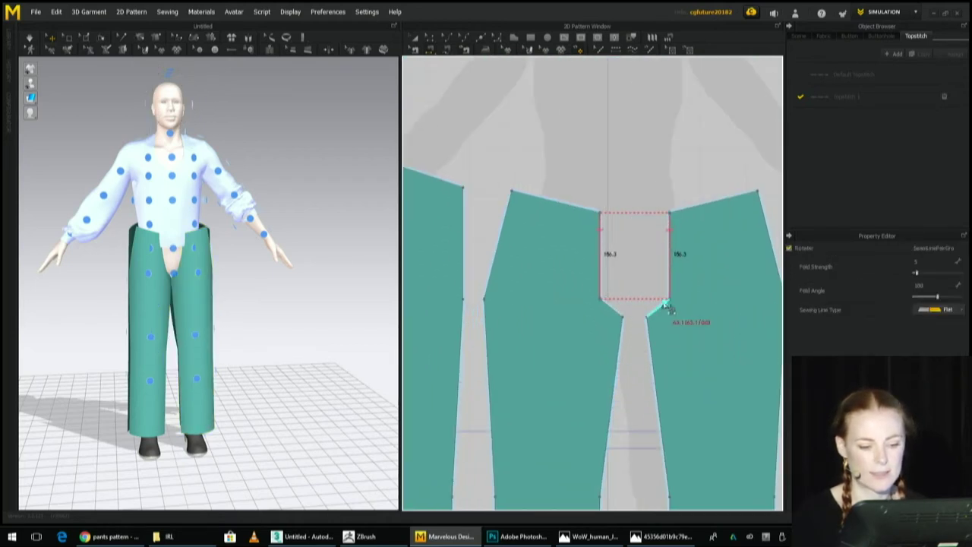
scroll(616, 310, "down", 4)
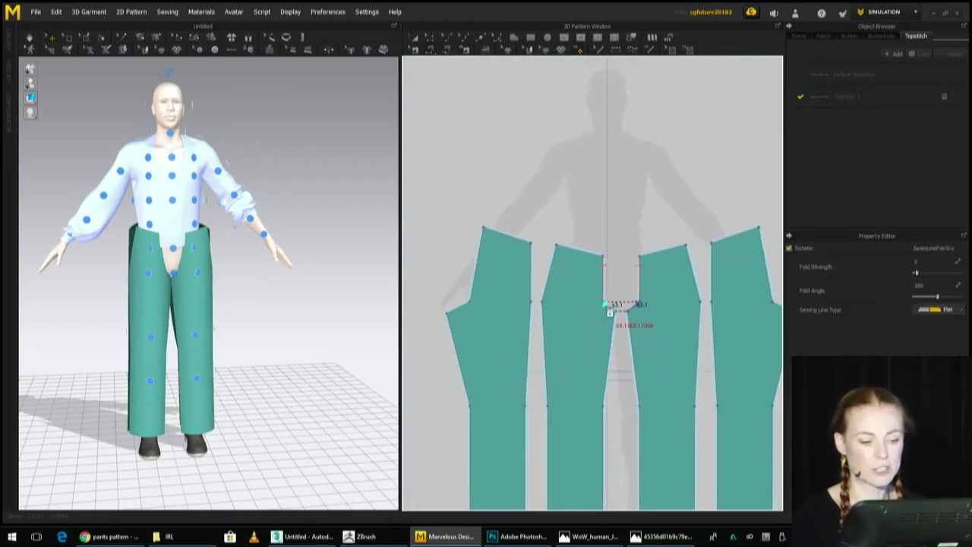
Sew the two back leg pieces together along their center back edges and the crotch edges below.
left_click(527, 277)
left_click(712, 275)
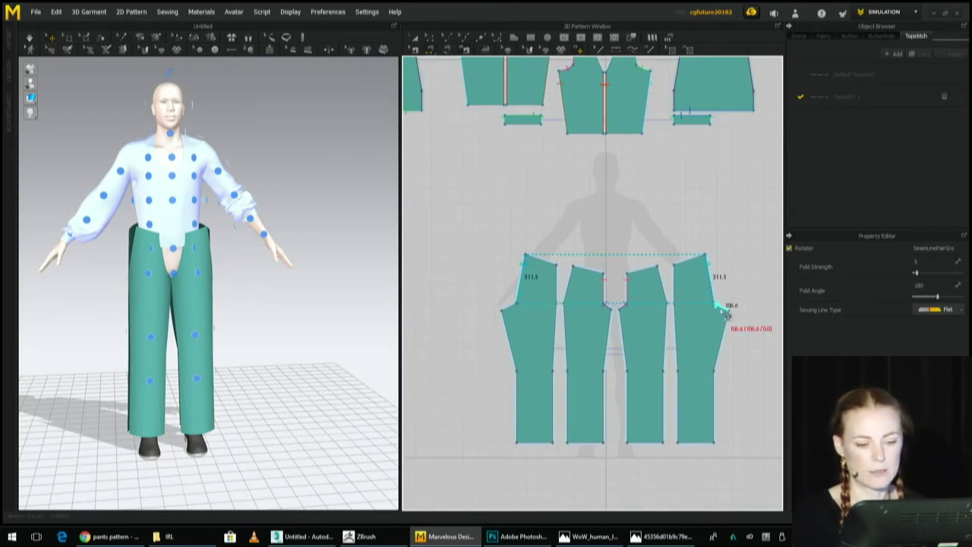
left_click(511, 318)
right_click_drag(280, 278, 185, 267)
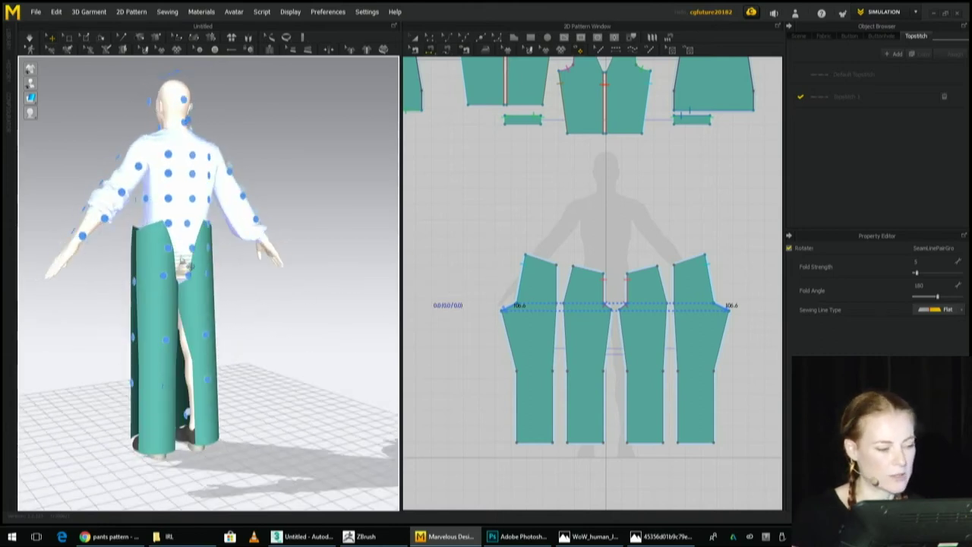
Sew the original front and back leg pieces together along the outer side seam, covering the hip, thigh and lower leg segments.
right_click_drag(234, 302, 334, 319)
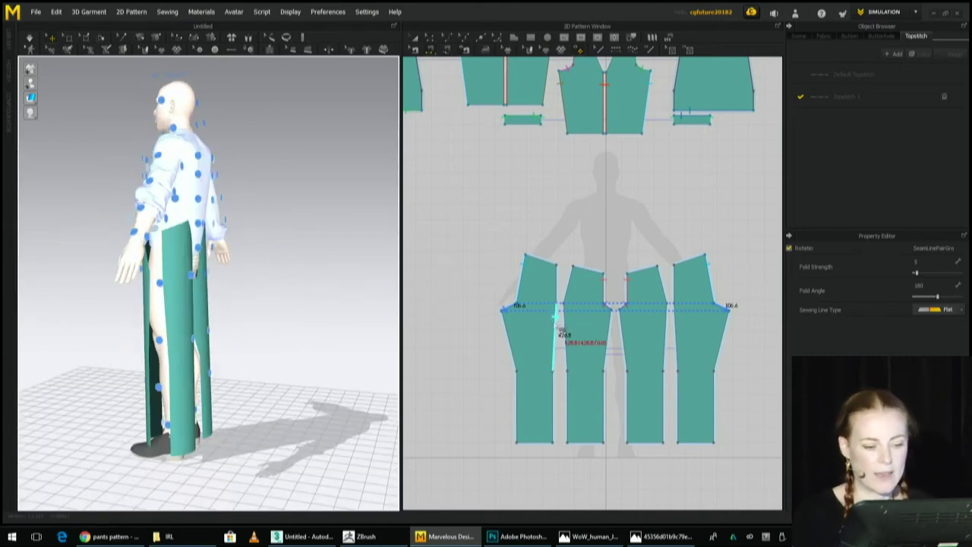
left_click(558, 326)
left_click(566, 328)
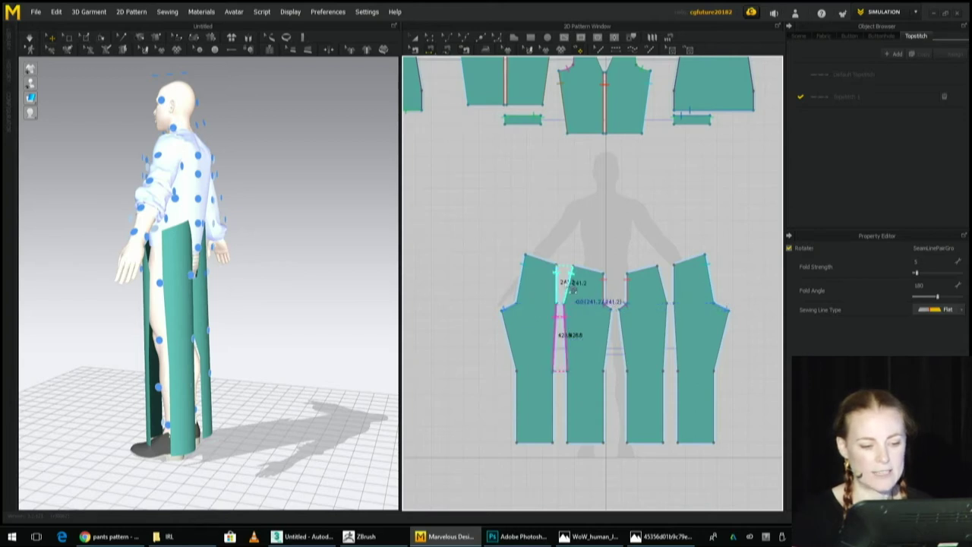
left_click(569, 400)
Sew the mirrored front and back leg pieces together along all three outer side seam segments from waist to hem.
mouse_move(332, 306)
right_mouse_down()
mouse_move(376, 319)
mouse_move(233, 319)
mouse_move(323, 310)
right_mouse_up()
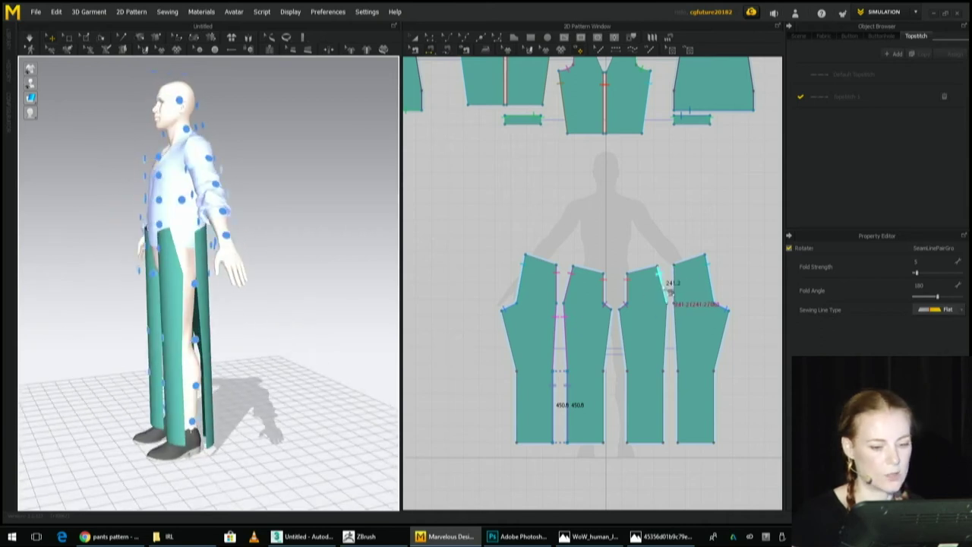
left_click(670, 292)
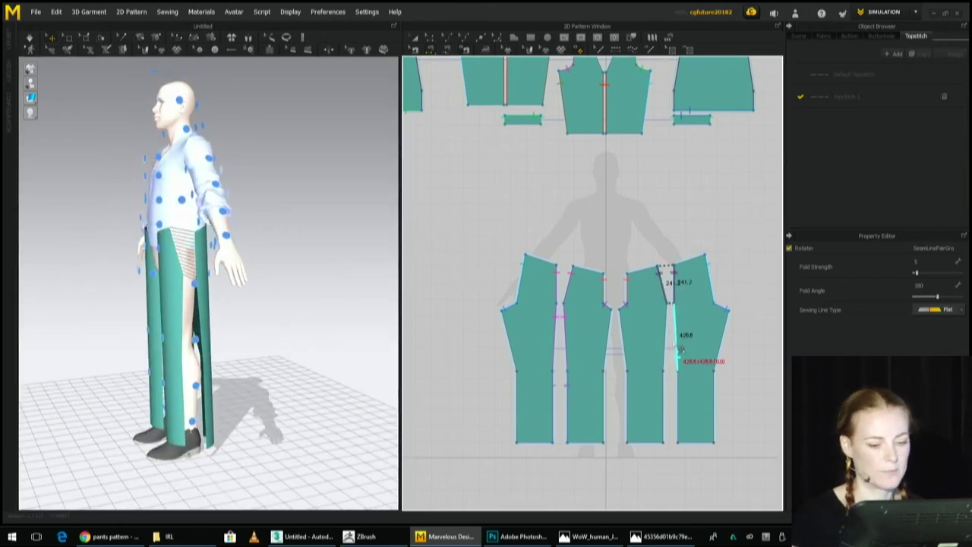
left_click(677, 358)
left_click(666, 357)
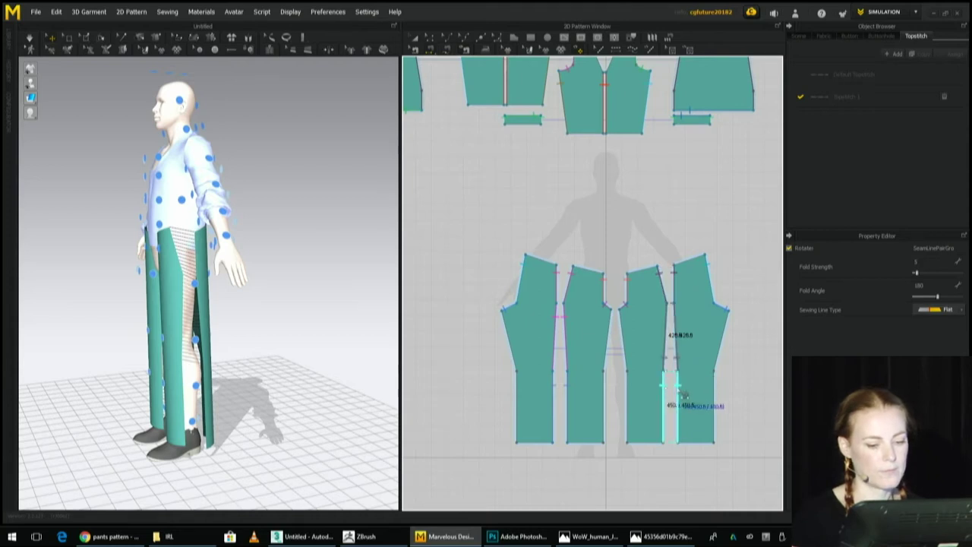
left_click(679, 391)
Sew the original front and back leg pieces together along the inseam, above and below the knee.
right_click_drag(295, 379, 365, 349)
left_click(566, 351)
left_click(612, 334)
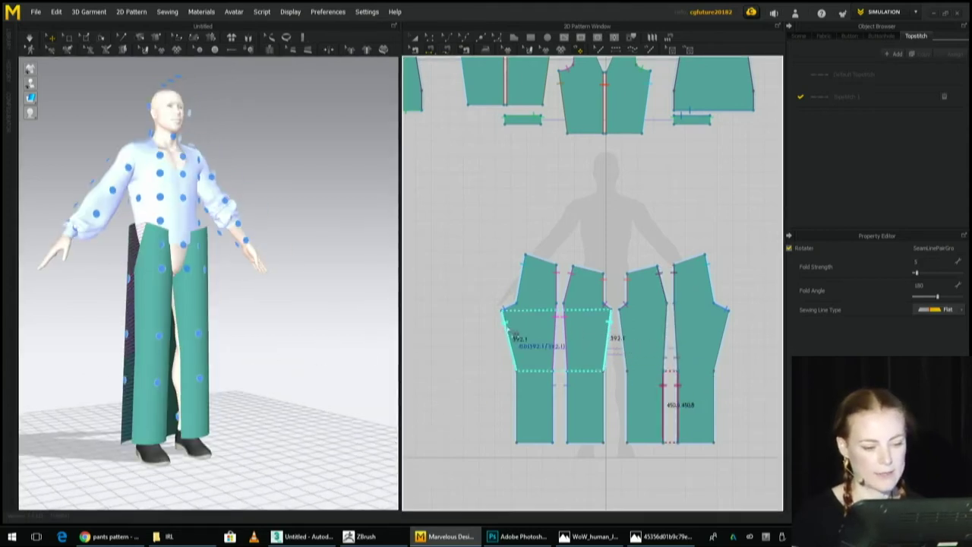
left_click(507, 329)
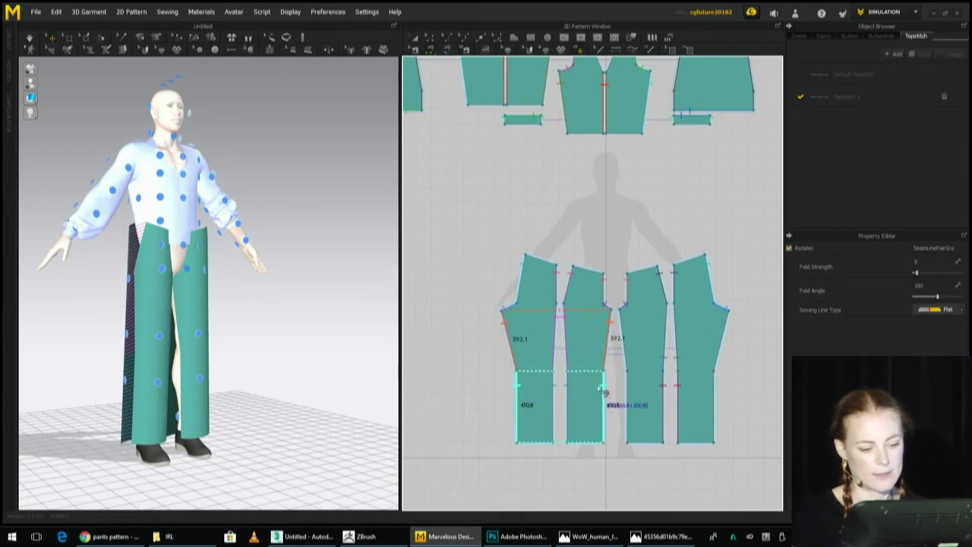
Sew the mirrored front and back leg pieces together along the lower and upper inseam segments.
left_click(629, 392)
left_click(712, 389)
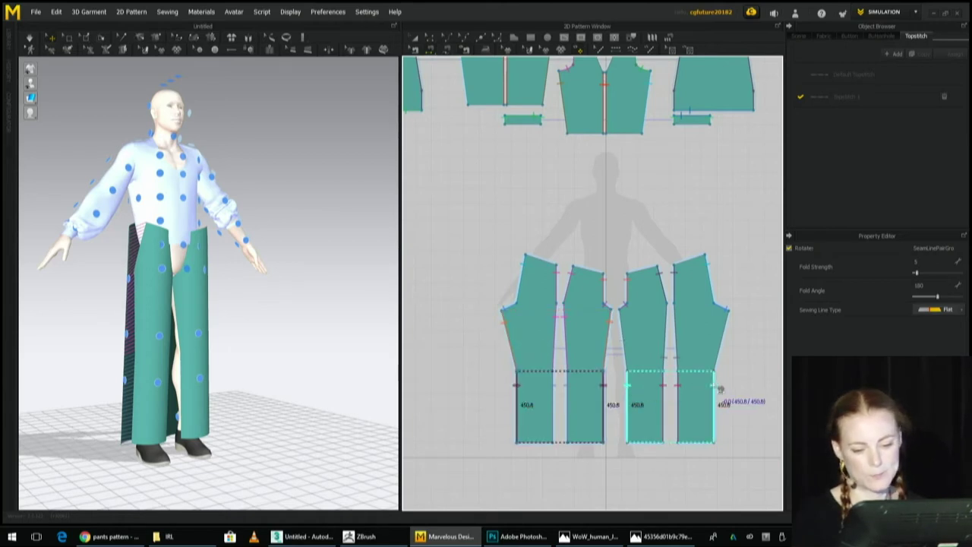
left_click(689, 329)
left_click(629, 328)
right_click_drag(293, 351, 241, 334)
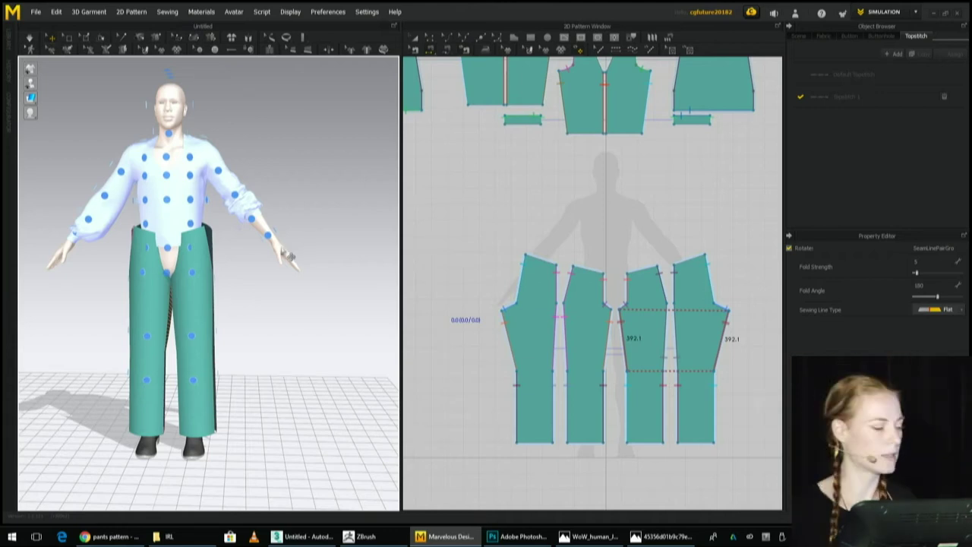
Simulate the sewn pants on the avatar and inspect the drape from the side, front and back.
key("space")
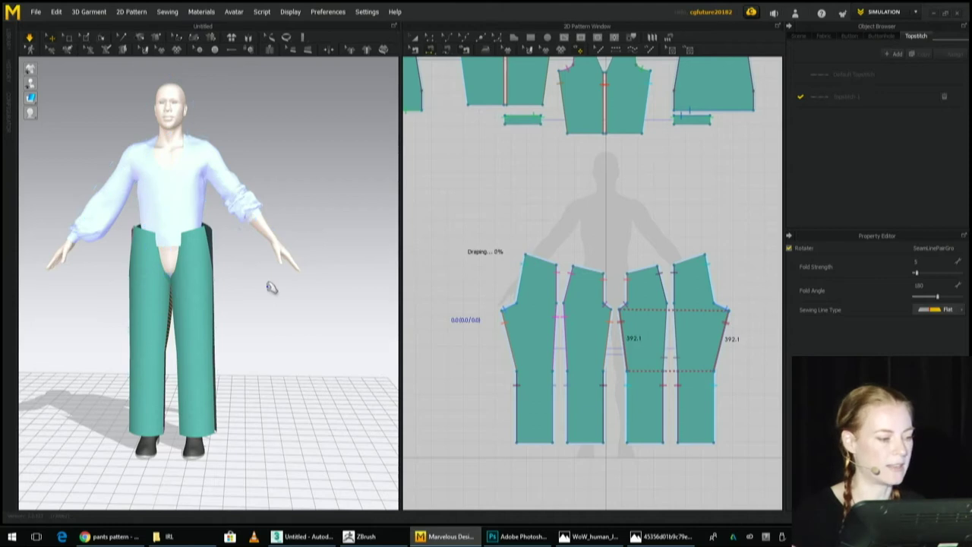
right_click_drag(265, 314, 221, 238)
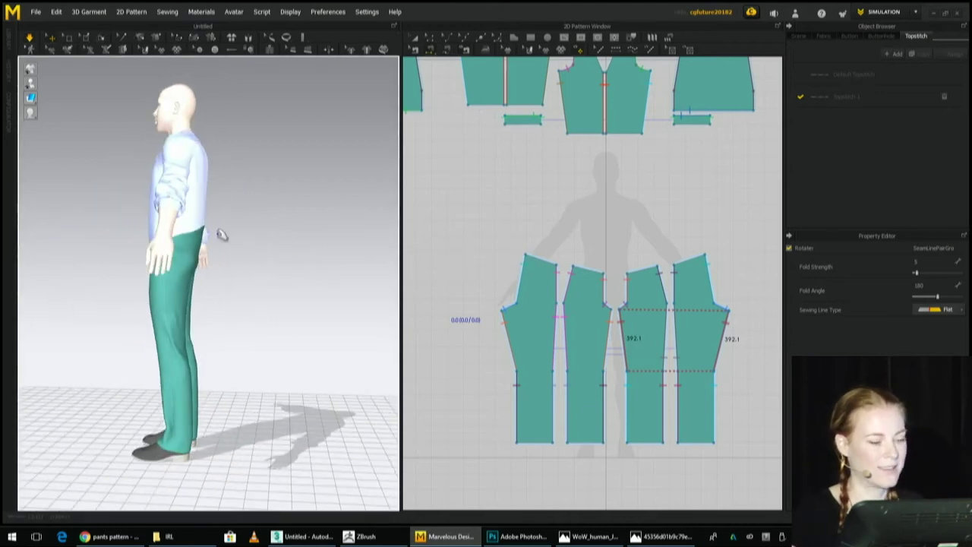
right_click_drag(235, 270, 354, 221)
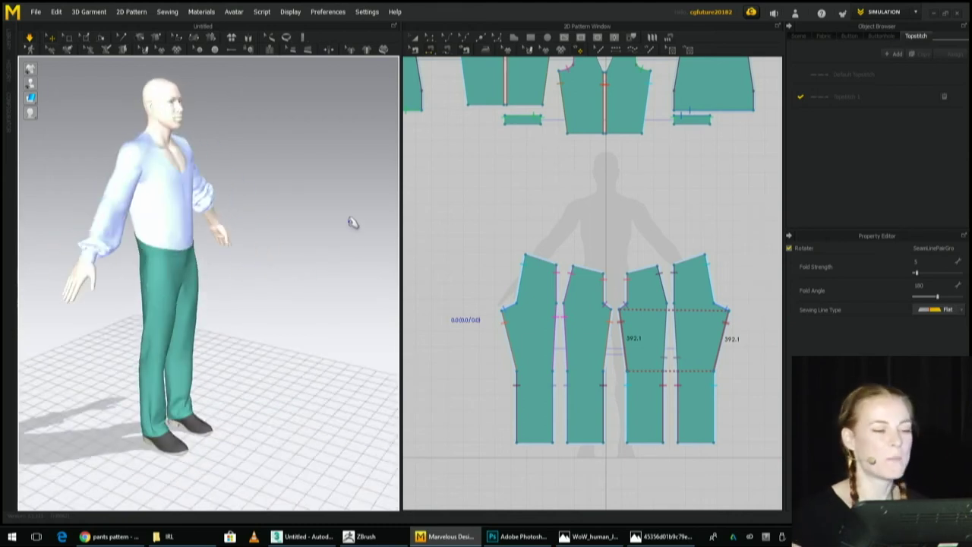
right_click_drag(175, 234, 231, 240)
Shorten the jacket by raising the hem edges of its front and back body pieces together.
right_click_drag(581, 162, 558, 370)
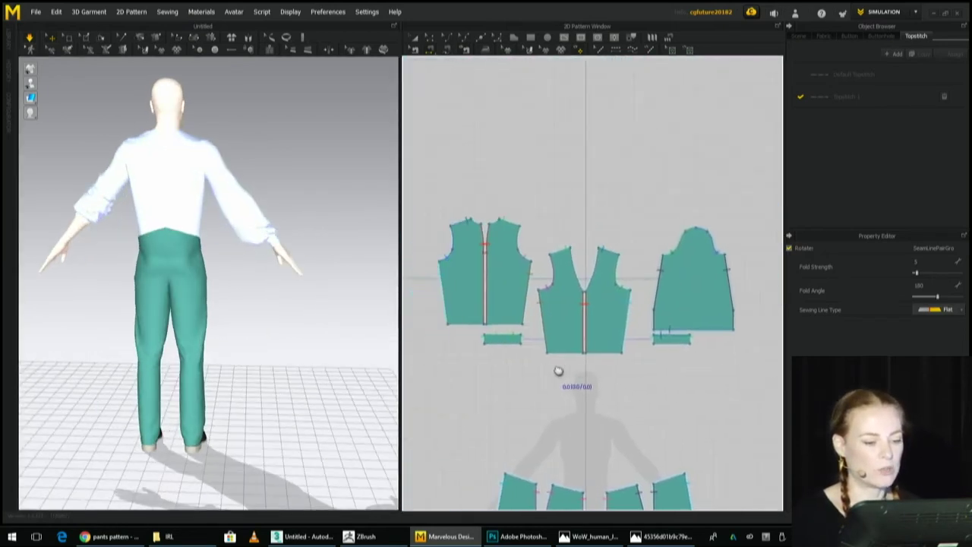
left_click(413, 38)
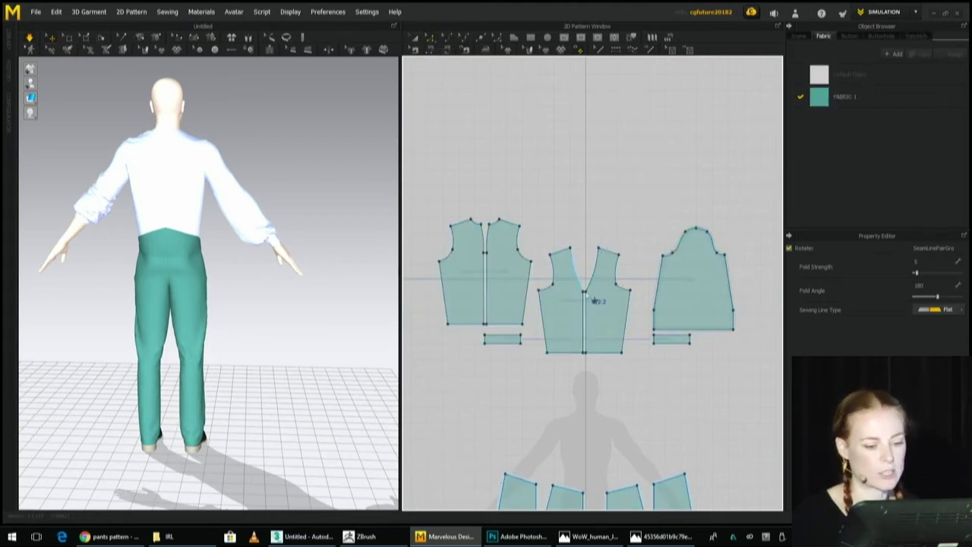
left_click(607, 354)
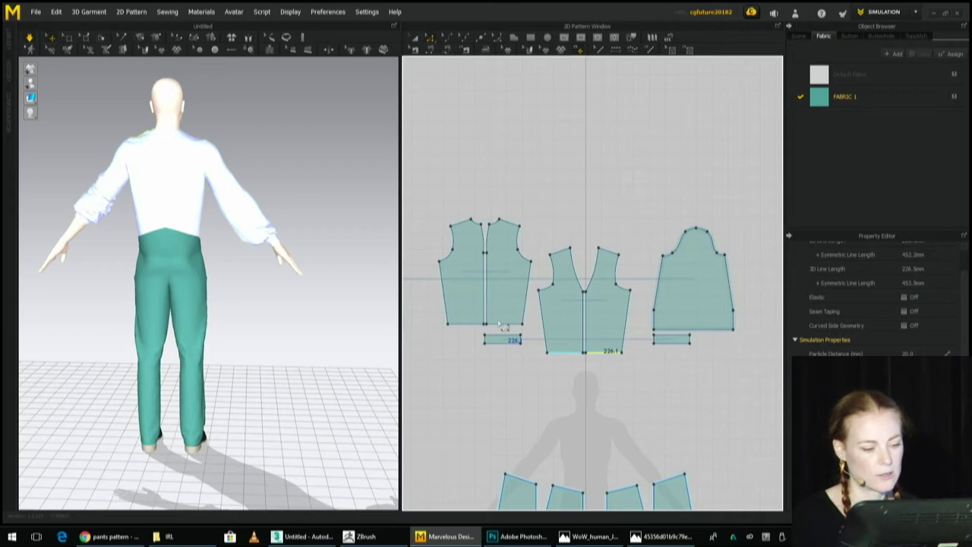
left_click(500, 325, "shift")
left_click(500, 325, "shift")
left_click_drag(500, 325, 503, 318, "shift")
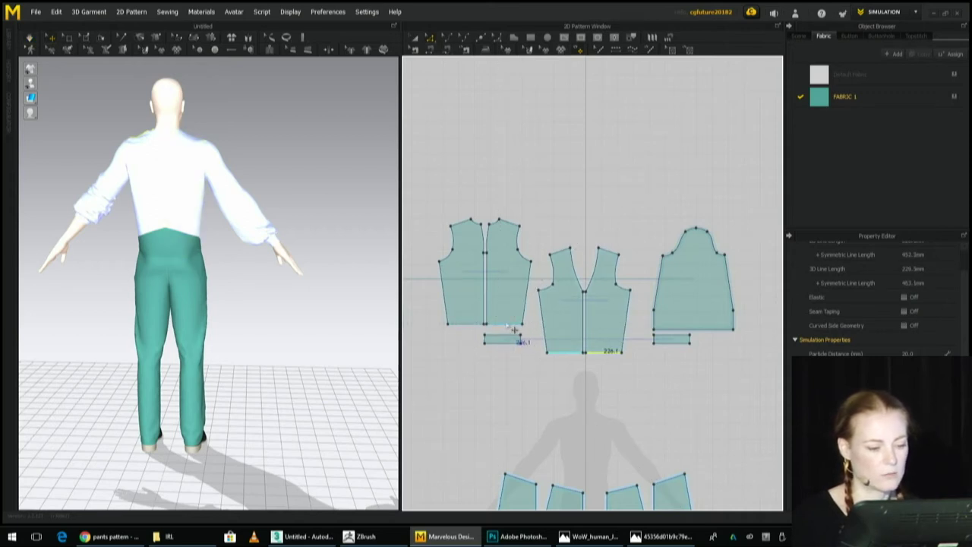
left_click(514, 334)
left_click_drag(514, 334, 510, 303)
key("ctrl+z")
Raise the jacket's front and back hem edges a little further and check the shortened waist on the avatar.
left_click(512, 312)
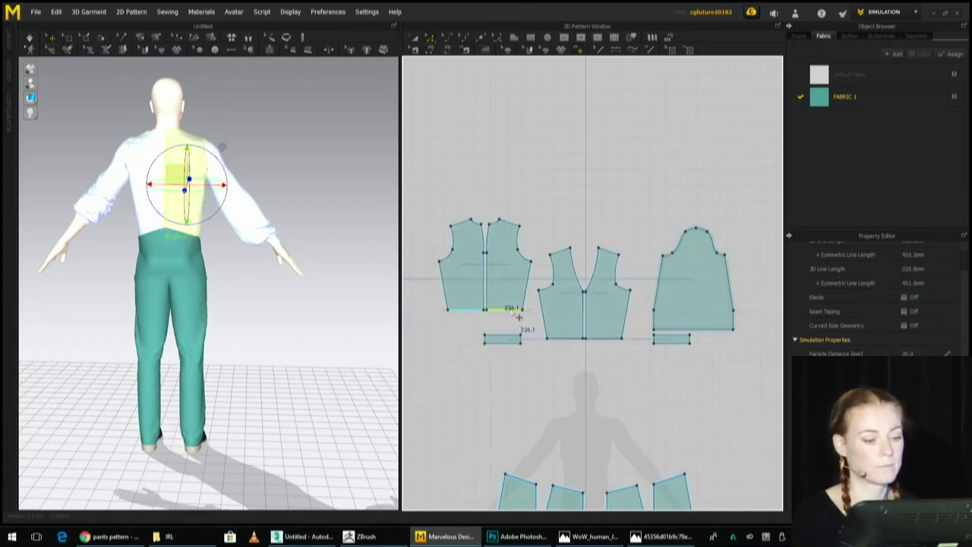
left_click(564, 345, "shift")
left_click_drag(565, 343, 566, 334)
right_click_drag(314, 297, 214, 269)
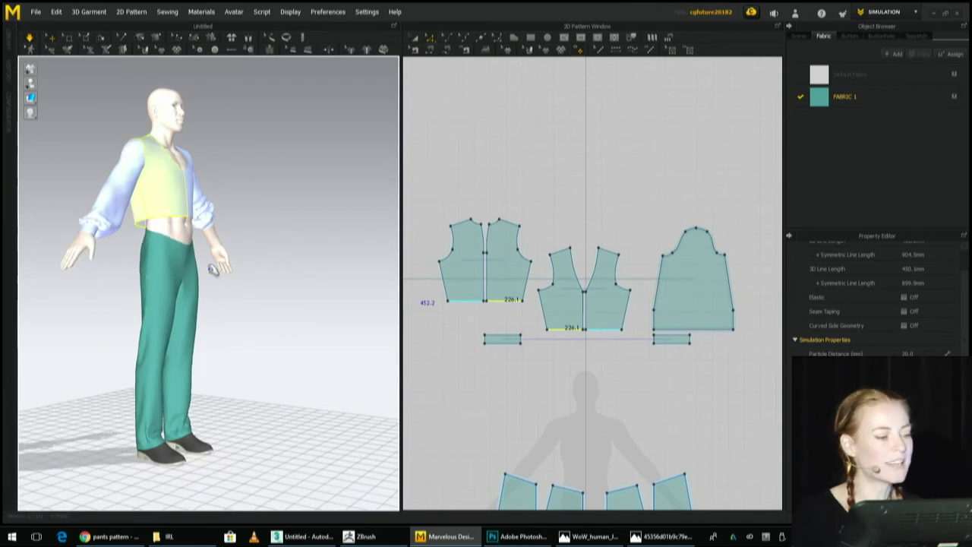
Set the physical property preset of FABRIC 1 to D_Leather.
right_click_drag(240, 348, 162, 340)
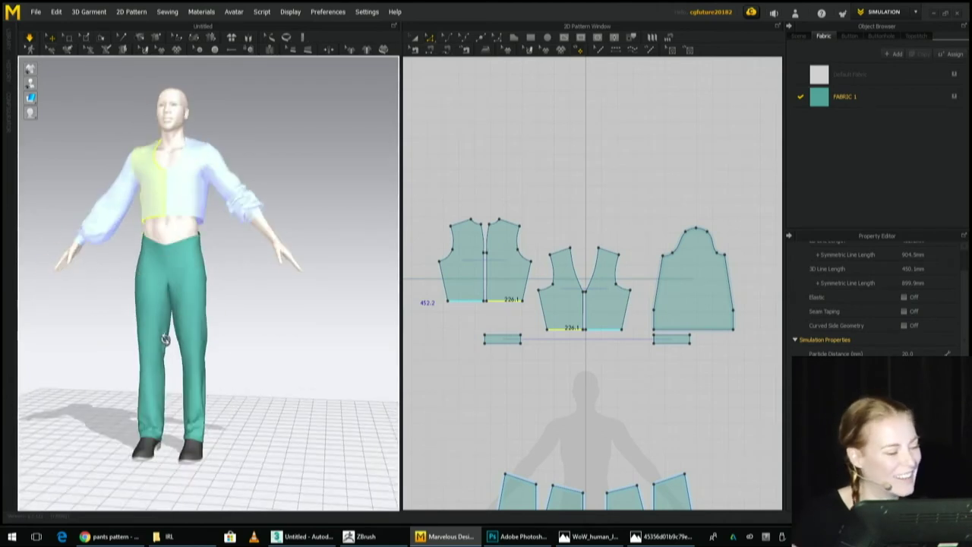
left_click(172, 245)
right_click_drag(278, 312, 217, 323)
middle_click_drag(536, 407, 535, 206)
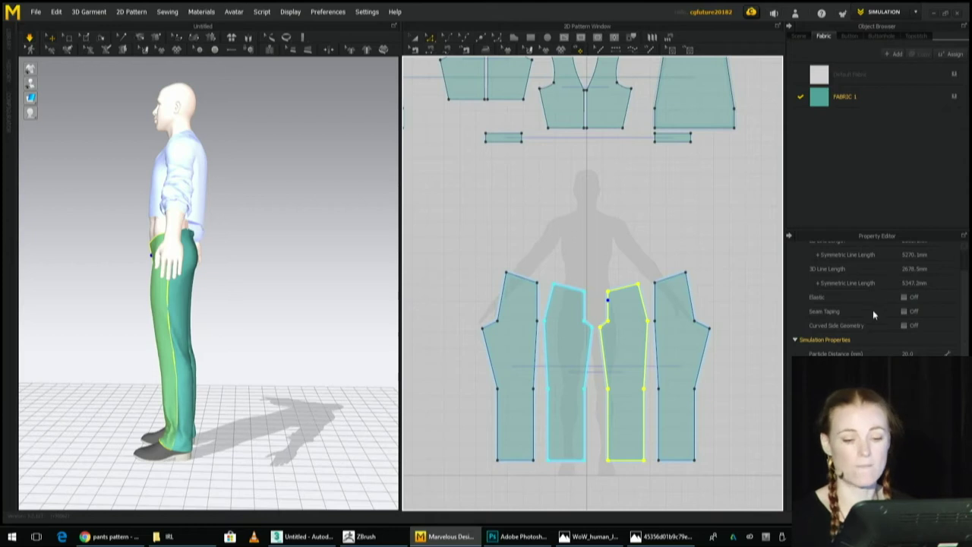
left_click(840, 97)
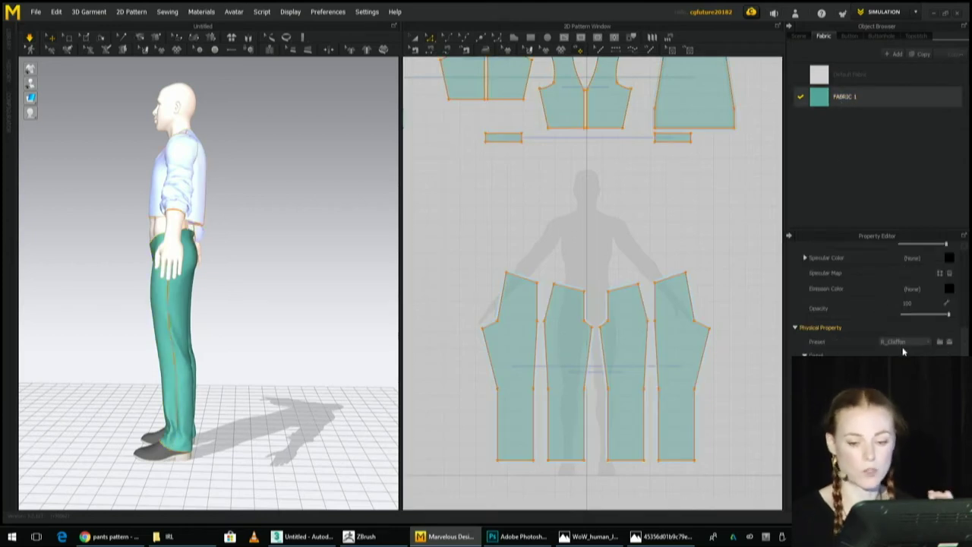
left_click(901, 342)
left_click(892, 289)
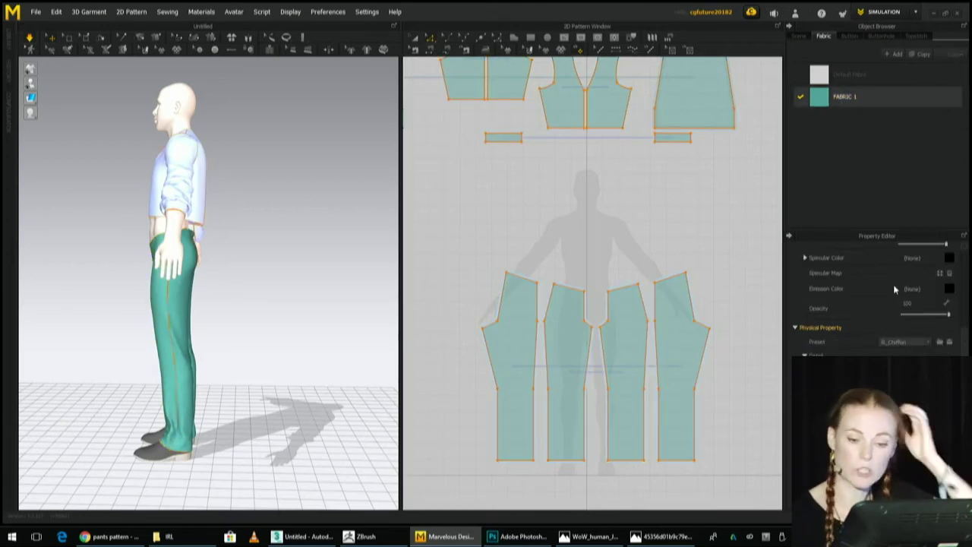
right_click_drag(315, 280, 384, 304)
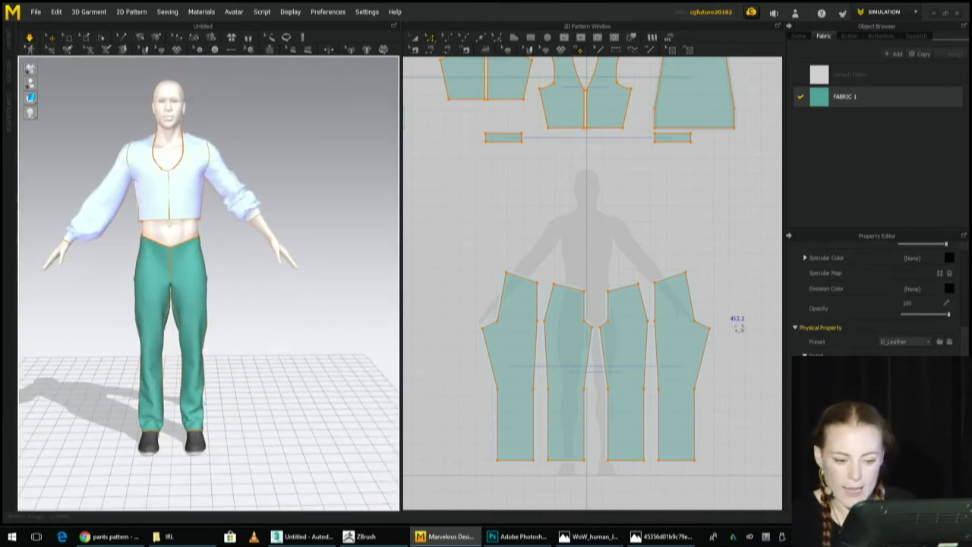
left_click(669, 349)
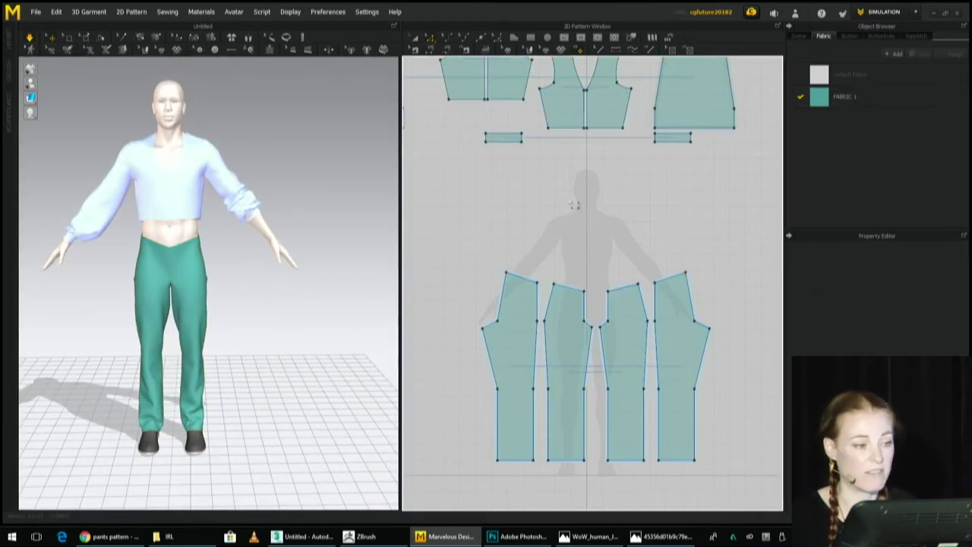
Select all four pants pieces, simulate them with the new fabric preset and check the drape from the front and back.
left_click(416, 38)
left_click(511, 325)
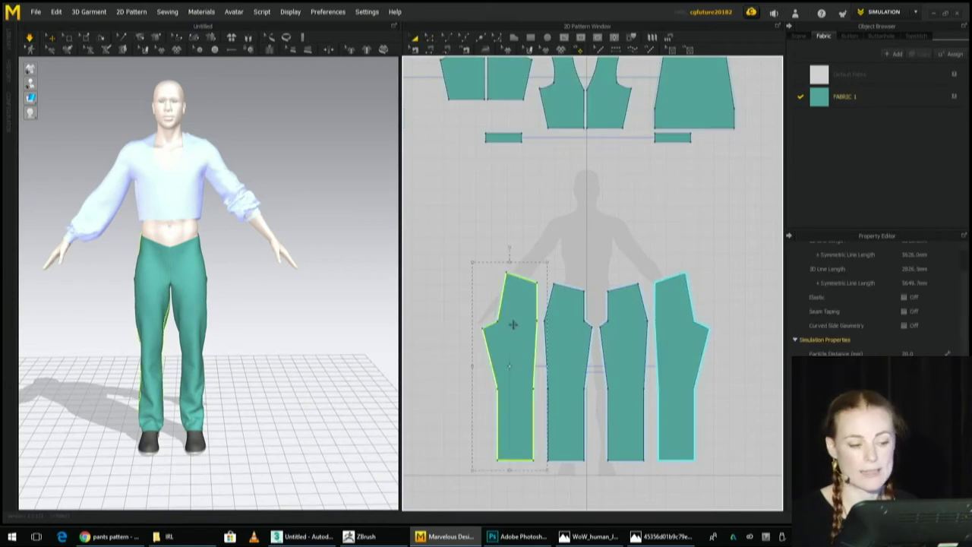
left_click(570, 335, "shift")
left_click(612, 340, "shift")
left_click(657, 337, "shift")
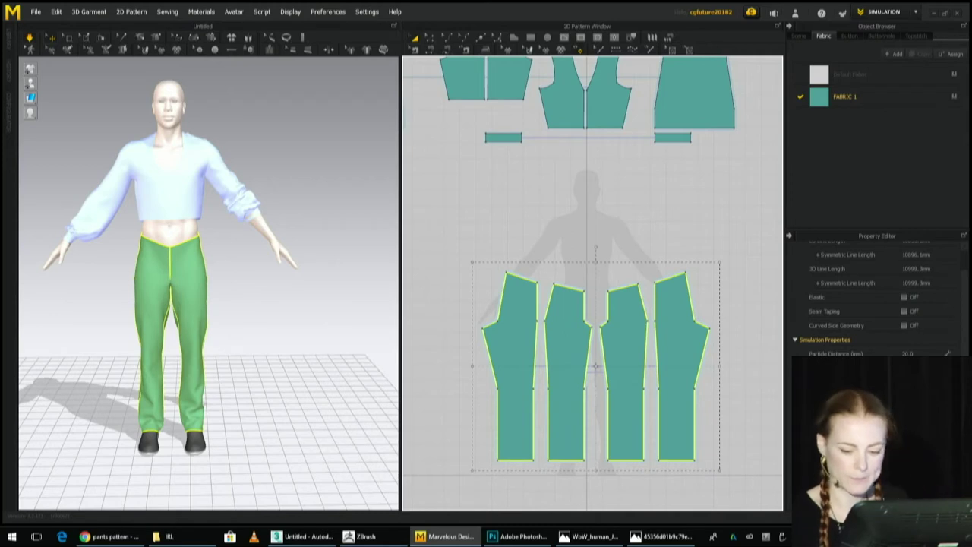
key("space")
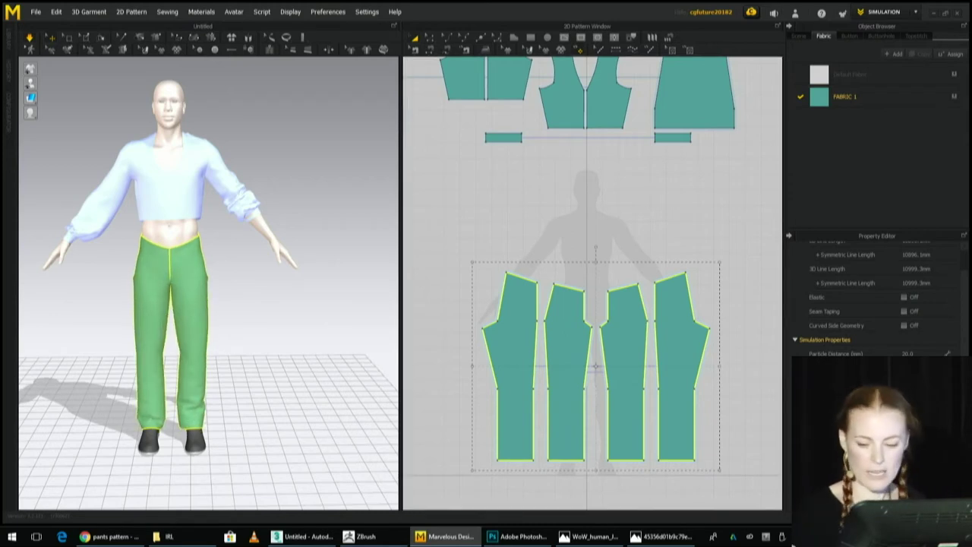
right_click_drag(254, 338, 171, 258)
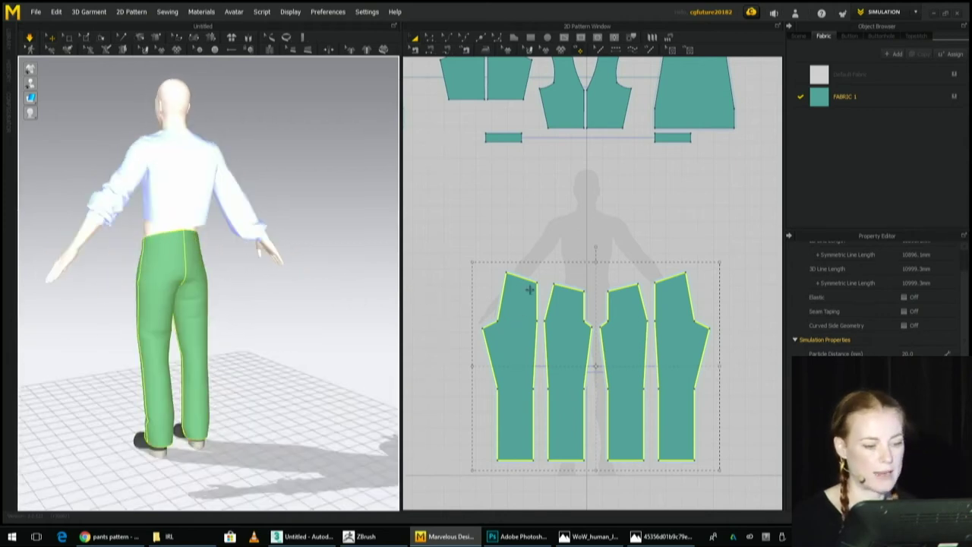
Lower the centre-back waist corners of the back pants pieces and raise the centre-front waist corners of the front pieces.
left_click(499, 245)
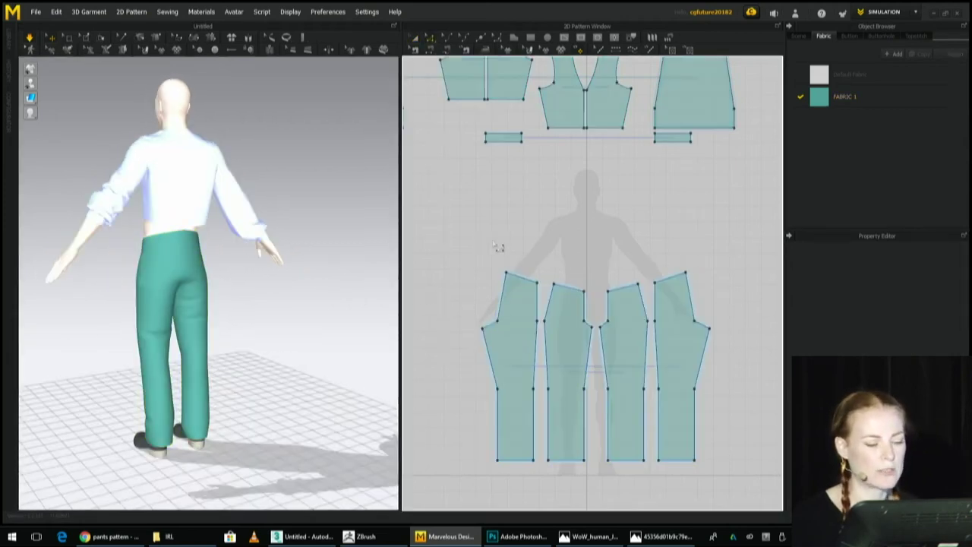
scroll(498, 254, "up", 2)
left_click_drag(516, 285, 510, 290)
right_click_drag(278, 282, 632, 308)
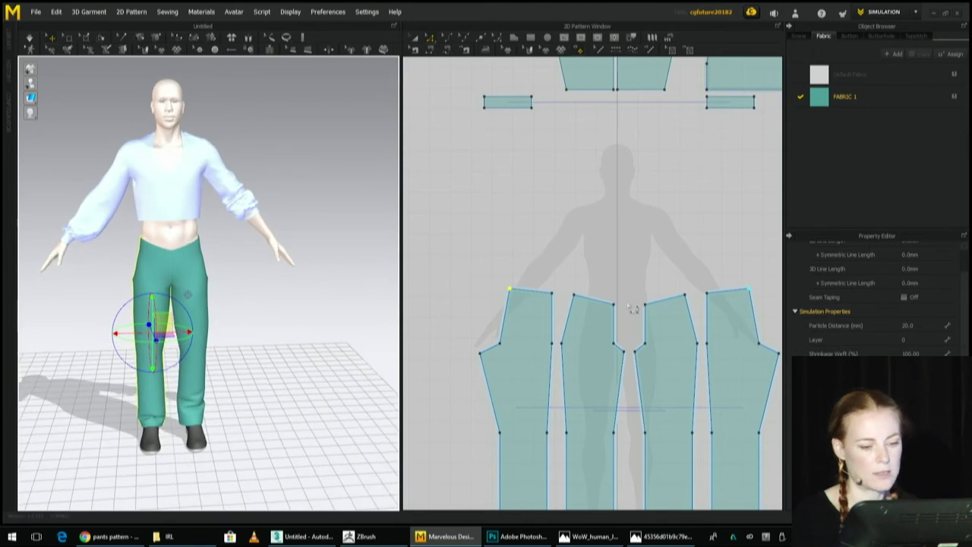
left_click_drag(620, 312, 620, 305)
right_click_drag(256, 330, 521, 317)
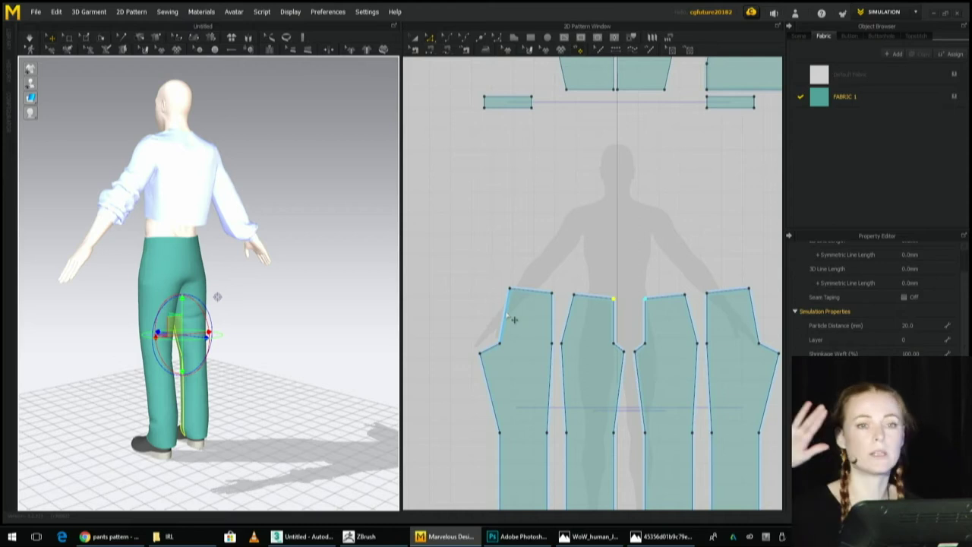
Simulate the pants with the adjusted waistline and inspect the fit from the front and back.
right_click_drag(220, 281, 396, 301)
scroll(289, 334, "up", 4)
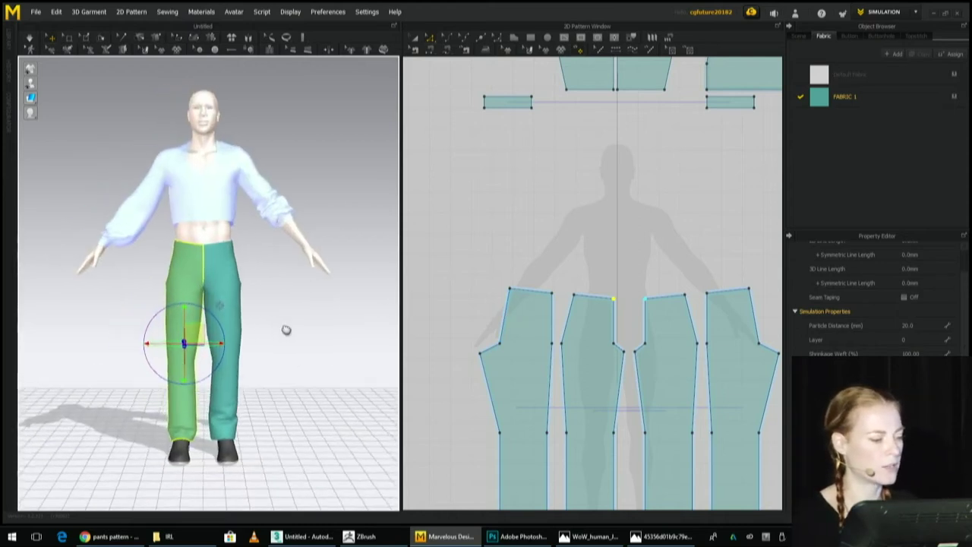
right_click_drag(310, 360, 308, 437)
left_click(262, 423)
key("ctrl+z")
key("space")
right_click_drag(330, 387, 596, 372)
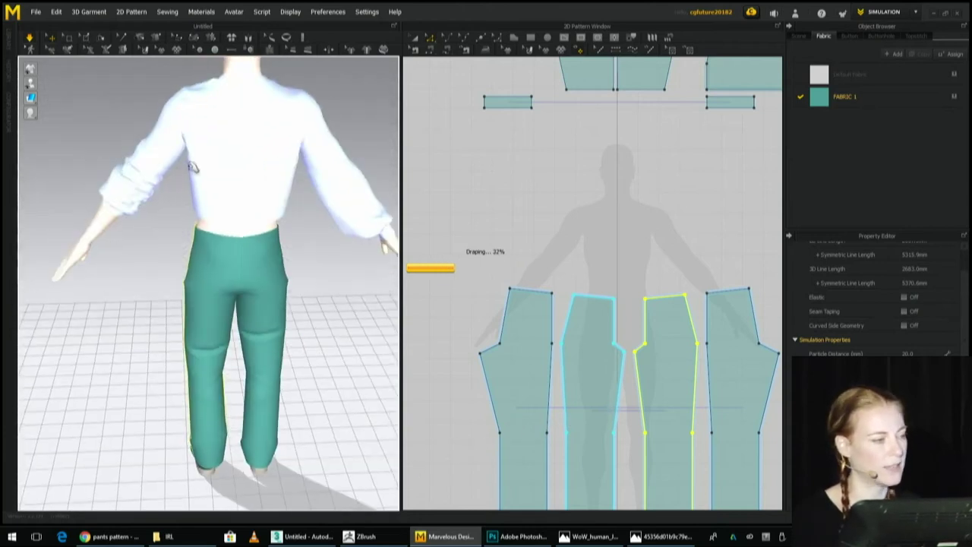
Display the garments as a strain map and examine where the pants pull tight around the waist, crotch and hems.
mouse_move(33, 69)
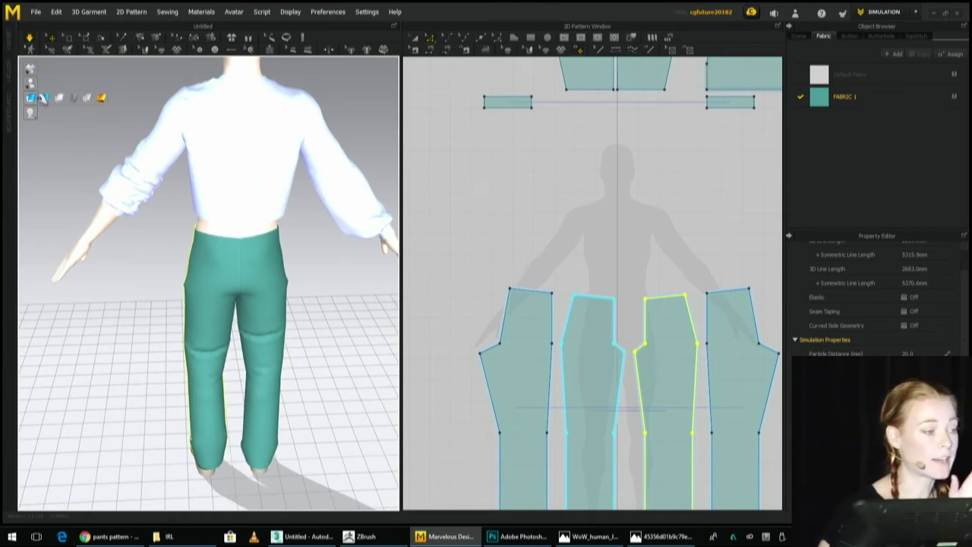
left_click(102, 98)
right_click_drag(310, 284, 609, 275)
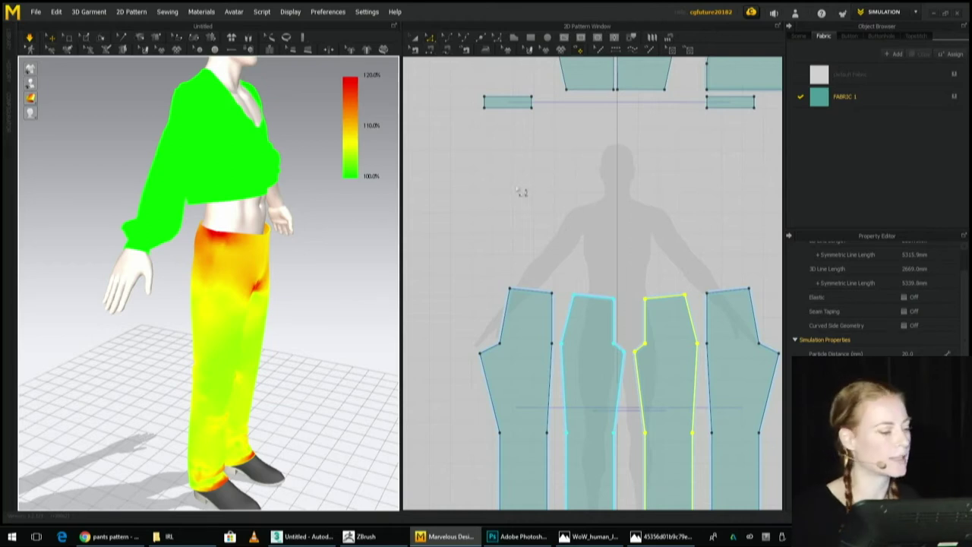
right_click_drag(300, 345, 139, 272)
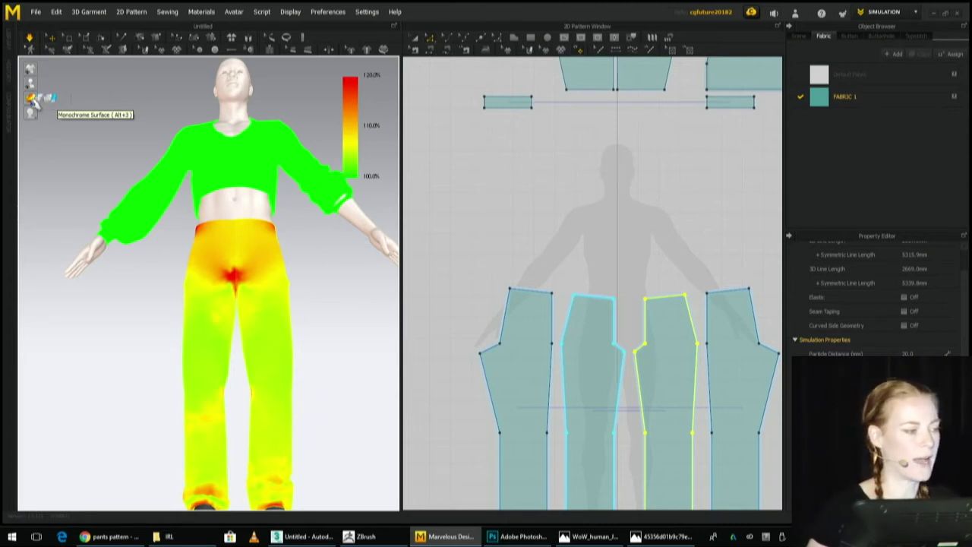
Switch the garments back from the strain map to the regular fabric display and inspect the pants from the front.
left_click(47, 99)
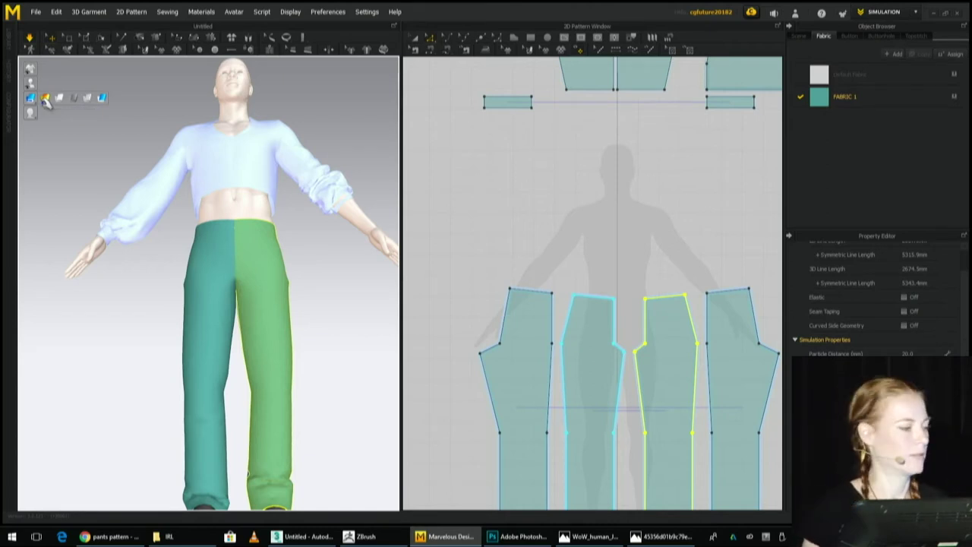
left_click(53, 138)
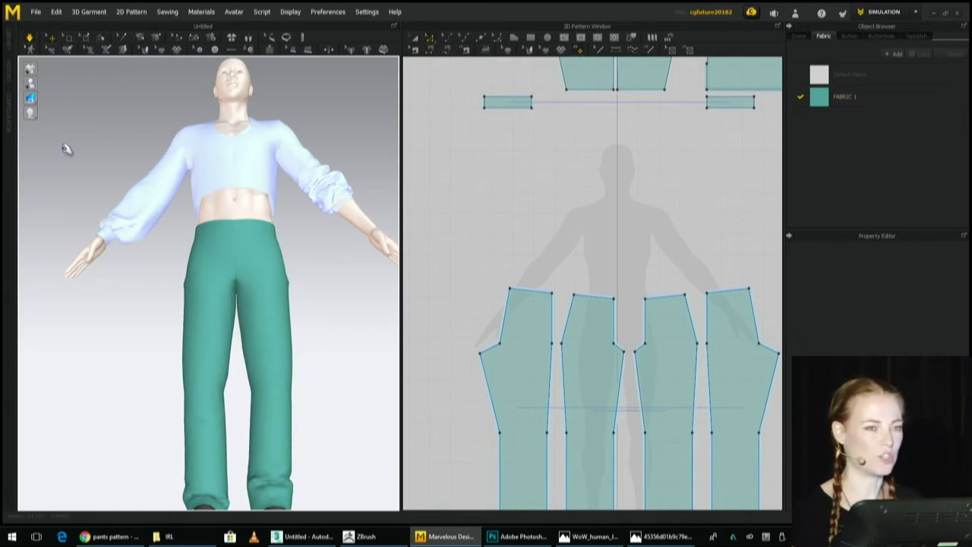
right_click_drag(315, 340, 318, 377)
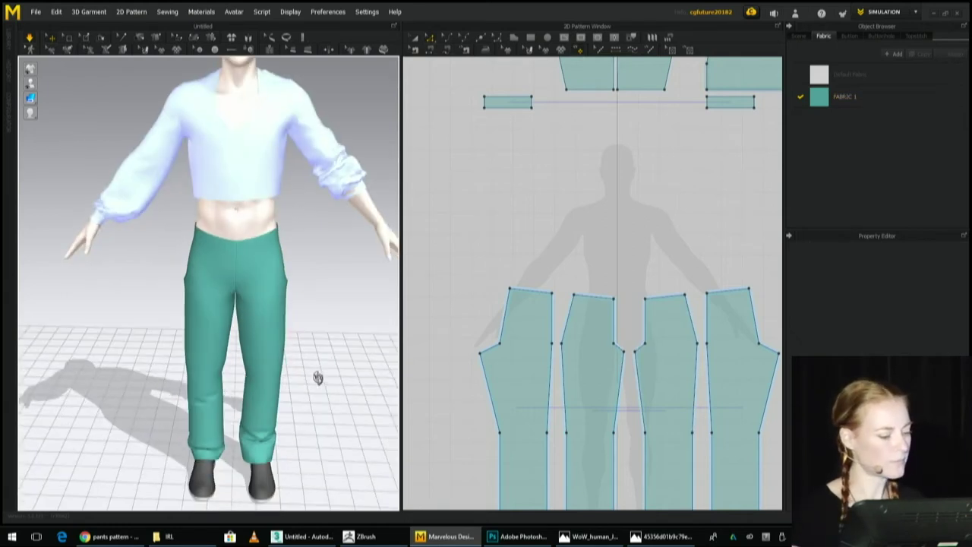
middle_click_drag(318, 377, 327, 342)
right_click_drag(326, 342, 317, 302)
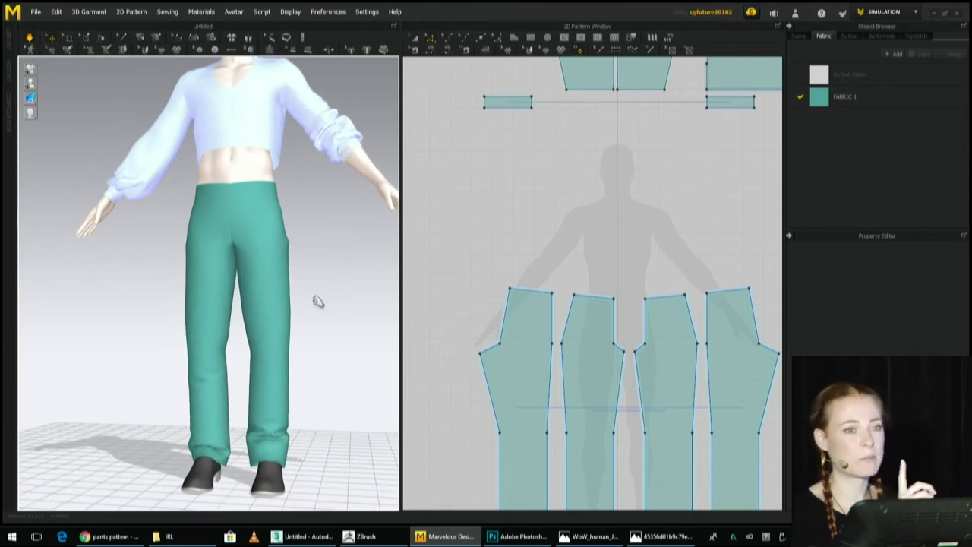
right_click_drag(254, 287, 373, 297)
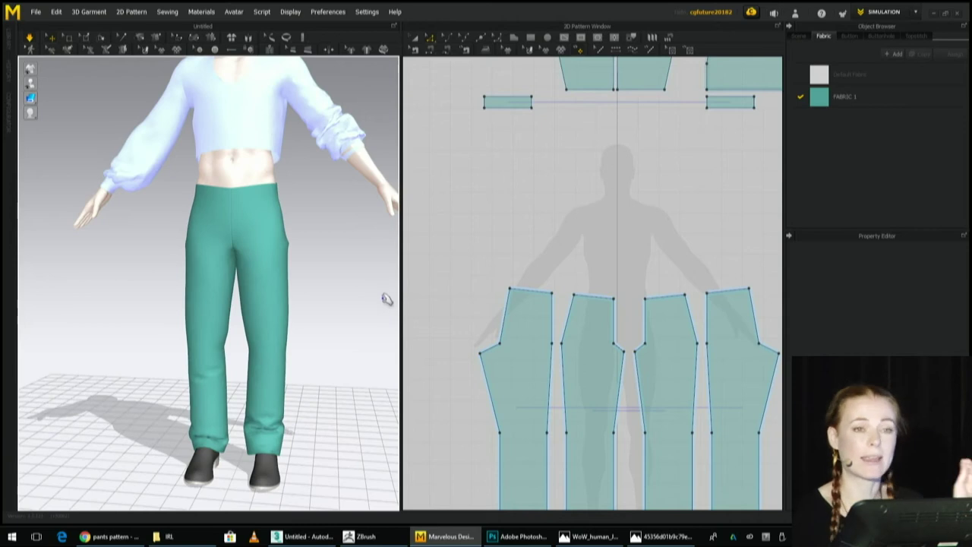
Round the crotch seam of the front pants pieces by adding curve points on its short lower segment and long vertical segment.
left_click(463, 40)
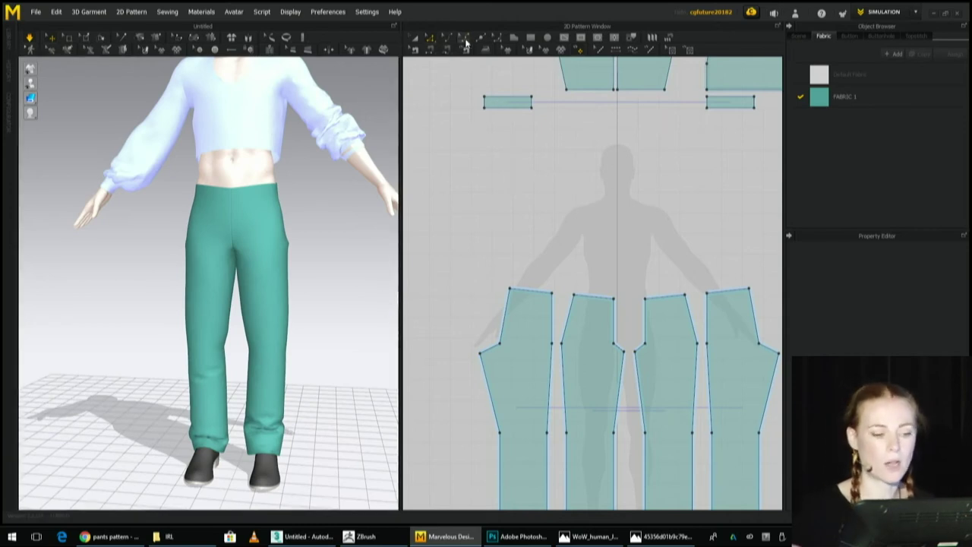
scroll(628, 353, "up", 3)
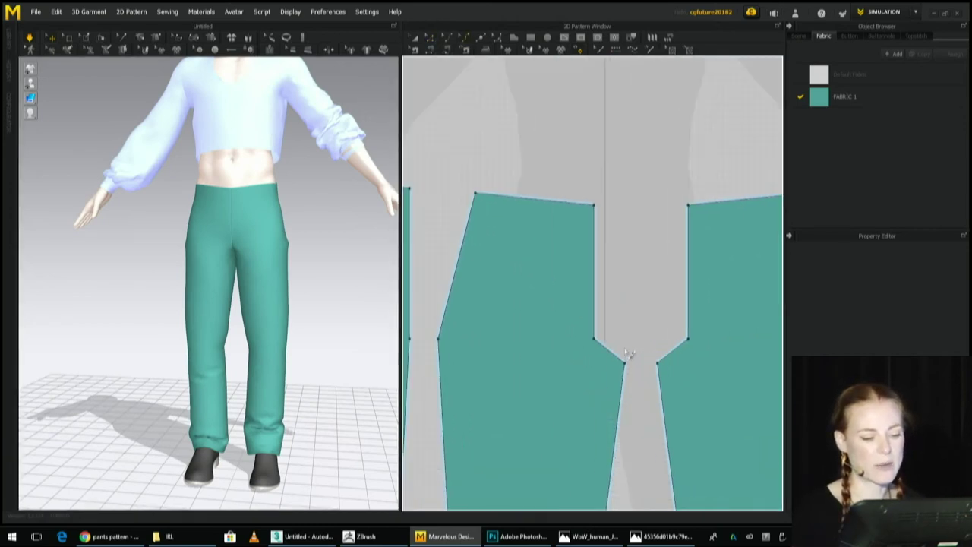
left_click(614, 363)
left_click_drag(611, 362, 609, 355)
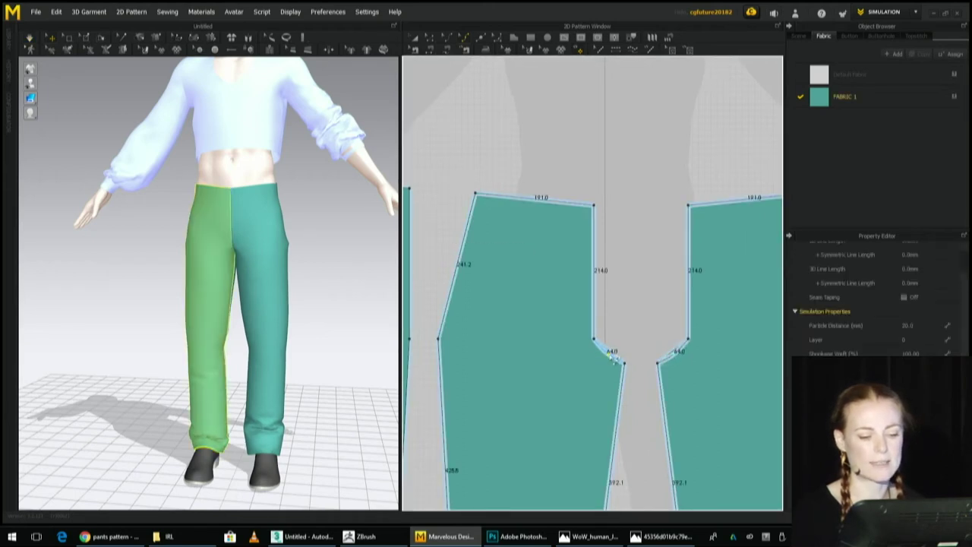
left_click(694, 323)
left_click_drag(697, 322, 695, 306)
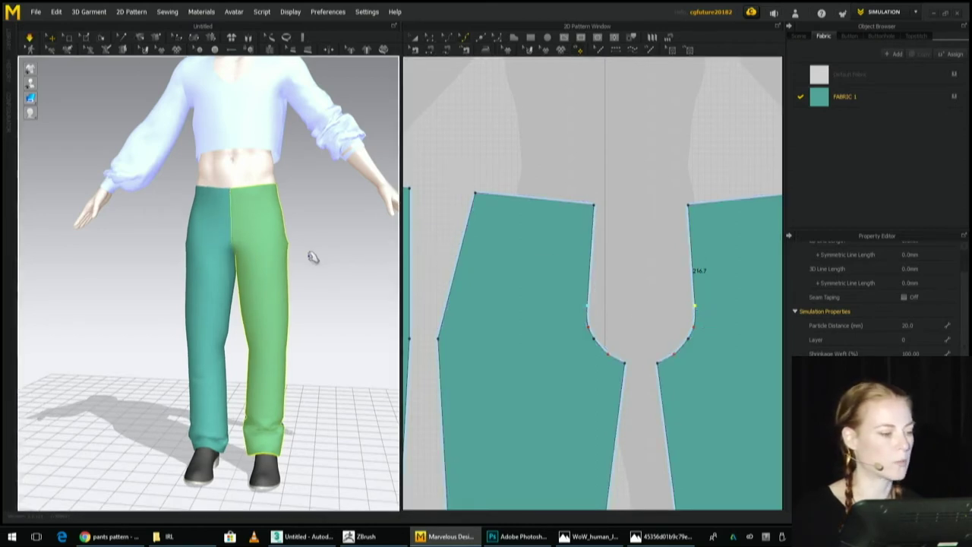
right_click_drag(315, 261, 332, 287)
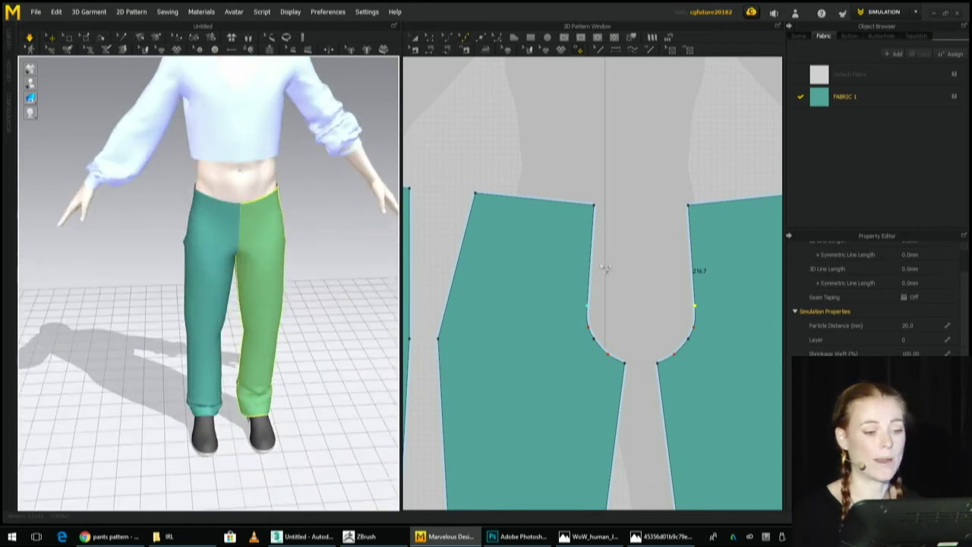
Move the centre-front waist corners of the front pants pieces slightly inward and check the front seam on the avatar.
scroll(604, 262, "down", 3)
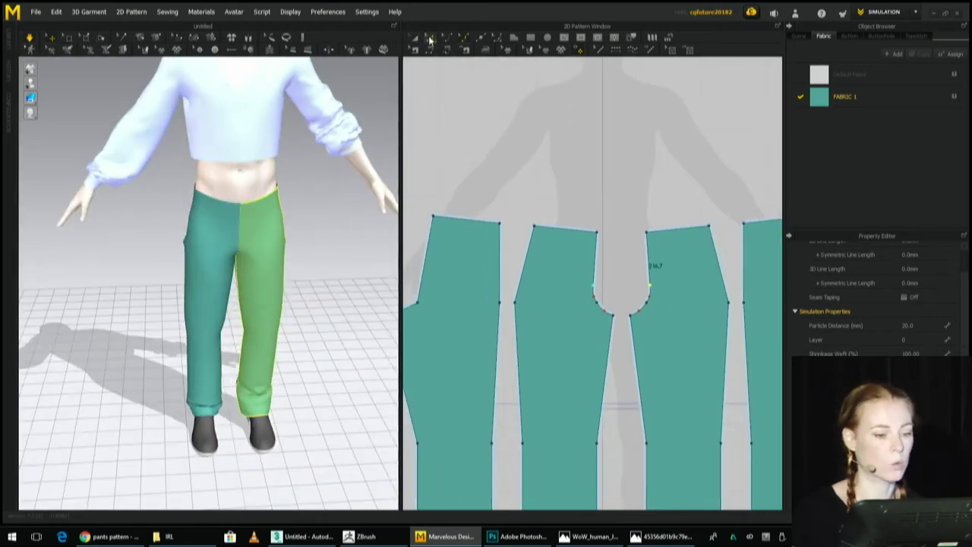
key("ctrl+a")
left_click(600, 234)
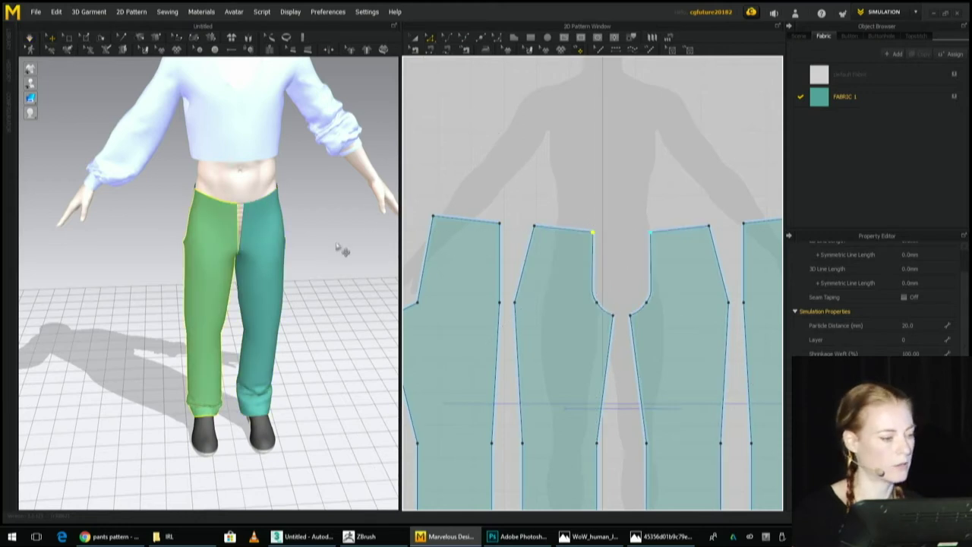
right_click_drag(340, 247, 394, 269)
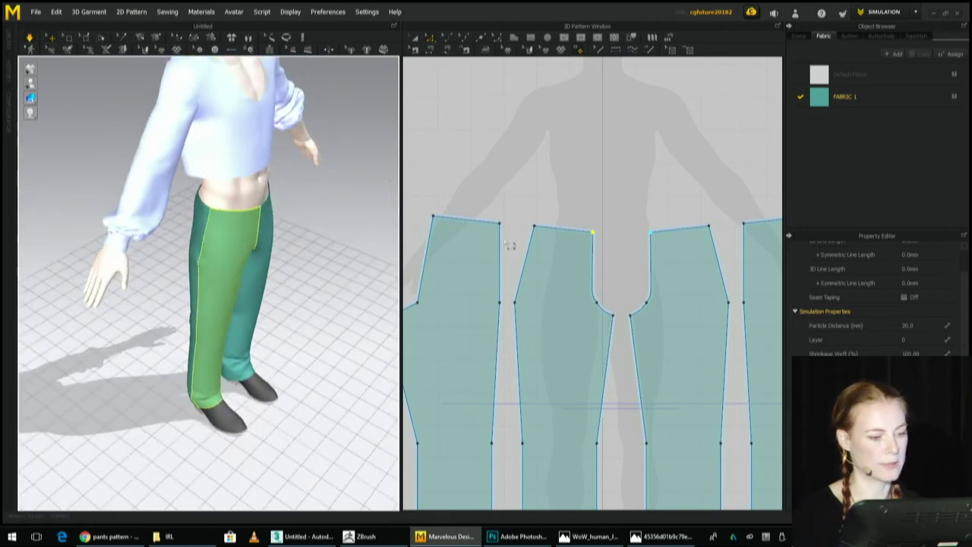
Move the centre-back waist corners of the back pants pieces slightly inward, simulate and check the fit from behind.
scroll(509, 245, "down", 1)
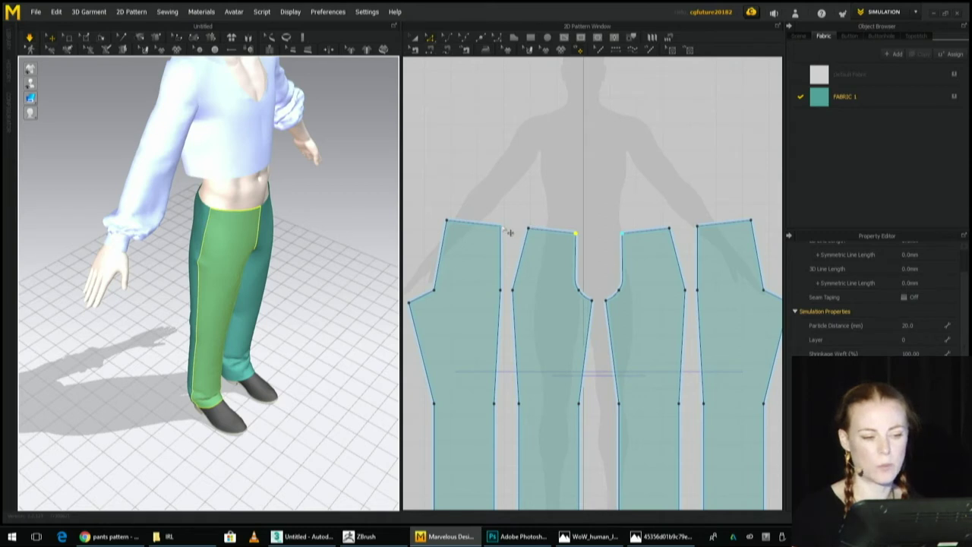
left_click_drag(456, 227, 460, 229)
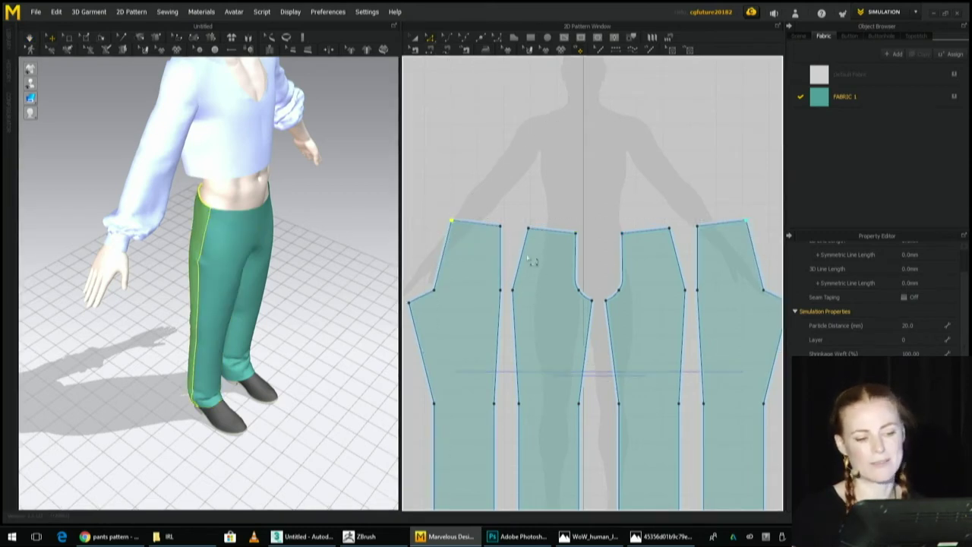
right_click_drag(349, 258, 538, 230)
key("space")
right_click_drag(306, 232, 256, 228)
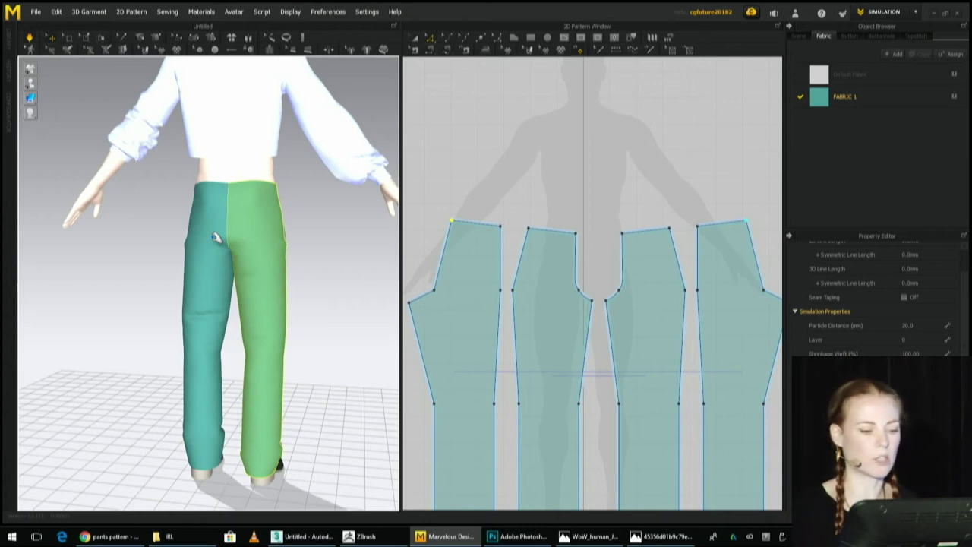
scroll(238, 237, "down", 1)
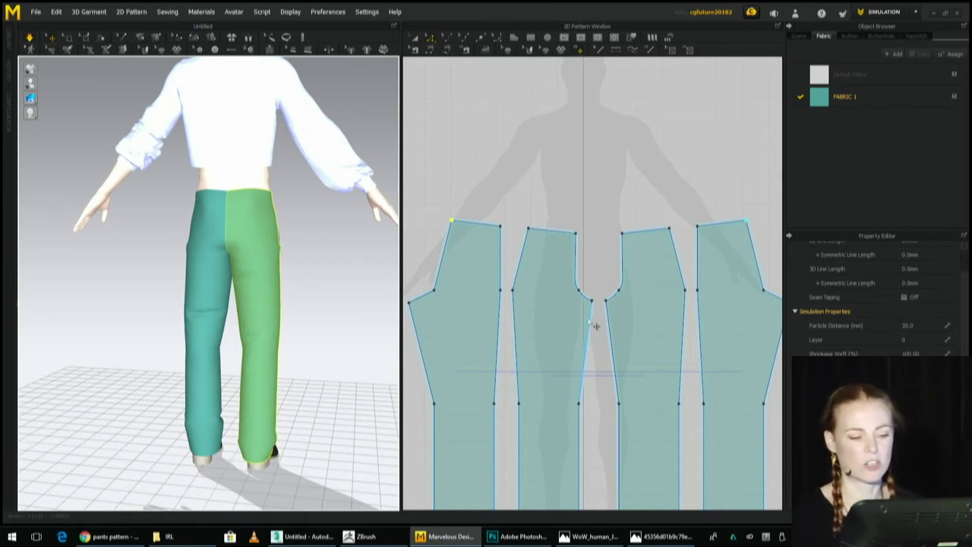
Raise the hip- and crotch-level points of all pants pieces slightly and adjust the inner crotch corner of the front pieces.
scroll(609, 275, "down", 2)
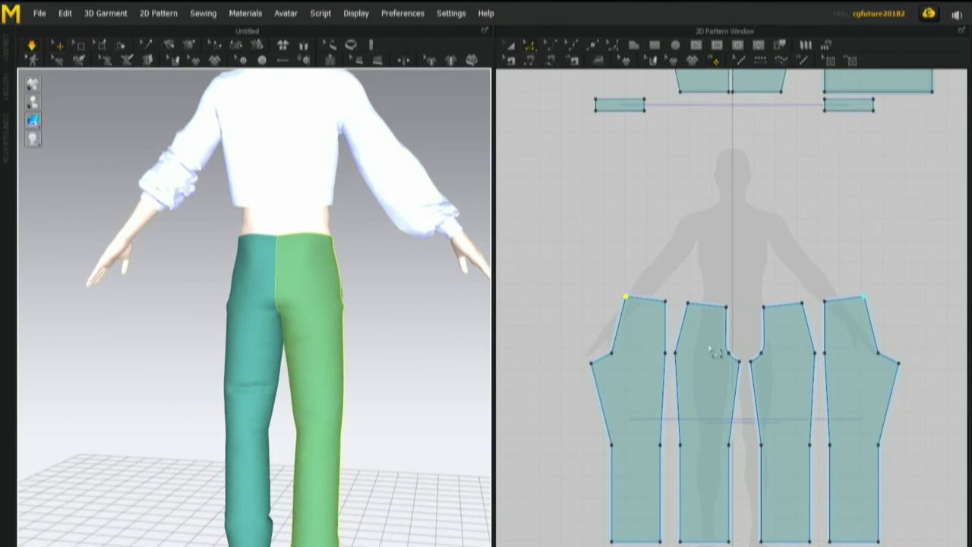
left_click_drag(561, 321, 740, 358)
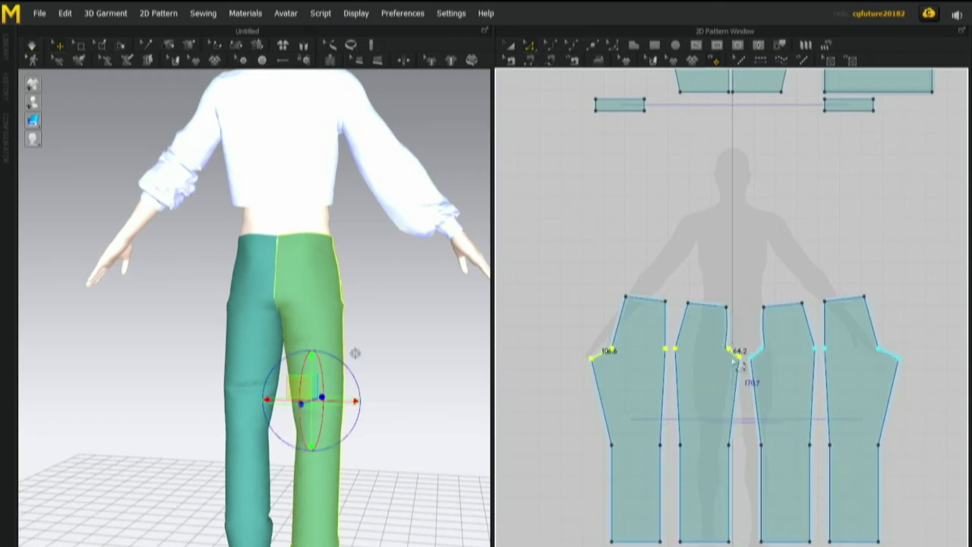
scroll(740, 365, "up", 5)
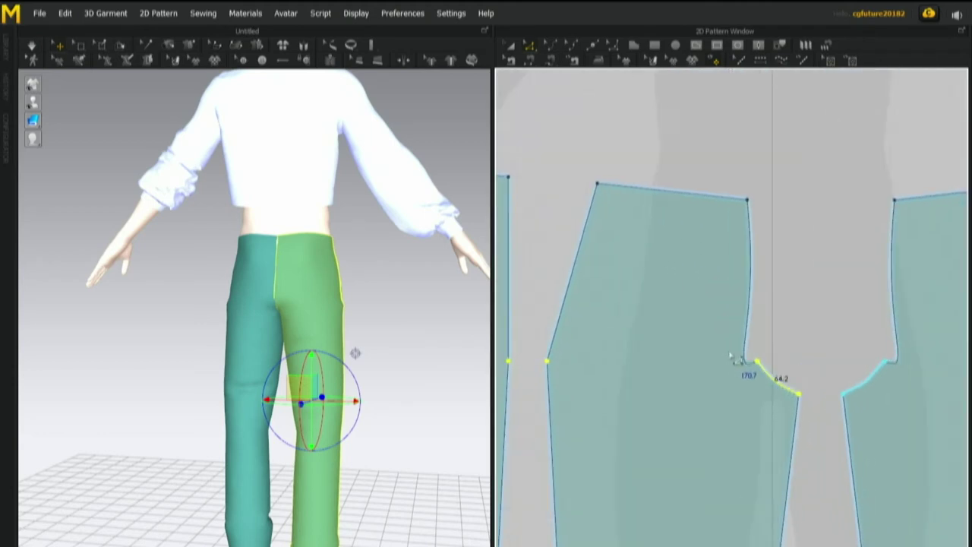
left_click(786, 389)
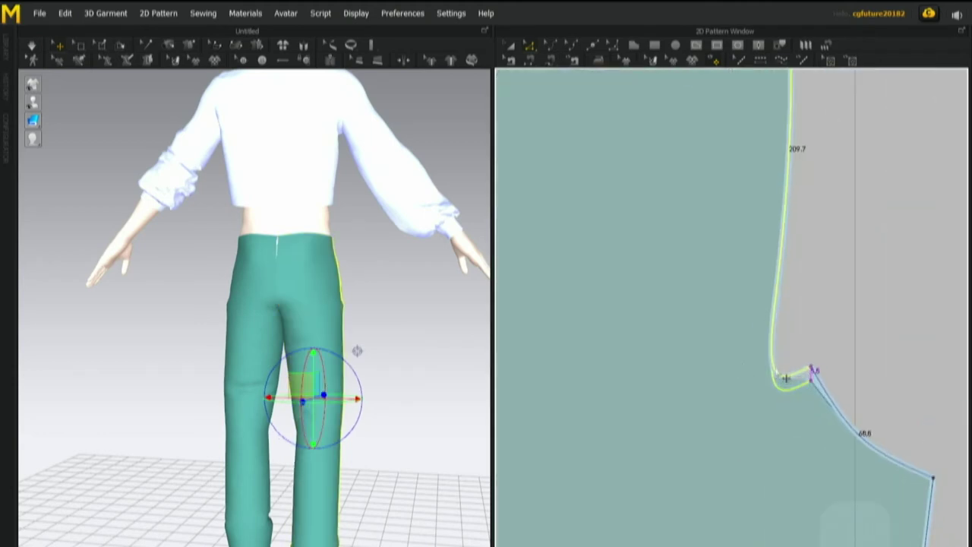
Smooth the crotch seam of the front pants pieces by repositioning the curve points just above the inner corner.
left_click(574, 50)
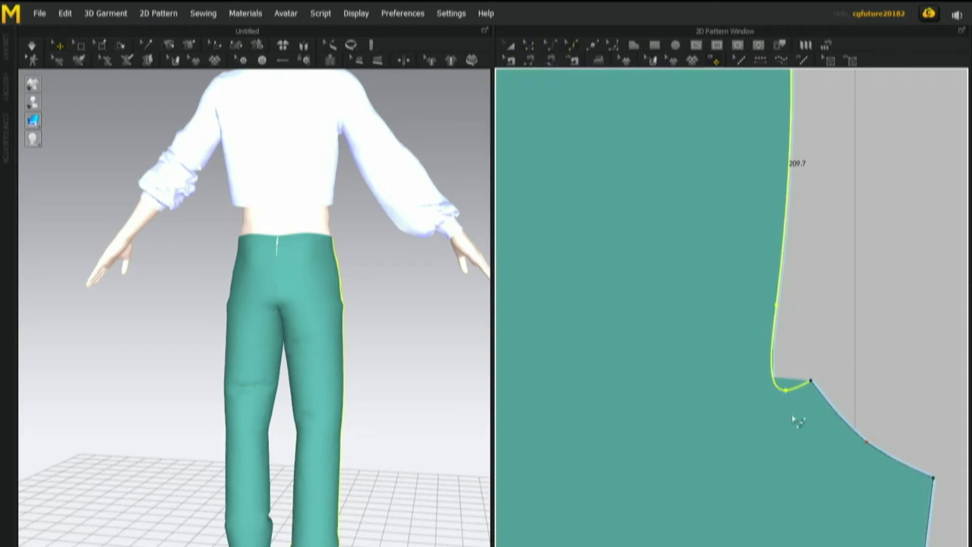
left_click_drag(786, 388, 810, 378)
scroll(811, 377, "down", 5)
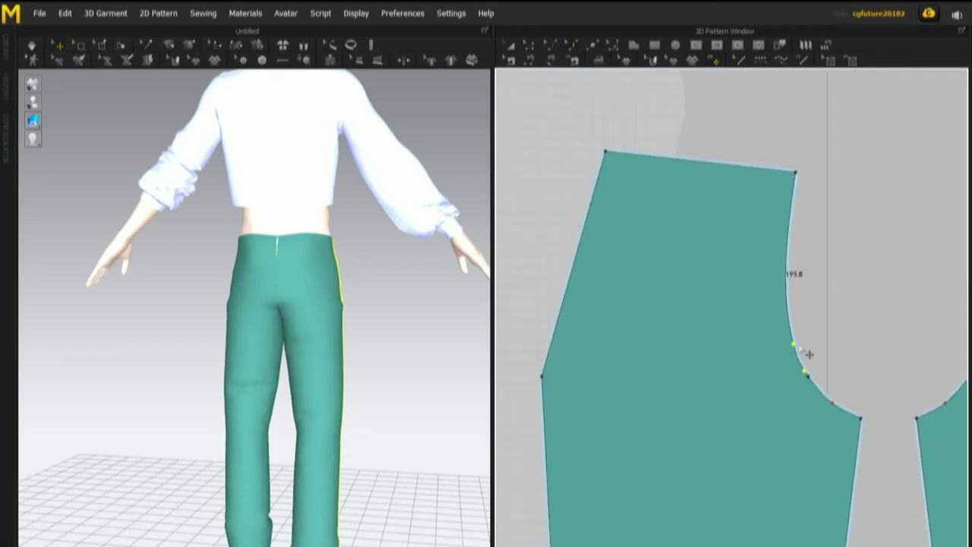
left_click(800, 345)
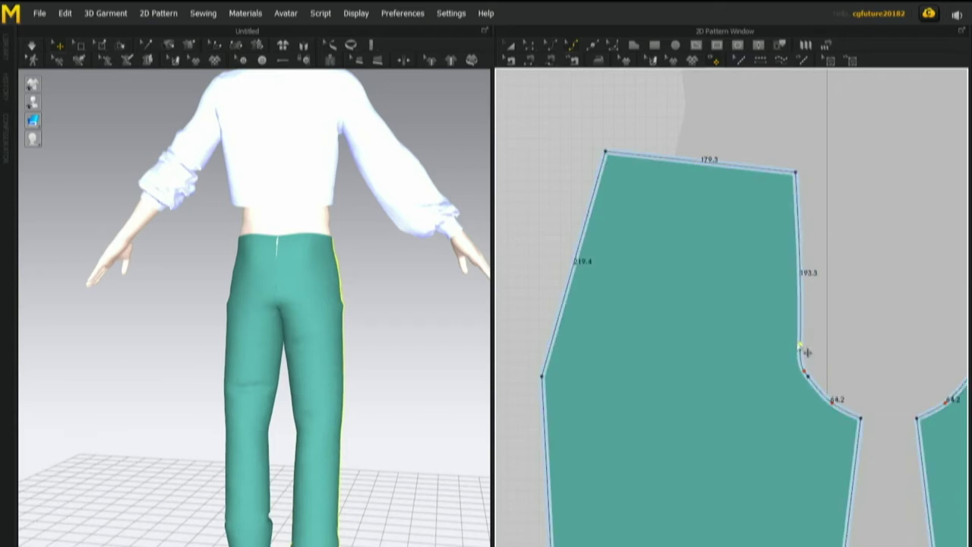
scroll(808, 351, "down", 3)
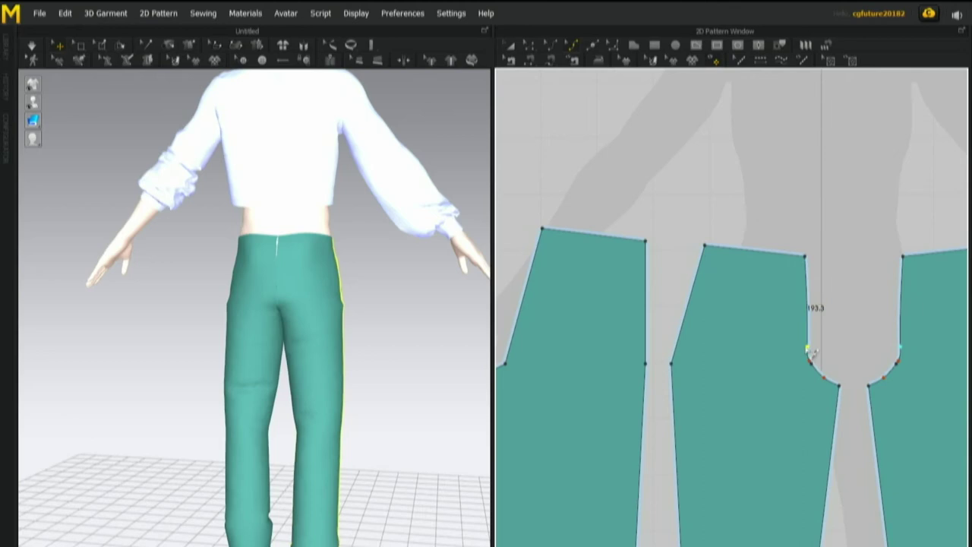
left_click_drag(806, 347, 805, 347)
scroll(816, 357, "down", 4)
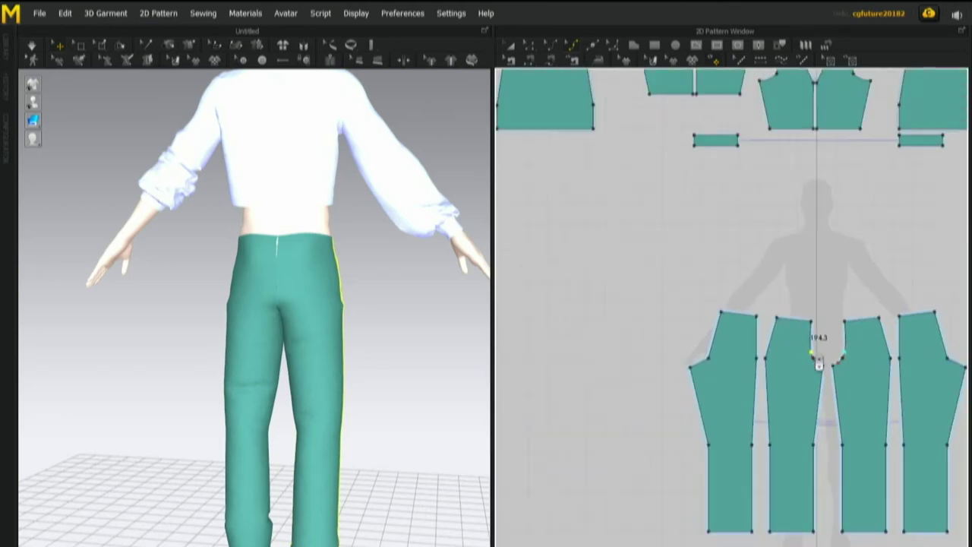
Inspect the simulated pants from the front, back and side, tugging the fabric at the centre seams to check the fit.
right_click_drag(391, 330, 364, 296)
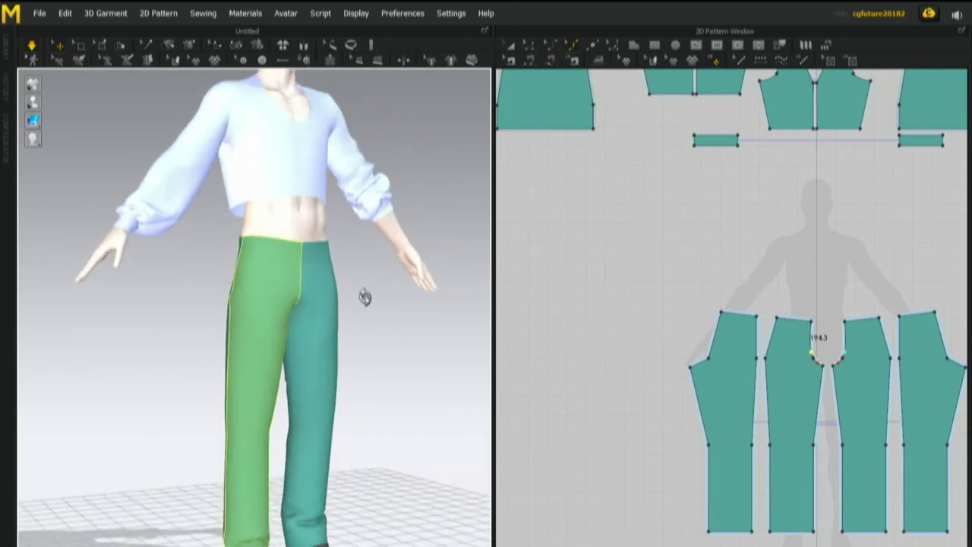
left_click(303, 294)
right_click_drag(390, 344, 311, 336)
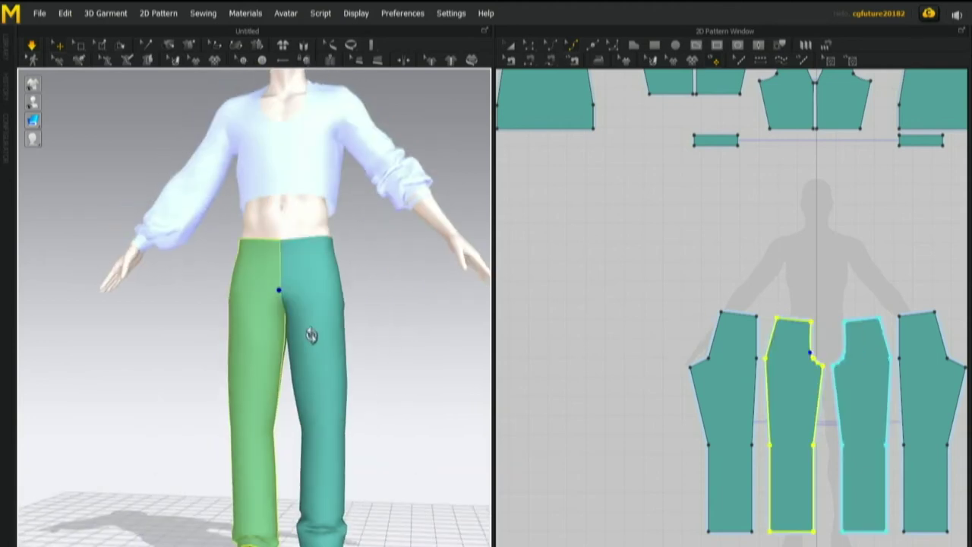
left_click(285, 248)
right_click_drag(421, 336, 298, 249)
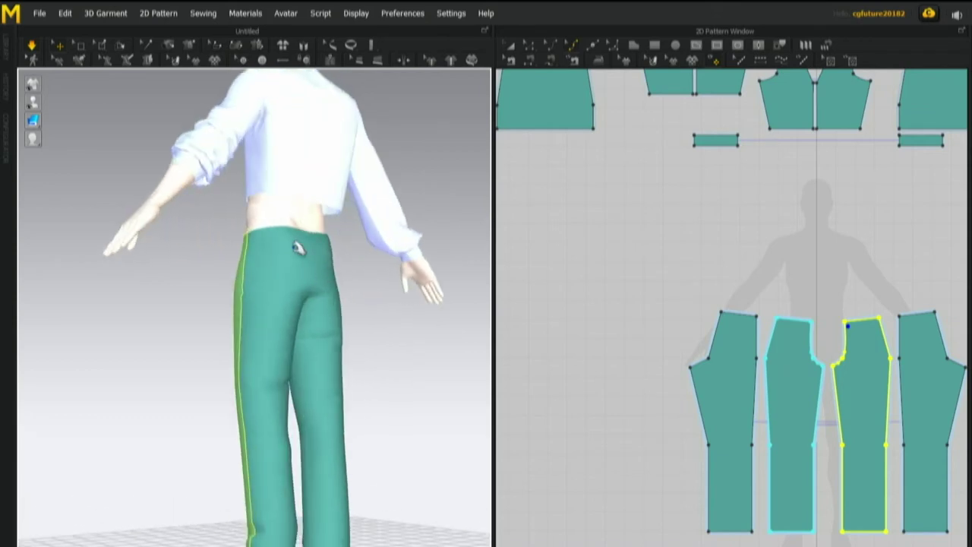
right_click_drag(397, 326, 289, 324)
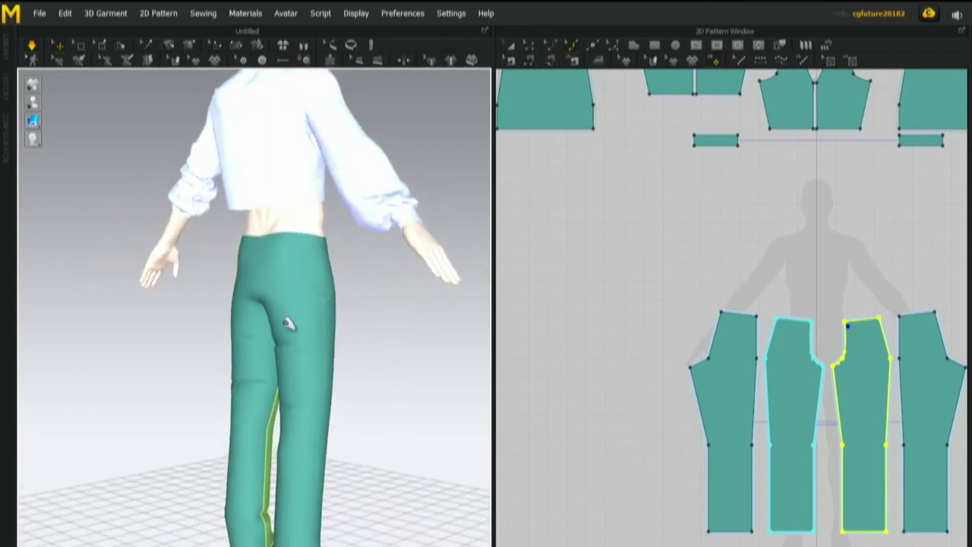
left_click(257, 245)
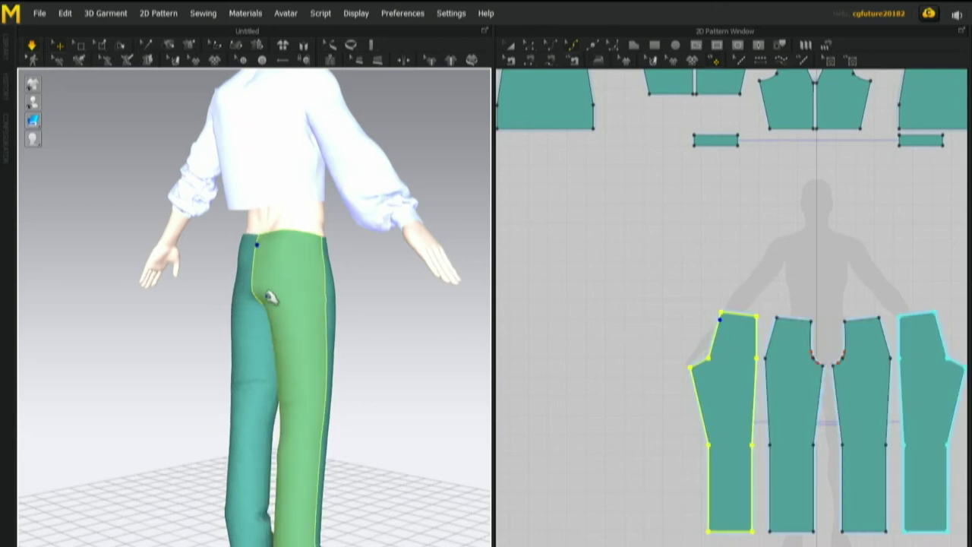
right_click_drag(275, 296, 432, 334)
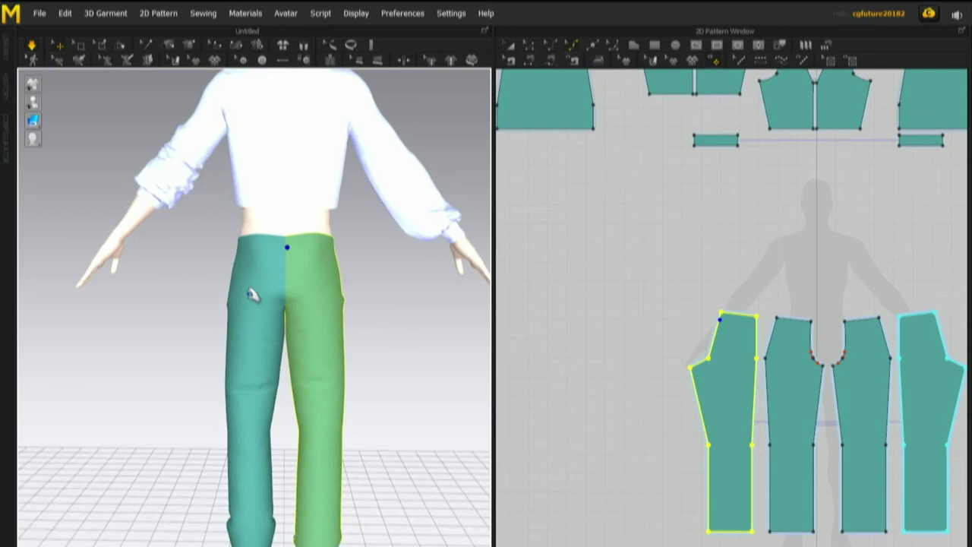
right_click_drag(369, 334, 336, 343)
Move the inner crotch corner of the back pants pieces slightly upward and curve the short segment below it.
scroll(680, 367, "up", 4)
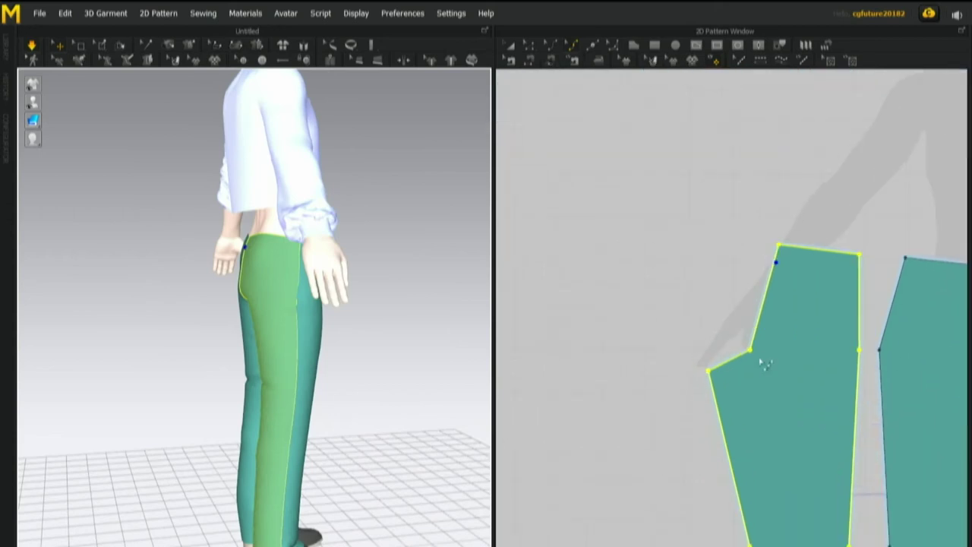
left_click(750, 350)
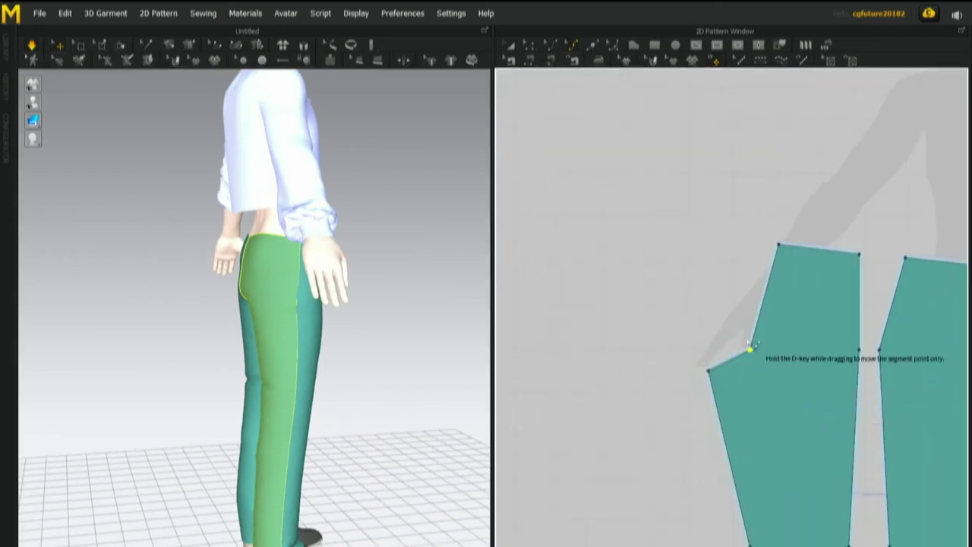
left_click(531, 47)
left_click_drag(761, 358, 766, 350)
left_click(573, 47)
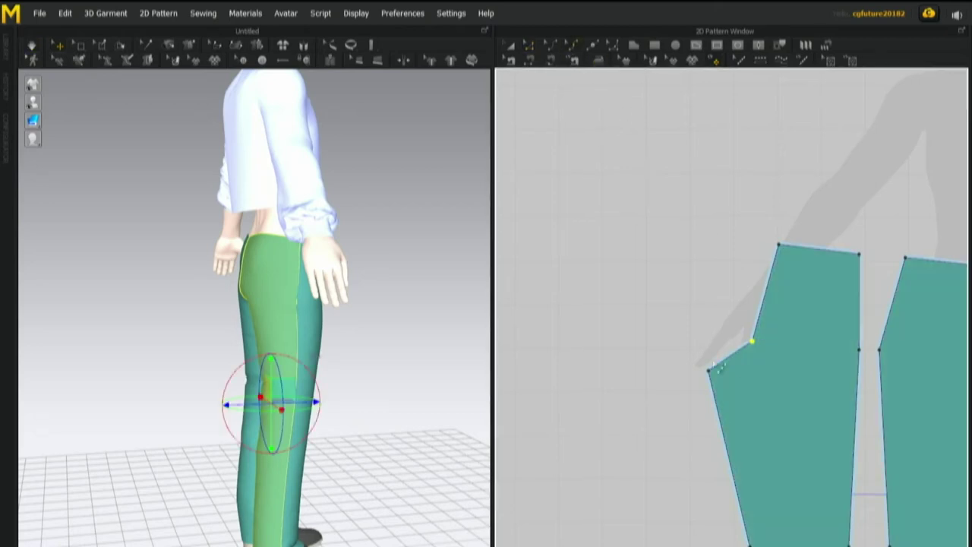
left_click(744, 363)
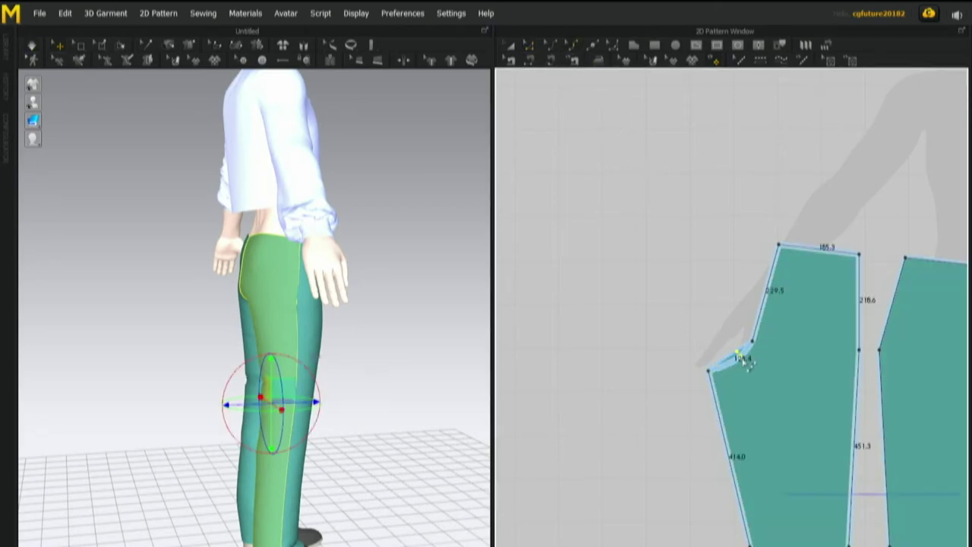
left_click_drag(741, 357, 741, 356)
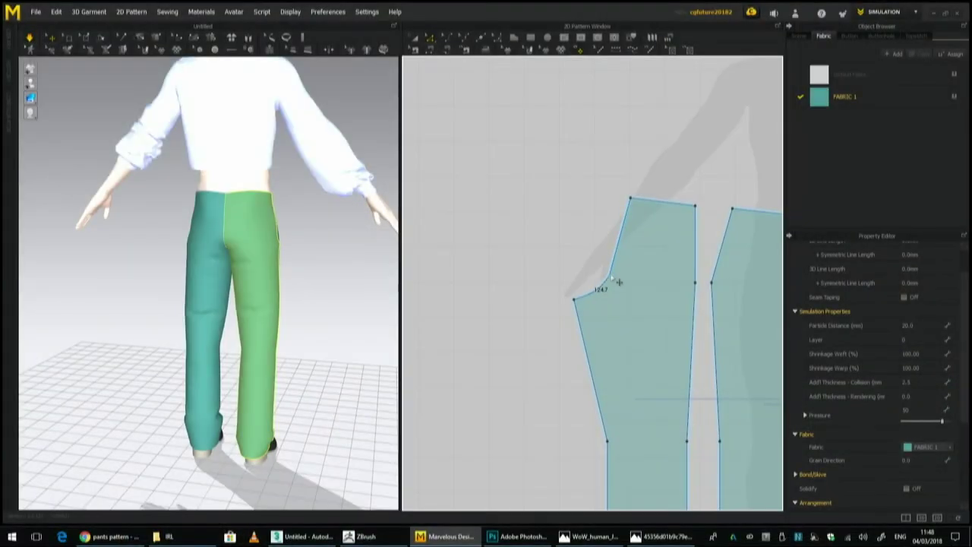
Shift the back pieces' inner crotch corner further up and inward, and reshape the curve point below it.
left_click_drag(619, 281, 622, 278)
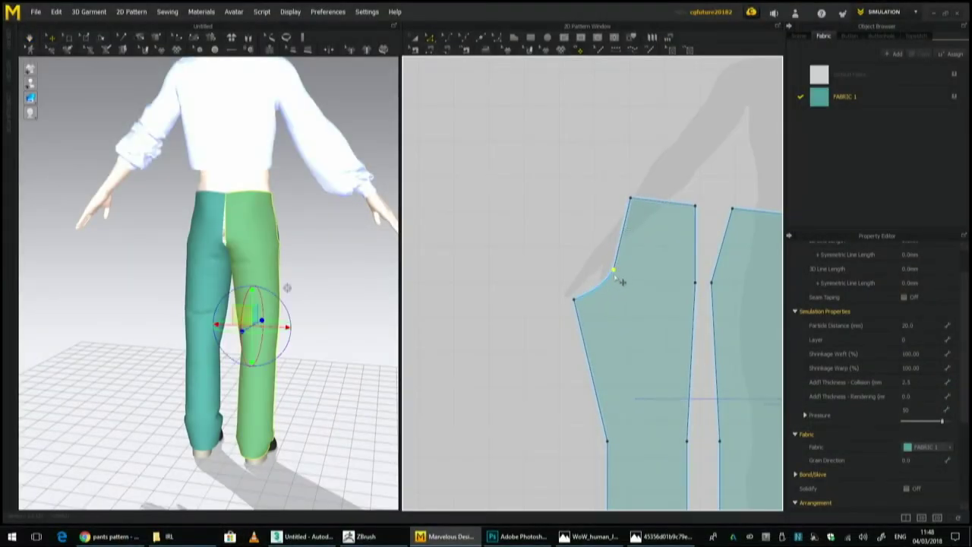
left_click(461, 37)
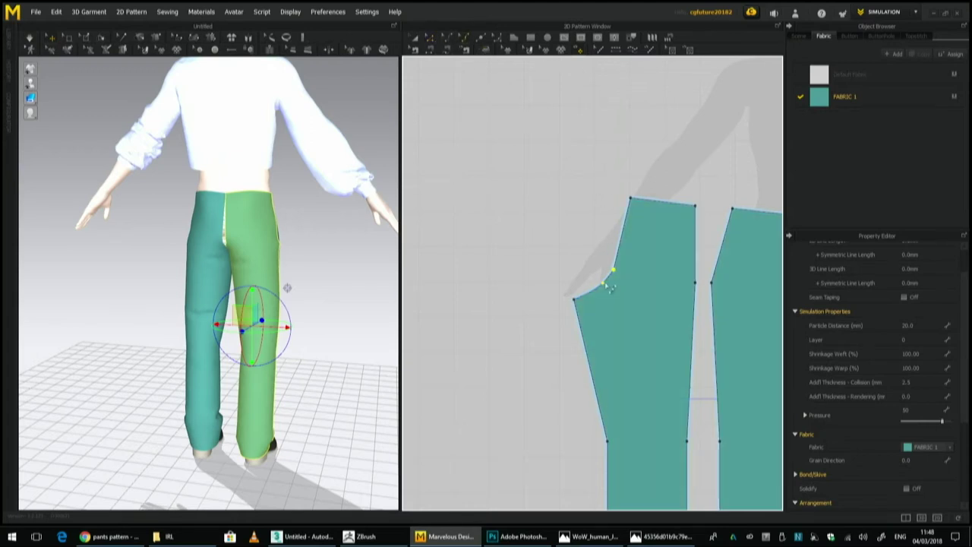
left_click_drag(603, 285, 607, 282)
Simulate the pants and tug the fabric at the centre-back seam to check the drape from behind.
key("space")
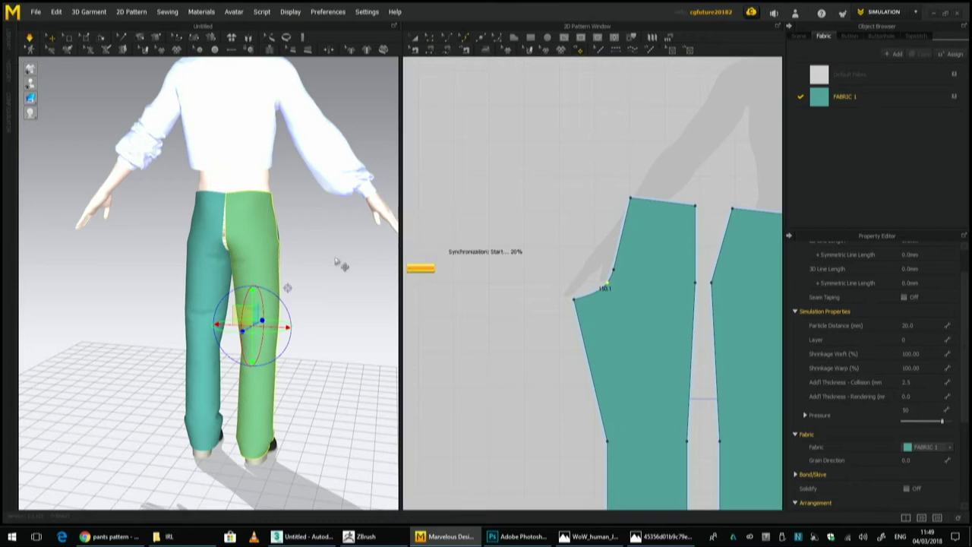
right_click_drag(322, 267, 228, 213)
left_click(244, 228)
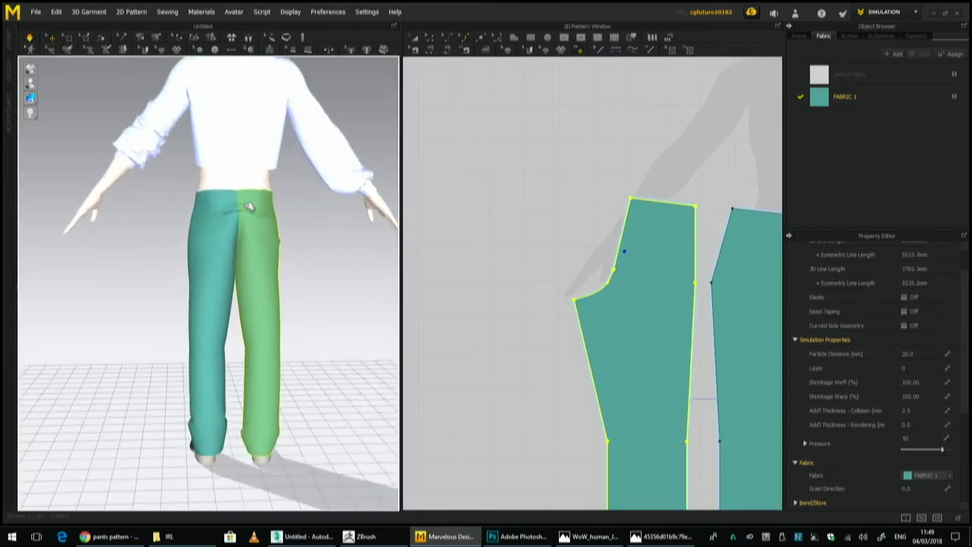
left_click(235, 223)
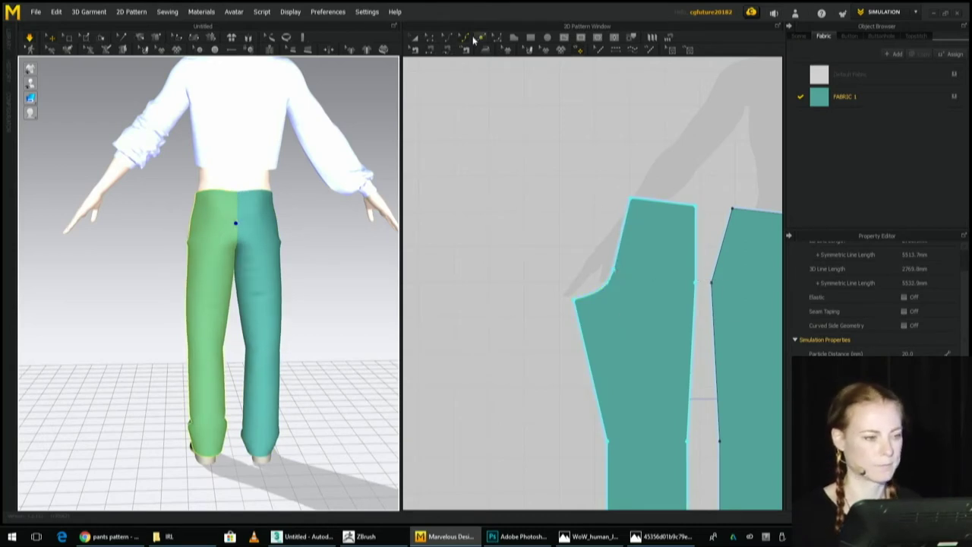
Move the back pieces' inner crotch corner further up the centre-back seam and inspect the pants from the side and front.
left_click(437, 39)
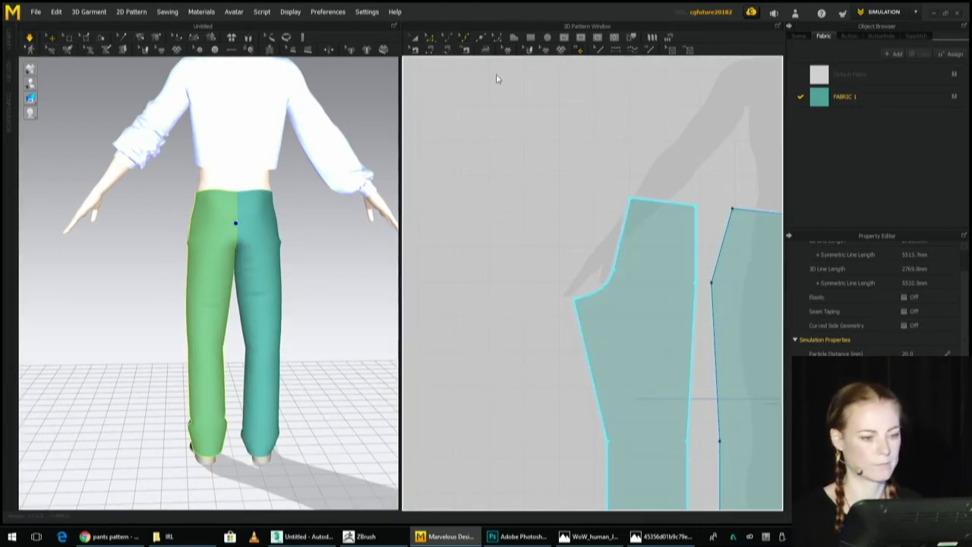
left_click(616, 267)
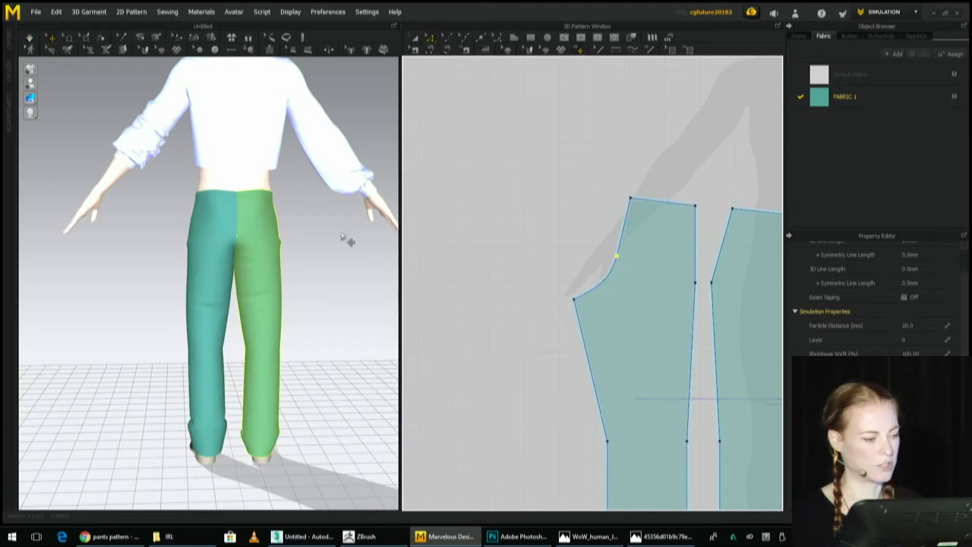
right_click_drag(329, 253, 265, 280)
scroll(265, 280, "down", 2)
middle_click_drag(542, 304, 508, 324)
scroll(508, 324, "down", 3)
scroll(508, 322, "down", 2)
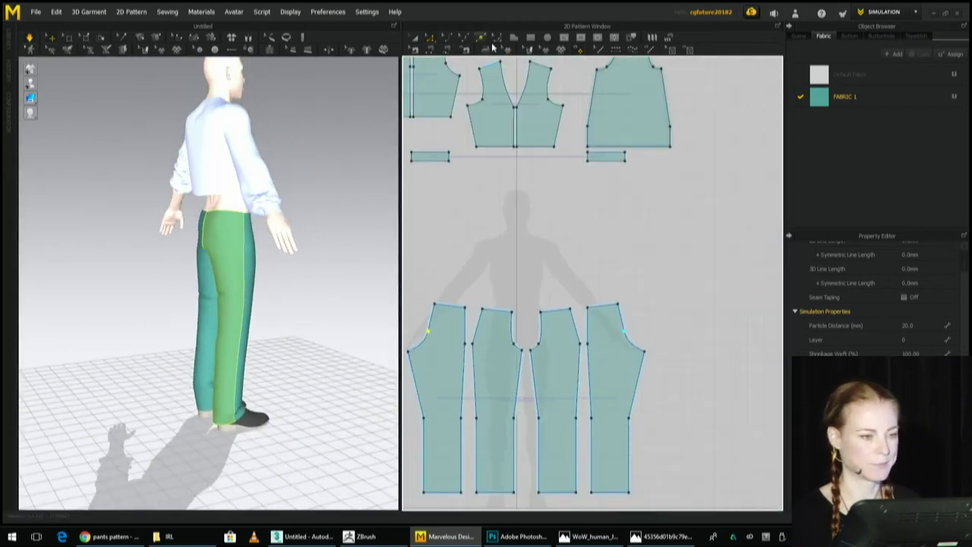
right_click_drag(363, 214, 222, 221)
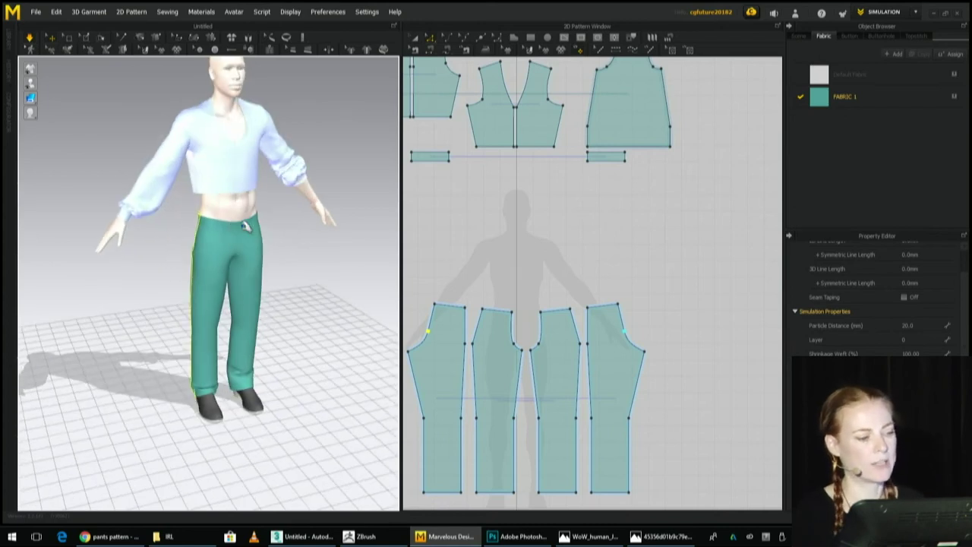
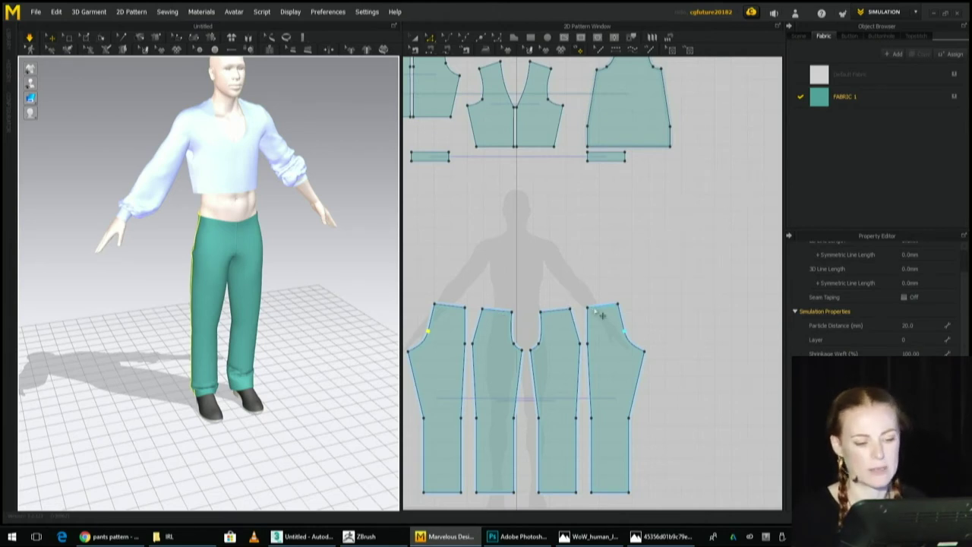
Draw a rectangular waistband piece about 344 mm wide, centred above the pants pieces.
left_click(530, 37)
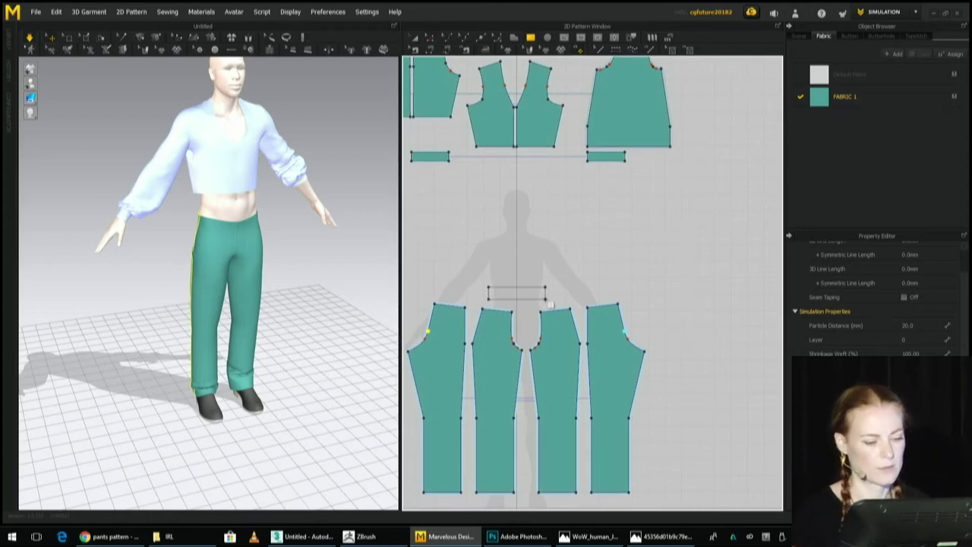
left_click_drag(543, 303, 544, 301)
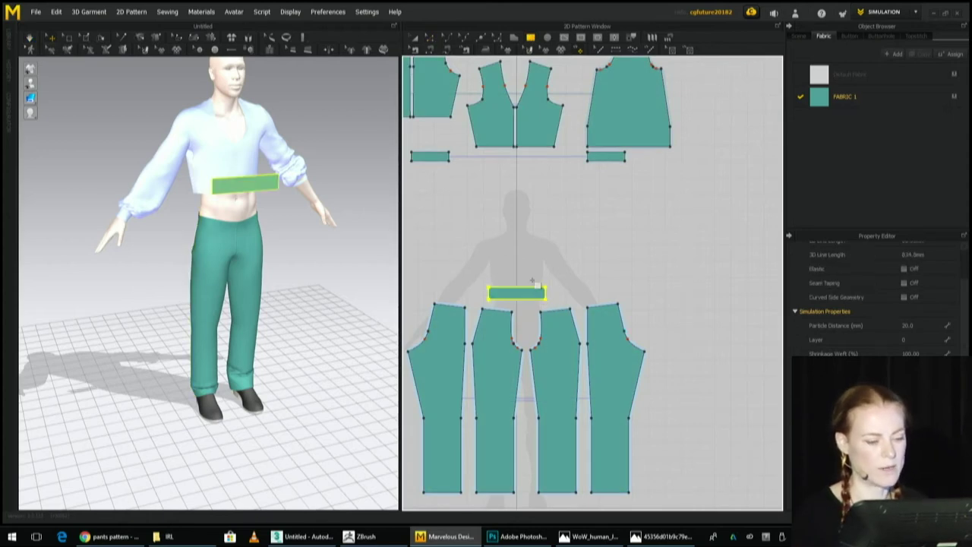
Split the waistband piece's lower edge uniformly into 2 segments.
left_click(432, 38)
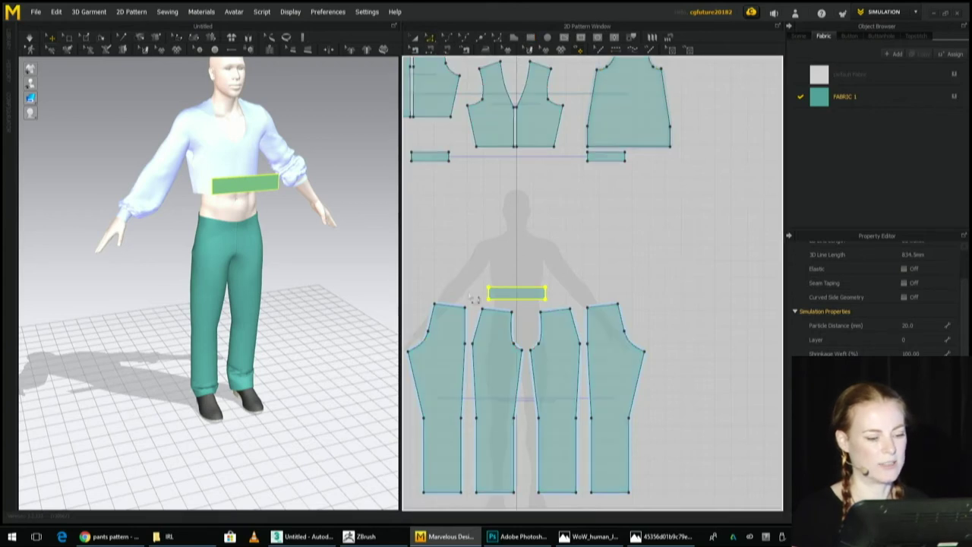
left_click(521, 301)
right_click(516, 303)
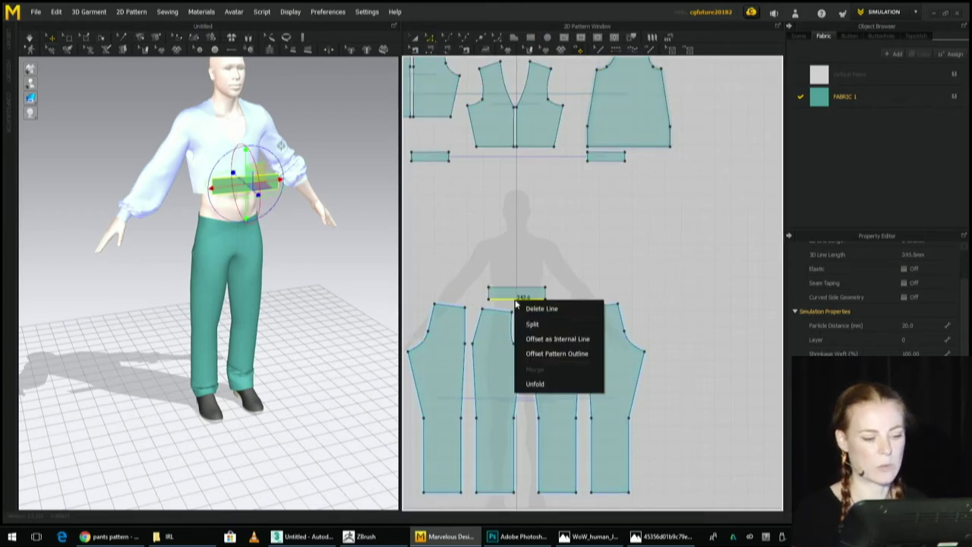
left_click(533, 324)
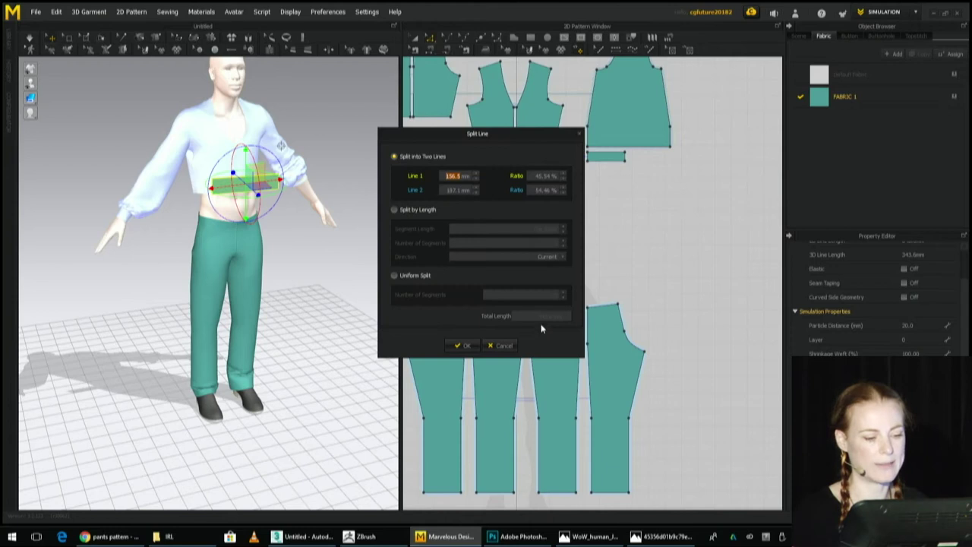
left_click(407, 276)
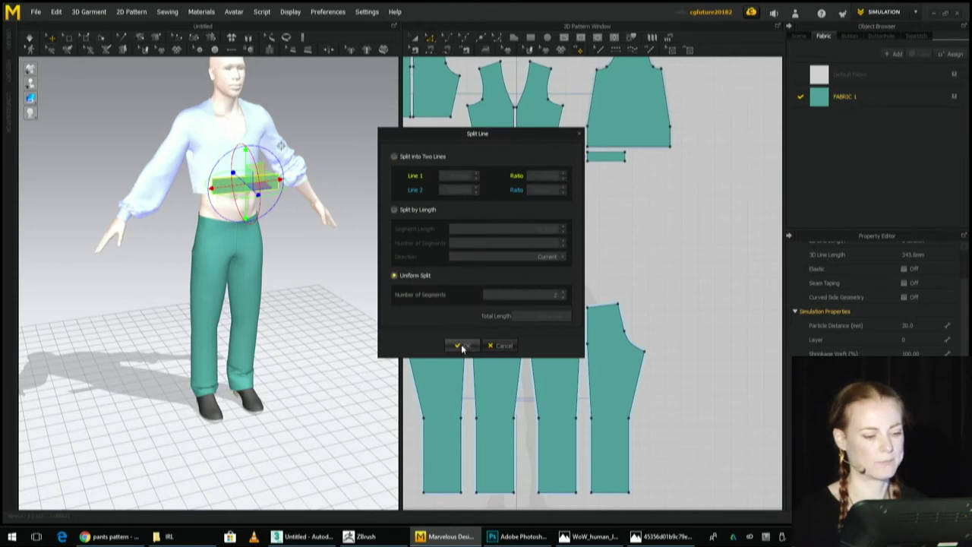
left_click(461, 344)
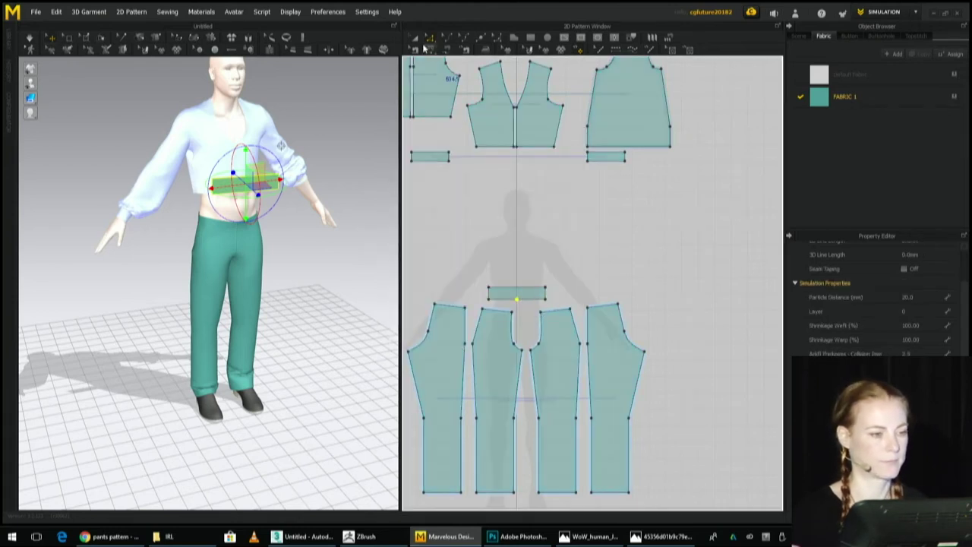
Mirror-paste a copy of the waistband piece directly beside the original, level with it.
left_click(415, 38)
left_click(525, 295)
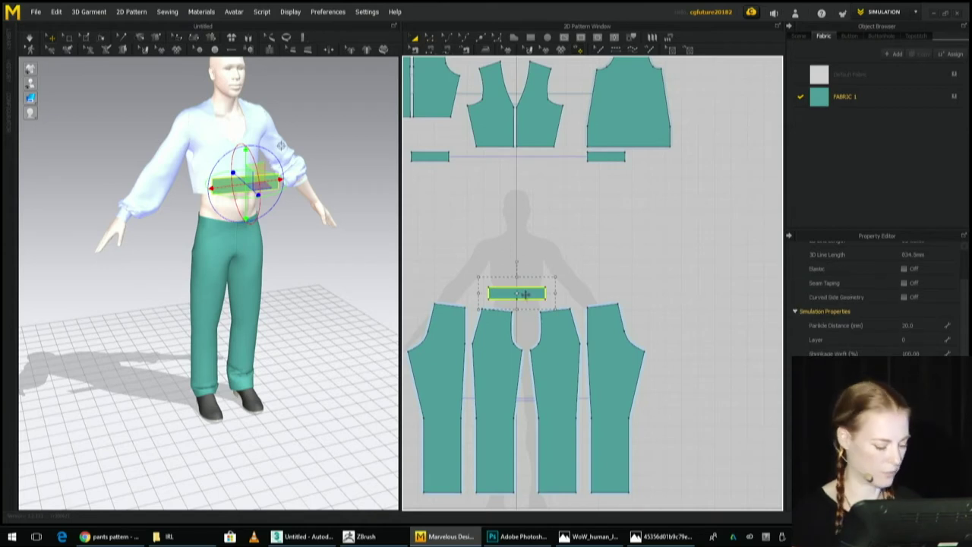
right_click(521, 292)
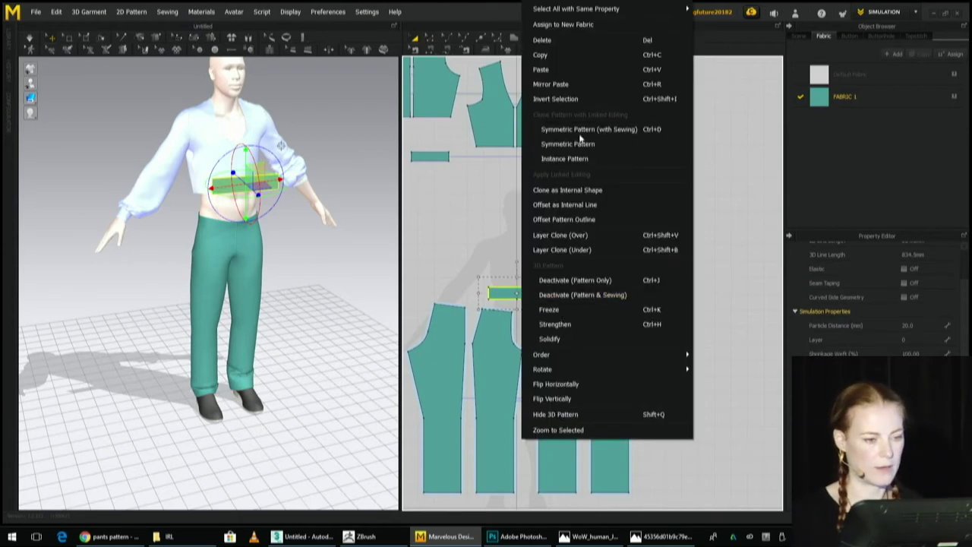
left_click(607, 82)
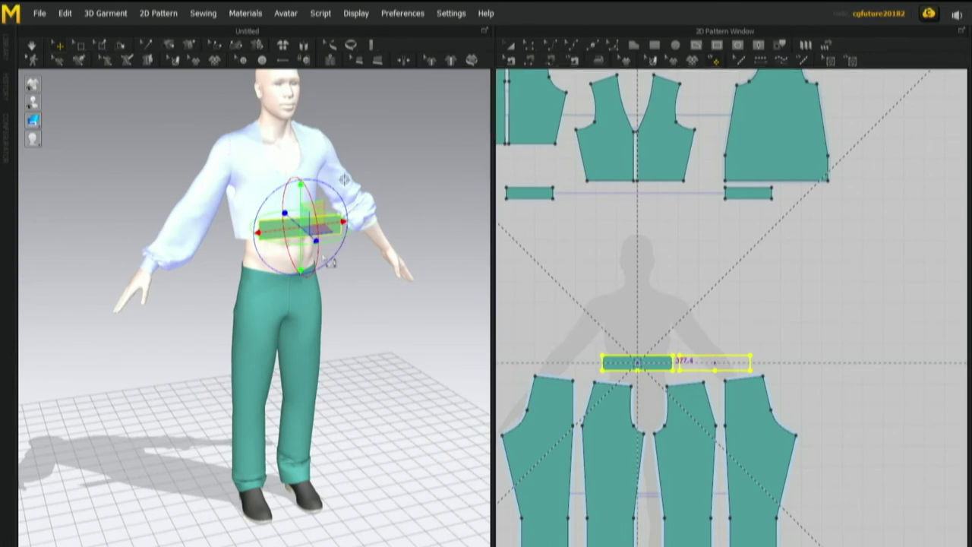
left_click(340, 283)
Position the copied waistband piece behind the avatar at waist height, close to the lower back.
right_click_drag(354, 305, 403, 356)
left_click(419, 287)
right_click(414, 283)
left_click(470, 263)
right_click_drag(407, 301, 373, 363)
left_click_drag(444, 331, 295, 290)
right_click_drag(295, 289, 425, 195)
left_click_drag(265, 236, 269, 246)
right_click_drag(269, 247, 383, 270)
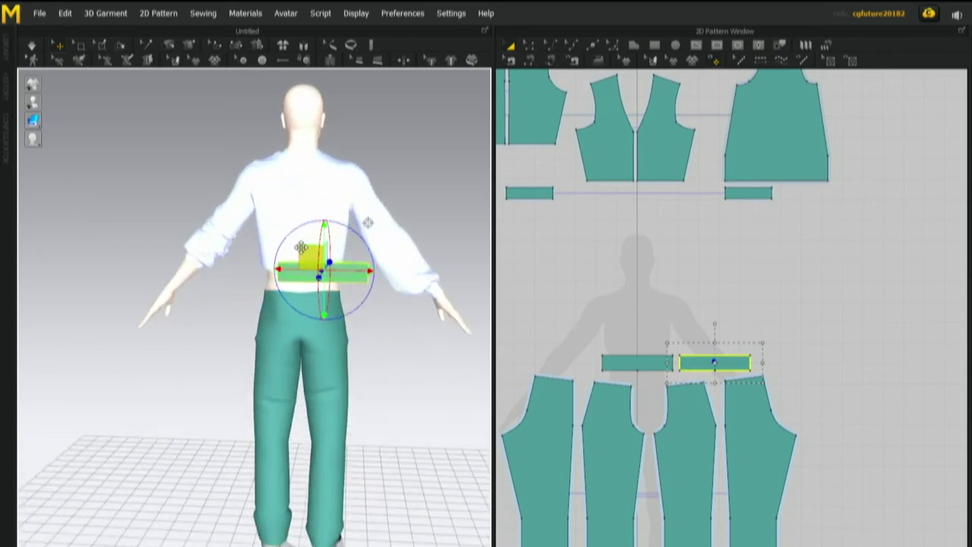
right_click_drag(301, 246, 387, 282)
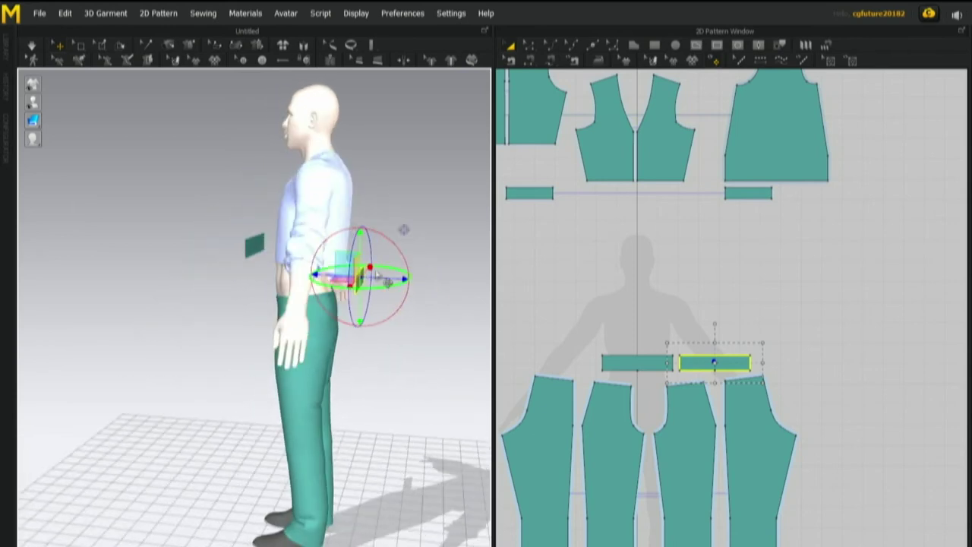
left_click_drag(332, 258, 310, 260)
right_click_drag(472, 256, 448, 256)
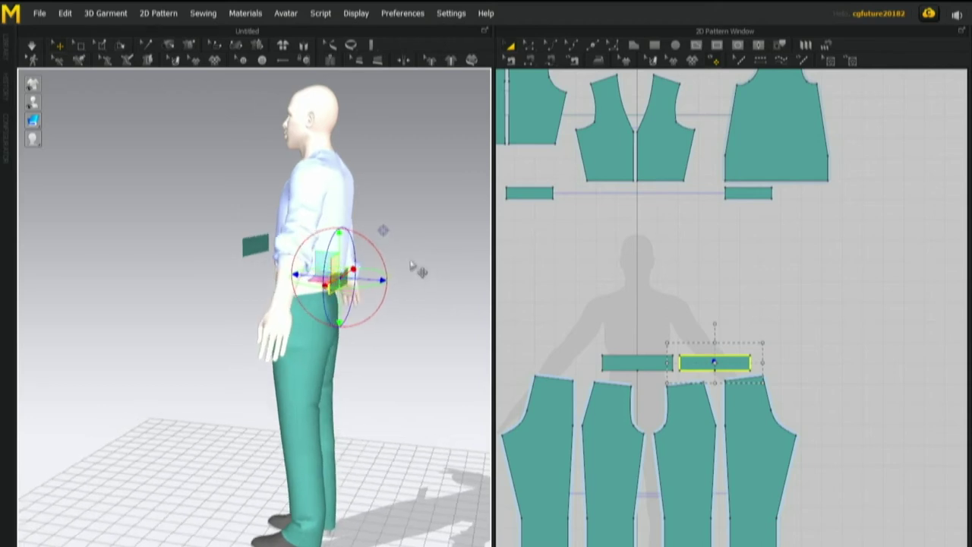
Move the original waistband piece down and close to the avatar's front waist, level with the back waistband.
left_click(255, 244)
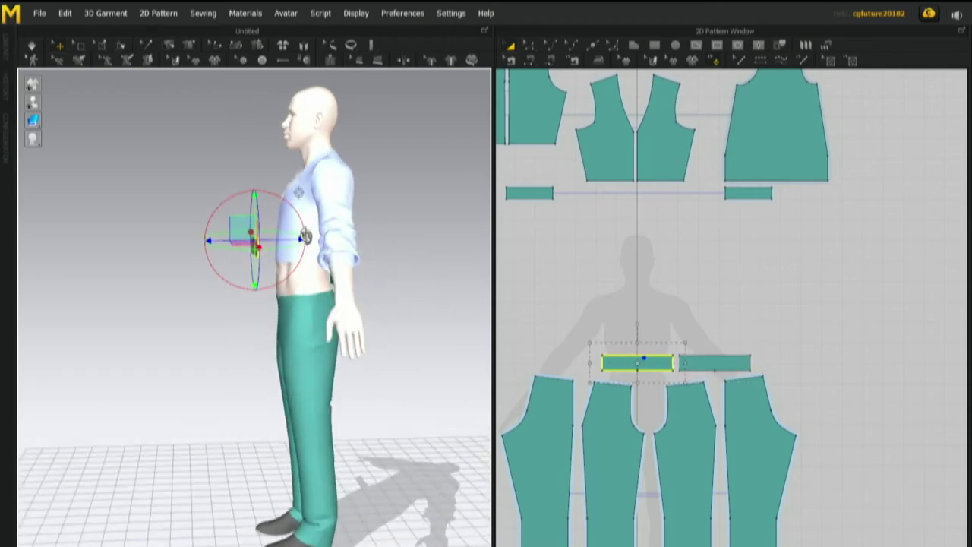
left_click_drag(239, 223, 255, 271)
right_click_drag(255, 271, 404, 281)
left_click_drag(336, 259, 350, 264)
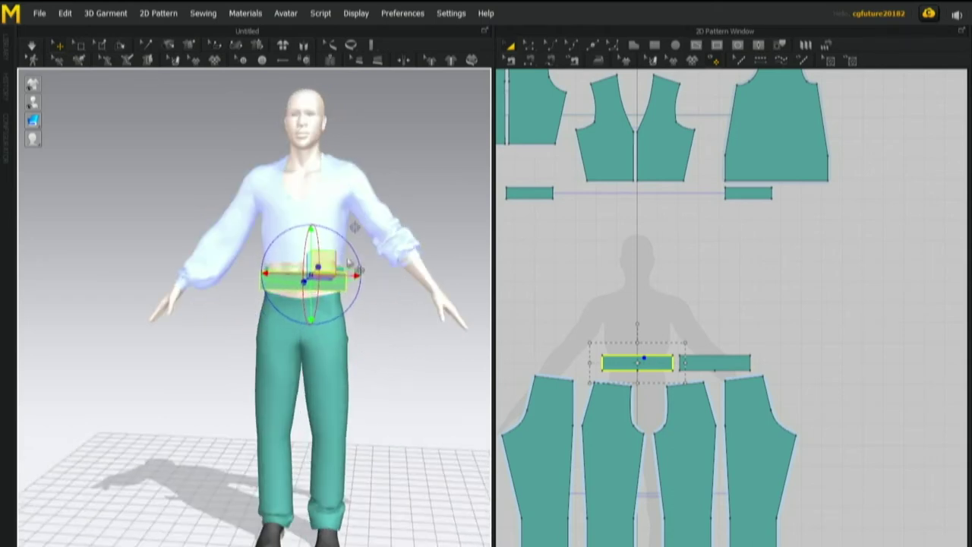
Sew the front and back waistband pieces together at both side edges and simulate them around the waist.
left_click(530, 60)
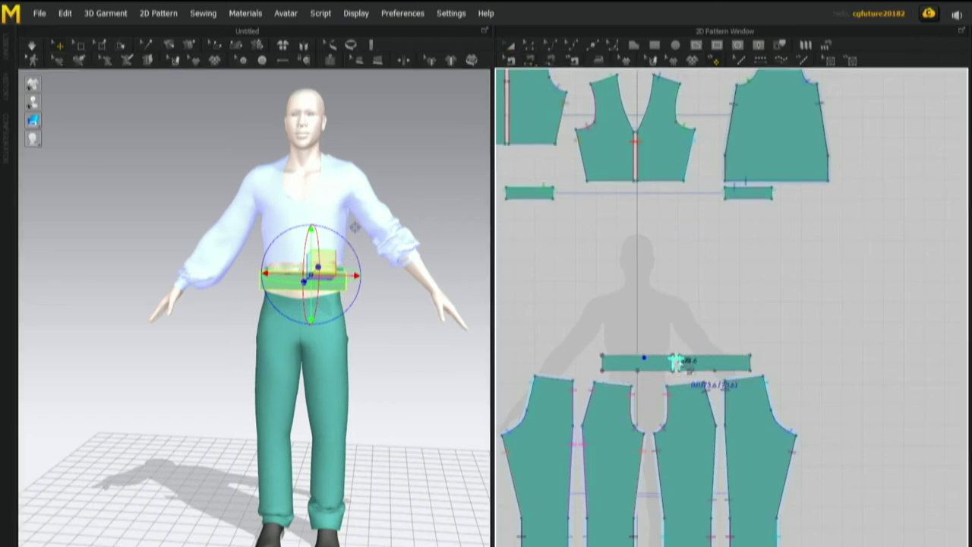
left_click(675, 363)
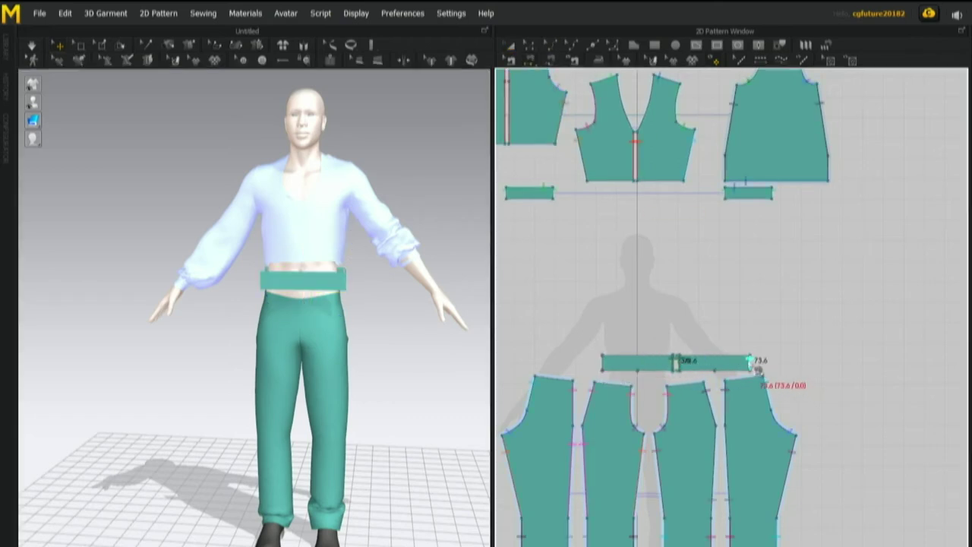
left_click(602, 357)
mouse_move(401, 304)
right_mouse_down()
mouse_move(314, 321)
mouse_move(401, 320)
right_mouse_up()
key("space")
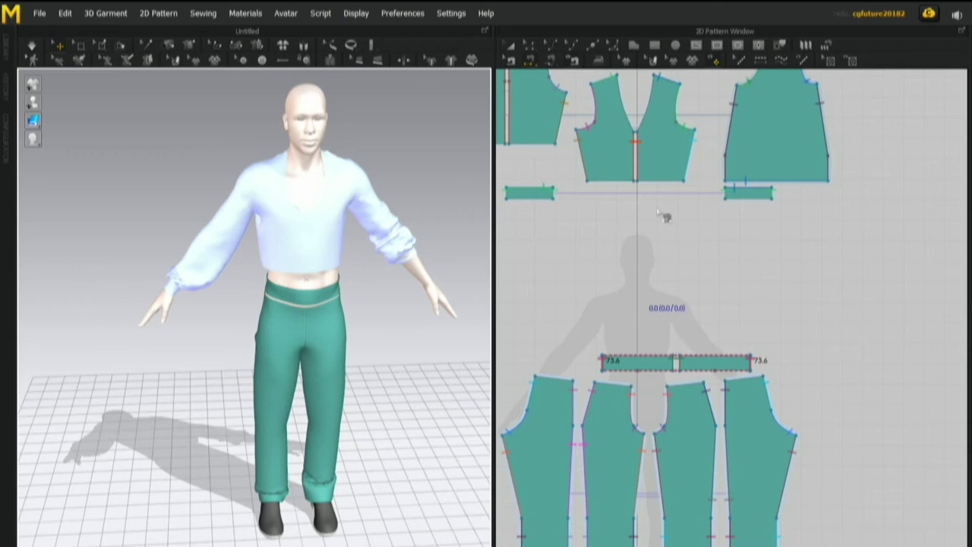
Sew the two halves of the front waistband's lower edge to the top edges of the front pants pieces.
left_click(675, 367)
left_click(641, 370)
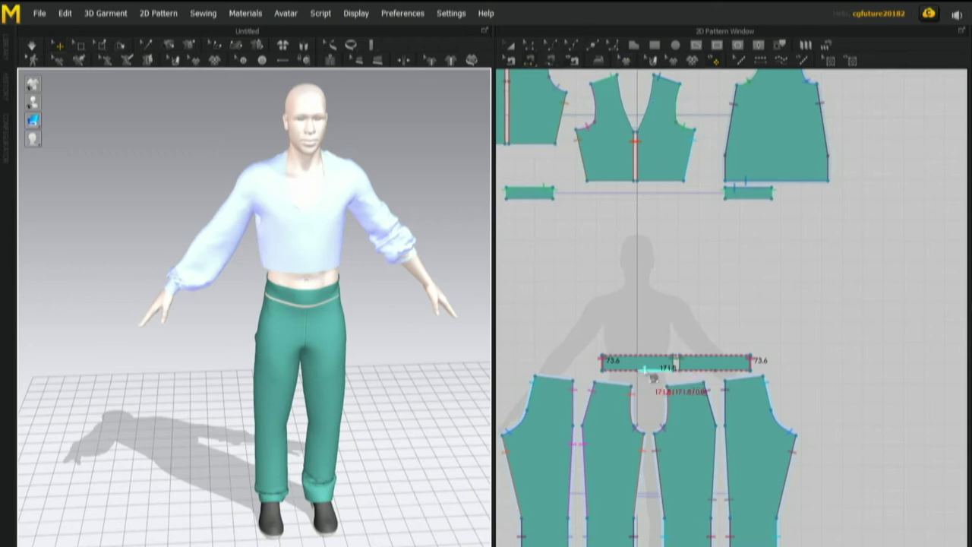
left_click(683, 395)
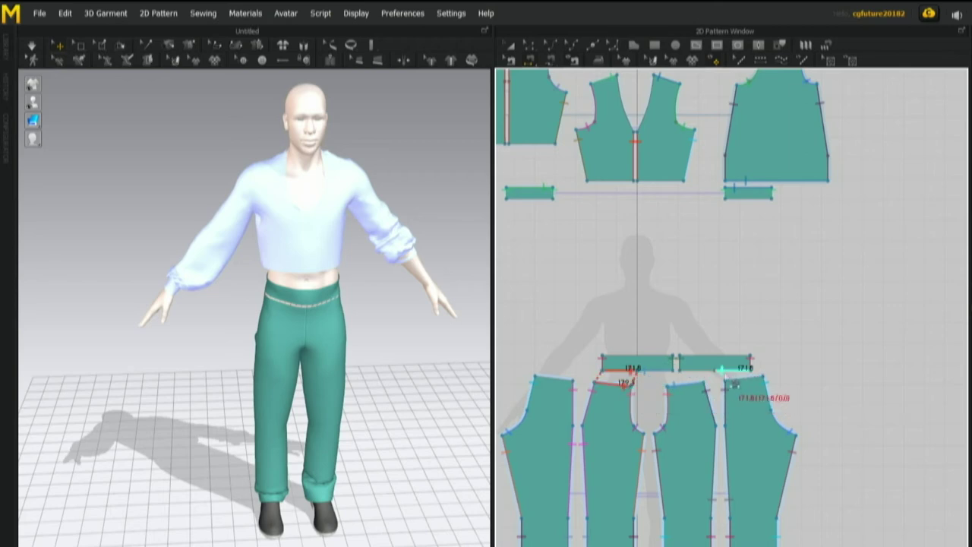
Try sewing the back waistband's outer half to the adjacent back piece and its inner half to the opposite one, and simulate.
left_click(727, 379)
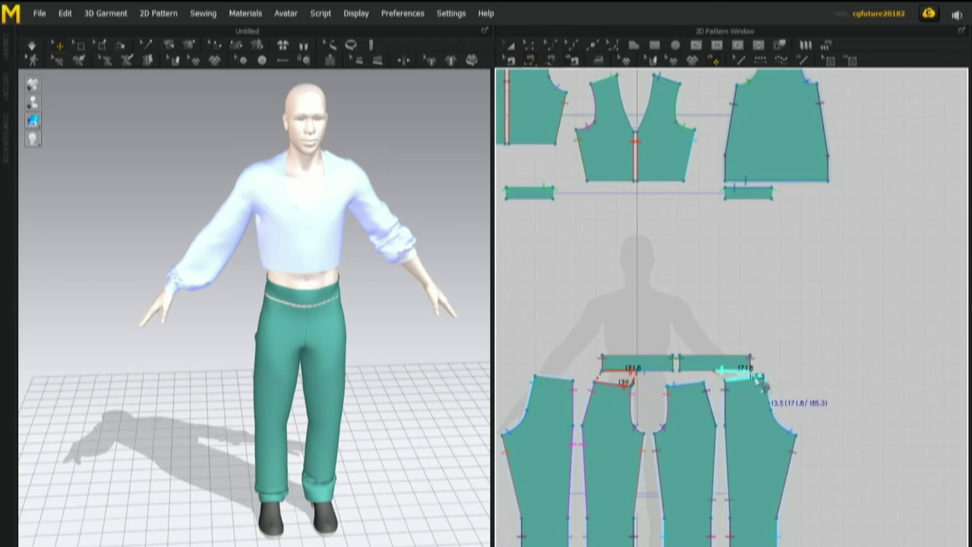
left_click(756, 380)
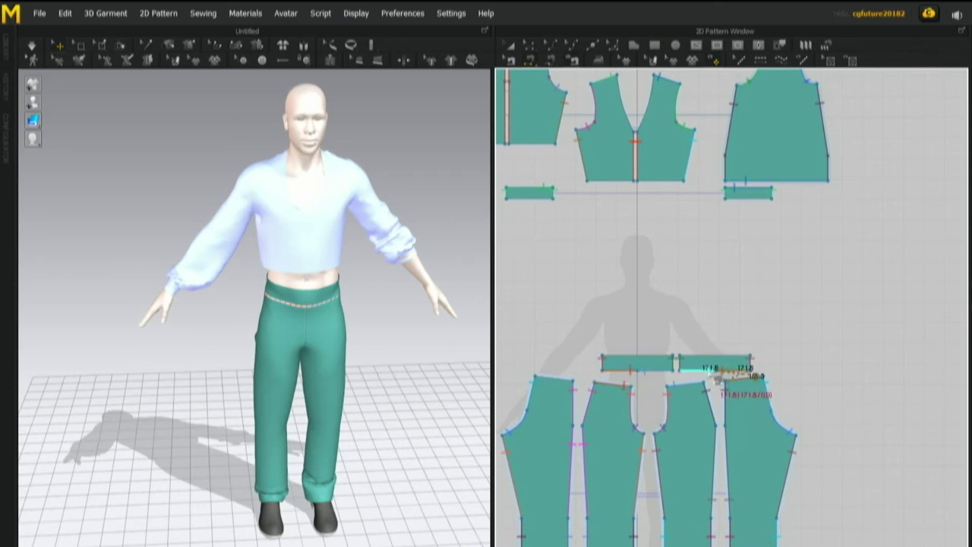
left_click(550, 385)
key("space")
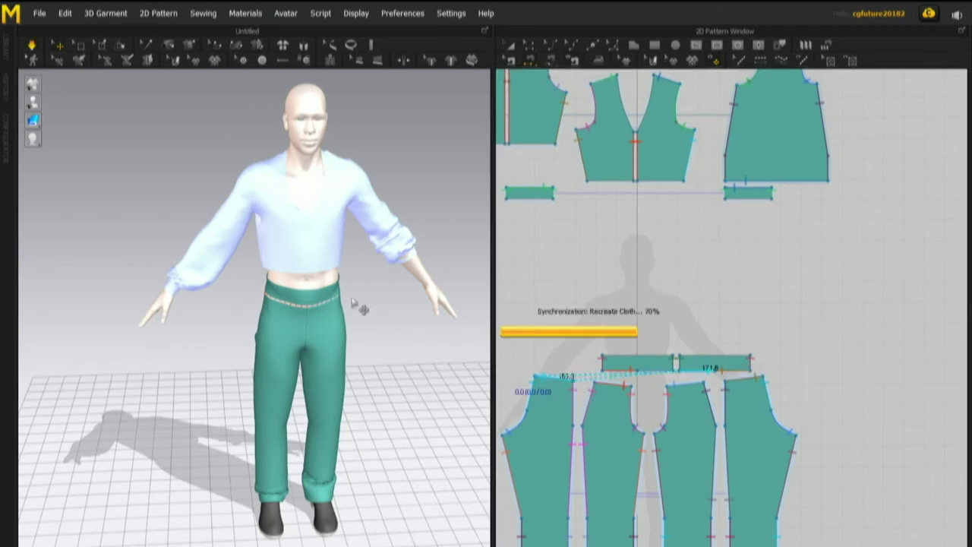
Inspect the waistband seam from behind and undo the back waistband's sewing to the pants.
right_click_drag(377, 340, 609, 321)
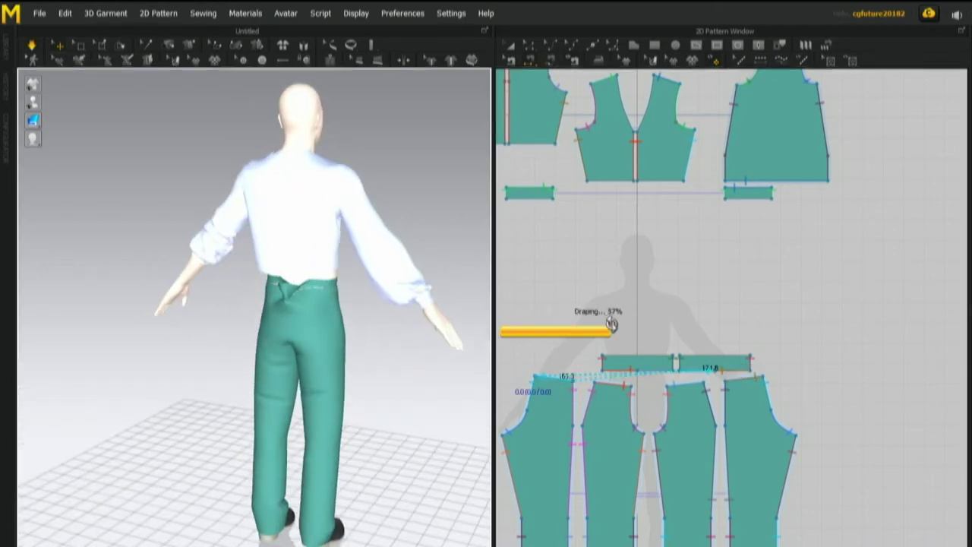
right_click_drag(351, 331, 396, 332)
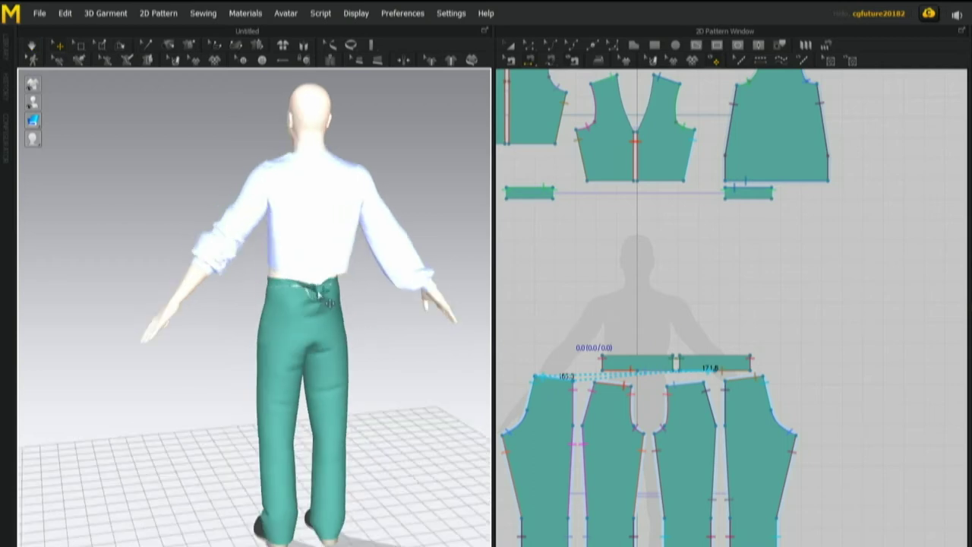
scroll(402, 330, "up", 3)
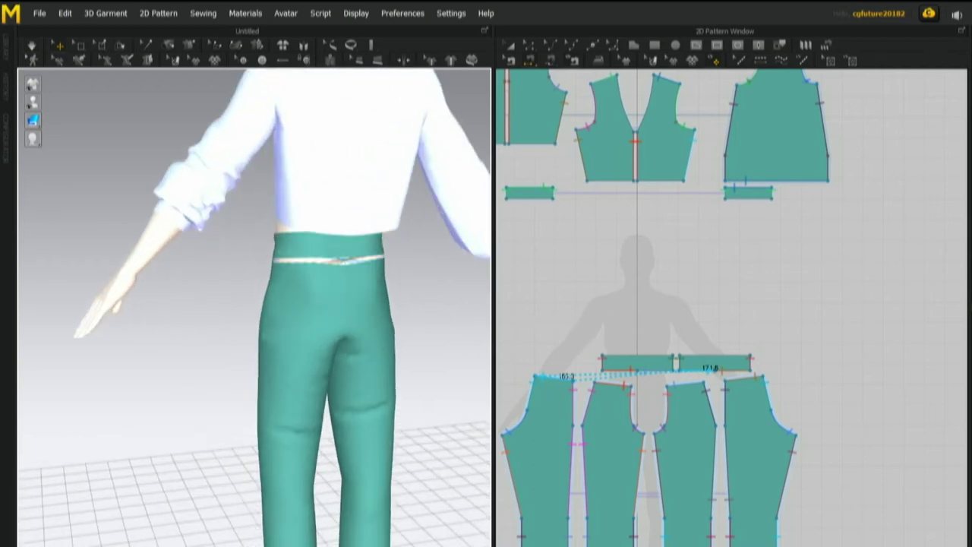
key("ctrl+z")
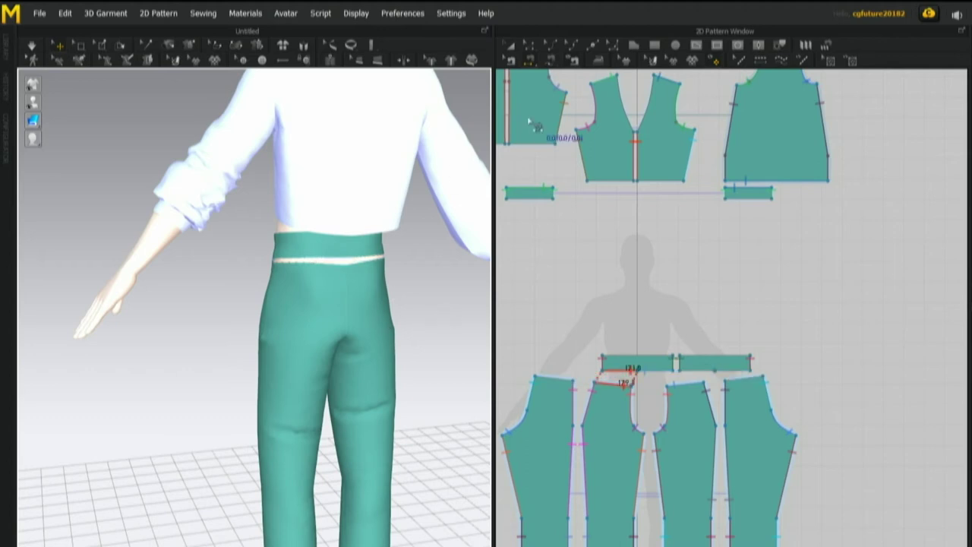
Sew the back waistband's inner half to the nearer back piece and its outer half to the farther one, and simulate.
left_click(533, 63)
left_click(713, 370)
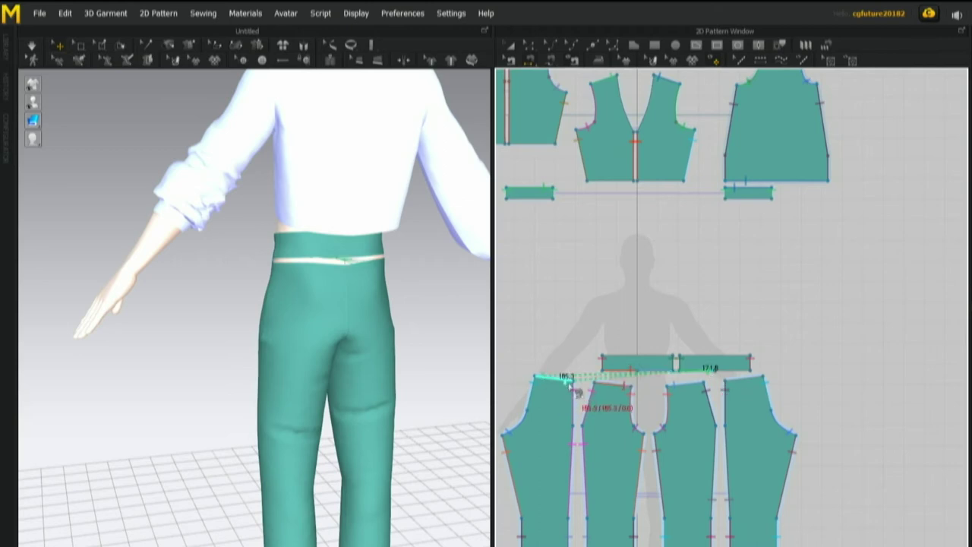
key("ctrl+z")
left_click(706, 371)
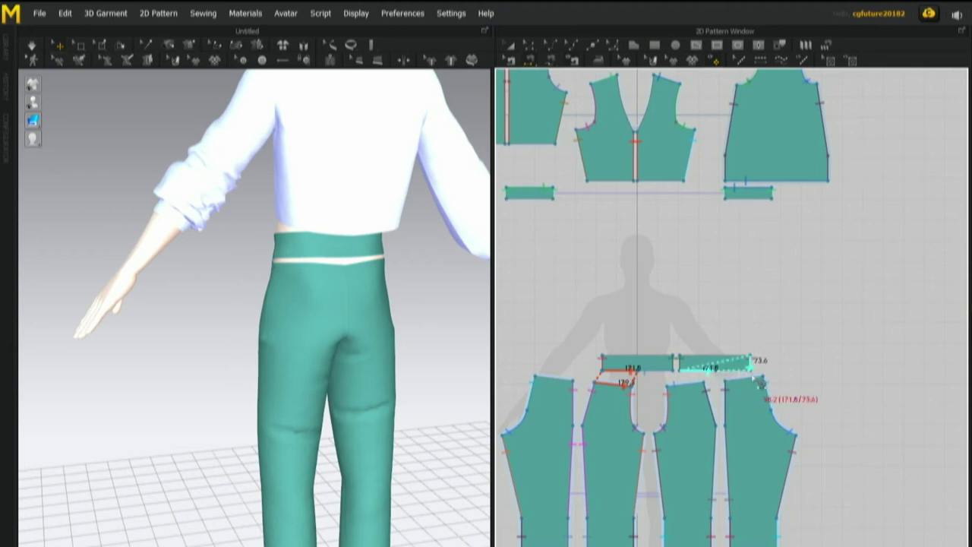
left_click(757, 378)
left_click(722, 372)
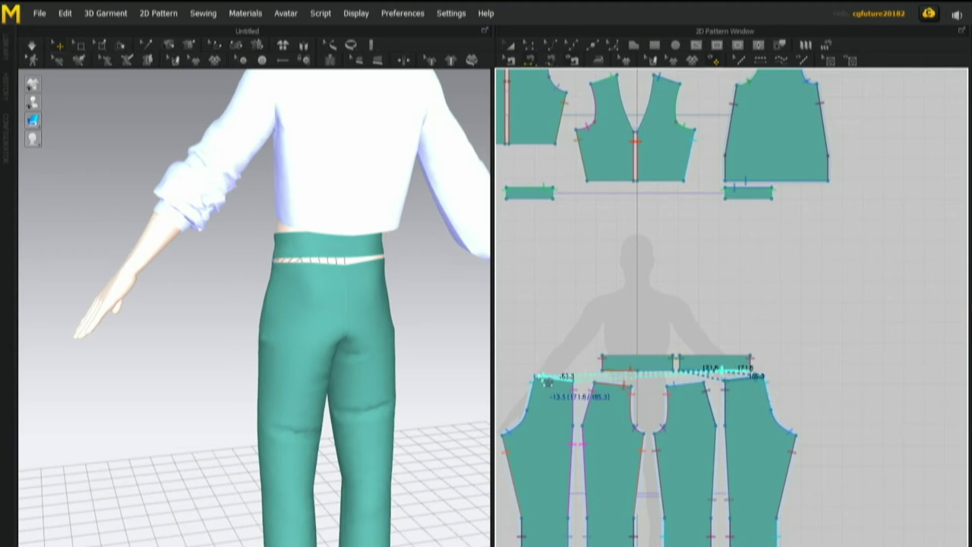
left_click(548, 377)
key("space")
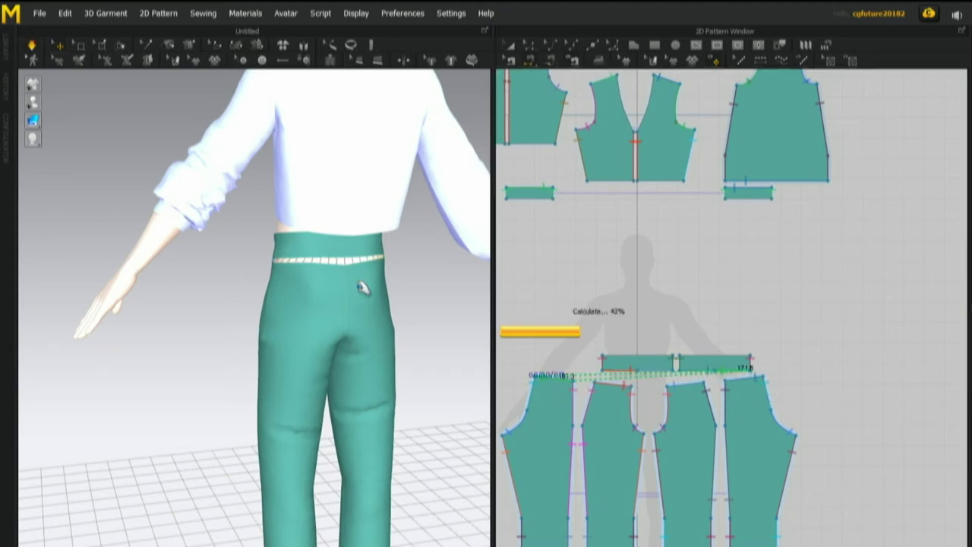
Check the simulated waistband from the front and side, and pull its front centre upward.
right_click_drag(336, 314, 312, 257)
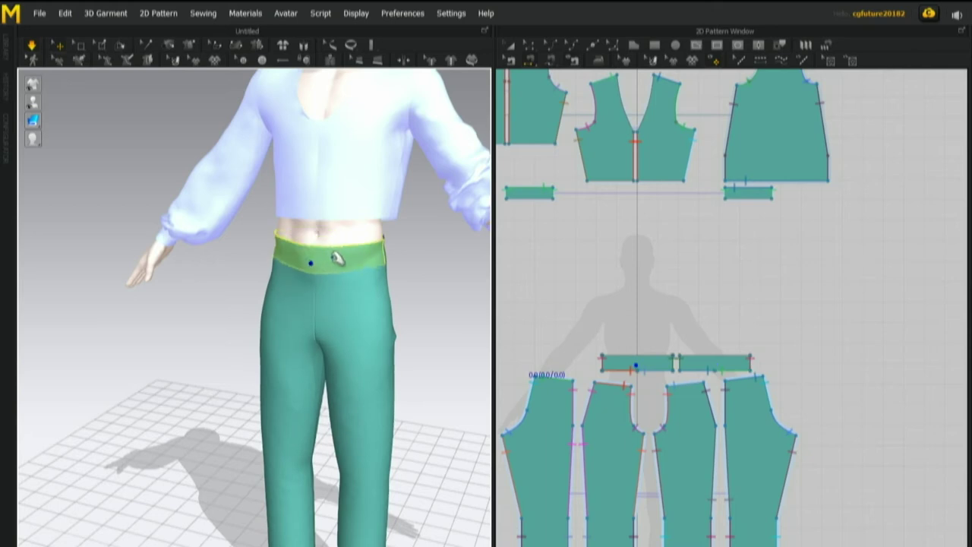
right_click_drag(333, 228, 331, 253)
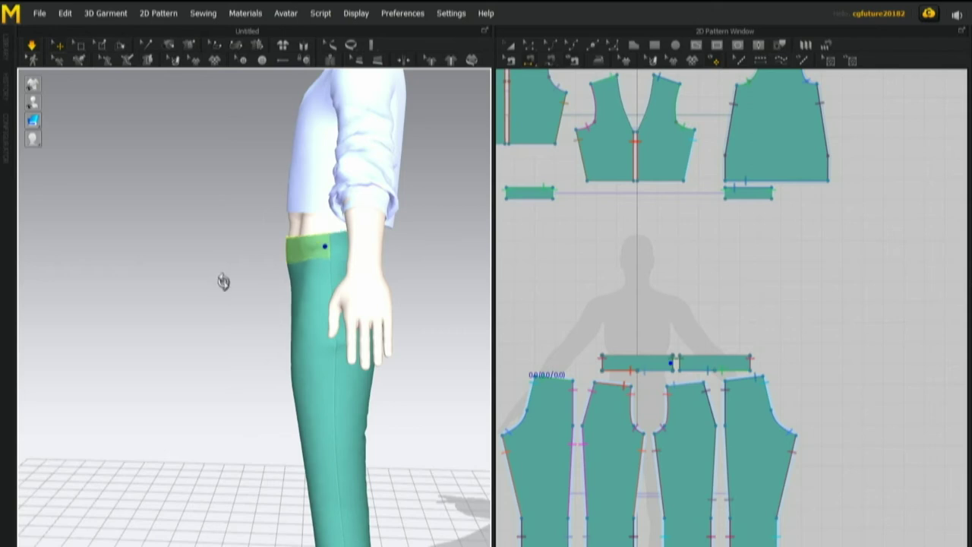
right_click_drag(223, 280, 375, 278)
left_click_drag(343, 256, 350, 216)
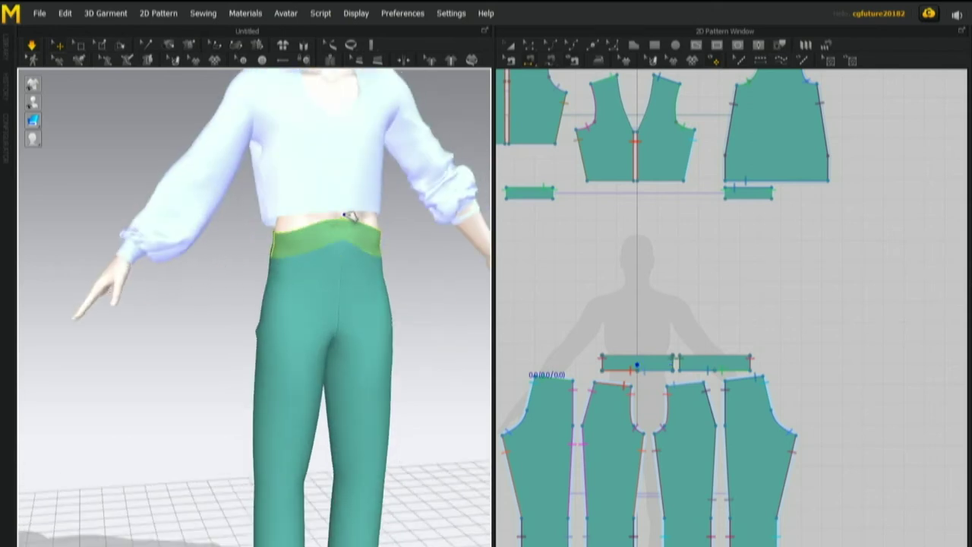
Tug the fabric at the centre-back waist seam and the front crotch to settle the simulated pants.
right_click_drag(234, 266, 380, 274)
left_click(316, 273)
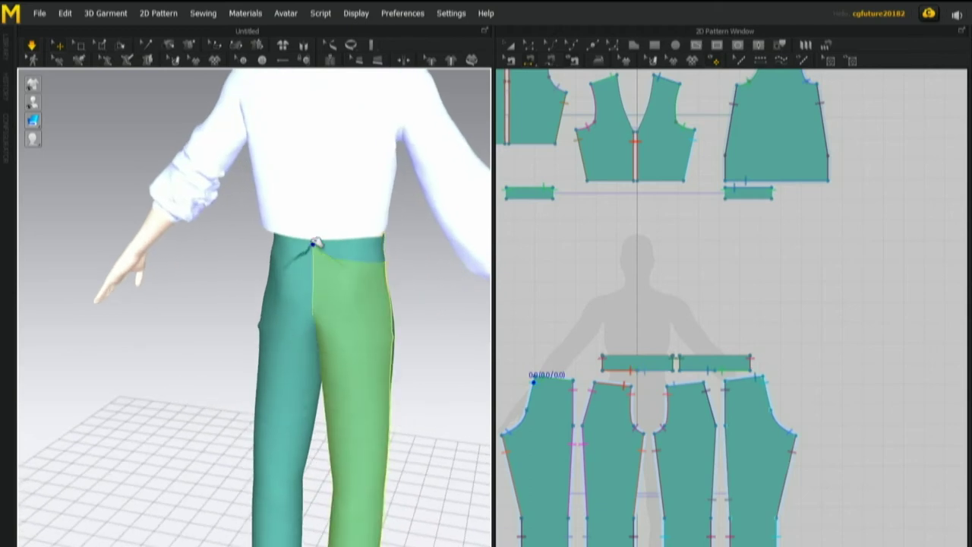
left_click(319, 250)
right_click_drag(410, 311, 334, 336)
left_click(331, 328)
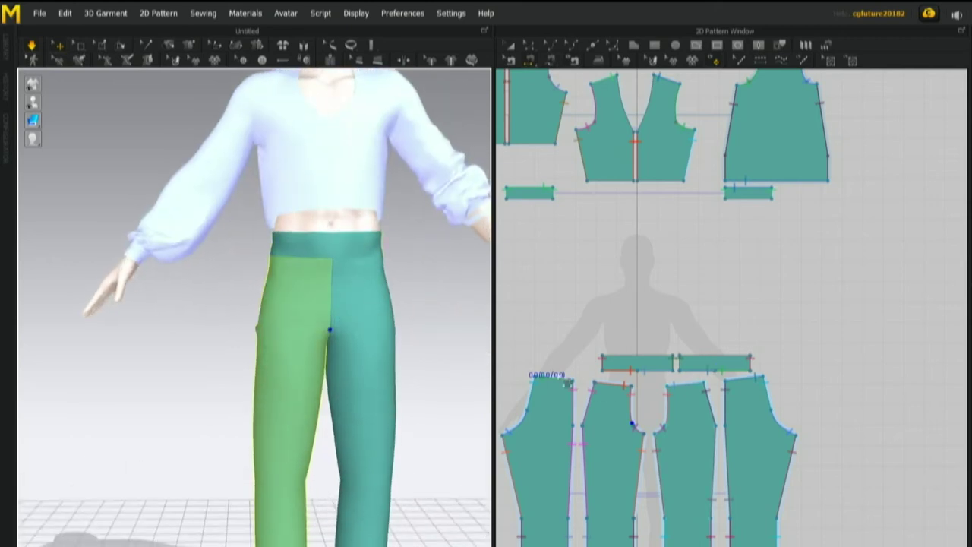
scroll(596, 372, "up", 3)
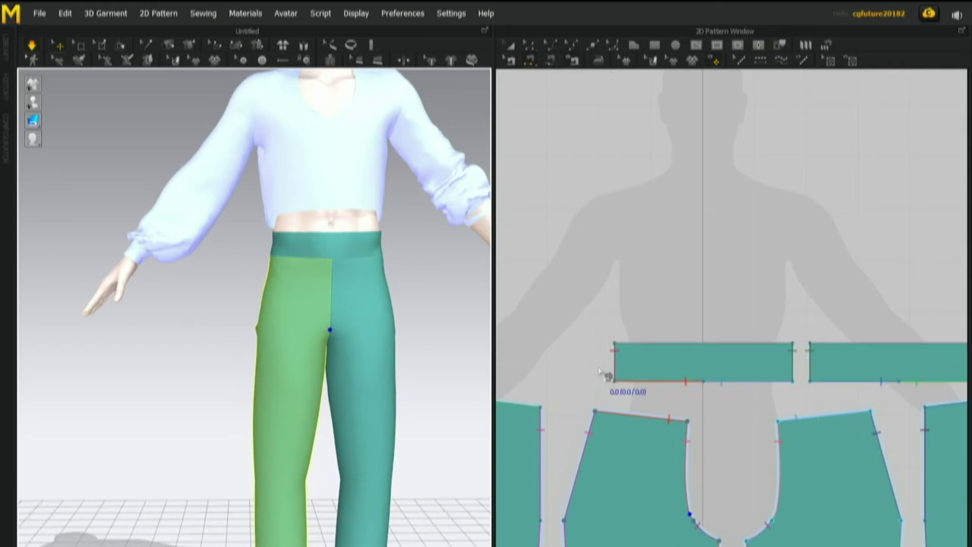
Lower the upper edges of both waistband pieces together, reducing the bands to about half their height.
left_click(527, 47)
left_click(742, 344)
left_click(883, 345, "shift")
left_click_drag(881, 346, 885, 365)
Simulate the narrowed waistband and tug the fabric at the front waist and centre back to settle it.
left_click(31, 45)
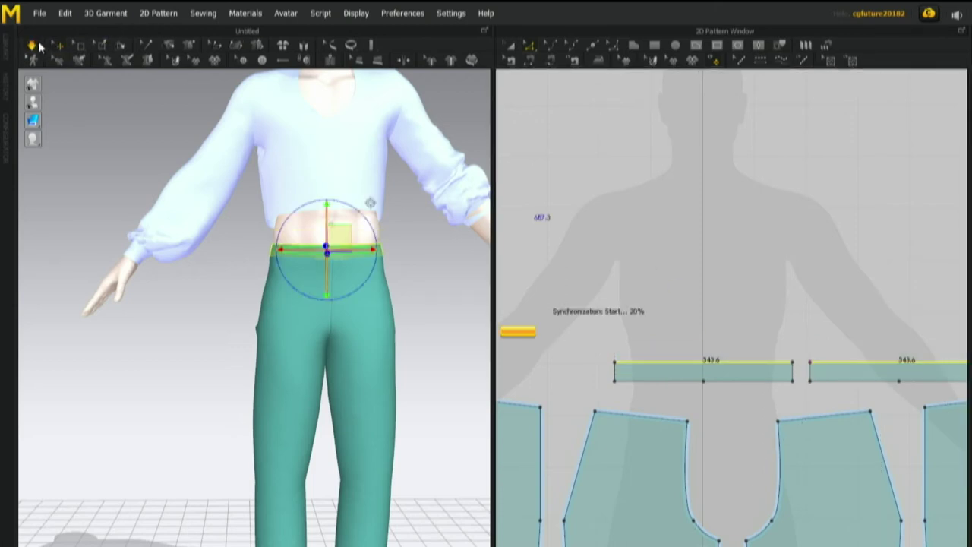
left_click(346, 260)
mouse_move(322, 279)
right_mouse_down()
mouse_move(234, 306)
mouse_move(386, 299)
mouse_move(315, 271)
right_mouse_up()
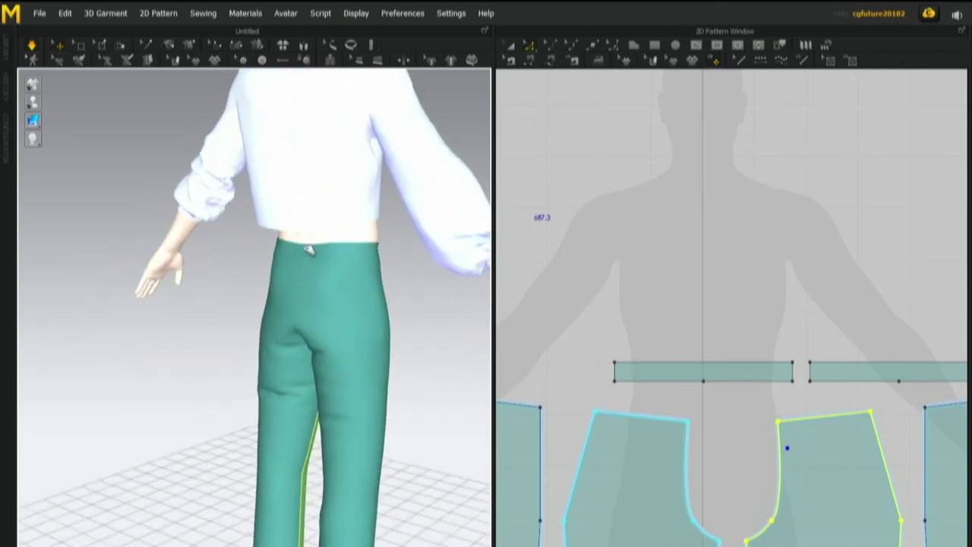
left_click(309, 250)
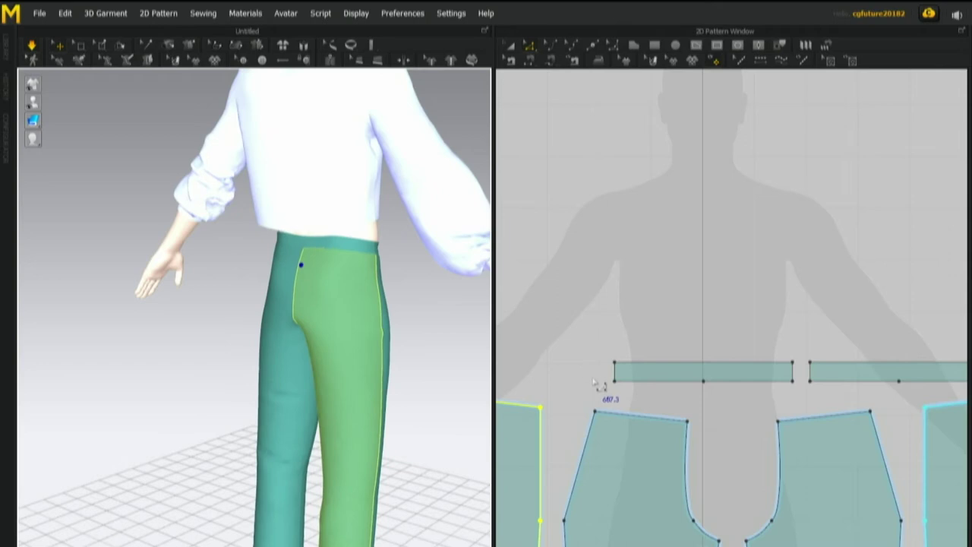
Lower the waist edges of the front and back pants pieces together by the same distance on both sides.
scroll(594, 382, "down", 3)
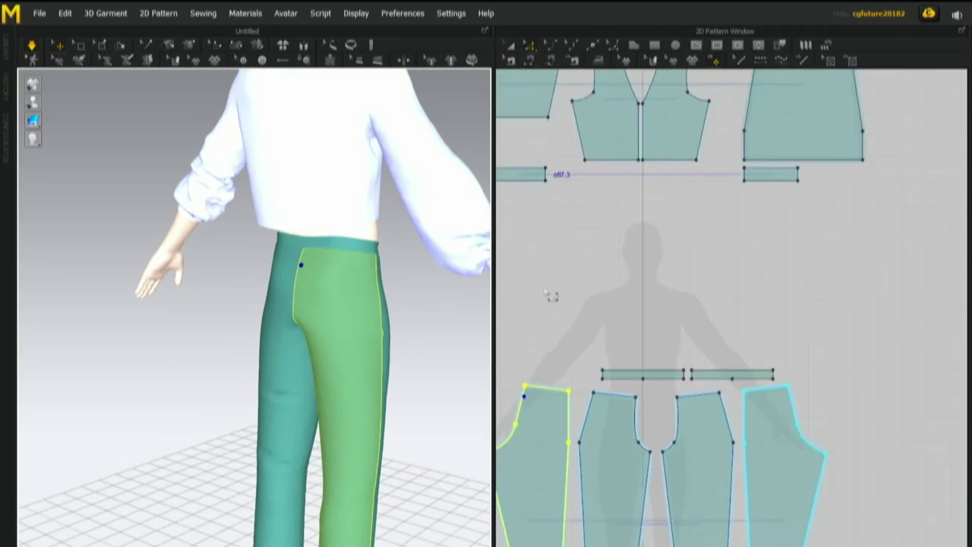
left_click(560, 365)
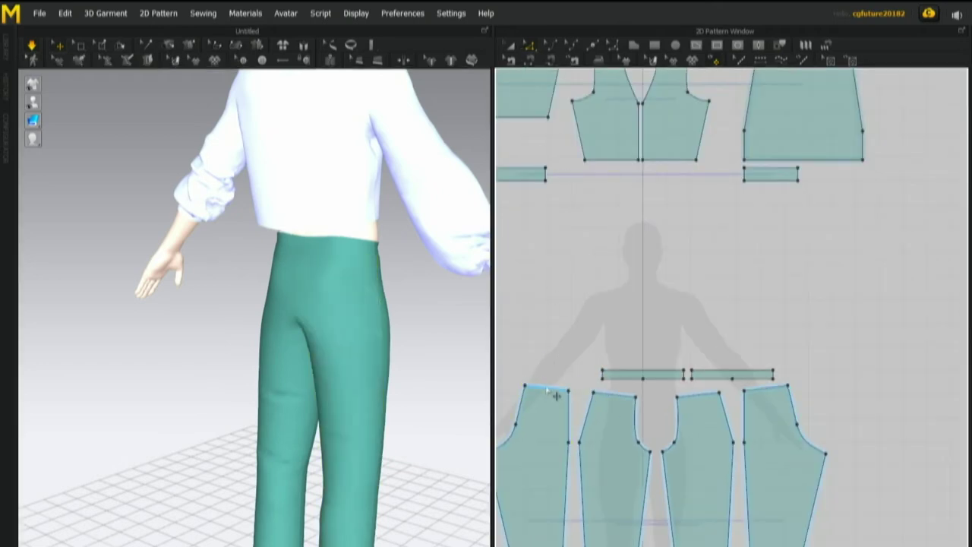
left_click(617, 404)
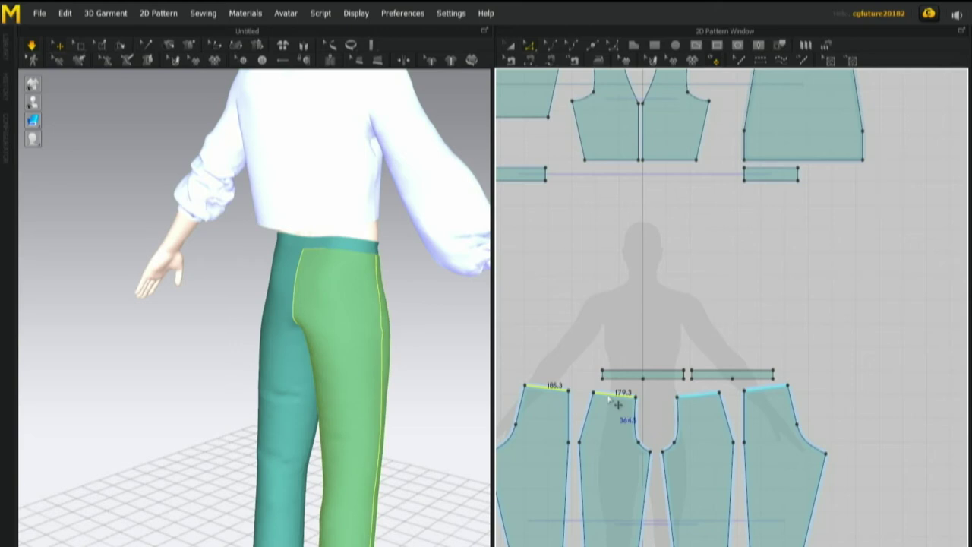
left_click_drag(607, 394, 606, 407)
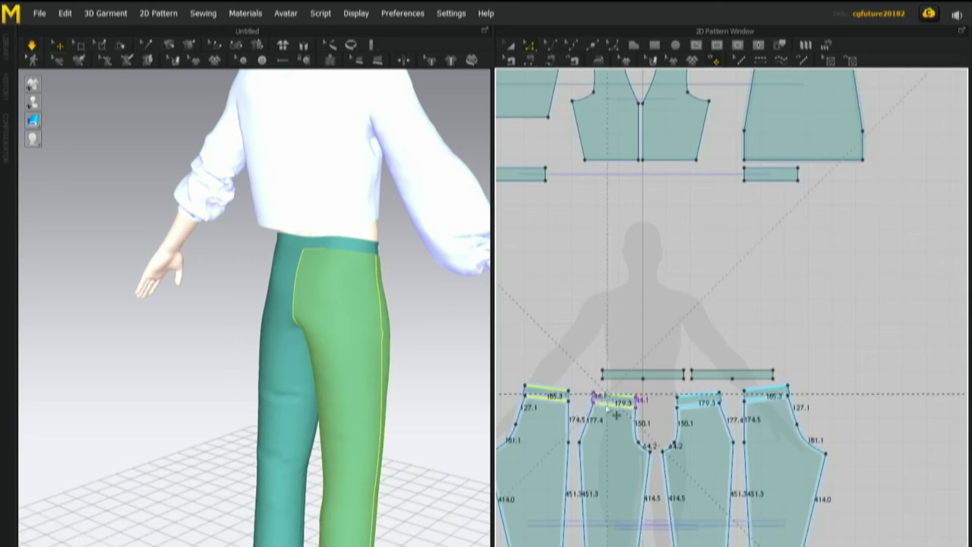
key("Return")
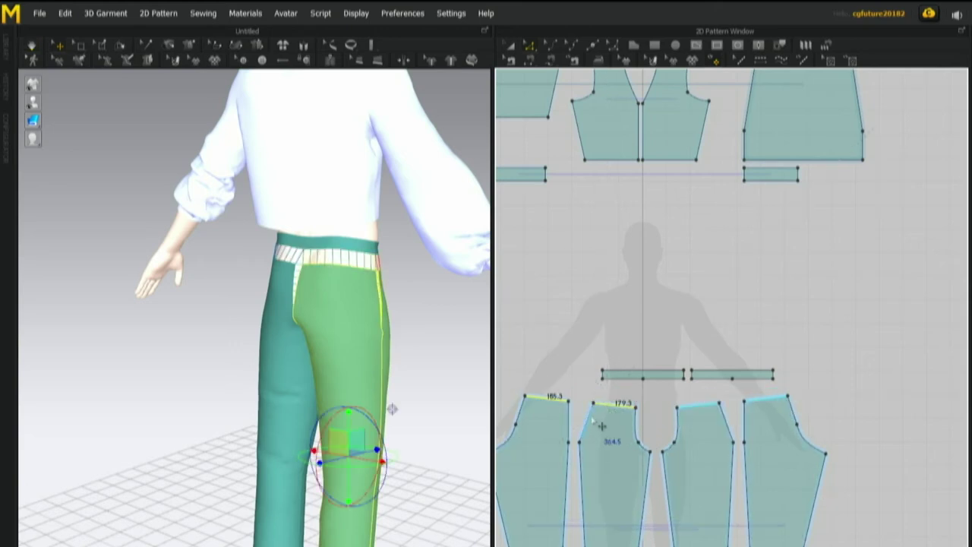
Move the front piece's outer waist corner outward and set its upper side edge to 174.5, matching the adjoining back piece.
left_click_drag(593, 403, 589, 401)
left_click(574, 429)
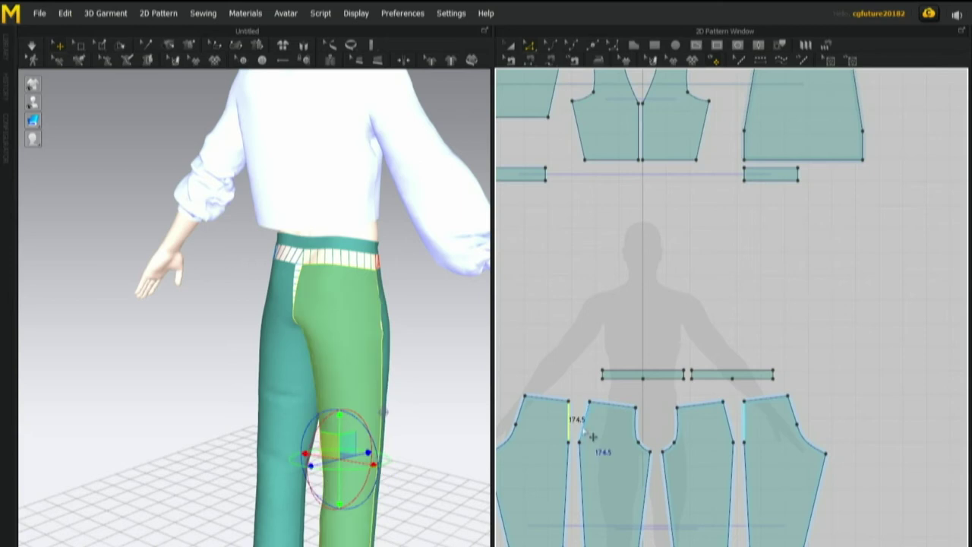
left_click(591, 410)
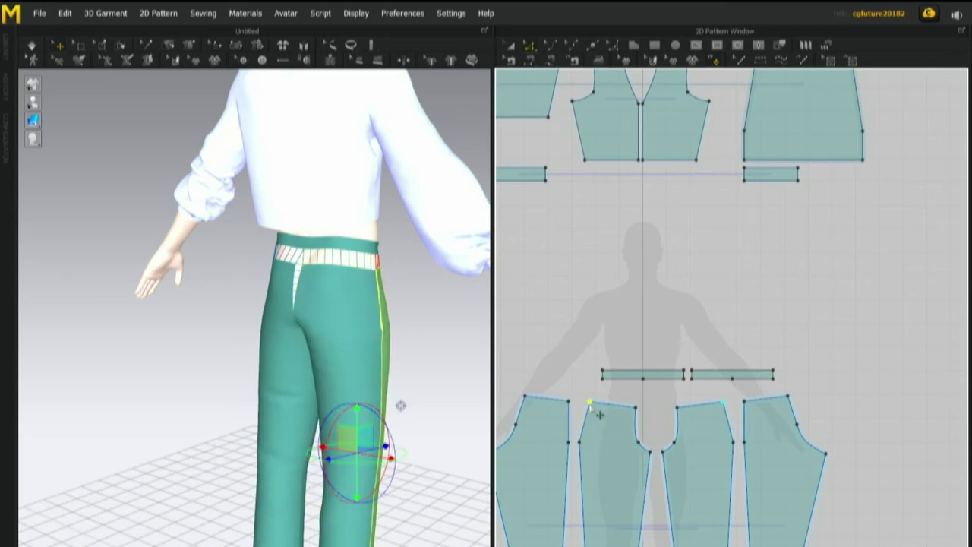
left_click(598, 415)
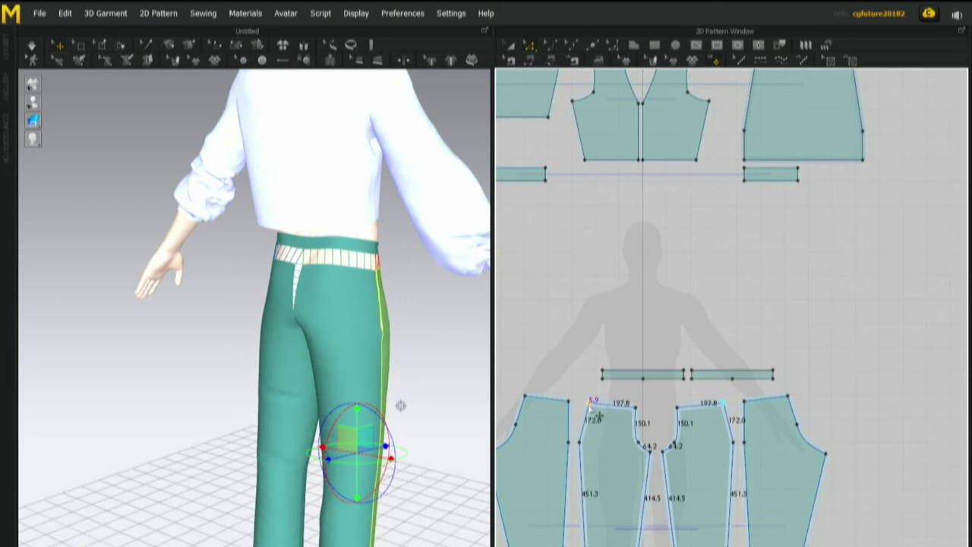
scroll(597, 418, "up", 5)
left_click_drag(587, 384, 587, 381)
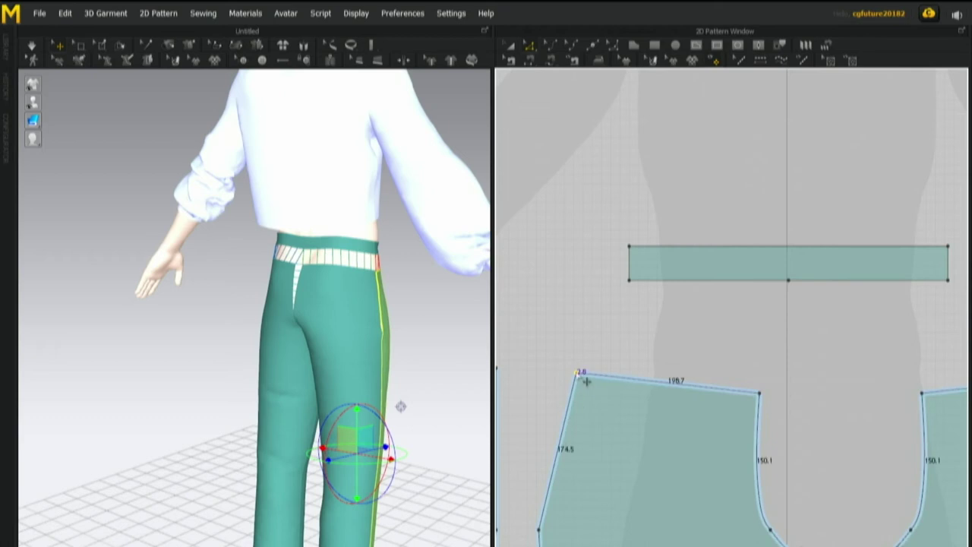
Simulate the lowered-rise pants and pull the waist fabric upward along the front, sides and back to settle the fit.
scroll(587, 382, "down", 7)
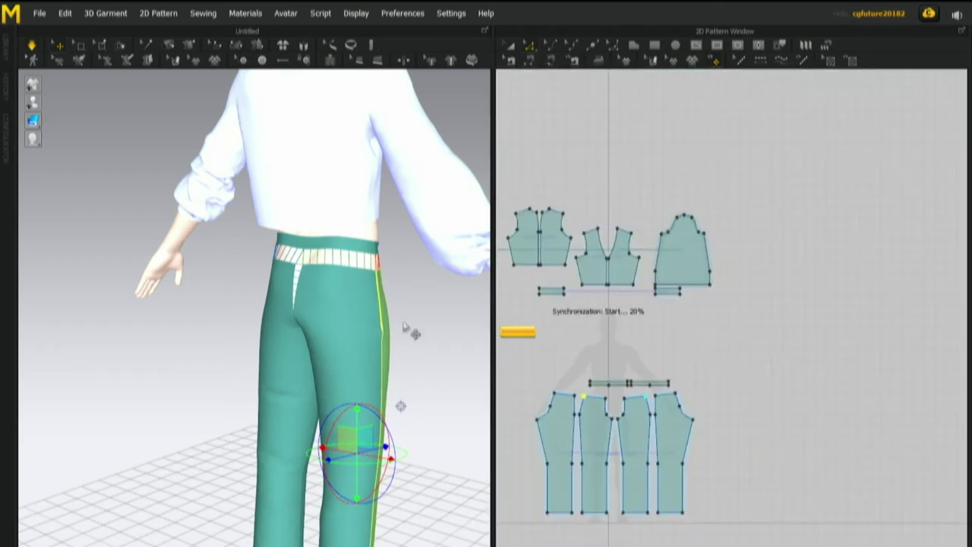
right_click_drag(413, 336, 315, 267)
left_click(282, 261)
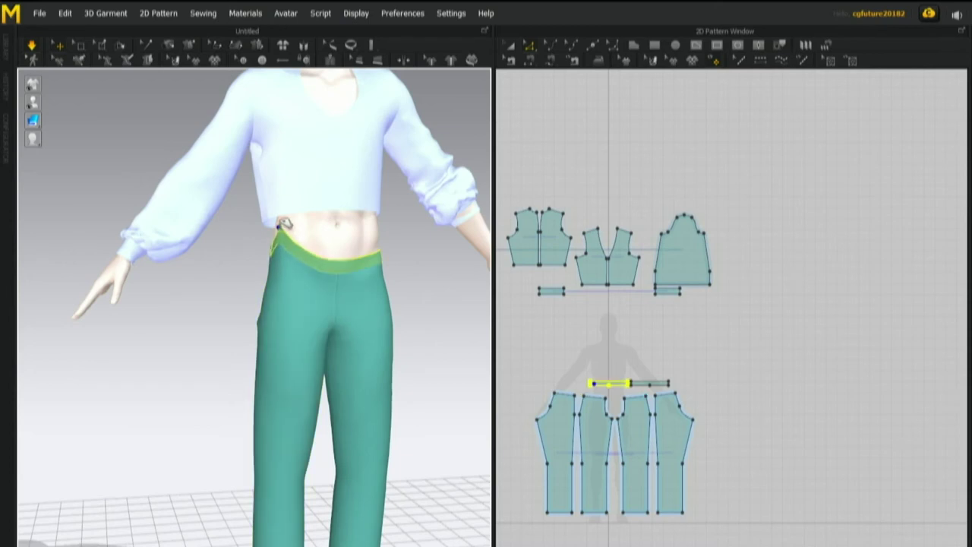
left_click(381, 258)
right_click_drag(404, 304, 199, 287)
left_click(351, 258)
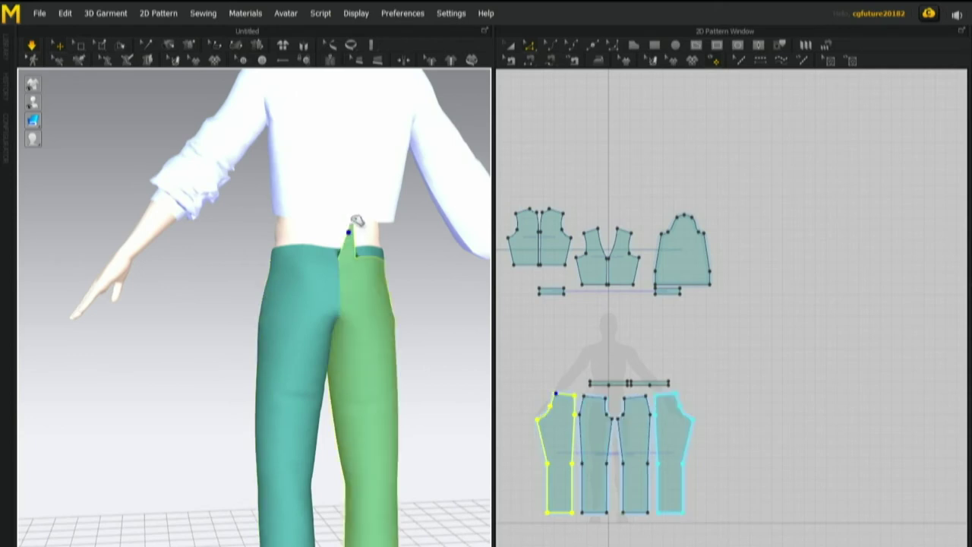
left_click(312, 256)
right_click_drag(414, 345, 377, 322)
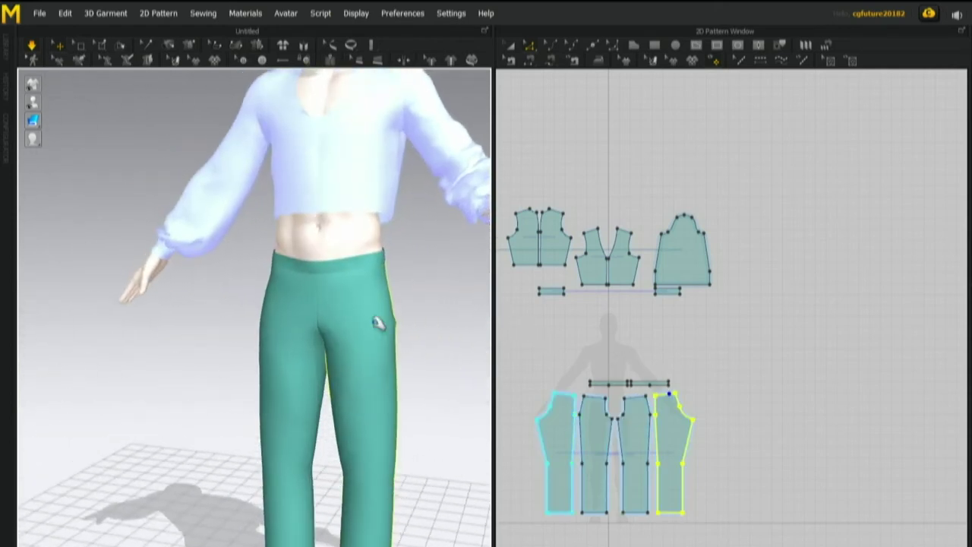
Curve the front piece's upper side edge slightly outward near the hip, bringing its length to about 175.2.
scroll(591, 433, "up", 5)
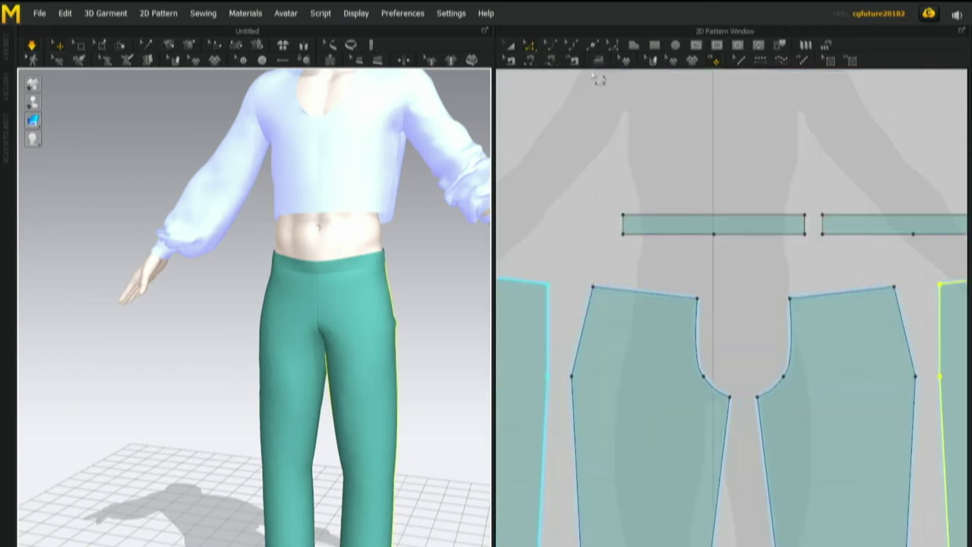
left_click(586, 46)
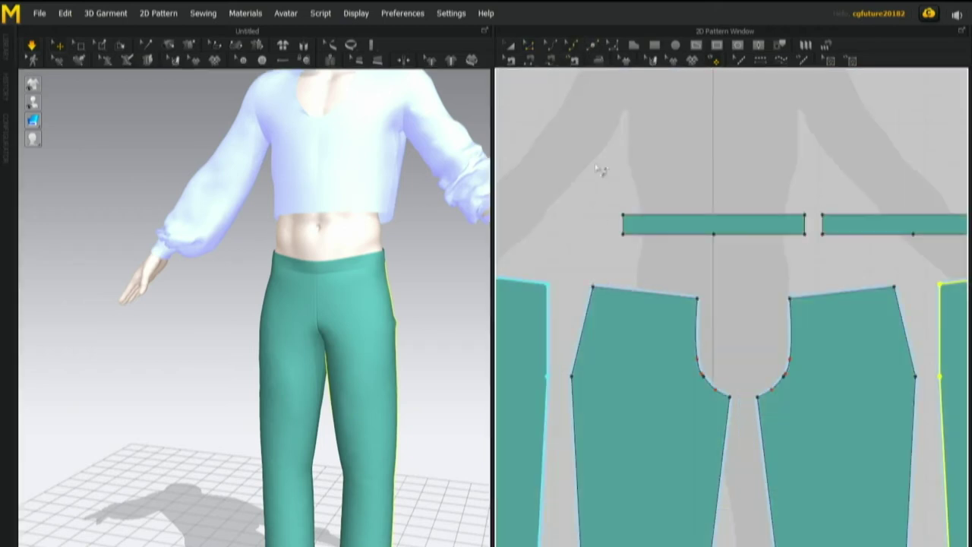
left_click(577, 368)
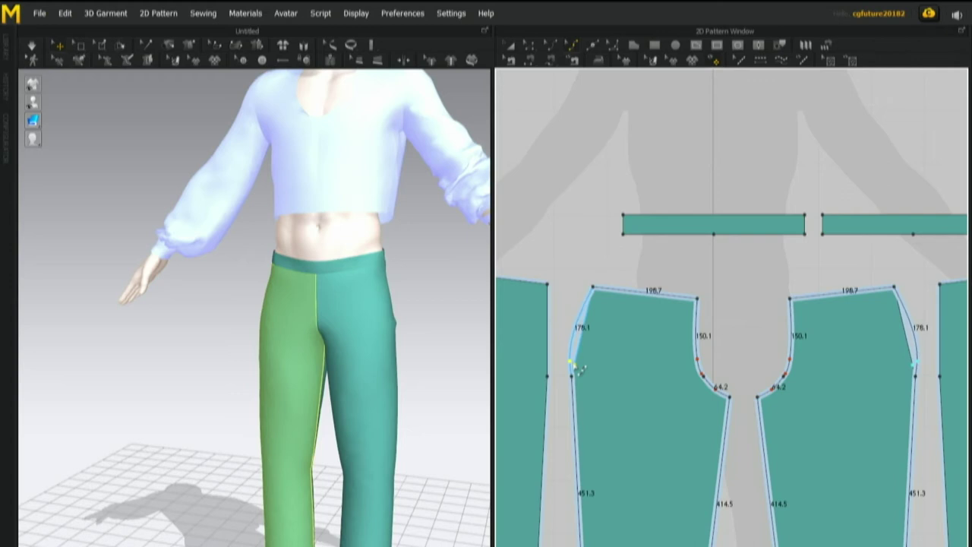
scroll(579, 376, "up", 5)
right_click_drag(579, 377, 736, 417)
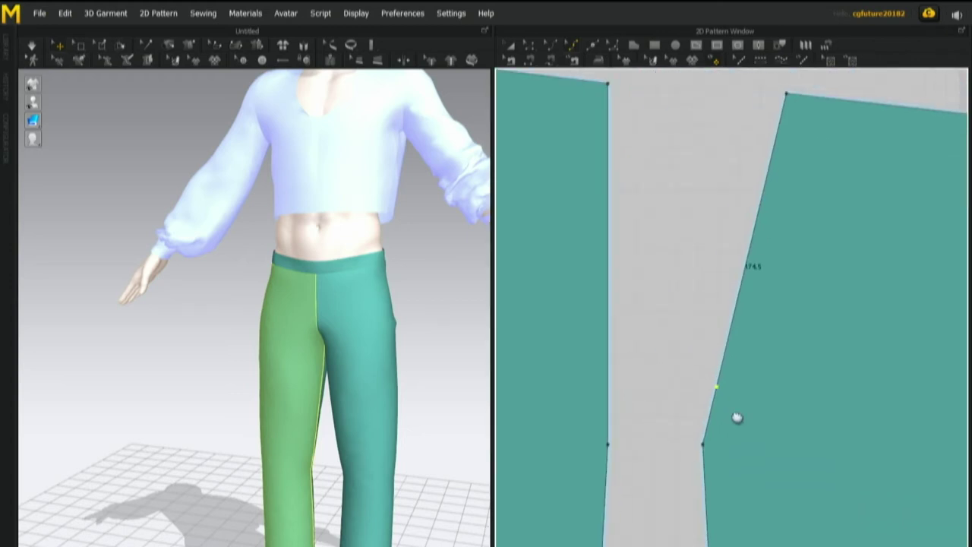
left_click_drag(717, 390, 708, 389)
scroll(714, 393, "down", 5)
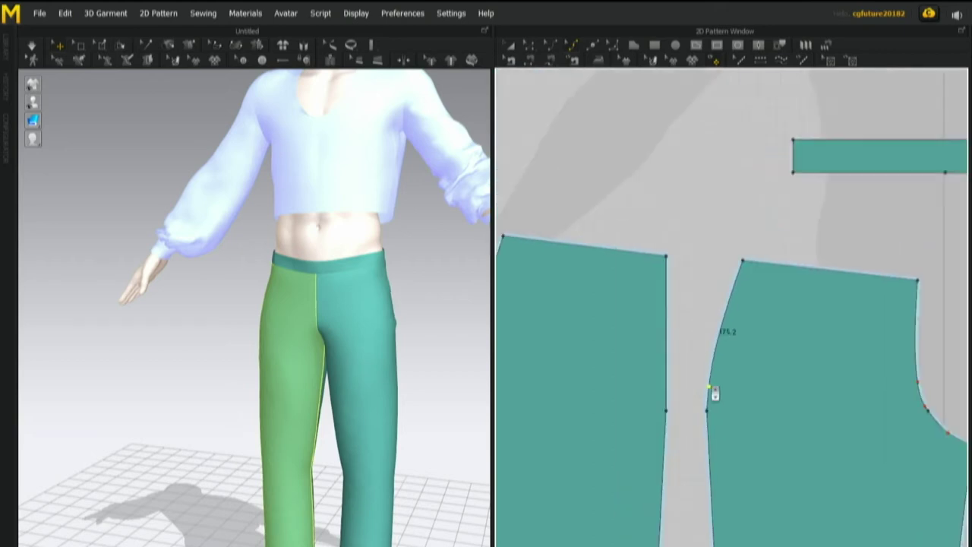
Curve the back trouser panel's upper side seam slightly outward near the hip to about 175 mm long, and simulate the fit.
scroll(709, 397, "up", 3)
left_click_drag(663, 370, 668, 378)
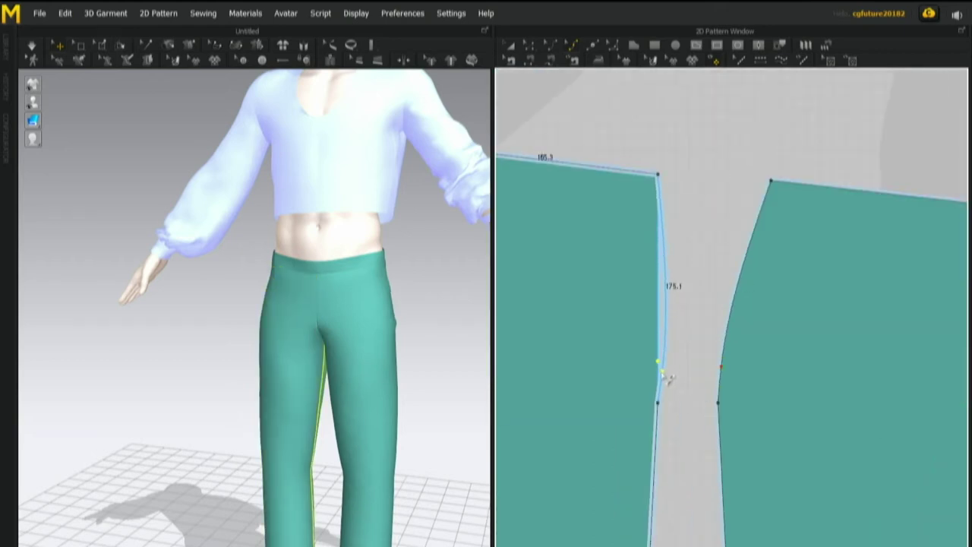
scroll(666, 378, "up", 4)
left_click_drag(650, 354, 658, 366)
scroll(665, 380, "down", 5)
right_click_drag(455, 366, 351, 355)
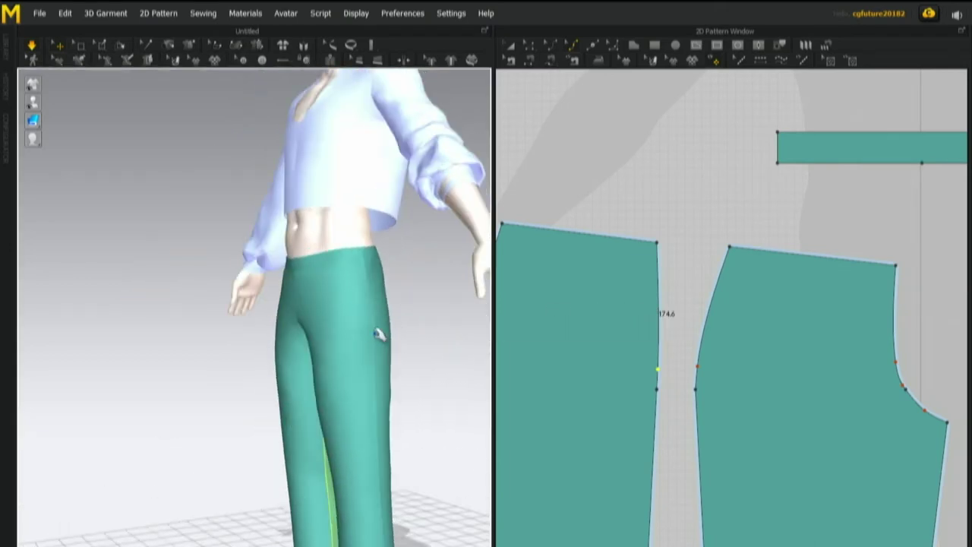
Add a gentle curve to the front panel's side seam just below the hip point to smooth the transition.
scroll(685, 376, "up", 3)
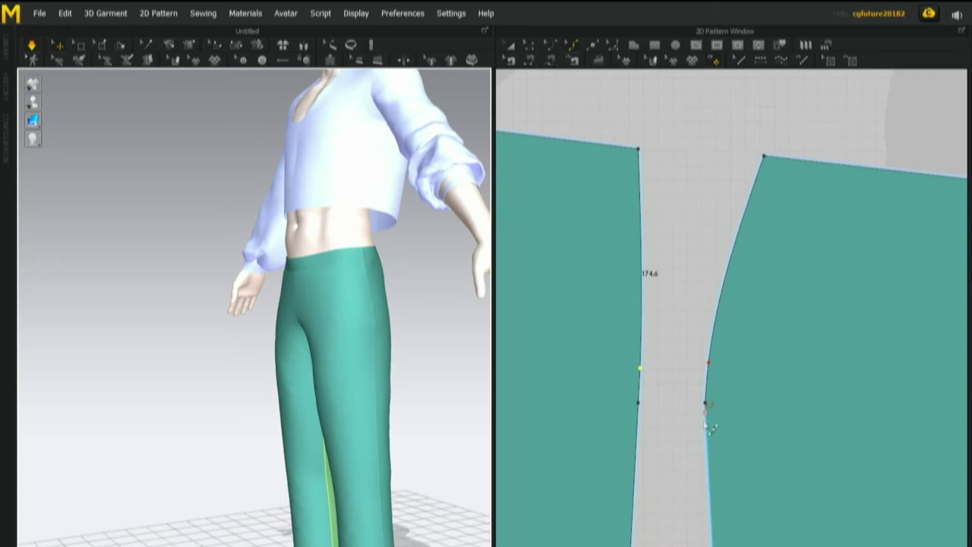
left_click(707, 430)
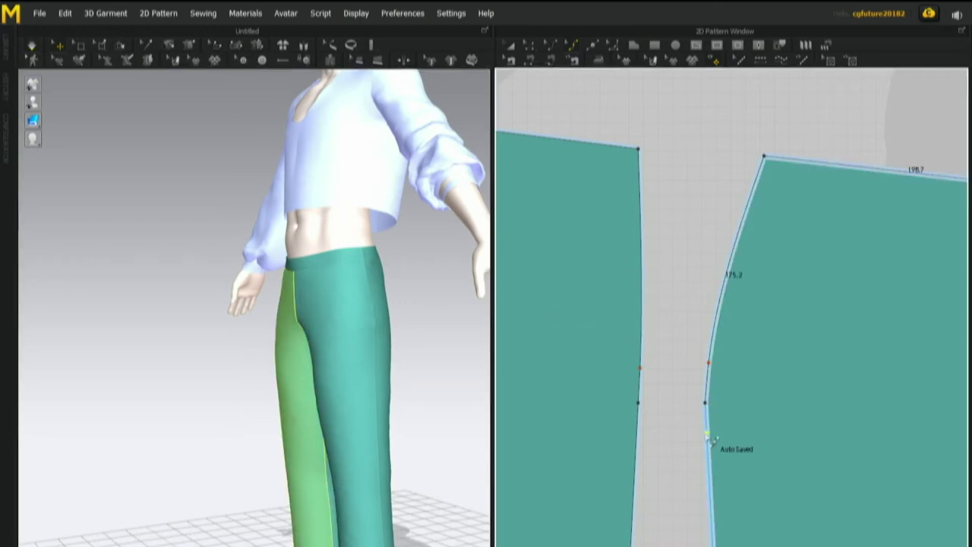
scroll(709, 441, "up", 4)
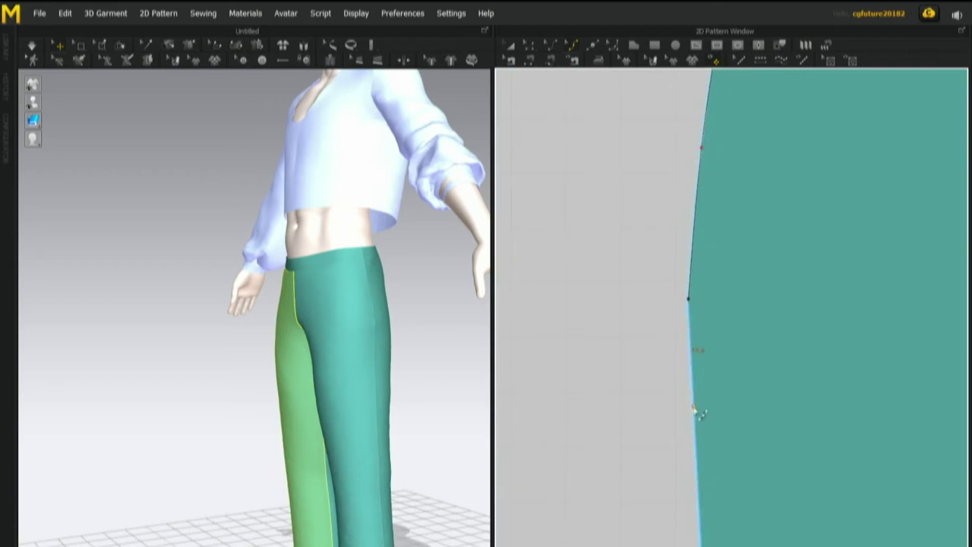
scroll(702, 423, "down", 6)
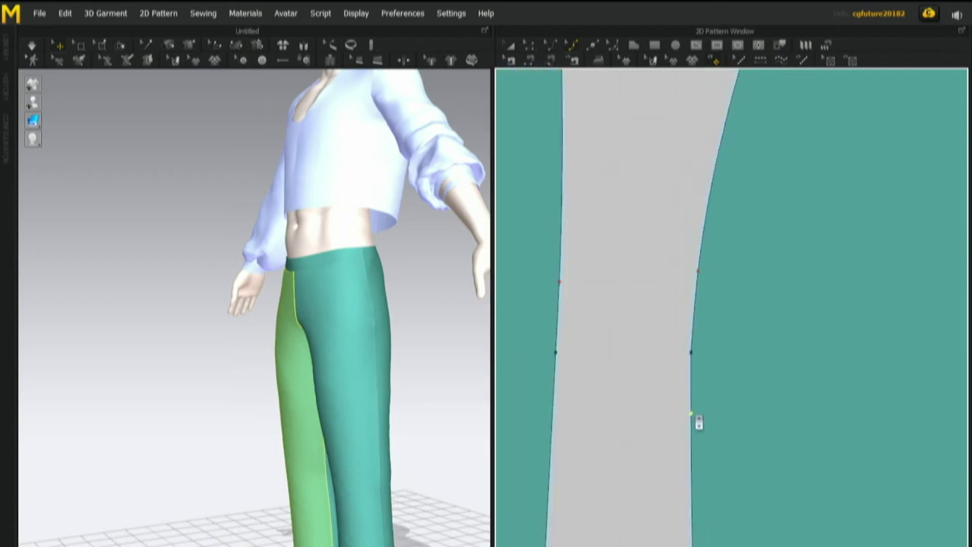
Curve the front panel's thigh side seam just above the knee, about 452 mm long, and simulate the trousers.
scroll(704, 440, "up", 8)
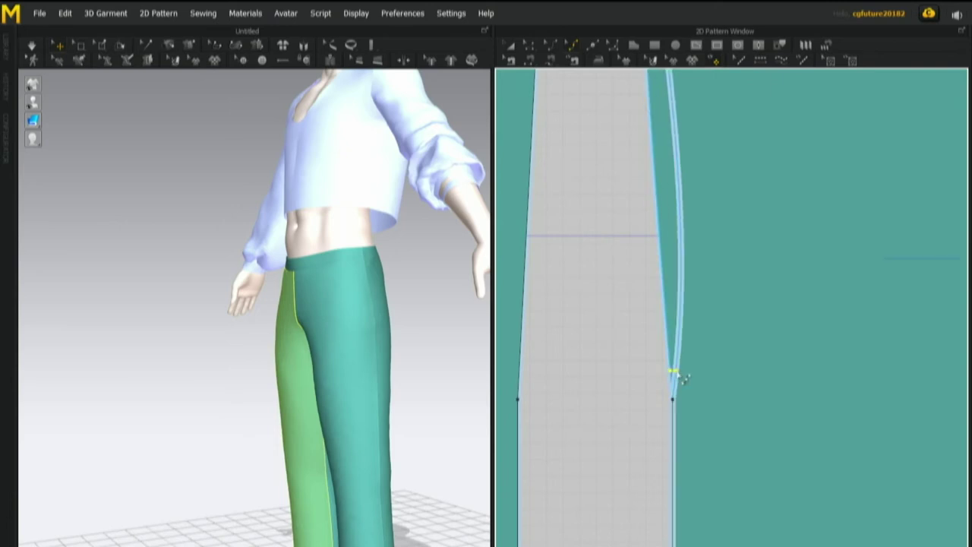
mouse_move(674, 361)
left_mouse_down()
mouse_move(673, 347)
mouse_move(683, 354)
left_mouse_up()
scroll(684, 353, "down", 6)
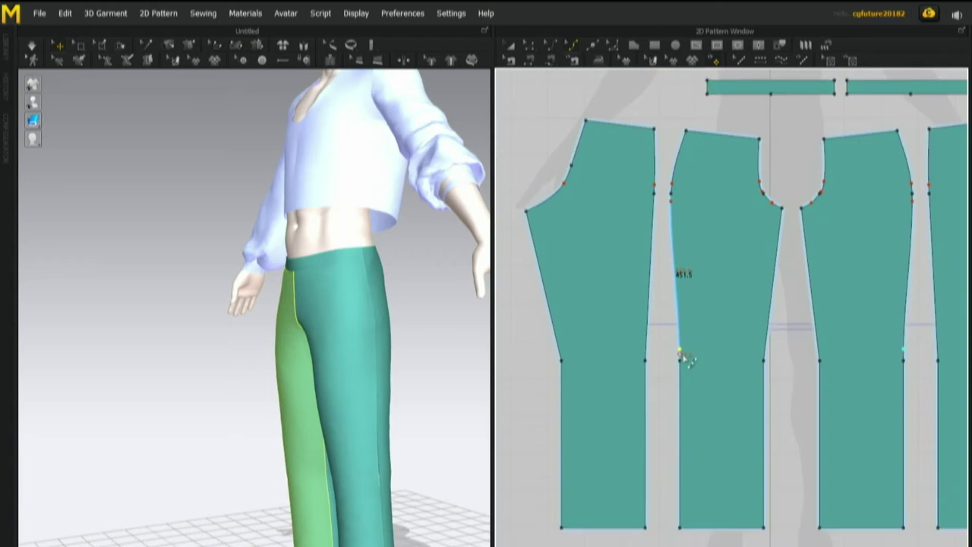
scroll(782, 345, "up", 6)
scroll(744, 396, "down", 6)
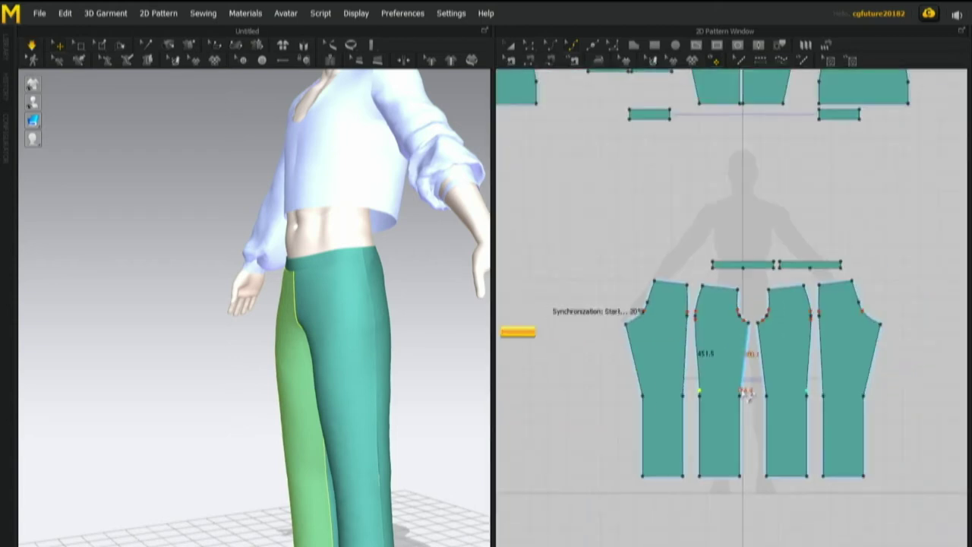
right_click_drag(423, 369, 469, 354)
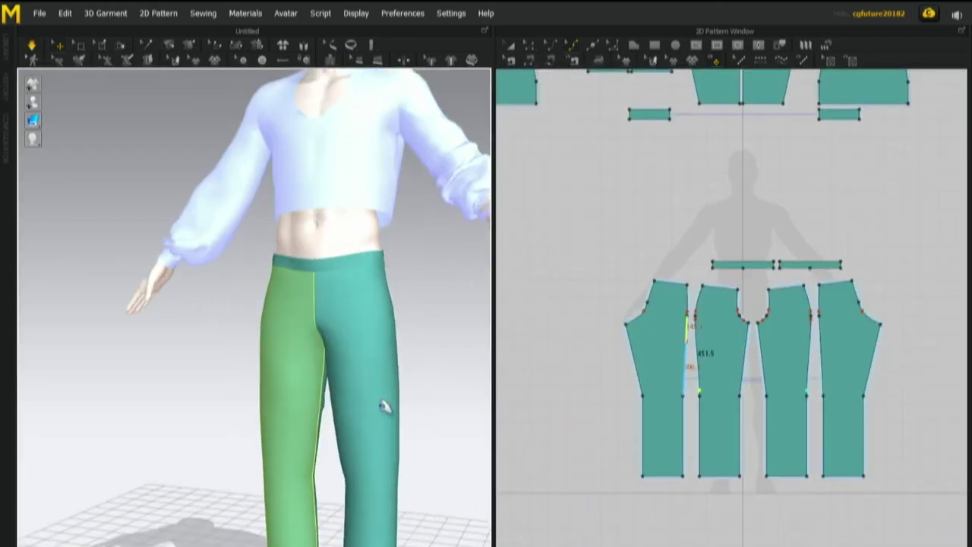
right_click_drag(385, 407, 425, 428)
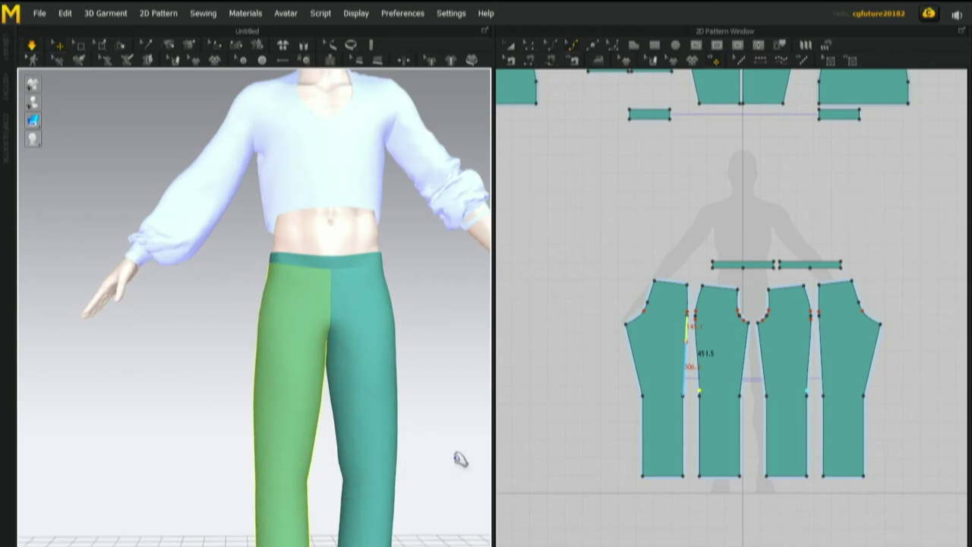
Examine the trousers' fit around the hips and legs from several sides and compare it with the four leg panels.
scroll(562, 482, "up", 4)
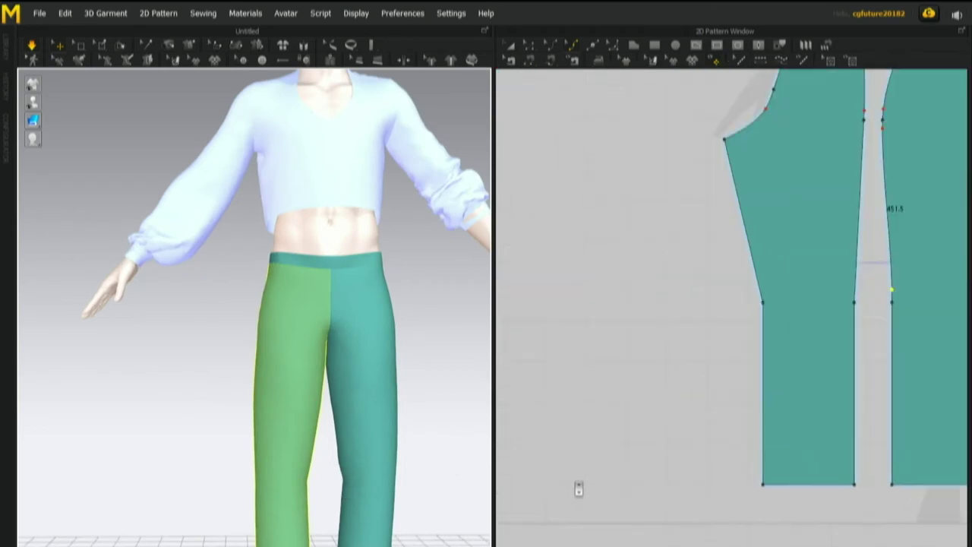
scroll(934, 308, "down", 3)
right_click_drag(404, 326, 290, 257)
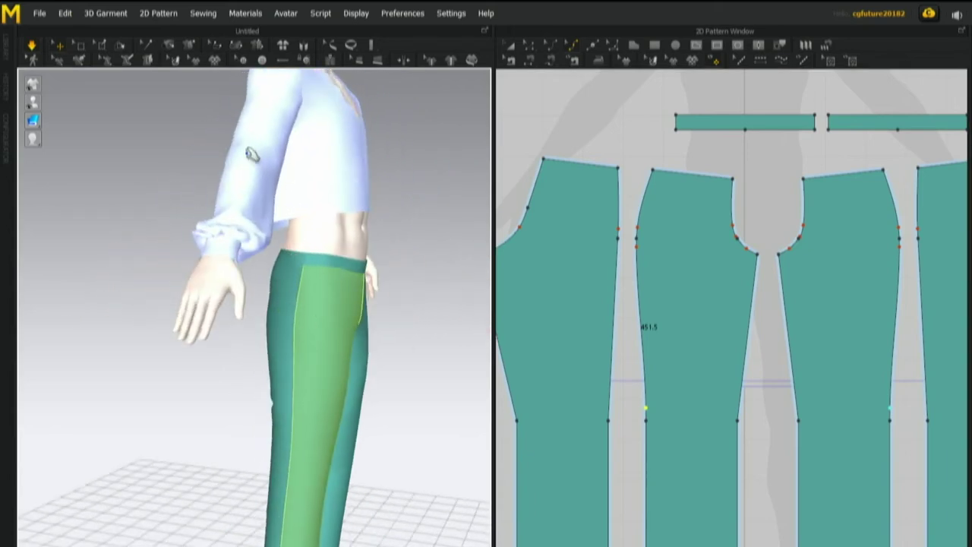
scroll(903, 410, "down", 5)
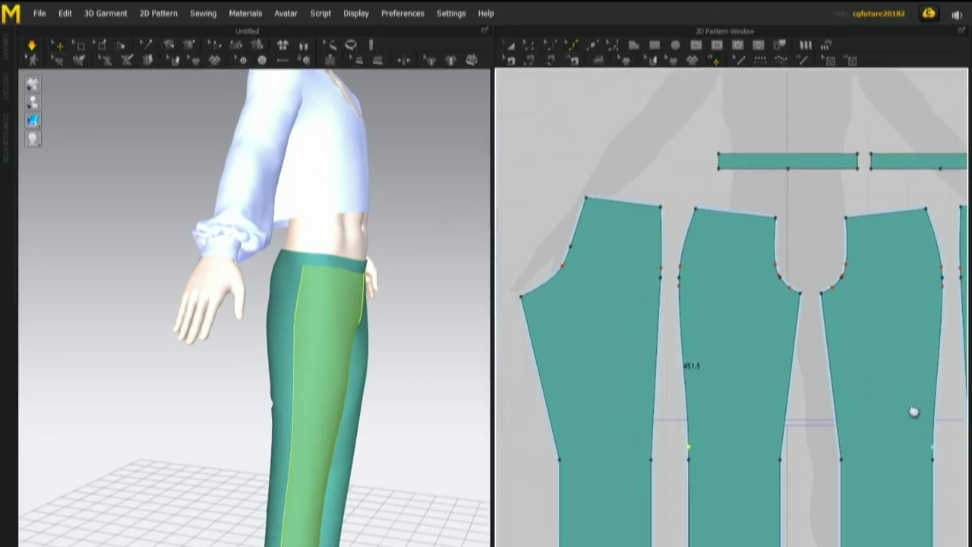
right_click_drag(879, 420, 807, 418)
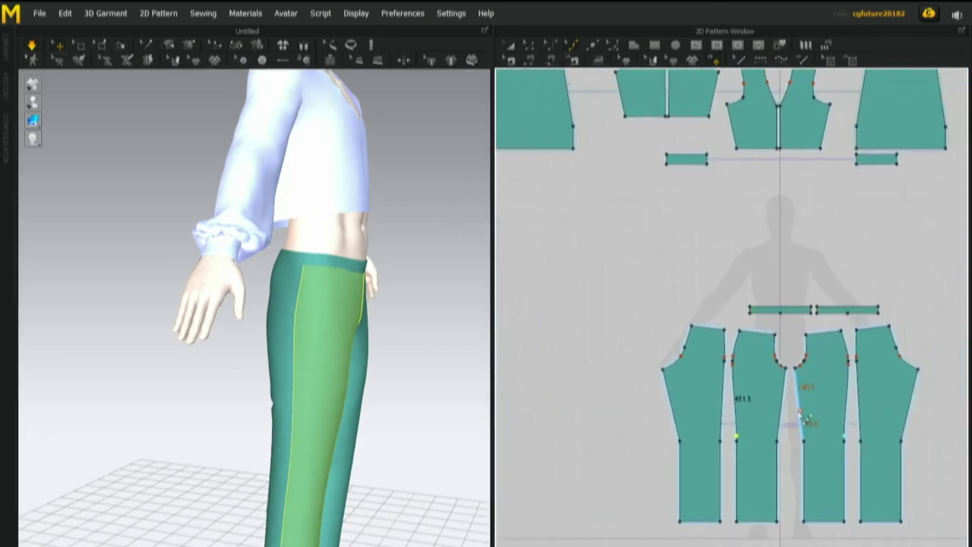
middle_click_drag(760, 418, 716, 378)
scroll(731, 383, "up", 3)
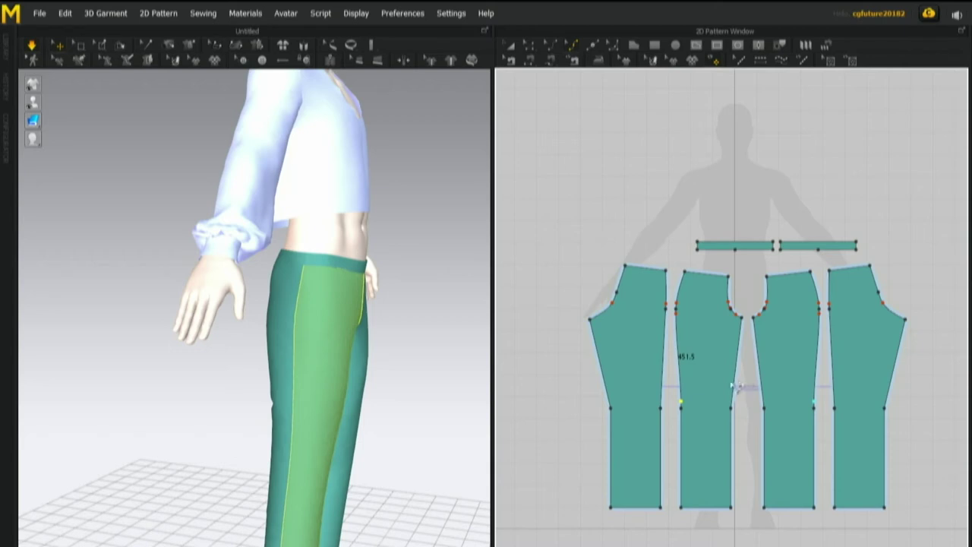
right_click_drag(436, 464, 306, 393)
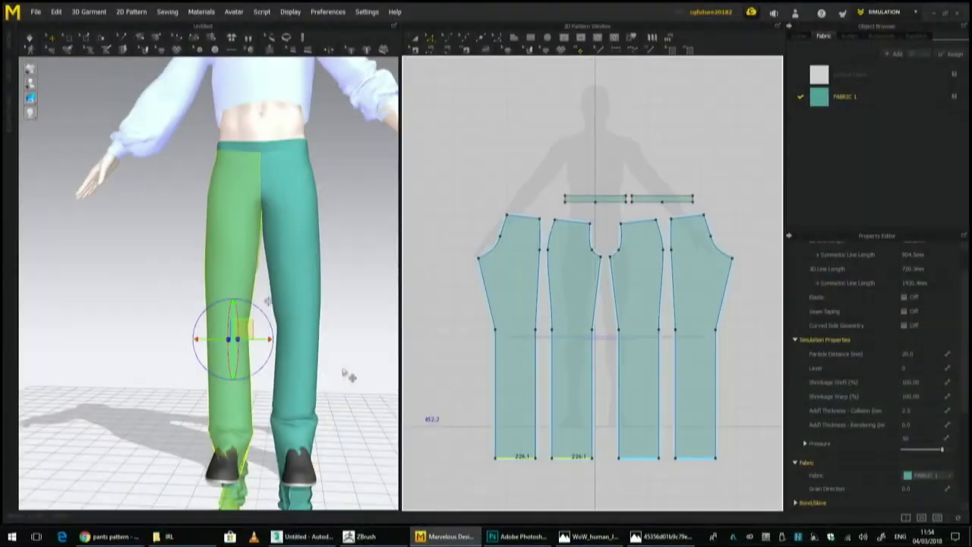
Try to pull the overlong trouser leg up off the avatar's right shoe during simulation, and undo the attempt.
middle_click_drag(358, 444, 368, 317)
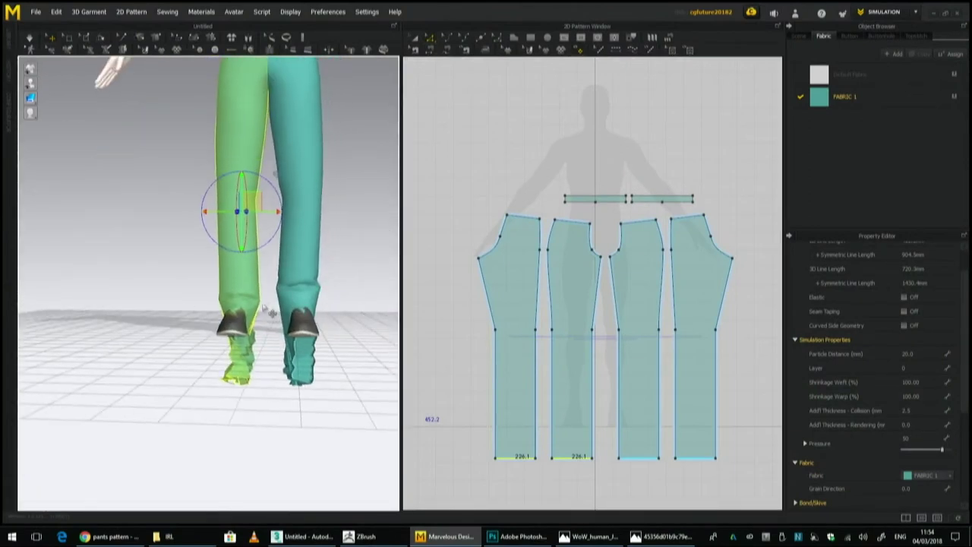
key("space")
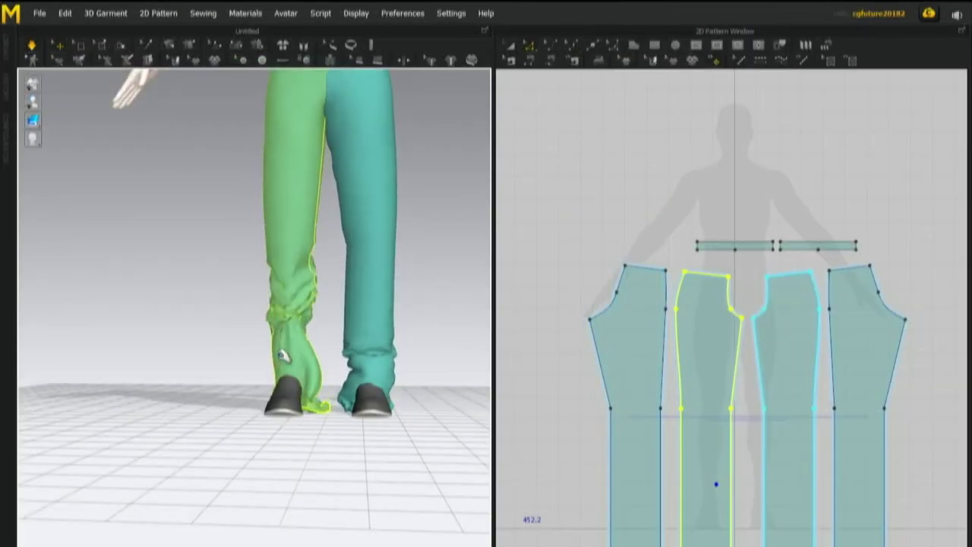
left_click_drag(281, 224, 274, 191)
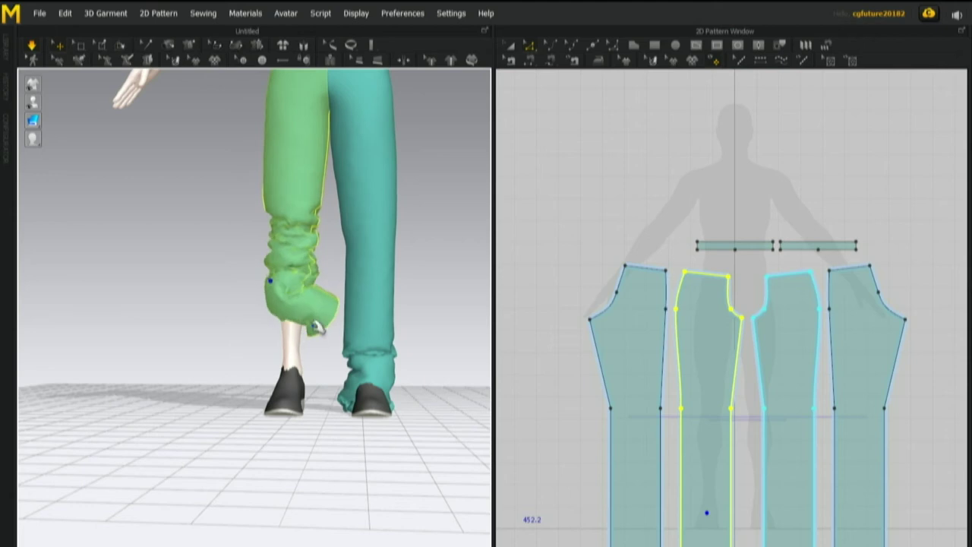
right_click_drag(250, 329, 372, 343)
left_click(389, 321)
left_click_drag(391, 320, 470, 308)
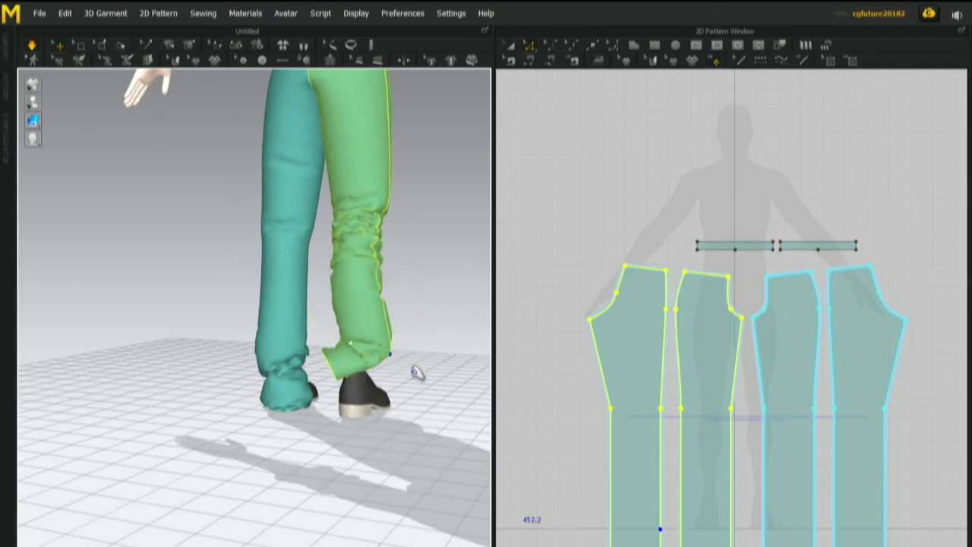
left_click(430, 399)
key("ctrl+z")
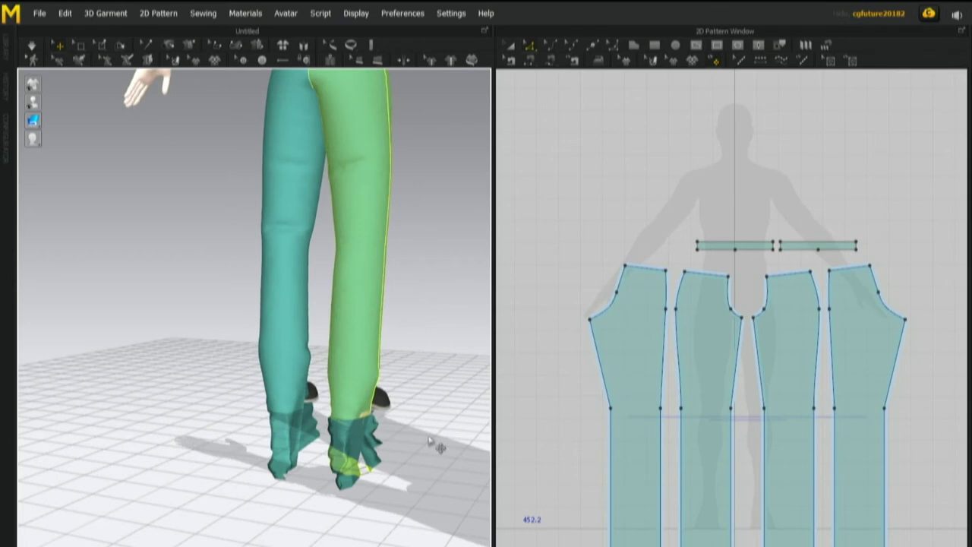
Simulate the shortened trousers and pull both lower legs up toward the knees so the fabric can resettle.
right_click_drag(434, 440, 317, 294)
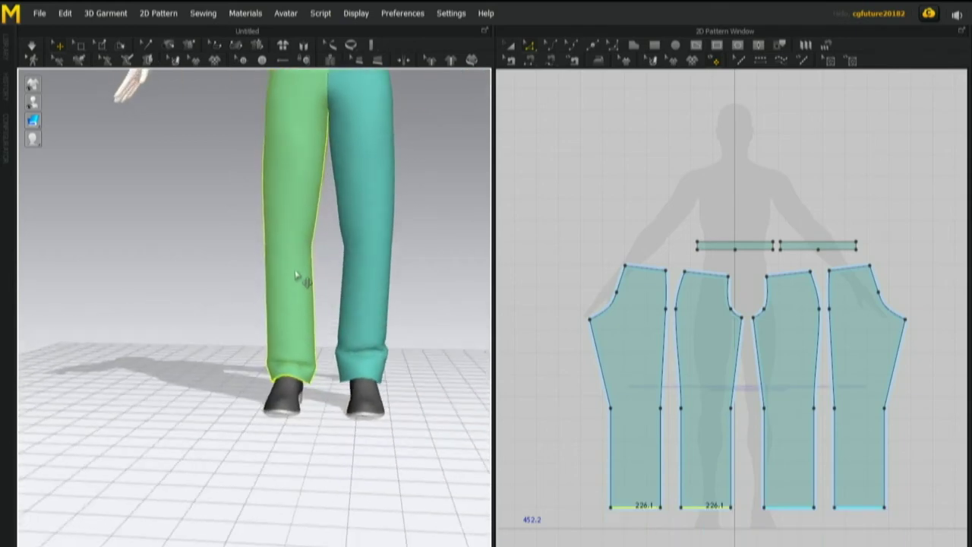
key("space")
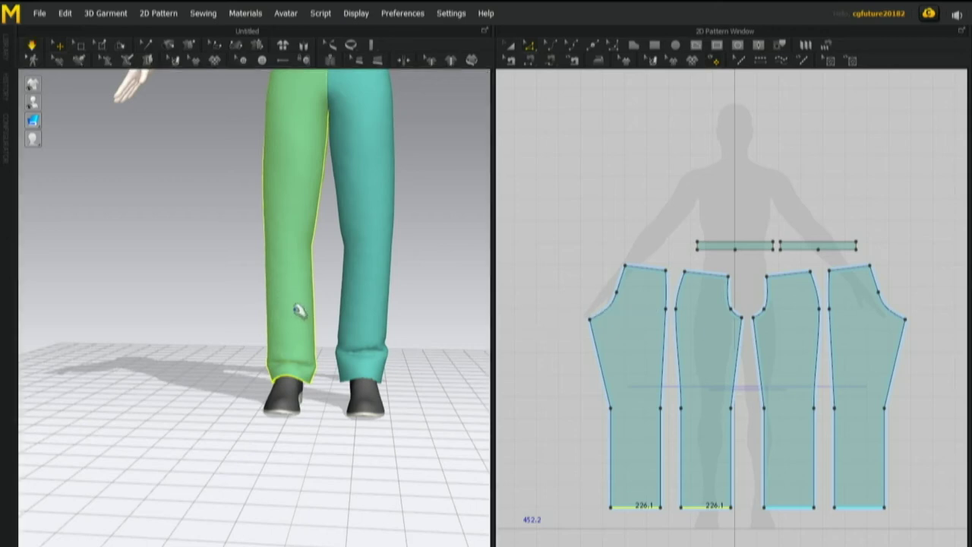
left_click_drag(299, 314, 287, 211)
key("space")
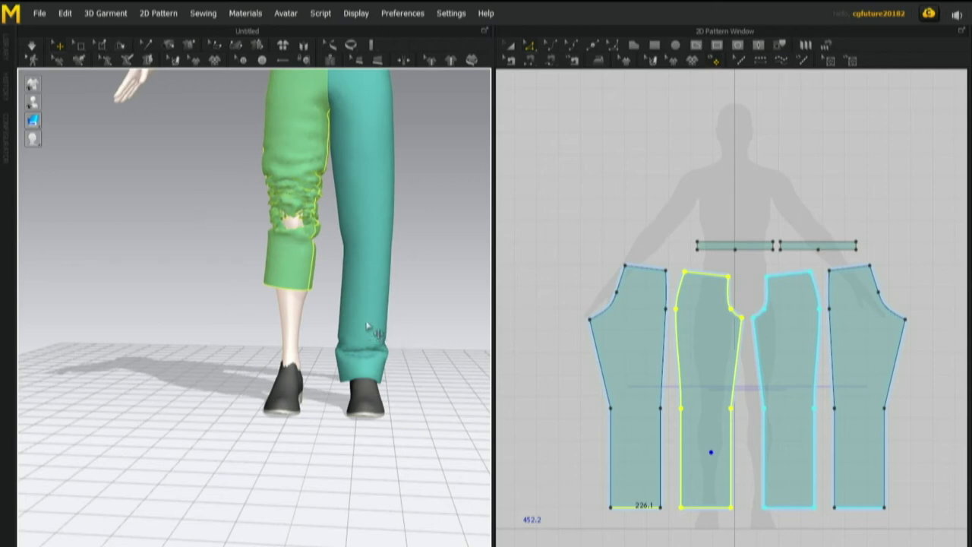
left_click_drag(369, 321, 366, 258)
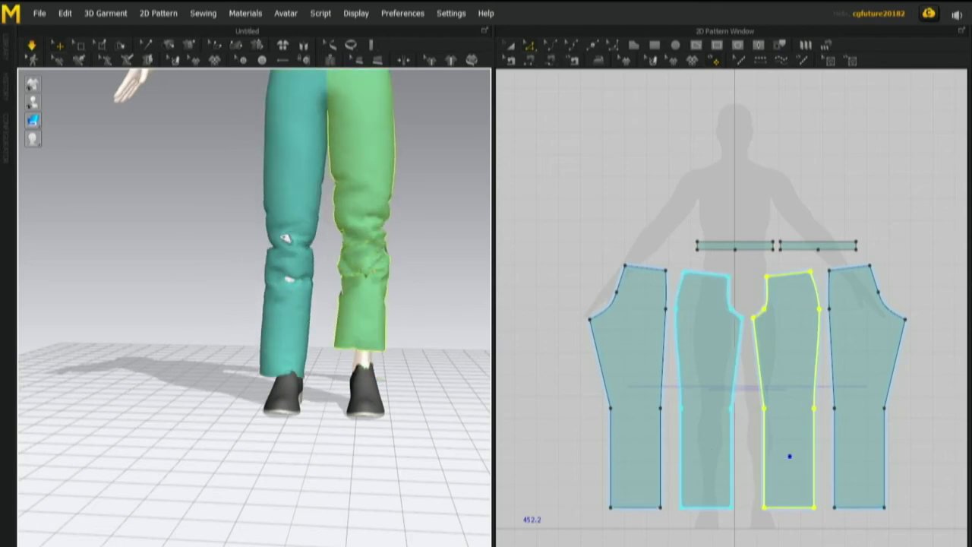
key("ctrl+z")
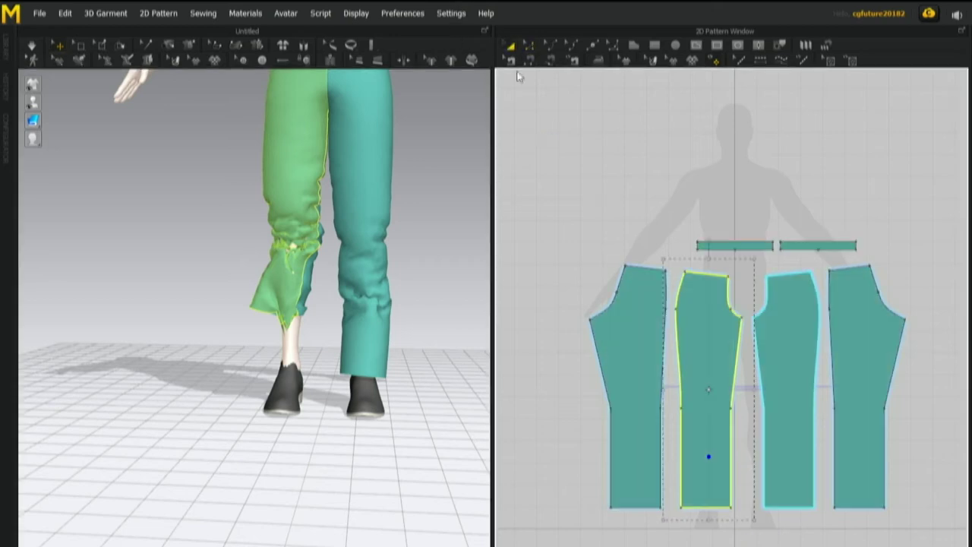
Lengthen the trouser legs slightly by moving the front and back panels' bottom hem edges down together.
key("a")
left_click(531, 46)
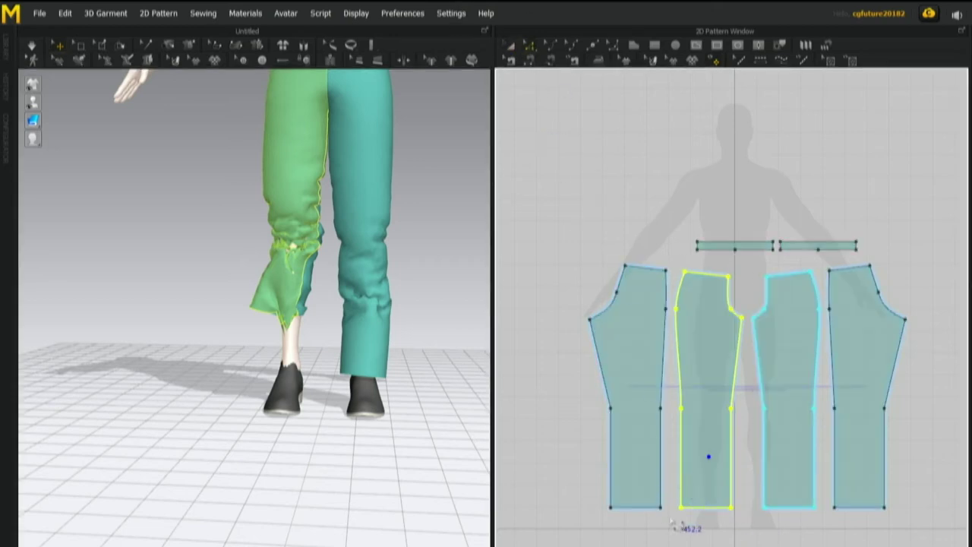
left_click(707, 508)
left_click(645, 510, "shift")
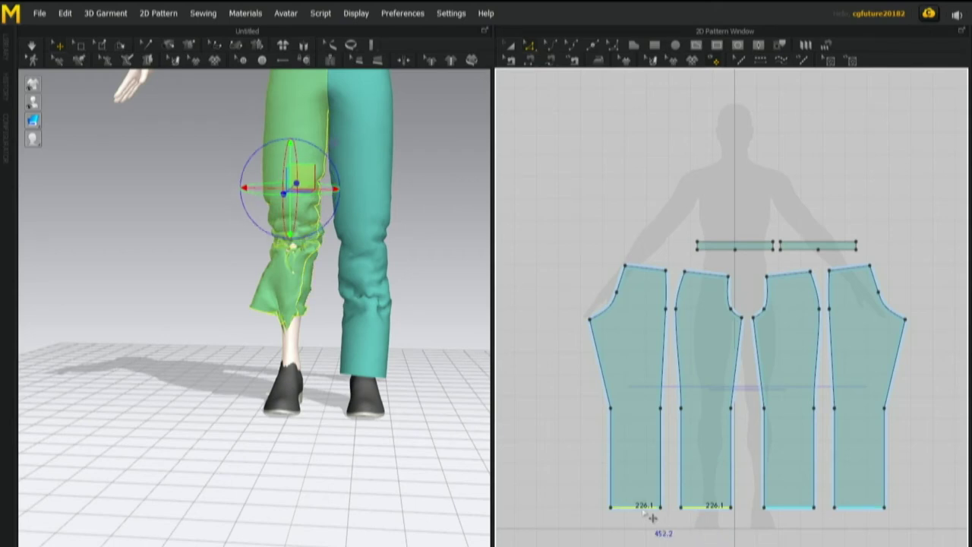
left_click_drag(651, 518, 653, 524)
key("ctrl+z")
left_click(643, 507)
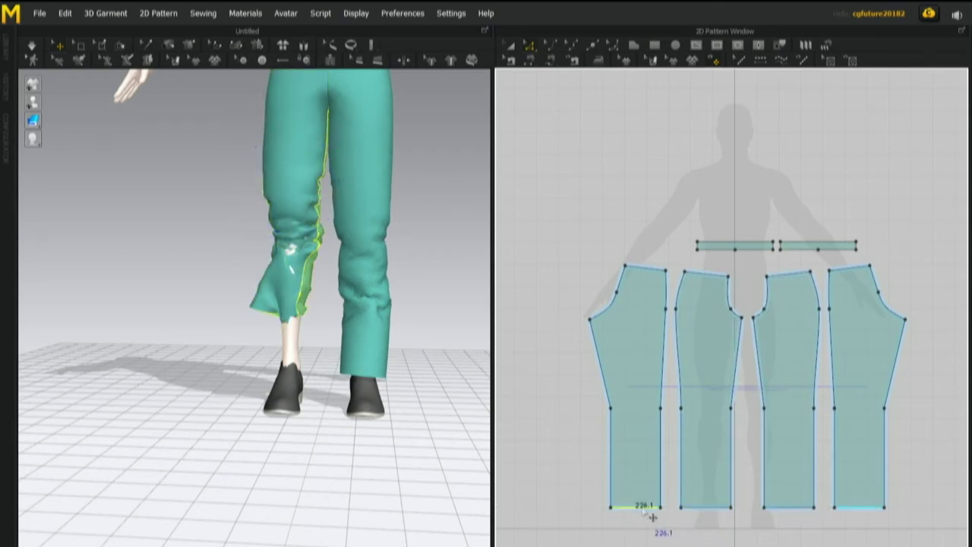
left_click(700, 512, "shift")
left_click_drag(703, 519, 702, 524)
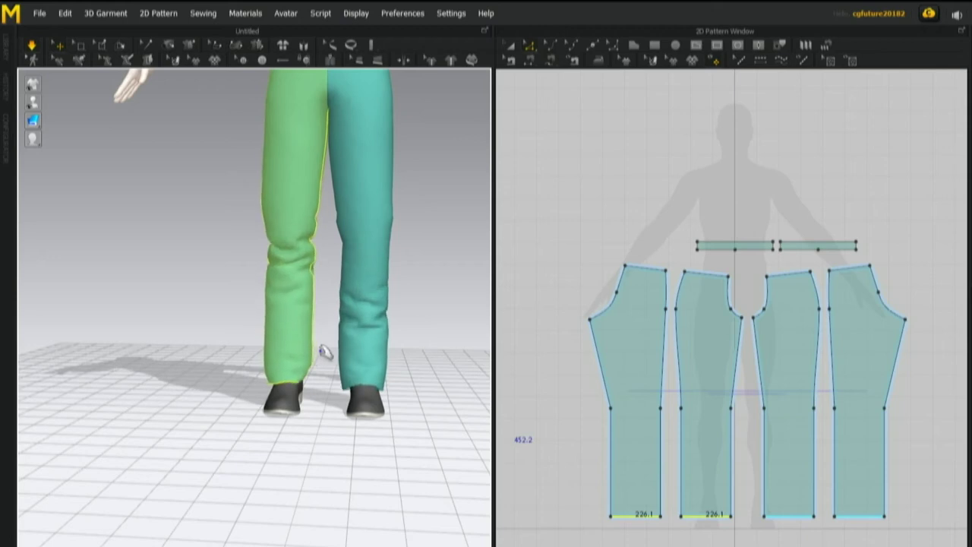
Pull the trouser fabric on the avatar's right shin up toward the knee during simulation, and stop the simulation.
left_click(312, 275)
left_click_drag(313, 275, 303, 240)
key("space")
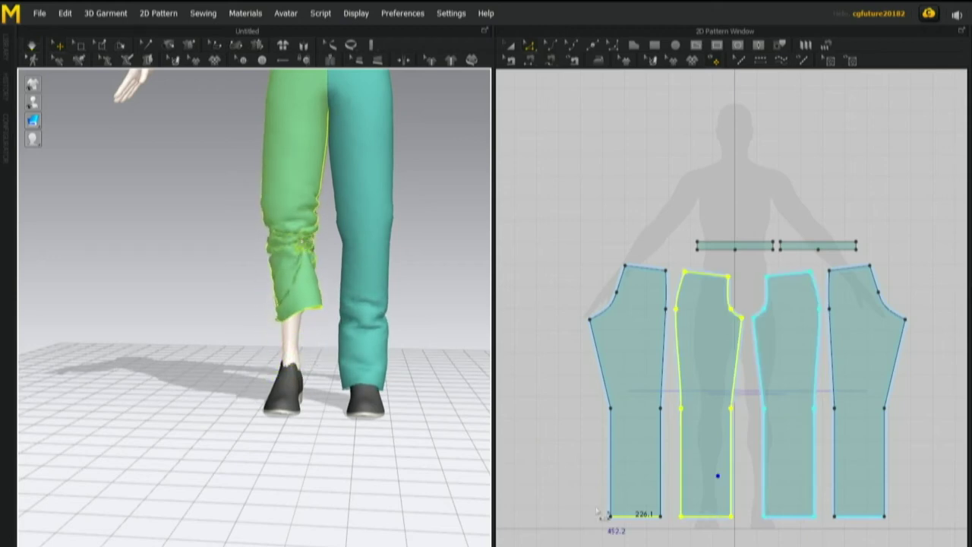
Lower the front and back hem edges a little further and pull up the avatar's left trouser leg during simulation.
left_click(645, 526)
left_click(690, 517, "shift")
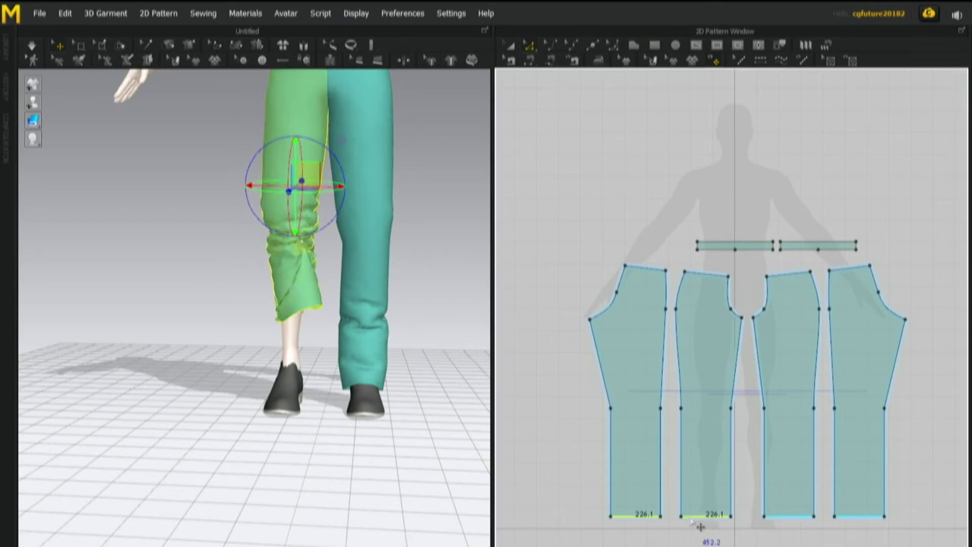
left_click_drag(691, 521, 698, 527)
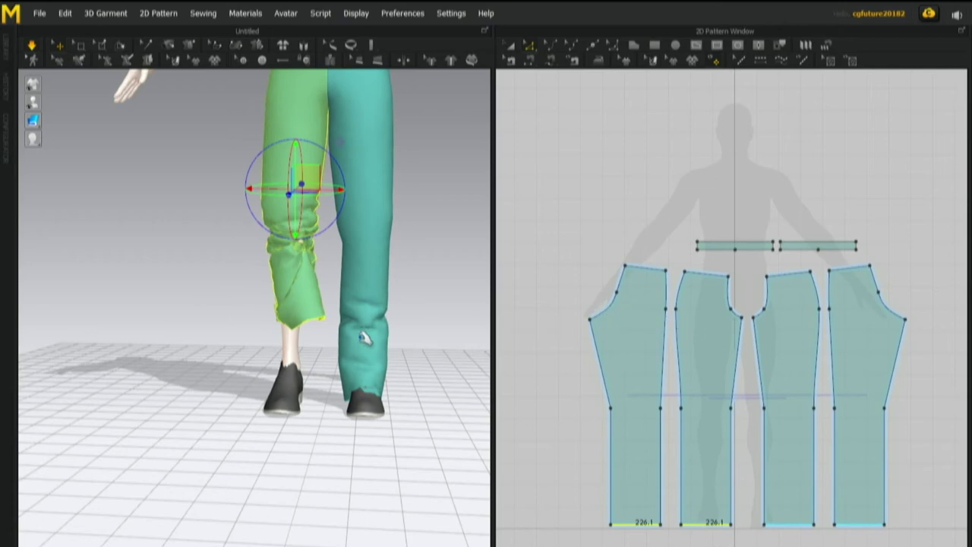
left_click_drag(367, 341, 361, 289)
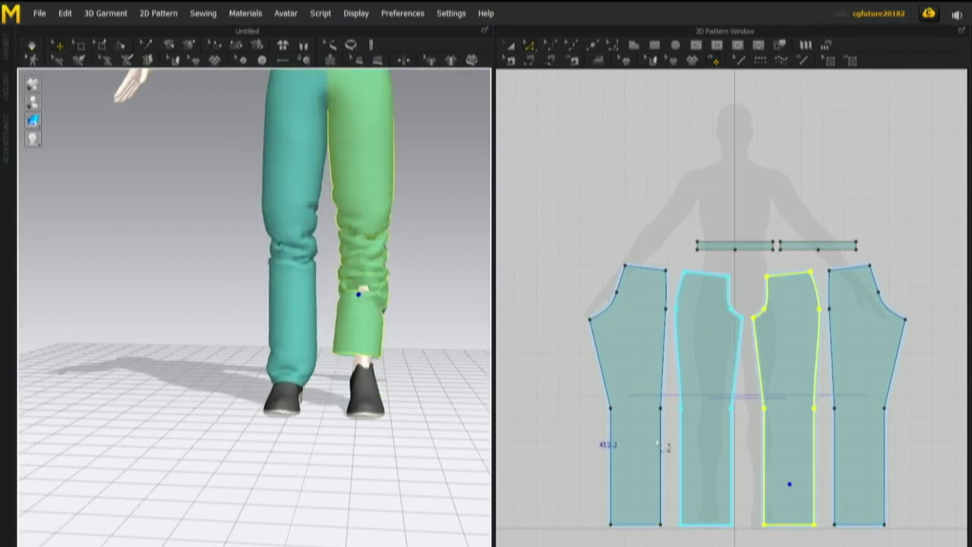
Lower the front and back panels' bottom hem edges together a bit more and restart the simulation.
left_click(714, 525)
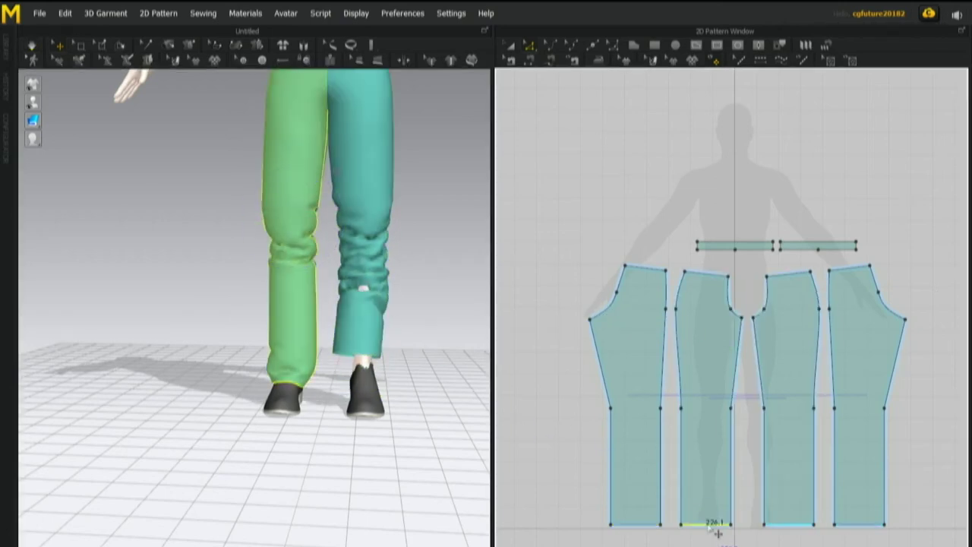
left_click(651, 525, "shift")
left_click_drag(702, 534, 704, 542)
key("space")
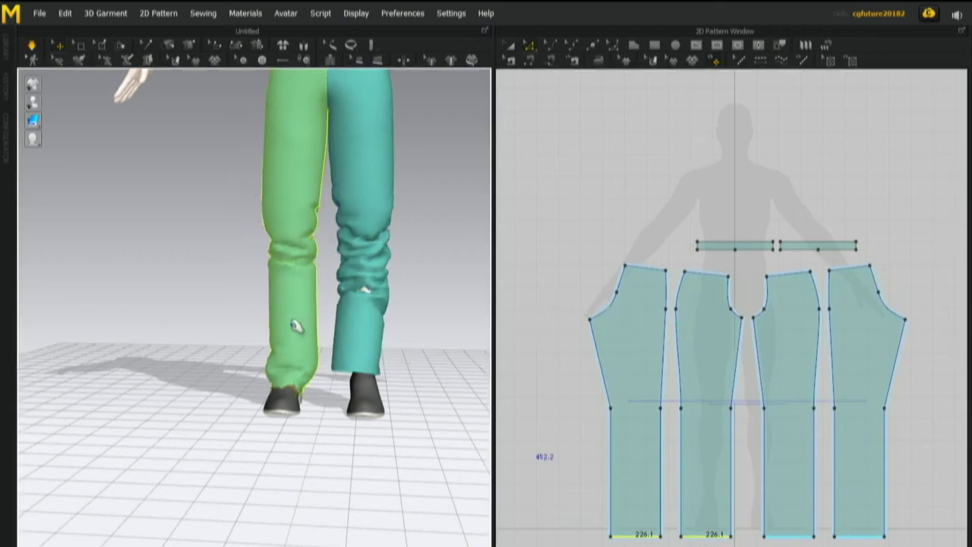
Pull the fabric up on the avatar's right shin, both knees and the back of the lower leg during simulation.
left_click_drag(304, 325, 300, 263)
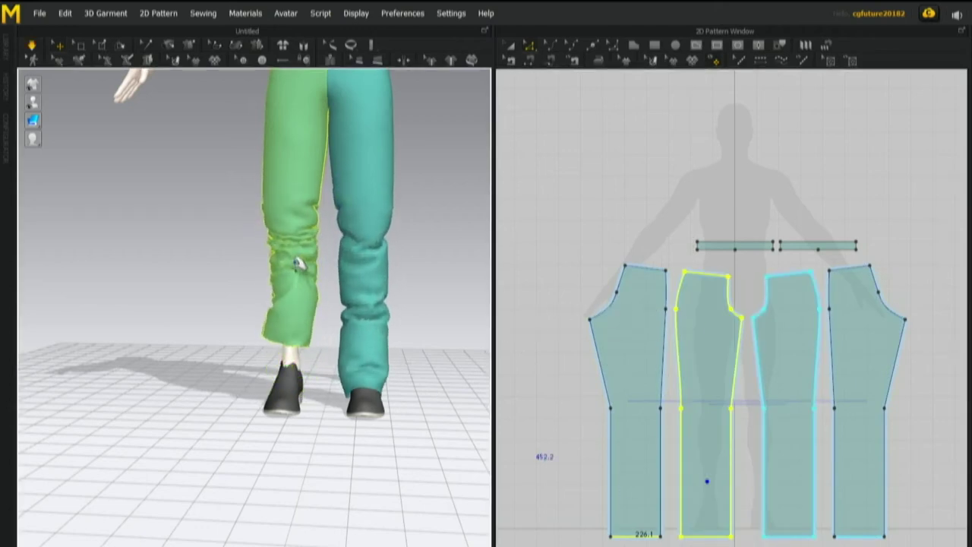
left_click_drag(377, 229, 363, 212)
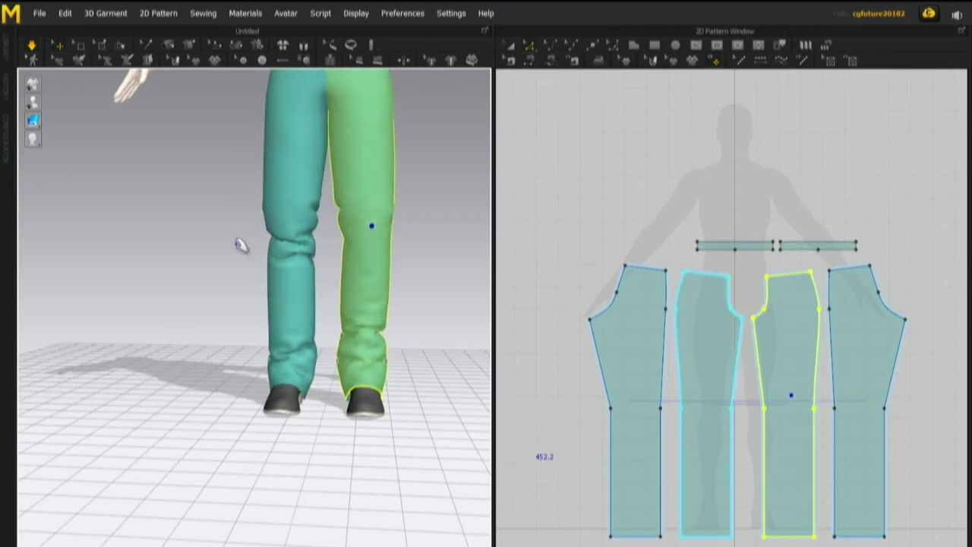
right_click_drag(445, 314, 278, 308)
left_click(338, 180)
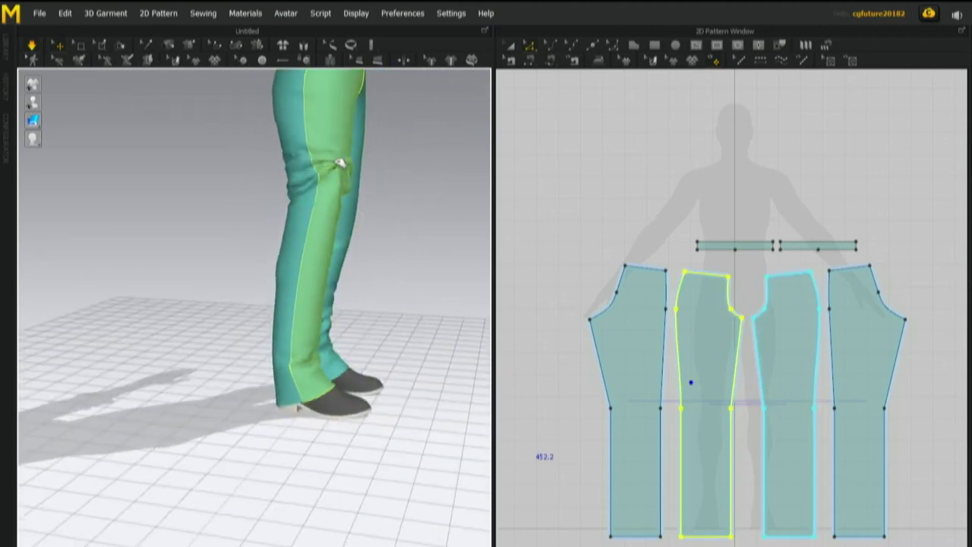
right_click_drag(178, 299, 380, 251)
left_click(363, 286)
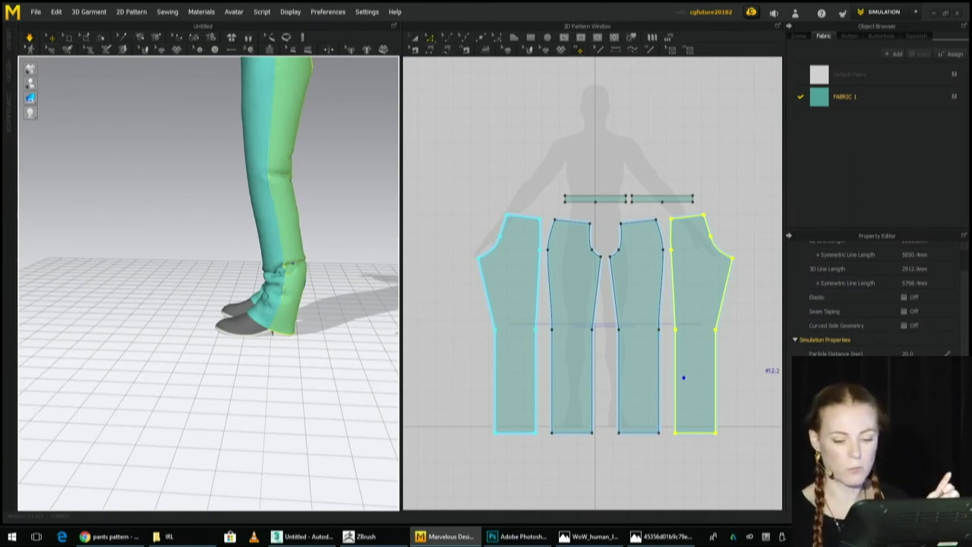
key("Escape")
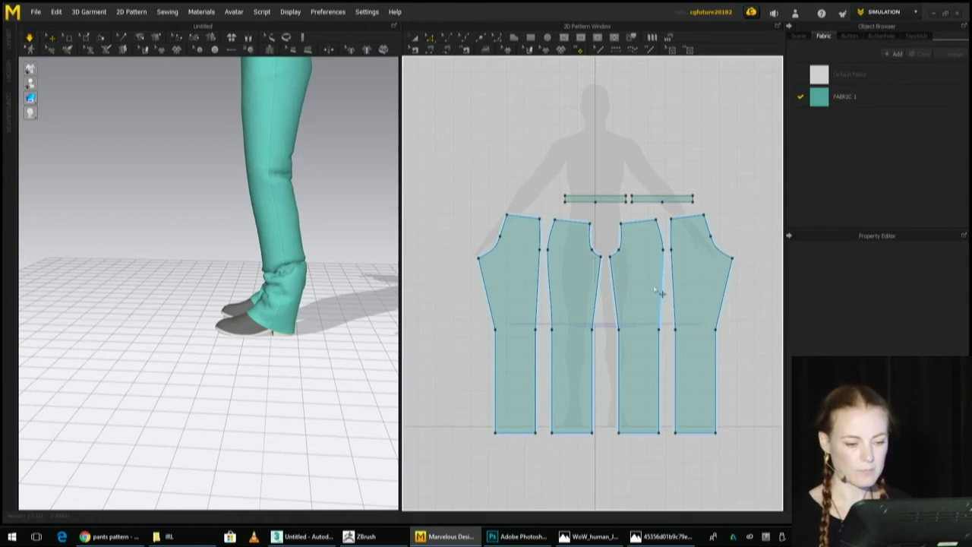
Select all four trouser leg panels and stop and rerun the simulation so they resettle on the avatar.
left_click(413, 38)
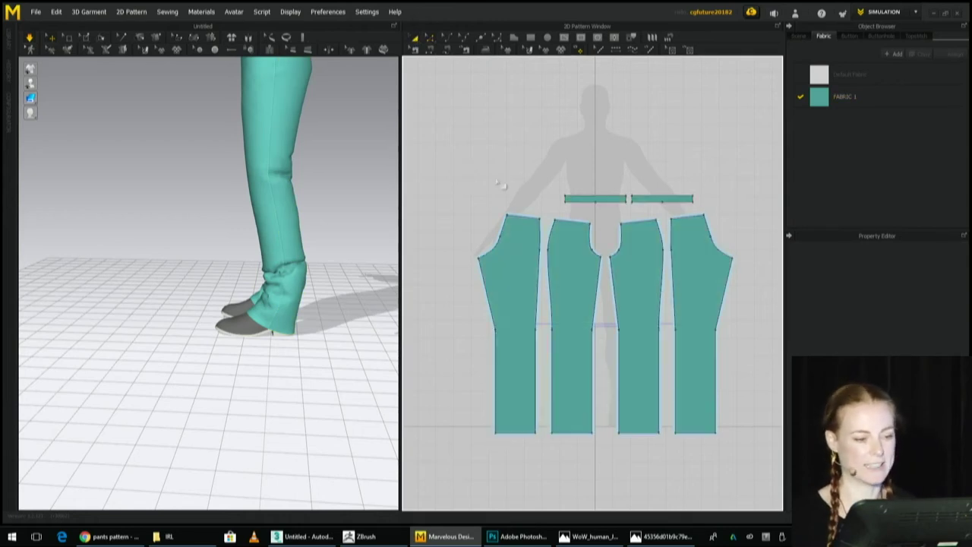
left_click(526, 285)
left_click(574, 276, "shift")
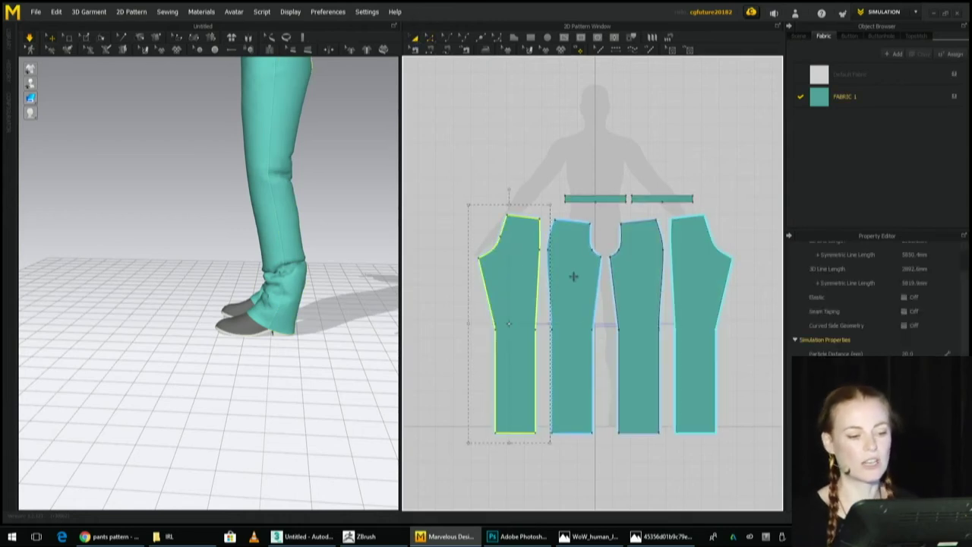
left_click(631, 287, "shift")
left_click(692, 283, "shift")
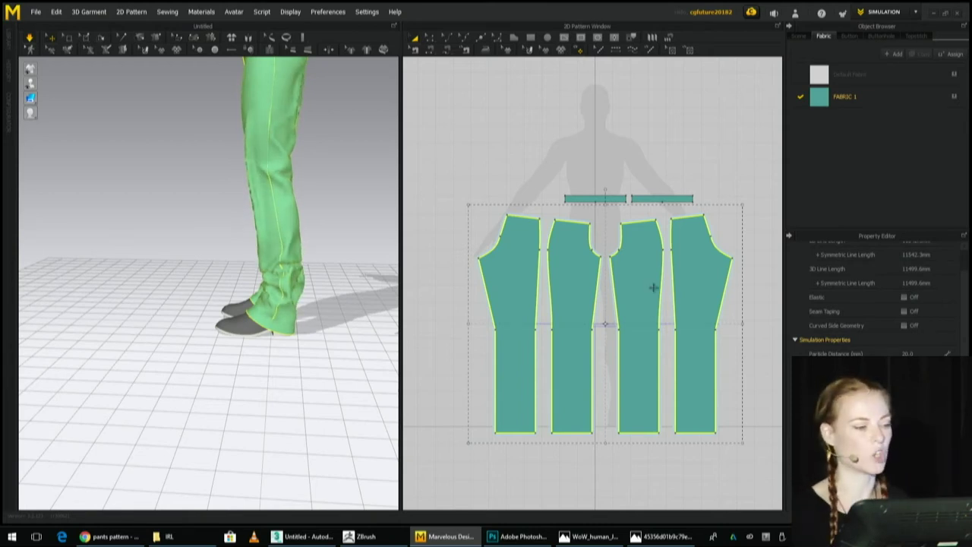
key("space")
right_click_drag(329, 233, 388, 236)
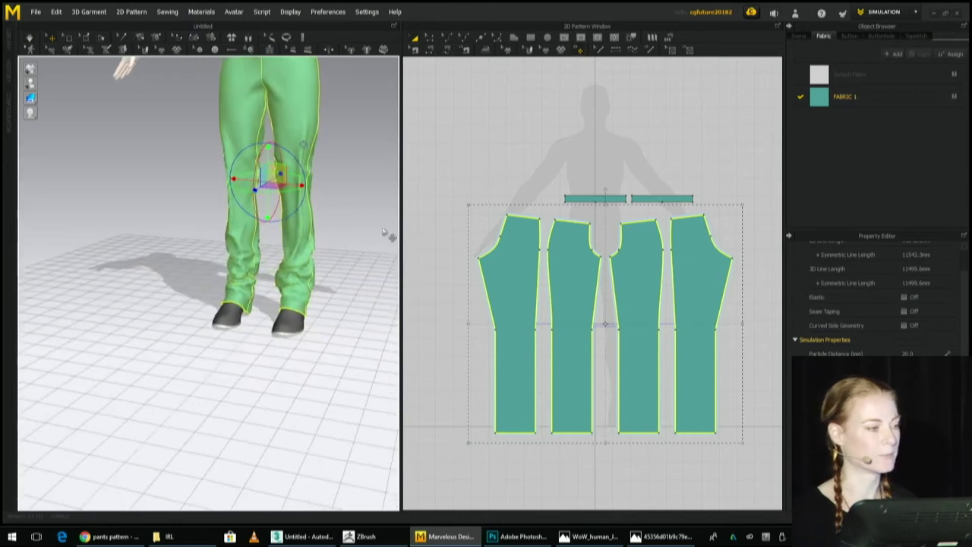
middle_click_drag(388, 236, 364, 288)
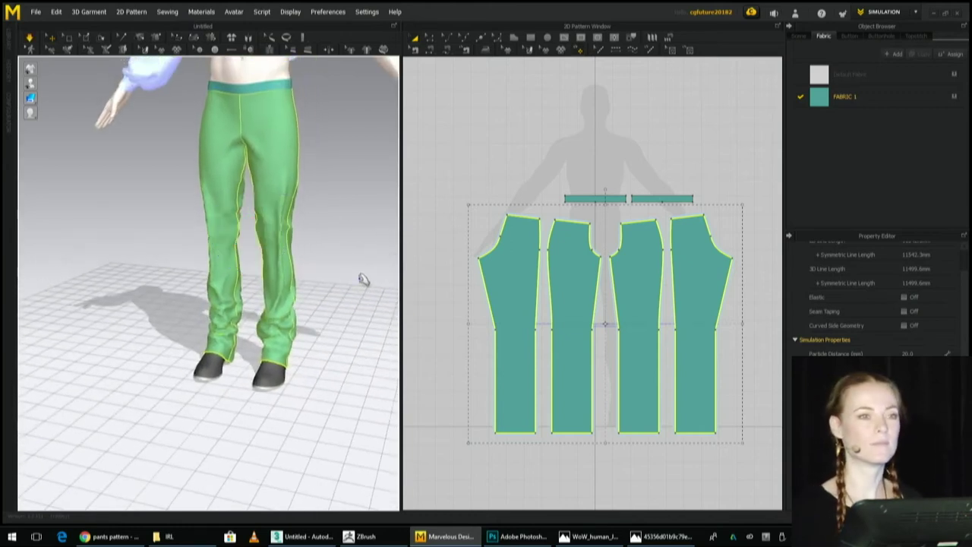
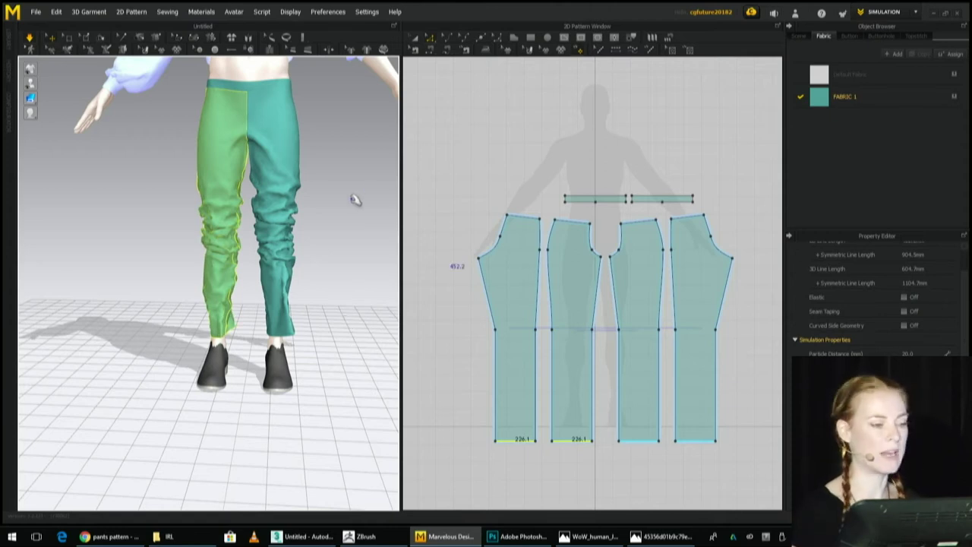
Pull the bunched fabric of both lower trouser legs down toward the shoes, front and back, during simulation.
right_click_drag(324, 297, 260, 314)
left_click(293, 318)
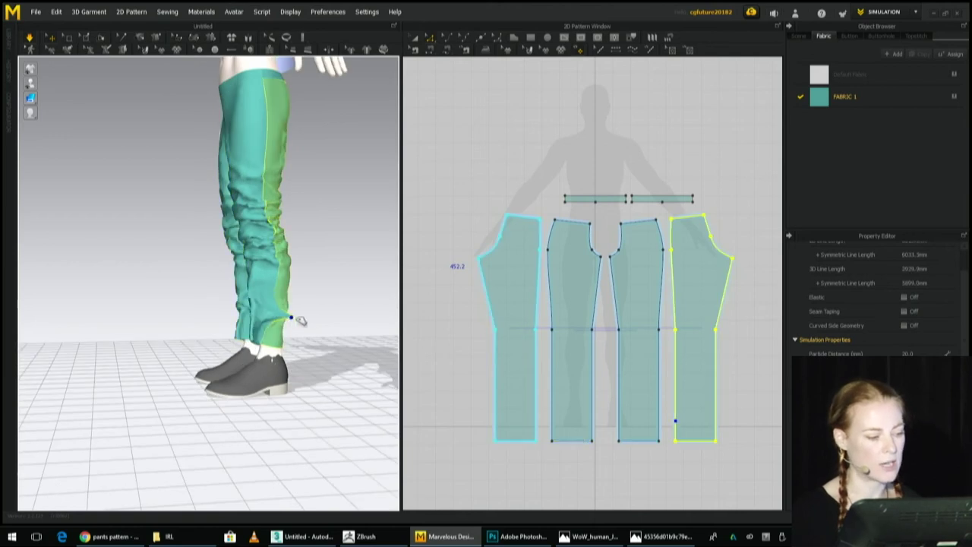
right_click_drag(310, 335, 271, 306)
left_click(272, 306)
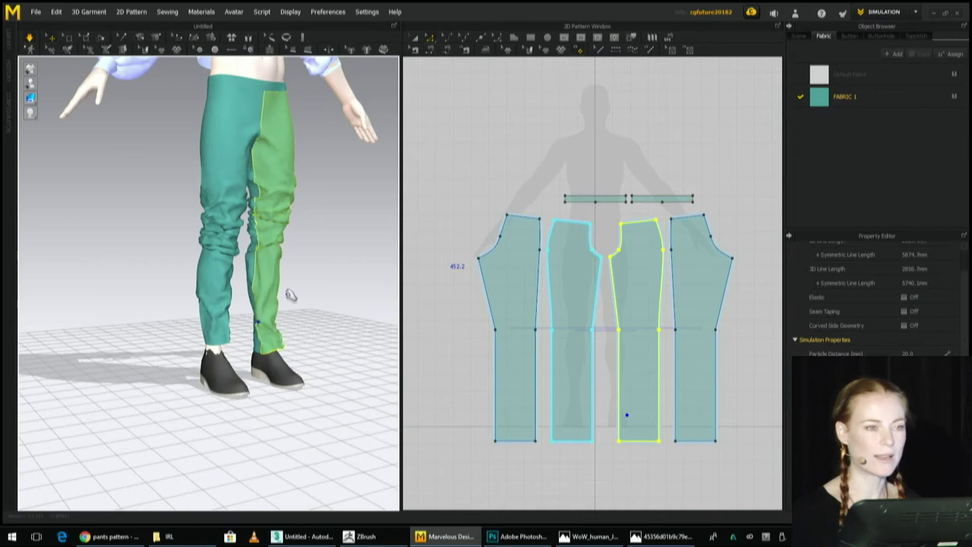
left_click(225, 338)
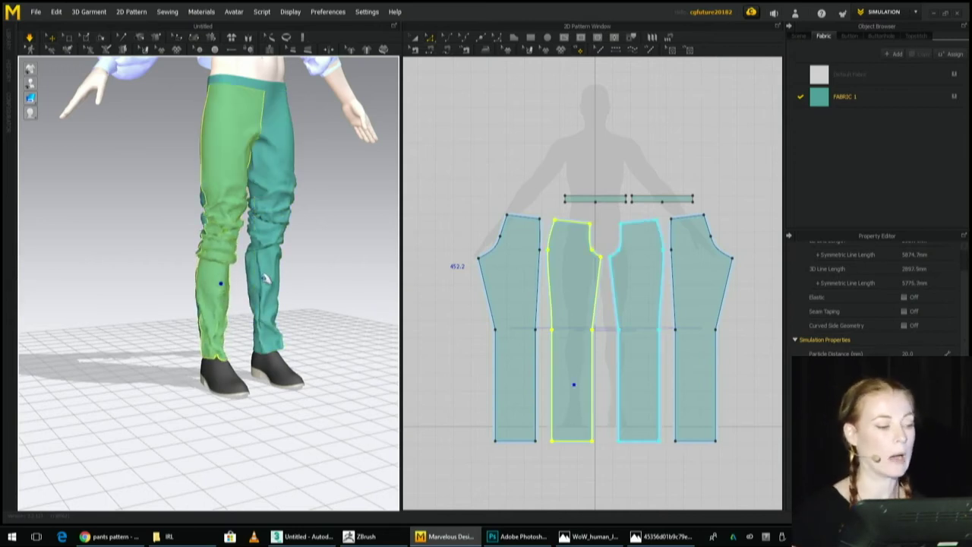
left_click(267, 292)
left_click(209, 323)
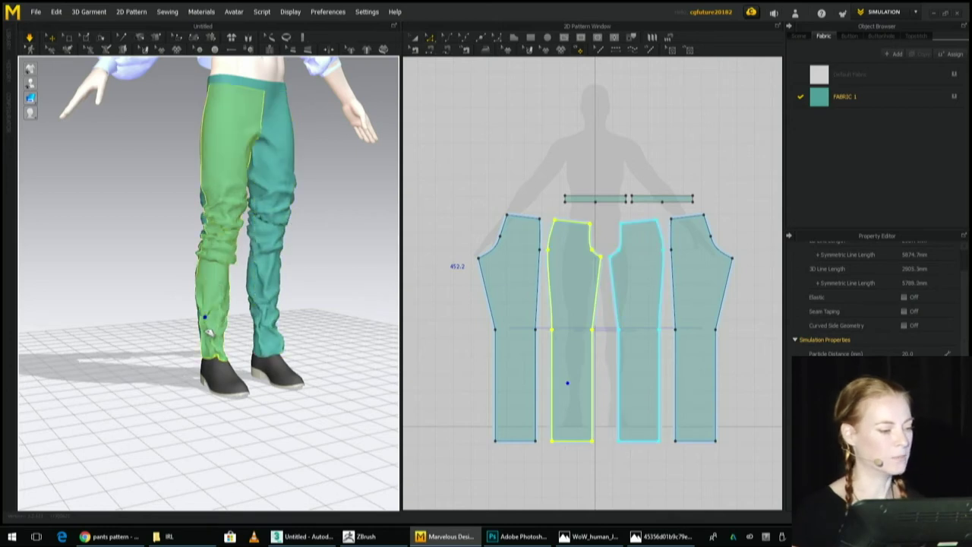
Adjust the drape by tugging the back panel at the calf and the front panel at the avatar's right thigh.
right_click_drag(208, 277, 265, 285)
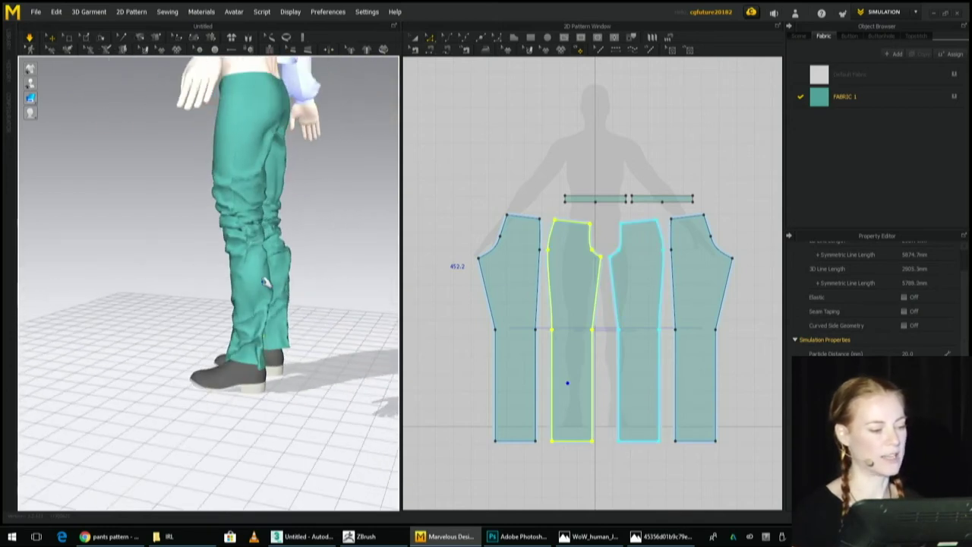
left_click(262, 289)
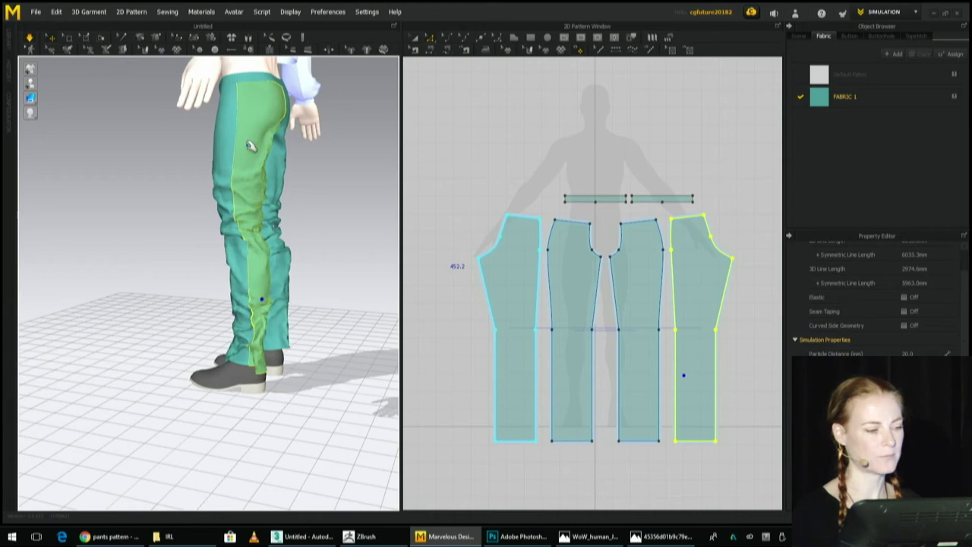
right_click_drag(170, 227, 312, 228)
left_click(215, 142)
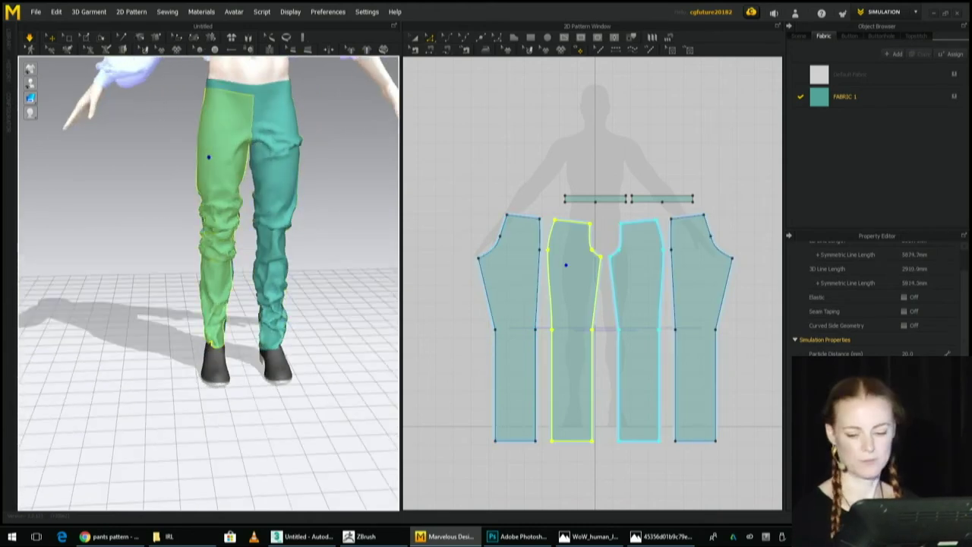
left_click(504, 158)
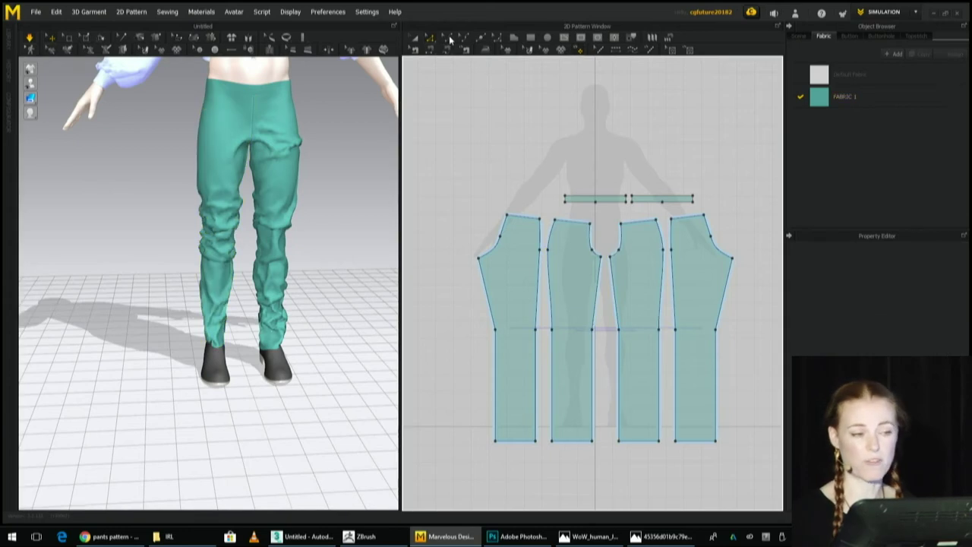
Select all four trouser leg panels and pull the fabric upward on the avatar's right shin and thigh during simulation.
left_click(417, 38)
left_click(510, 284)
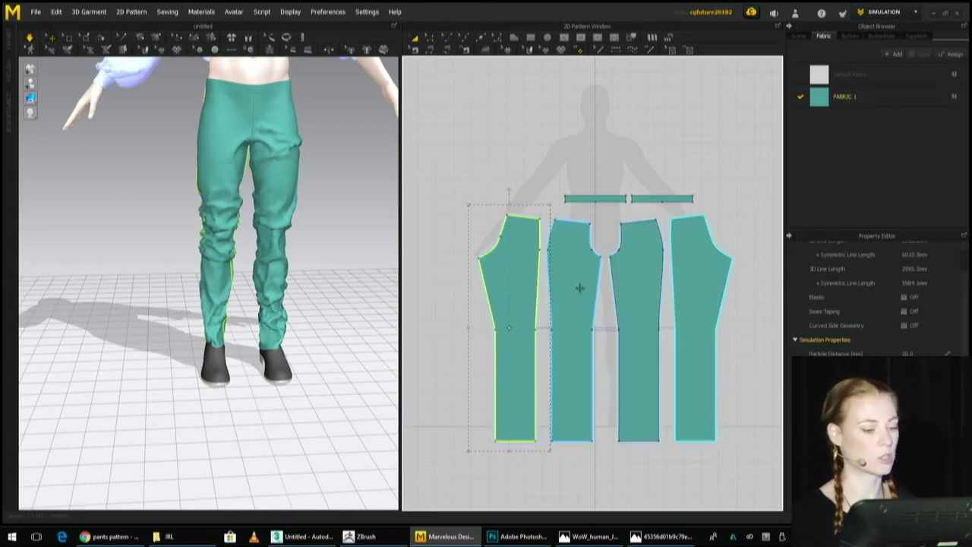
left_click(579, 284, "shift")
left_click(627, 284, "shift")
left_click(692, 281, "shift")
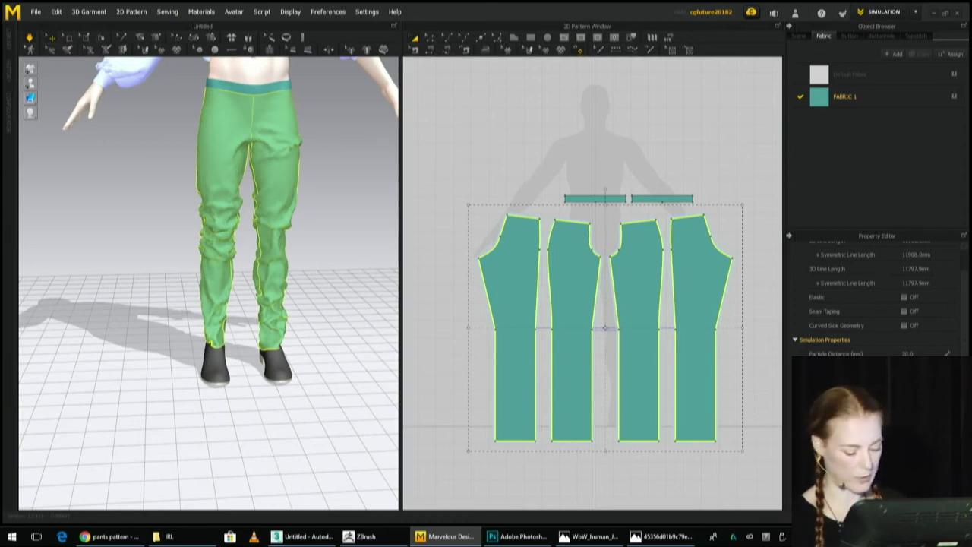
right_click_drag(326, 267, 391, 260)
left_click_drag(218, 315, 245, 287)
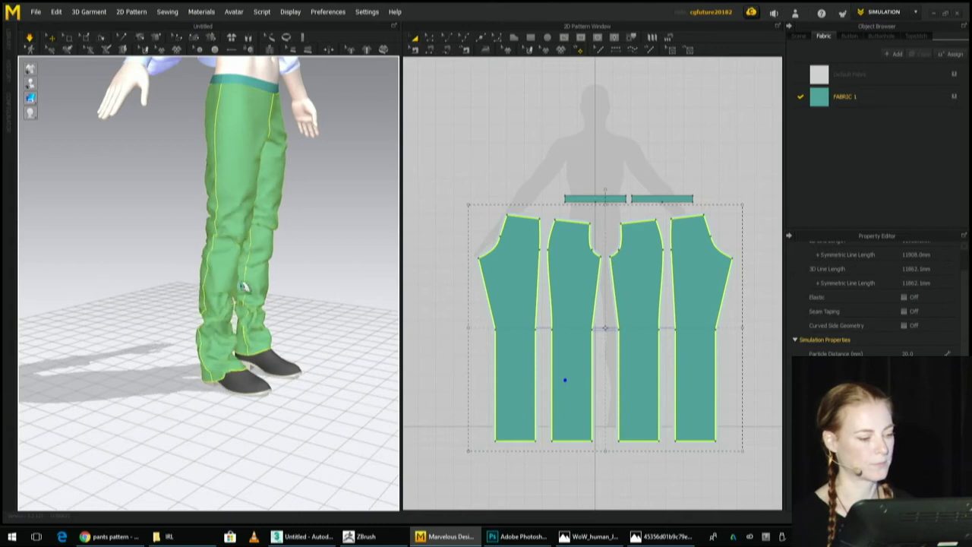
left_click_drag(243, 194, 243, 167)
Examine the trousers' drape on the whole avatar from several sides, and stop the simulation.
right_click_drag(325, 295, 222, 294)
scroll(221, 294, "down", 8)
right_click_drag(303, 350, 559, 353)
right_click_drag(279, 349, 378, 310)
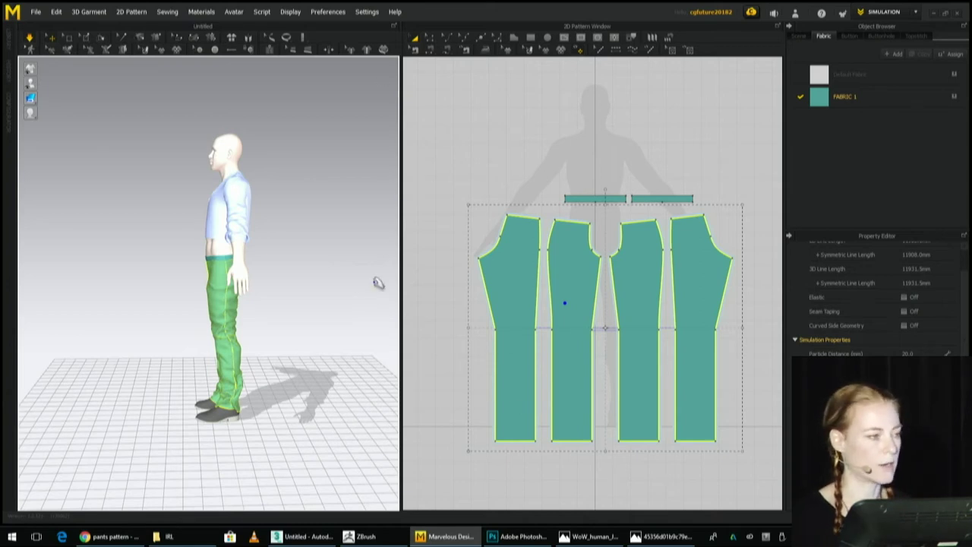
left_click(526, 479)
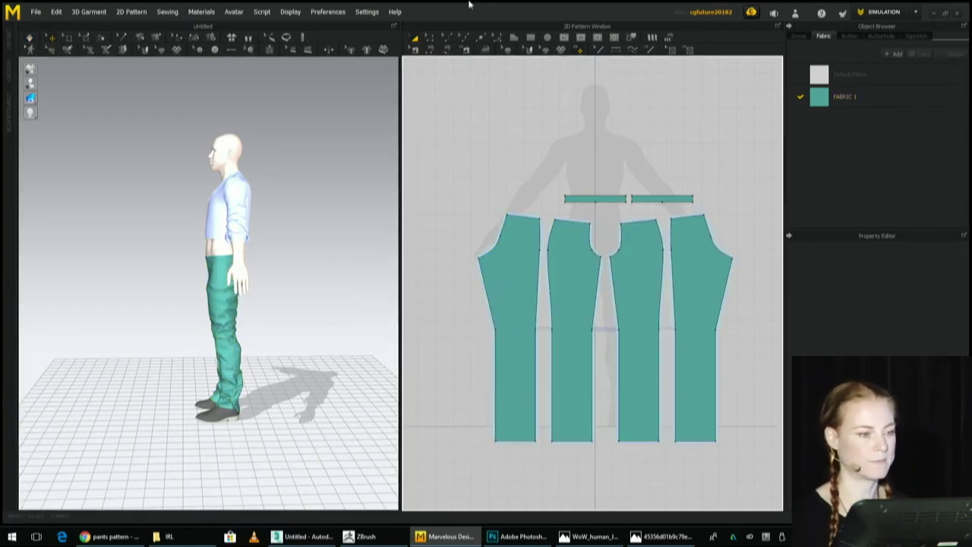
Raise the knee-level points on both sides of the front and back trouser panels together.
left_click(430, 44)
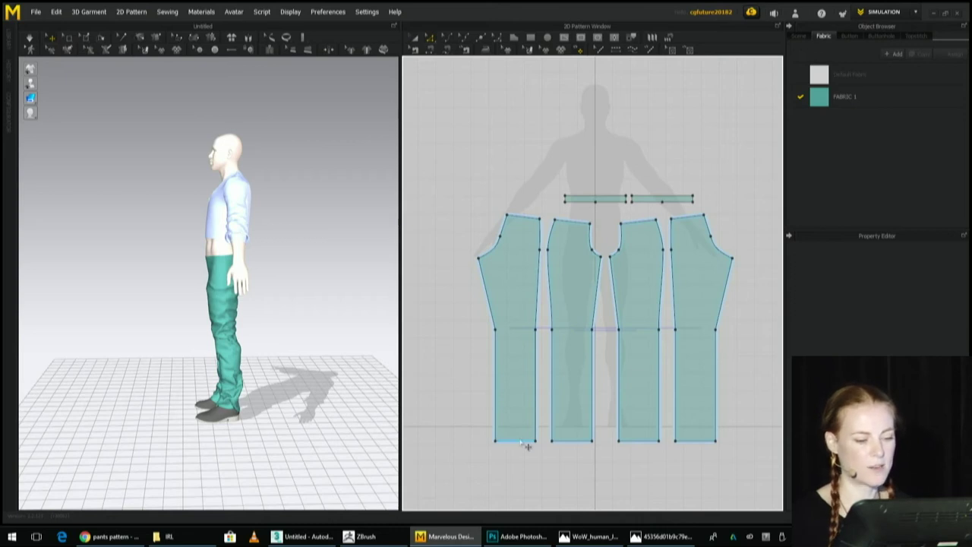
left_click(527, 444)
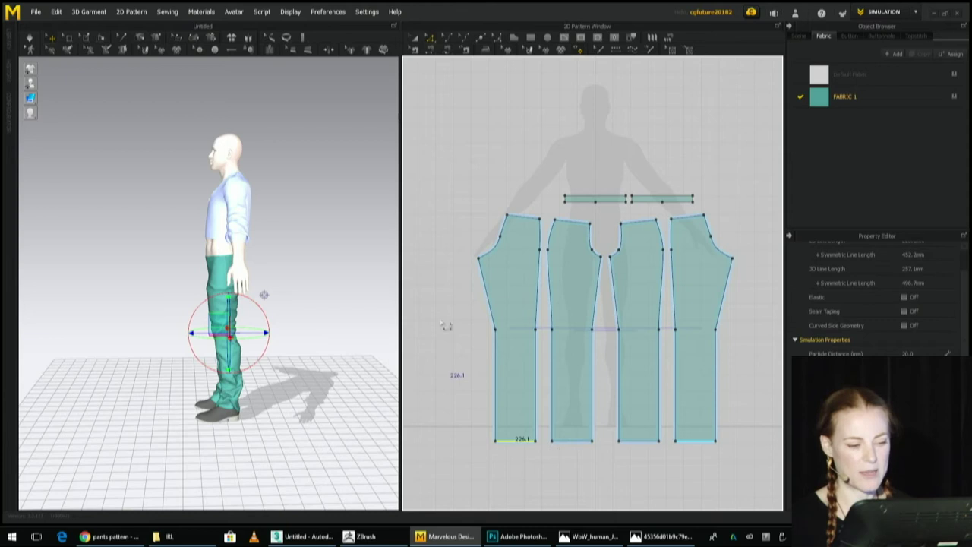
left_click(716, 331)
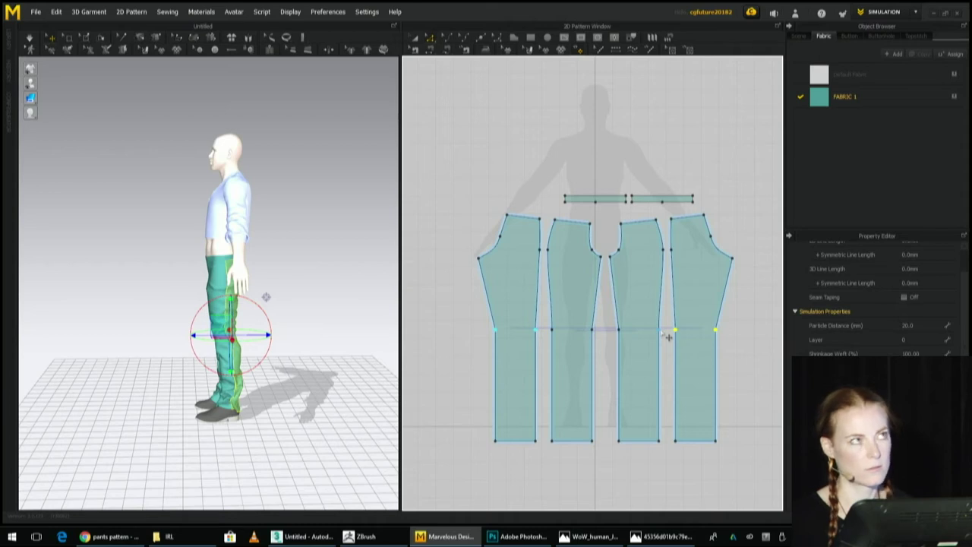
left_click(658, 331, "shift")
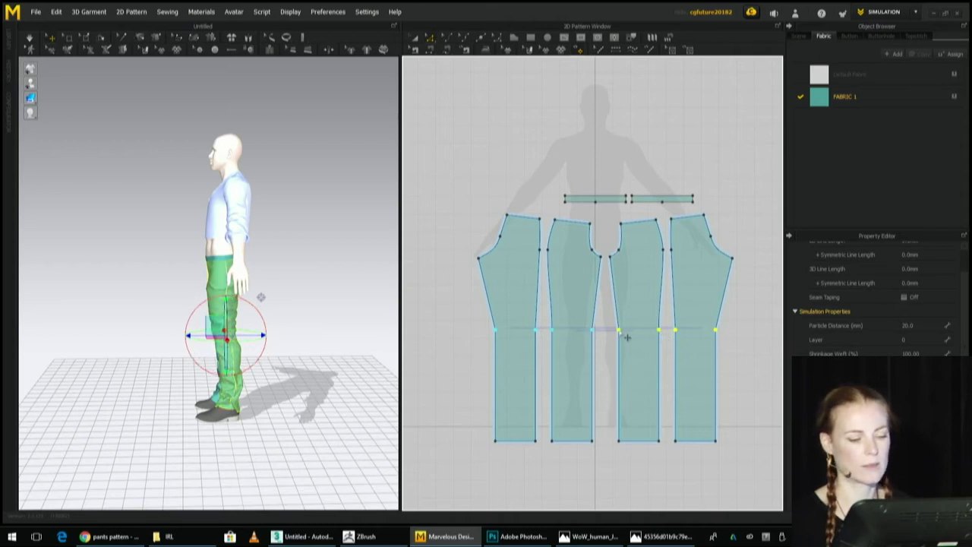
left_click_drag(626, 336, 628, 316)
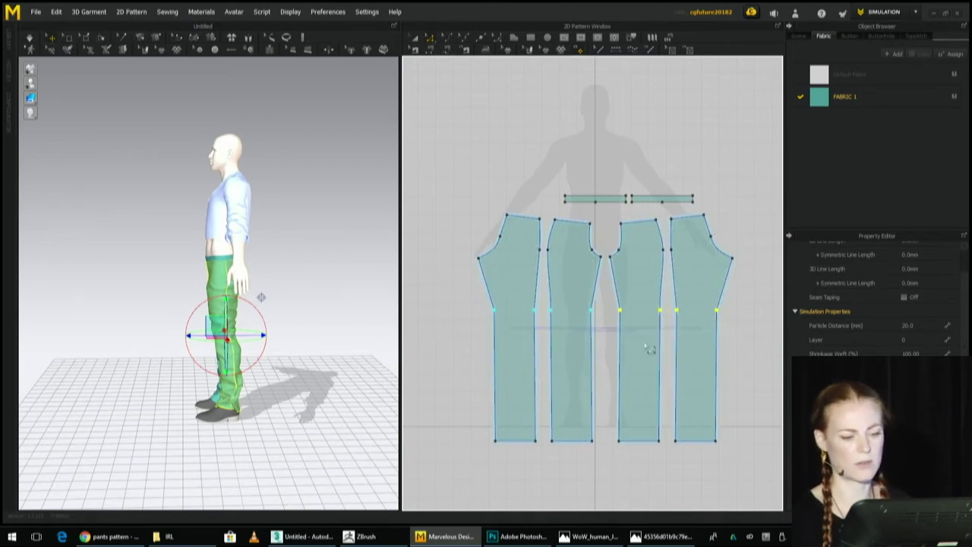
Widen the legs at the knee by moving the front and back panels' inseam knee points slightly outward.
left_click(740, 315)
left_click(720, 312)
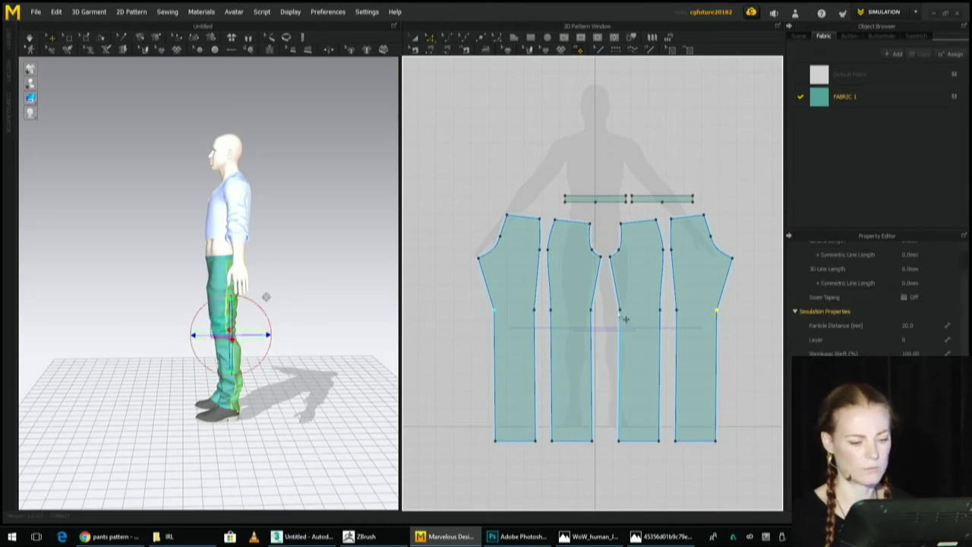
left_click(595, 313, "shift")
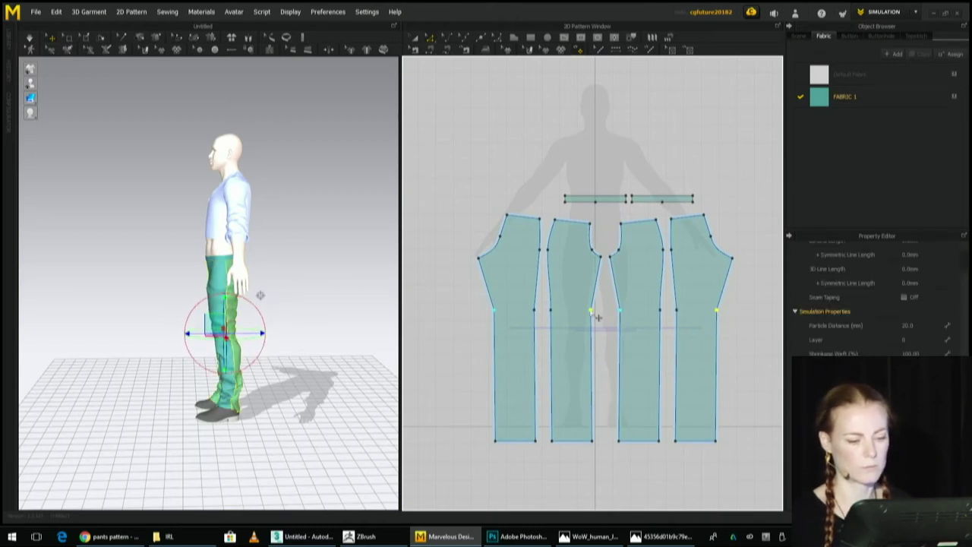
left_click_drag(597, 318, 604, 317)
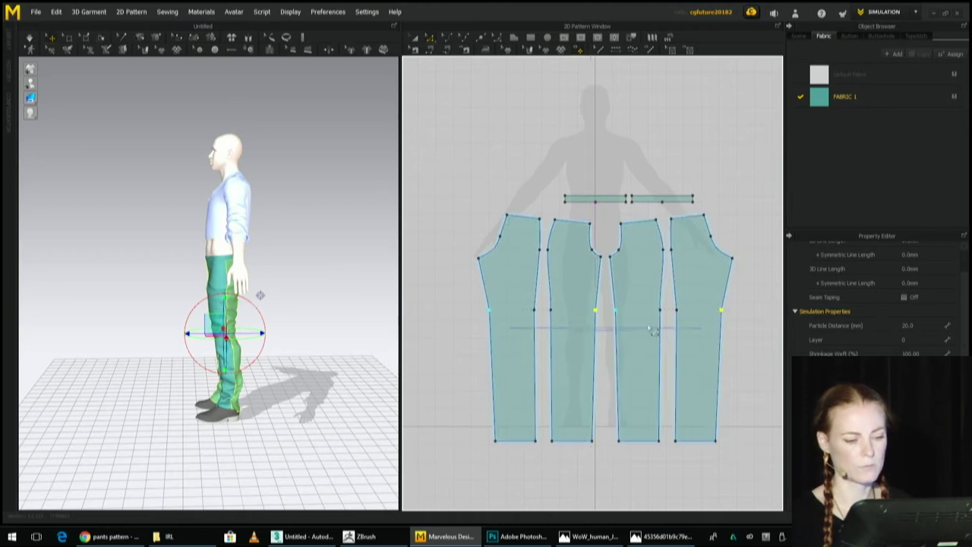
Shorten both trouser legs by raising the hem lines of the front and back panels together, and simulate briefly.
left_click(703, 446)
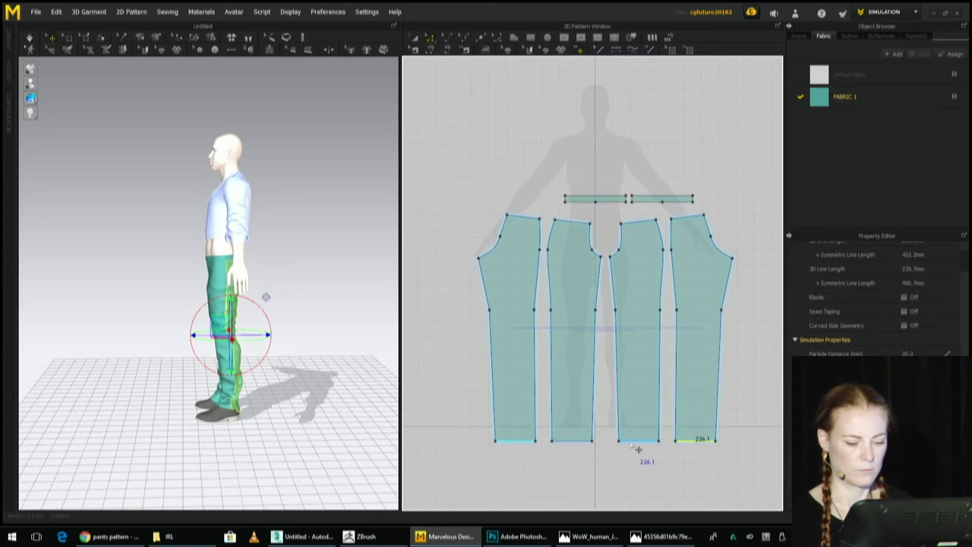
left_click(639, 448, "shift")
left_click_drag(643, 449, 641, 419)
key("space")
key("space")
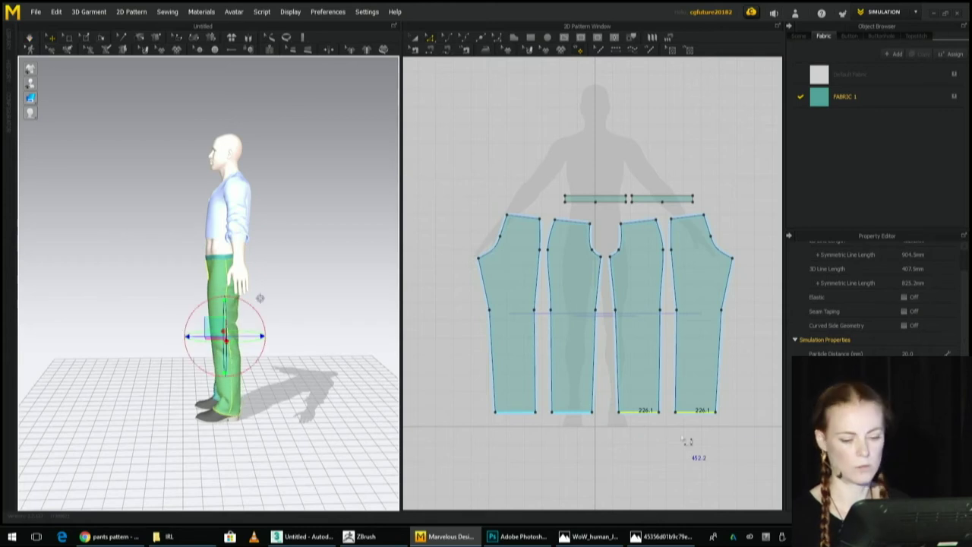
Try to flare the back panels by moving their inseam hem corners far outward along the hem line.
left_click(740, 421)
left_click_drag(715, 412, 741, 413)
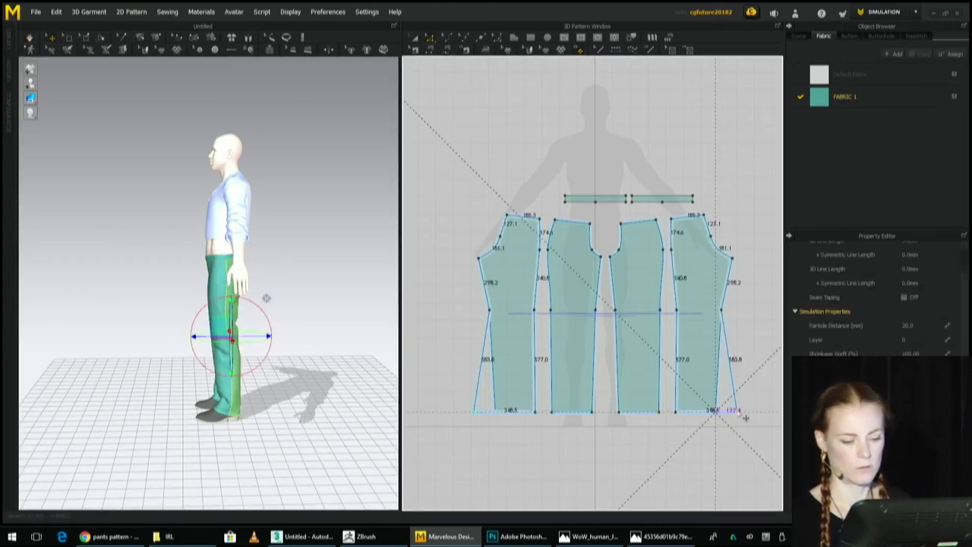
key("ctrl+z")
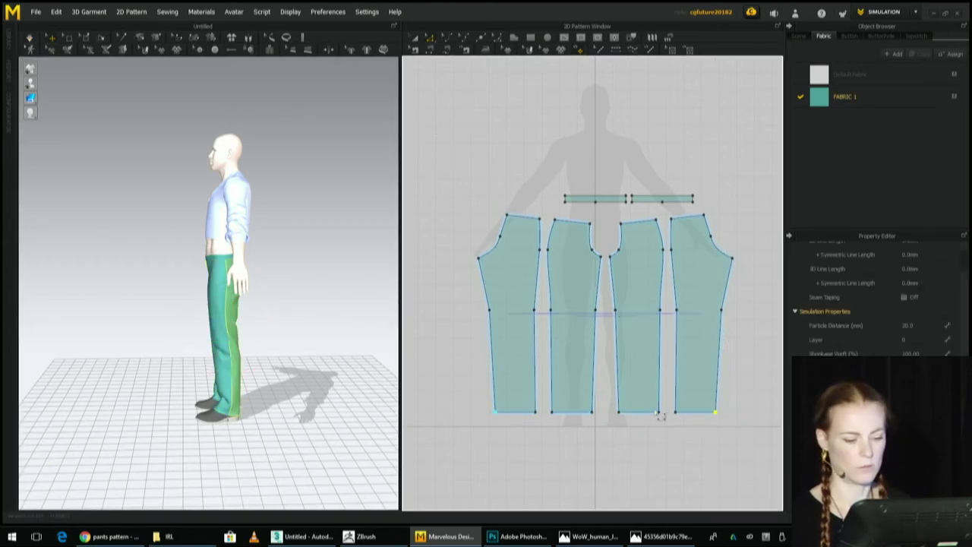
Flare the lower legs by moving the inseam and outseam hem corners of the front and back panels outward.
left_click(599, 420)
left_click_drag(592, 412, 605, 412)
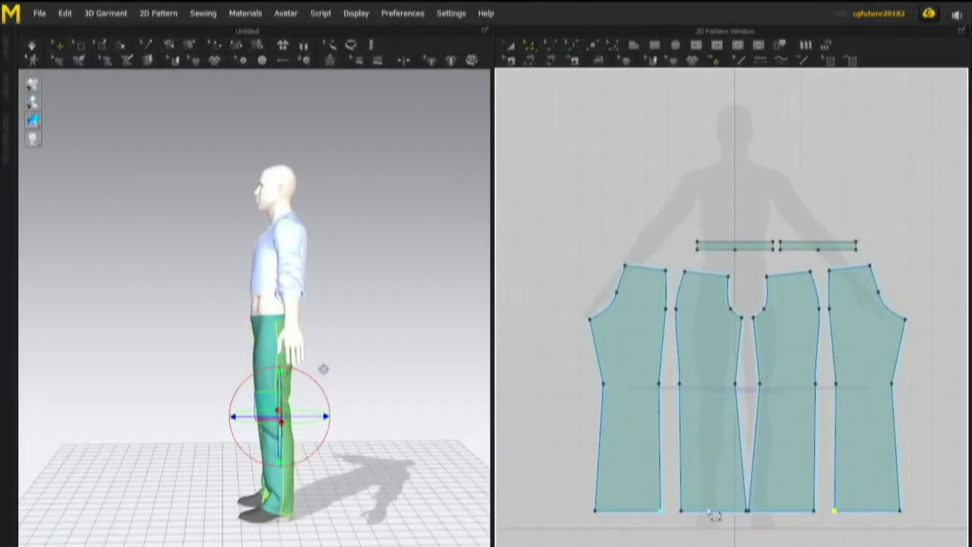
left_click(682, 513, "shift")
left_click_drag(691, 521, 670, 519)
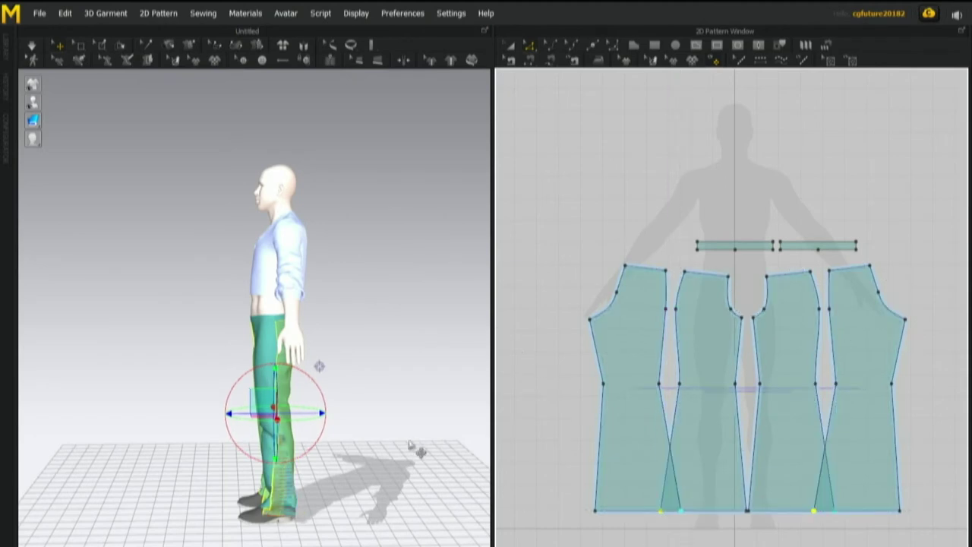
Simulate the flared trousers and pull the fabric near the hem of the avatar's left leg to settle the drape.
left_click(357, 490)
right_click_drag(347, 490, 456, 486)
left_click_drag(306, 489, 386, 506)
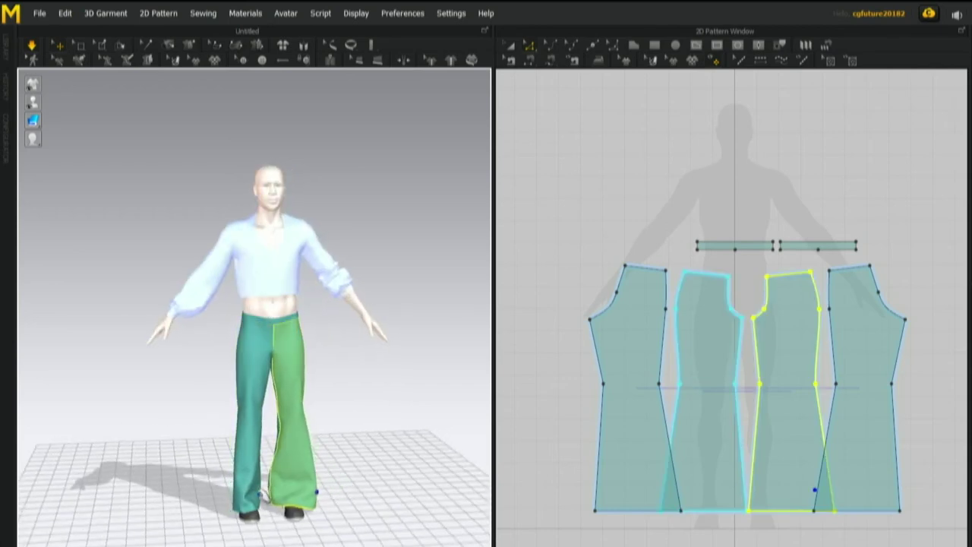
left_click(283, 492)
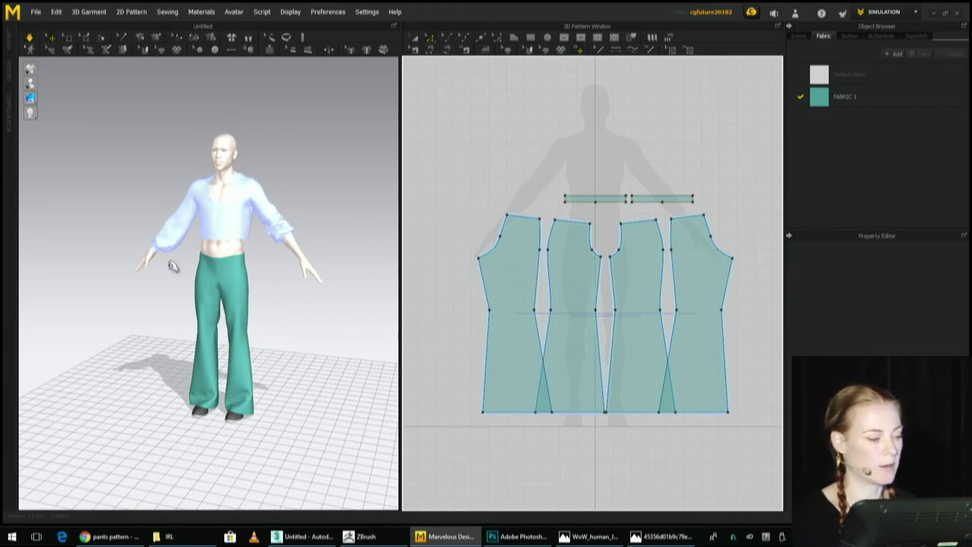
Freeze the front and back panels of the avatar's right trouser leg.
left_click(217, 299)
right_click_drag(201, 324, 320, 329)
left_click(289, 299, "shift")
right_click(289, 299)
left_click(323, 55)
Select the front and back waistband pieces and freeze them.
right_click_drag(330, 354, 187, 341)
left_click(630, 205)
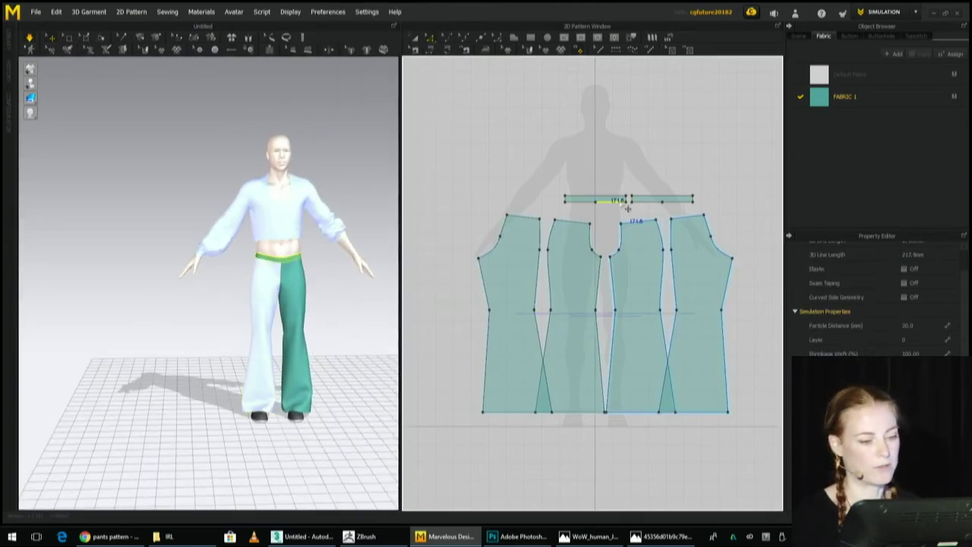
scroll(279, 262, "up", 2)
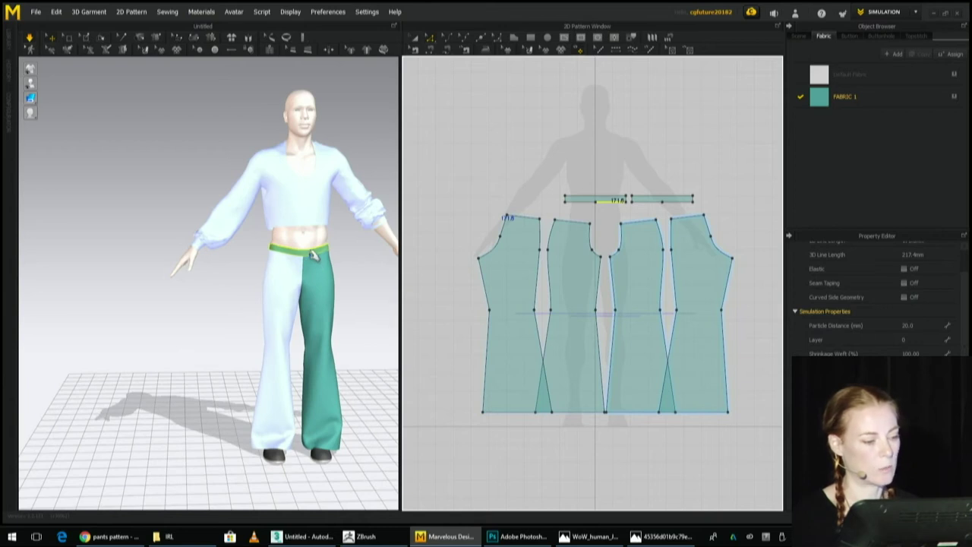
left_click(310, 252)
right_click_drag(187, 255, 372, 266)
left_click(312, 255, "shift")
right_click(311, 255)
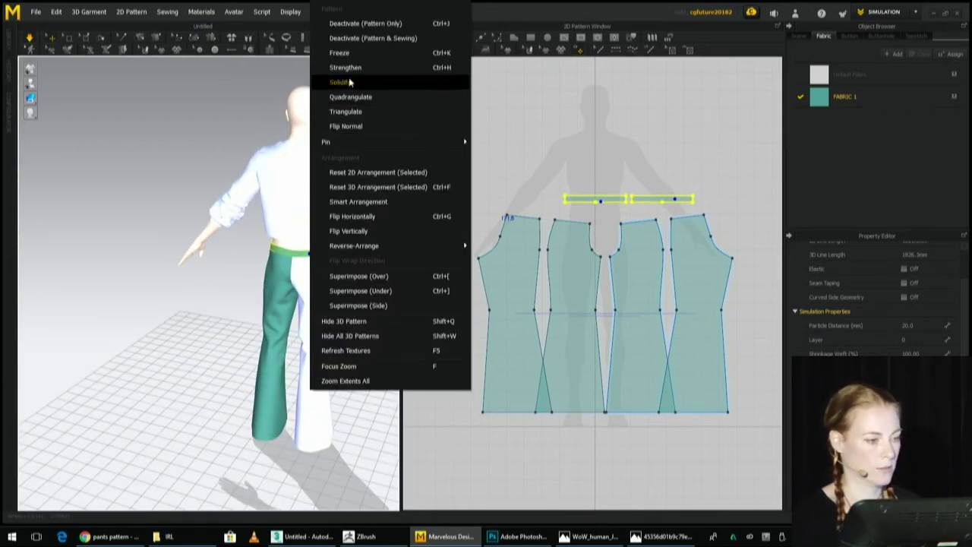
left_click(343, 52)
Move the right leg's front and back panels away from the left leg's panels and remove their linked editing.
middle_click_drag(572, 351, 588, 331)
scroll(479, 350, "down", 3)
scroll(480, 339, "down", 1)
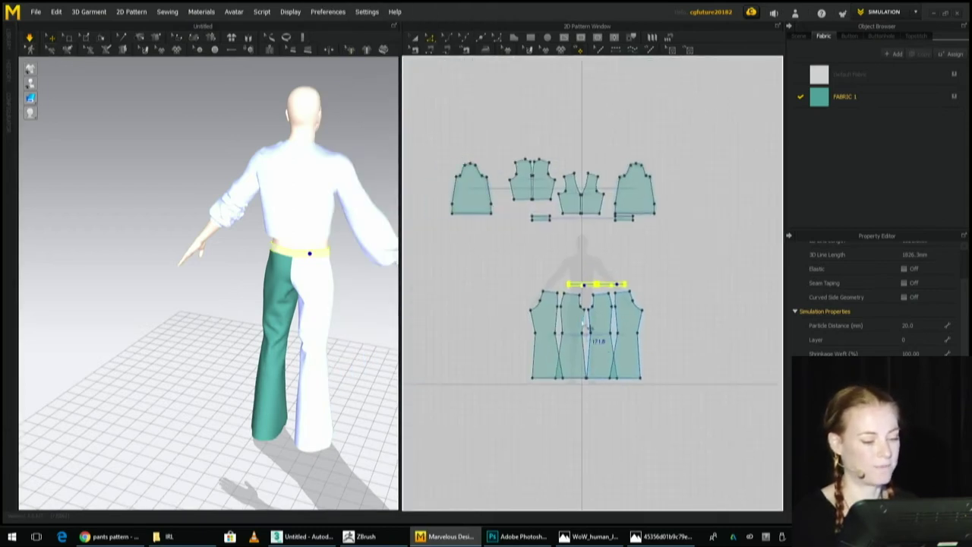
left_click(415, 37)
left_click(551, 320)
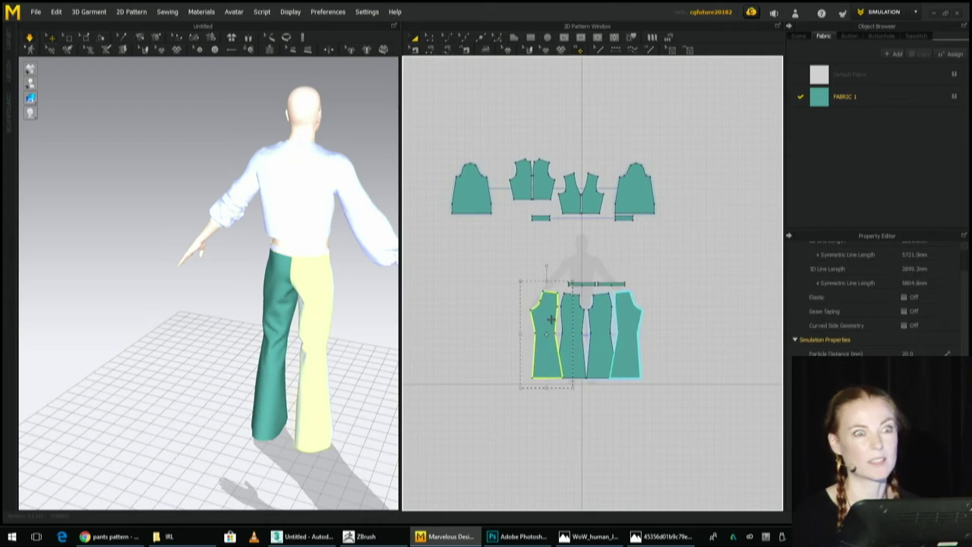
left_click(569, 322, "shift")
left_click_drag(568, 320, 541, 322)
right_click(541, 322)
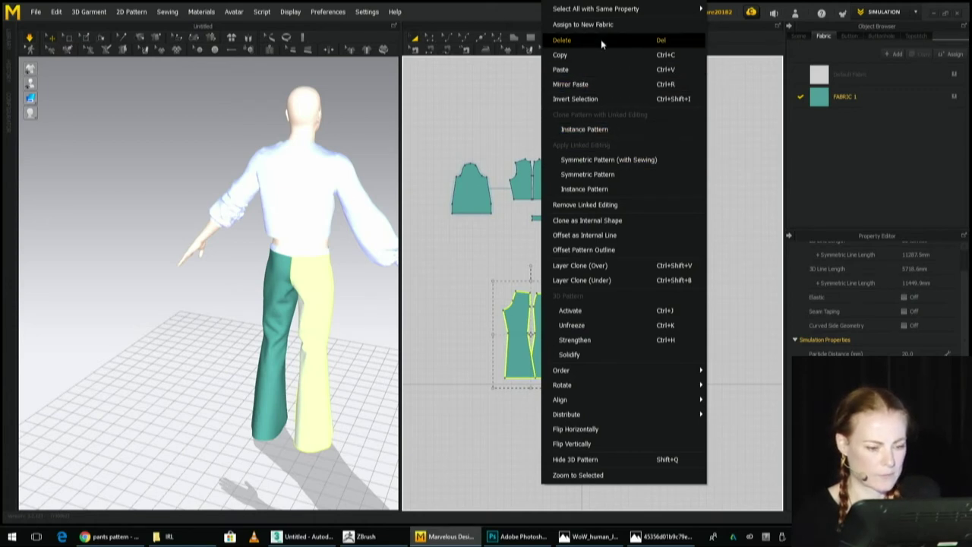
left_click(609, 204)
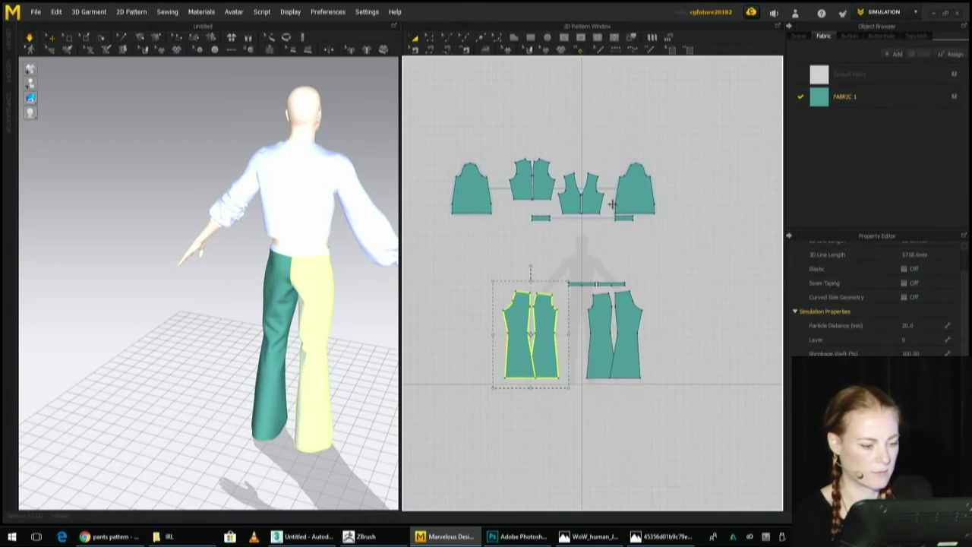
left_click(599, 440)
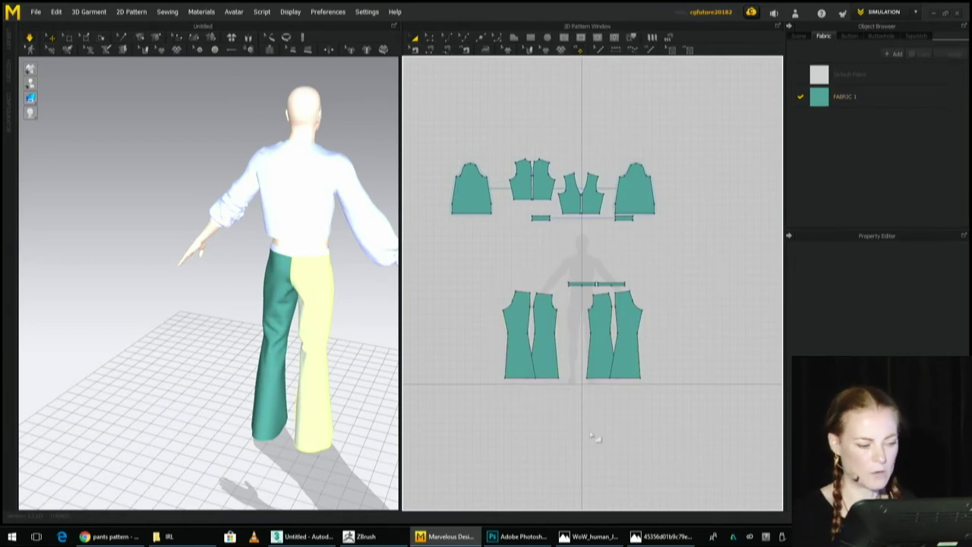
right_click_drag(365, 343, 190, 334)
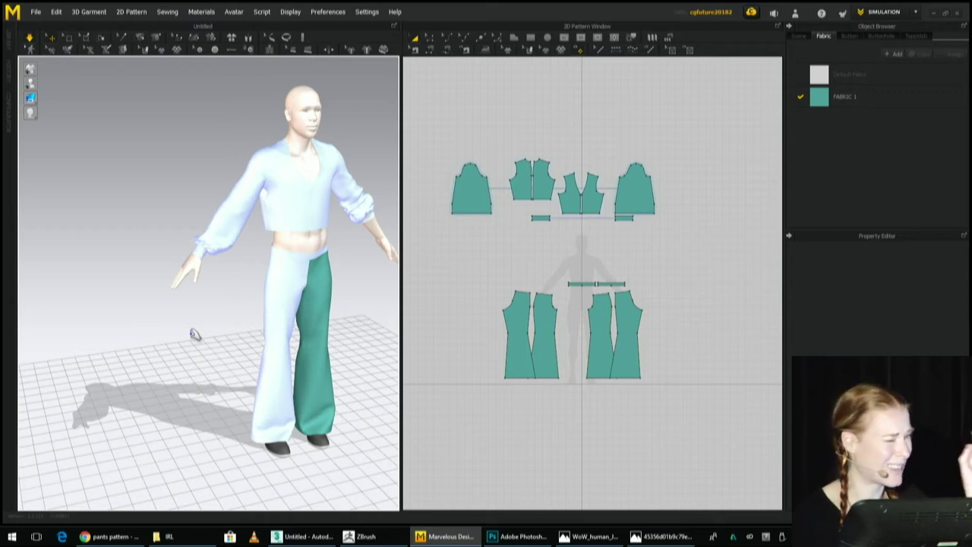
Try moving only the left leg's back panel inseam hem corner outward and down, and undo the move.
left_click(625, 351)
left_click(655, 408)
left_click_drag(454, 67, 670, 328)
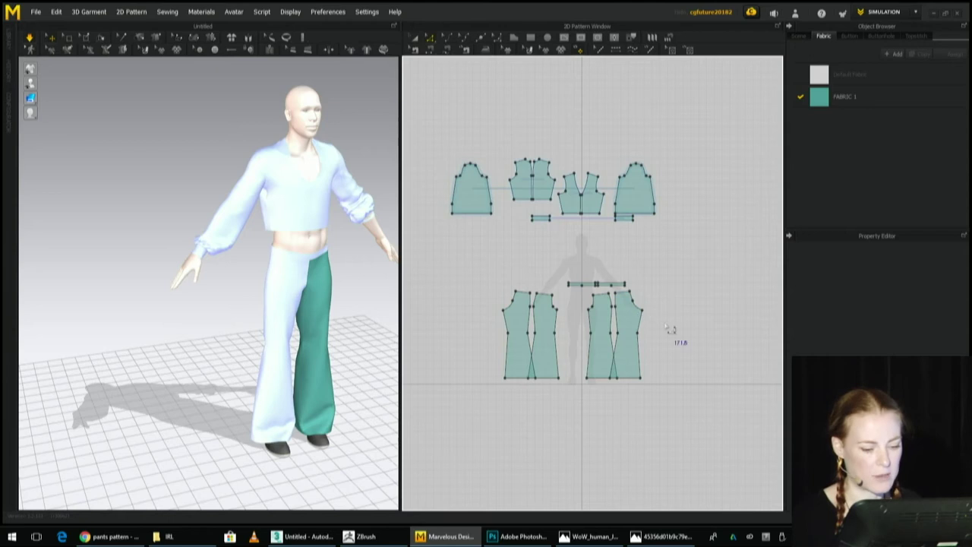
left_click_drag(649, 385, 660, 395)
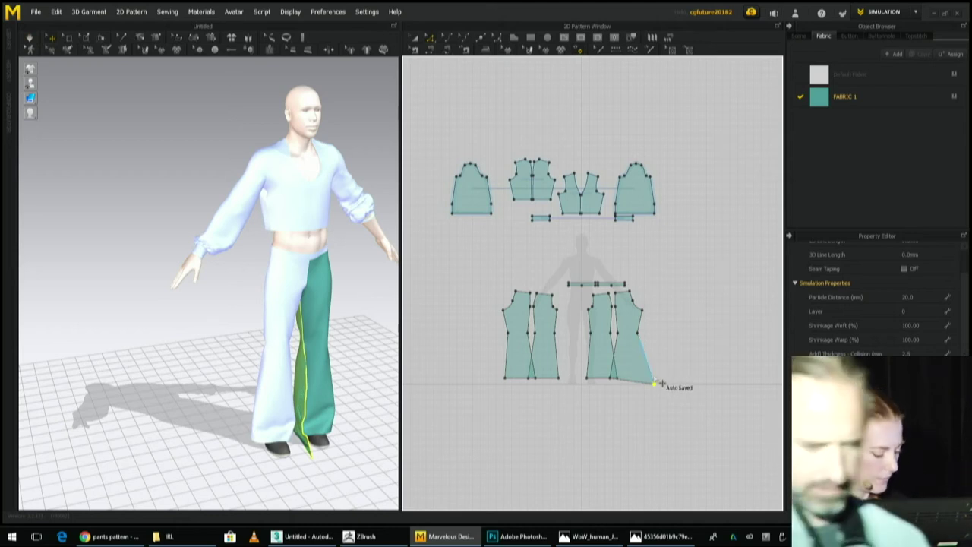
key("ctrl+z")
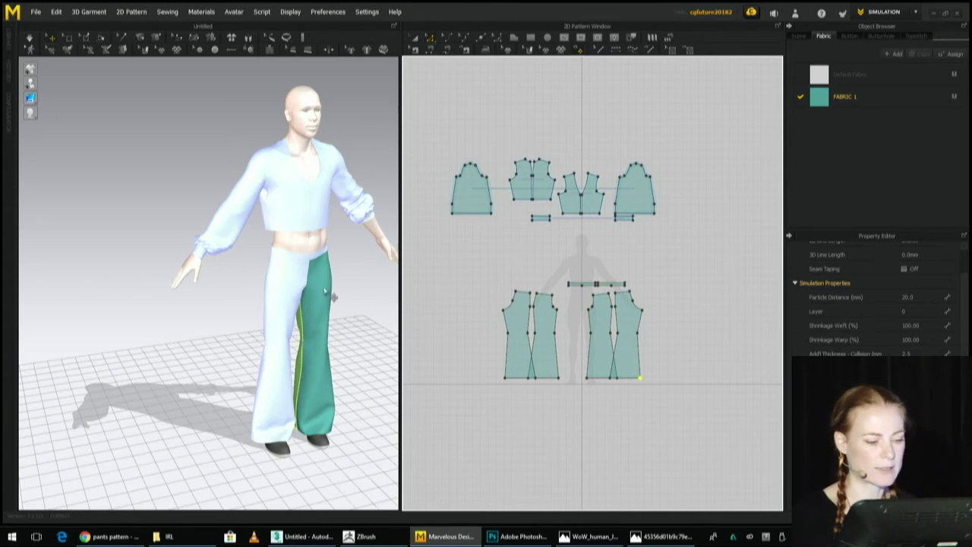
Move the left leg's back panel well away from the front panel in the pattern layout.
left_click(630, 336)
right_click(630, 336)
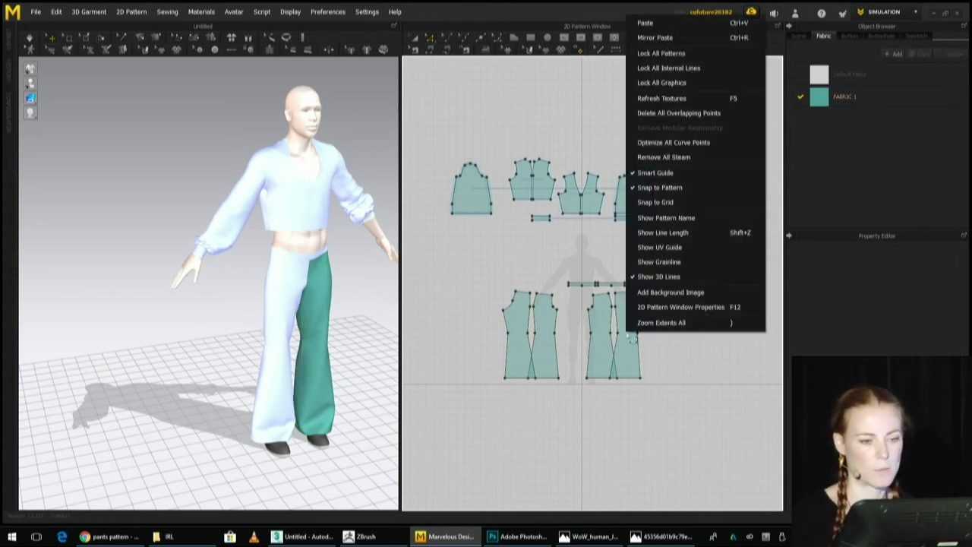
left_click(413, 38)
left_click(625, 332)
right_click(625, 332)
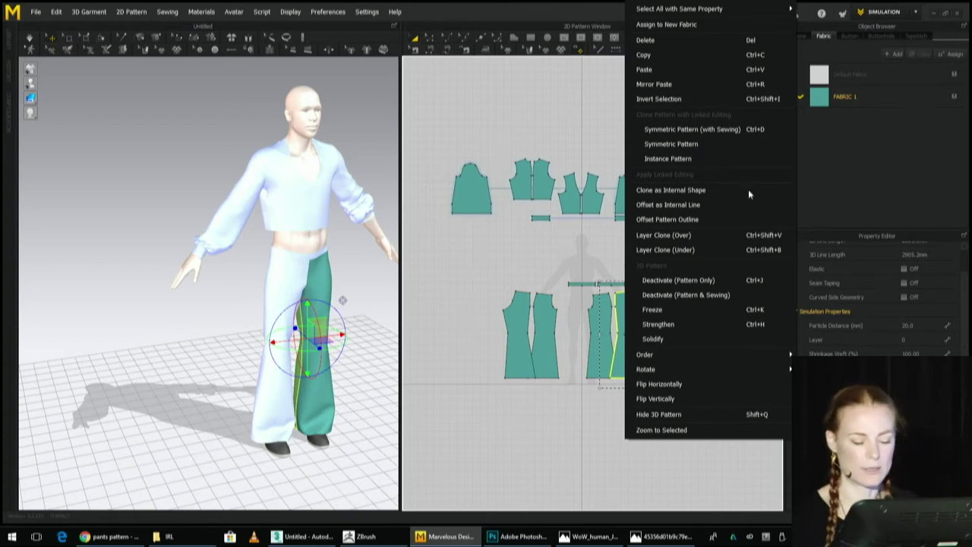
left_click(554, 461)
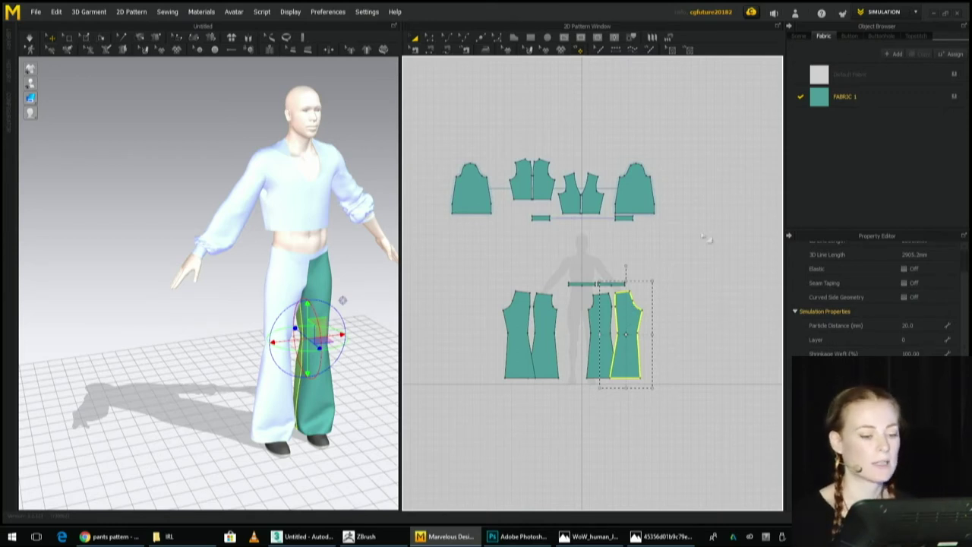
left_click_drag(629, 313, 731, 314)
left_click(630, 400)
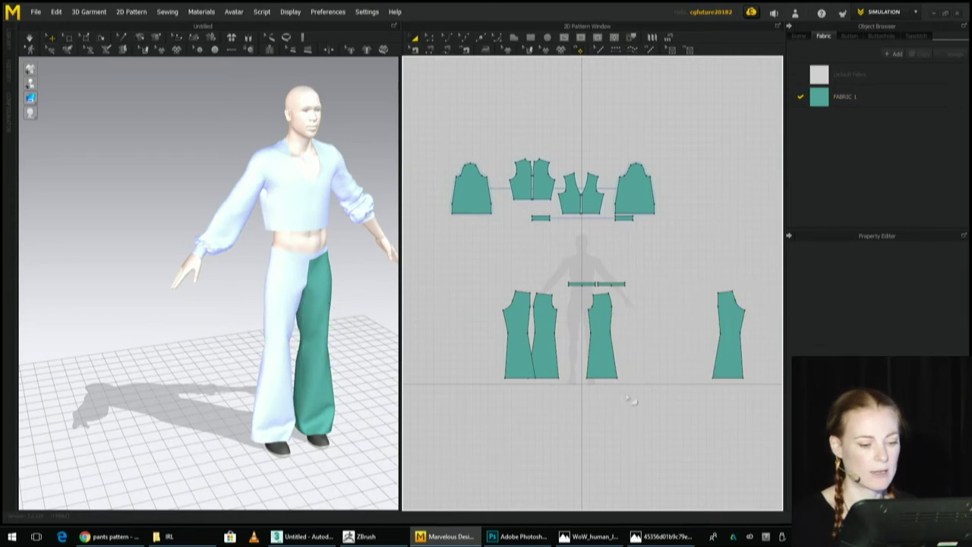
Duplicate the left leg's front panel and place the copy beside the original.
left_click(602, 332)
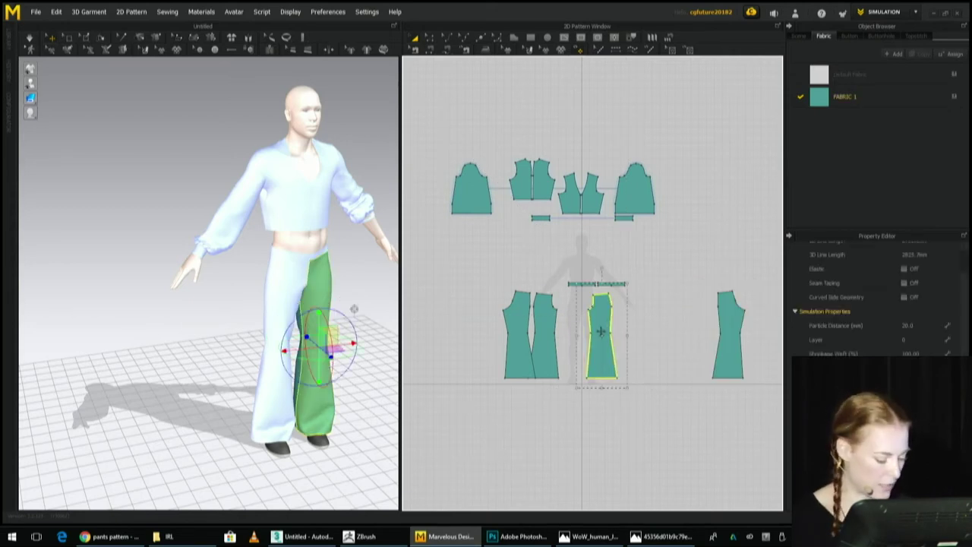
left_click_drag(602, 334, 640, 339)
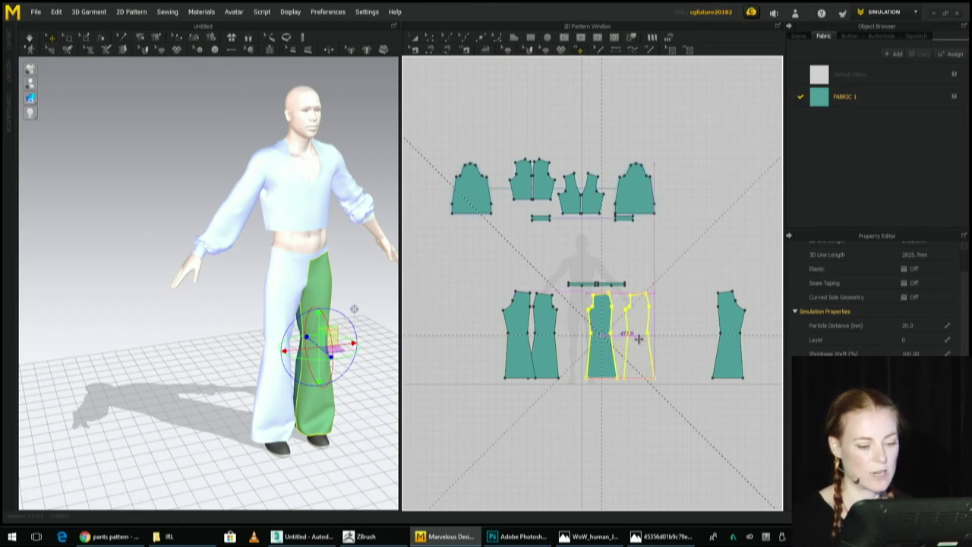
left_click(639, 342)
Add a point in the middle of the waist edge and of the hem edge on the original left front panel.
right_click_drag(351, 384, 262, 372)
scroll(574, 385, "up", 4)
middle_click_drag(599, 369, 487, 404)
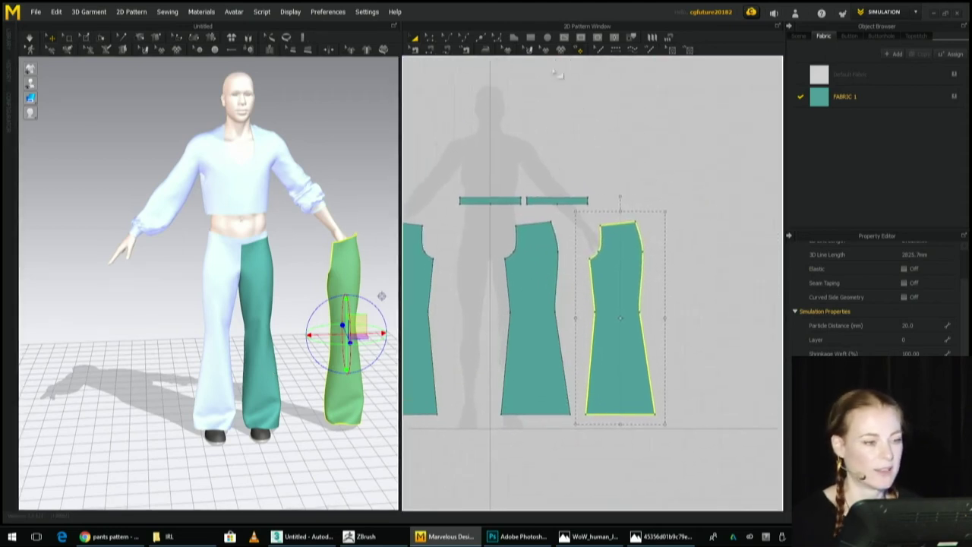
left_click(480, 40)
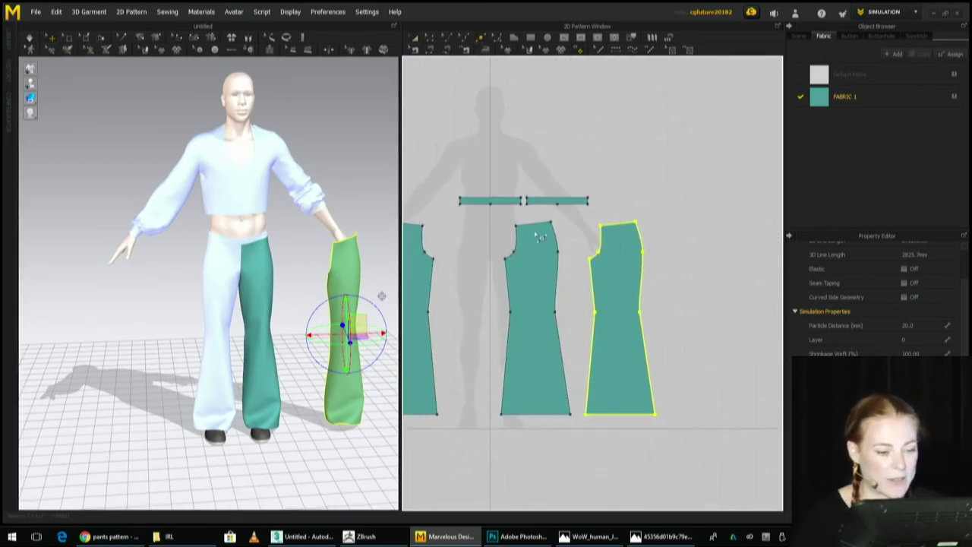
left_click(530, 315)
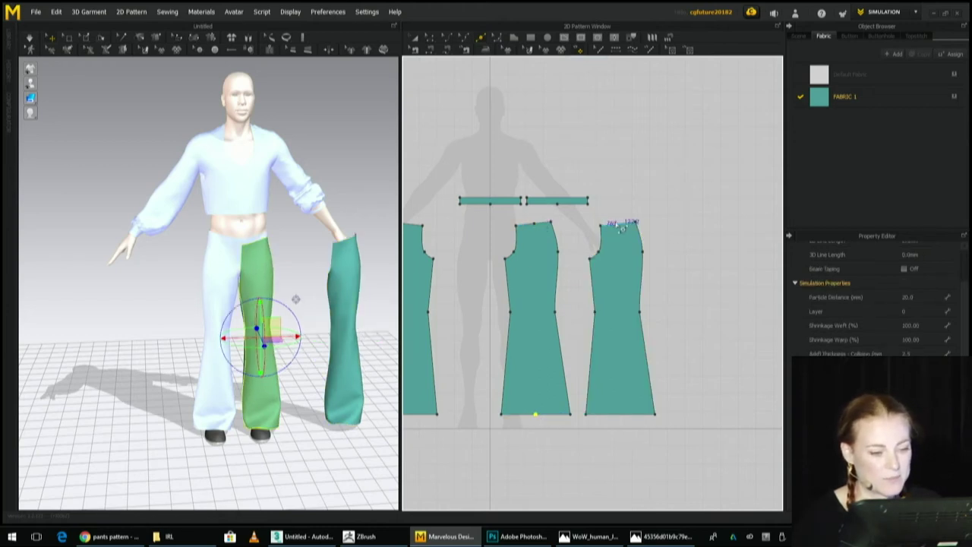
Delete the earlier front panel copy and place a new duplicate of the panel with the added points beside the original.
left_click(417, 38)
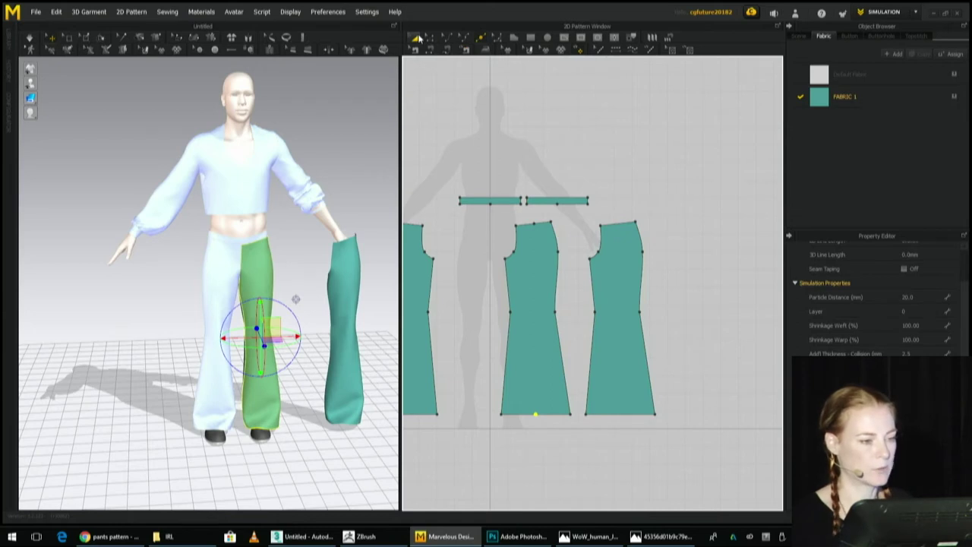
left_click(614, 262)
key("Delete")
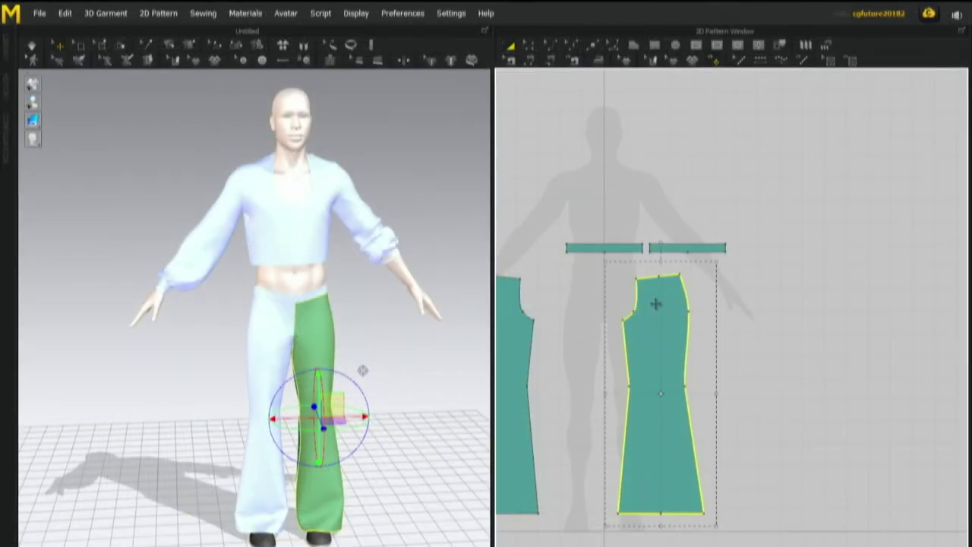
left_click_drag(659, 306, 758, 403)
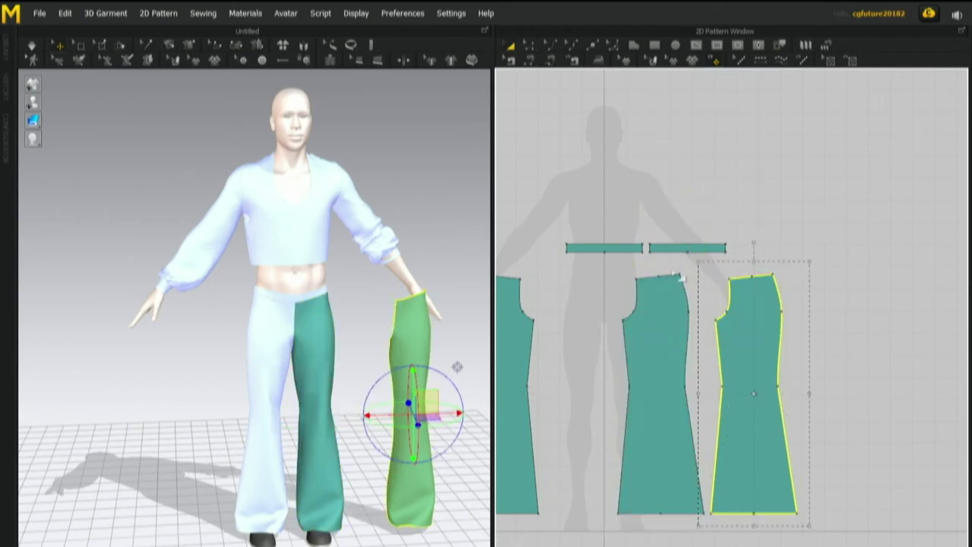
Split the front panel lengthwise by deleting the original's outseam-side points and the copy's crotch and inseam points.
left_click(529, 44)
left_click_drag(669, 269, 708, 519)
key("Delete")
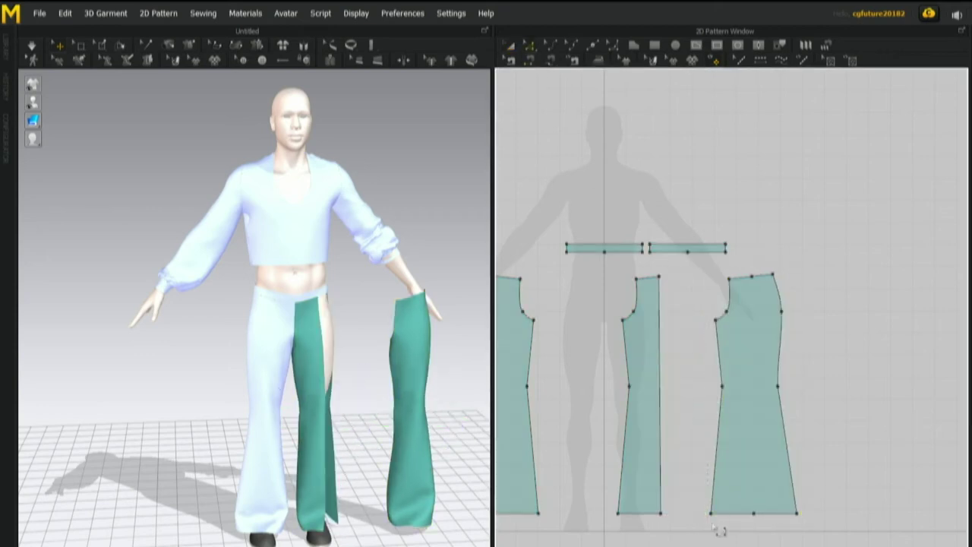
left_click_drag(700, 272, 740, 537)
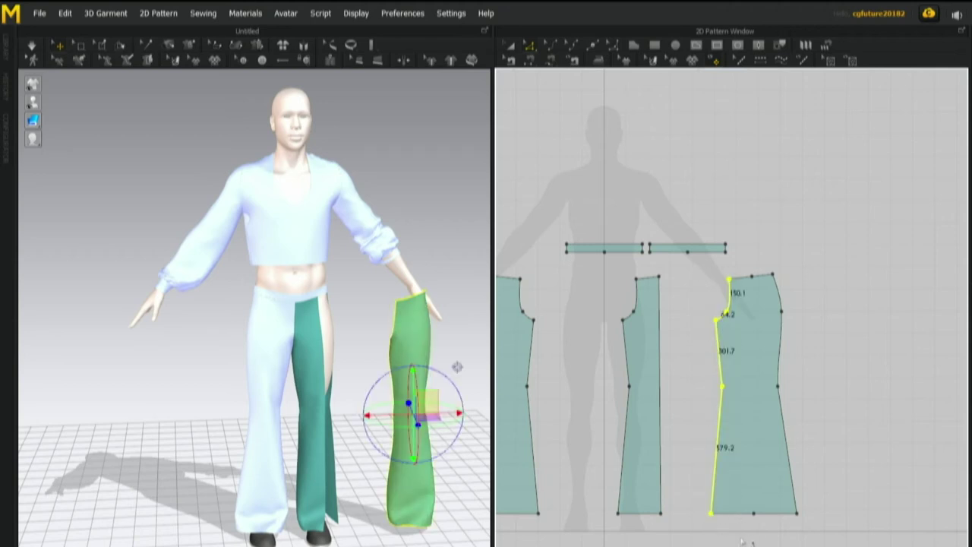
key("Delete")
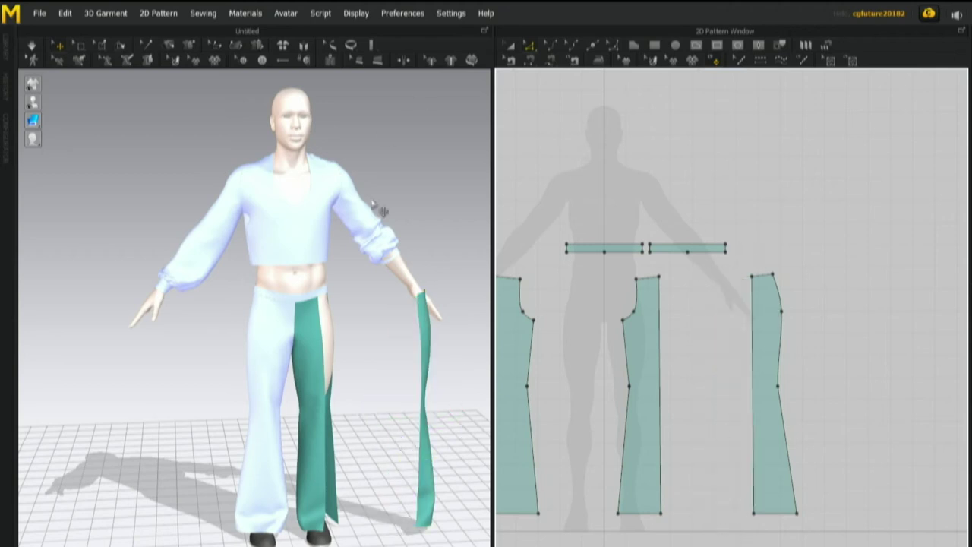
Move the outer front piece against the avatar's left leg in 3D and sew both front pieces together along the lengthwise cut.
left_click(431, 366)
left_click_drag(457, 356, 366, 357)
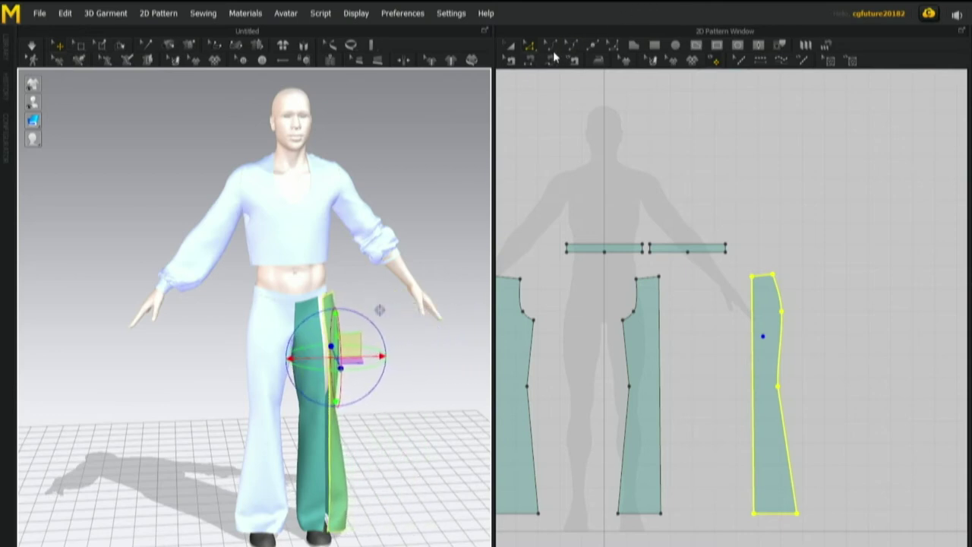
left_click(531, 61)
left_click(660, 321)
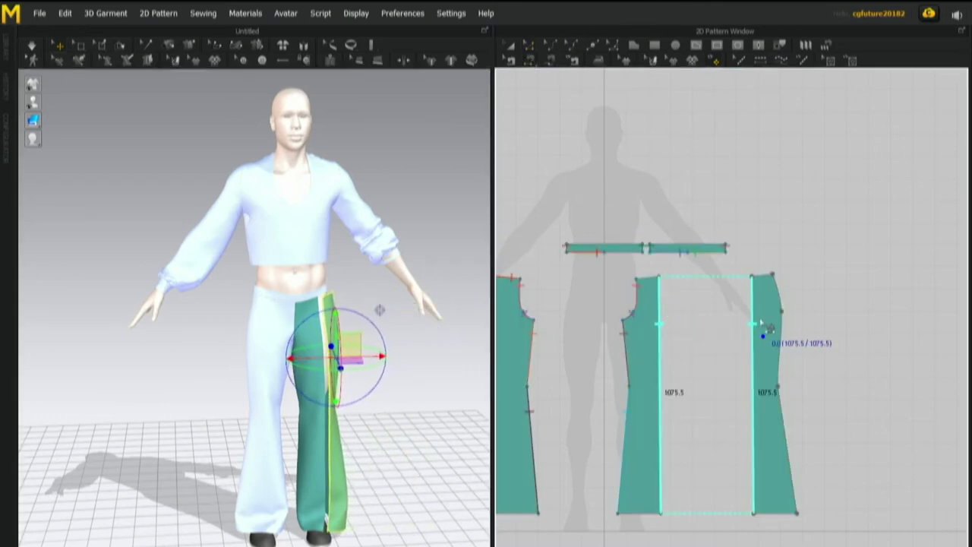
left_click(755, 323)
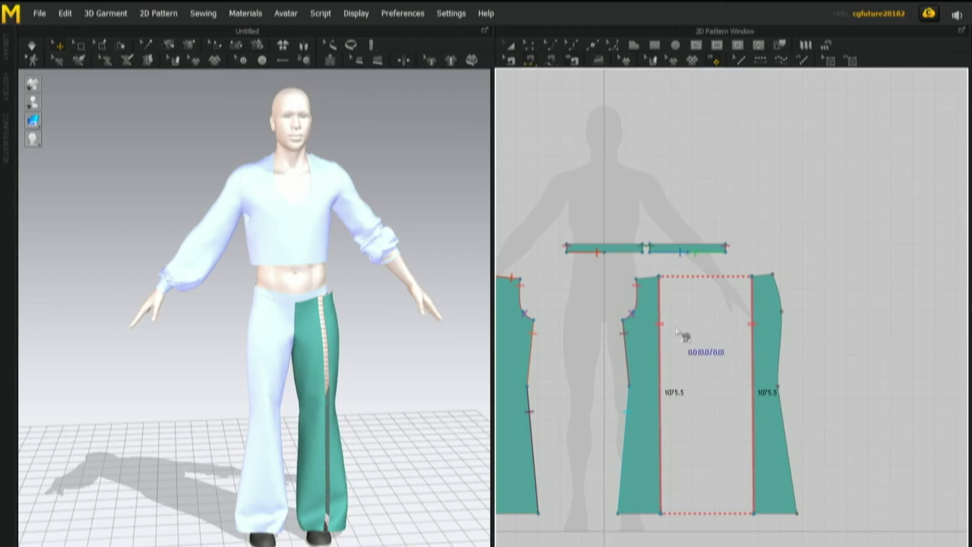
Set the curved side geometry's curvature to 45% on the outer front piece's lengthwise cut edge.
left_click(530, 45)
left_click(659, 378)
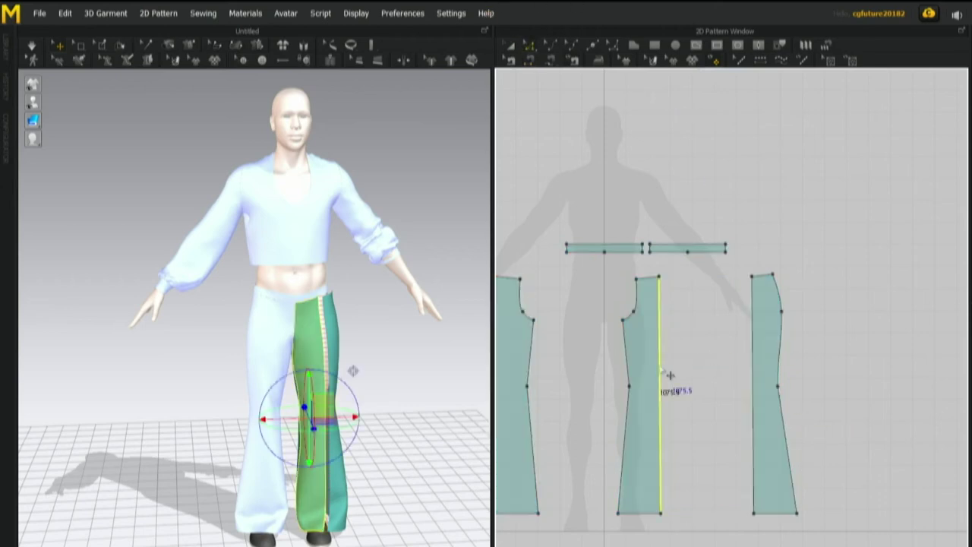
left_click(760, 393, "shift")
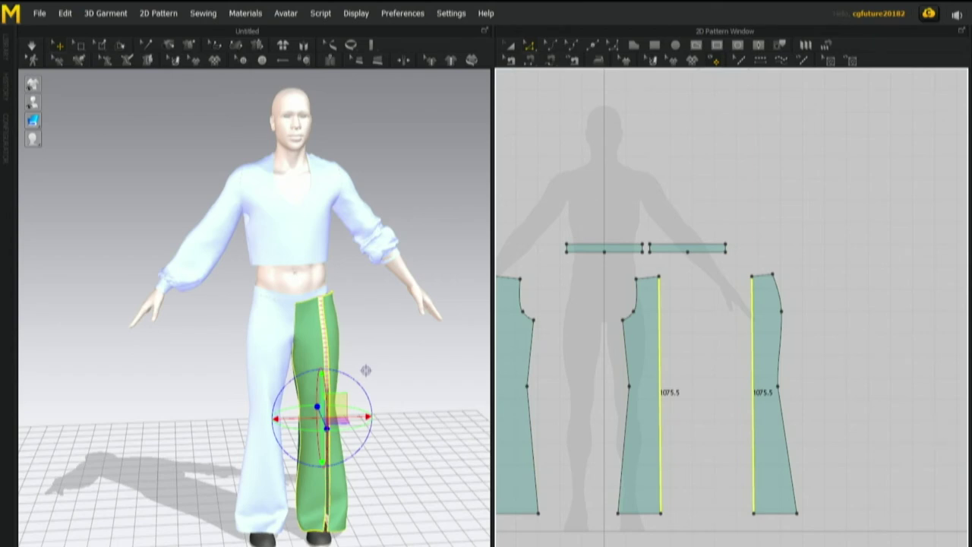
left_click(660, 429)
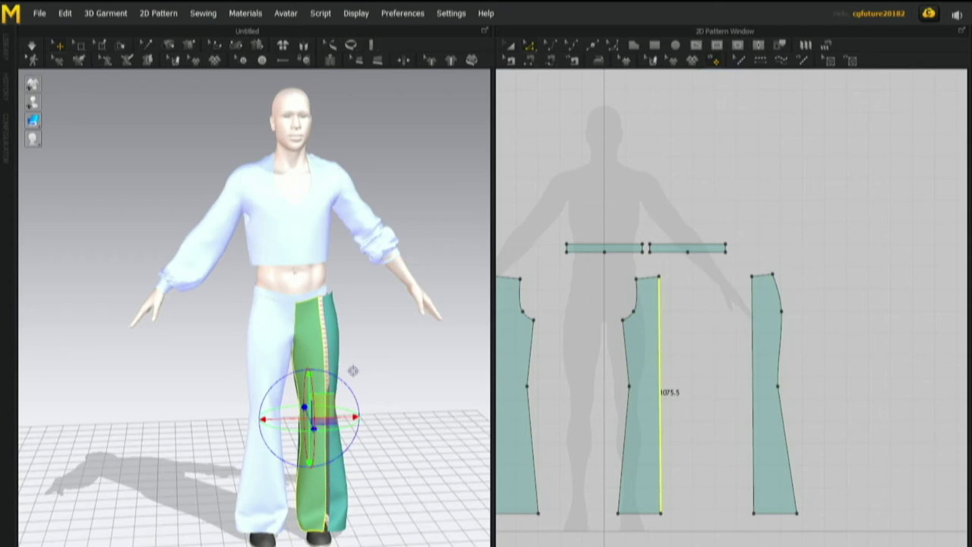
left_click(755, 427)
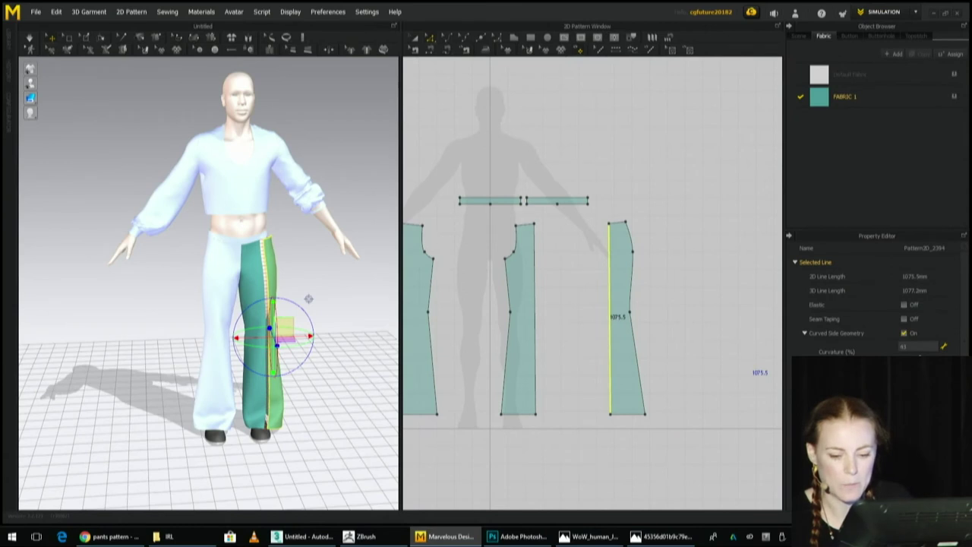
type("45")
key("Return")
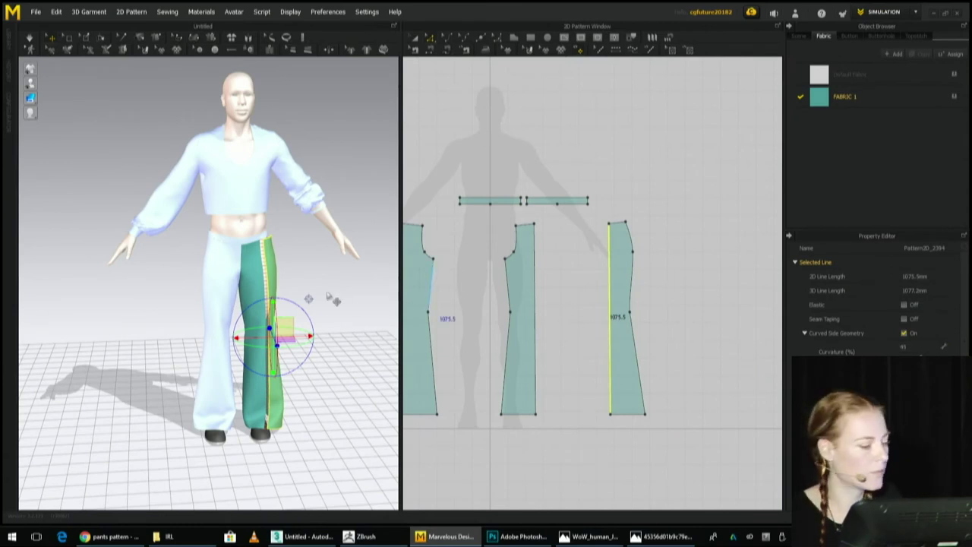
Try to sew the waist edges of both front pieces to the lower edge of the front waistband.
left_click(450, 51)
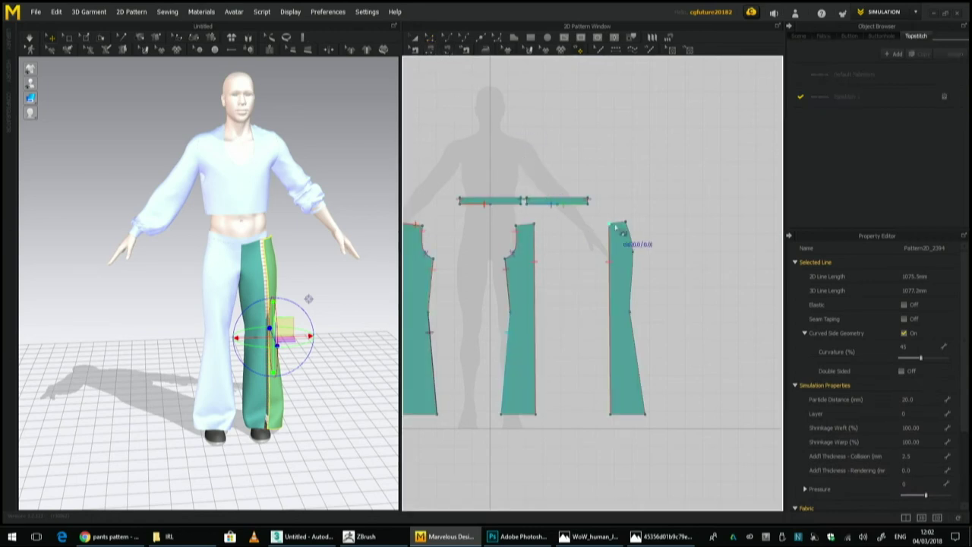
scroll(683, 303, "down", 2)
scroll(611, 318, "up", 2)
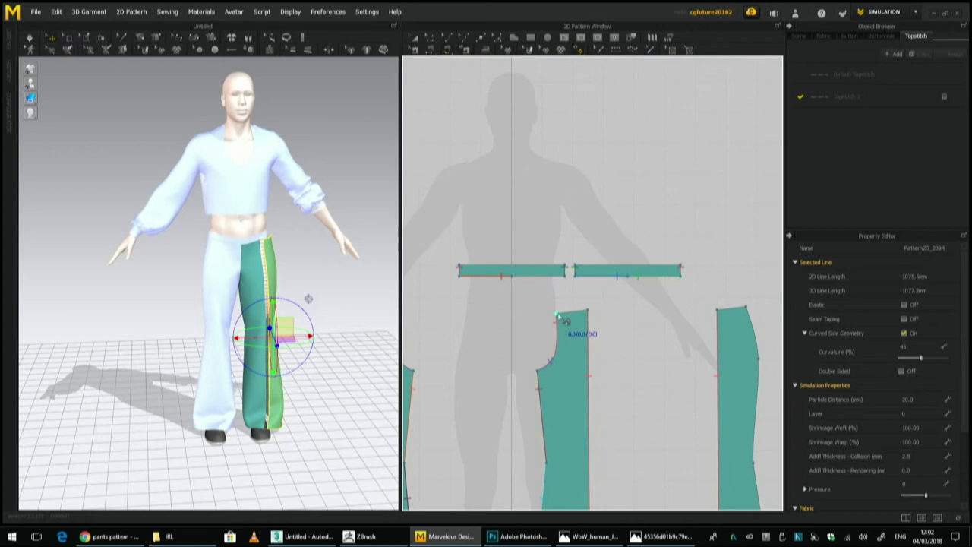
left_click(571, 318)
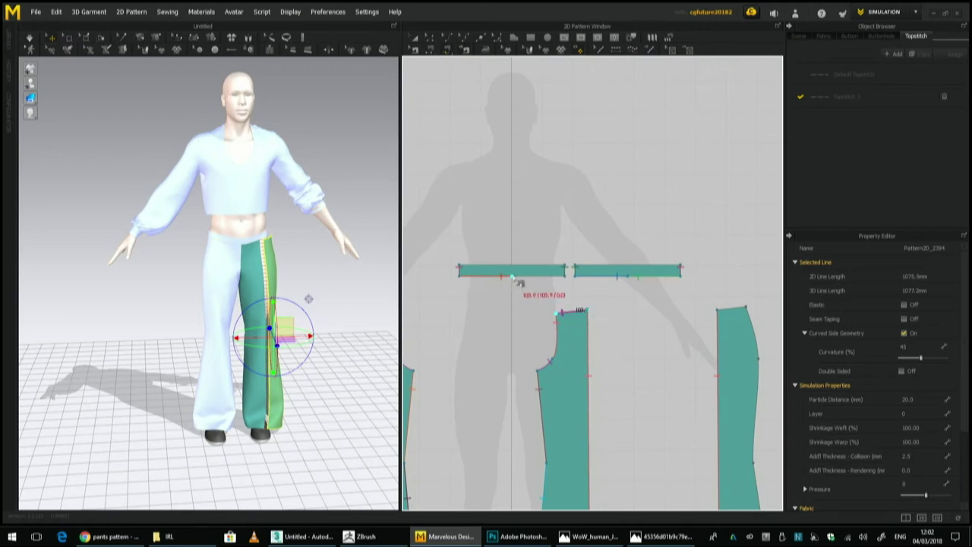
left_click(548, 275)
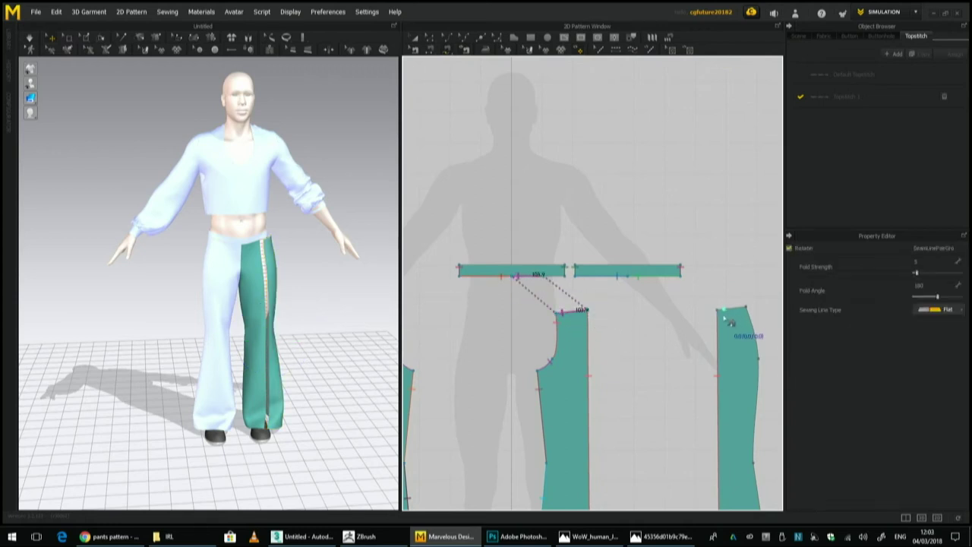
left_click(733, 313)
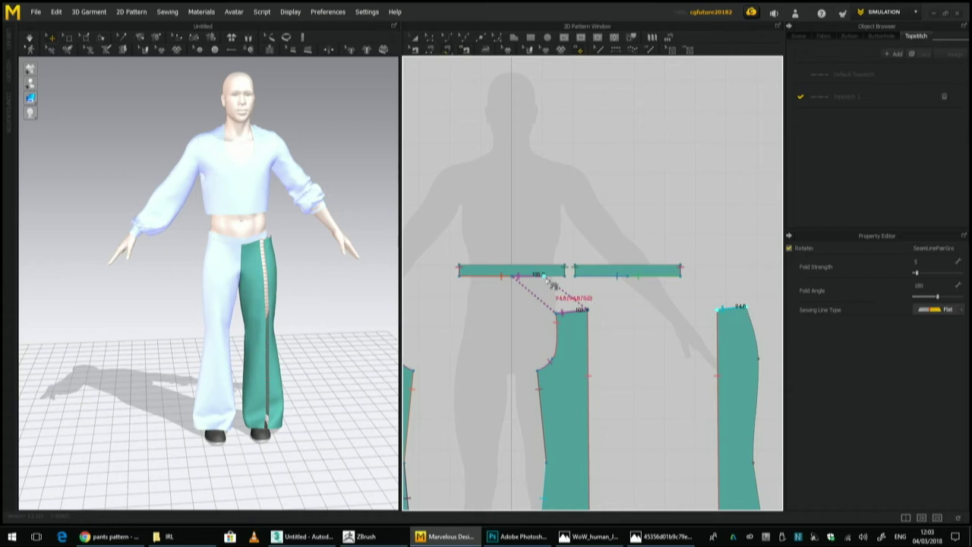
left_click(562, 281)
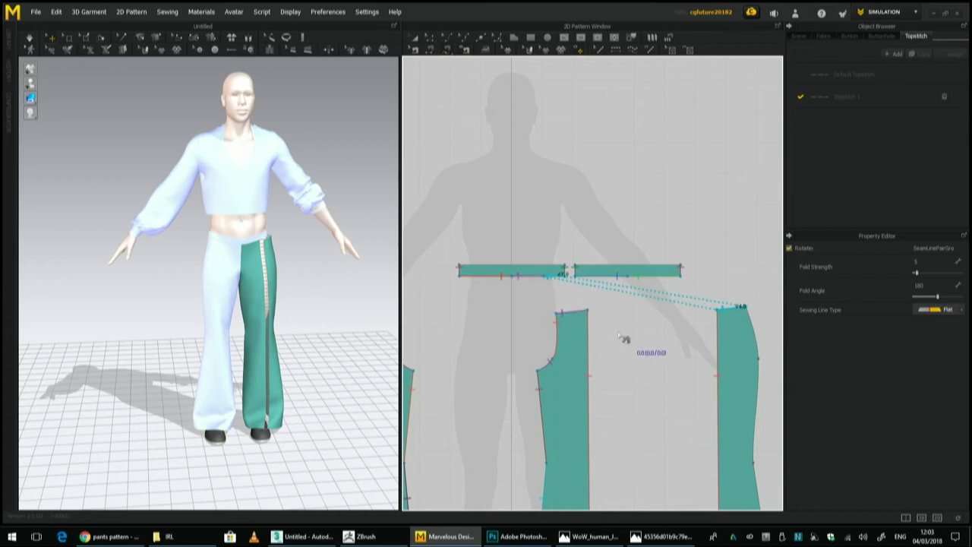
key("ctrl+z")
key("ctrl+z")
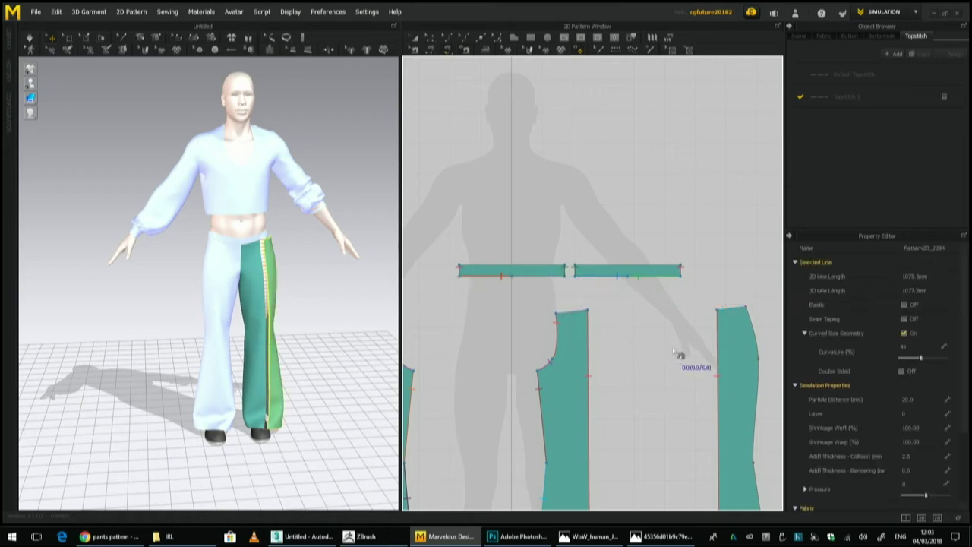
Split the left half of the front waistband's lower edge into two equal segments.
key("z")
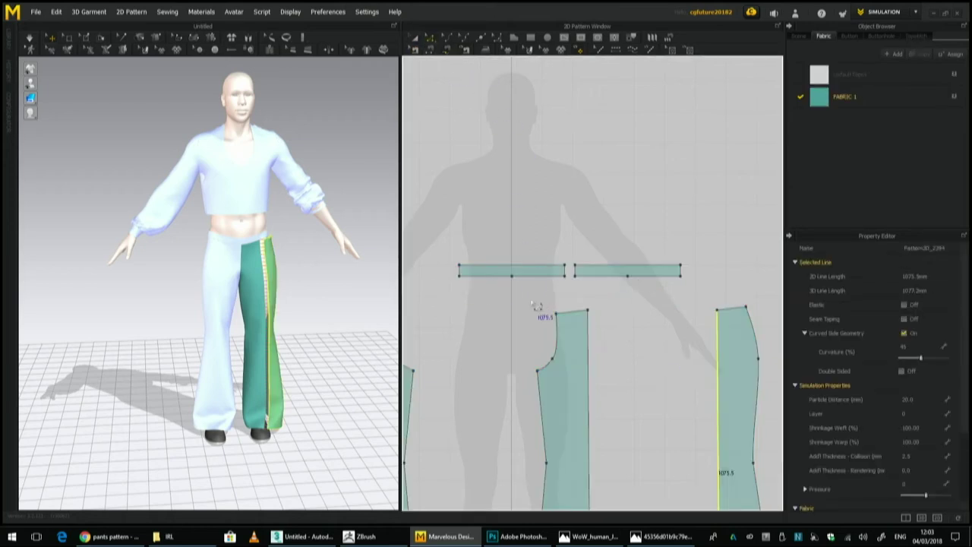
left_click(546, 276)
right_click(539, 276)
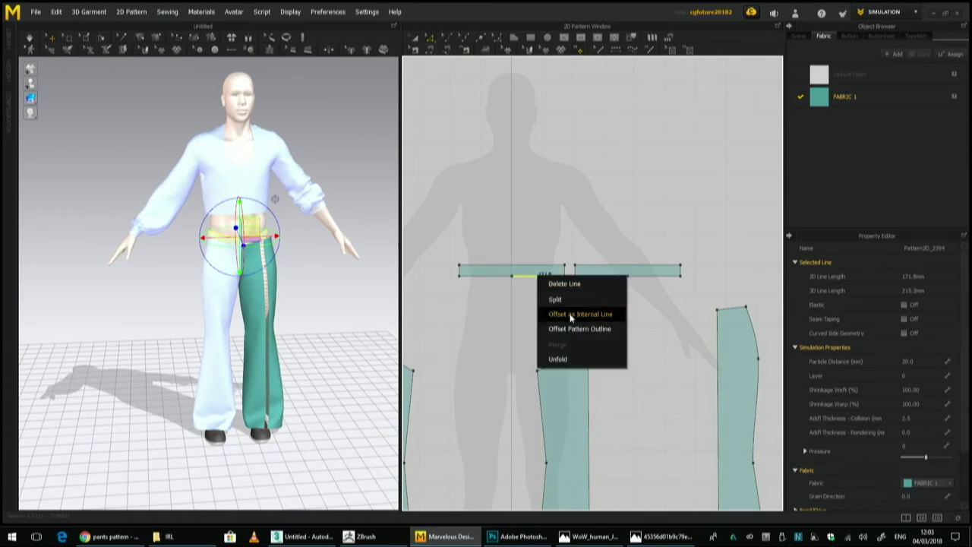
left_click(559, 299)
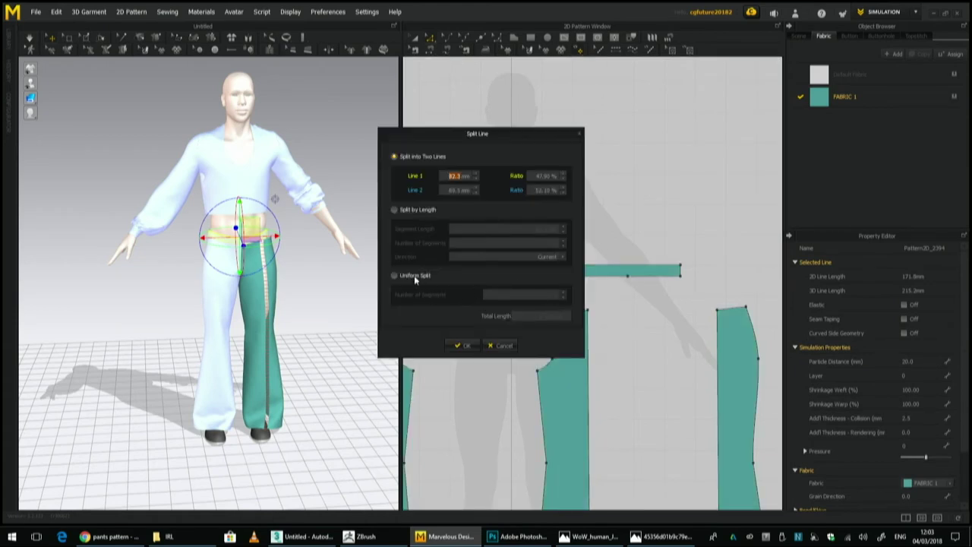
left_click(463, 345)
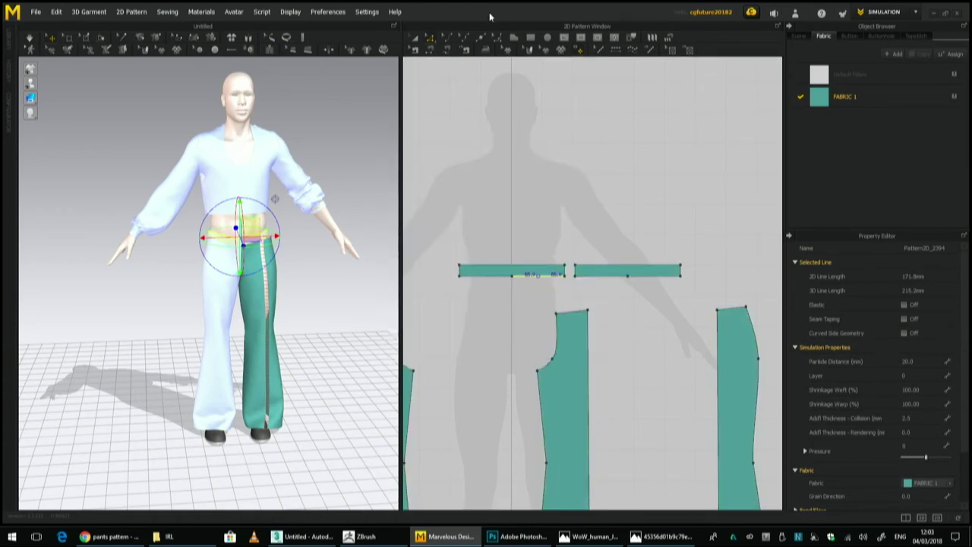
Sew each front piece's waist edge to its own segment of the front waistband's lower edge.
left_click(433, 50)
left_click(583, 310)
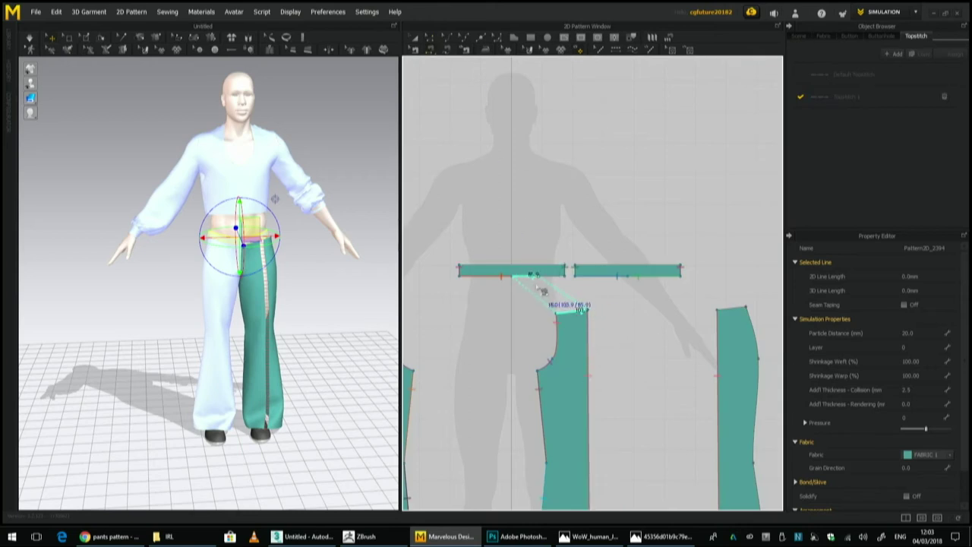
left_click(547, 276)
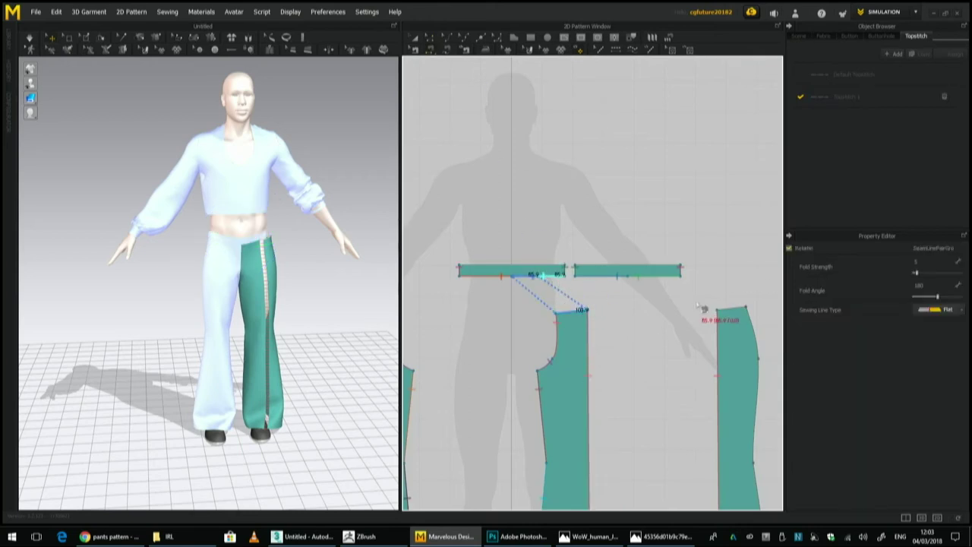
left_click(720, 310)
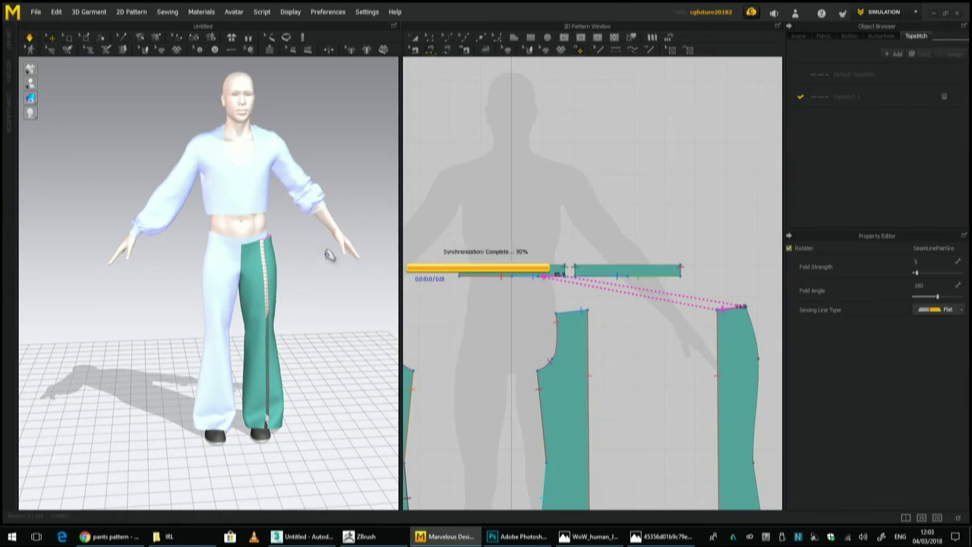
Sew the outer front piece's outseam to the left back panel along its hip, thigh and lower-leg segments.
right_click_drag(311, 310, 235, 323)
scroll(514, 344, "down", 3)
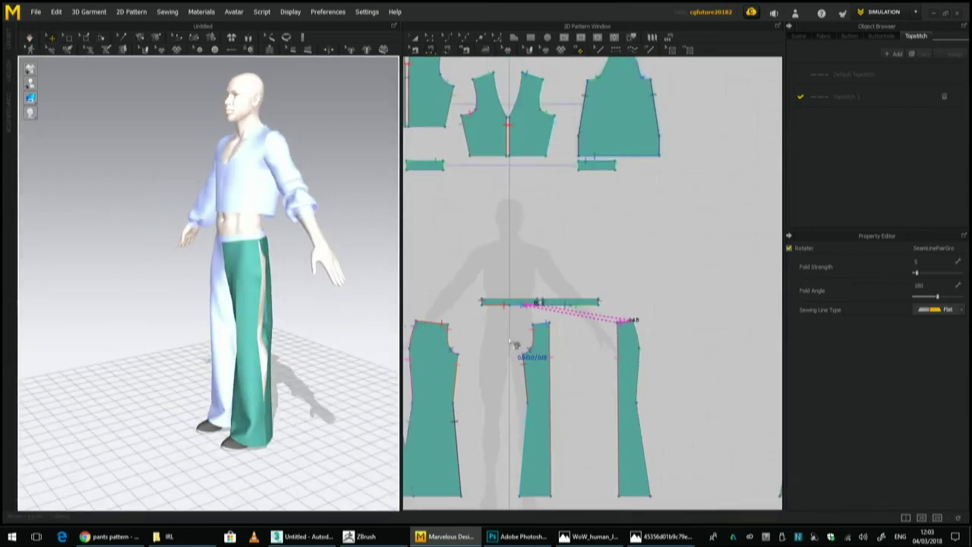
scroll(511, 342, "down", 2)
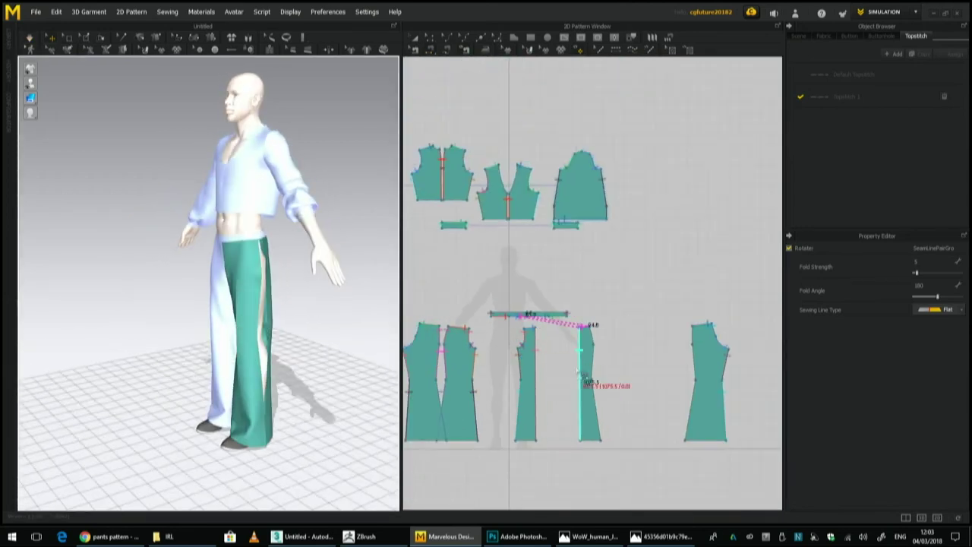
left_click(437, 53)
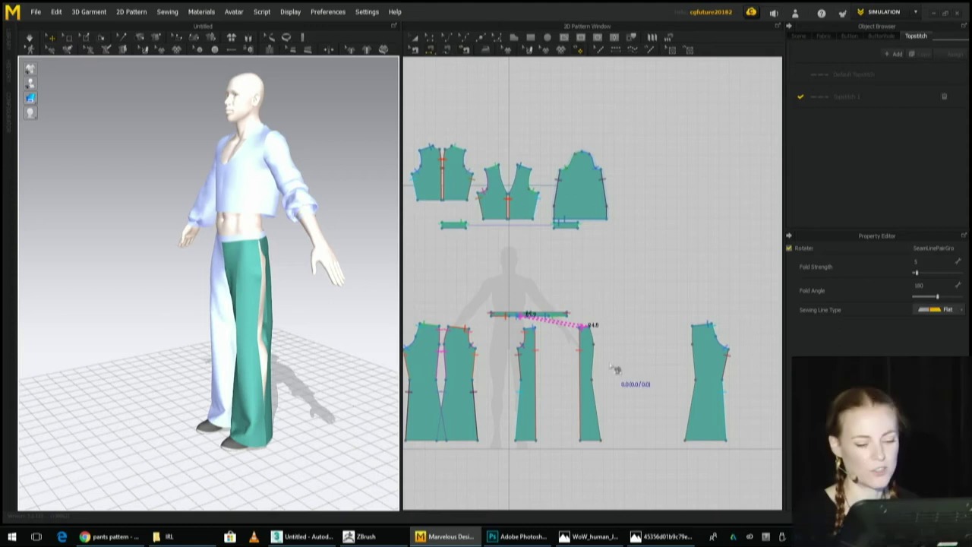
left_click(596, 342)
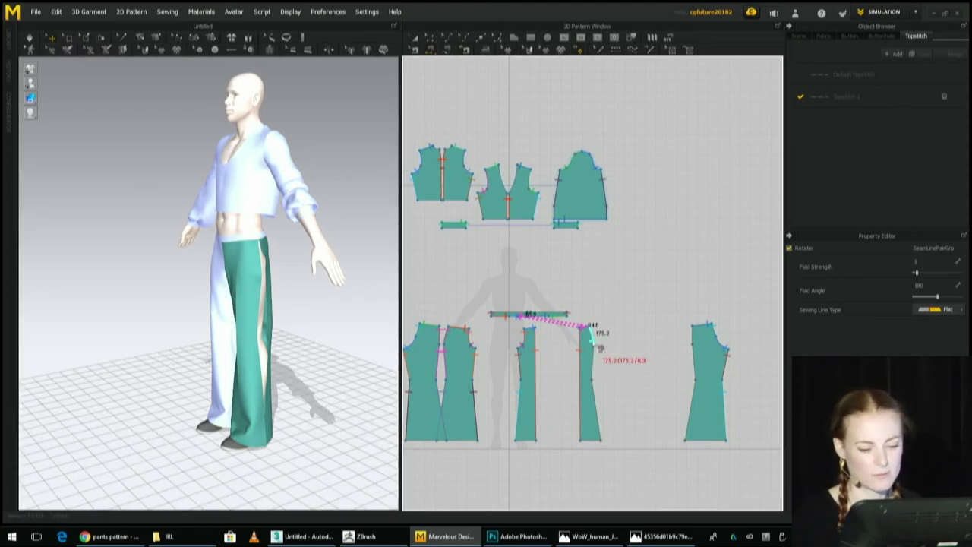
left_click(701, 348)
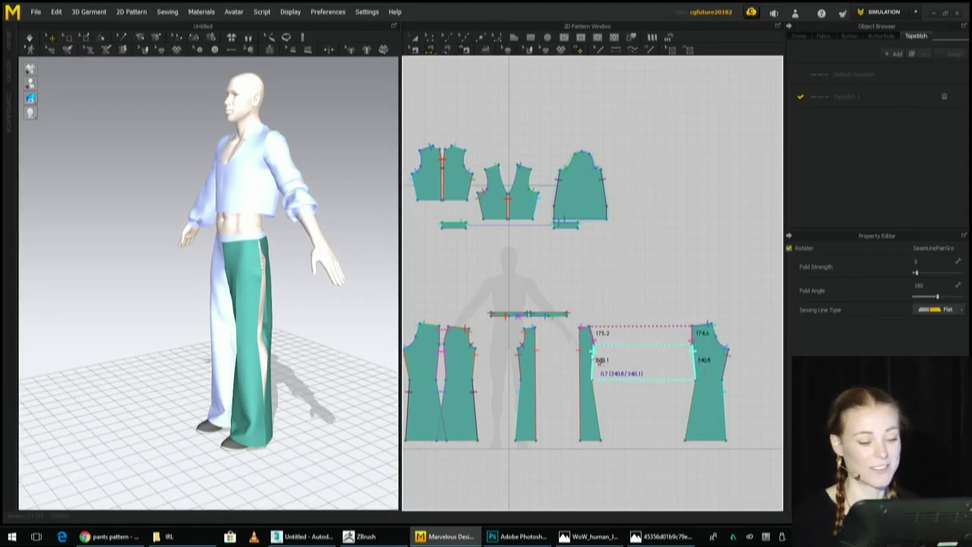
left_click(597, 414)
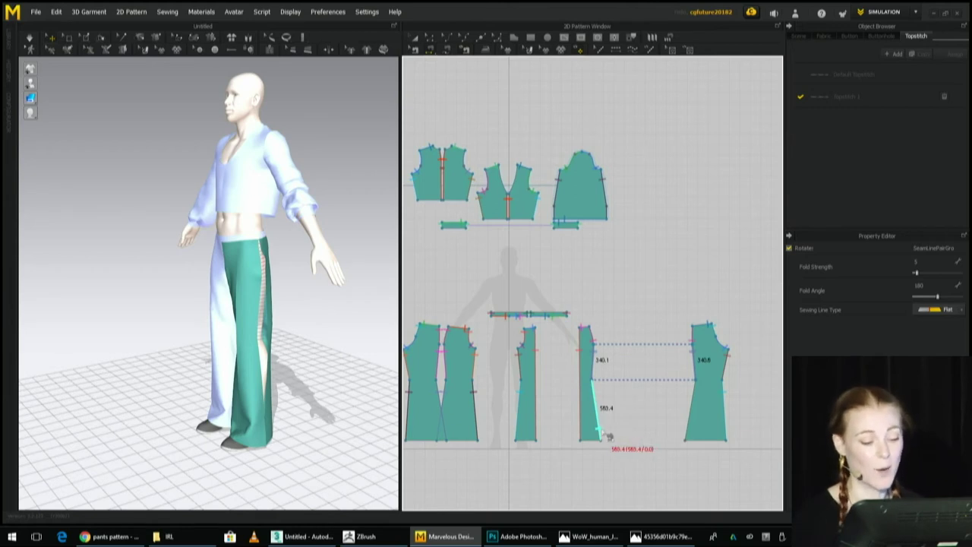
left_click(690, 414)
Simulate the garment and check the drape of the sewn left leg from the front.
key("space")
right_click_drag(317, 372, 287, 366)
scroll(250, 351, "down", 2)
middle_click_drag(288, 336, 302, 243)
right_click_drag(284, 284, 349, 286)
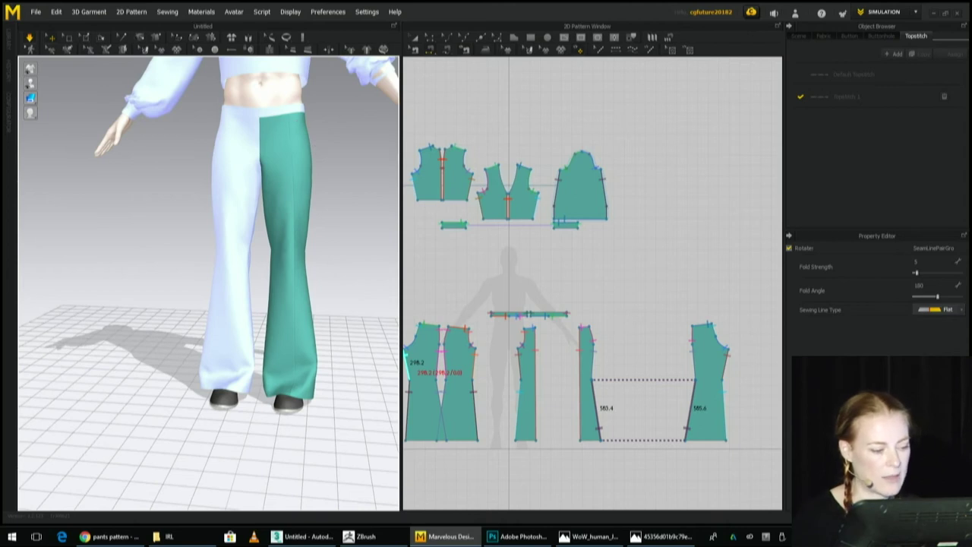
Shift the waist-end points of both lengthwise cut edges slightly toward the crotch and simulate the garment.
scroll(490, 338, "down", 4)
middle_click_drag(555, 115, 408, 132)
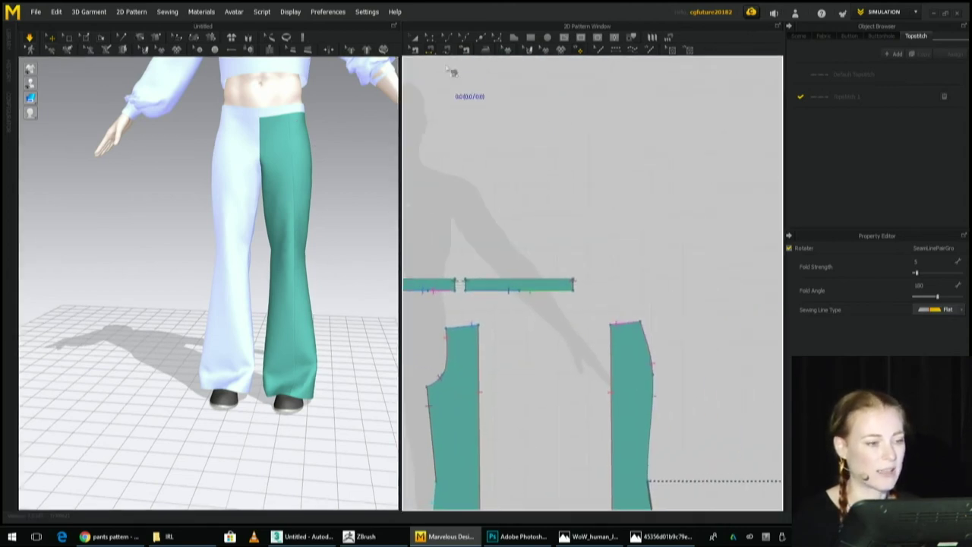
left_click(431, 40)
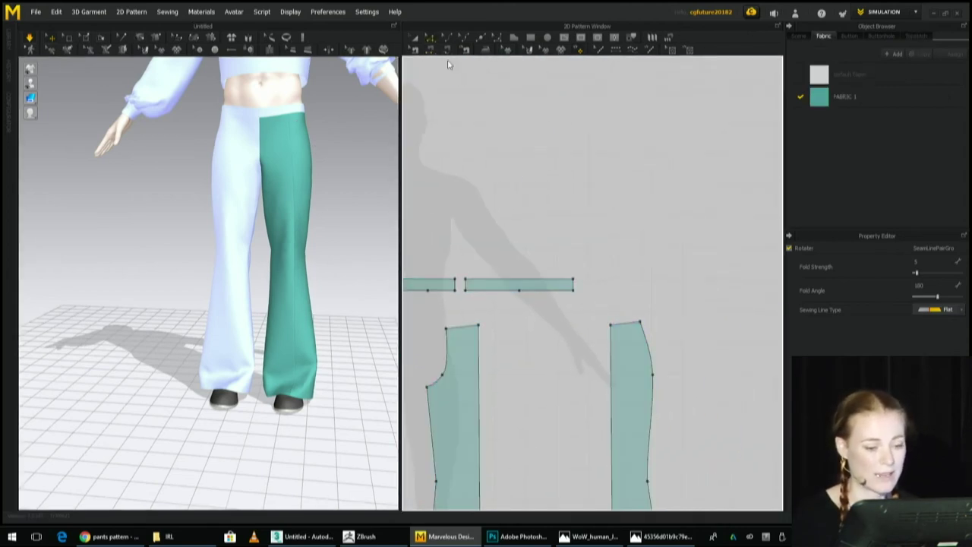
left_click(610, 325)
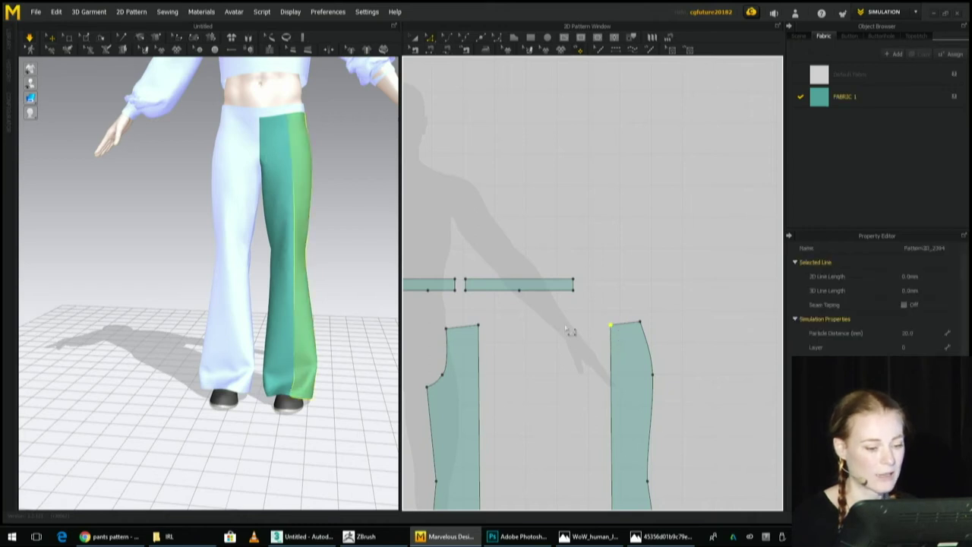
left_click(480, 328, "shift")
left_click_drag(486, 331, 481, 333)
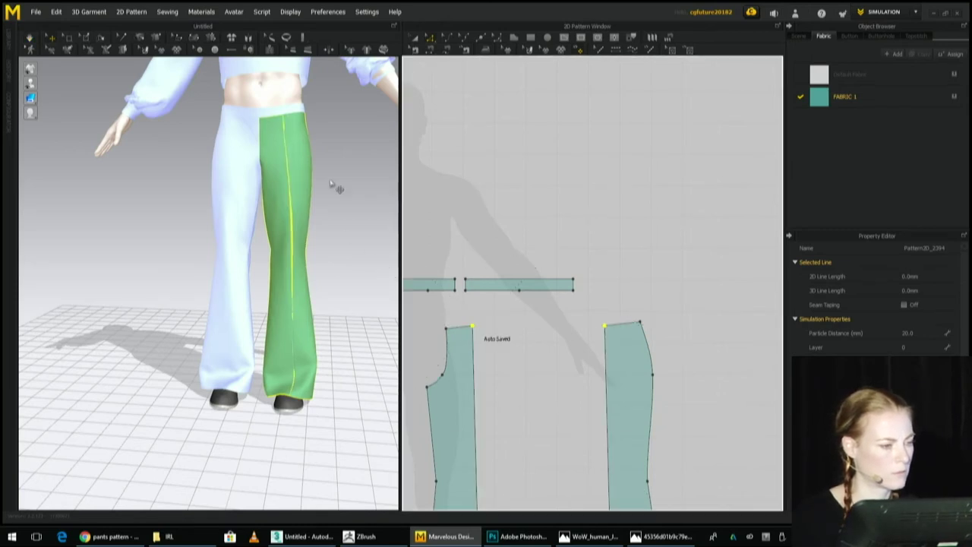
scroll(362, 296, "down", 3)
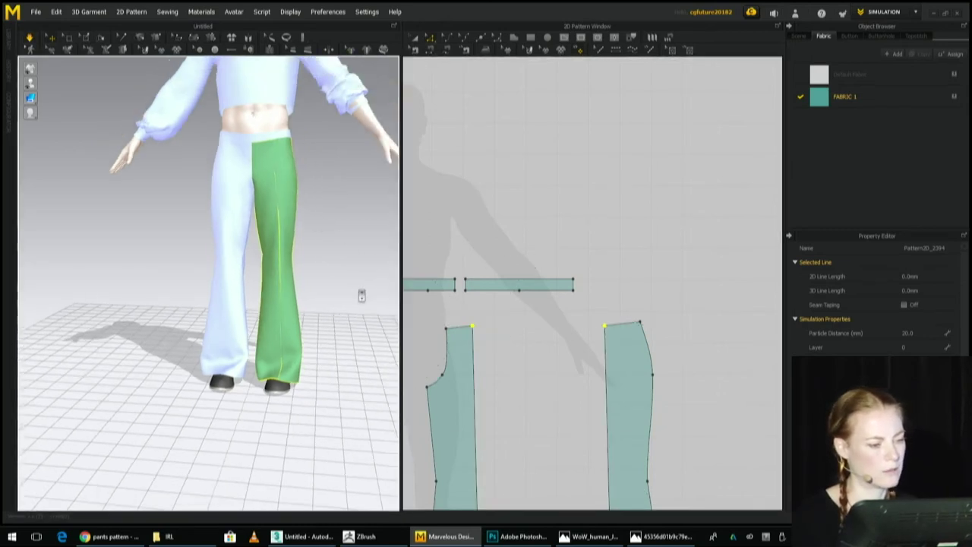
middle_click_drag(358, 370, 420, 293)
middle_click_drag(548, 387, 615, 297)
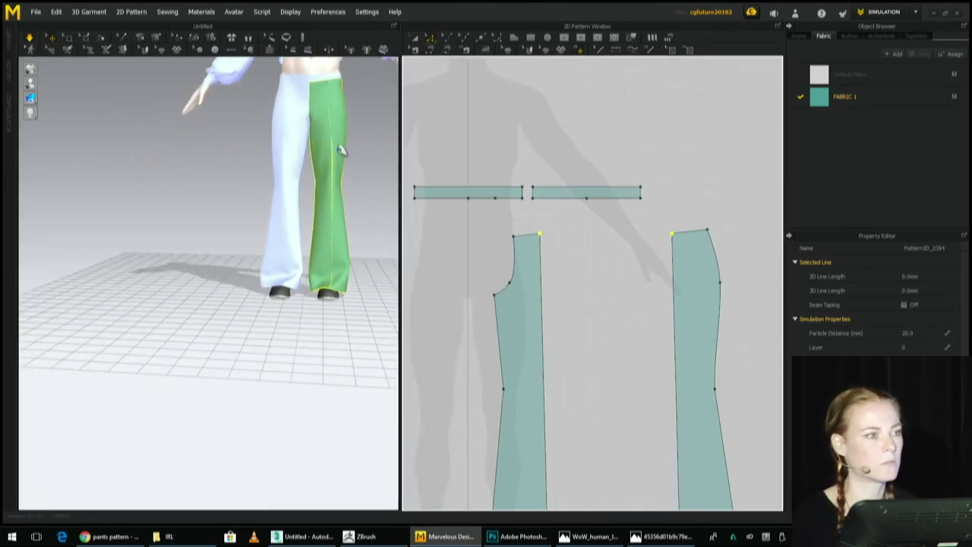
Set the Curved Side Geometry curvature of the inner front piece's lengthwise cut edge to 60%.
middle_click_drag(341, 151, 310, 275)
right_click_drag(311, 275, 278, 269)
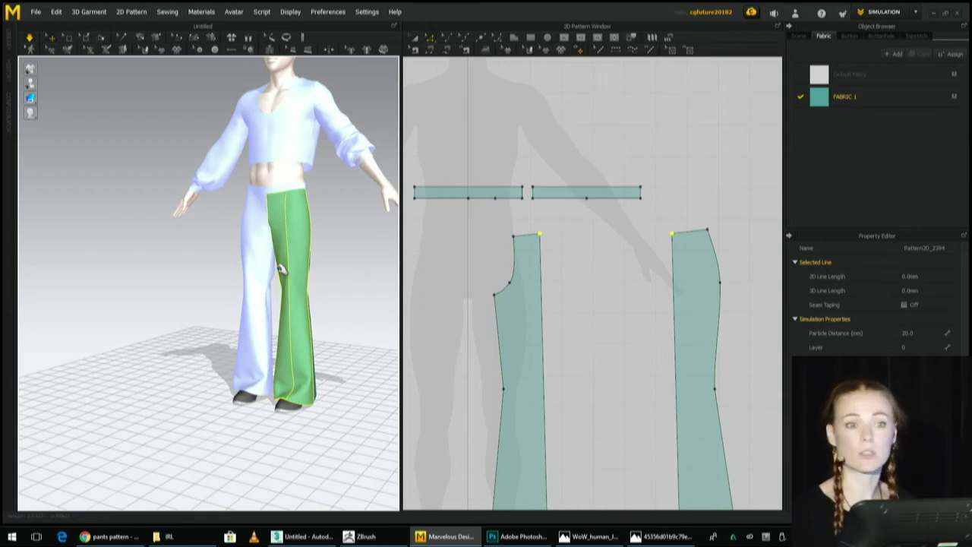
right_click_drag(293, 322, 338, 326)
left_click(340, 348)
right_click_drag(226, 349, 317, 347)
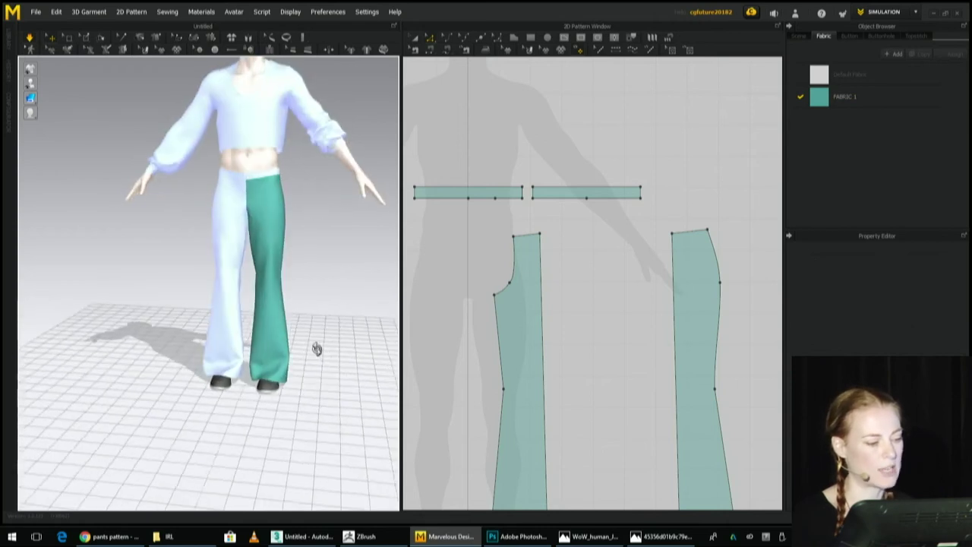
left_click(542, 339)
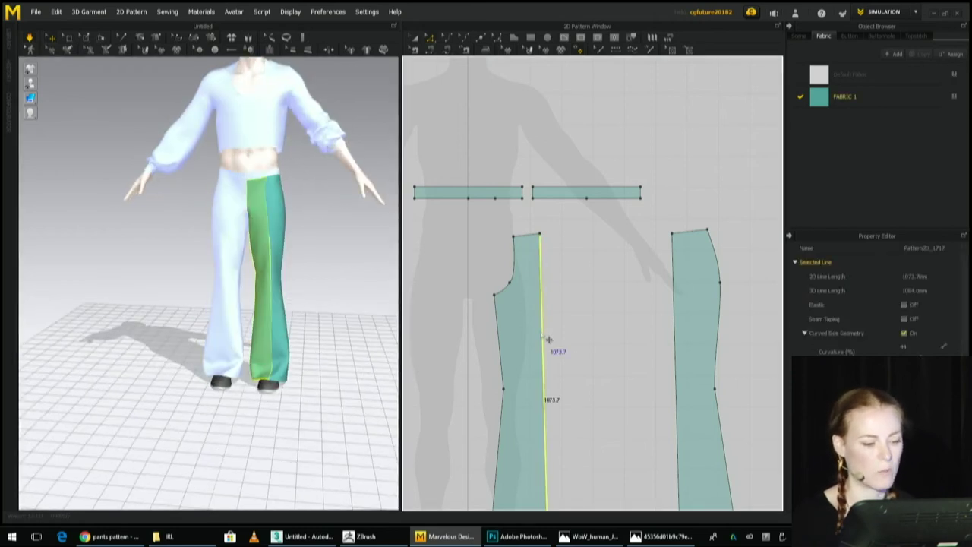
left_click(910, 345)
type("60")
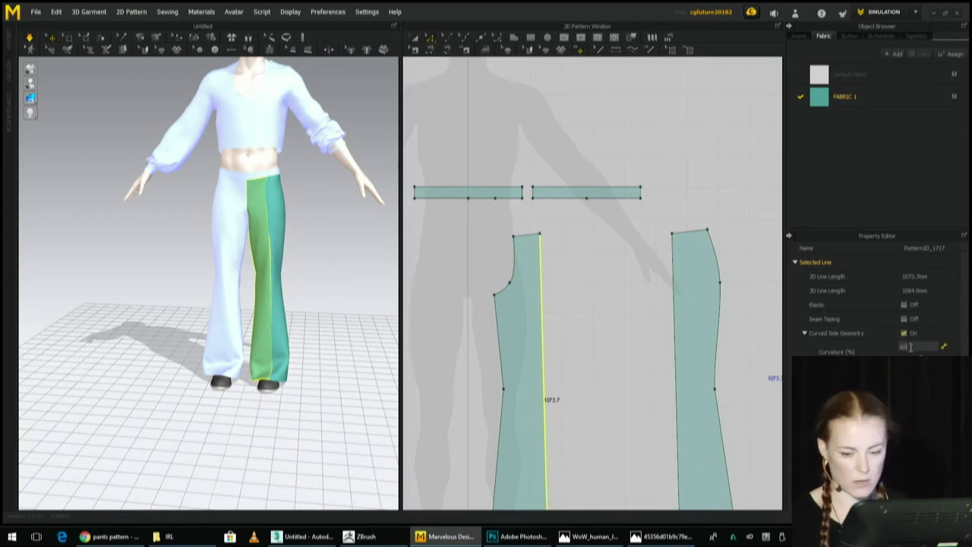
key("Return")
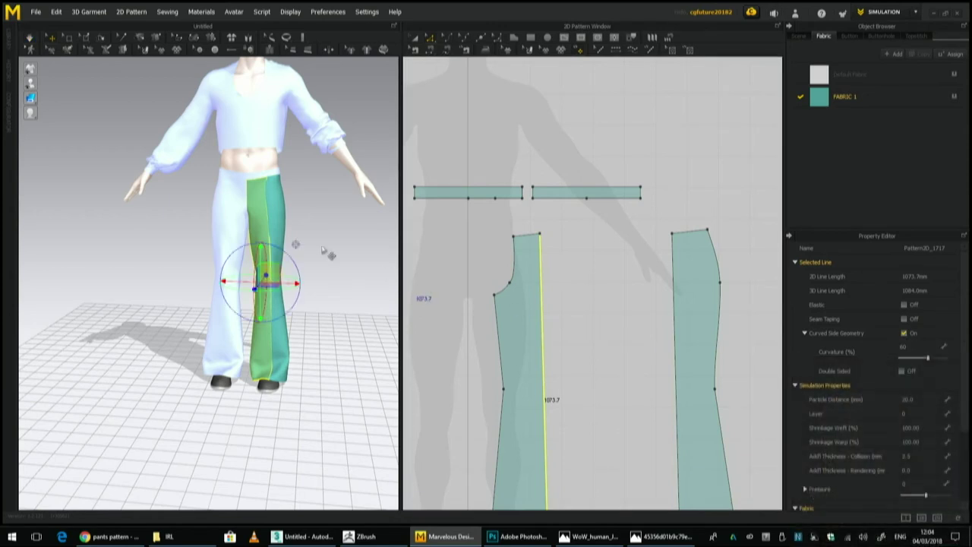
Change the Curved Side Geometry curvature of the outer front piece's lengthwise cut edge.
scroll(329, 253, "up", 3)
scroll(329, 322, "down", 3)
right_click_drag(330, 321, 428, 378)
left_click(332, 327)
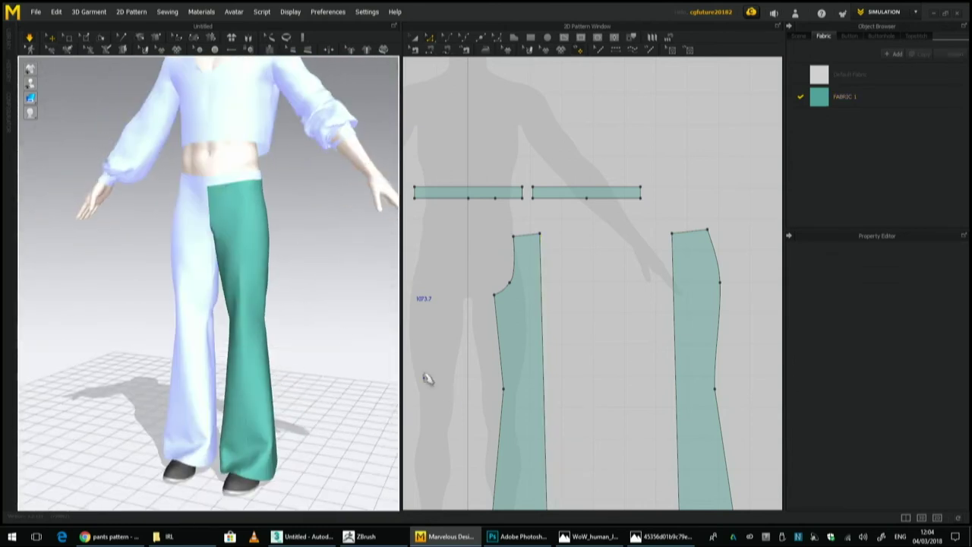
left_click(674, 373)
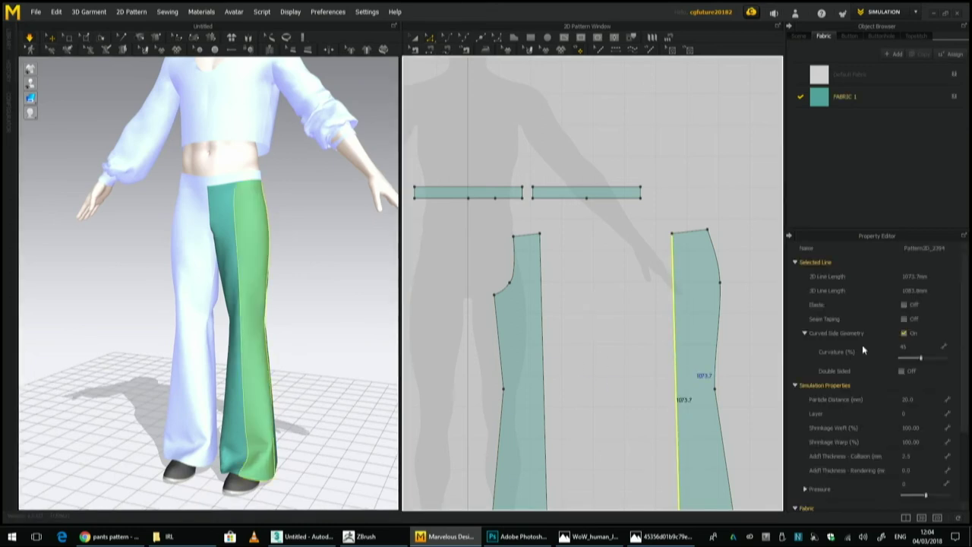
left_click(910, 345)
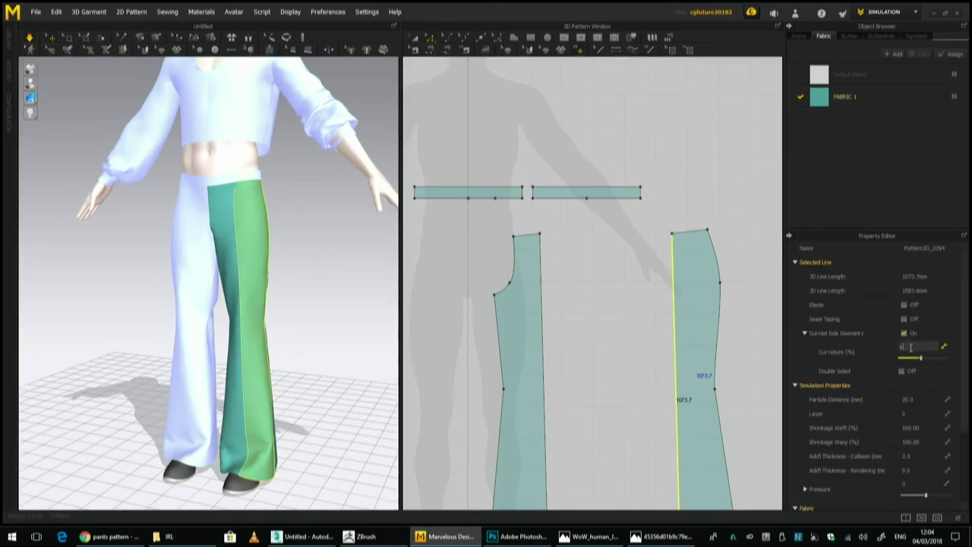
left_click(341, 329)
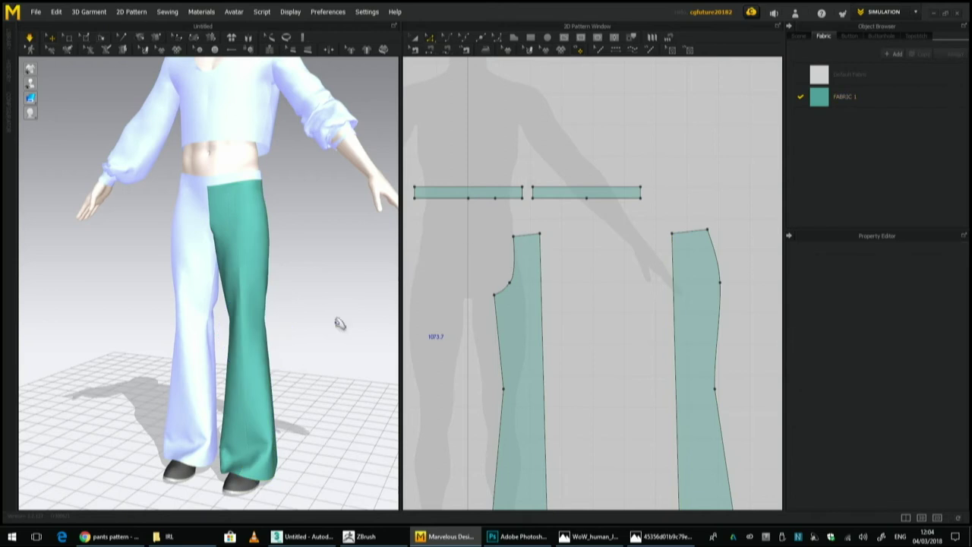
Examine the left leg's front seam and the whole outfit on the avatar from several angles.
right_click_drag(334, 327, 240, 367)
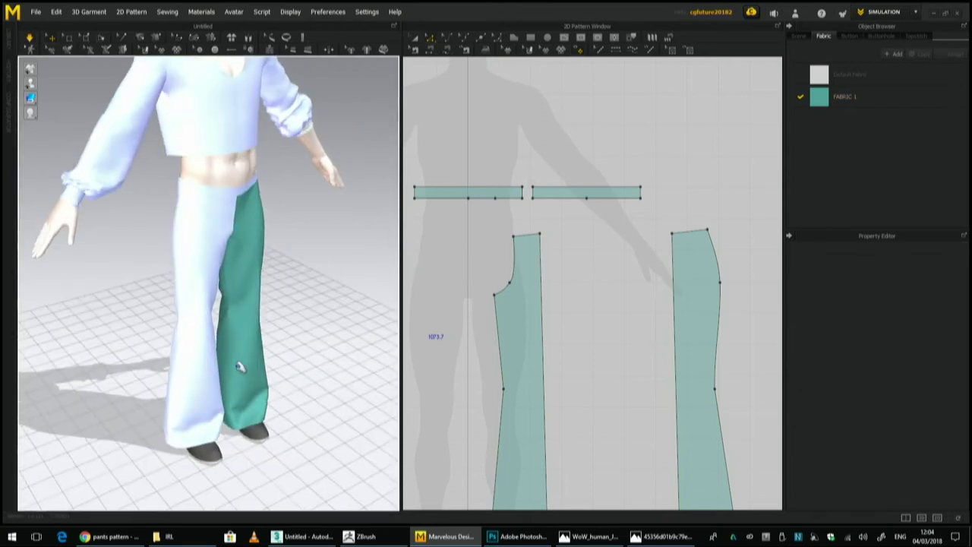
left_click(264, 388)
right_click_drag(304, 364, 186, 330)
left_click(326, 372)
right_click_drag(326, 372, 410, 388)
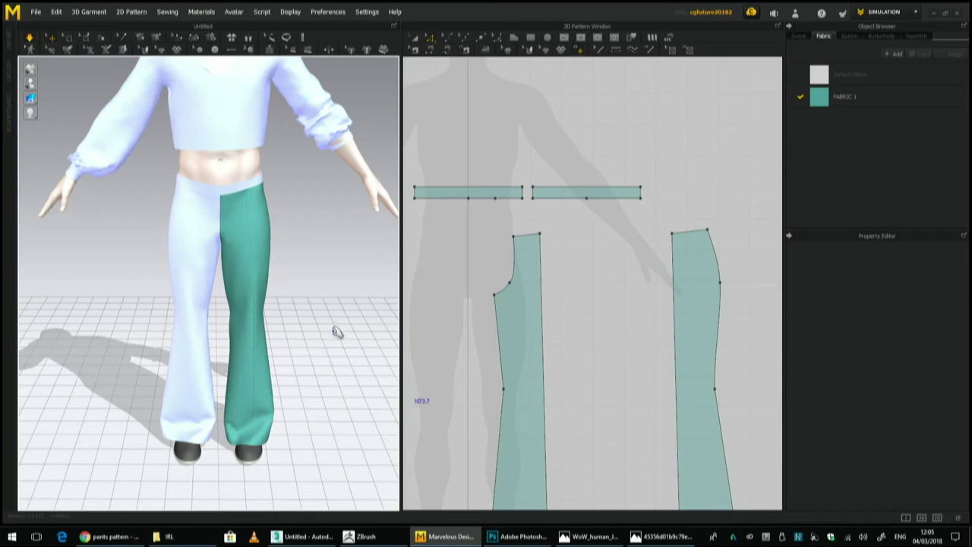
scroll(316, 334, "down", 2)
right_click_drag(310, 335, 320, 375)
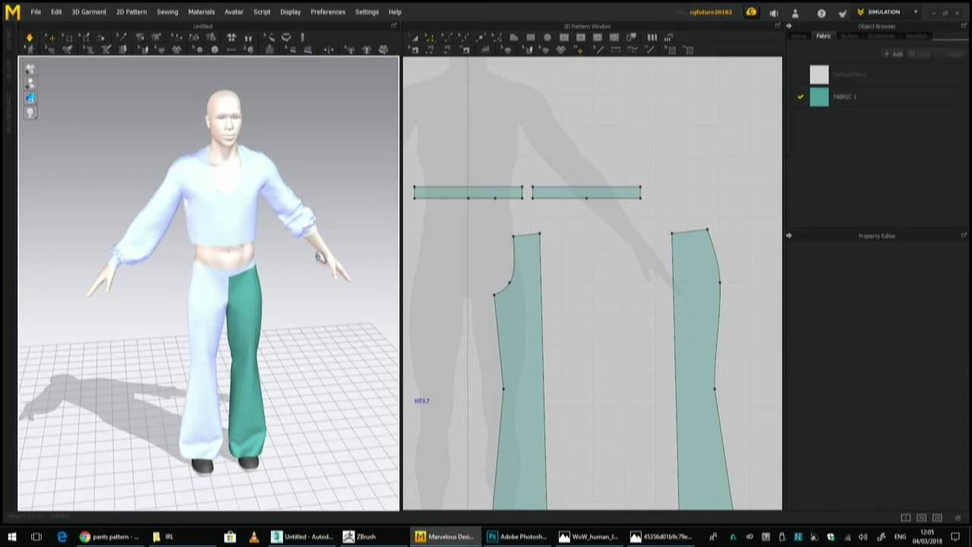
scroll(318, 253, "down", 2)
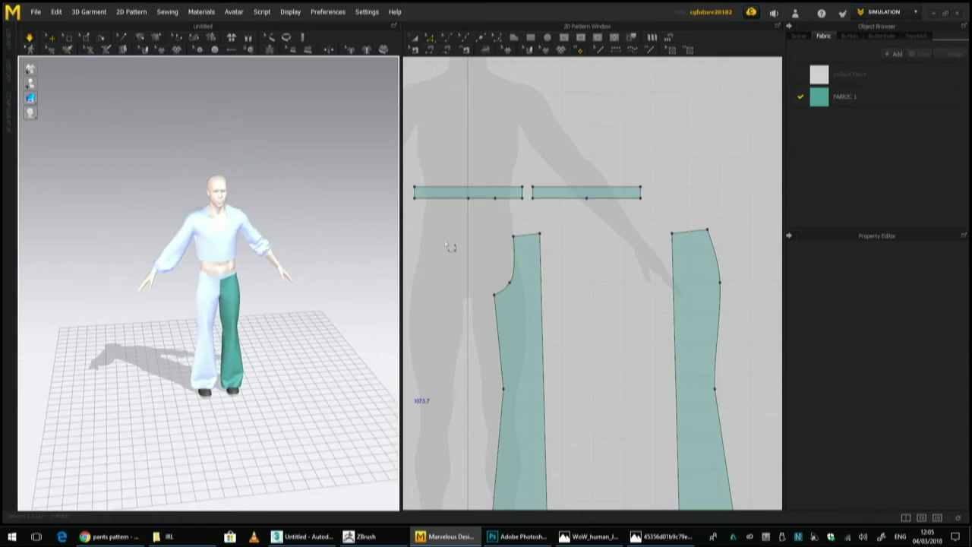
Delete all shirt and trouser pattern pieces.
scroll(494, 250, "down", 5)
left_click_drag(429, 119, 714, 344)
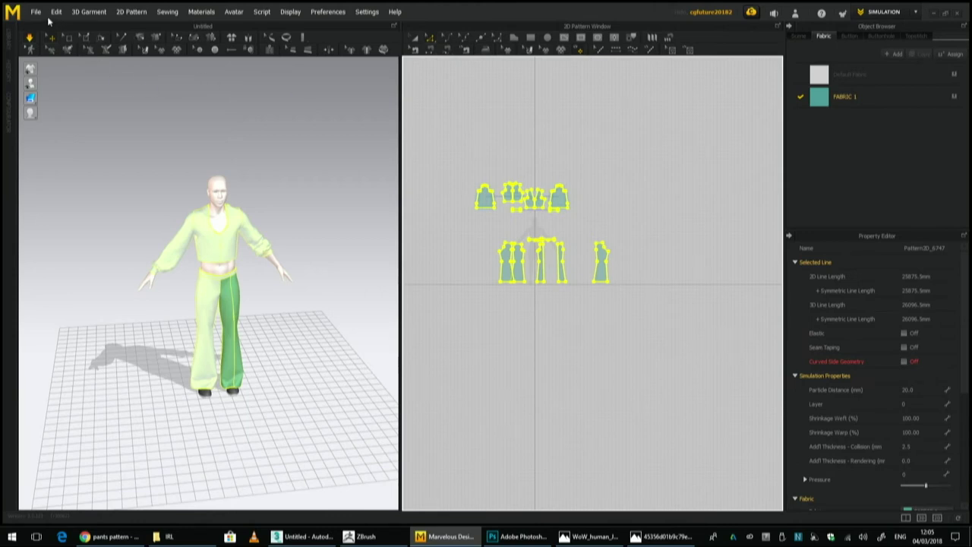
key("Delete")
Draw a thin horizontal rectangle with a total outline of about 886 mm across the avatar's waist.
scroll(569, 306, "up", 5)
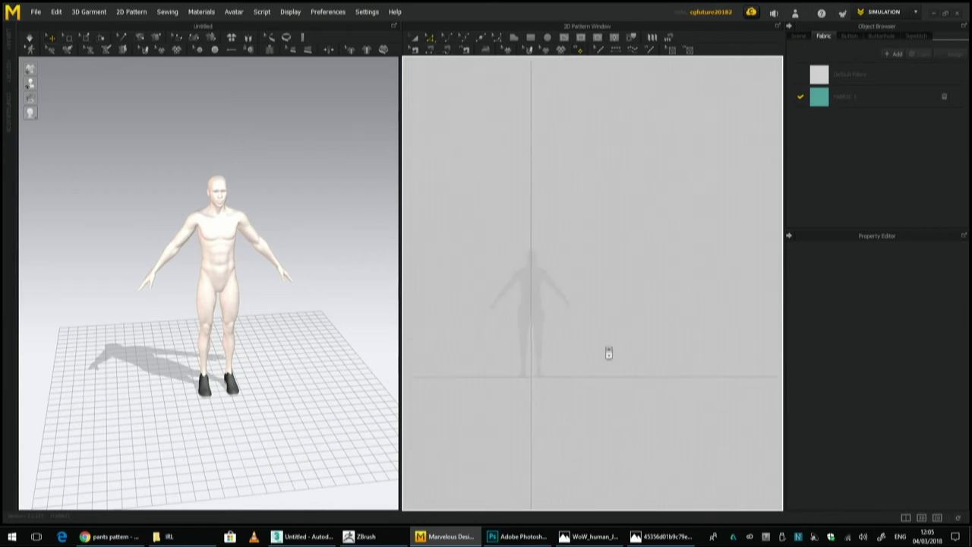
middle_click_drag(635, 314, 717, 258)
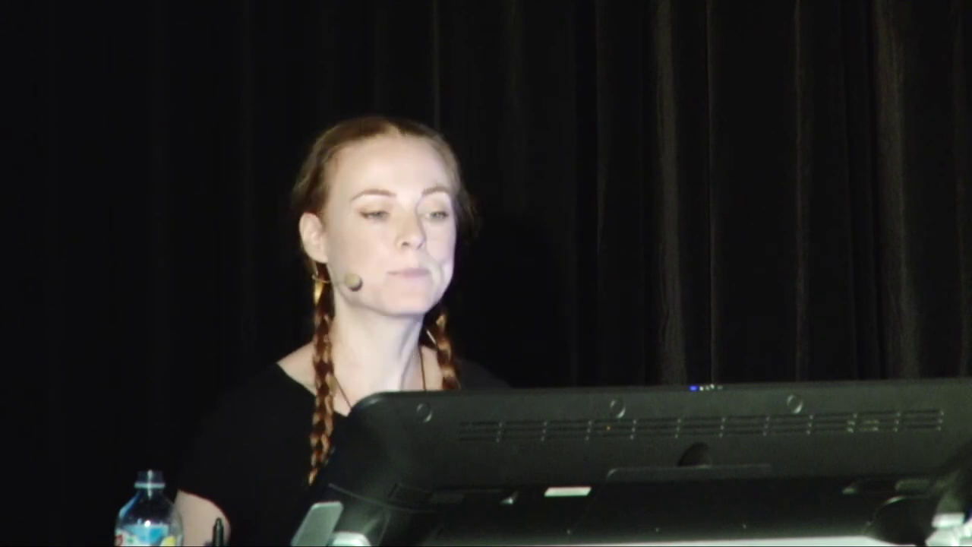
left_click_drag(548, 202, 619, 211)
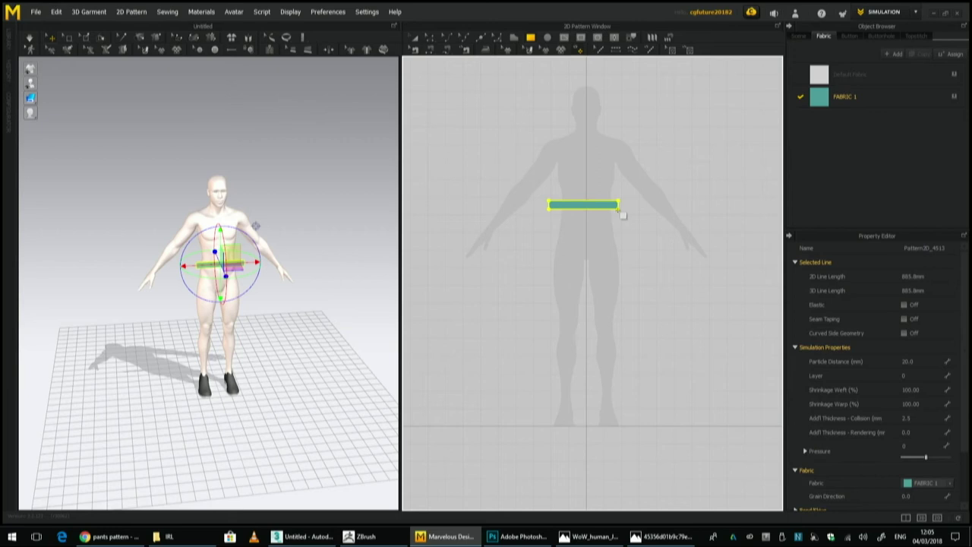
middle_click_drag(264, 343, 308, 365)
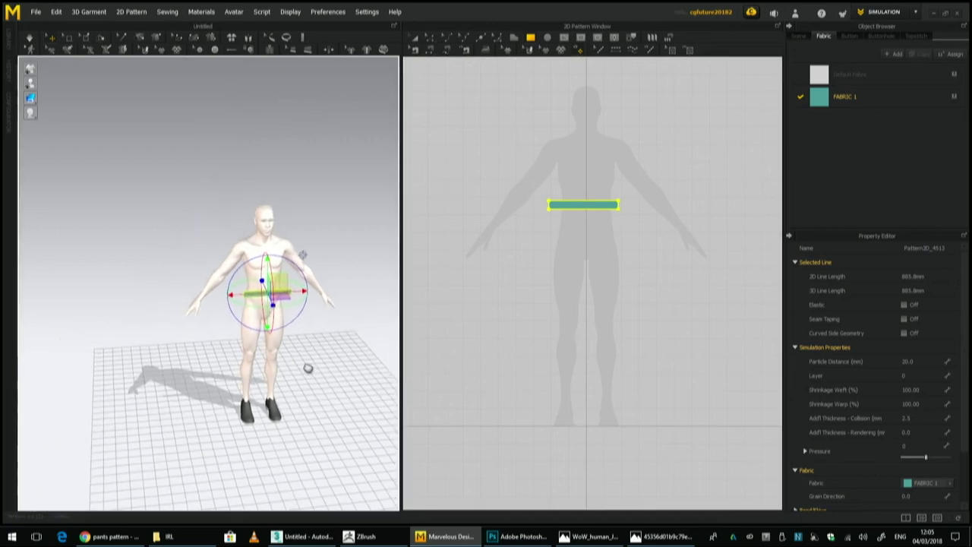
Load a tartan image from the fabric folders as the texture of FABRIC 1.
left_click(849, 97)
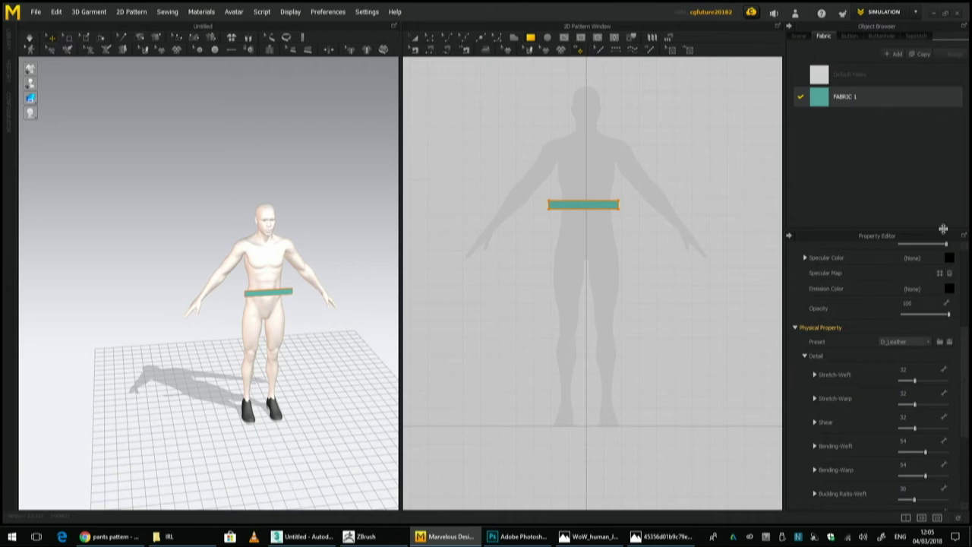
scroll(917, 328, "up", 4)
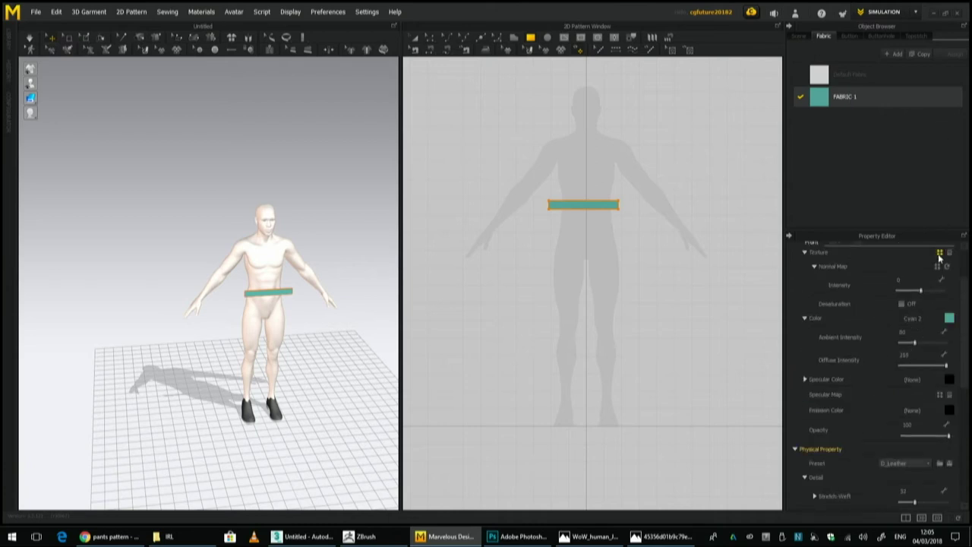
left_click(939, 254)
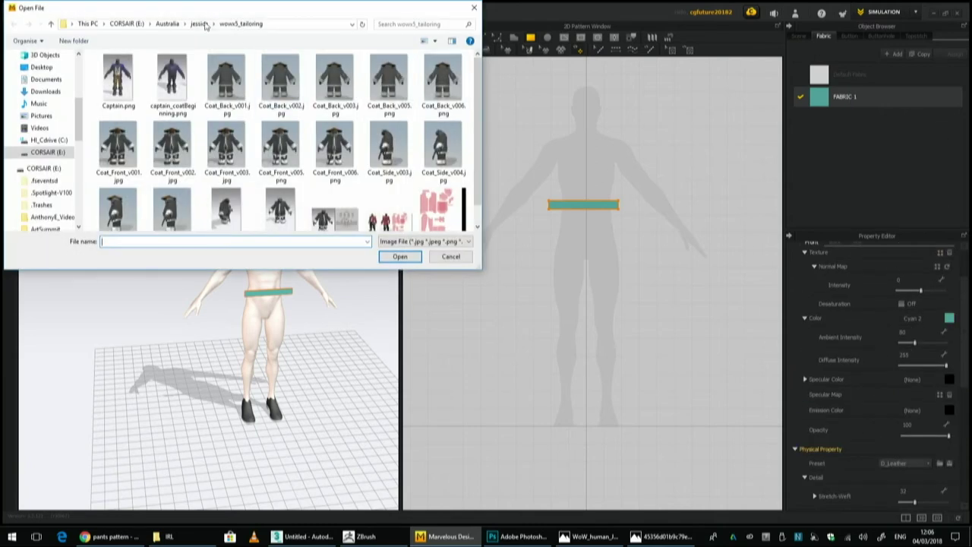
left_click(200, 24)
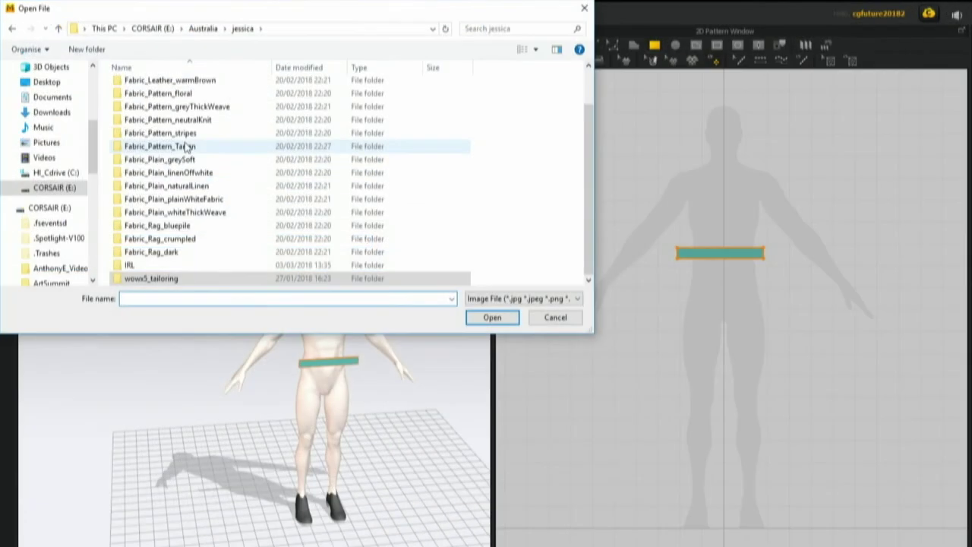
left_click(153, 119)
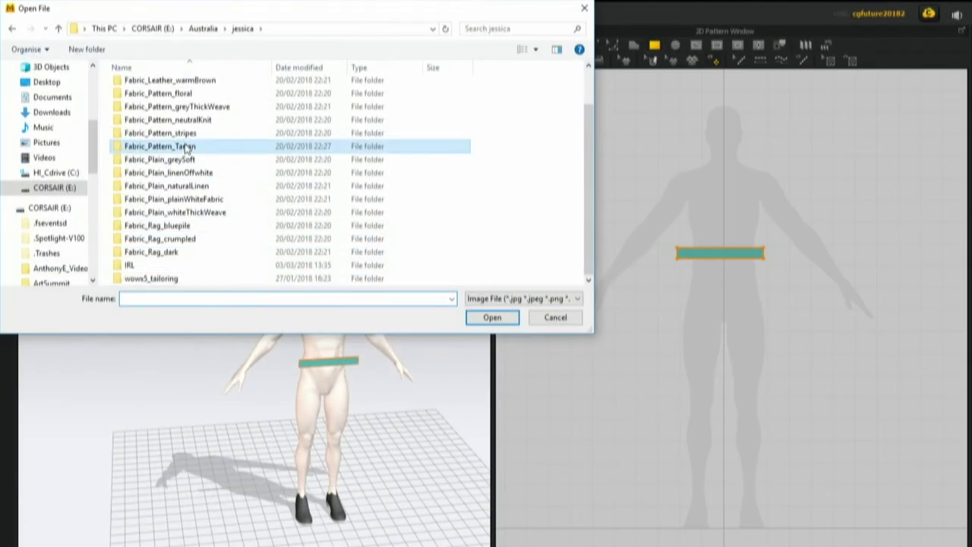
double_click(181, 141)
double_click(214, 110)
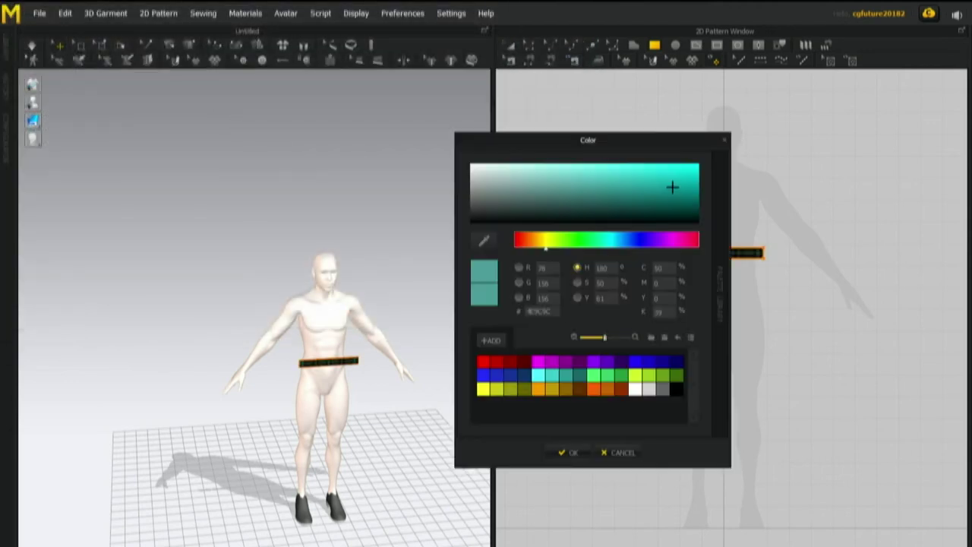
Lighten the color of FABRIC 1 to a pale cyan.
left_click_drag(595, 192, 518, 171)
left_click(569, 452)
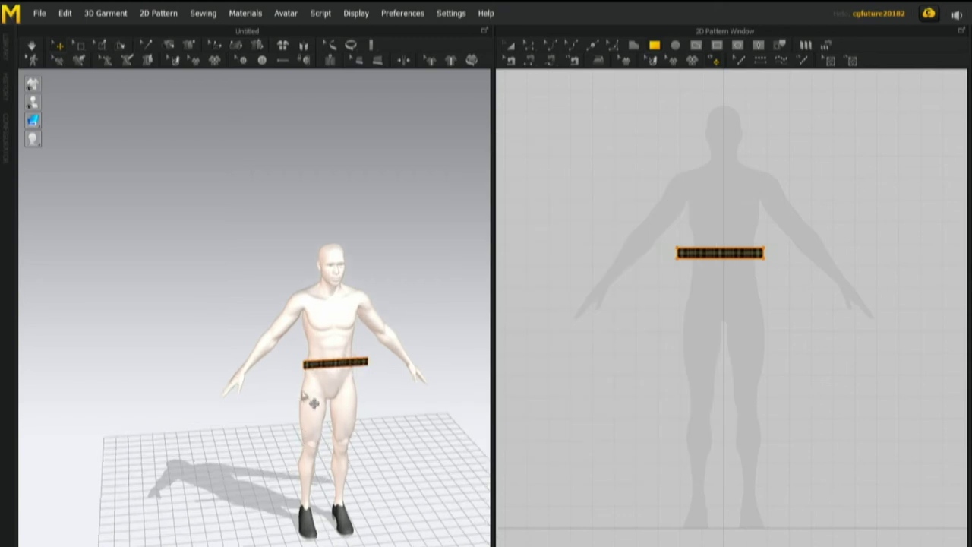
scroll(334, 402, "up", 5)
middle_click_drag(409, 405, 242, 341)
right_click_drag(243, 341, 241, 304)
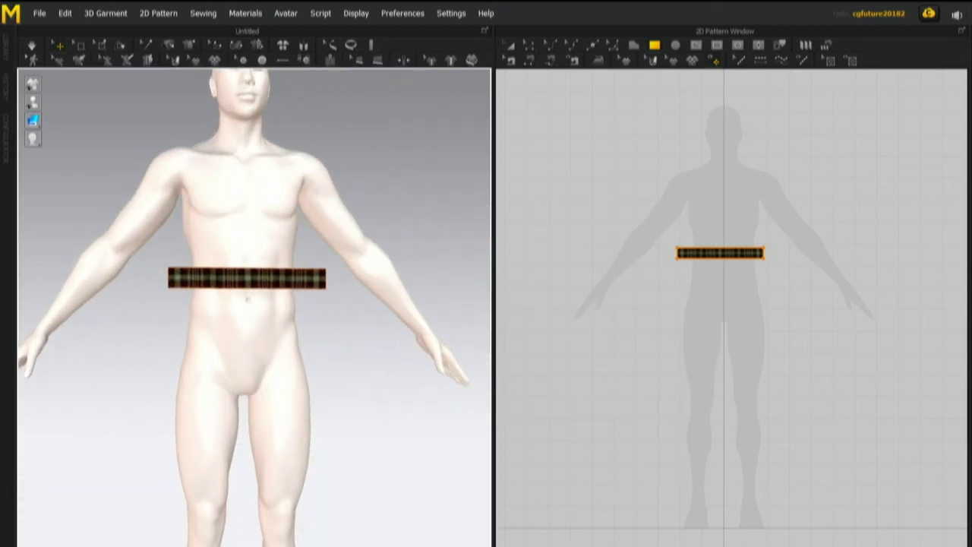
Set the color of FABRIC 1 to a light yellow and inspect the tartan strip up close.
left_click(548, 245)
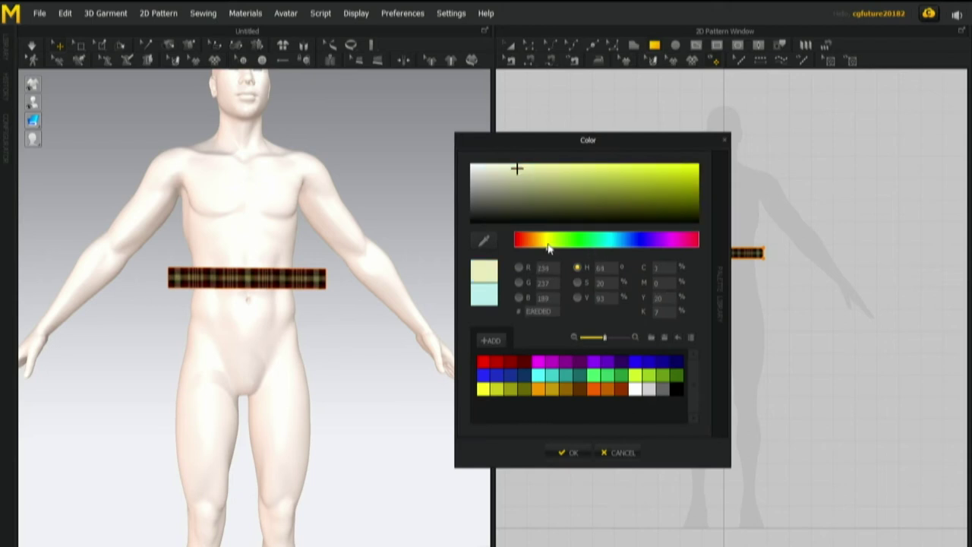
left_click_drag(564, 179, 570, 173)
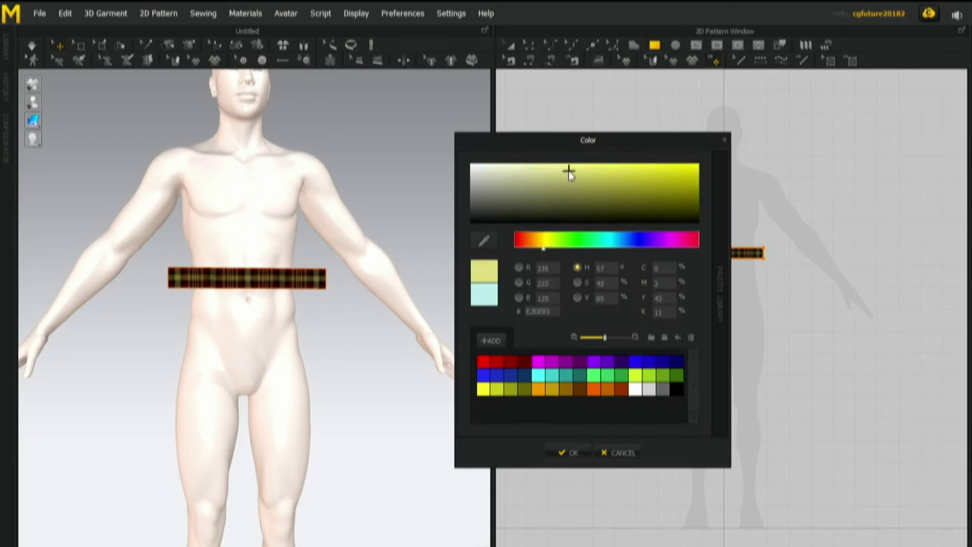
left_click(570, 453)
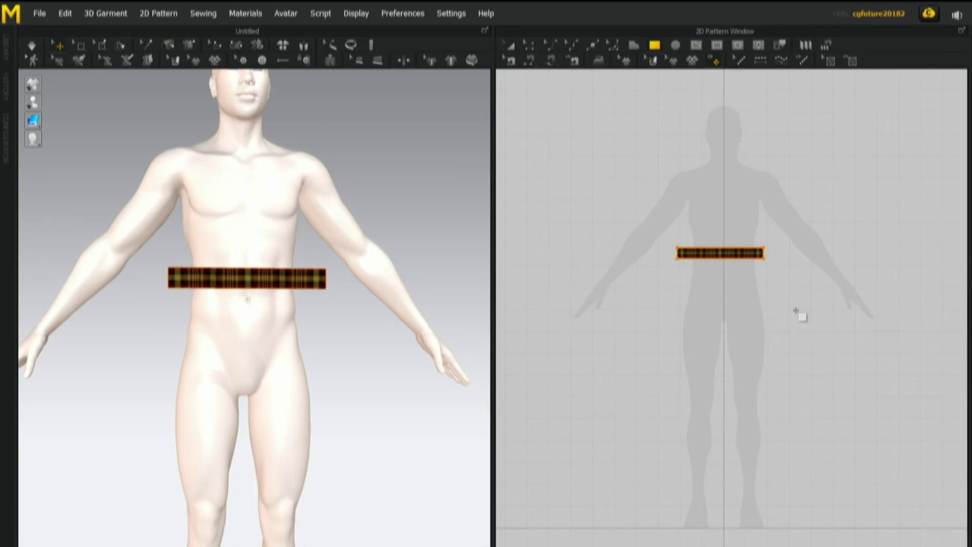
middle_click_drag(293, 353, 343, 443)
scroll(362, 478, "up", 5)
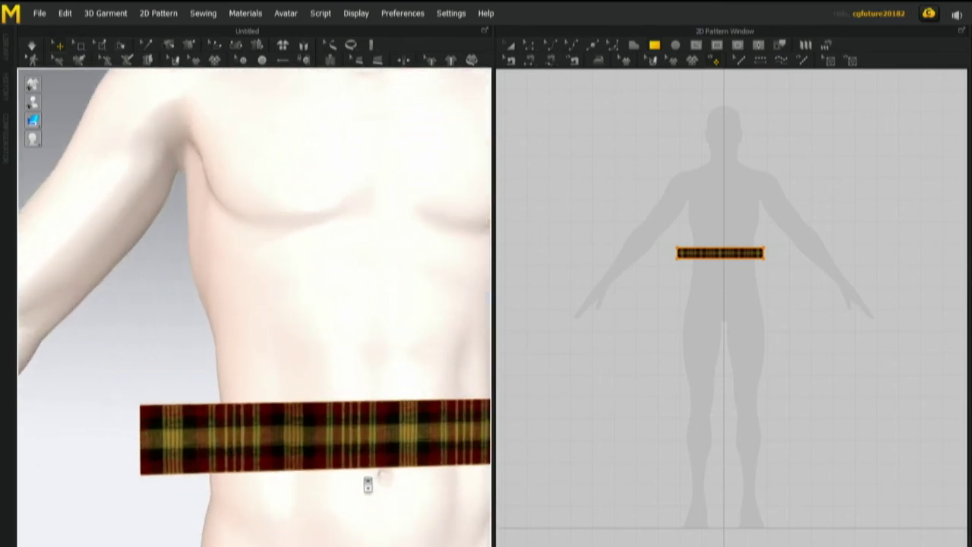
scroll(321, 462, "down", 5)
scroll(369, 373, "up", 2)
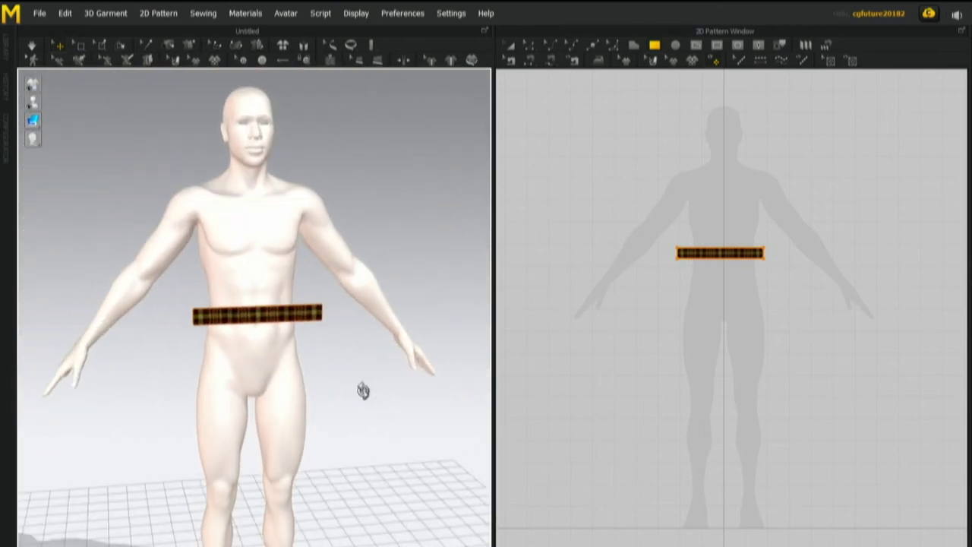
right_click_drag(363, 390, 380, 406)
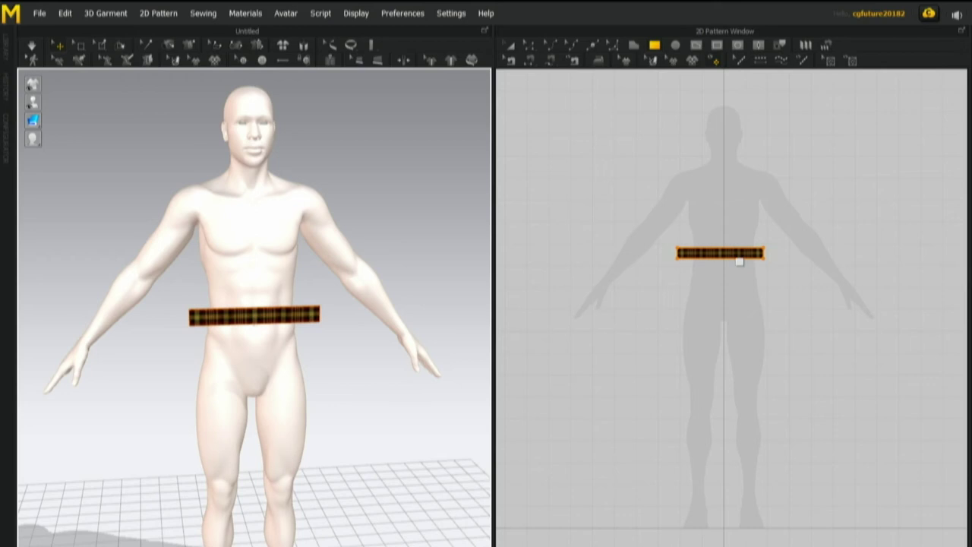
Mirror-paste a copy of the tartan waistband strip horizontally in line beside the original in the 2D pattern.
right_click_drag(278, 276, 262, 319)
left_click(530, 45)
left_click(510, 45)
left_click(711, 256)
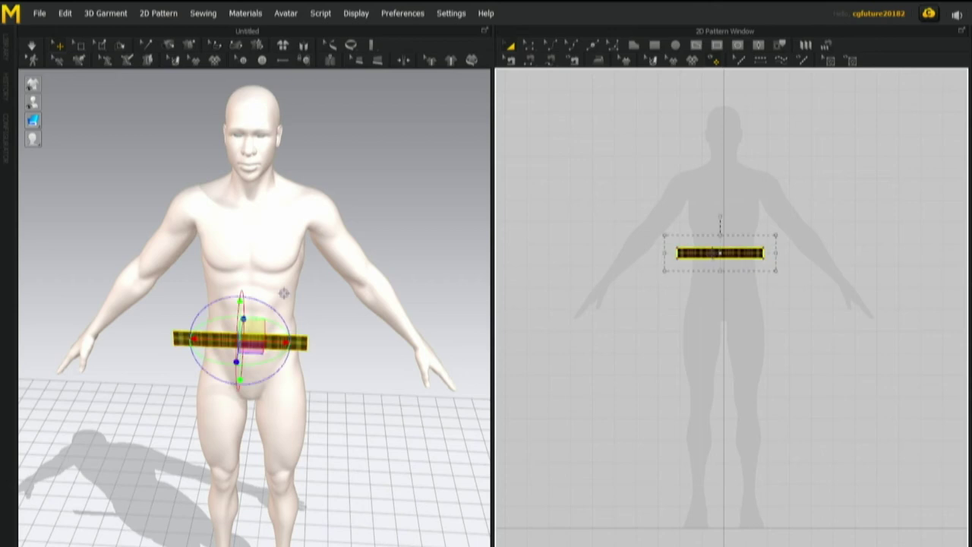
right_click(712, 254)
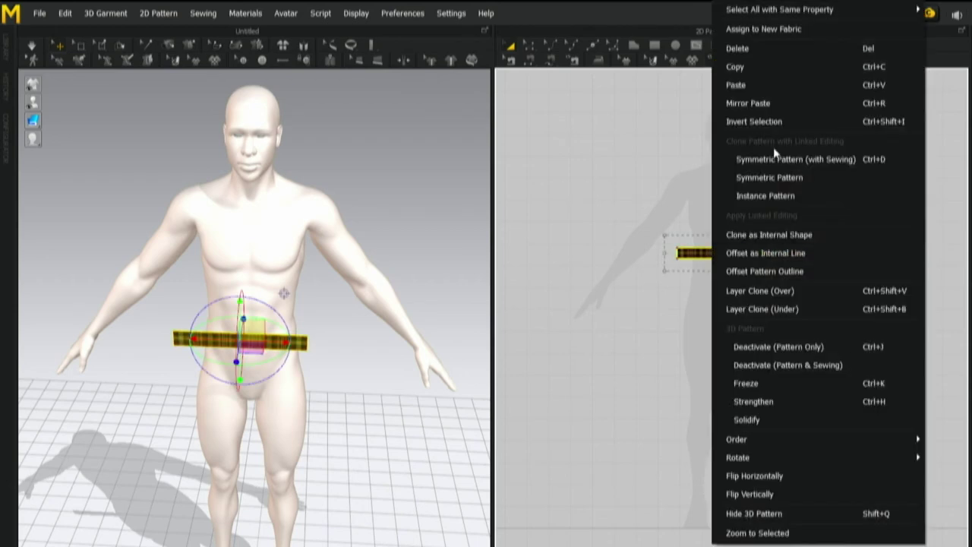
left_click(748, 104)
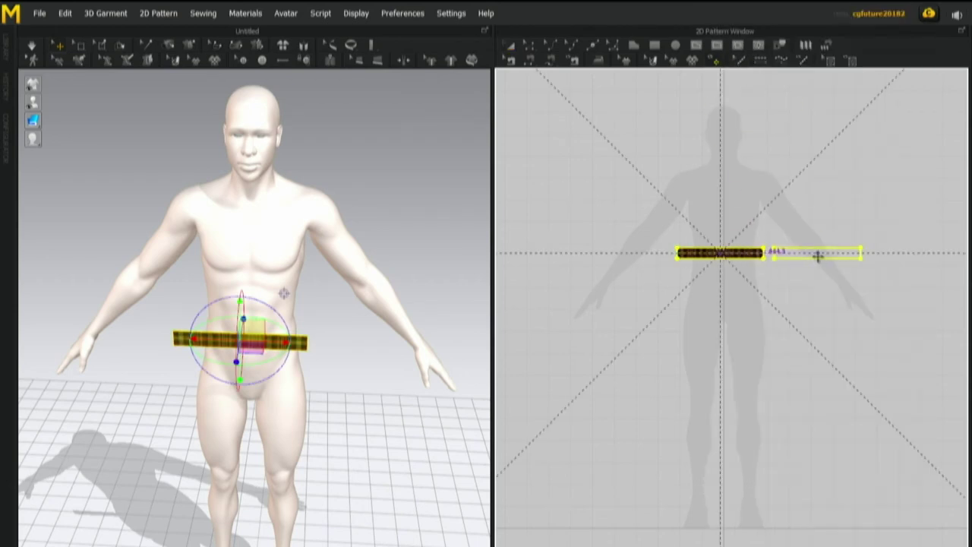
left_click(812, 255)
Apply Smart Arrangement to the mirrored strip and position it behind the avatar's waist, opposite the front strip.
right_click_drag(343, 328, 414, 429)
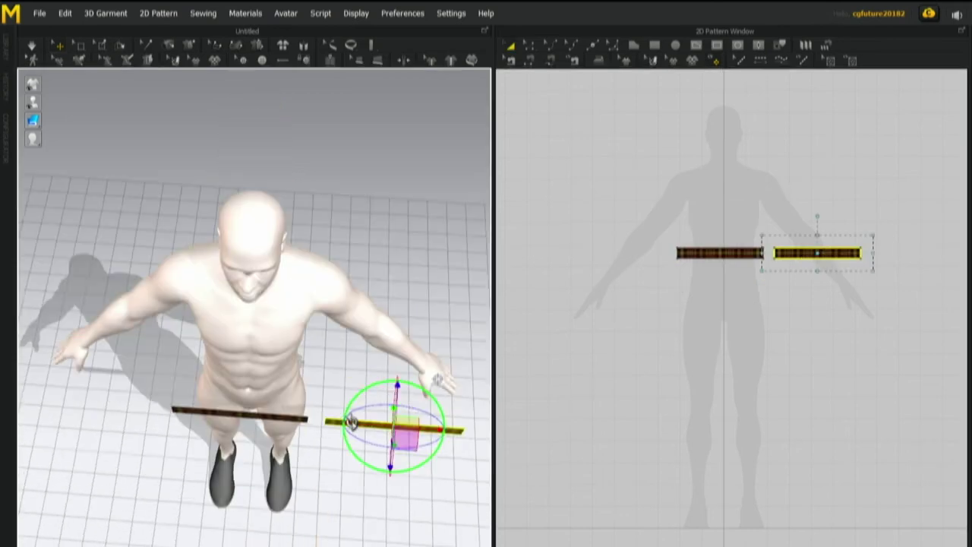
right_click(425, 431)
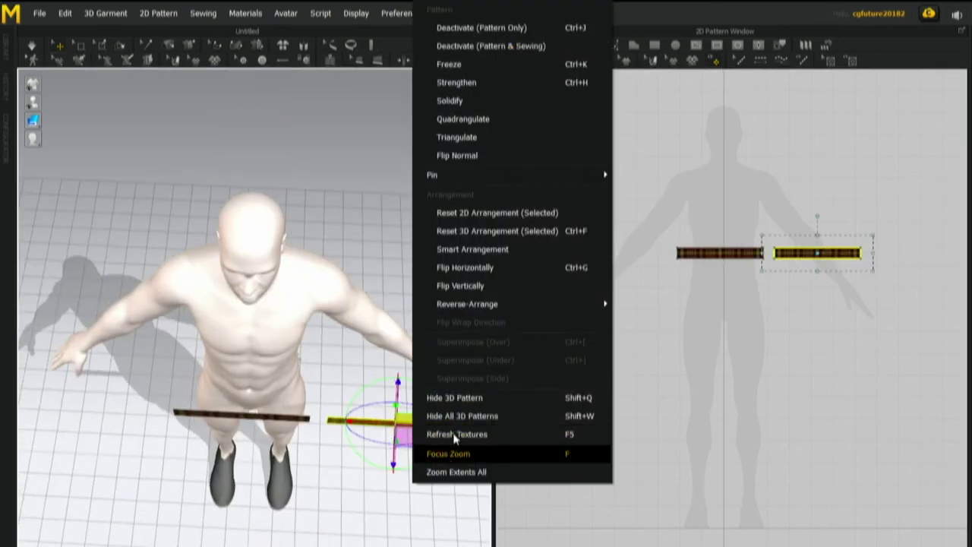
left_click(486, 251)
left_click_drag(325, 327, 287, 339)
right_click_drag(287, 338, 58, 299)
right_click_drag(188, 332, 232, 386)
left_click(223, 410)
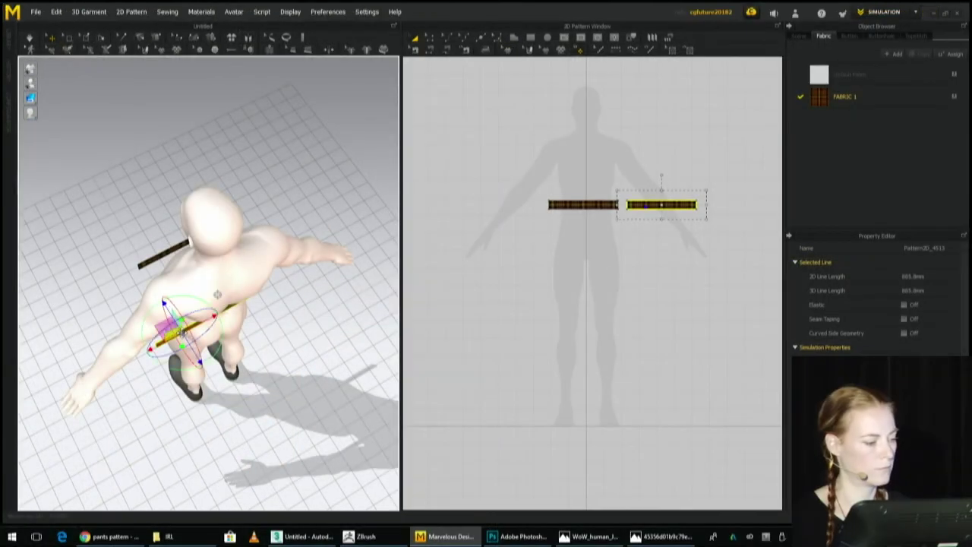
right_click_drag(235, 292, 226, 207)
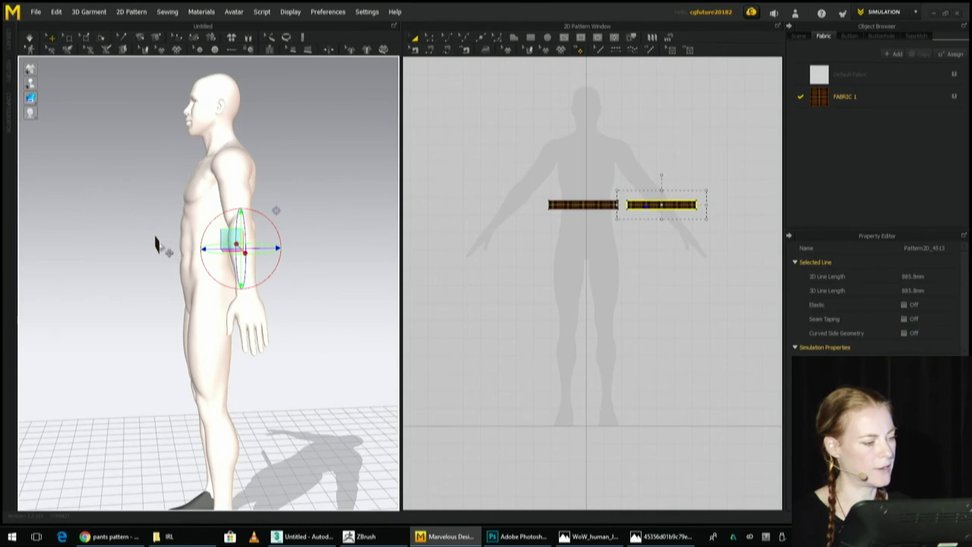
left_click(157, 242)
left_click(156, 243)
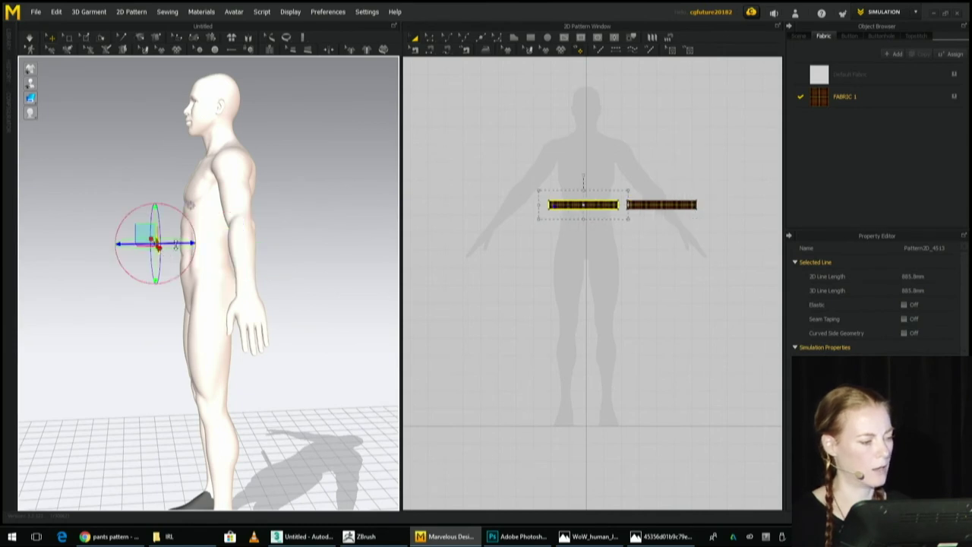
right_click_drag(177, 244, 372, 258)
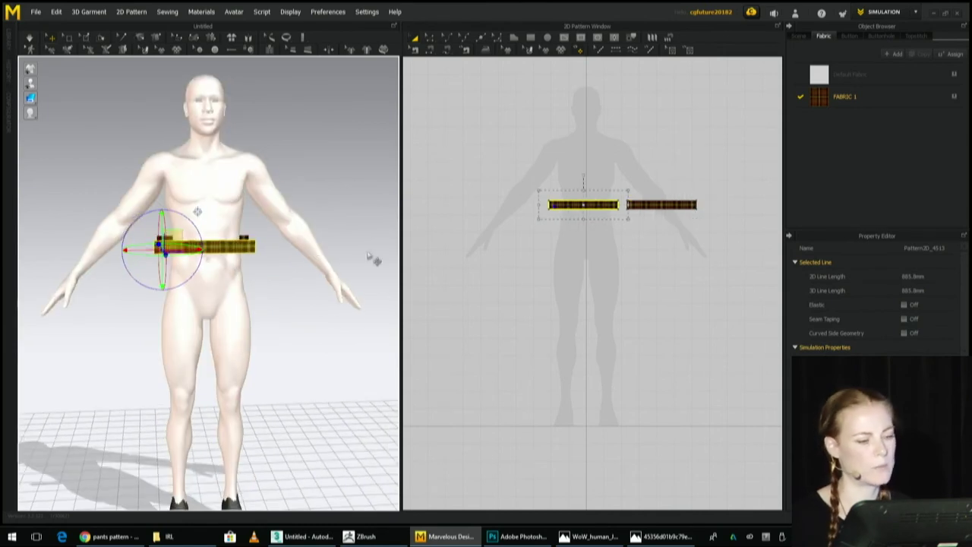
Sew the short ends of the two strips together into a closed waistband and simulate it on the avatar.
left_click(430, 50)
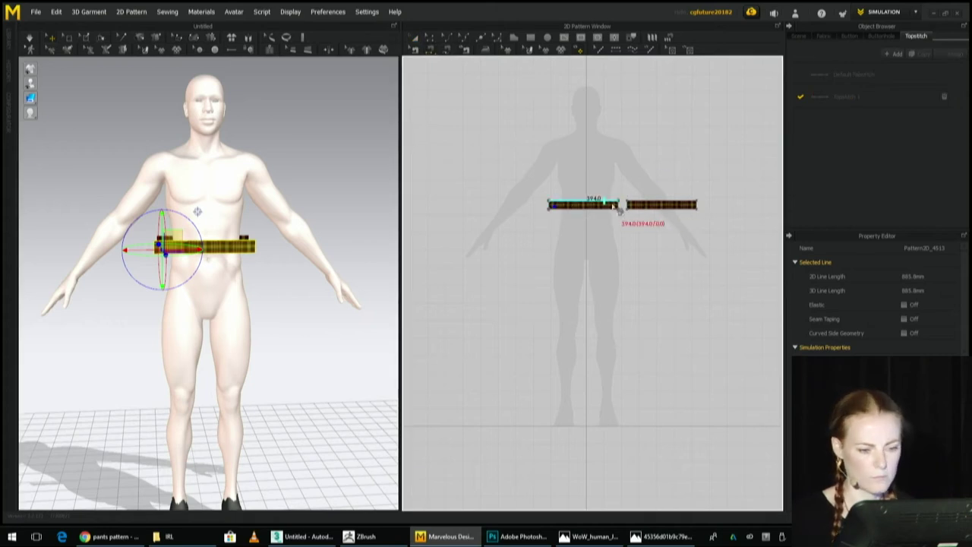
left_click(701, 210)
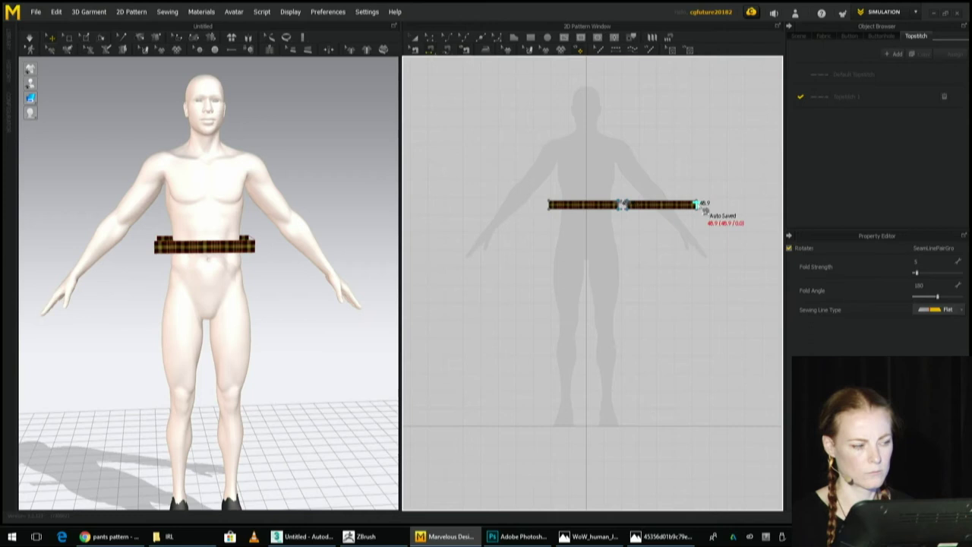
left_click(697, 205)
right_click_drag(288, 256, 271, 321)
key("space")
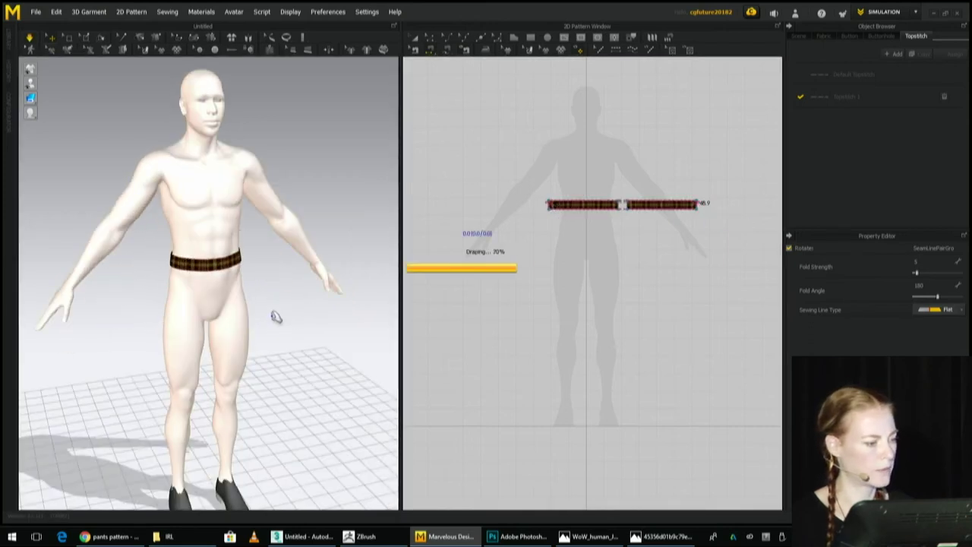
Narrow the front waistband strip horizontally to a total outline of about 671 mm and simulate the fit.
left_click(428, 38)
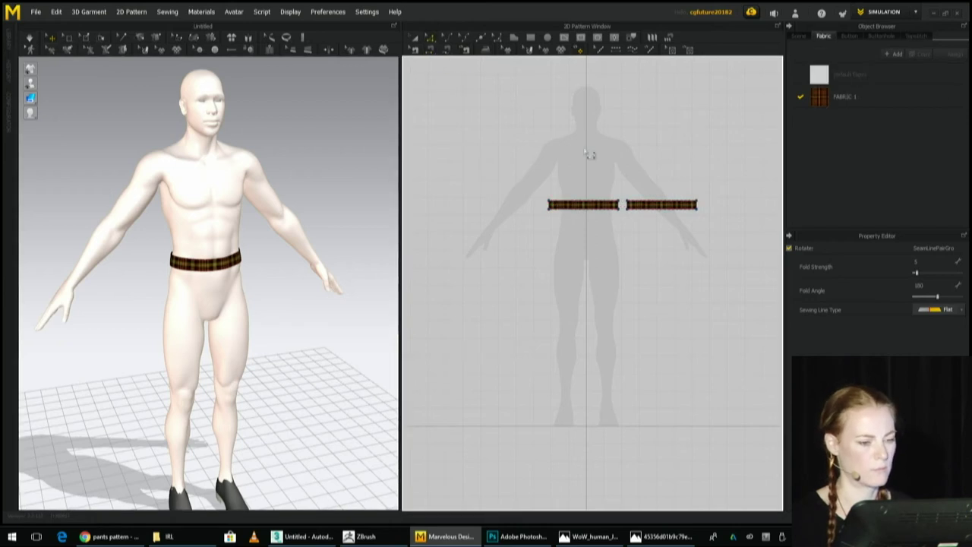
scroll(589, 155, "up", 3)
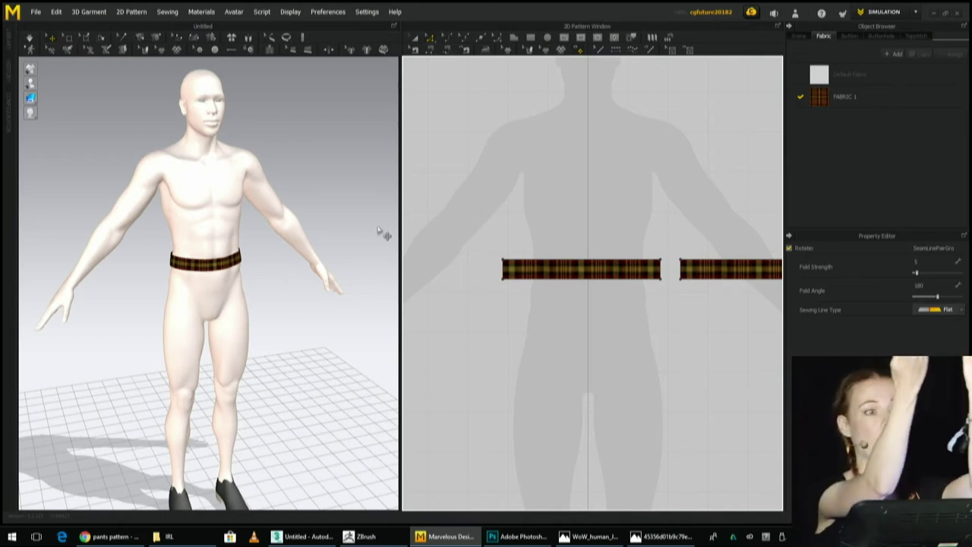
left_click(602, 263)
left_click(603, 270)
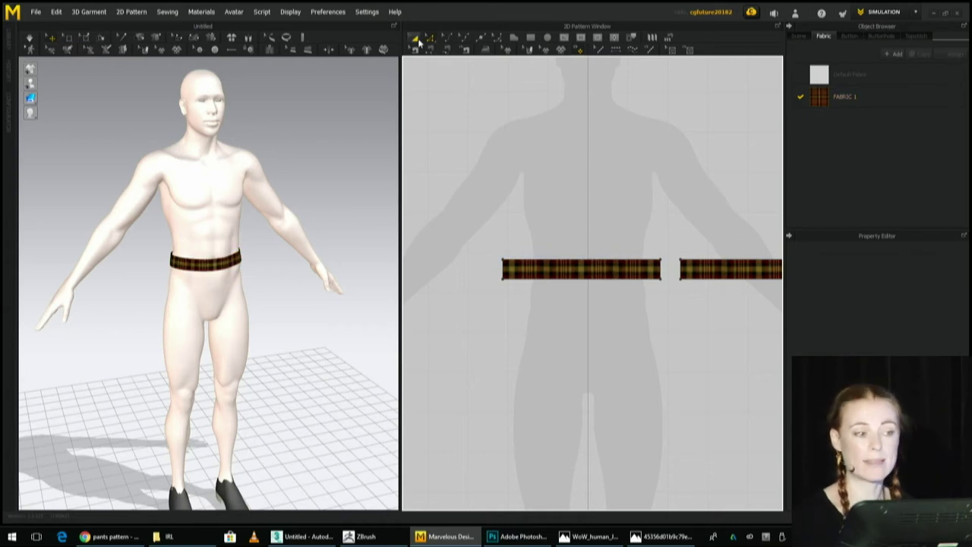
left_click(580, 265)
mouse_move(325, 275)
right_mouse_down()
mouse_move(271, 326)
mouse_move(319, 262)
right_mouse_up()
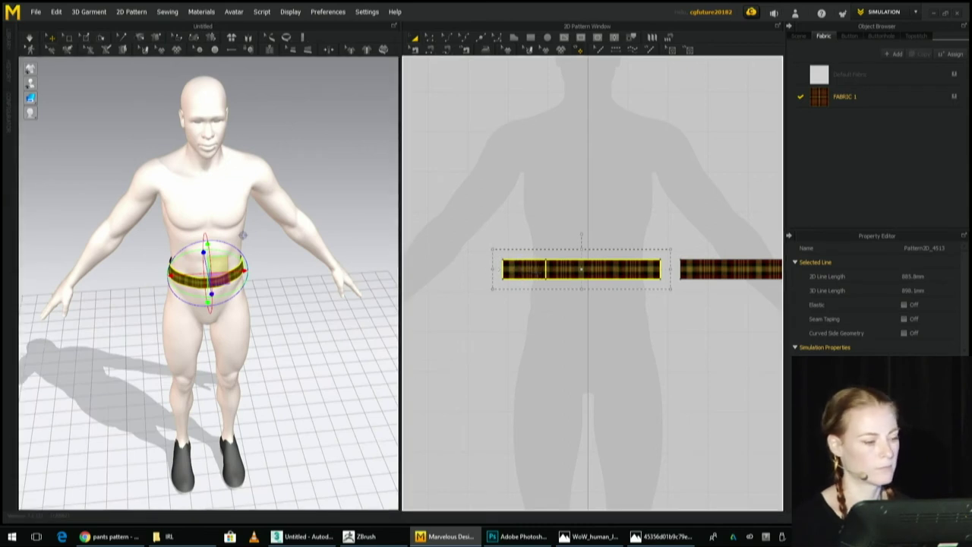
left_click_drag(535, 270, 536, 271)
key("space")
right_click_drag(263, 305, 264, 274)
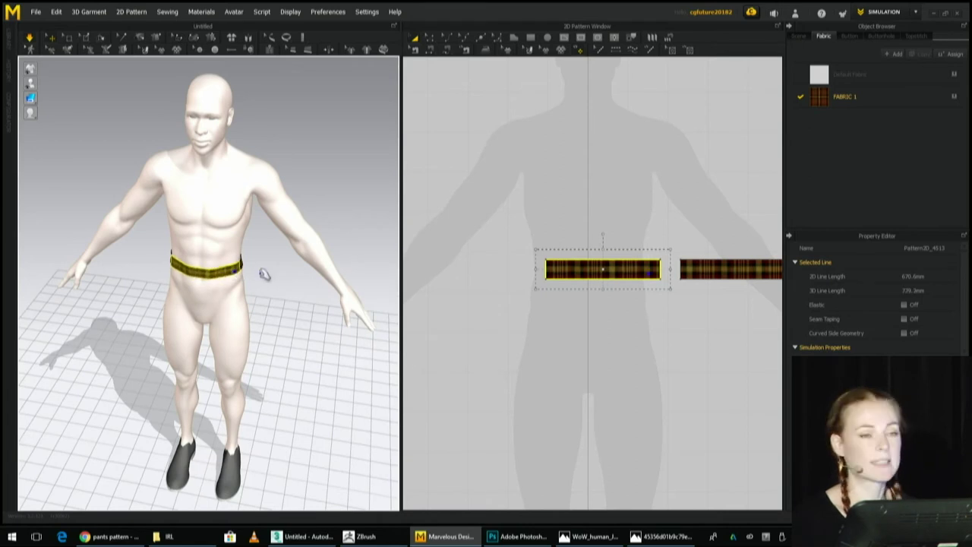
Shorten the front strip further to a total outline of about 534 mm while the simulation runs.
middle_click_drag(614, 258, 565, 280)
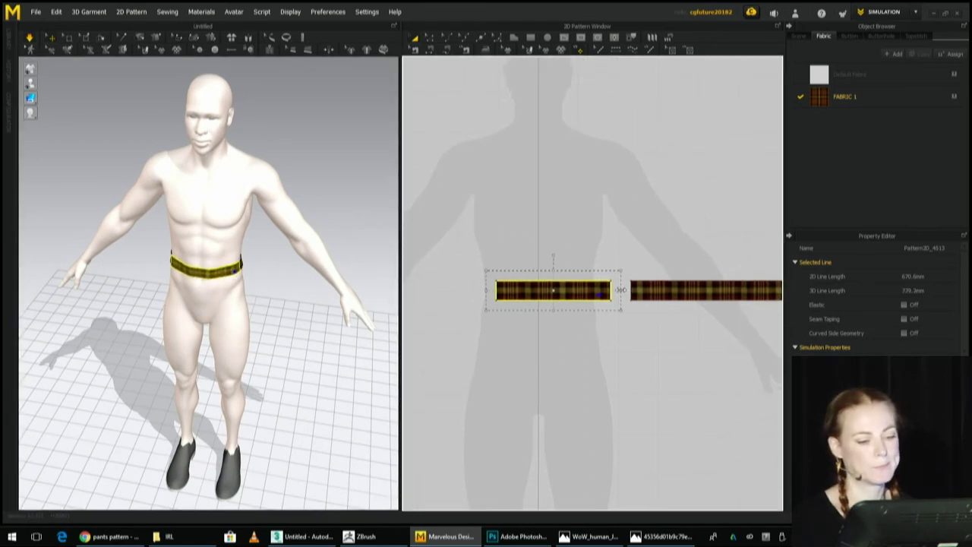
right_click_drag(304, 319, 263, 314)
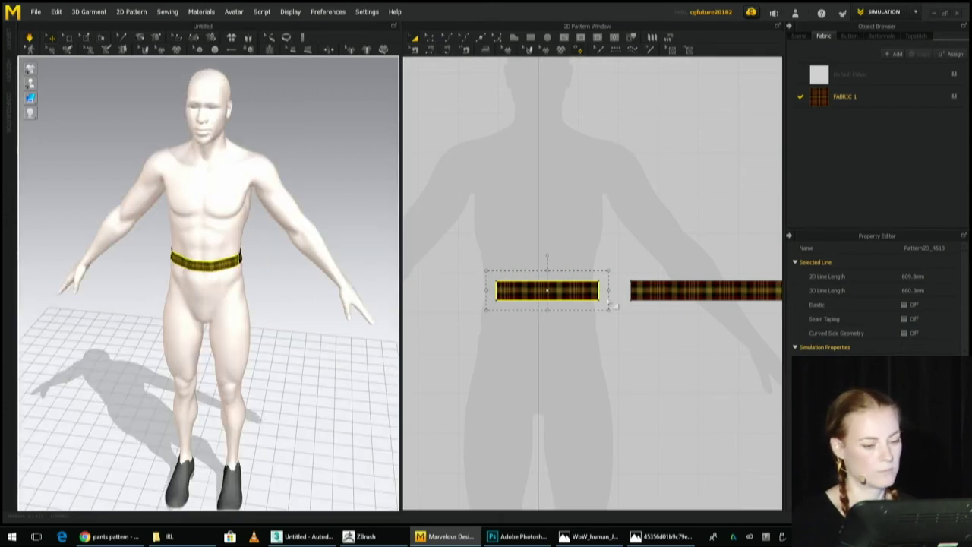
left_click_drag(609, 290, 583, 290)
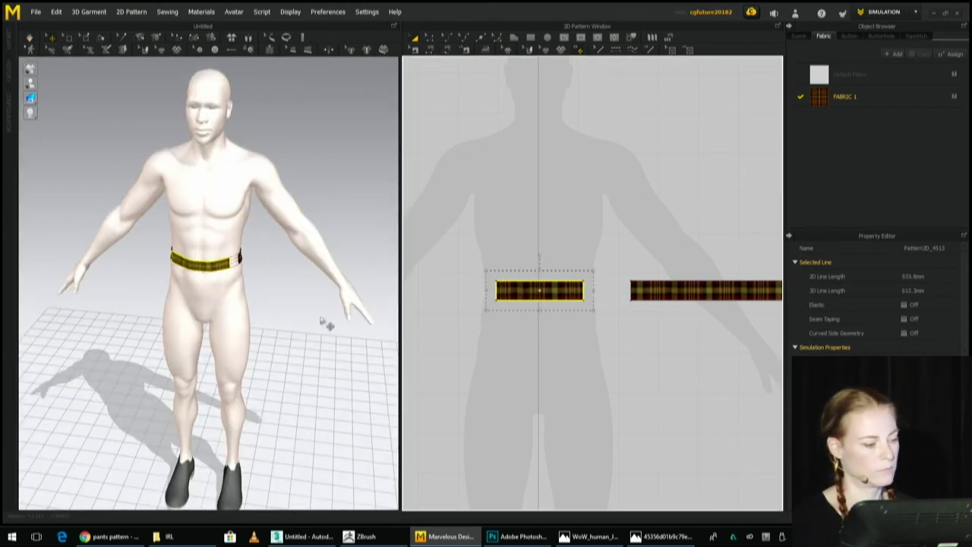
right_click_drag(268, 321, 236, 321)
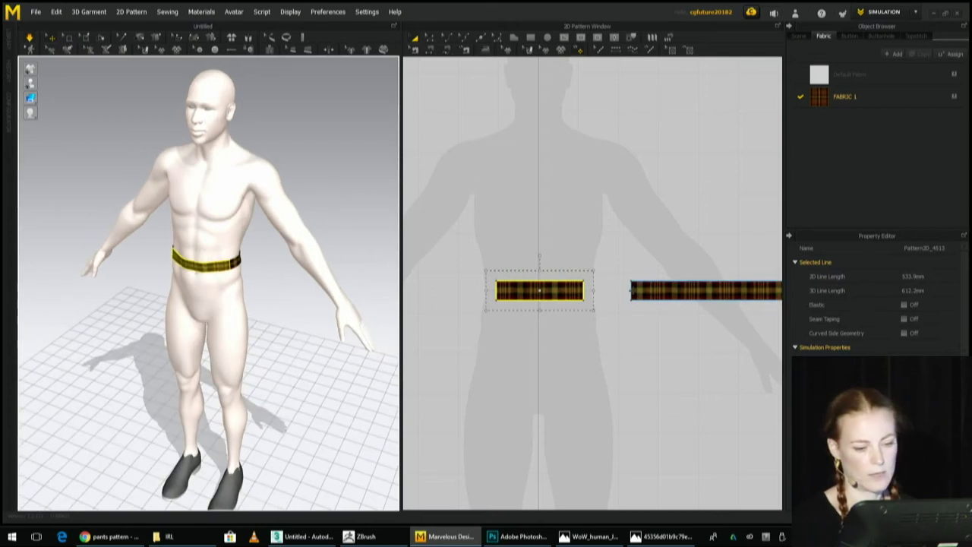
Widen the back waistband strip to a total outline of about 1073 mm so it wraps further around the waist.
left_click(632, 289)
left_click_drag(613, 291, 599, 290)
middle_click_drag(661, 353, 522, 379)
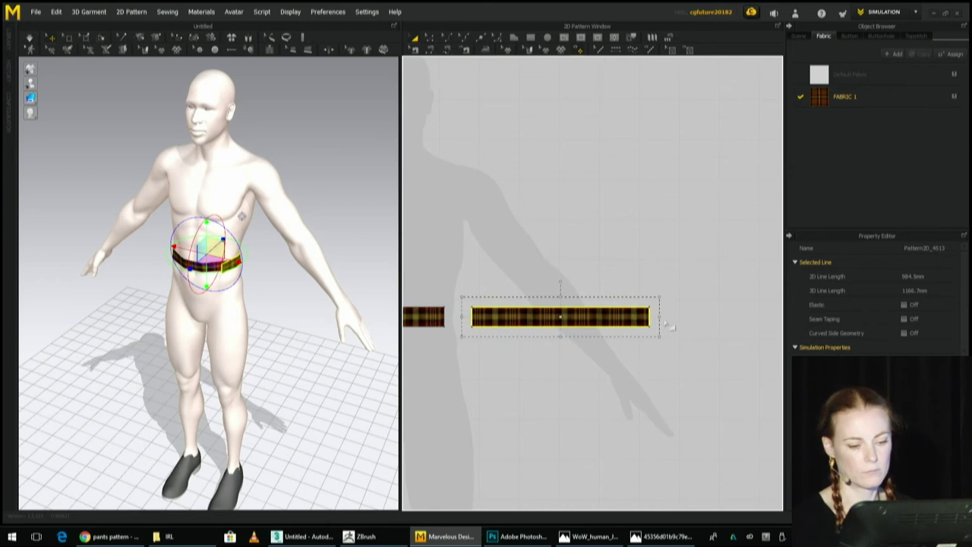
left_click_drag(661, 317, 676, 316)
right_click_drag(236, 288, 256, 266)
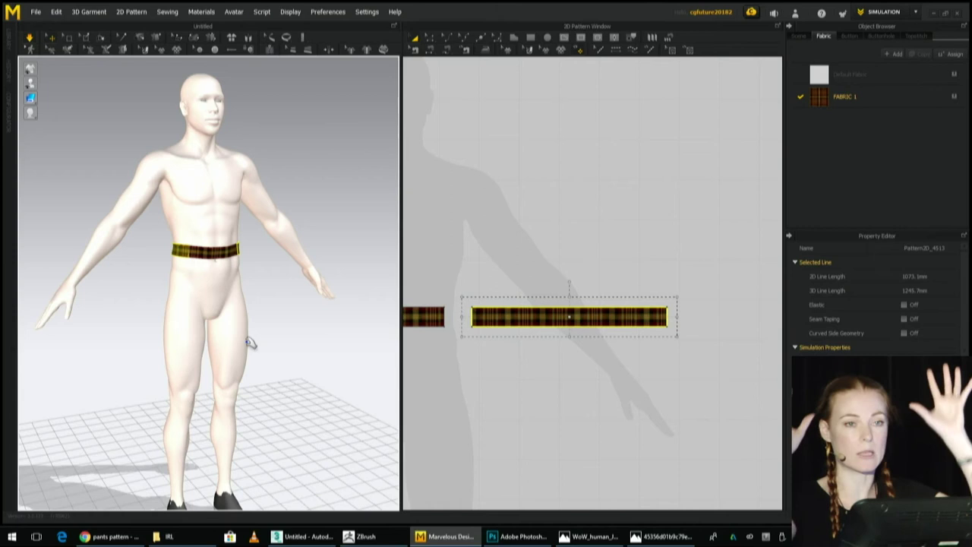
middle_click_drag(271, 280, 273, 316)
right_click_drag(274, 316, 247, 294)
Split the lower edge of the back waistband strip uniformly into 8 segments.
left_click(242, 288)
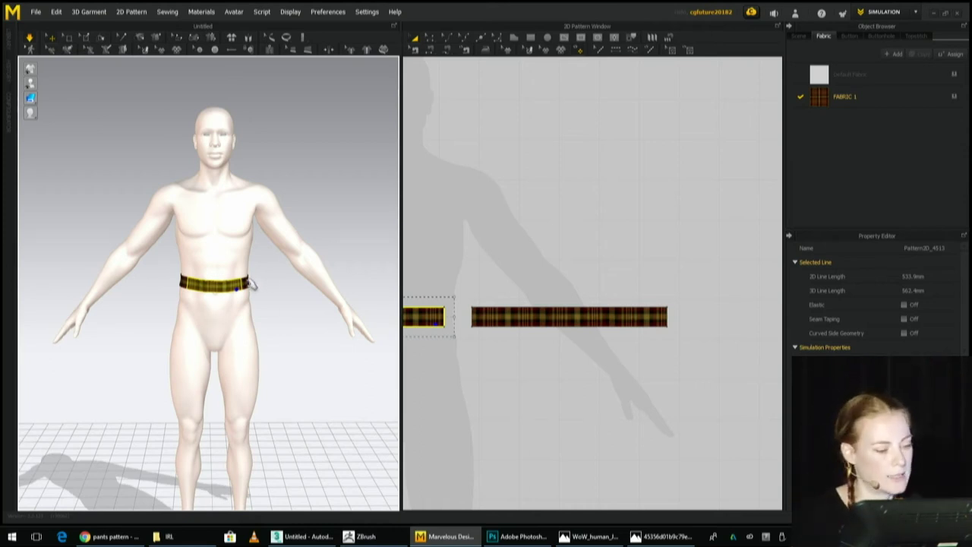
left_click(255, 284)
middle_click_drag(578, 336, 605, 336)
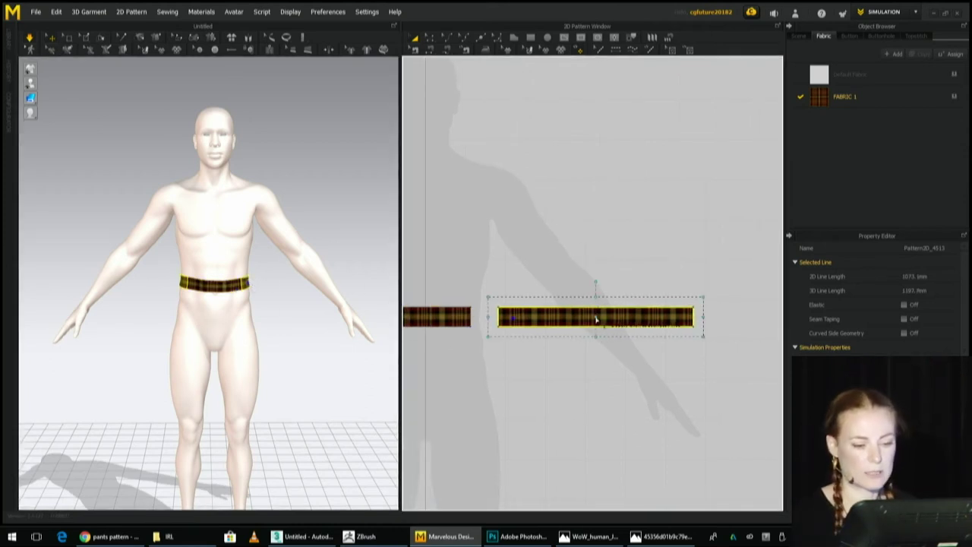
left_click(431, 37)
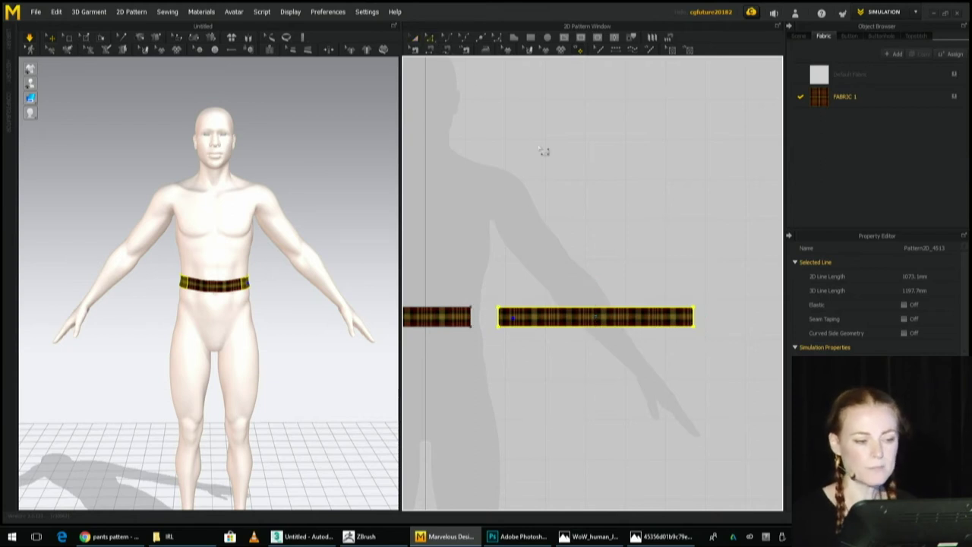
left_click(597, 328)
right_click(589, 328)
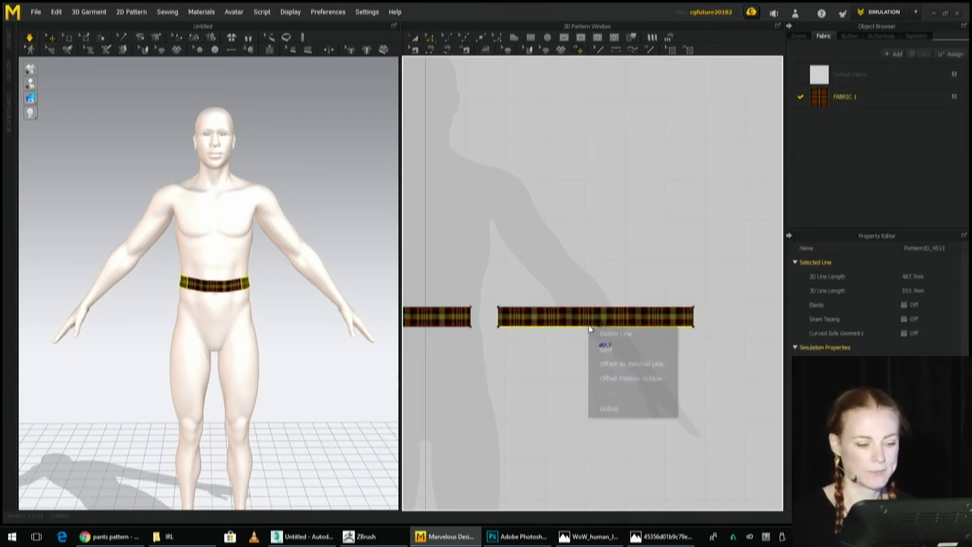
left_click(607, 351)
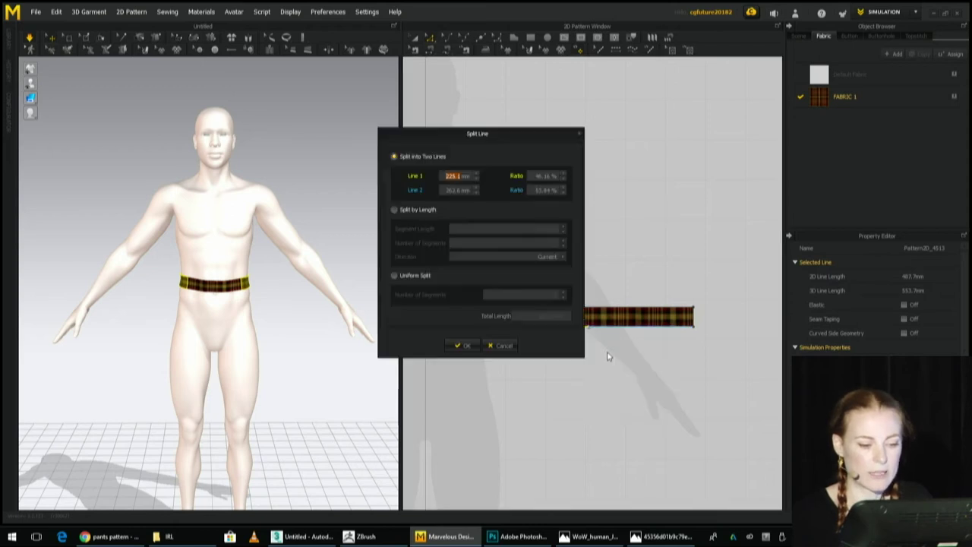
left_click(396, 275)
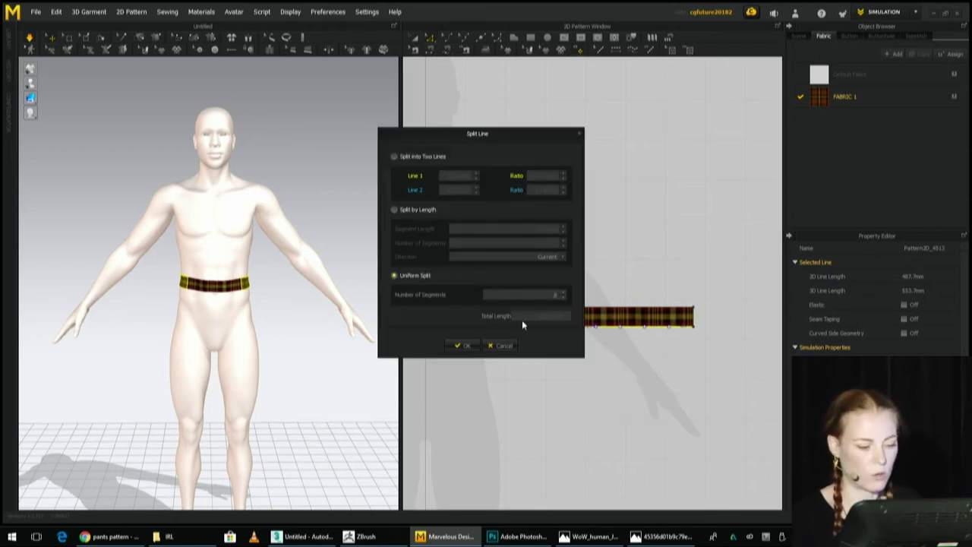
left_click(465, 346)
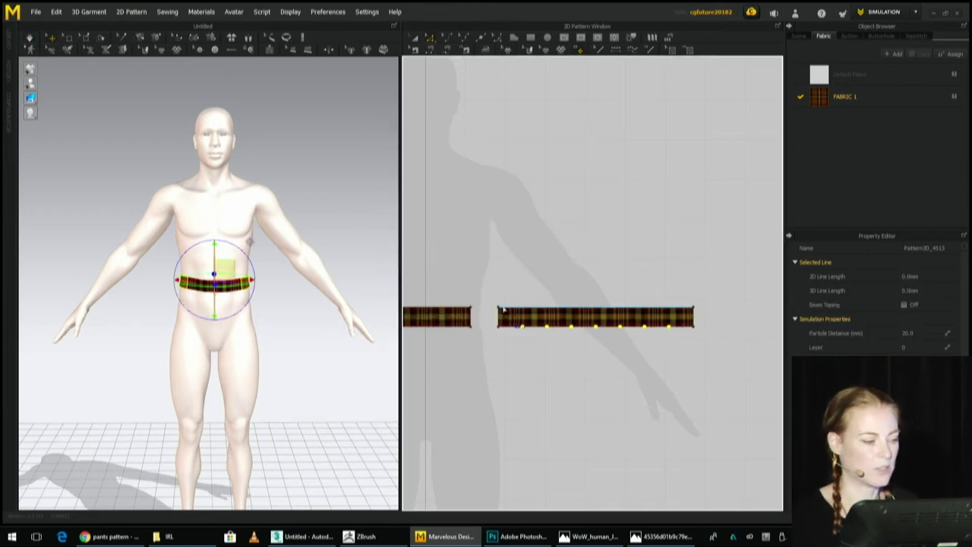
Draw a very wide rectangle with a total outline of about 6614 mm just below the waistband strips.
right_click_drag(285, 303, 493, 293)
scroll(580, 363, "down", 3)
scroll(581, 366, "down", 3)
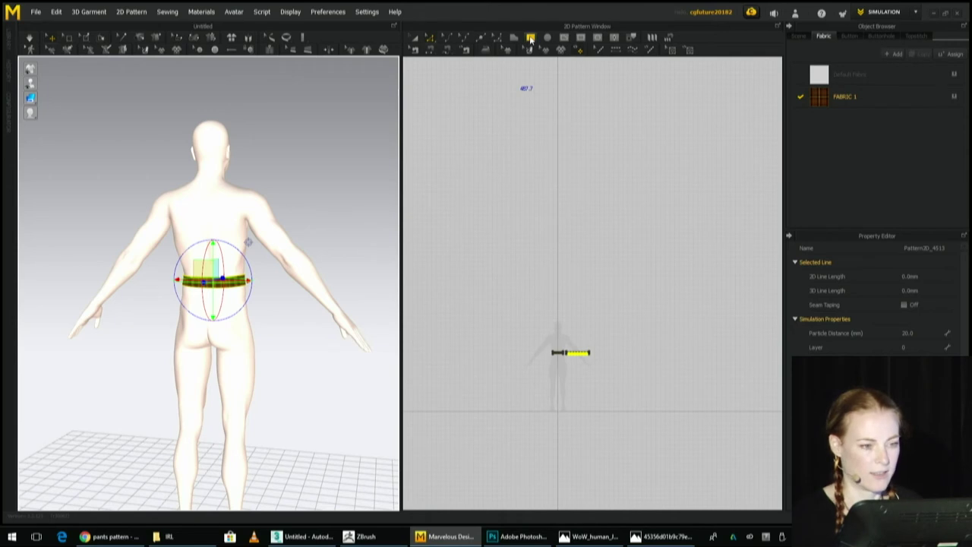
left_click(530, 36)
scroll(569, 362, "up", 3)
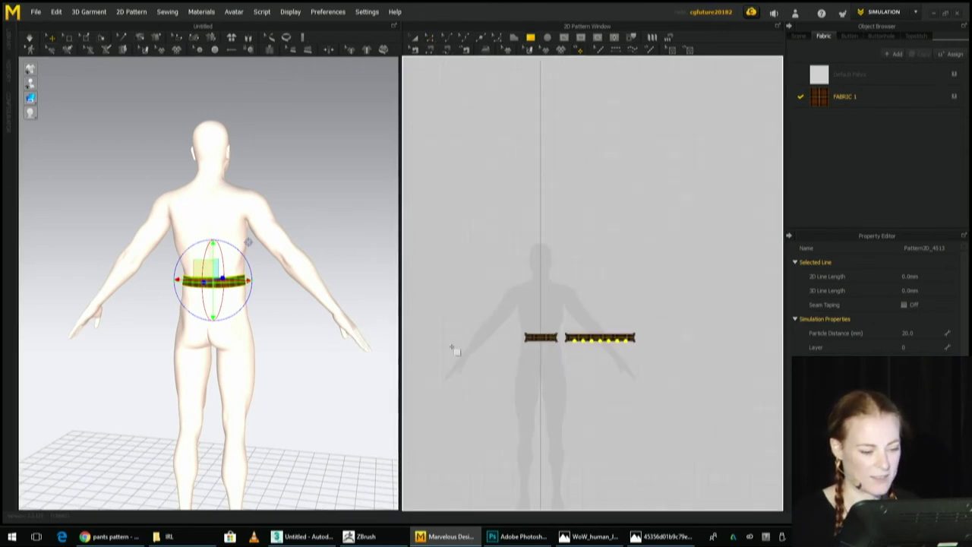
left_click_drag(421, 341, 782, 427)
Move the wide tartan rectangle slightly lower so it clears the waistband strips.
left_click(428, 40)
left_click(583, 402)
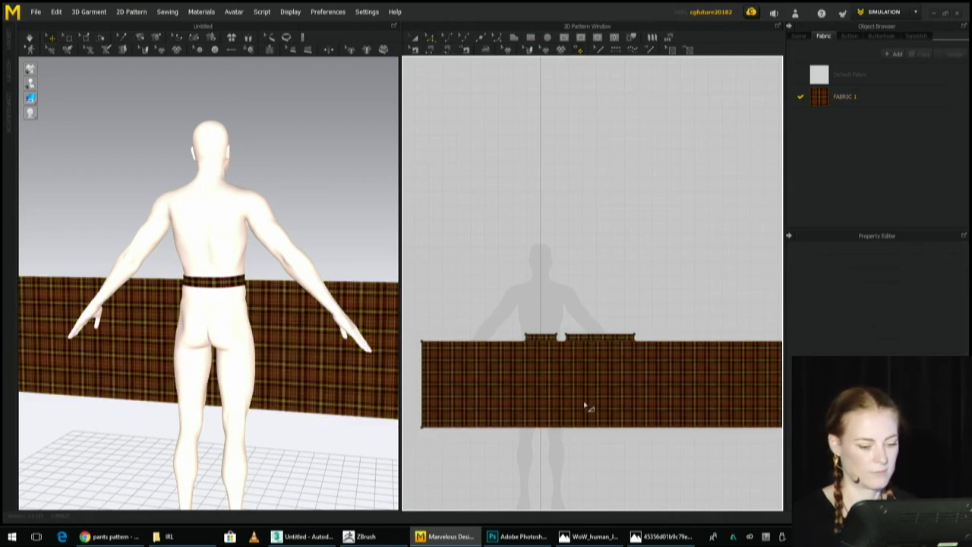
left_click(415, 38)
left_click_drag(598, 391, 597, 402)
scroll(262, 364, "down", 2)
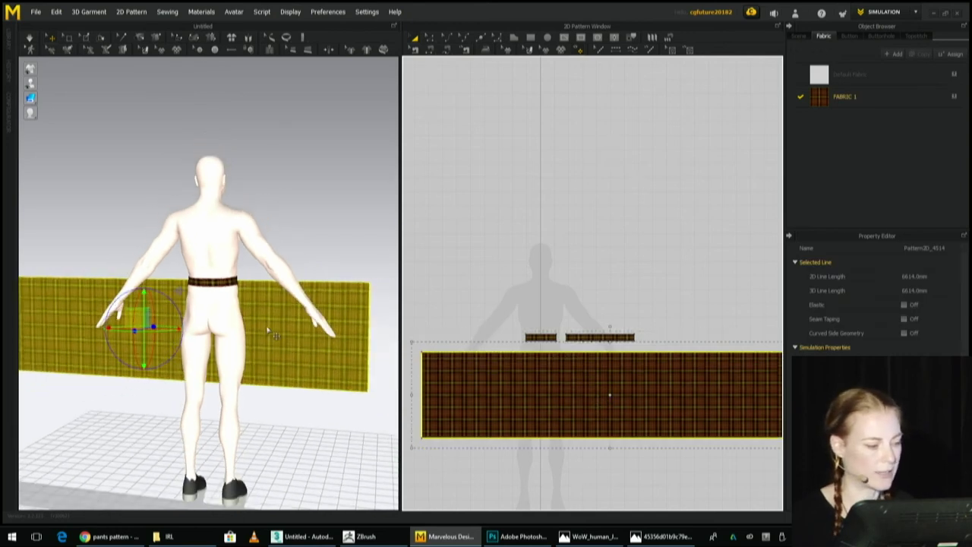
Flip the wide panel horizontally in 3D and move it behind the avatar's back.
right_click(267, 329)
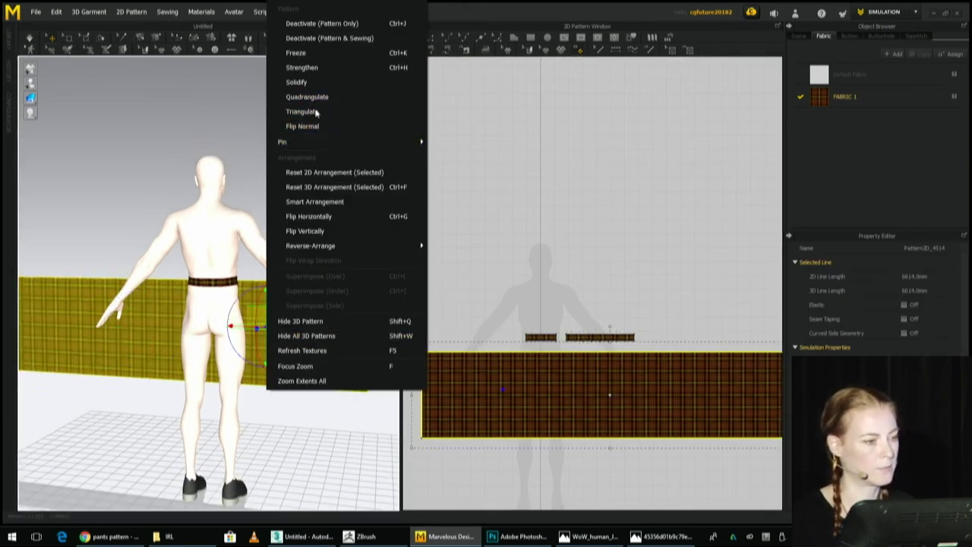
left_click(311, 223)
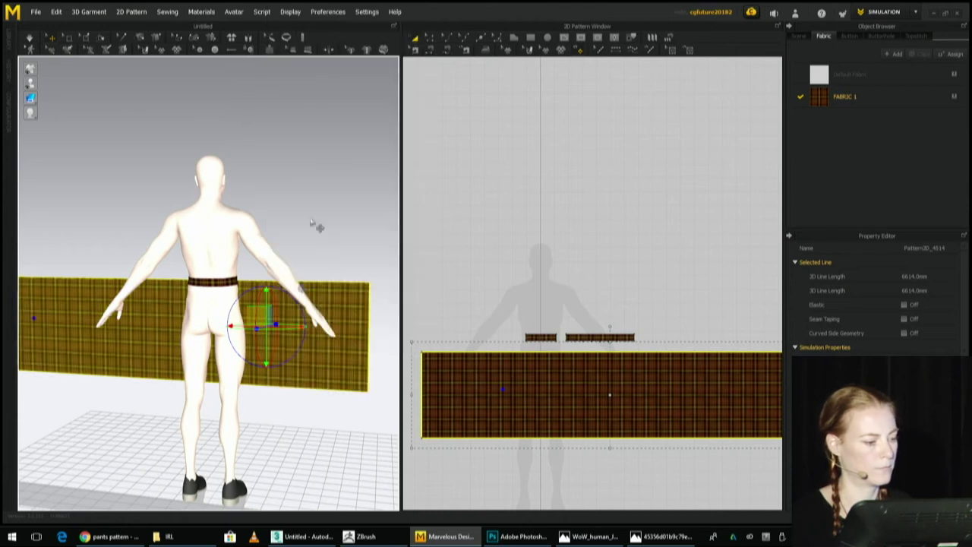
right_click_drag(279, 287, 328, 419)
left_click_drag(348, 278, 374, 349)
right_click_drag(330, 347, 339, 259)
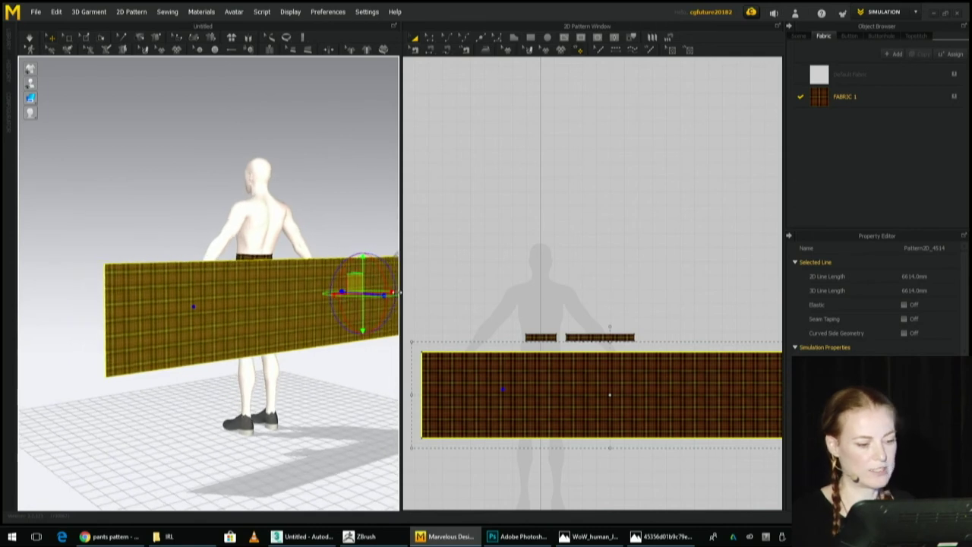
Split the upper edge of the wide panel uniformly into 24 segments.
left_click(472, 269)
left_click(461, 355)
left_click(431, 37)
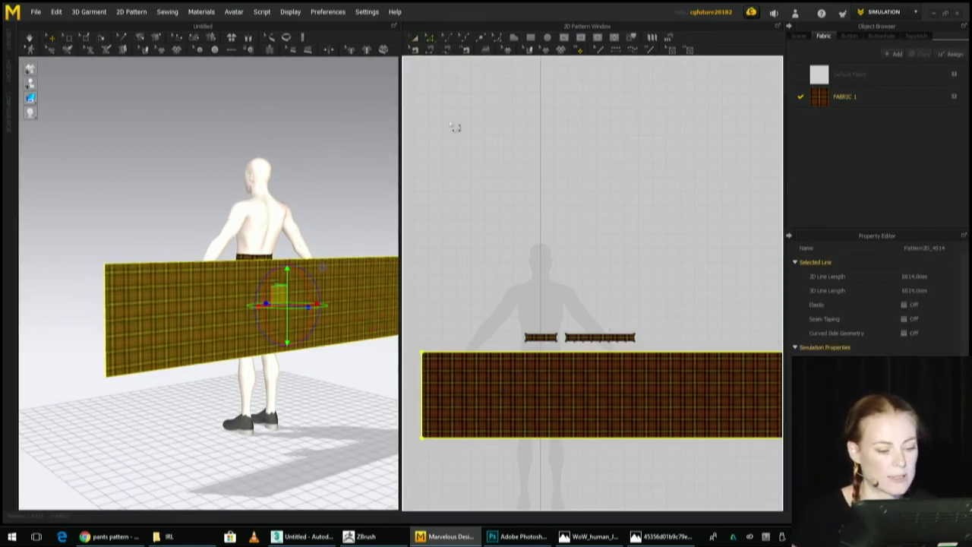
left_click(442, 353)
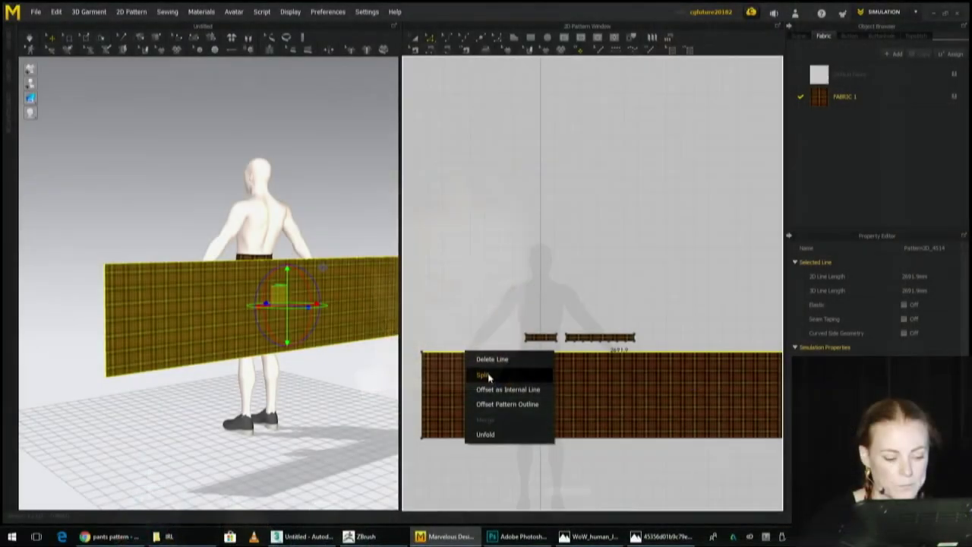
left_click(509, 373)
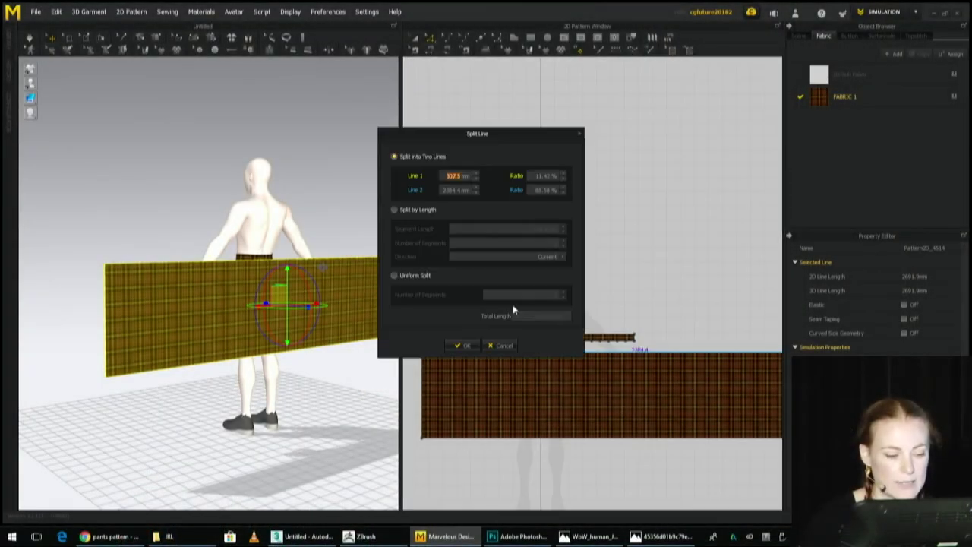
left_click(394, 275)
type("24")
key("Return")
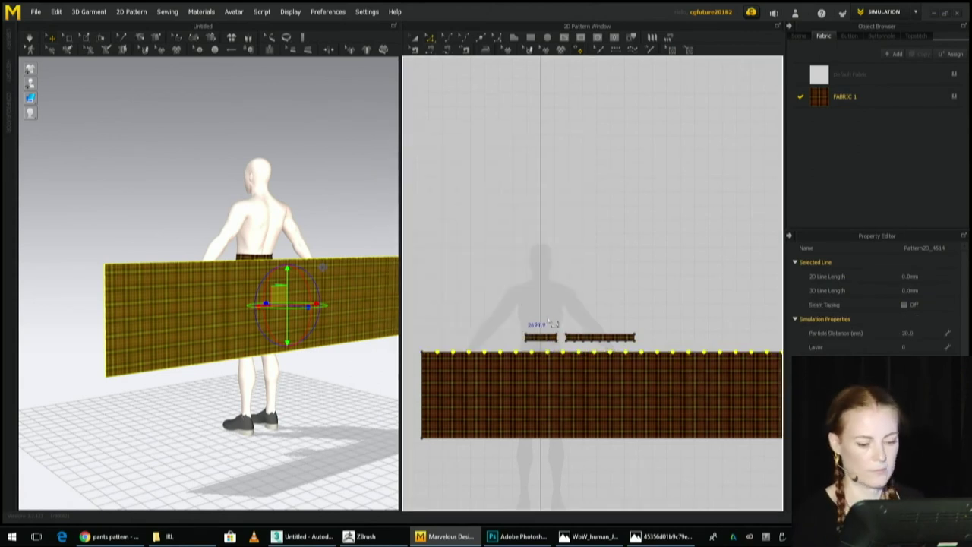
scroll(614, 358, "down", 3)
scroll(614, 369, "up", 3)
scroll(609, 363, "down", 2)
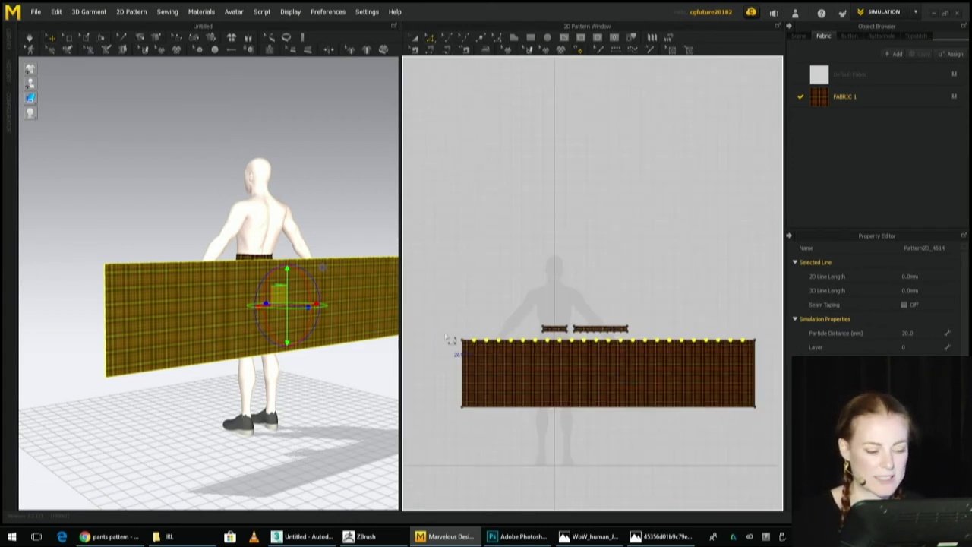
left_click(463, 368)
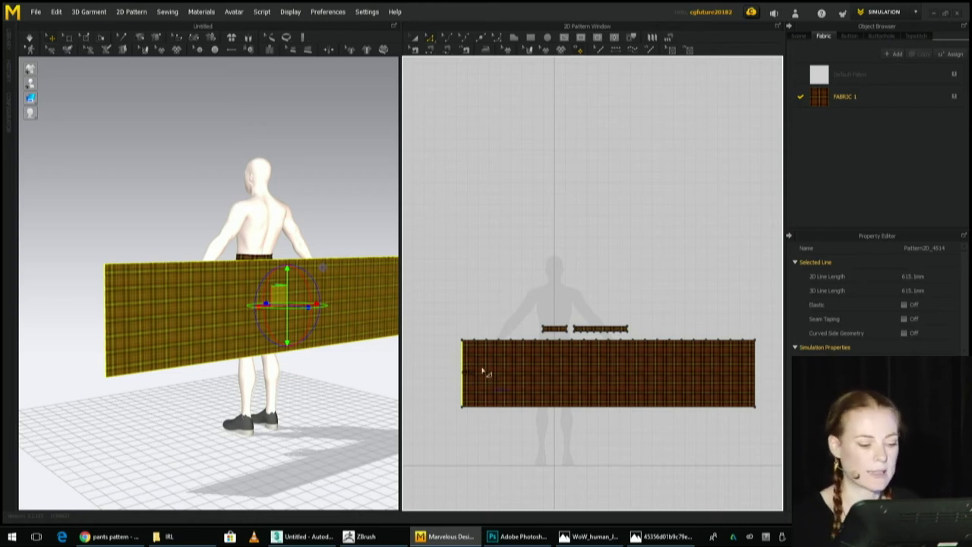
right_click(463, 354)
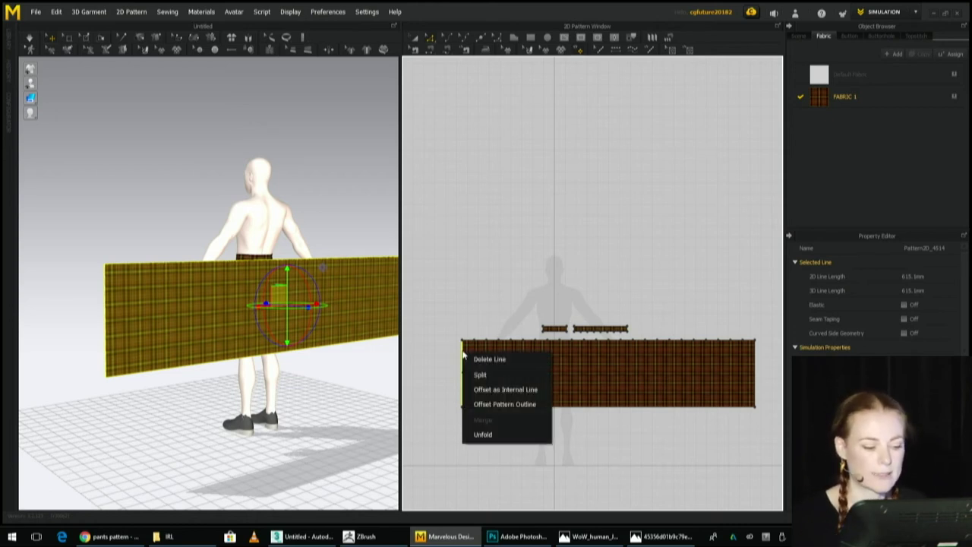
left_click(497, 390)
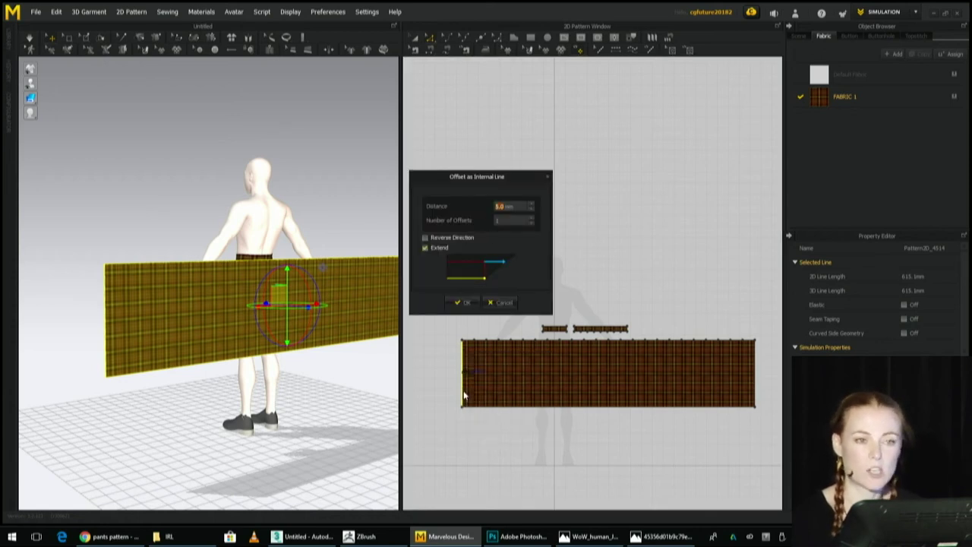
double_click(497, 219)
type("20")
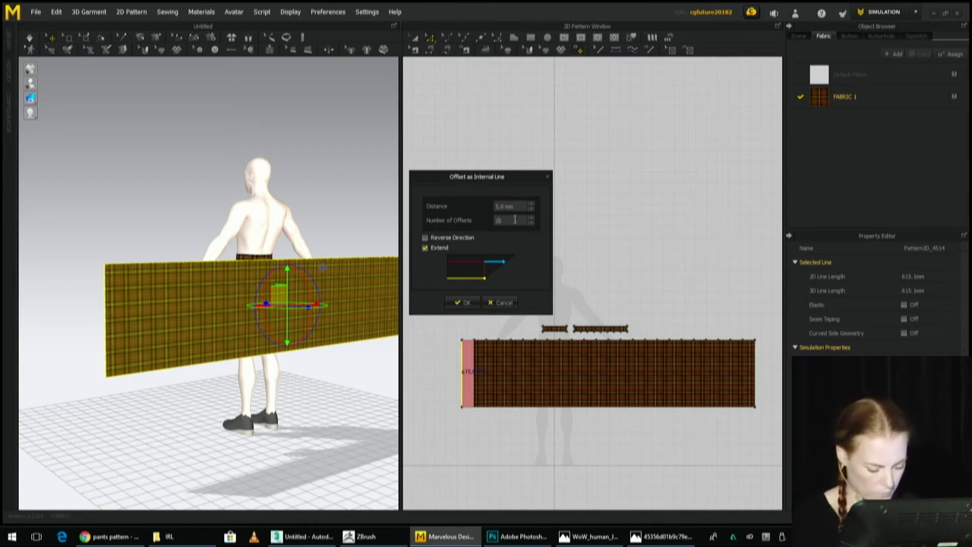
key("BackSpace")
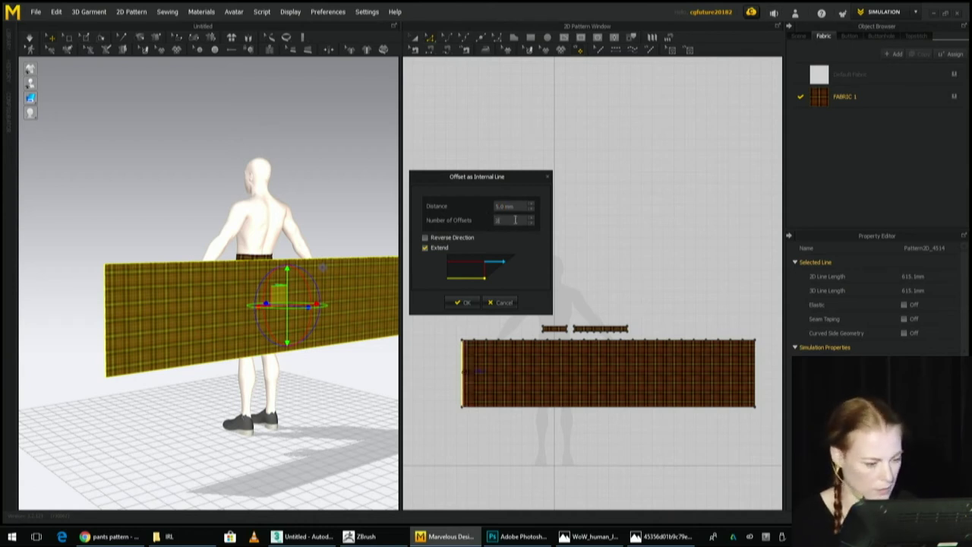
type("0")
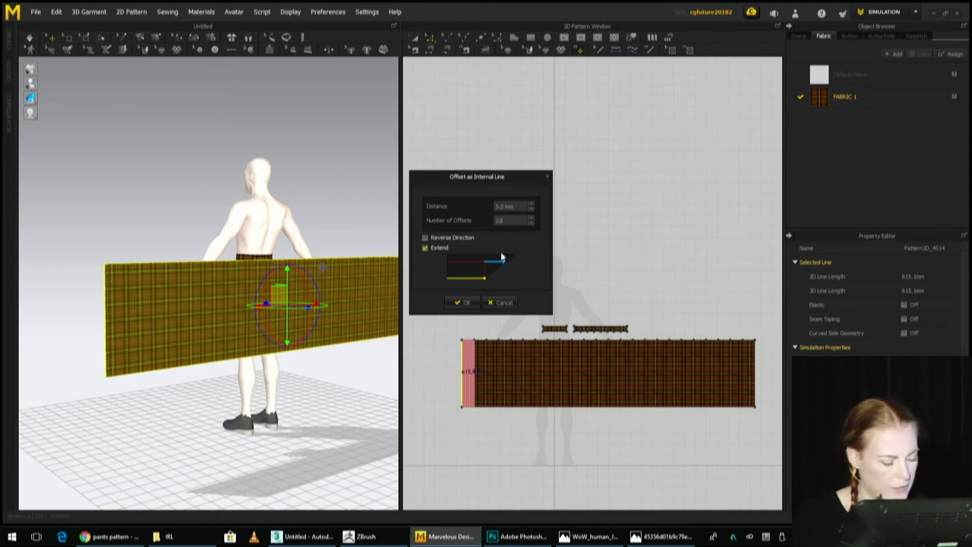
left_click(504, 303)
Check the length of one upper-edge segment and offset the panel's left edge as 23 internal lines spaced 112.2 mm apart.
scroll(485, 353, "up", 5)
left_click(454, 317)
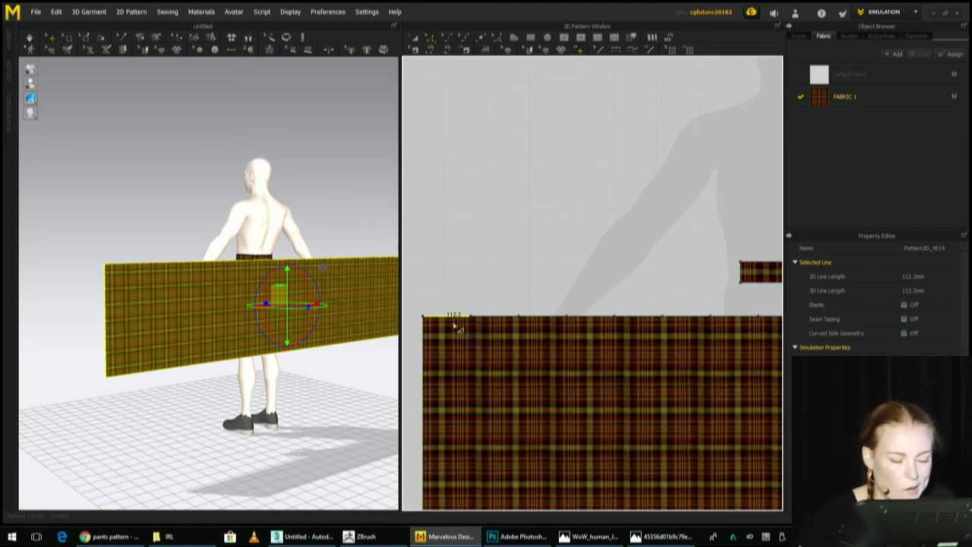
left_click(426, 341)
right_click(424, 338)
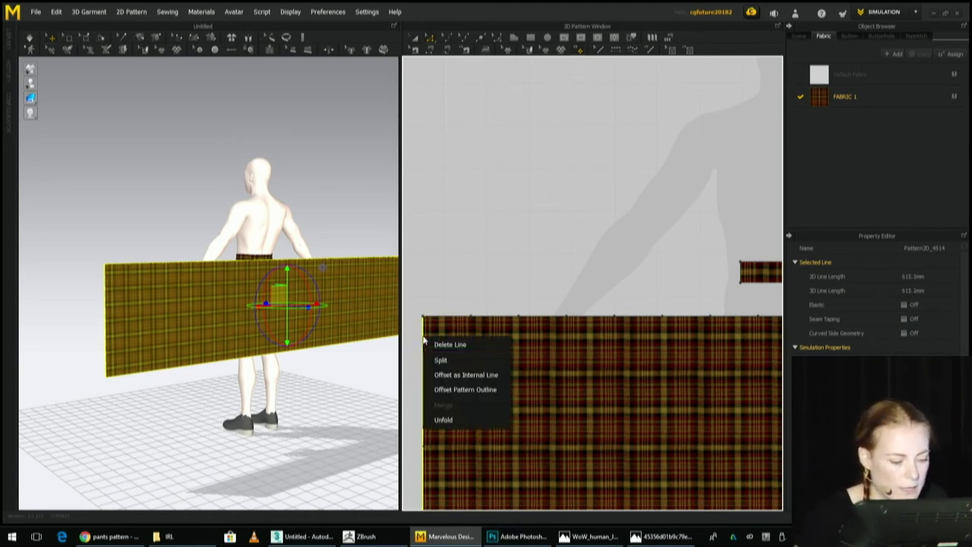
left_click(450, 375)
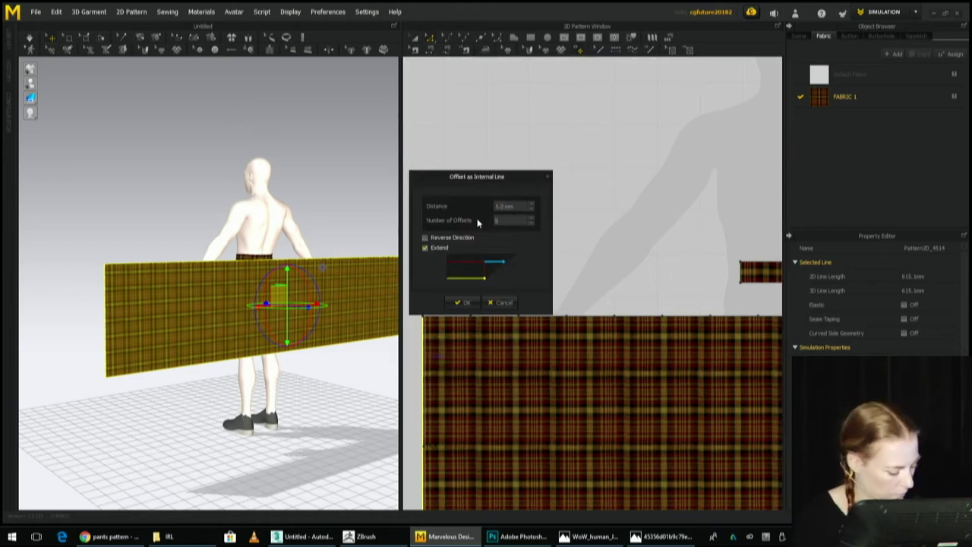
type("23")
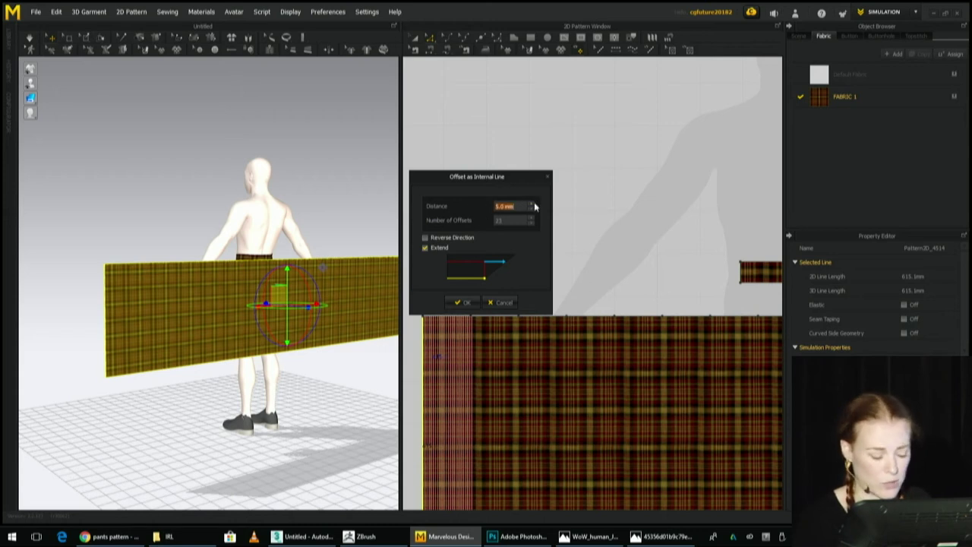
type("112.")
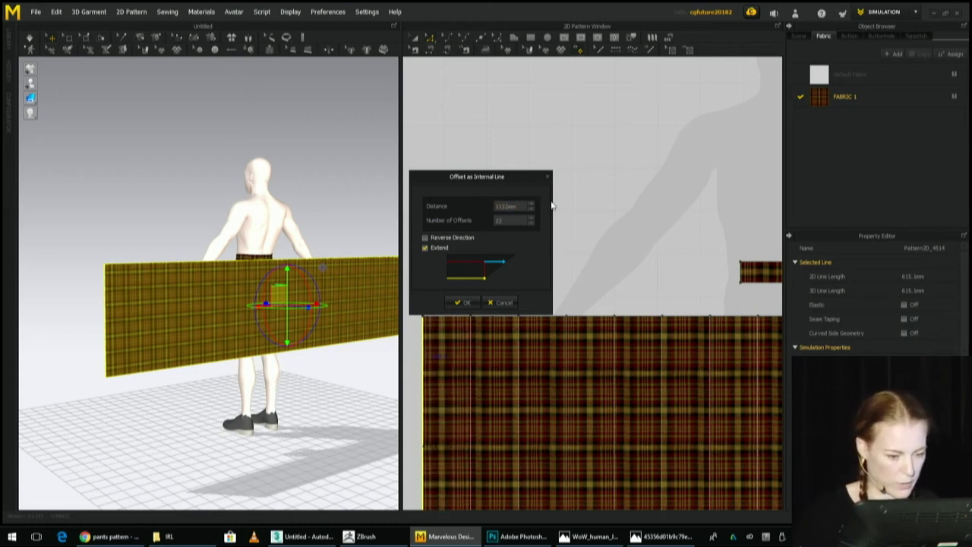
key("Return")
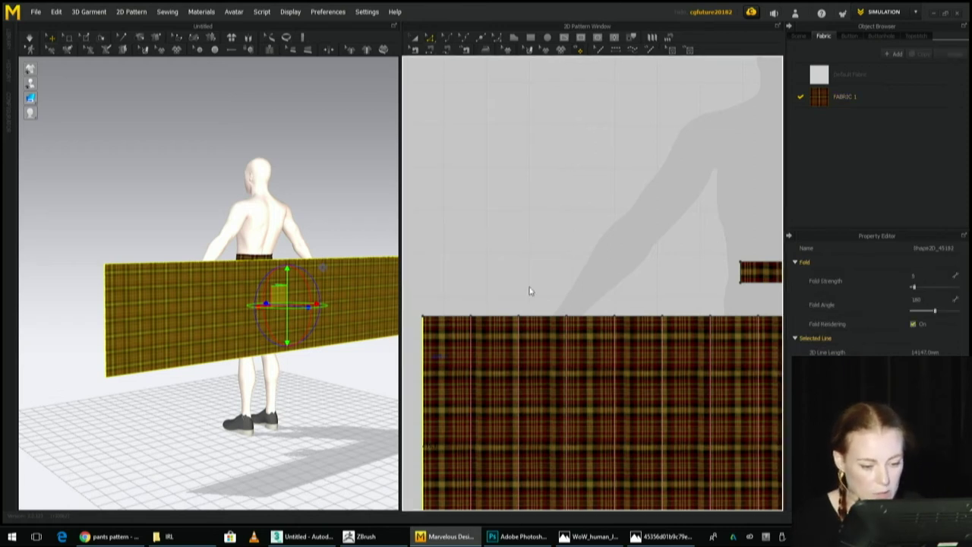
Examine how the internal lines meet the split points of the upper edge toward the panel's right end.
scroll(642, 320, "down", 6)
middle_click_drag(714, 347, 500, 340)
scroll(688, 330, "up", 5)
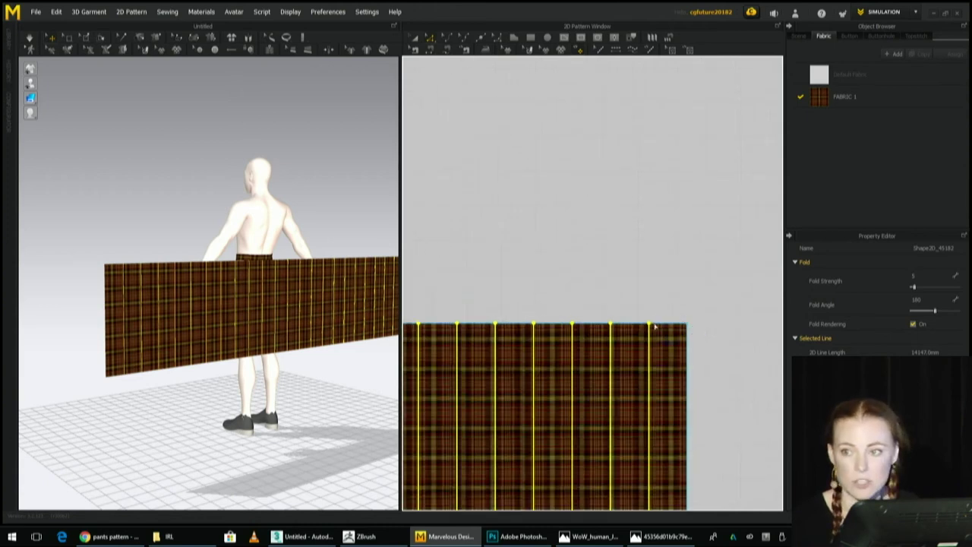
scroll(654, 326, "up", 6)
scroll(599, 313, "down", 10)
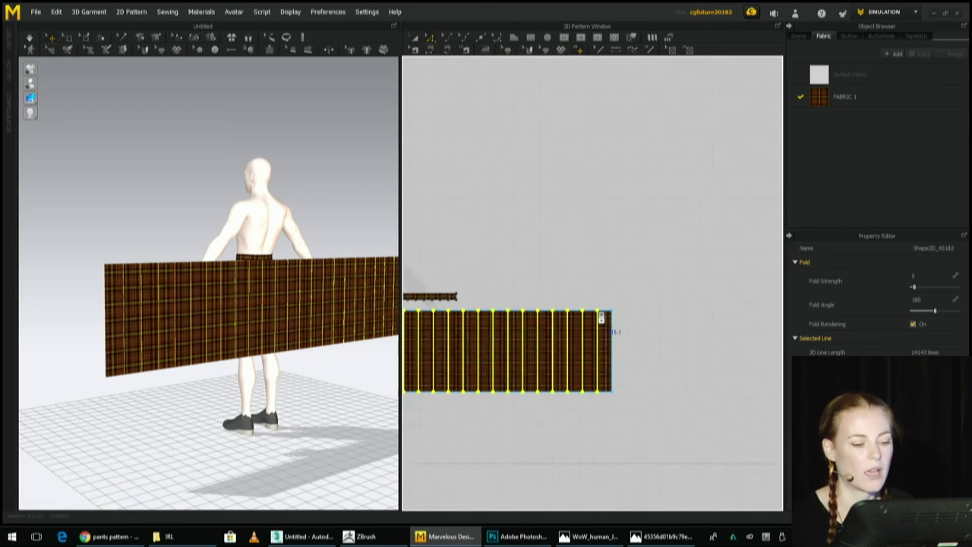
scroll(601, 314, "down", 4)
middle_click_drag(618, 318, 678, 364)
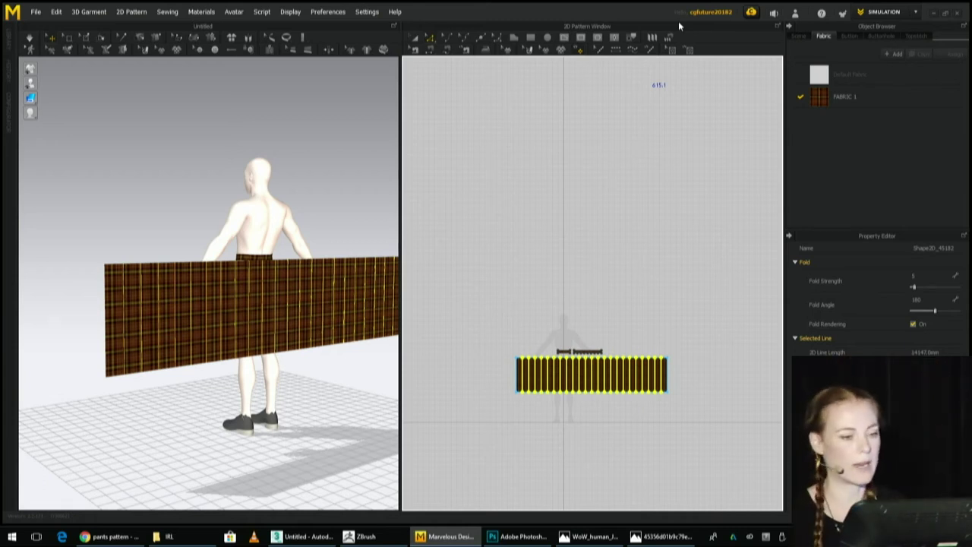
Sew the whole upper edge of the wide panel to the lower edge of the back waistband strip with pleats sewing.
scroll(582, 316, "up", 4)
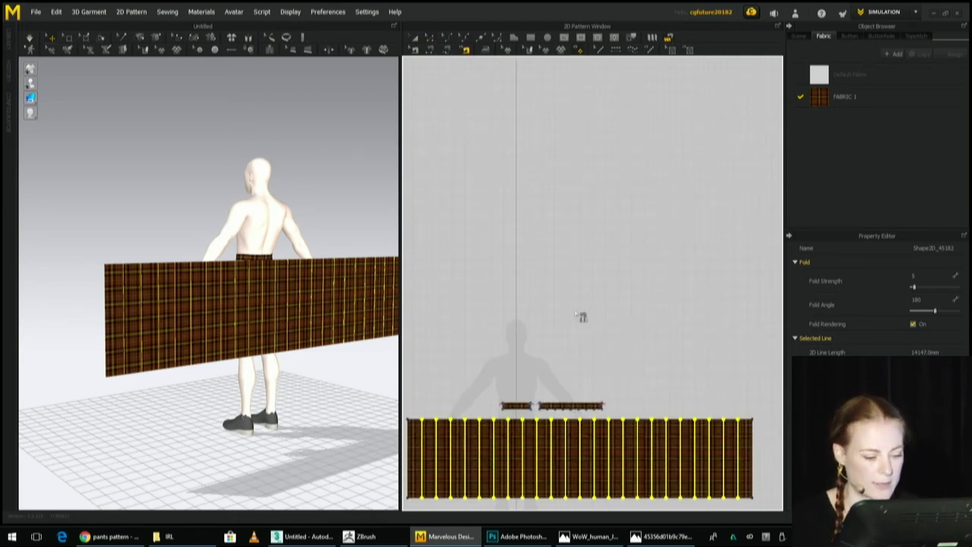
left_click_drag(544, 414, 607, 414)
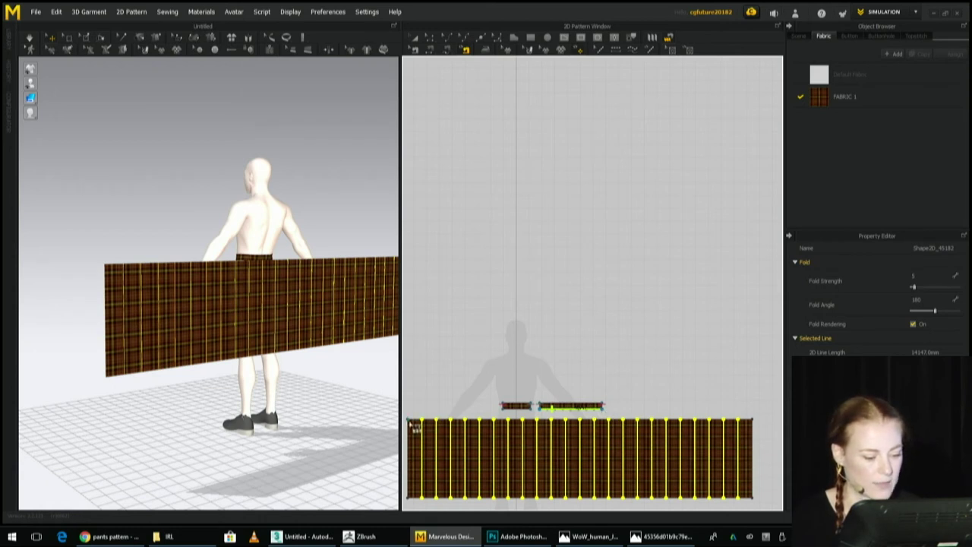
left_click(412, 427)
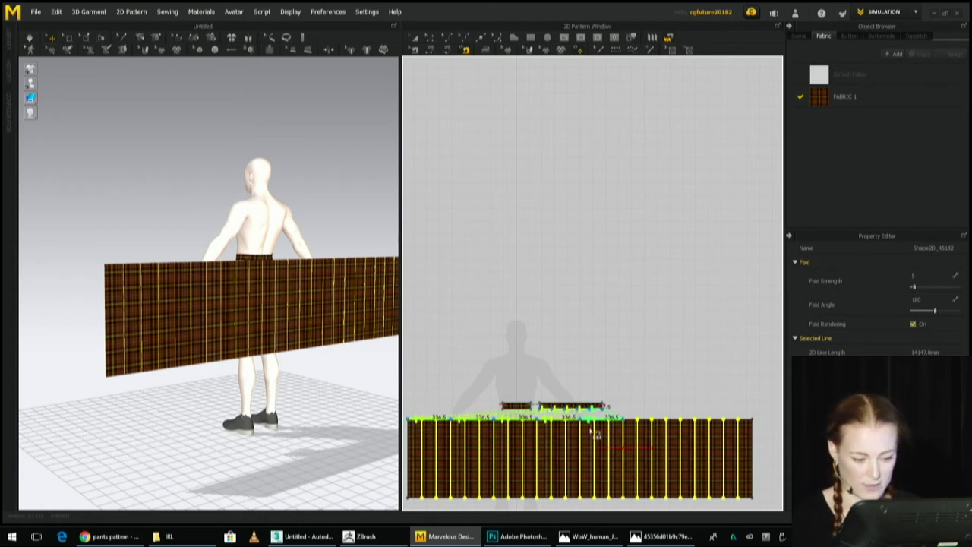
left_click(756, 423)
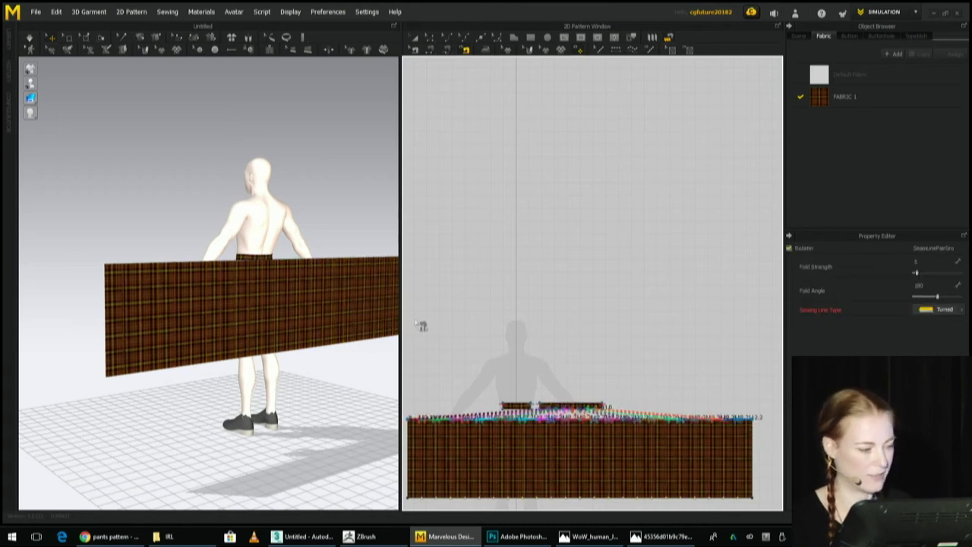
right_click_drag(328, 319, 294, 297)
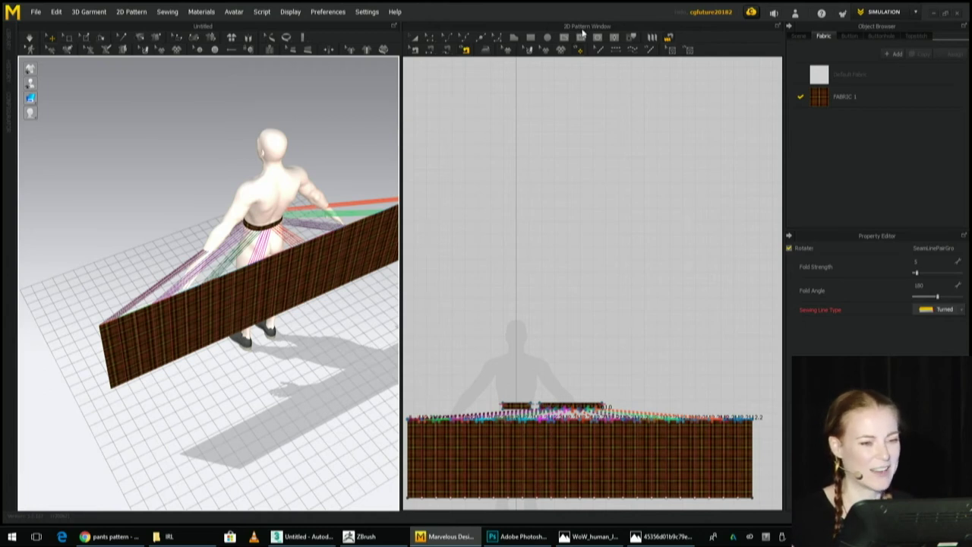
Simulate the garment to drape the pleated panel from the waistband, tug its cloth into place and inspect it from the side.
left_click(650, 38)
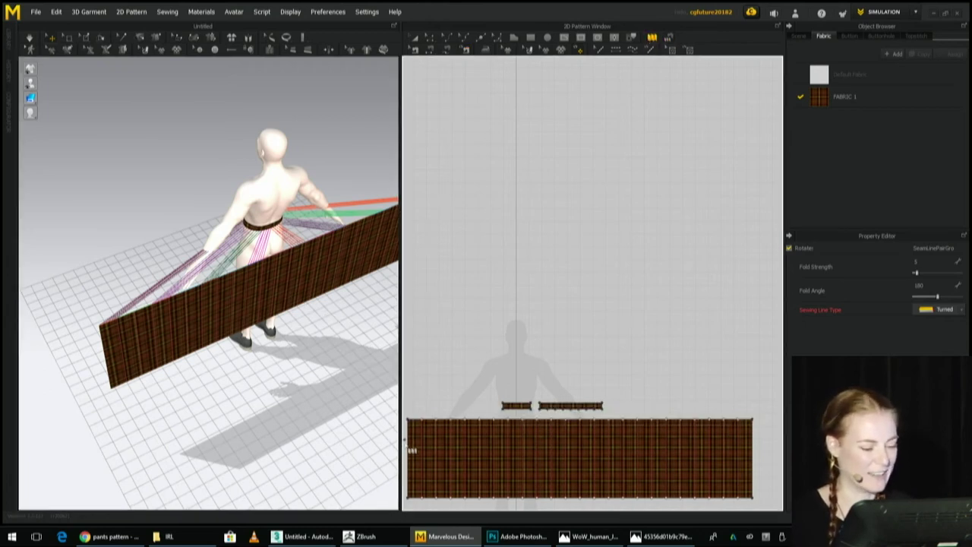
key("space")
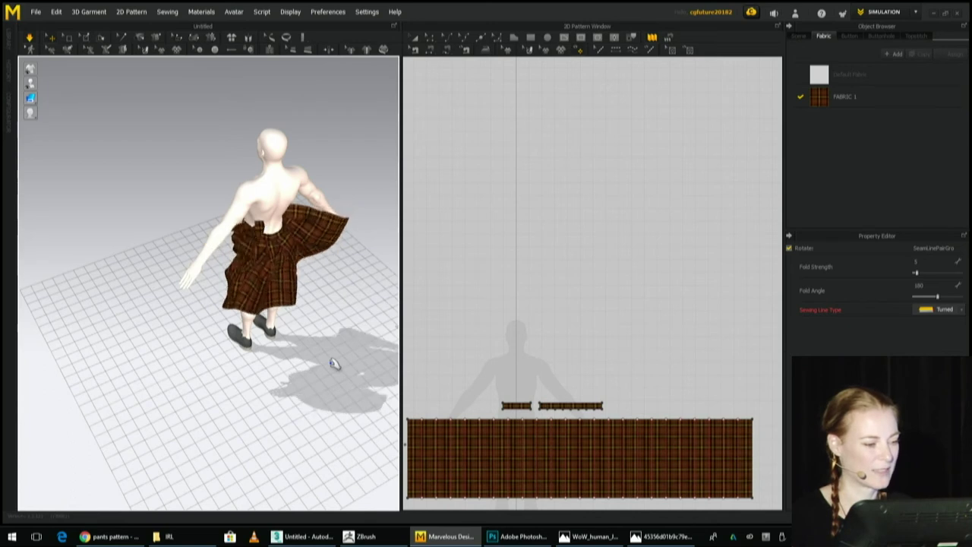
right_click_drag(340, 380, 368, 359)
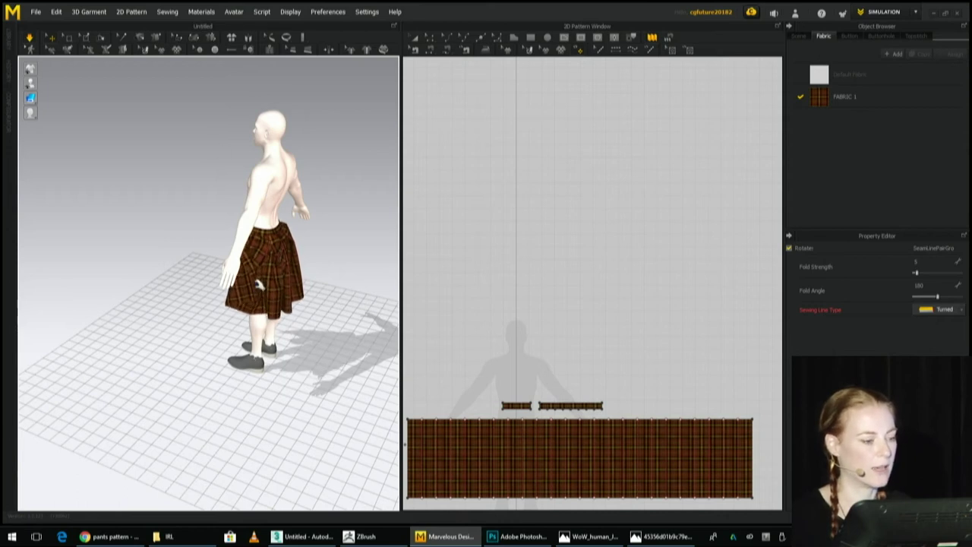
left_click(268, 302)
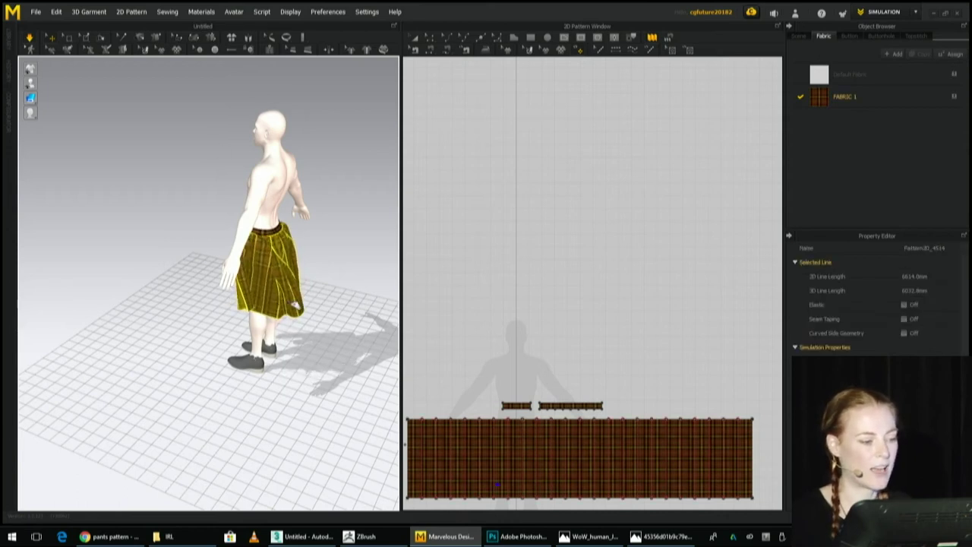
right_click_drag(196, 321, 450, 314)
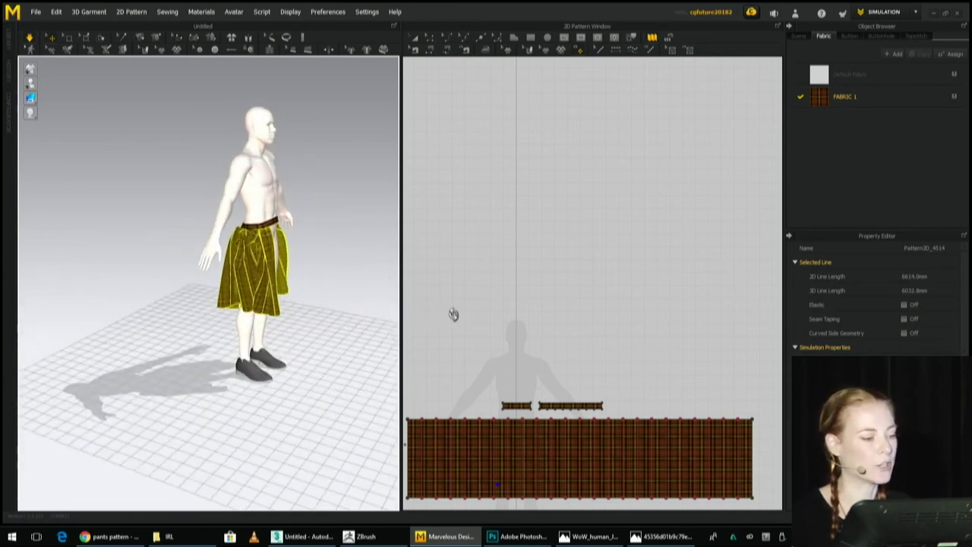
Narrow the pleated panel from its right side to a 2D line length of about 5751 mm, simulate, and inspect the drape.
right_click_drag(279, 292, 247, 323)
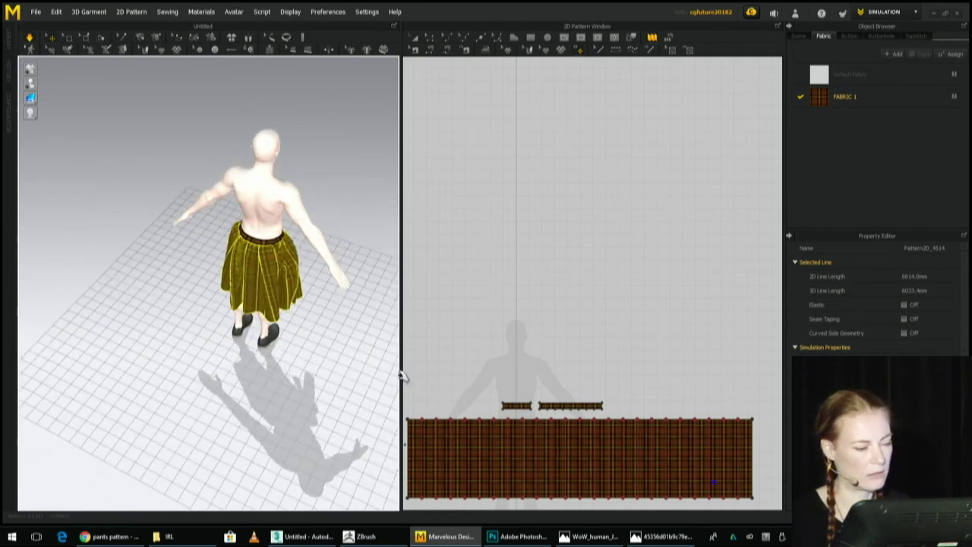
left_click(426, 35)
left_click(414, 37)
left_click(566, 417)
scroll(565, 455, "down", 2)
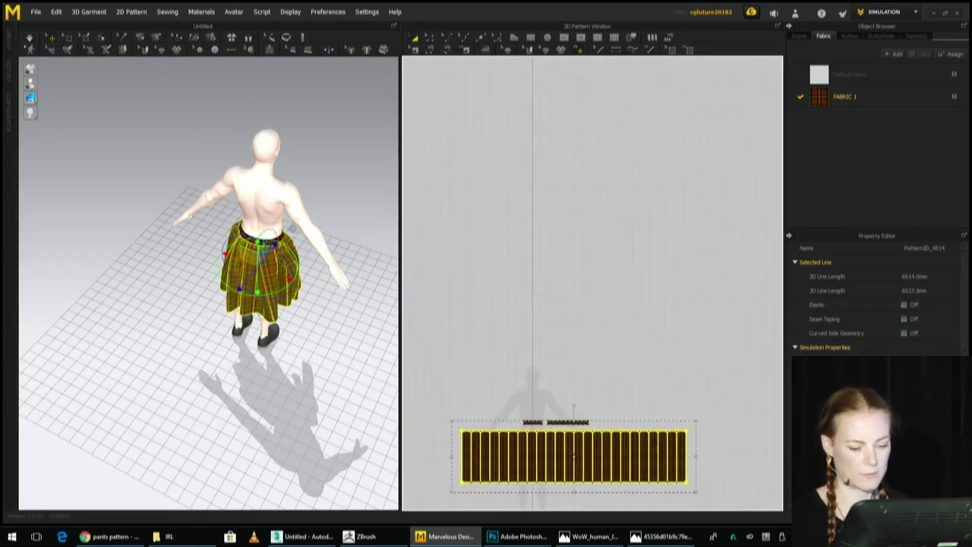
left_click_drag(696, 454, 658, 455)
key("space")
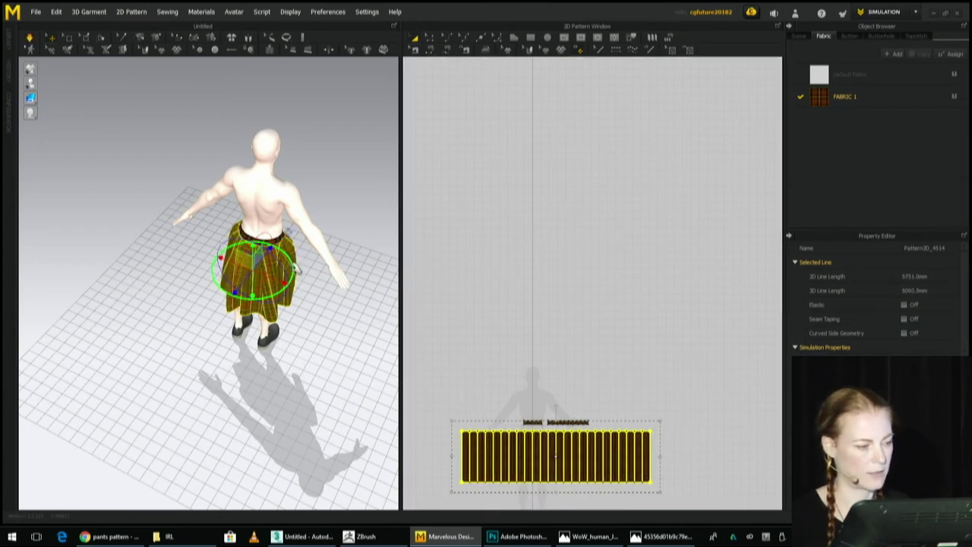
right_click_drag(296, 265, 110, 241)
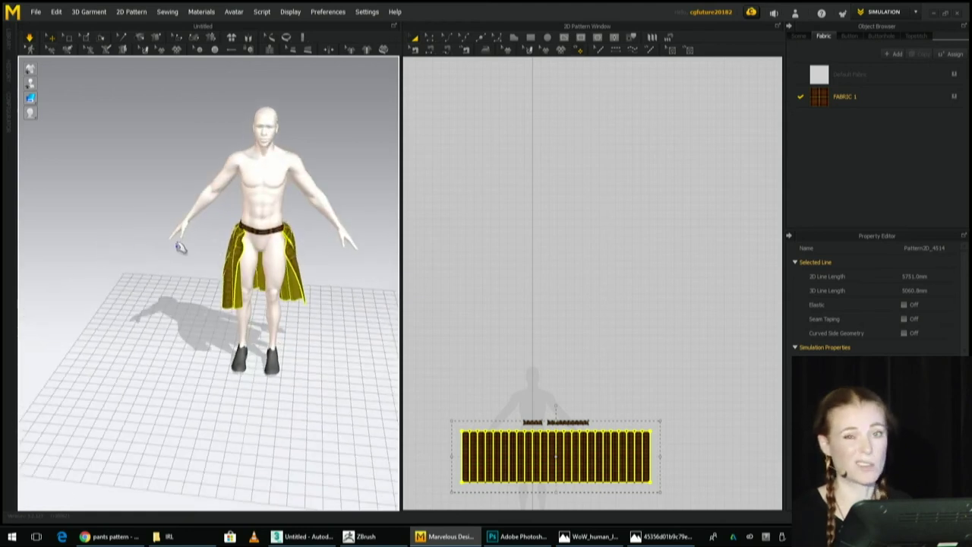
right_click_drag(211, 226, 210, 124)
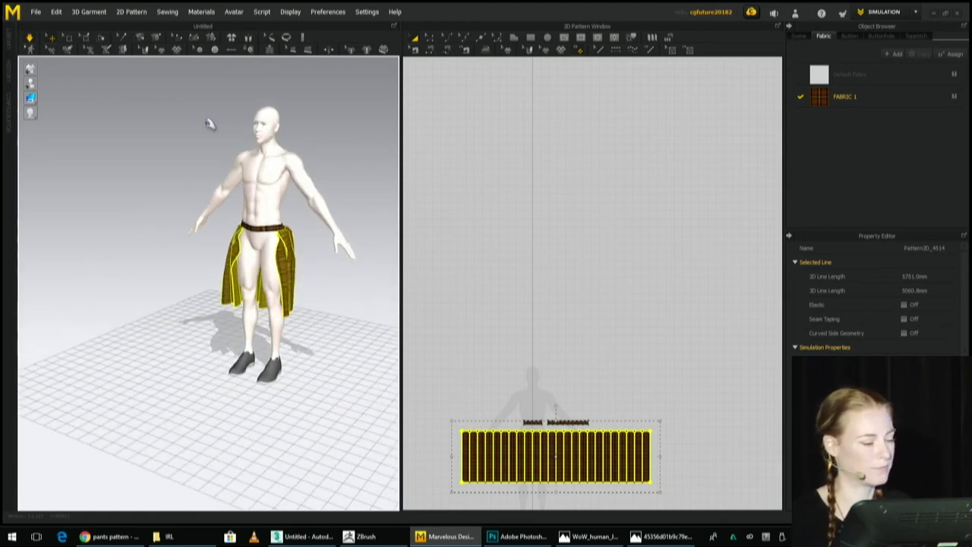
Tack the waistband to the avatar's body at both hips with Tack on Avatar.
left_click(157, 39)
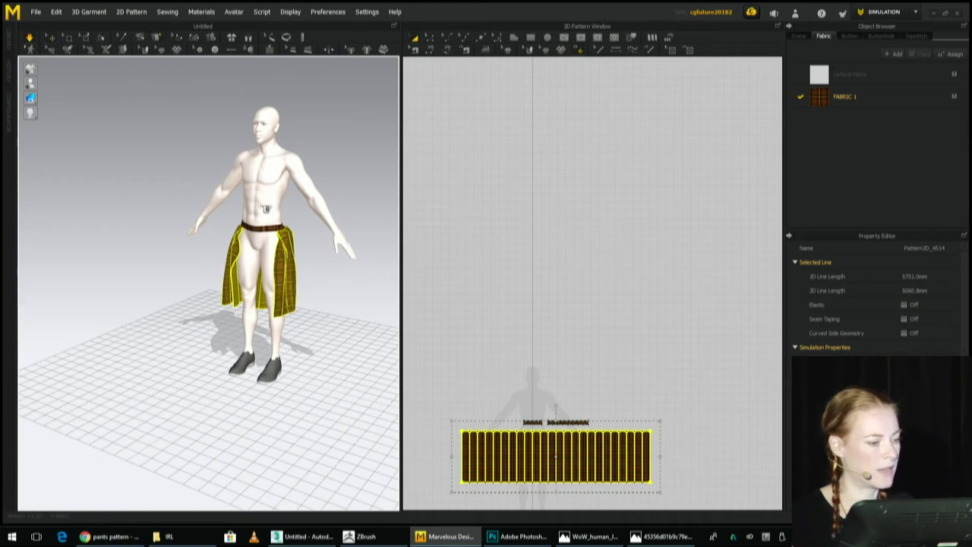
scroll(265, 206, "down", 2)
left_click(326, 201)
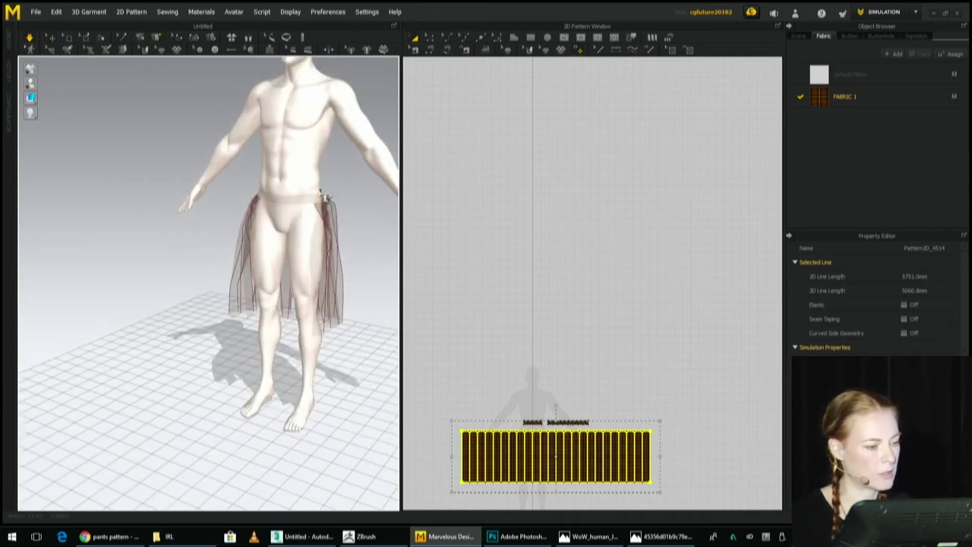
left_click(319, 189)
middle_click_drag(191, 172, 183, 210)
right_click_drag(183, 211, 376, 259)
left_click(265, 246)
right_click_drag(265, 234, 330, 302)
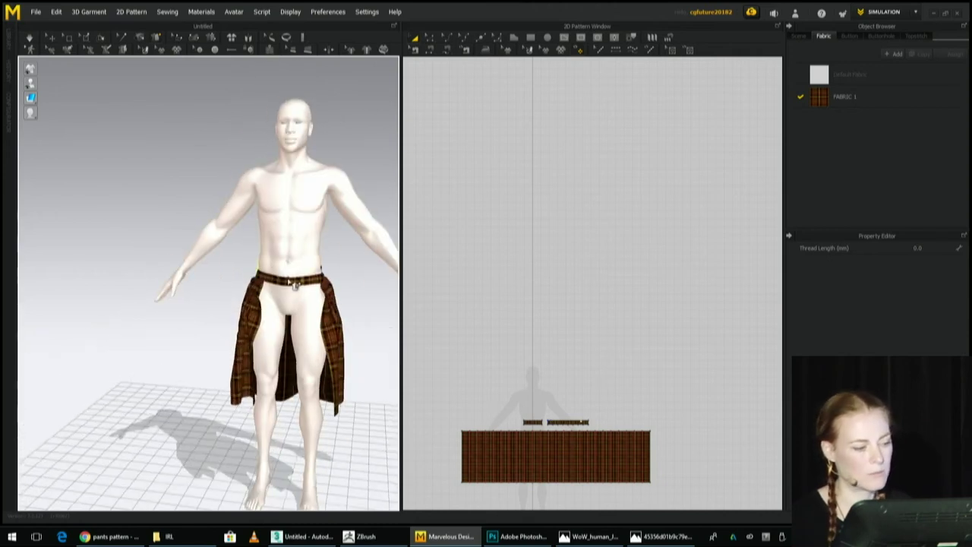
Tack the waistband's front and back centre to the avatar, then simulate the garment and check the fit from the side and back.
left_click(293, 283)
left_click(288, 273)
right_click_drag(308, 278, 34, 293)
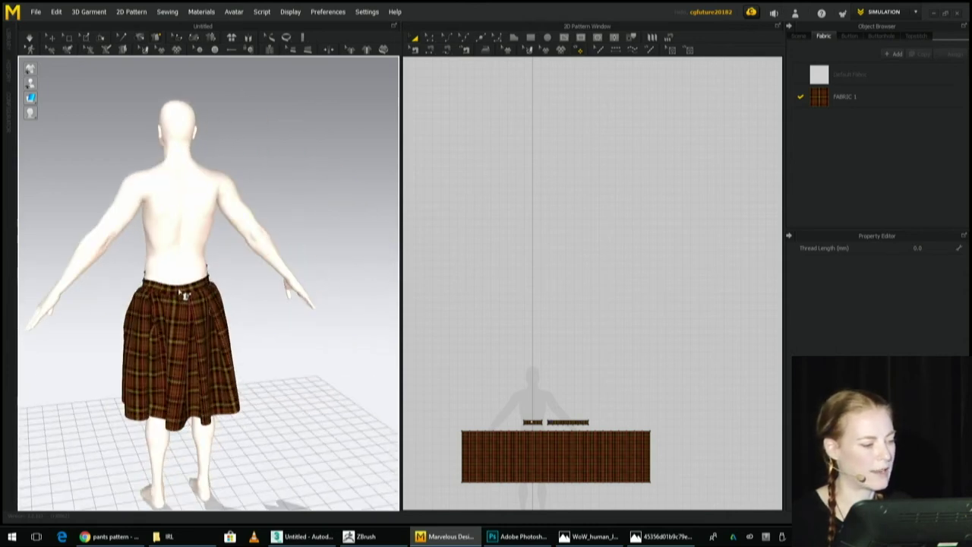
left_click(183, 295)
left_click(180, 277)
key("space")
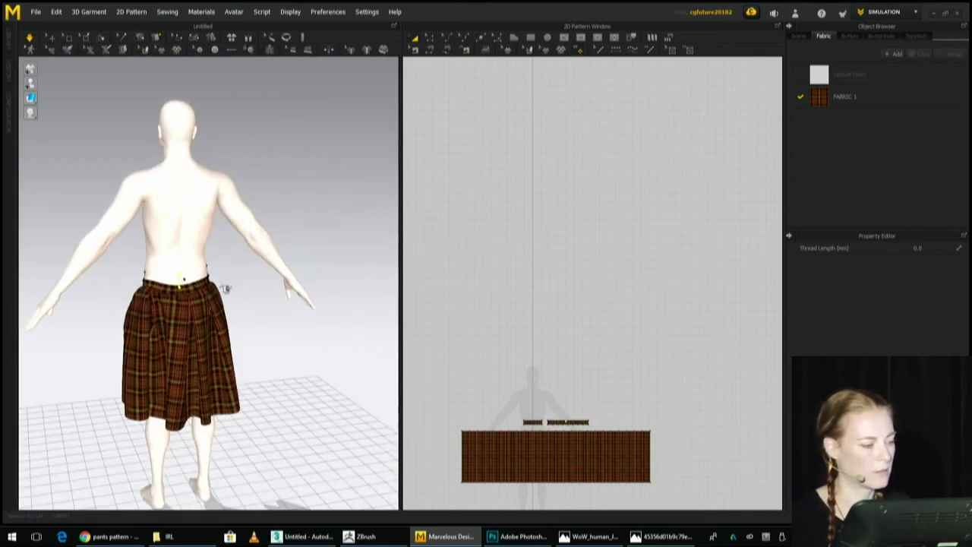
right_click_drag(245, 288, 520, 286)
right_click_drag(260, 323, 369, 288)
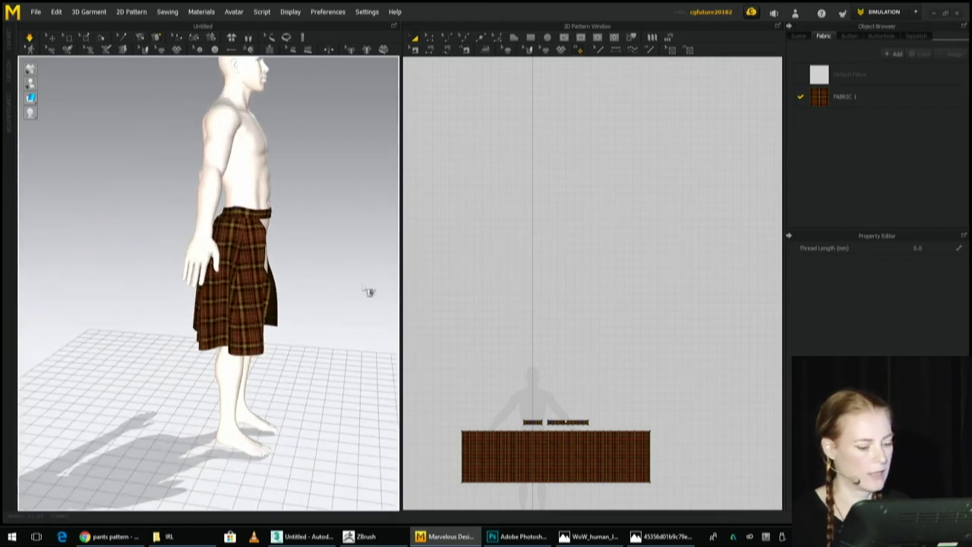
right_click_drag(330, 332, 401, 325)
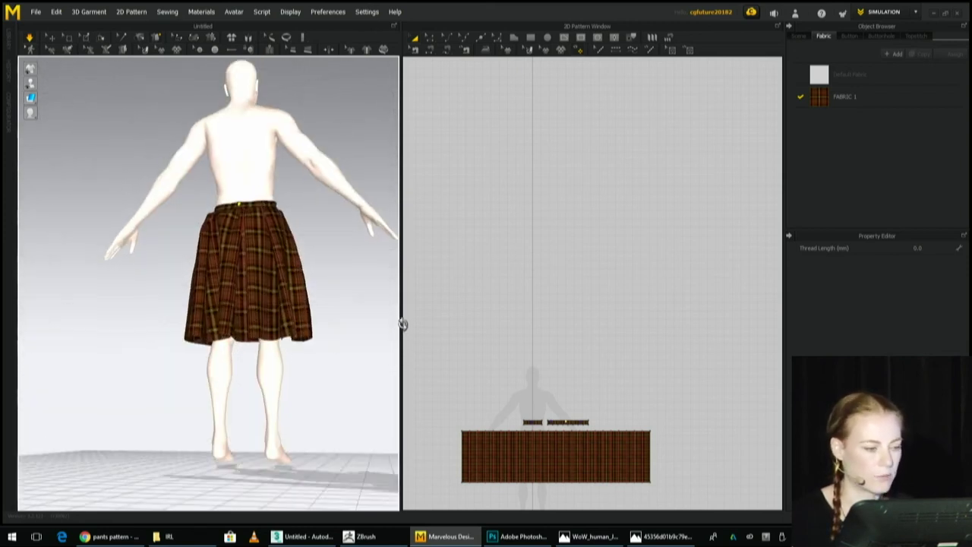
Apply Pleats Fold across the full width of the panel as knife pleats with an outside fold angle of 10.
left_click(651, 38)
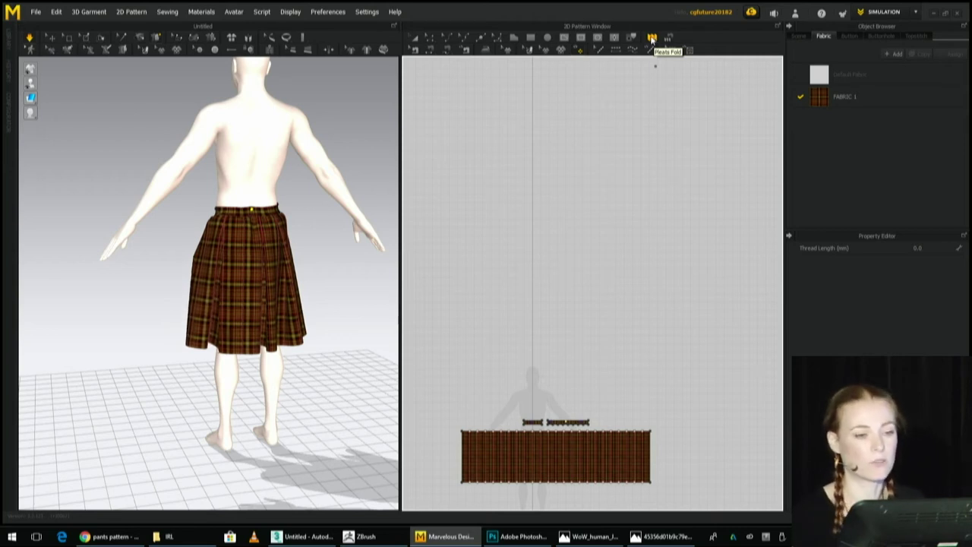
left_click(652, 38)
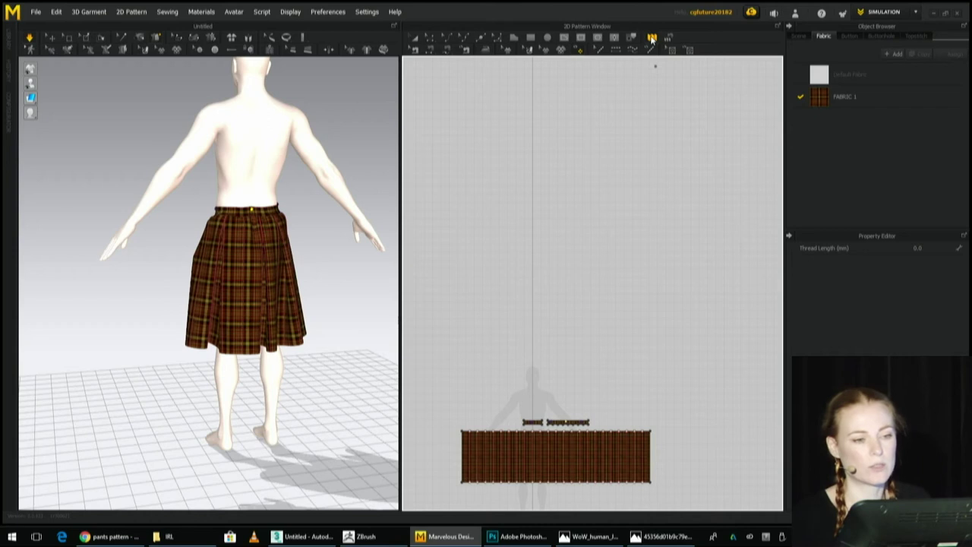
left_click(463, 457)
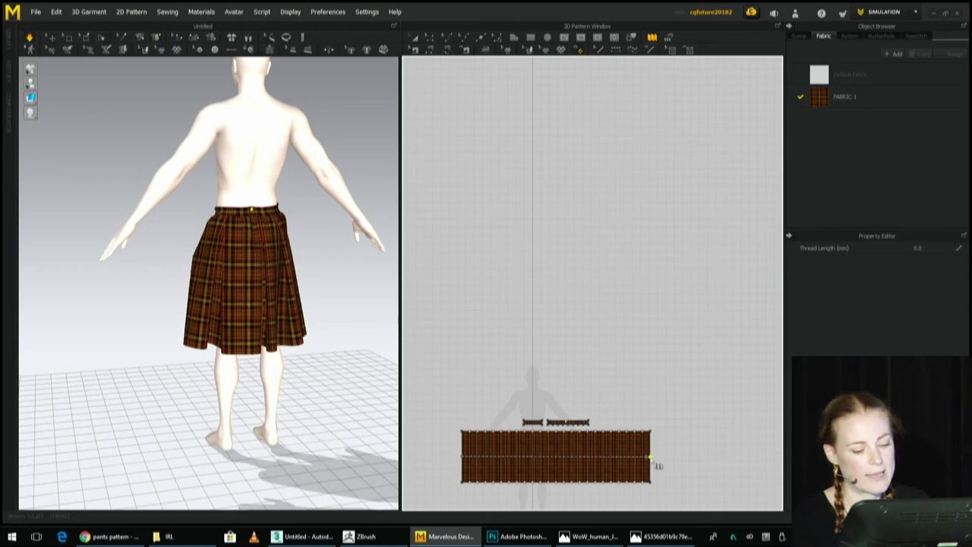
left_click(651, 457)
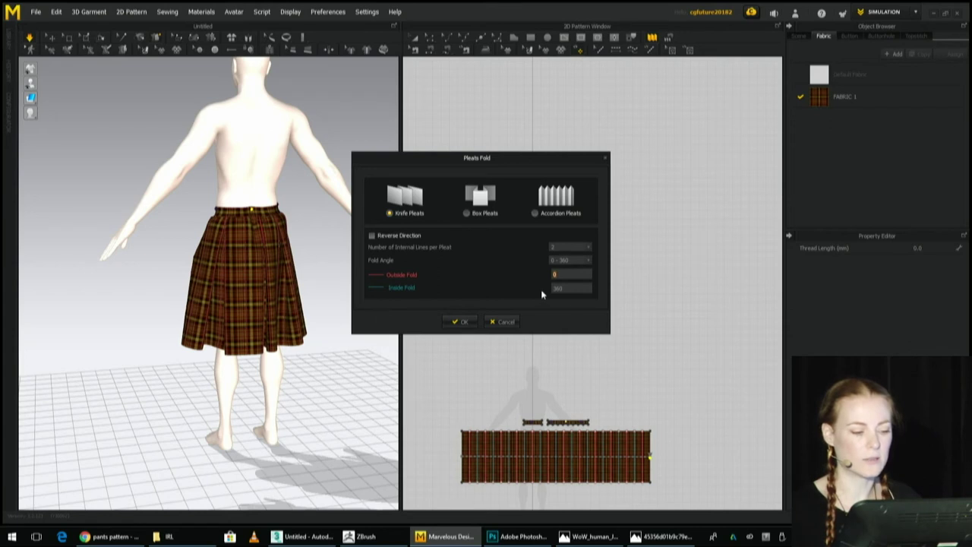
left_click(570, 287)
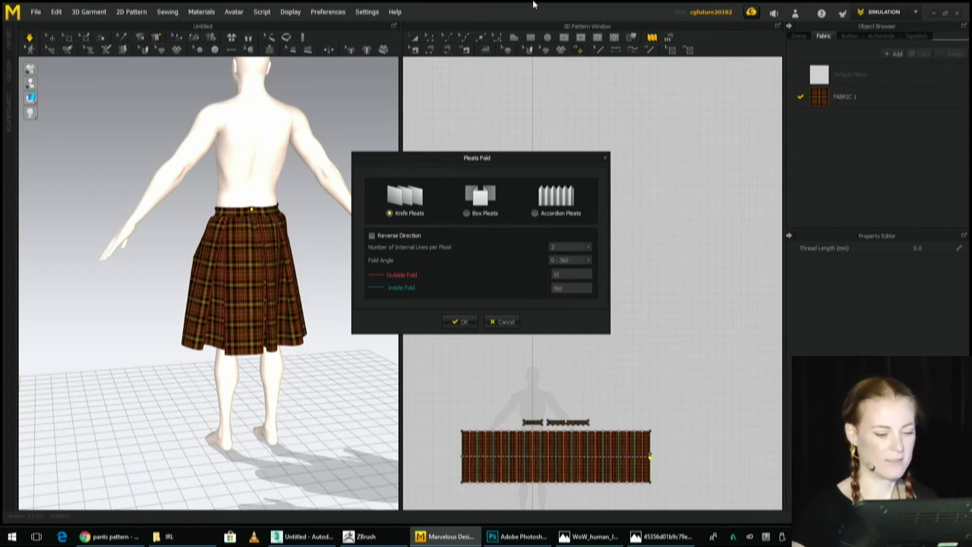
left_click(459, 323)
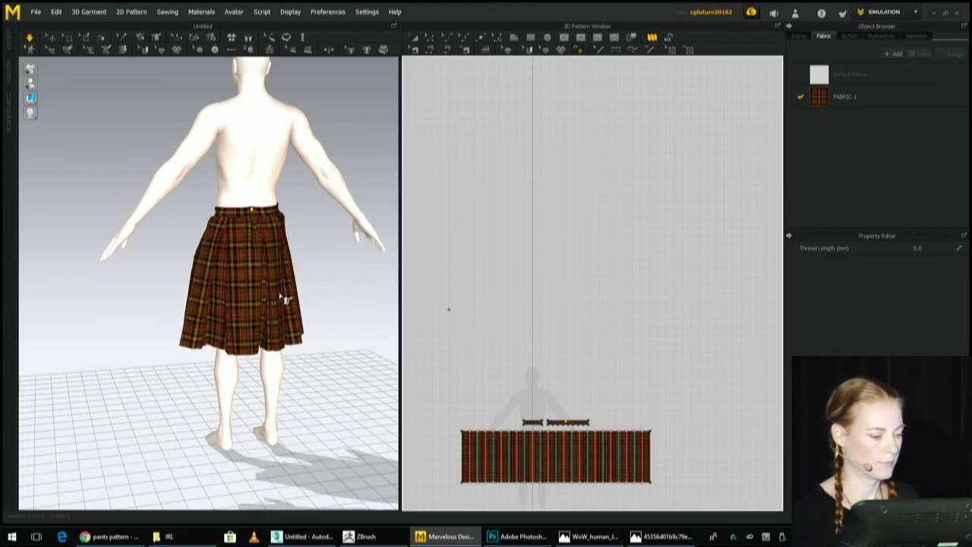
Tug and inspect the folded pleats from above, below and behind, then undo the pleats fold.
right_click_drag(301, 355, 325, 449)
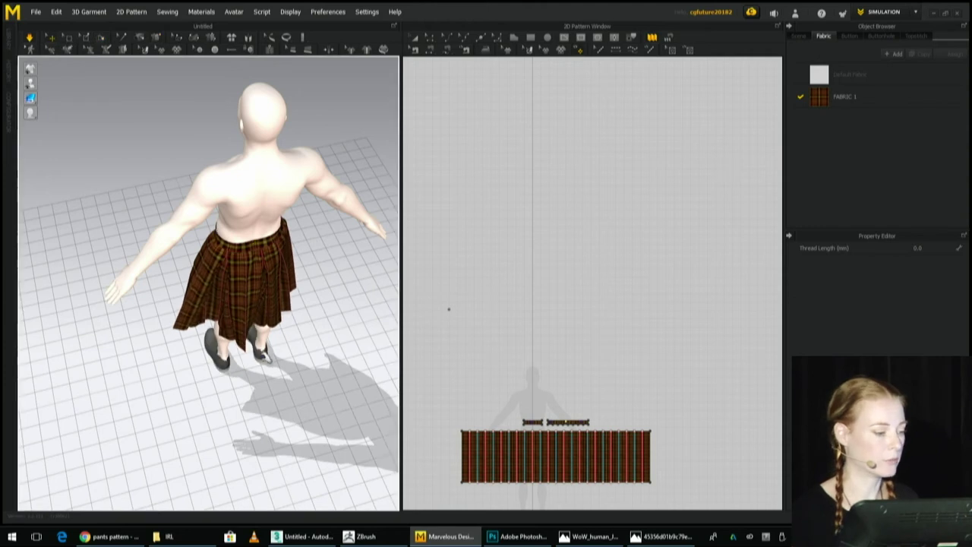
left_click(285, 317)
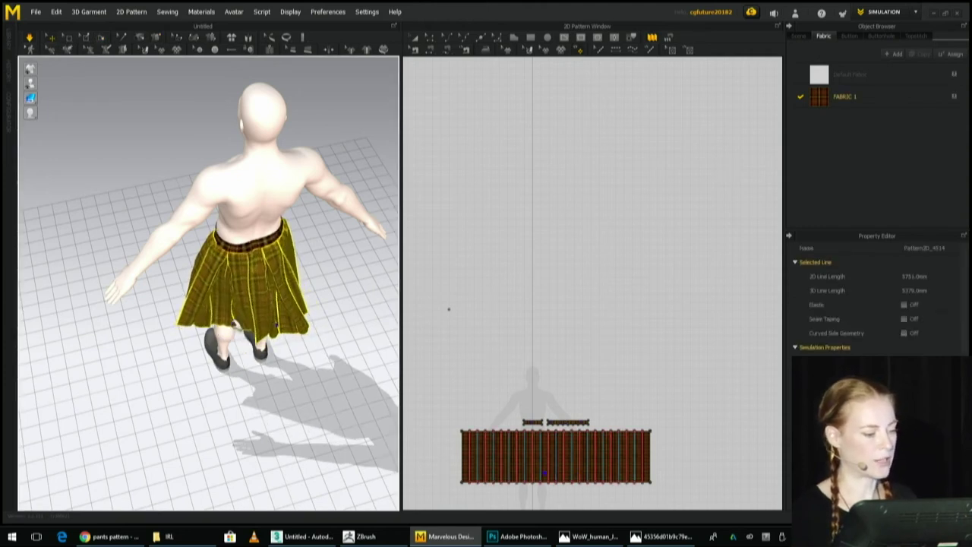
right_click_drag(226, 319, 244, 231)
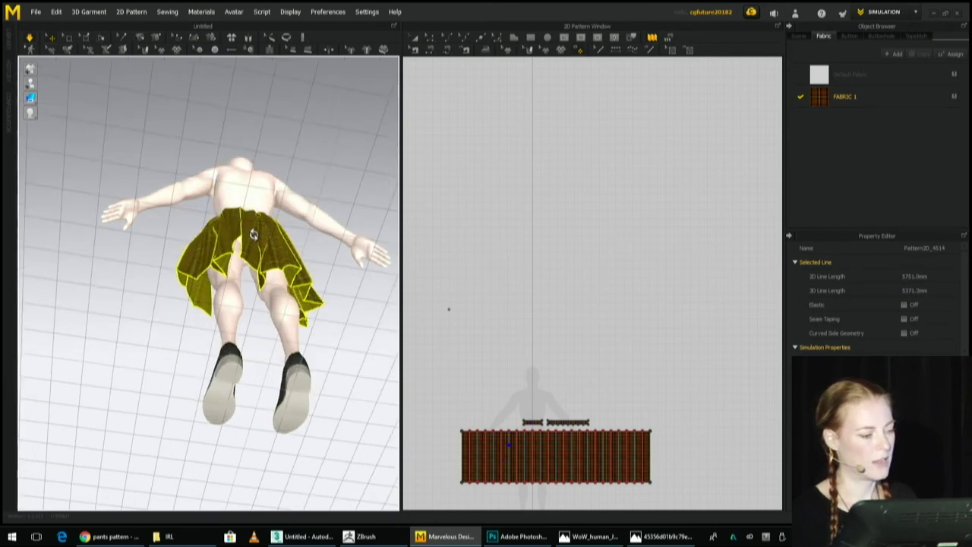
right_click_drag(235, 216, 260, 205)
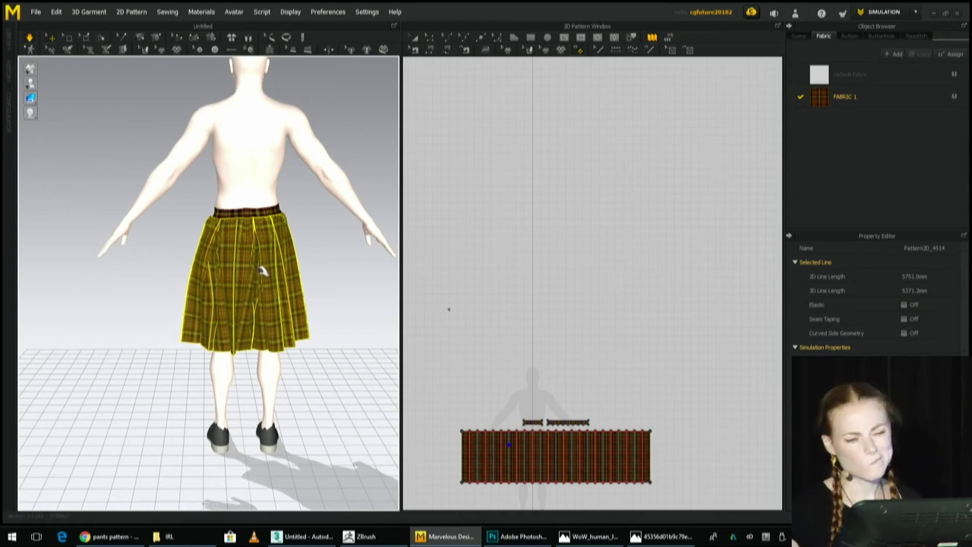
left_click(262, 270)
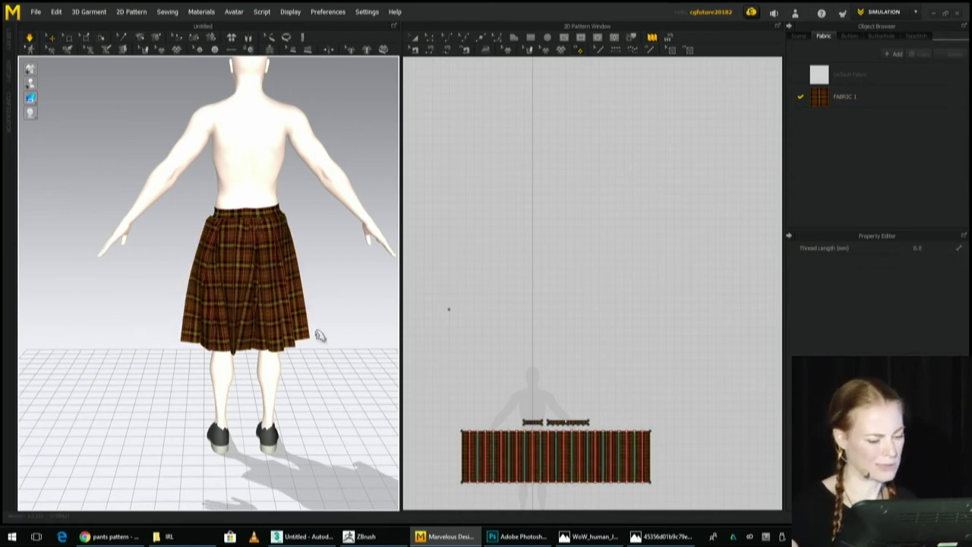
key("ctrl+z")
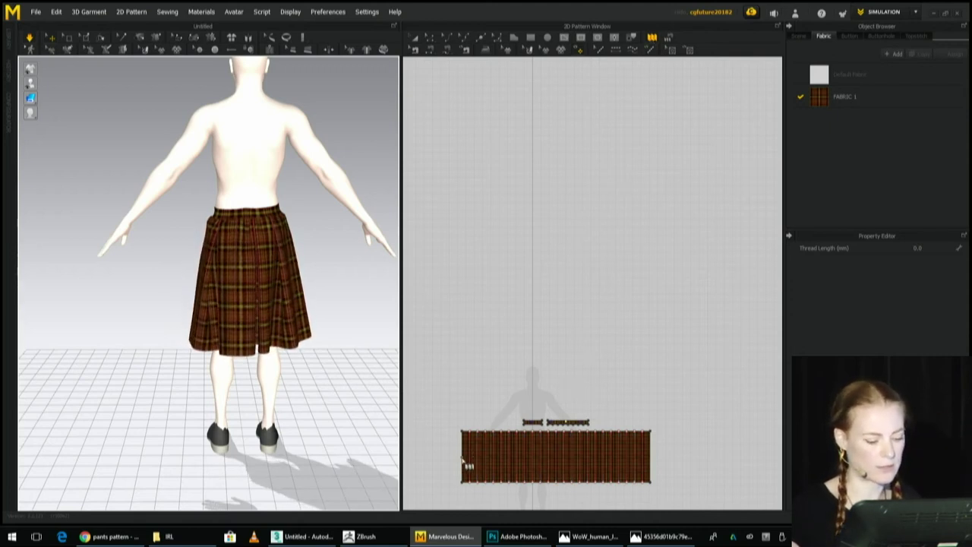
Fold the whole panel again with Pleats Fold as knife pleats, using an outside fold of 0 and an inside fold of 360.
left_click(463, 457)
double_click(650, 458)
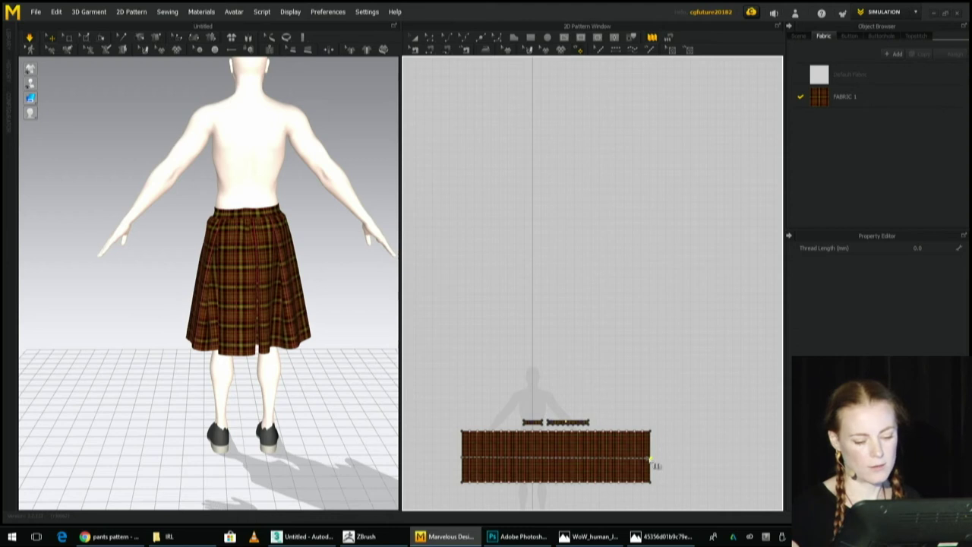
double_click(650, 457)
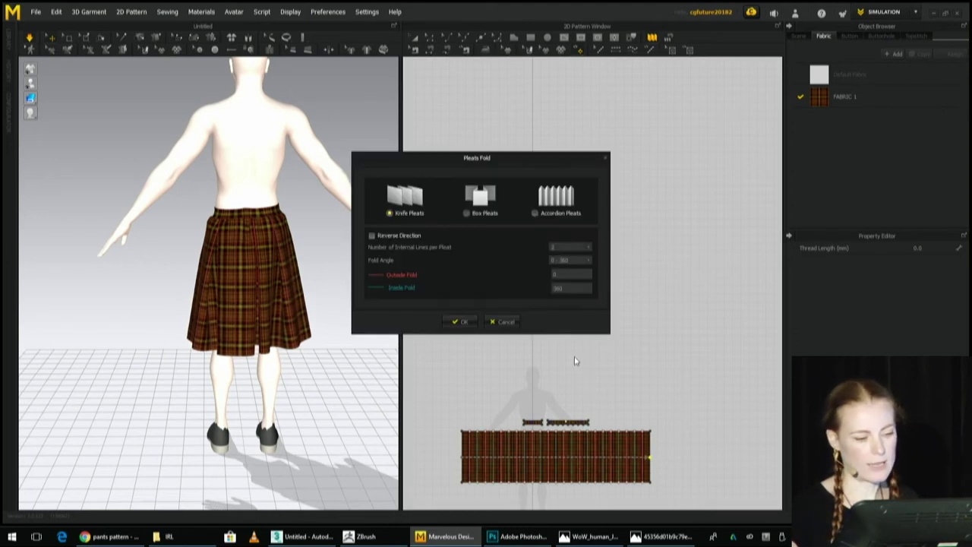
left_click(463, 322)
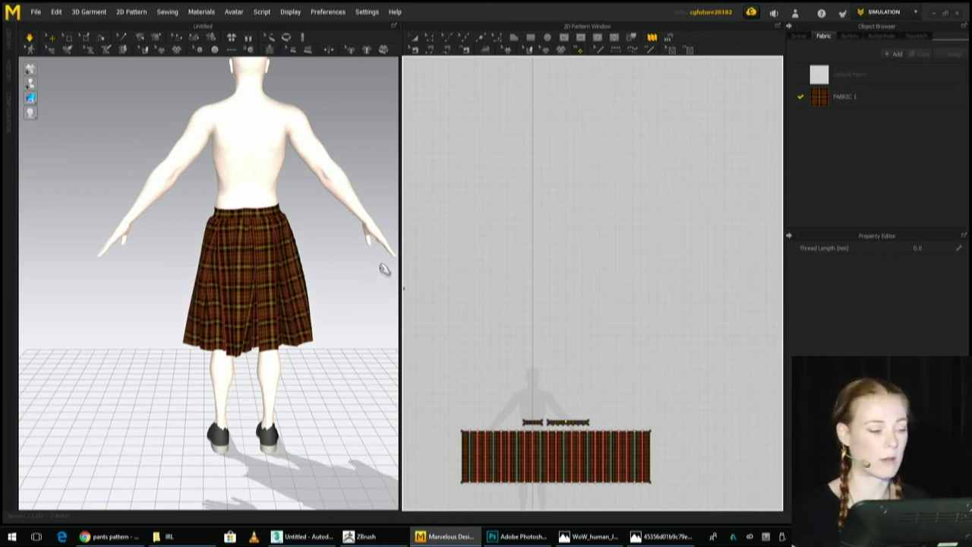
Reset the 3D arrangement of the pleated panel and simulate it again so the folds drape afresh from the waistband.
right_click_drag(269, 298, 226, 261)
left_click(322, 325)
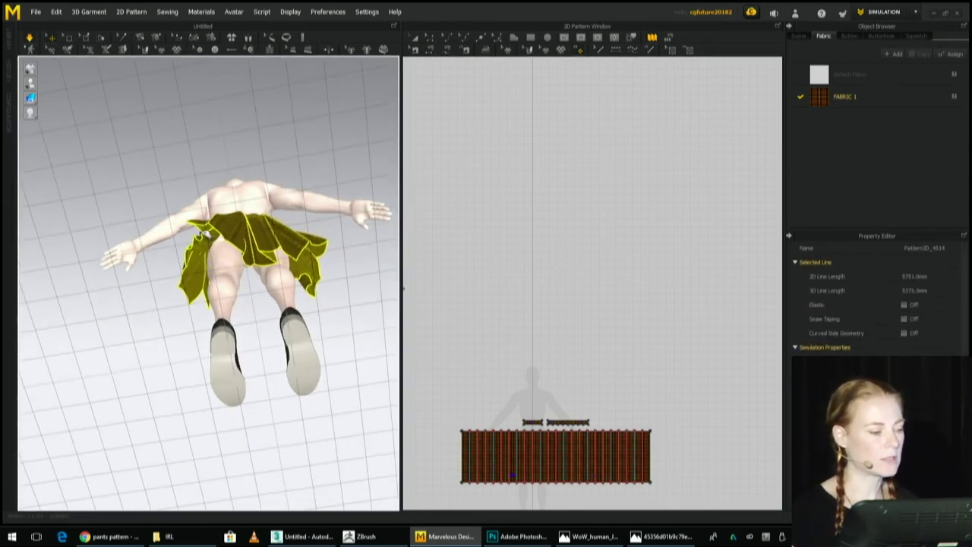
right_click_drag(252, 246, 263, 367)
right_click(260, 298)
left_click(336, 187)
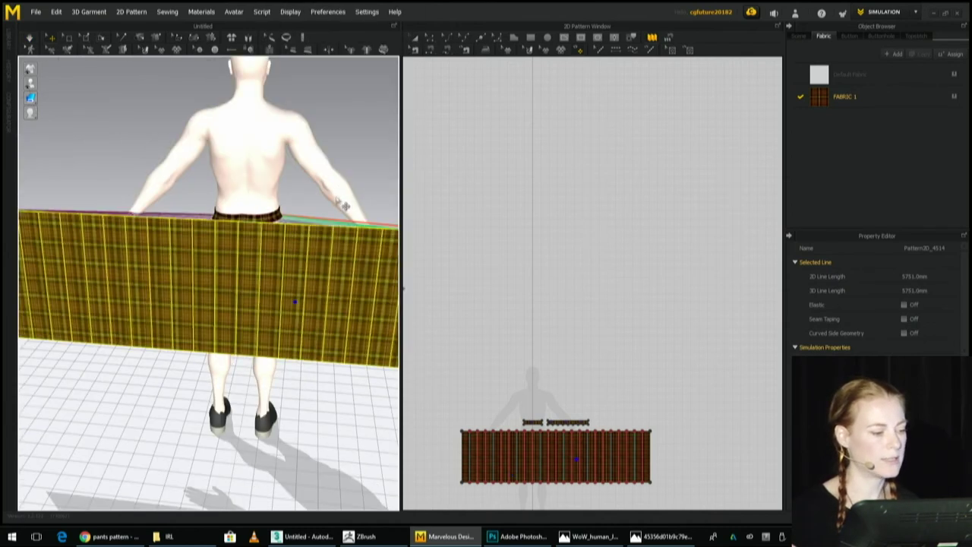
right_click_drag(301, 331, 317, 331)
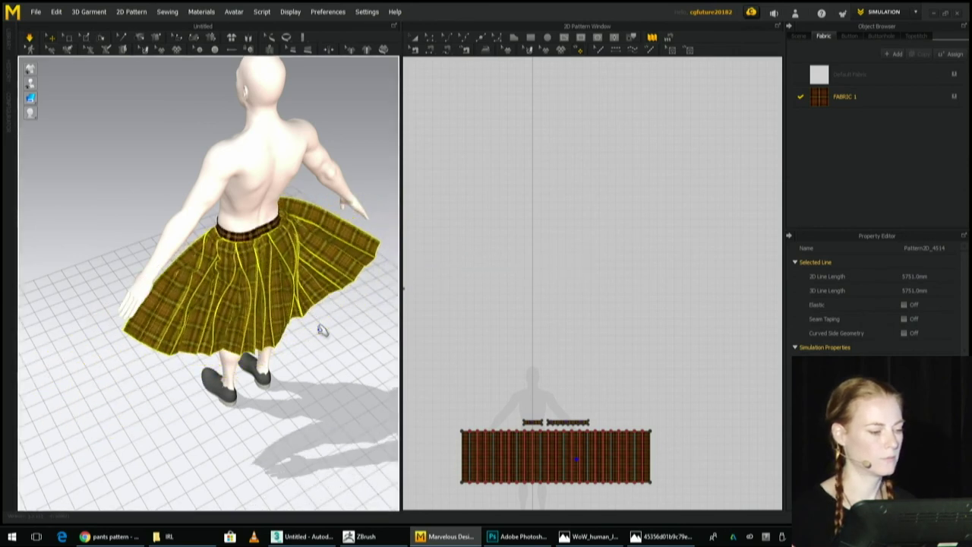
right_click_drag(262, 287, 150, 204)
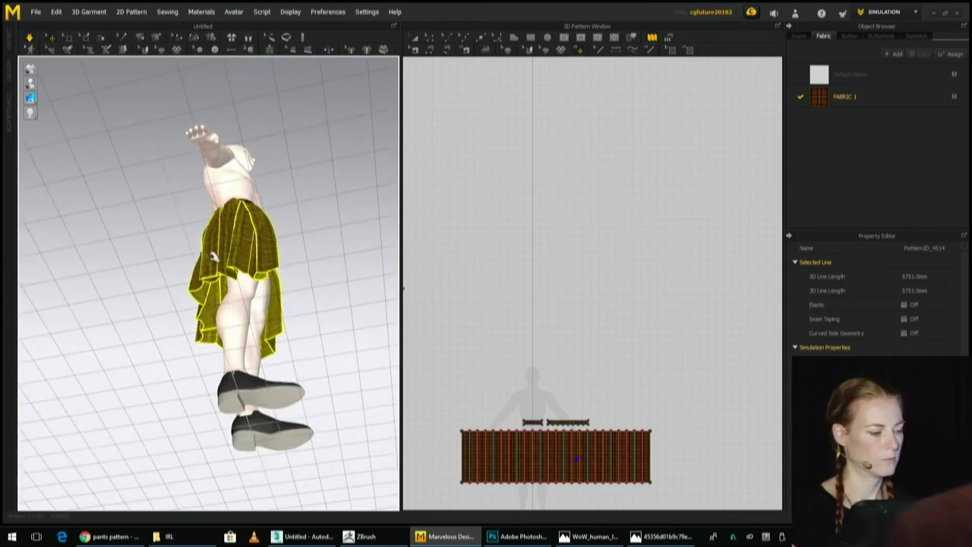
right_click_drag(211, 258, 354, 390)
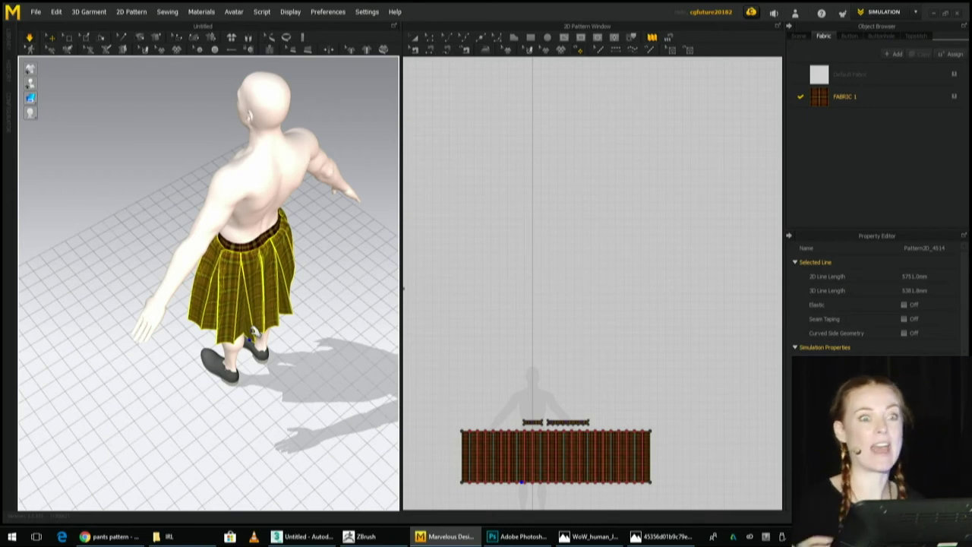
Tug the kilt's pleats into place during simulation and inspect them from the back, side, above and below.
right_click_drag(266, 256, 369, 270)
mouse_move(302, 332)
left_mouse_down()
mouse_move(311, 328)
mouse_move(266, 332)
mouse_move(302, 346)
mouse_move(298, 338)
left_mouse_up()
right_click_drag(299, 339, 473, 341)
mouse_move(265, 325)
right_mouse_down()
mouse_move(286, 323)
mouse_move(271, 322)
right_mouse_up()
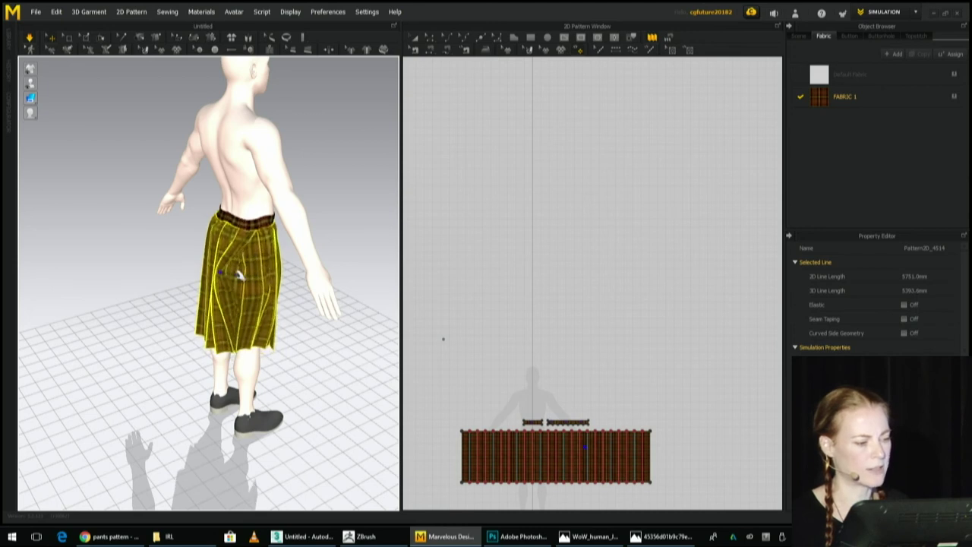
right_click_drag(278, 370, 290, 405)
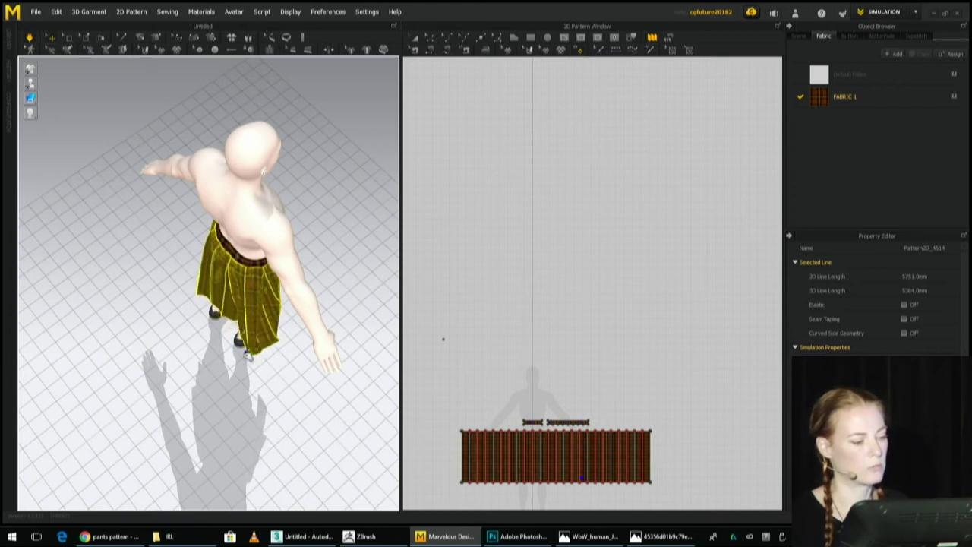
right_click_drag(275, 341, 276, 182)
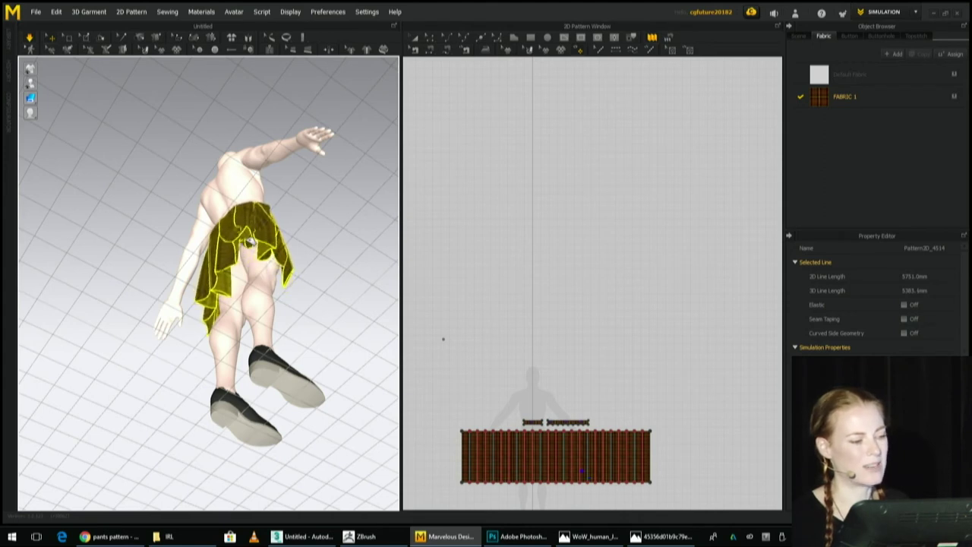
Draw a rectangular front panel beside the pleated panel's end, matching its height of about 617 mm.
right_click_drag(299, 254, 423, 375)
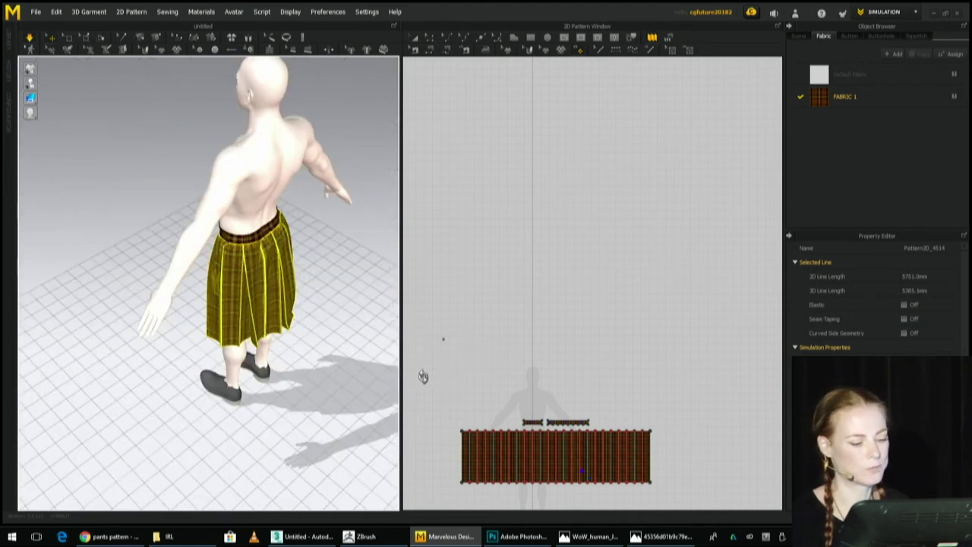
left_click(415, 39)
key("ctrl+a")
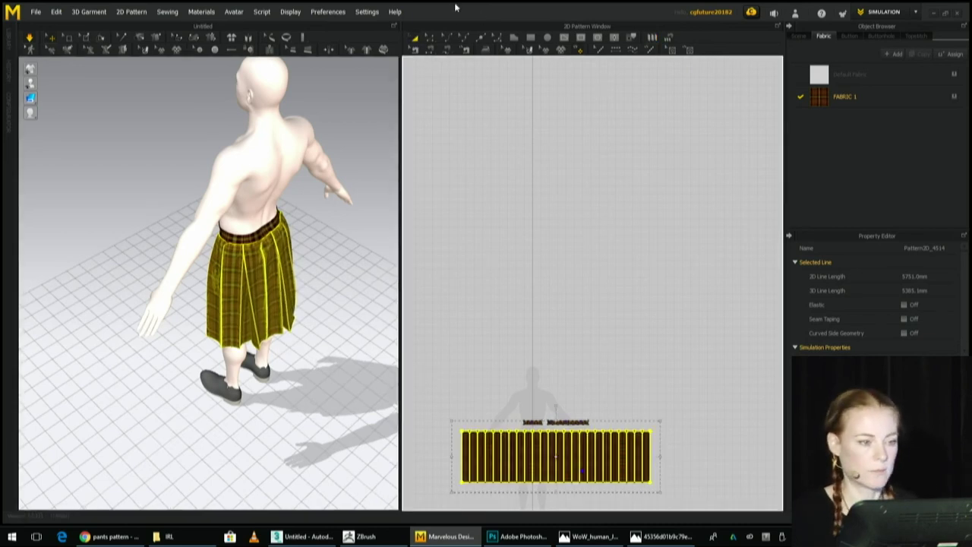
left_click(530, 38)
middle_click_drag(694, 338, 635, 299)
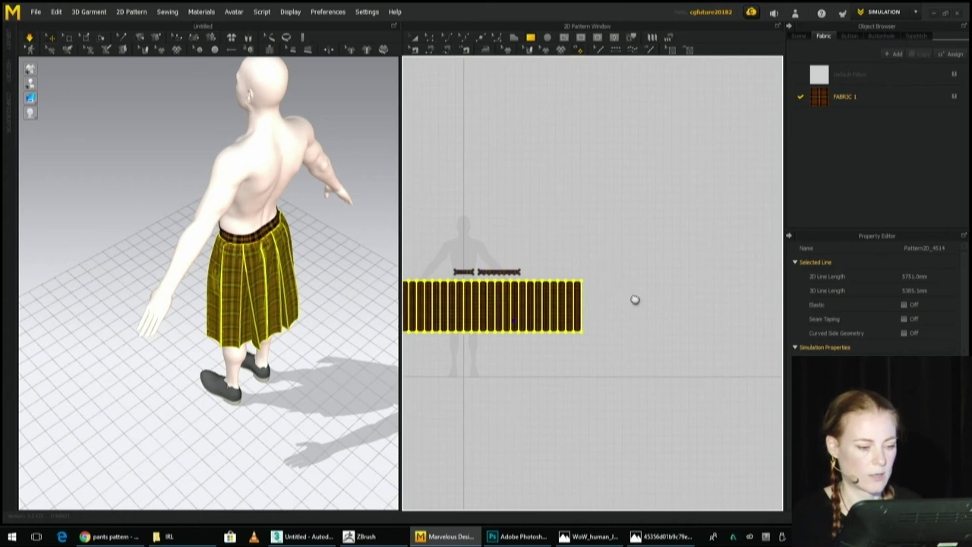
scroll(635, 299, "up", 5)
left_click_drag(596, 321, 709, 462)
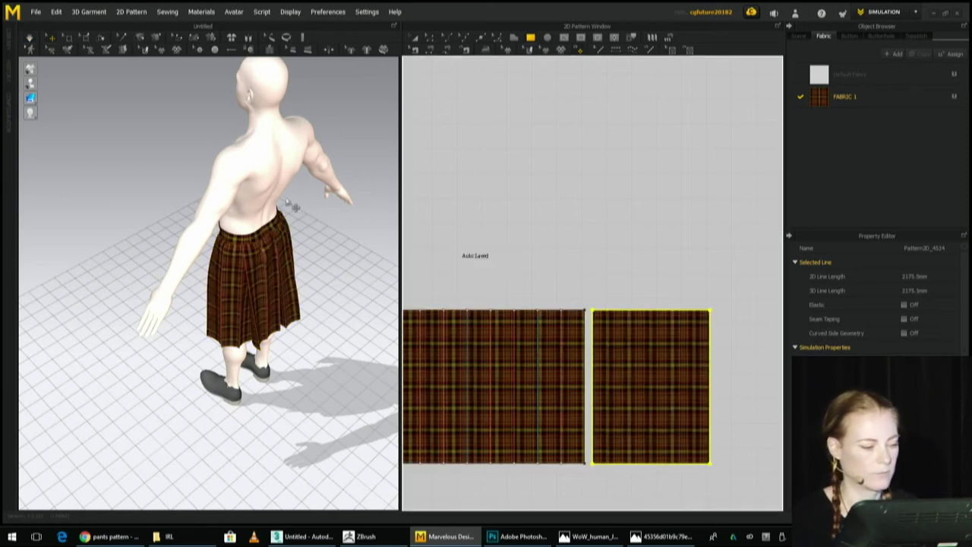
Place the new rectangular panel in front of the avatar so it covers the open front of the kilt.
key("2")
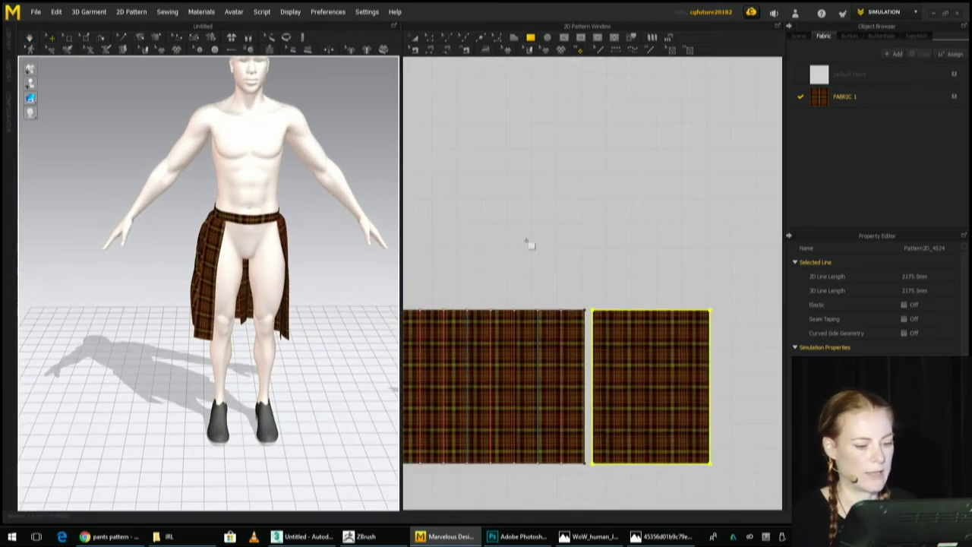
left_click(428, 50)
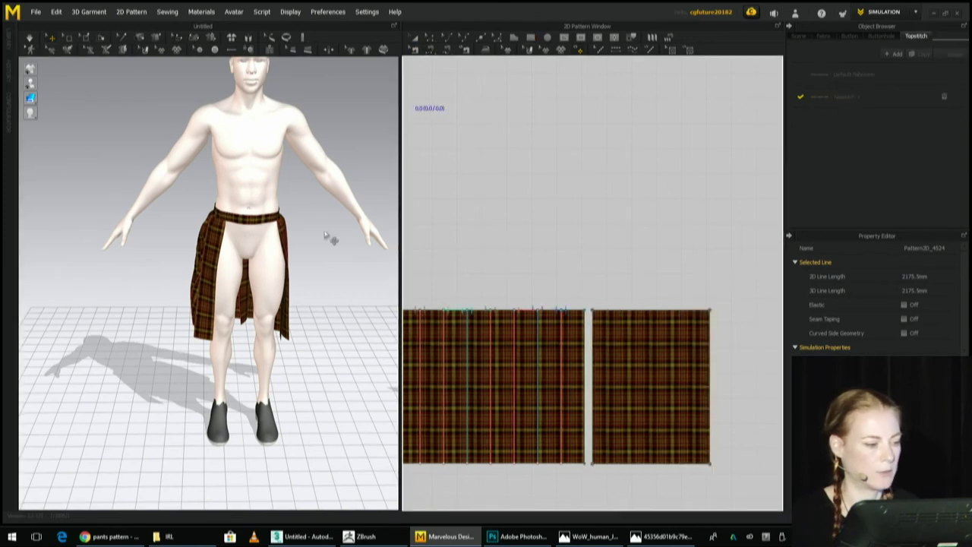
scroll(334, 241, "down", 5)
left_click(383, 293)
middle_click_drag(384, 291, 374, 312)
left_click_drag(388, 309, 234, 309)
right_click_drag(245, 299, 279, 300)
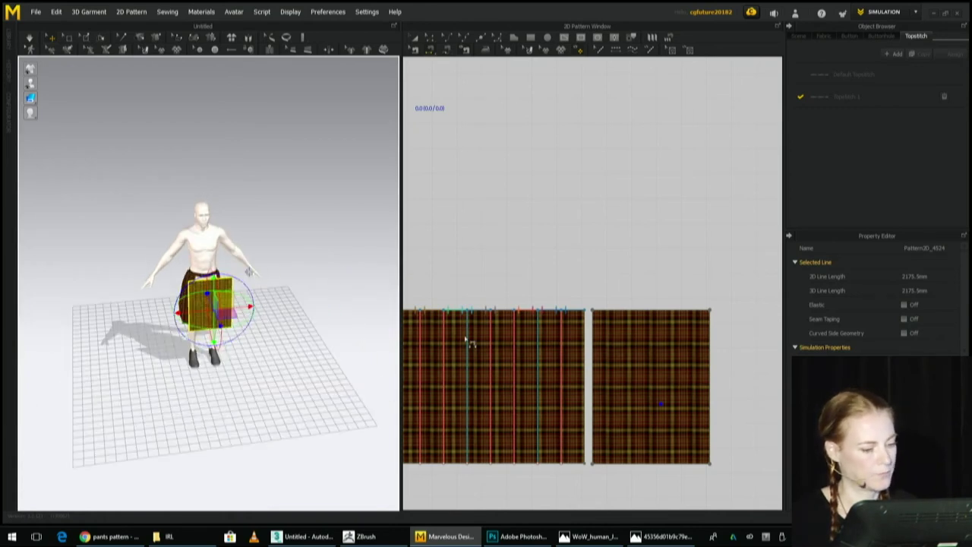
Sew the front panel's near side edge to the adjacent end edge of the pleated panel.
left_click(433, 50)
left_click(584, 339)
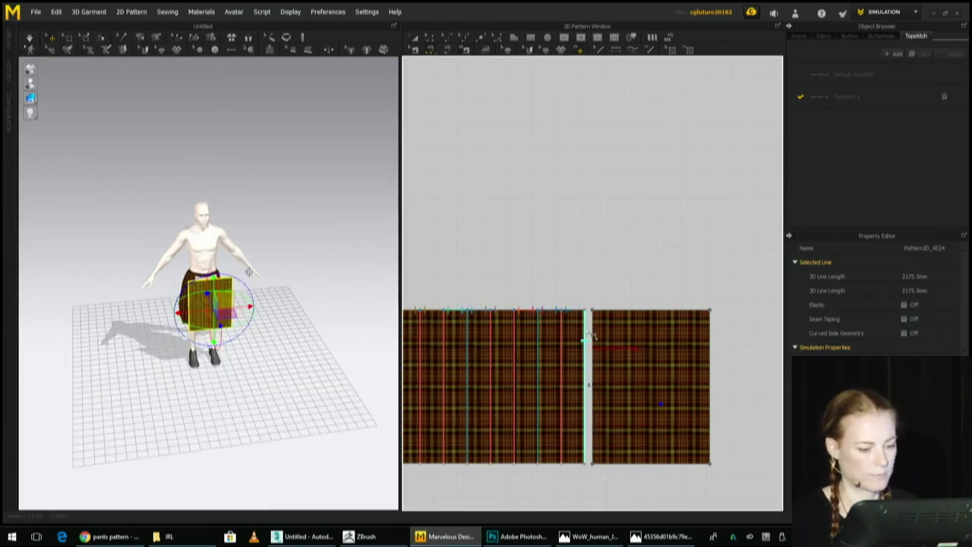
left_click(435, 298)
scroll(271, 330, "up", 2)
right_click_drag(271, 330, 206, 325)
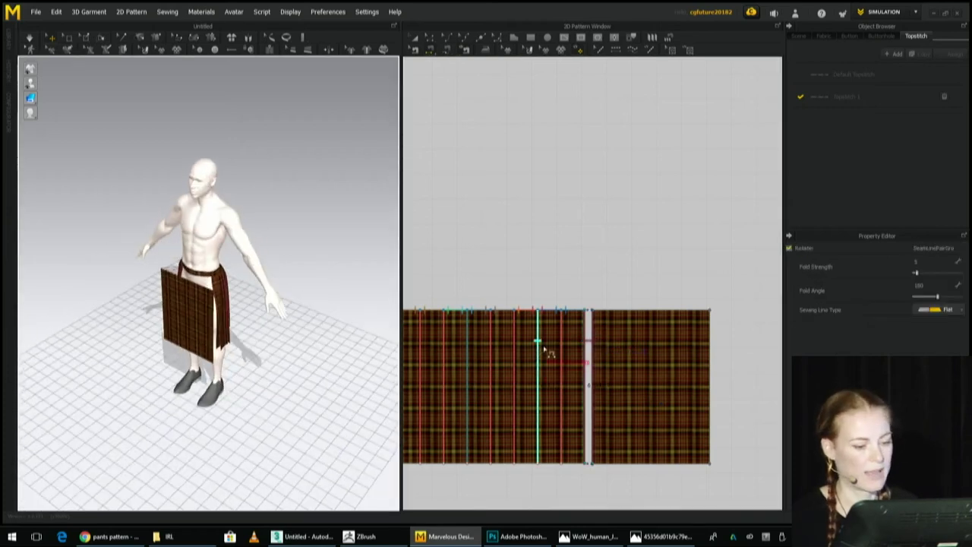
Sew the front panel's free side edge to the far end of the pleated panel to close the kilt.
scroll(539, 342, "down", 5)
middle_click_drag(516, 369, 642, 387)
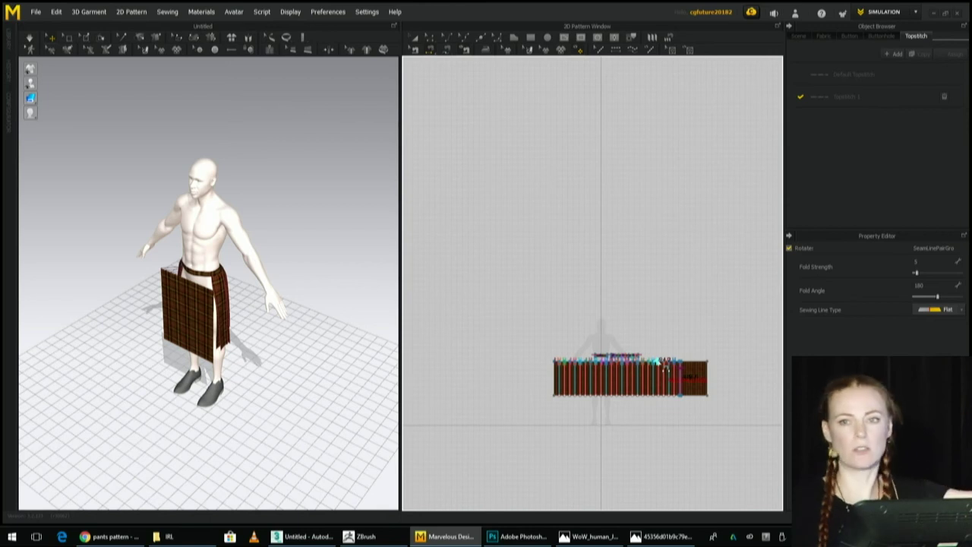
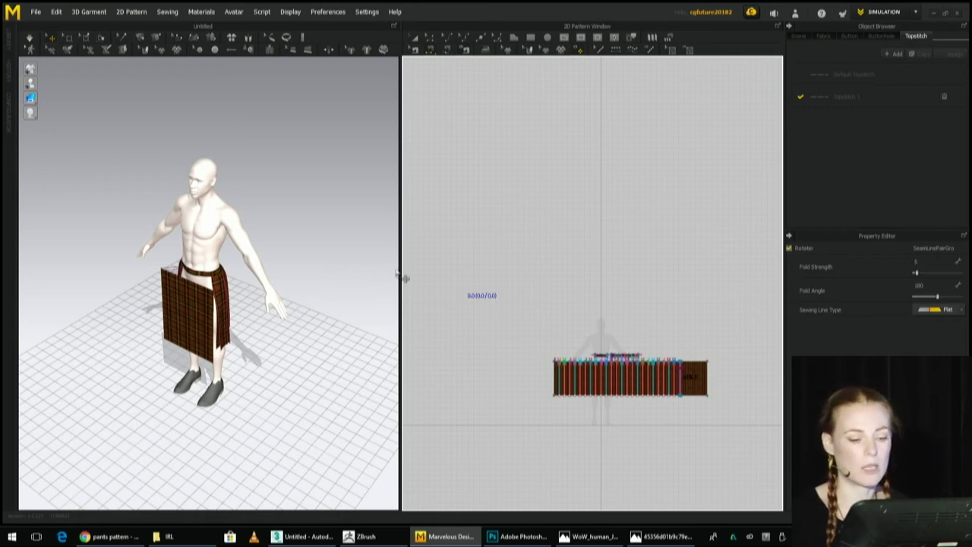
left_click(707, 372)
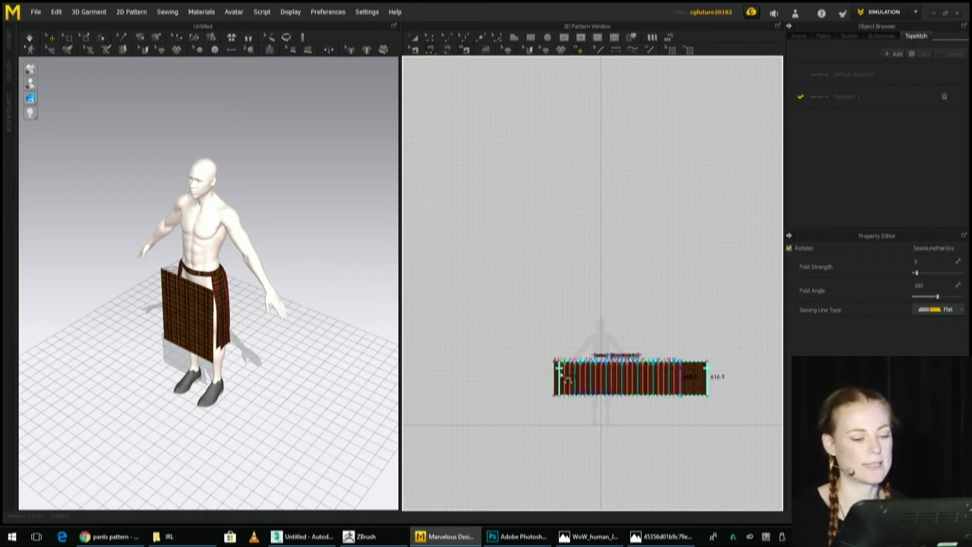
Sew the front panel's top edge to the short waistband piece and simulate the closed kilt on the avatar.
scroll(681, 373, "up", 5)
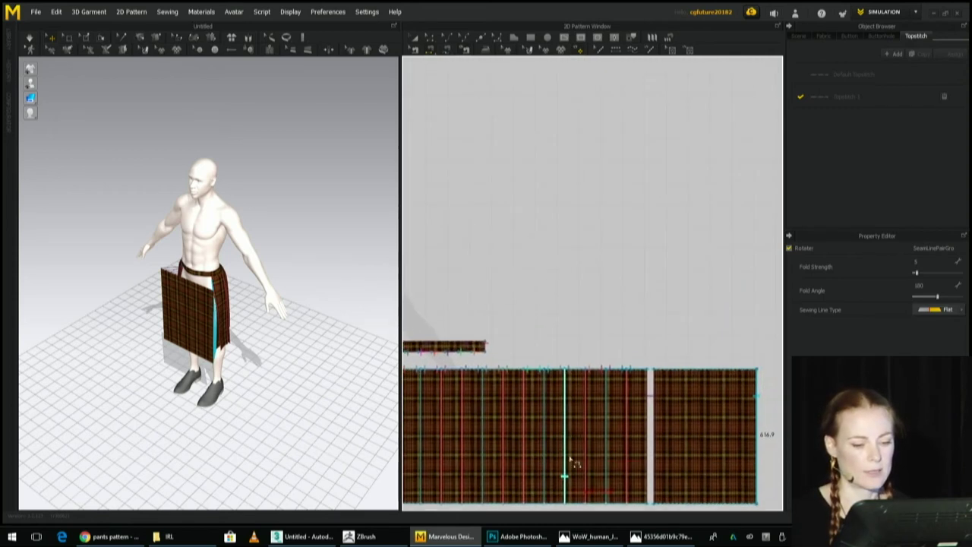
scroll(663, 354, "down", 5)
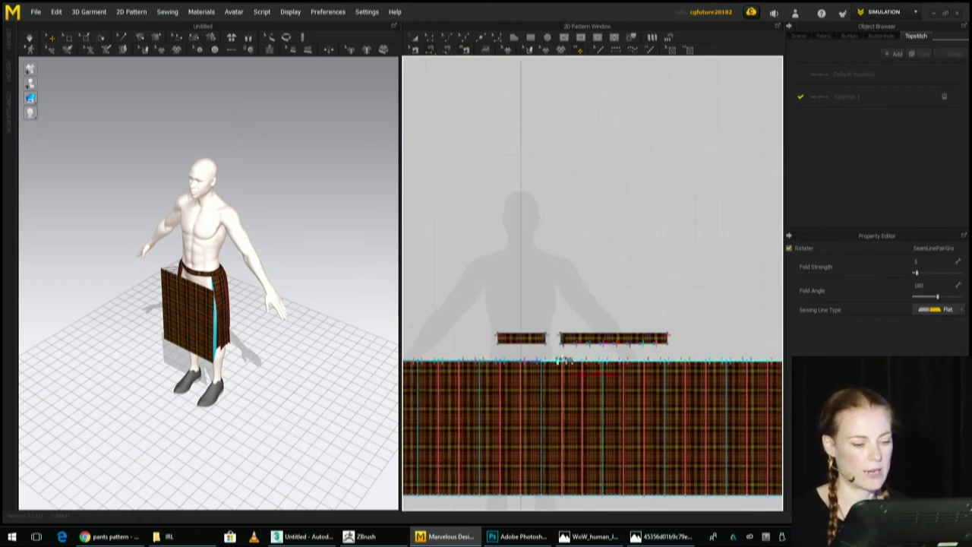
left_click(540, 348)
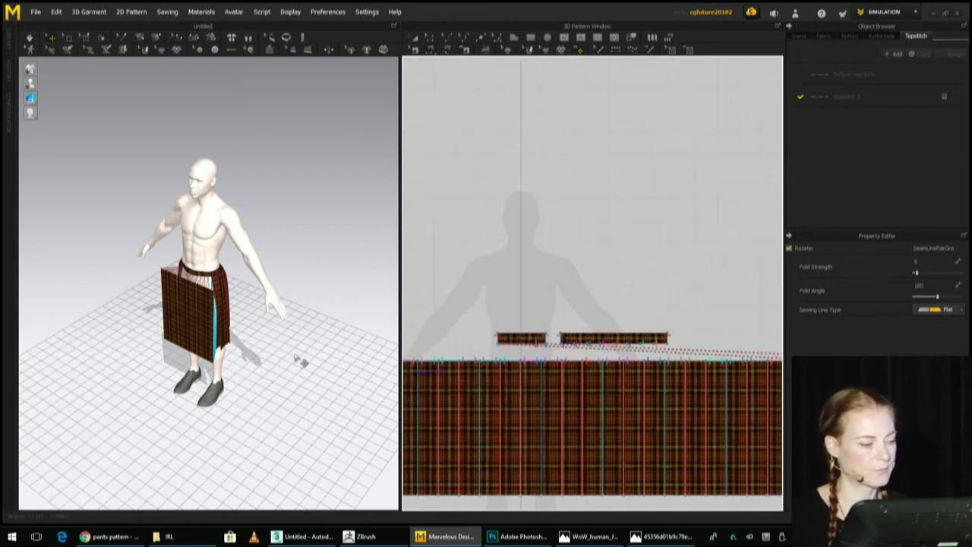
right_click_drag(249, 325, 322, 368)
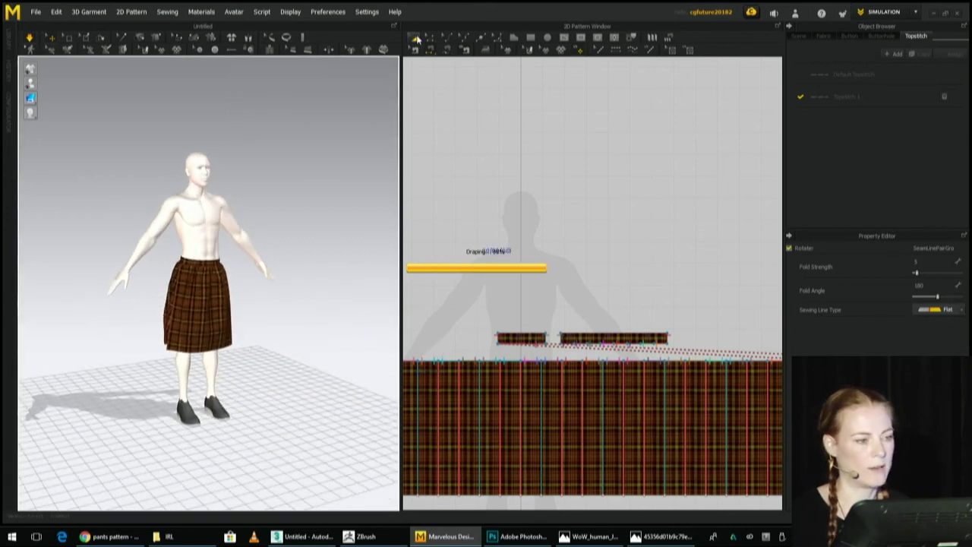
Open the physical properties of the tartan fabric FABRIC 1 for editing.
left_click(852, 96)
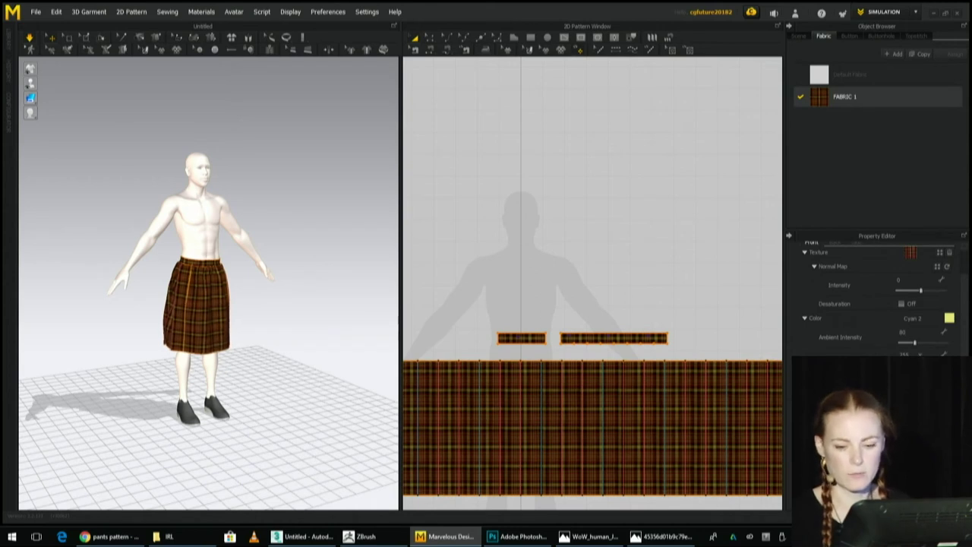
scroll(873, 296, "up", 10)
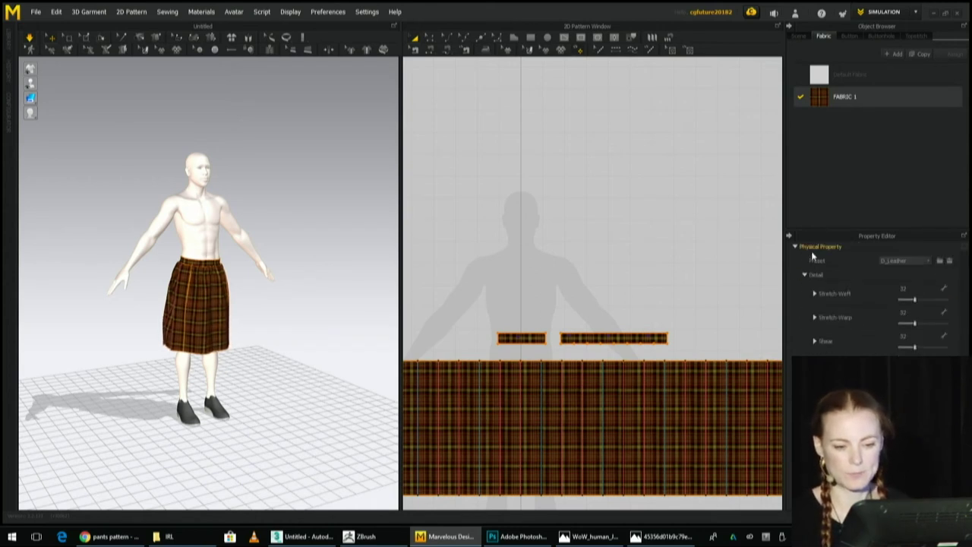
Apply the R_Wool_Twill physical property preset to the tartan fabric.
left_click(884, 261)
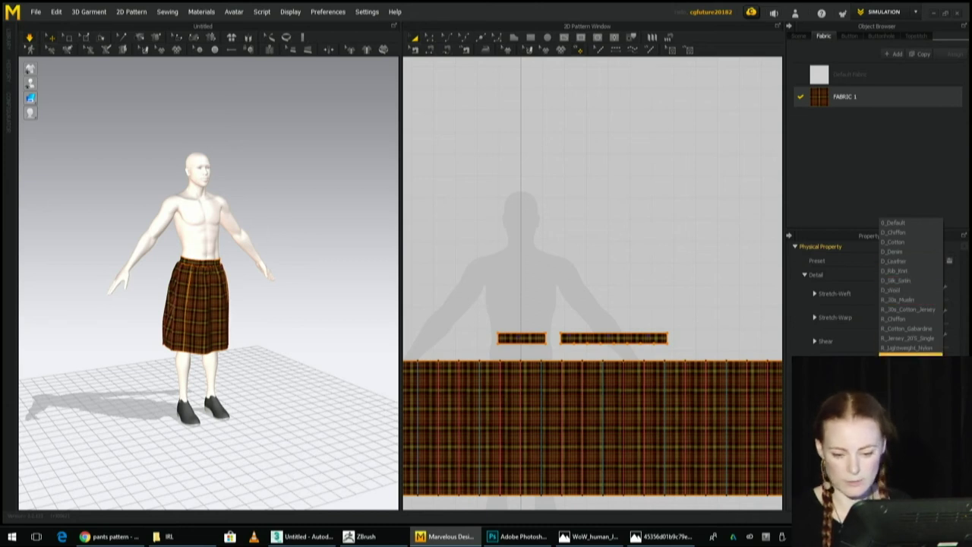
left_click(907, 406)
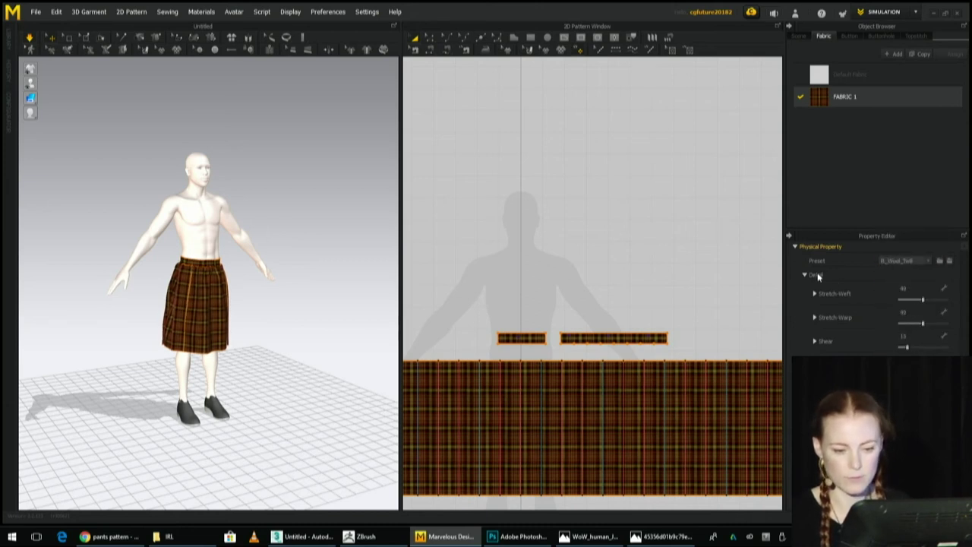
scroll(807, 275, "down", 5)
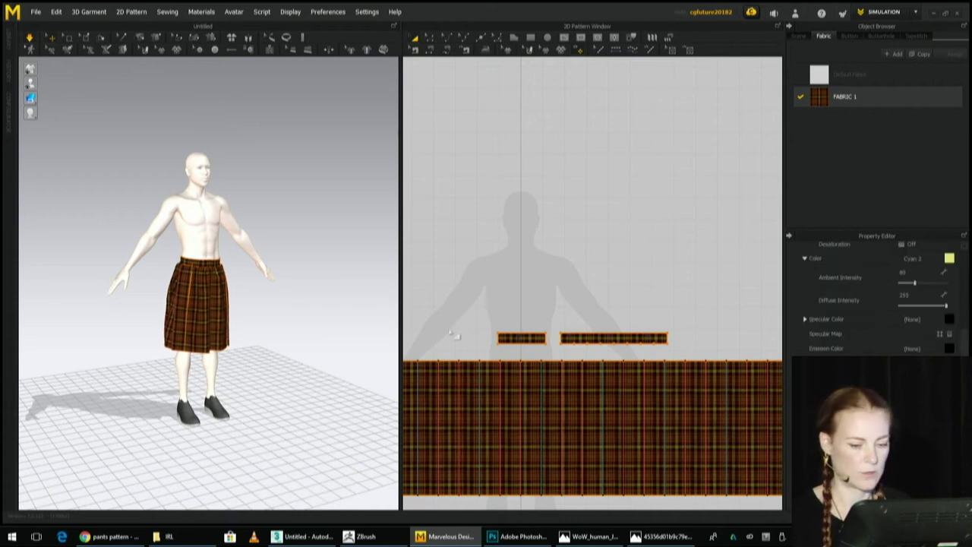
Narrow the plain front panel of the kilt in the 2D pattern and resimulate the garment.
right_click_drag(227, 323, 48, 340)
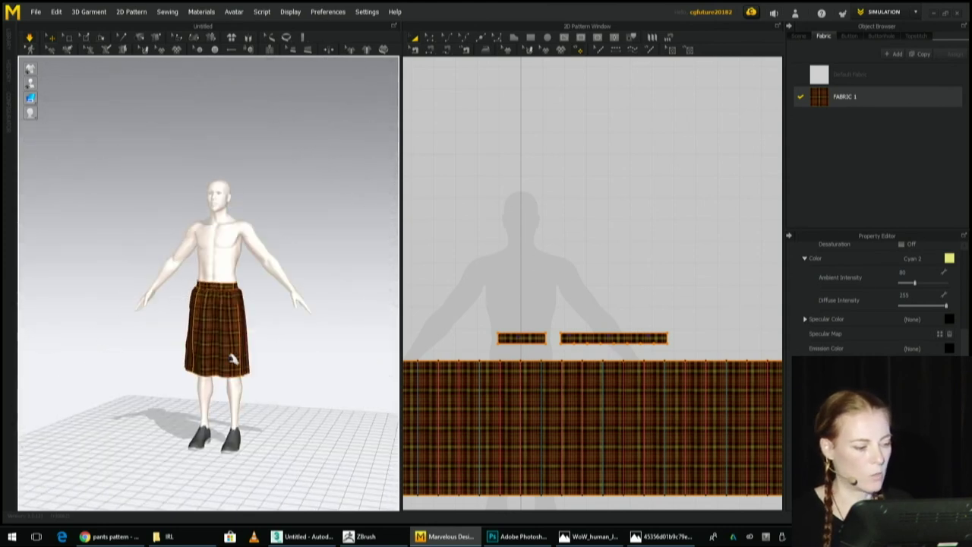
left_click(228, 318)
middle_click_drag(591, 377, 378, 345)
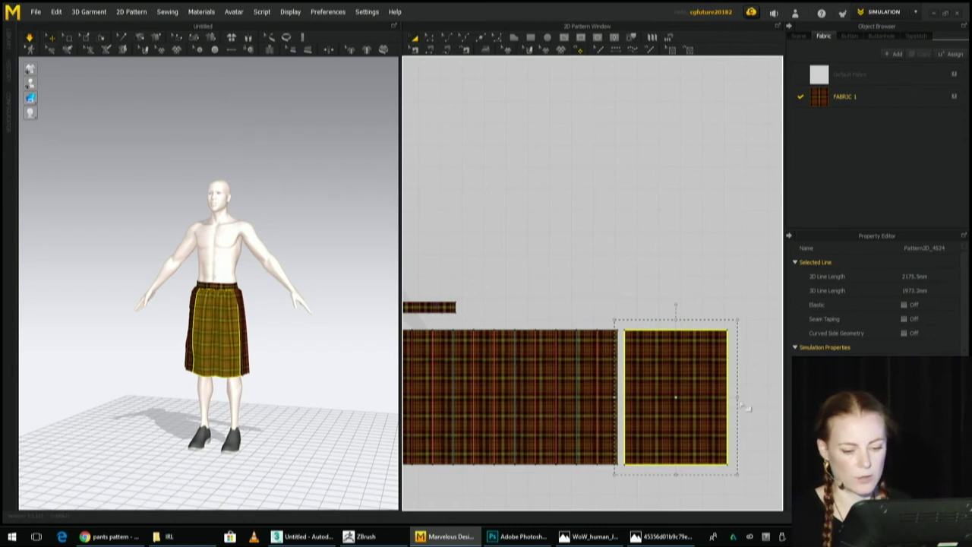
left_click_drag(738, 396, 718, 396)
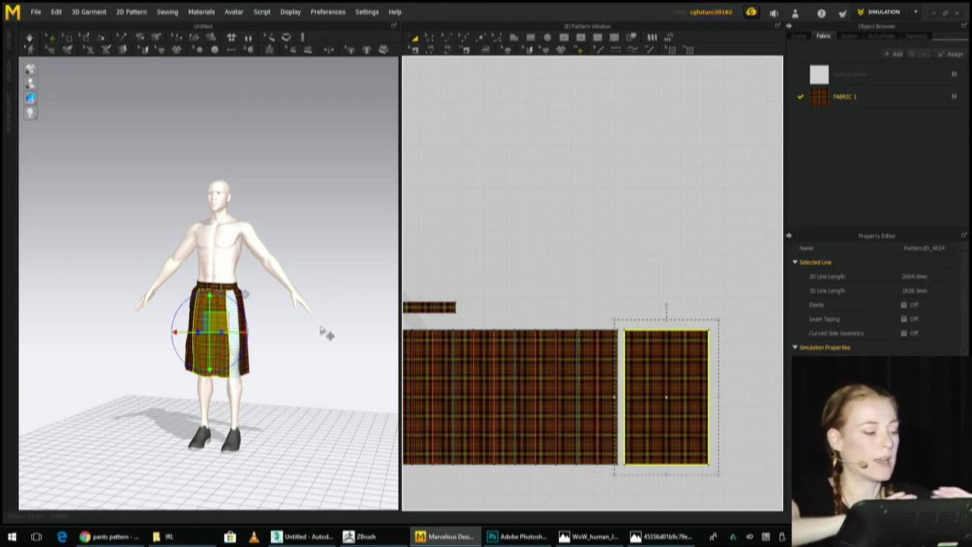
key("space")
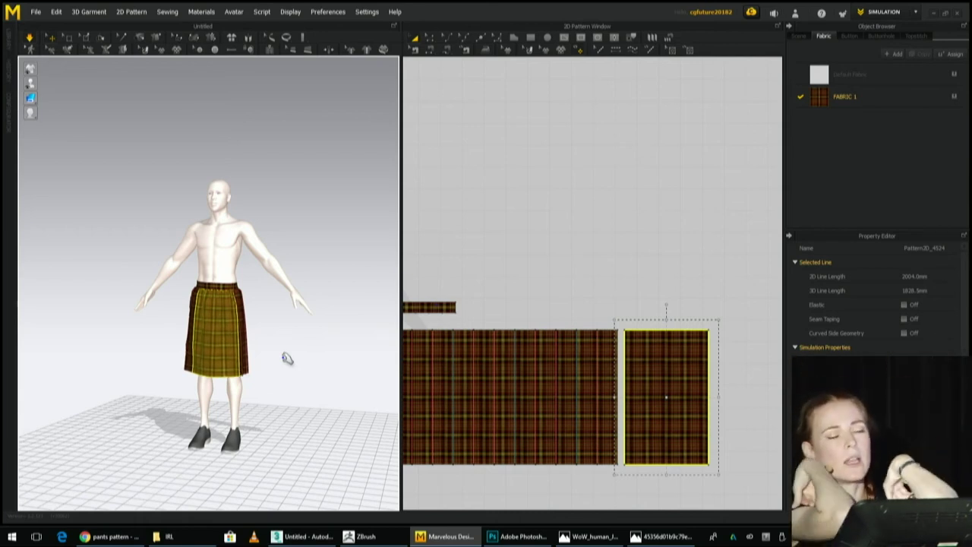
Select all the kilt and waistband pattern pieces and freeze them.
right_click_drag(277, 400, 419, 353)
left_click(259, 372)
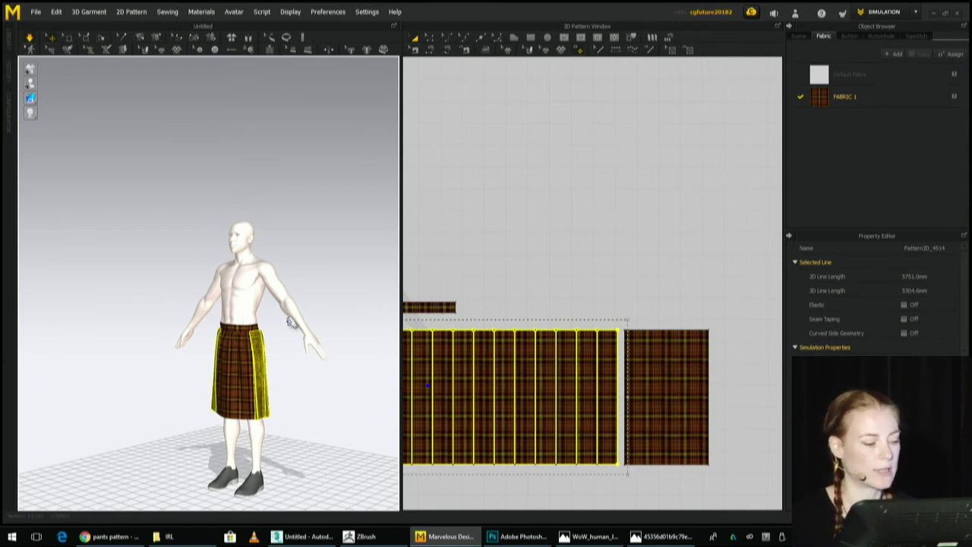
scroll(562, 344, "down", 6)
middle_click_drag(594, 335, 657, 354)
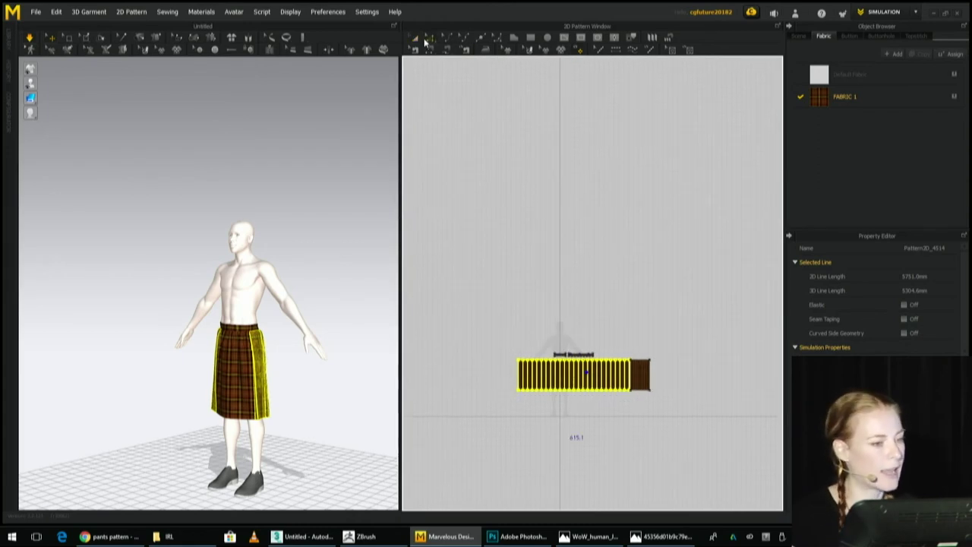
left_click_drag(480, 256, 680, 409)
right_click(257, 353)
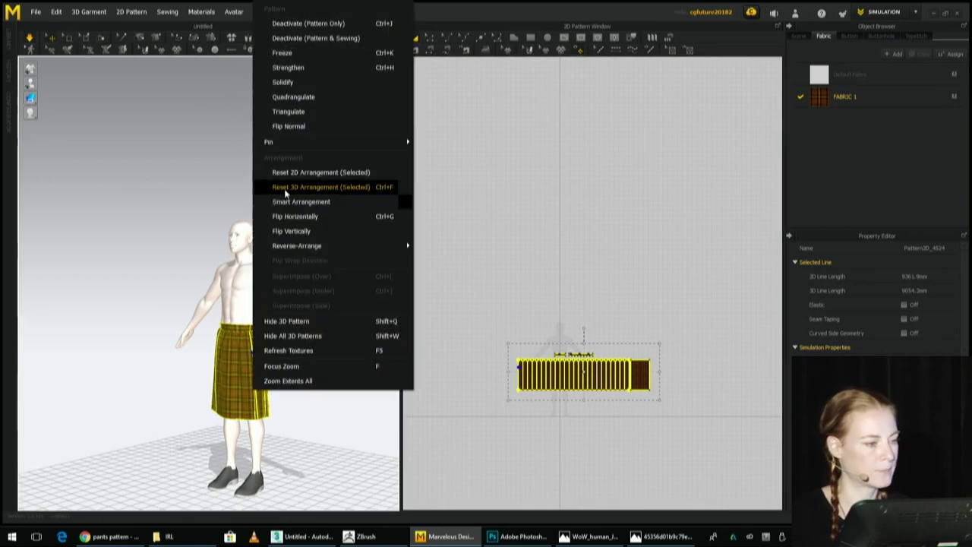
left_click(295, 53)
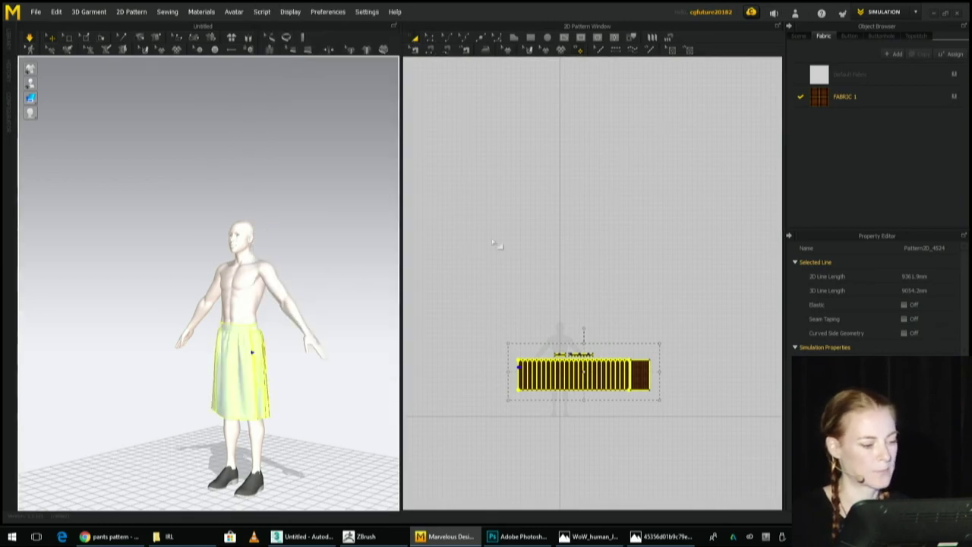
left_click(538, 253)
Copy the long pleated panel and paste the duplicate directly above the original and the waistband pieces.
right_click_drag(200, 348, 281, 364)
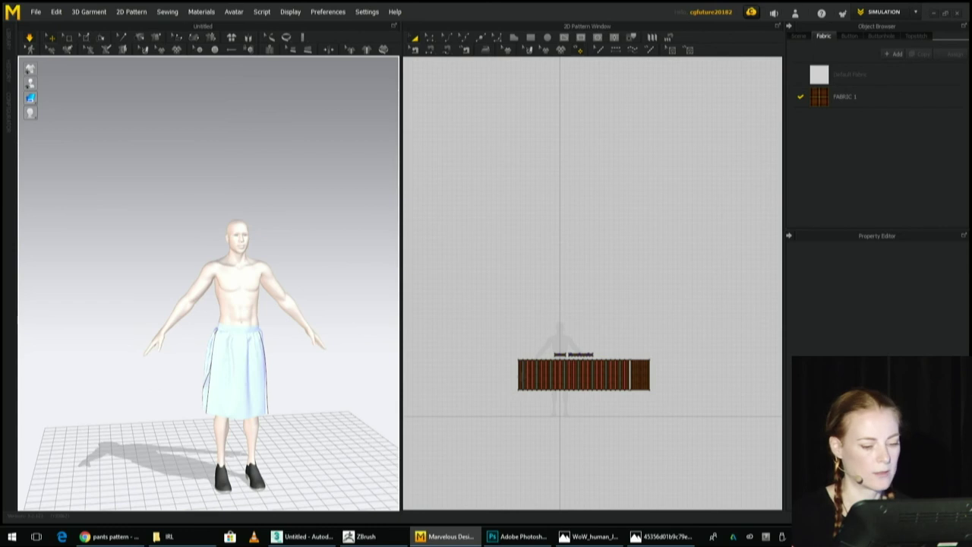
left_click(564, 375)
left_click(429, 39)
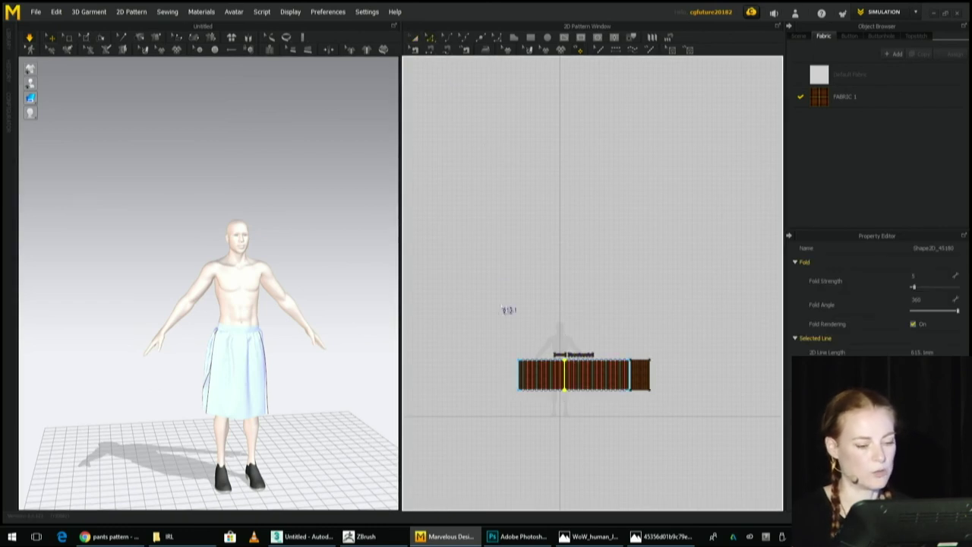
left_click(520, 374)
key("a")
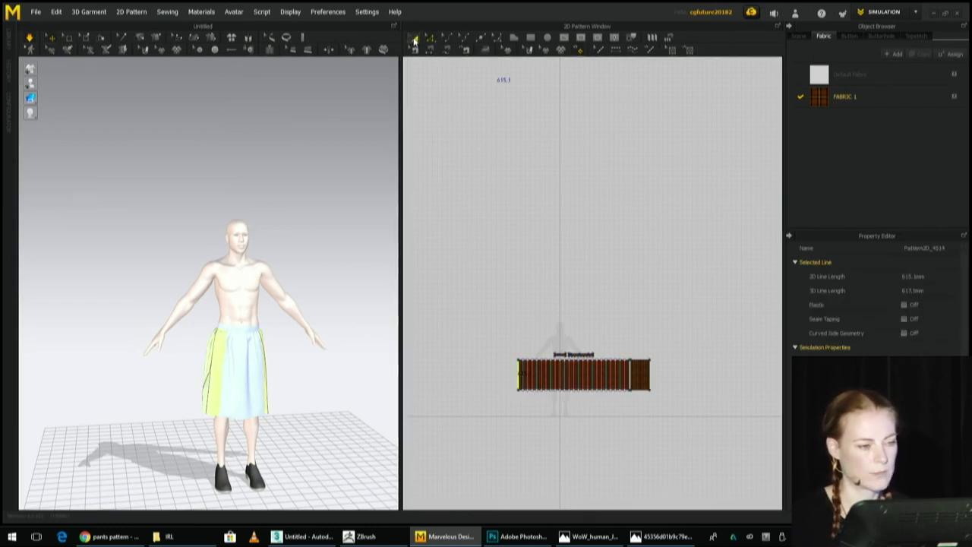
left_click(541, 374)
scroll(533, 371, "down", 3)
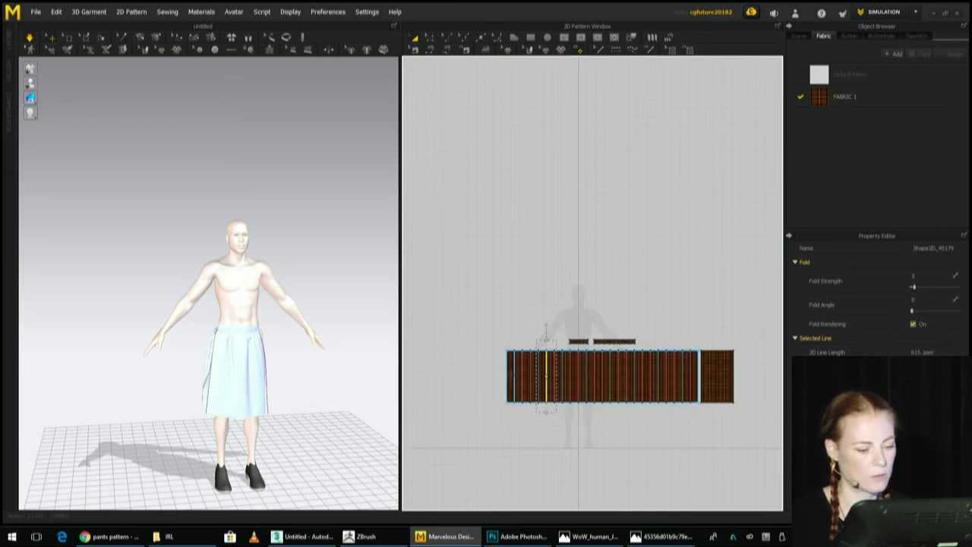
left_click(506, 373)
left_click(545, 376)
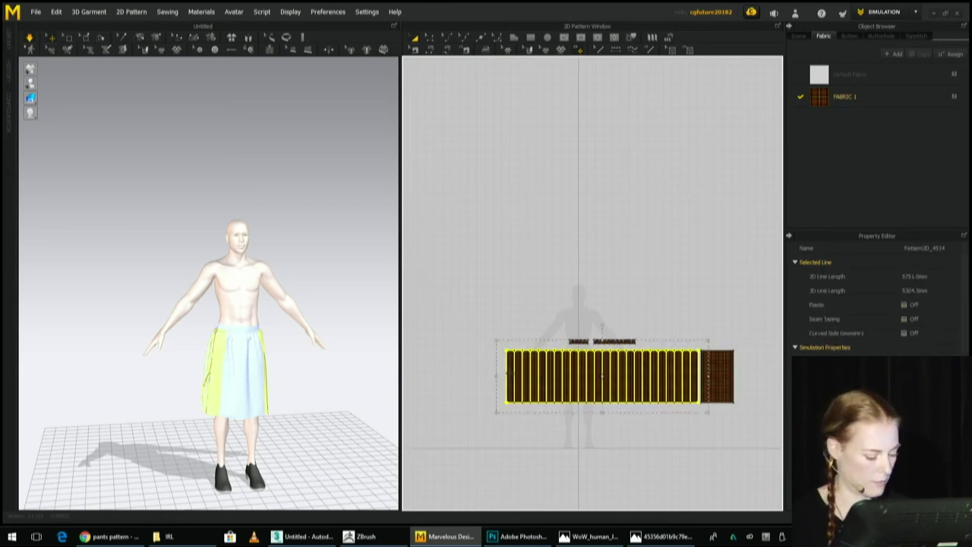
key("ctrl+c")
key("ctrl+v")
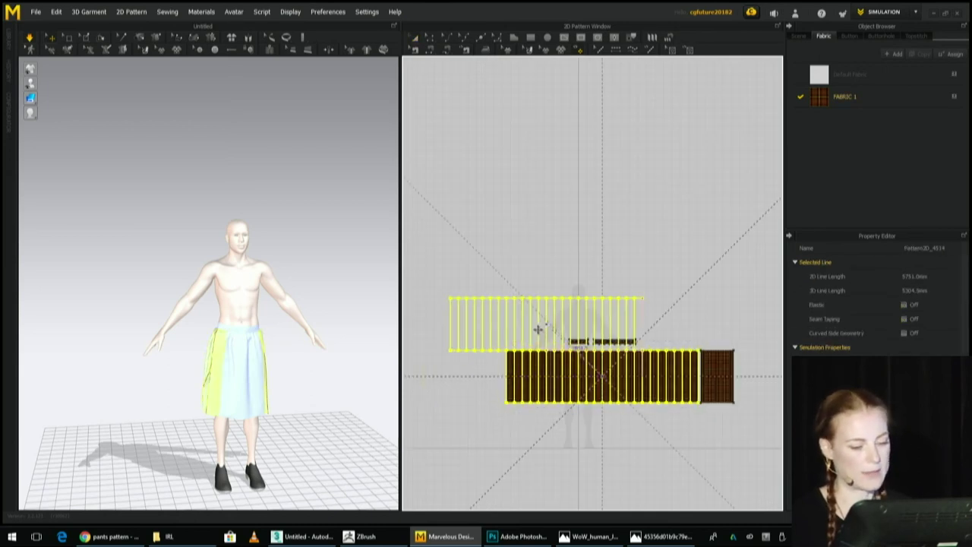
left_click(523, 311)
Unfreeze the copied pleated panel and reset its 3D arrangement so it lies flat.
right_click_drag(289, 403, 395, 410)
right_click(239, 219)
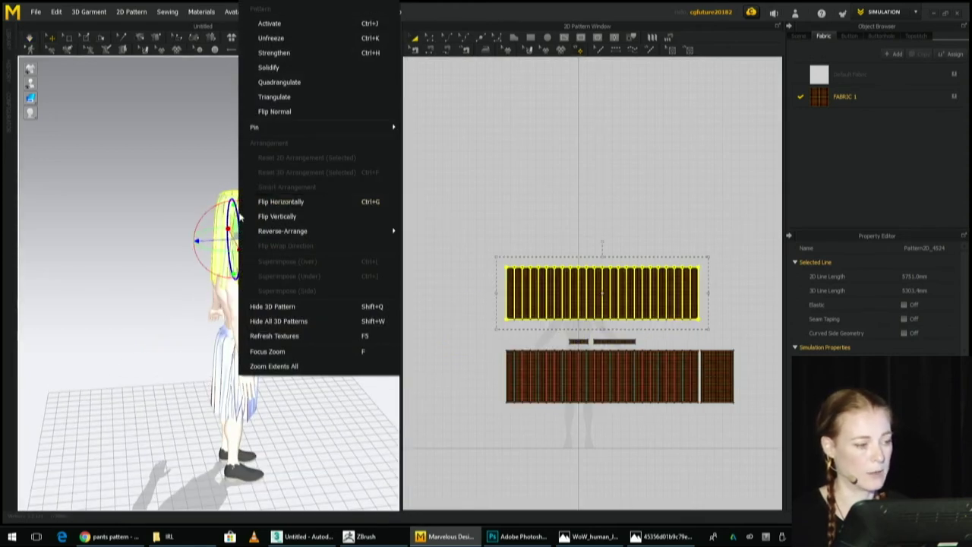
left_click(284, 39)
right_click_drag(299, 280, 300, 220)
left_click_drag(288, 195, 253, 325)
right_click_drag(253, 325, 310, 348)
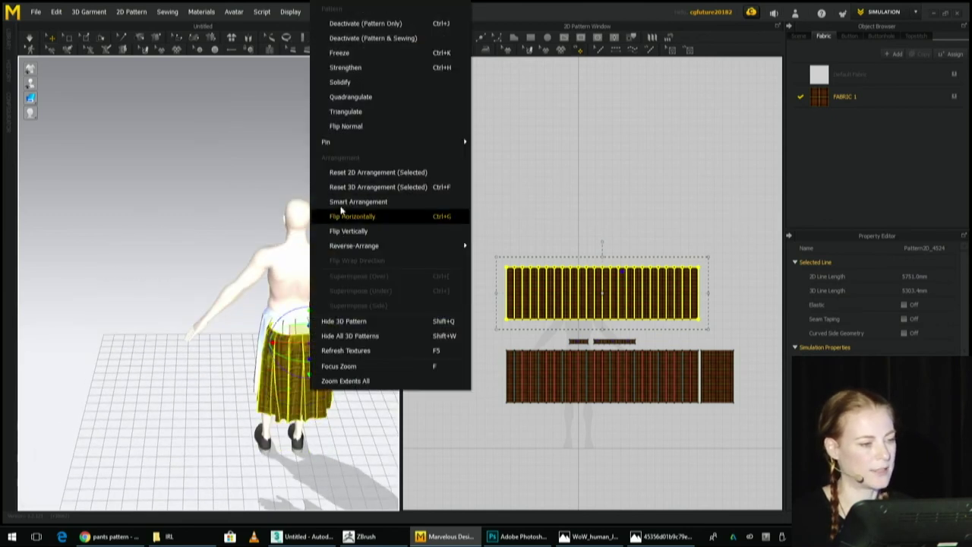
left_click(362, 188)
Move the flat pleated panel sideways to centre it behind the avatar.
right_click_drag(138, 334, 287, 361)
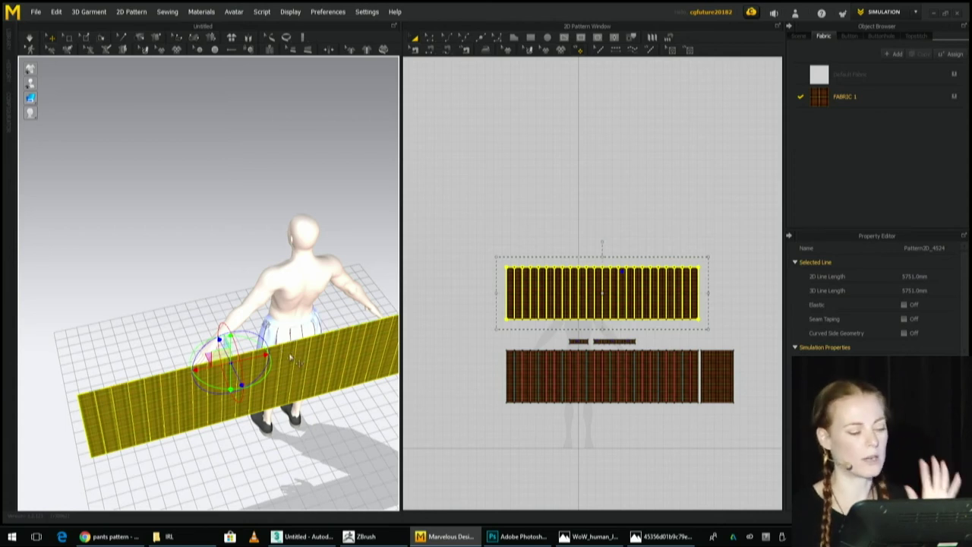
right_click_drag(343, 350, 279, 355)
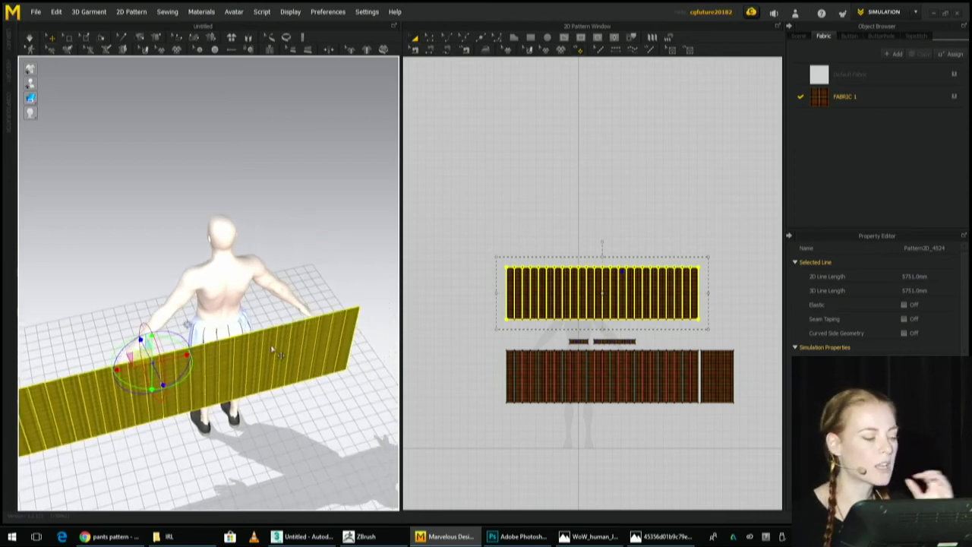
left_click_drag(186, 324, 224, 314)
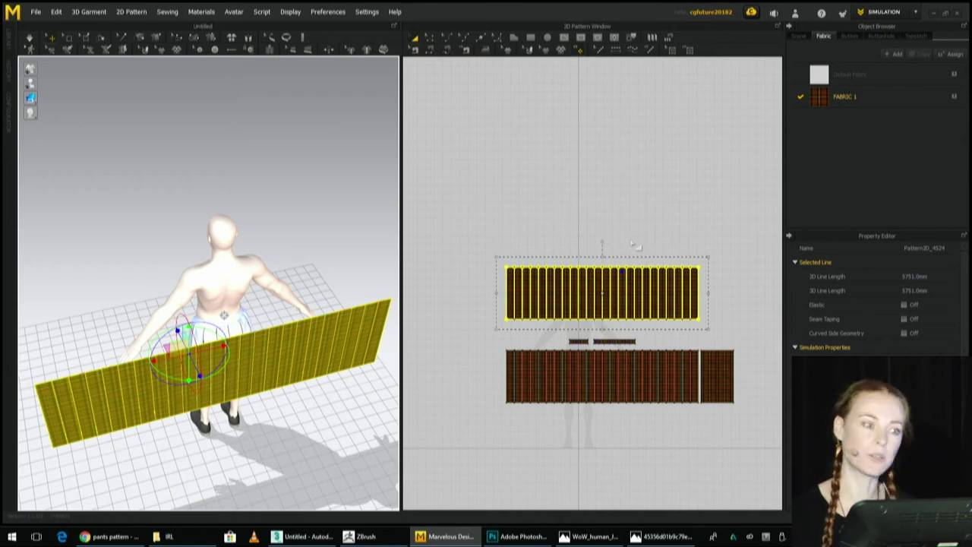
Split the upper edge of the longer waistband piece into equal segments with a uniform split.
right_click_drag(385, 264, 292, 230)
scroll(618, 373, "up", 5)
middle_click_drag(627, 269, 612, 328)
left_click(590, 297)
left_click(622, 307)
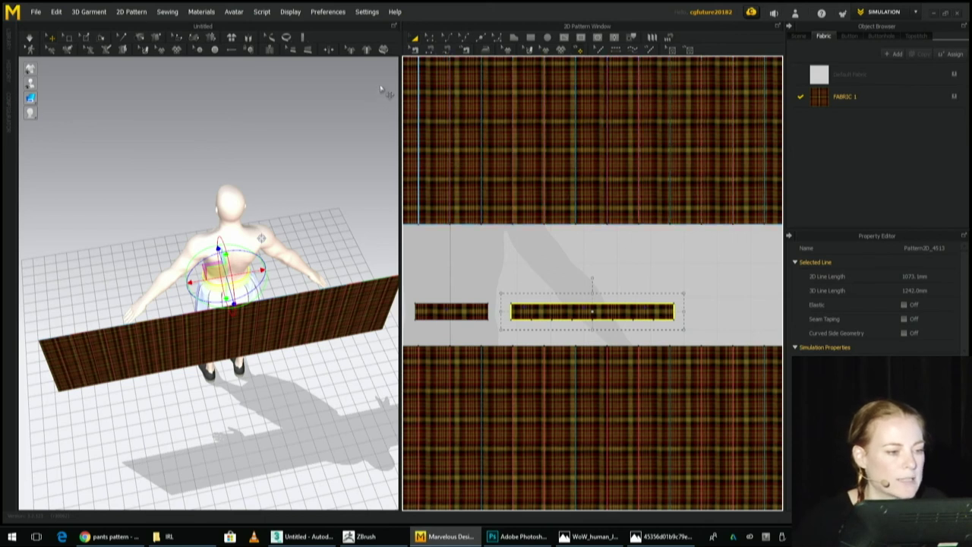
left_click(429, 38)
left_click(516, 317)
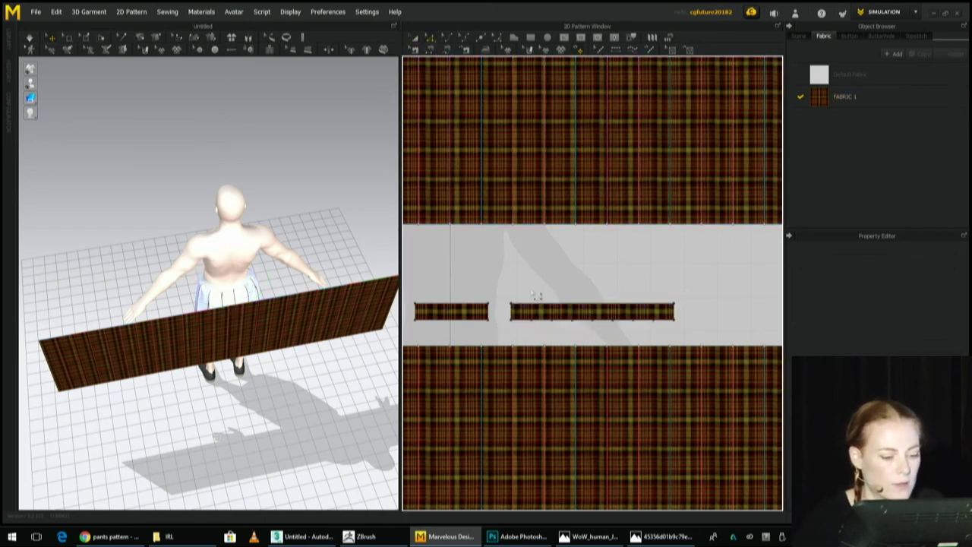
left_click(538, 304)
right_click(537, 305)
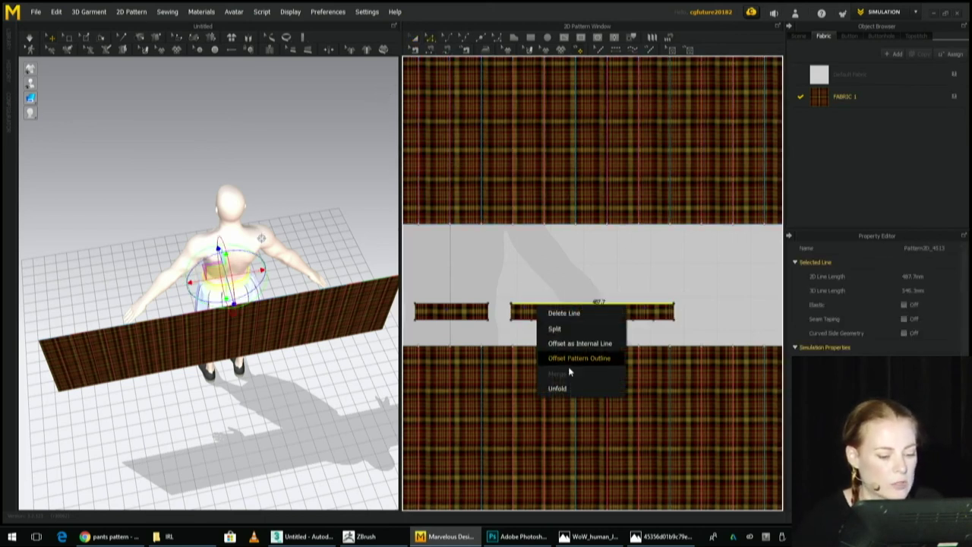
left_click(555, 328)
left_click(404, 275)
double_click(553, 293)
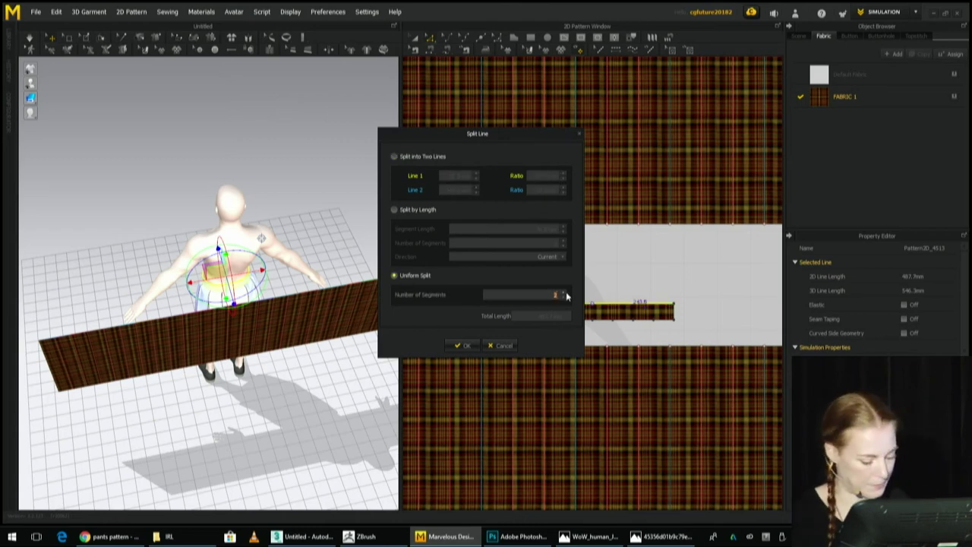
key("Return")
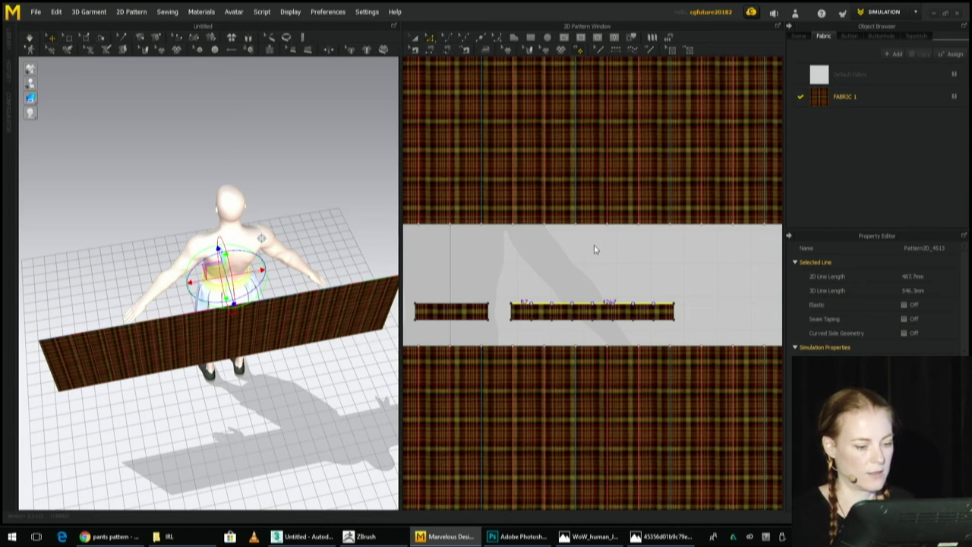
Delete the first seam at the start of the copied pleated panel's upper edge using Edit Sewing.
scroll(590, 248, "down", 4)
middle_click_drag(589, 248, 546, 335)
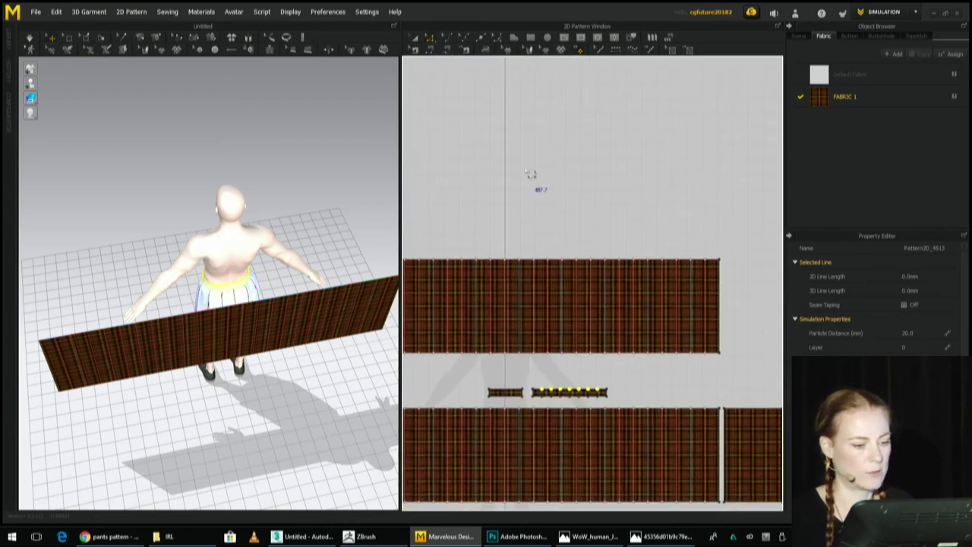
left_click(432, 50)
scroll(546, 271, "up", 5)
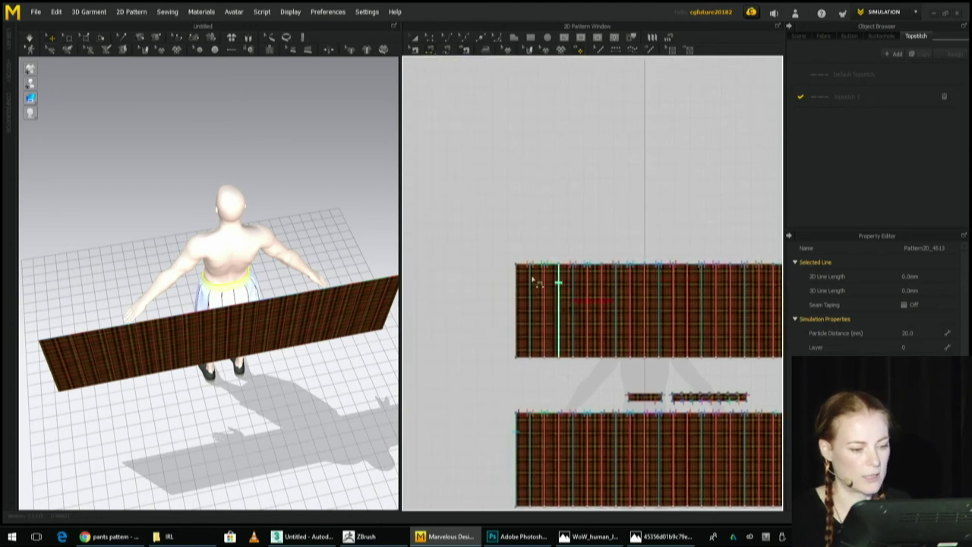
left_click(415, 49)
left_click(529, 278)
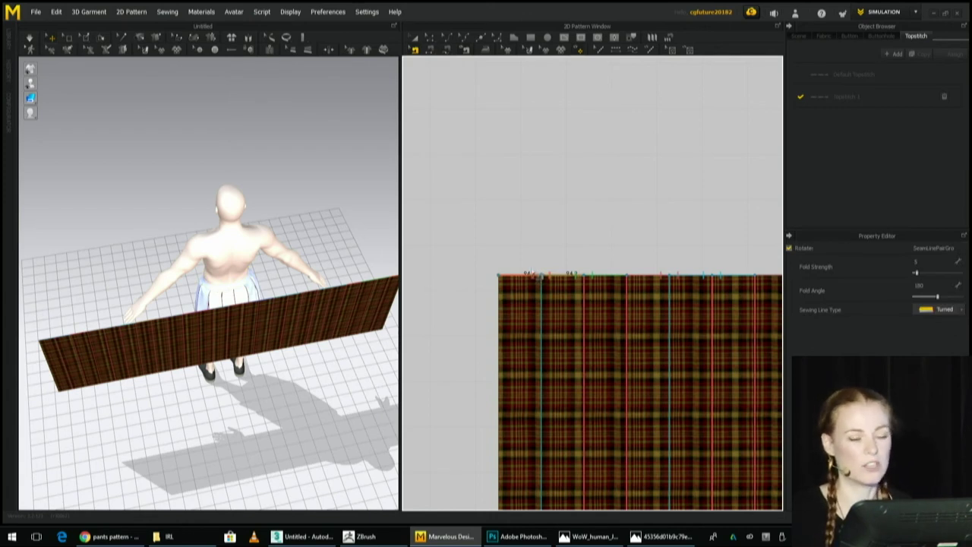
key("Delete")
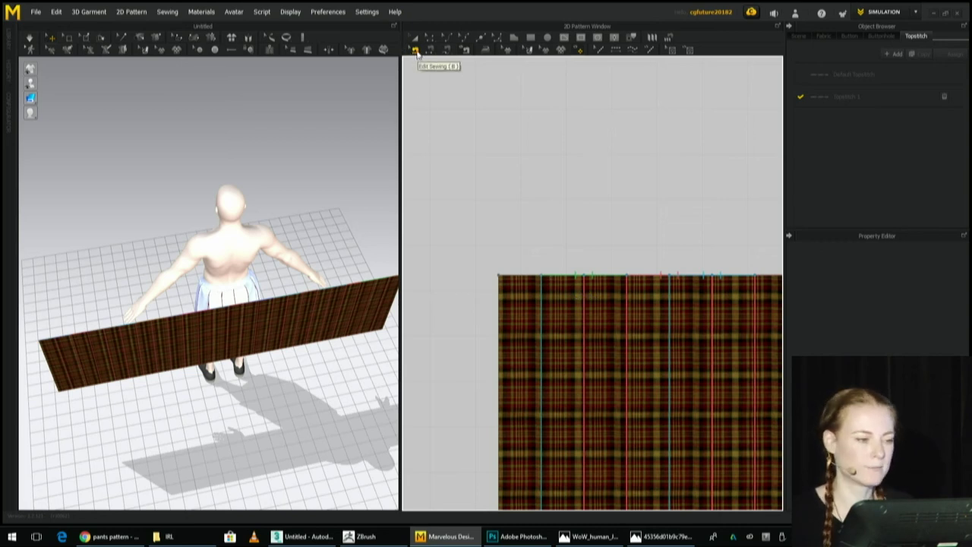
Delete all the remaining seams along the upper edge of the copied pleated panel.
left_click(601, 280)
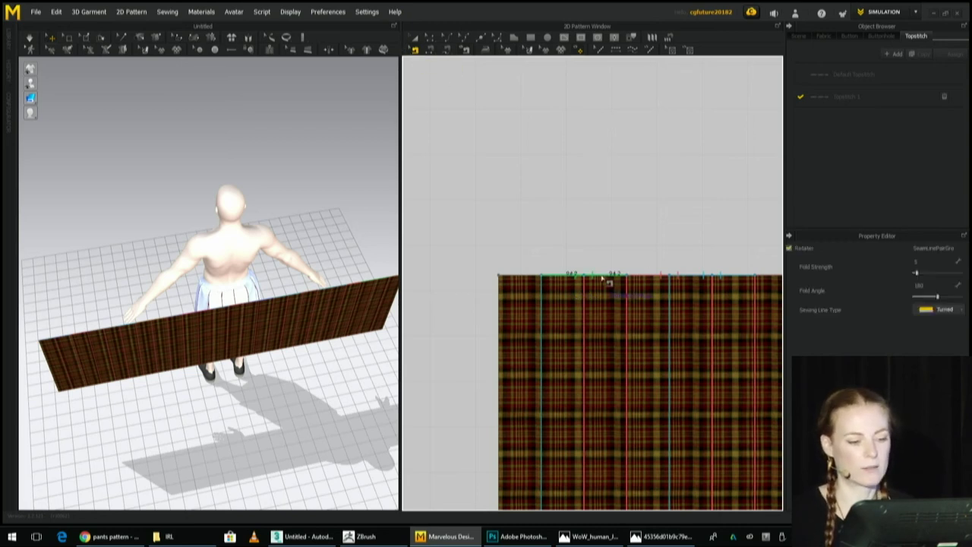
key("Delete")
left_click(647, 278)
key("Delete")
left_click(693, 280)
scroll(693, 281, "down", 5)
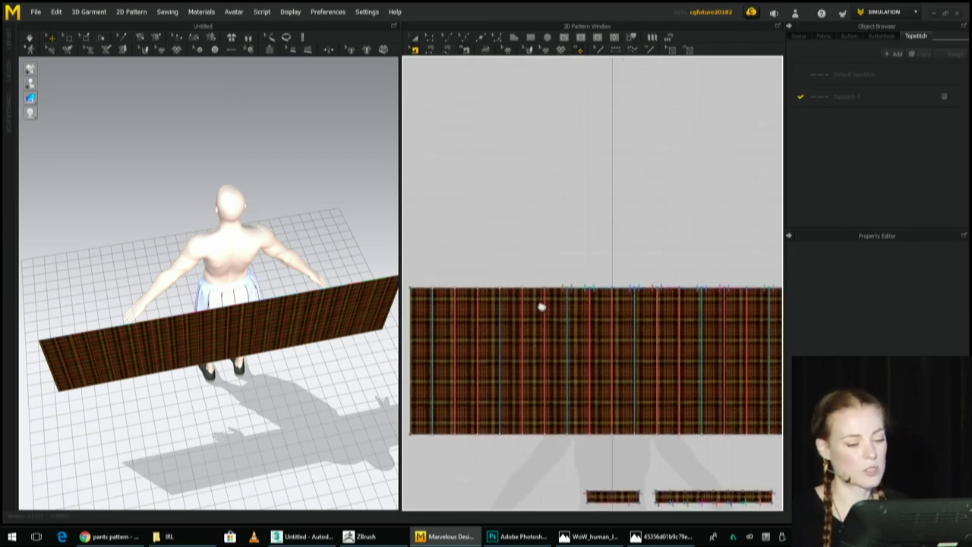
left_click(561, 289)
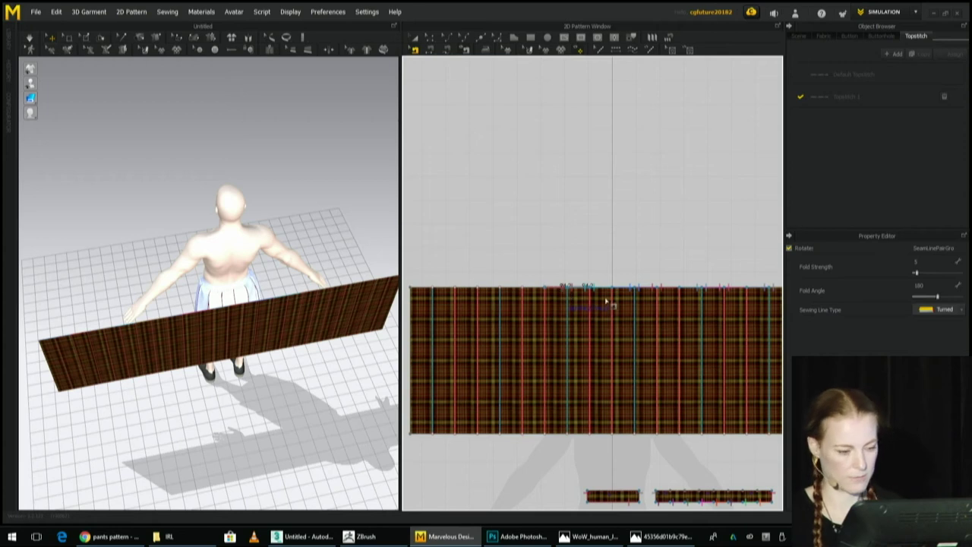
key("Delete")
left_click(584, 291)
key("Delete")
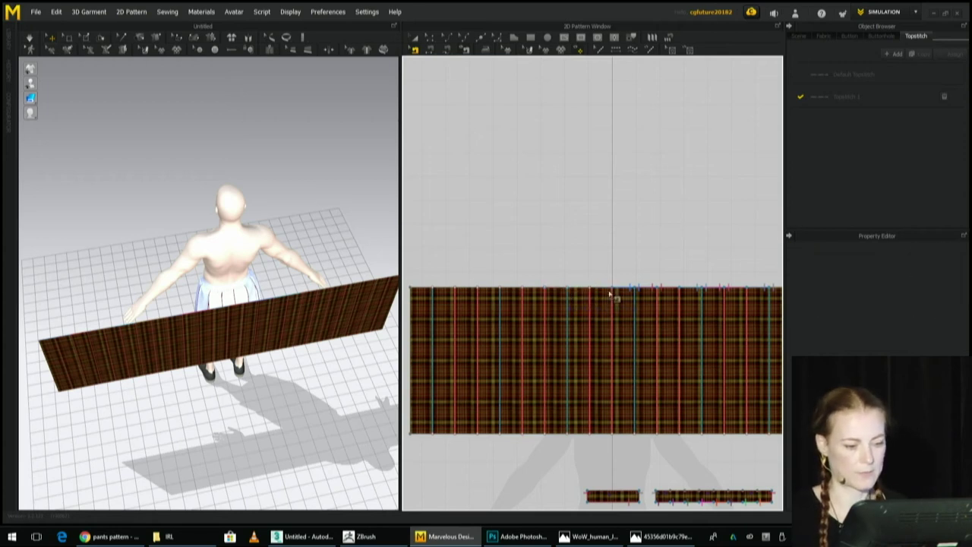
left_click(632, 290)
left_click(677, 296)
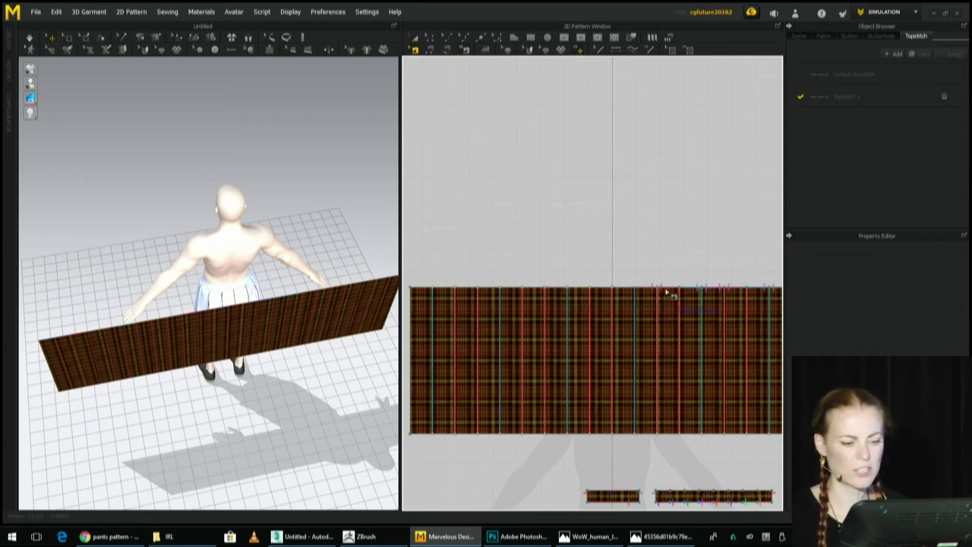
left_click(652, 290)
left_click(686, 294)
left_click(692, 291)
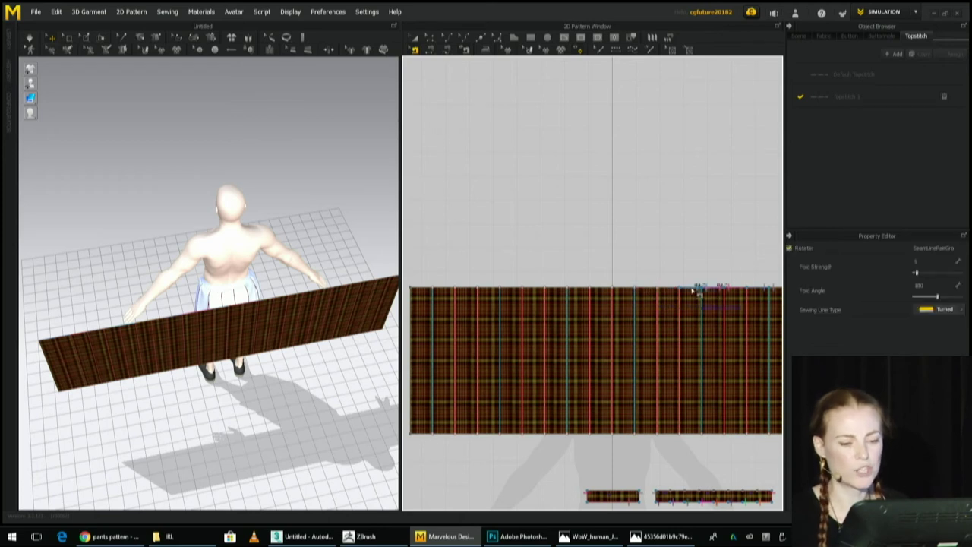
left_click(718, 291)
left_click(720, 291)
left_click(744, 291)
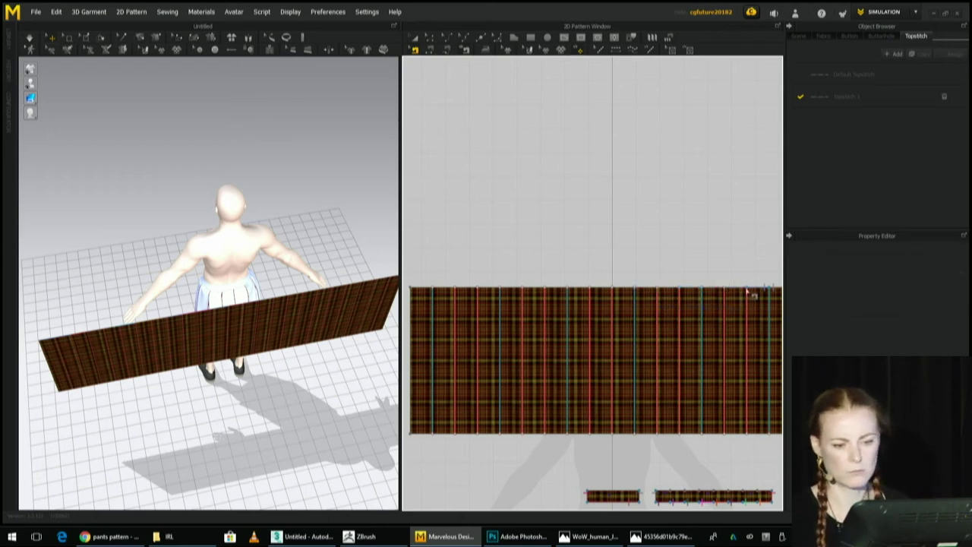
left_click(759, 291)
left_click(763, 289)
middle_click_drag(763, 290, 586, 298)
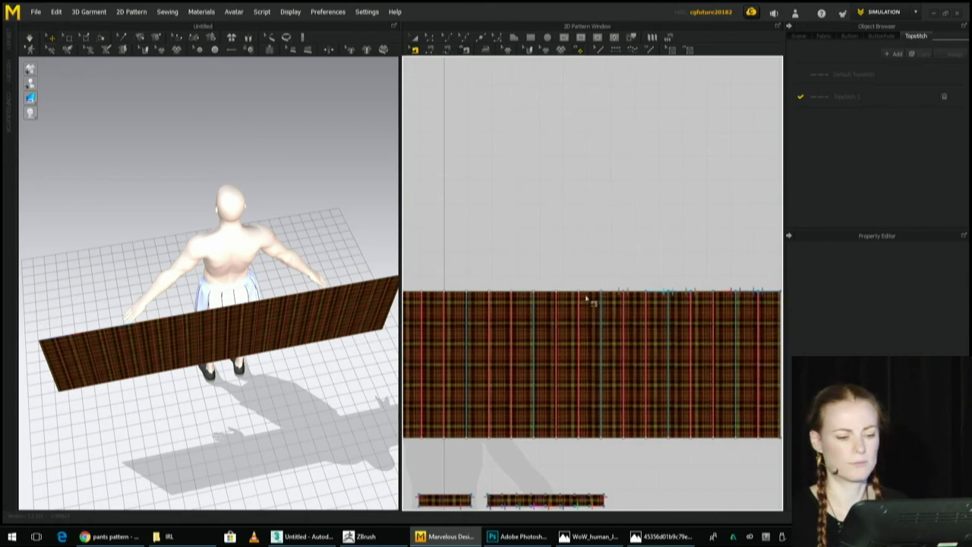
left_click(621, 293)
left_click(666, 293)
left_click(660, 293)
left_click(705, 298)
left_click(683, 295)
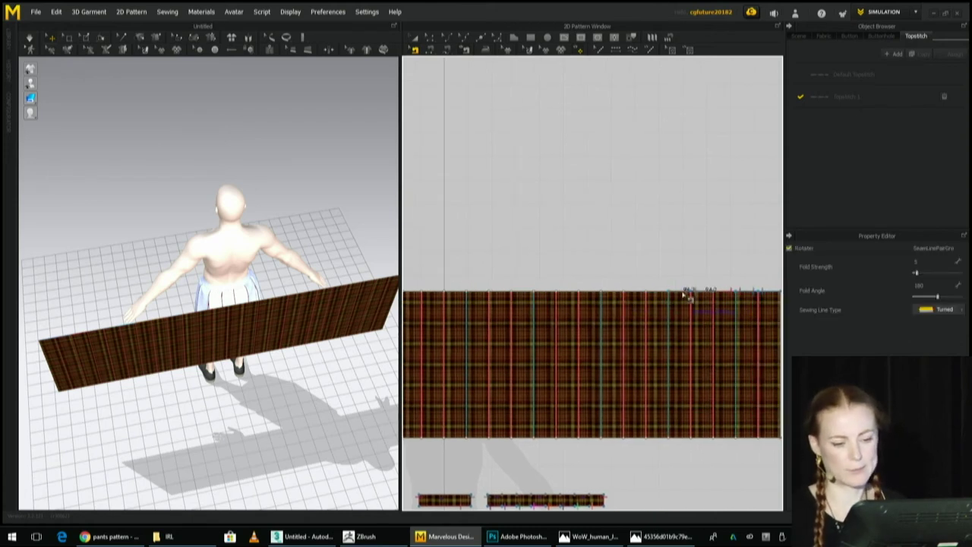
left_click(735, 294)
left_click(747, 294)
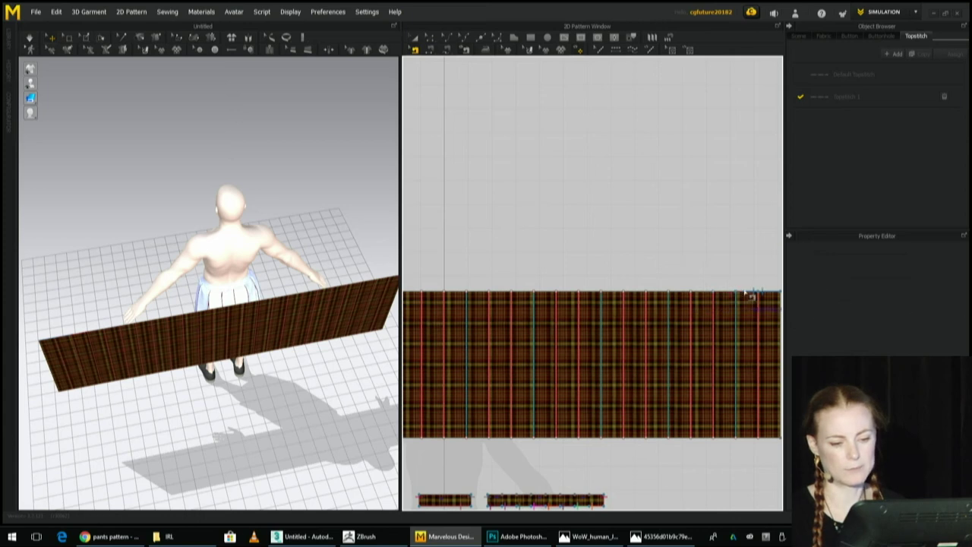
left_click(748, 295)
Try to sew the longer waistband piece's upper edge to the copied panel's upper edge with Pleats Sewing in the forward direction.
scroll(746, 295, "down", 5)
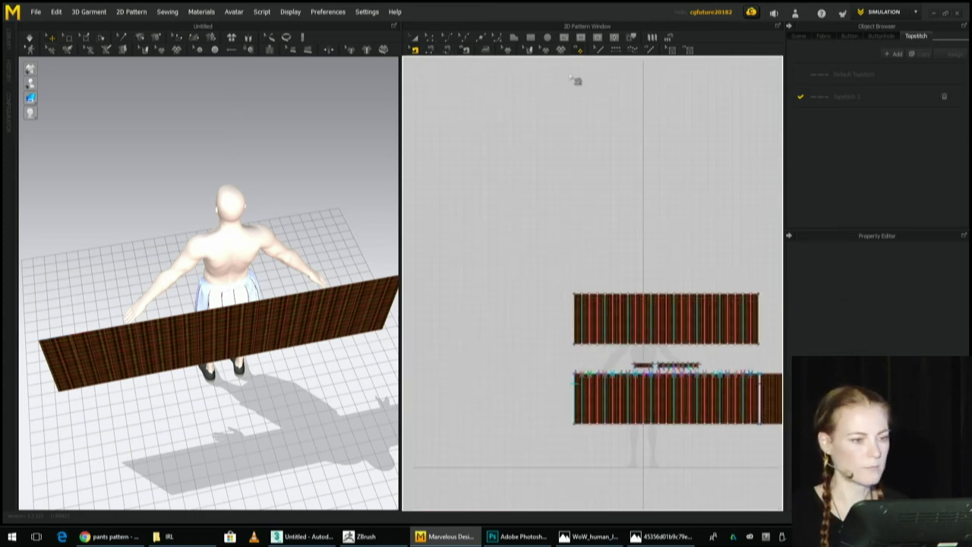
left_click(666, 37)
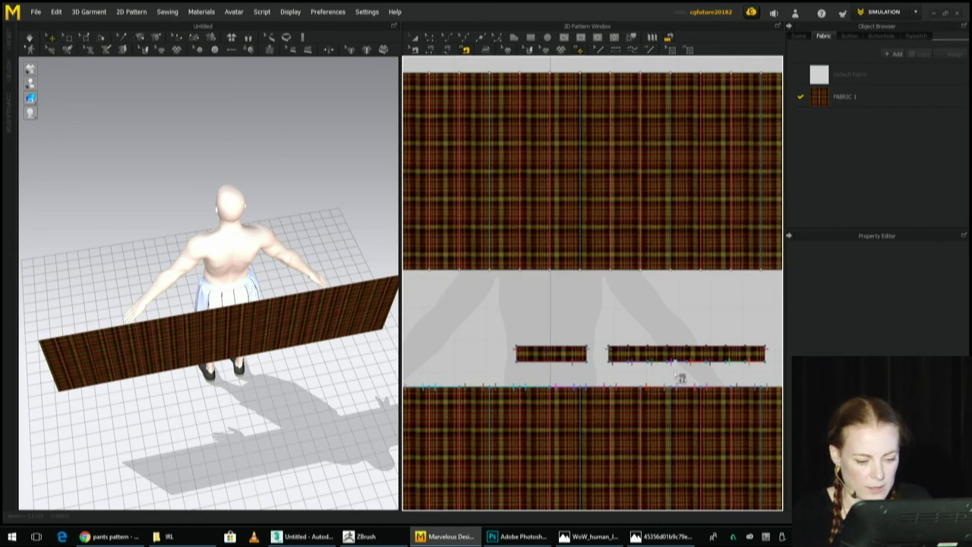
scroll(668, 376, "down", 3)
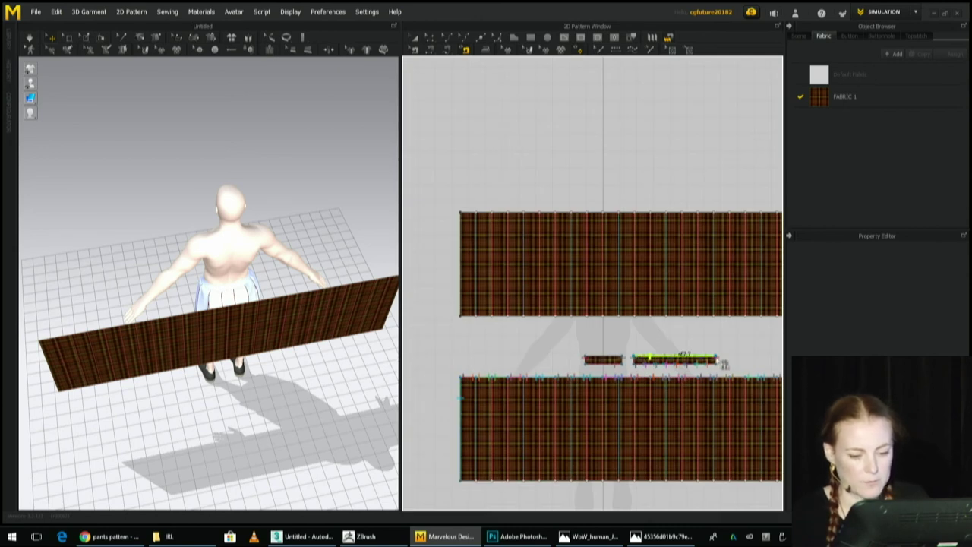
scroll(724, 362, "down", 3)
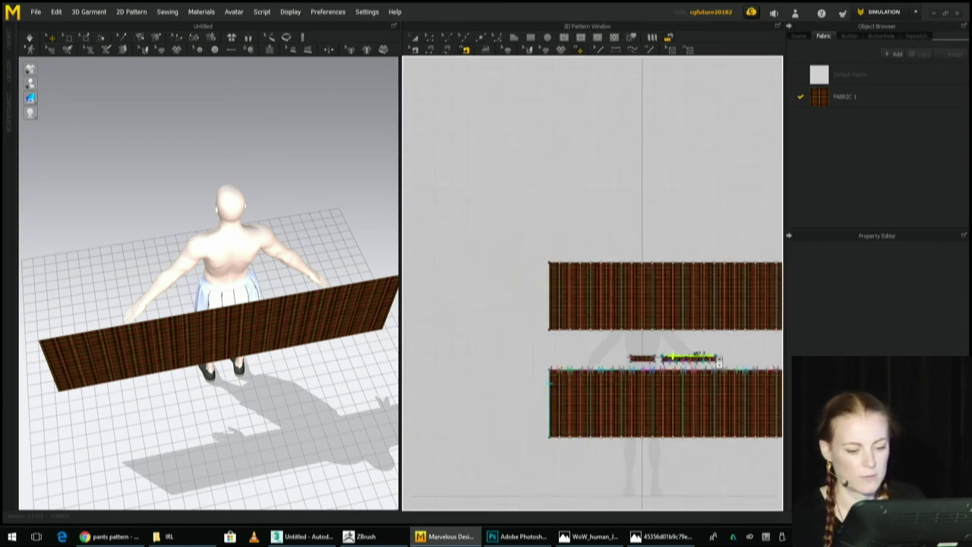
left_click(584, 282)
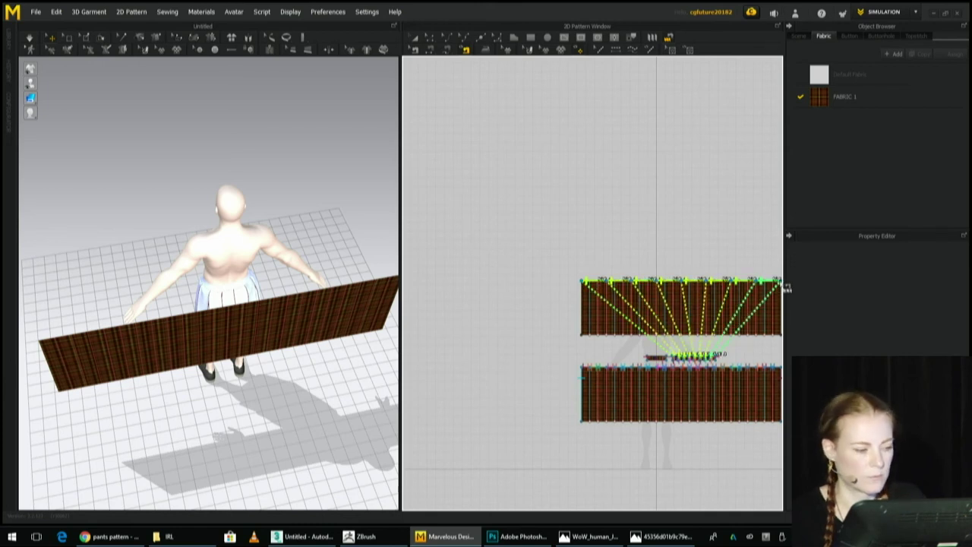
left_click(781, 282)
middle_click_drag(287, 368, 283, 377)
mouse_move(283, 377)
right_mouse_down()
mouse_move(273, 401)
mouse_move(258, 362)
mouse_move(243, 352)
mouse_move(265, 386)
mouse_move(216, 359)
mouse_move(299, 388)
right_mouse_up()
key("ctrl+z")
Sew the longer waistband piece's upper edge to the copied panel's pleated upper edge with Pleats Sewing, running the panel edge in reverse.
middle_click_drag(738, 306, 647, 302)
left_click(582, 353)
left_click(623, 352)
left_click_drag(688, 283, 497, 282)
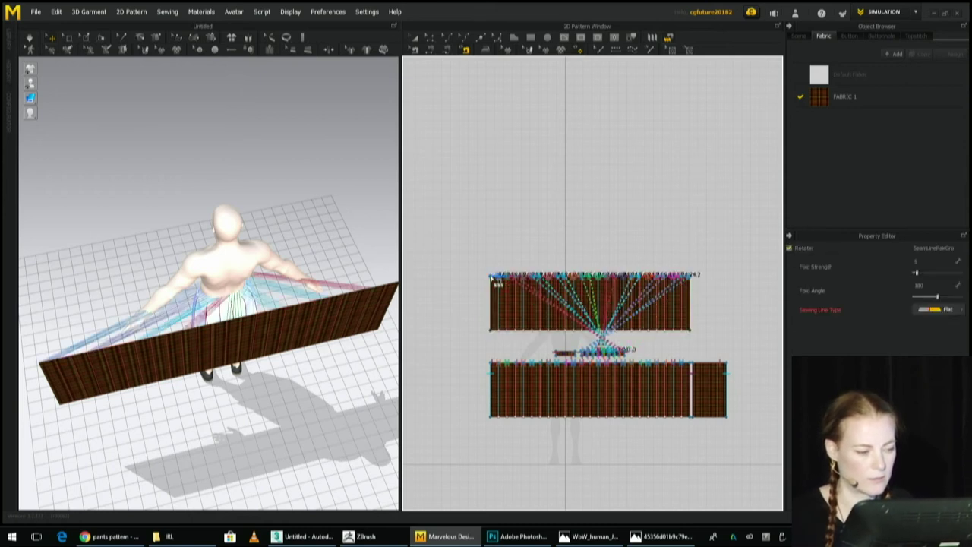
Simulate the garment to drape the second pleated layer from the waistband, and check it from the back, front and side.
key("space")
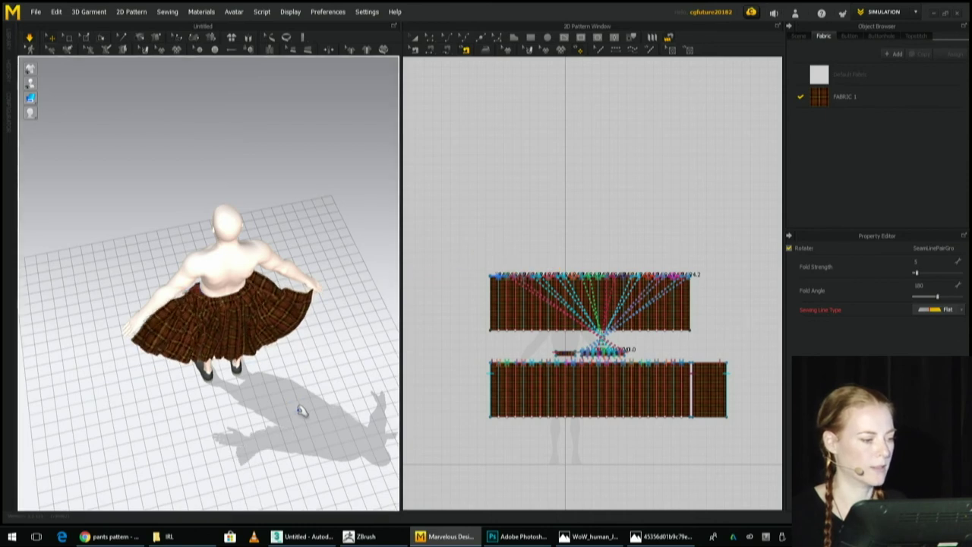
right_click_drag(304, 405, 329, 336)
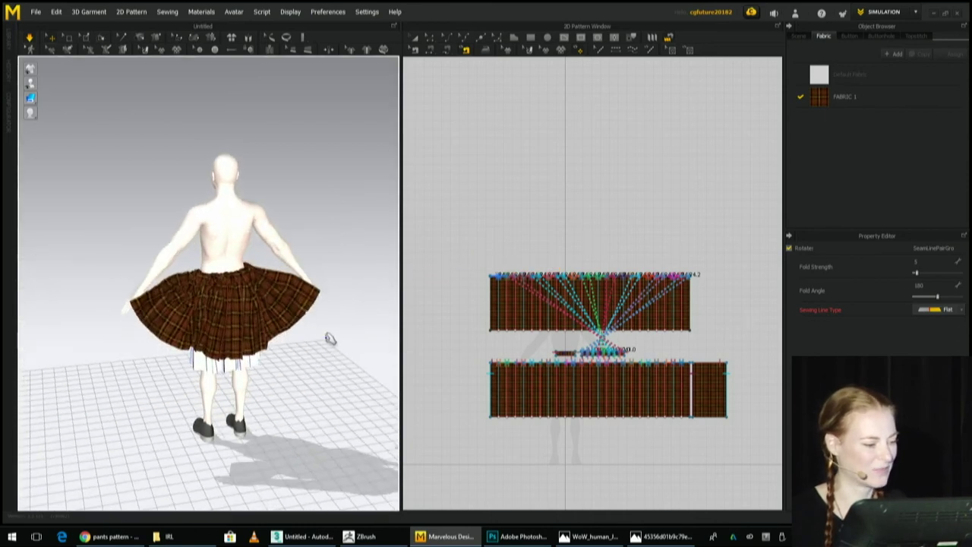
right_click_drag(304, 377, 448, 403)
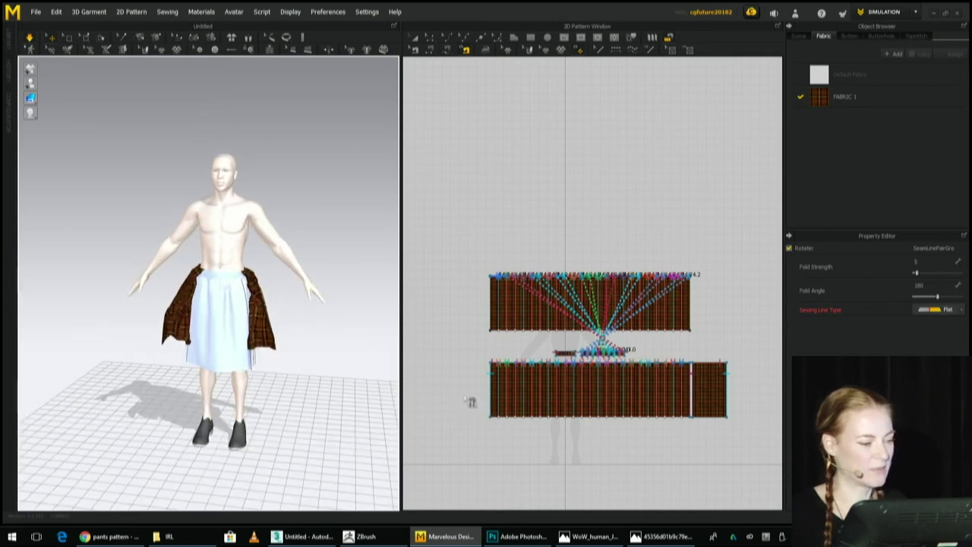
right_click_drag(310, 347, 209, 358)
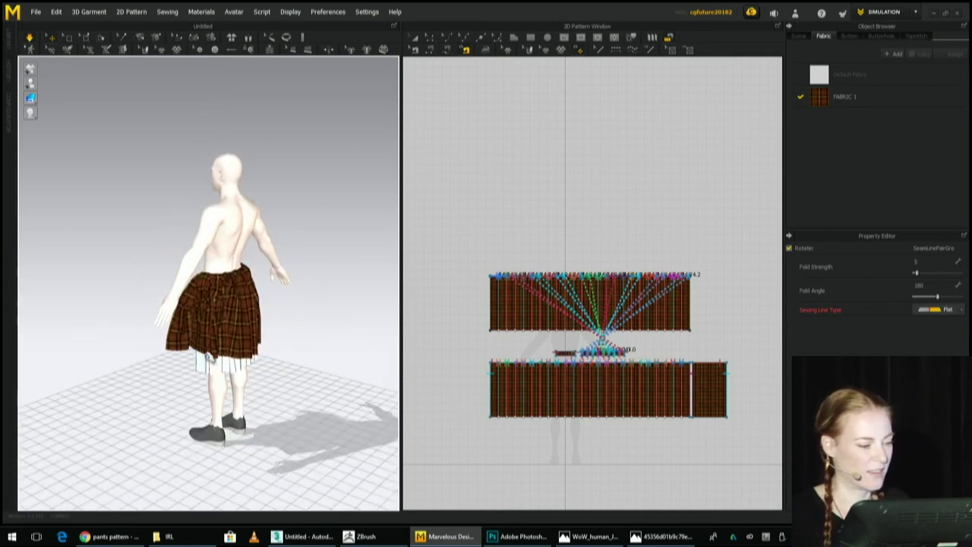
Pull the second pleated layer into place around the avatar's back and sides while the simulation runs.
left_click(196, 361)
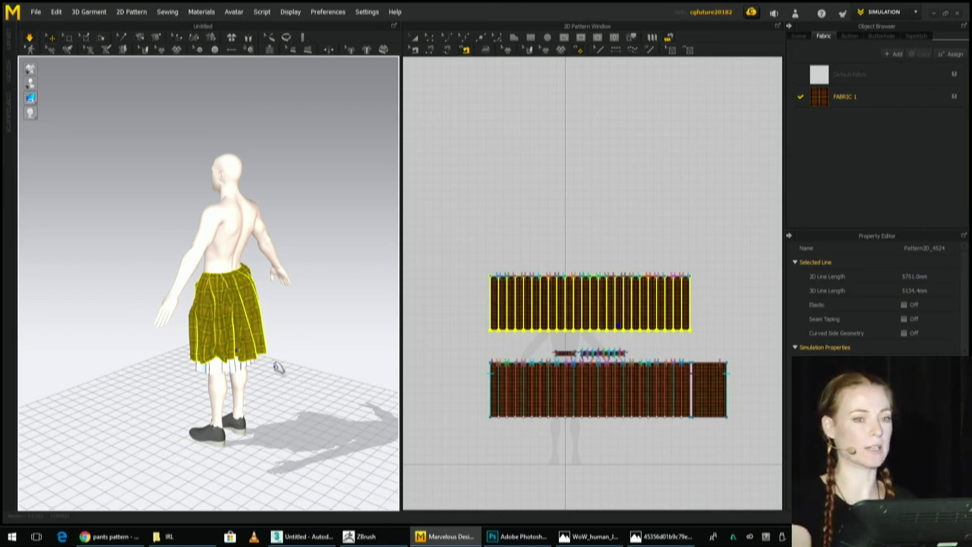
right_click_drag(270, 360, 476, 362)
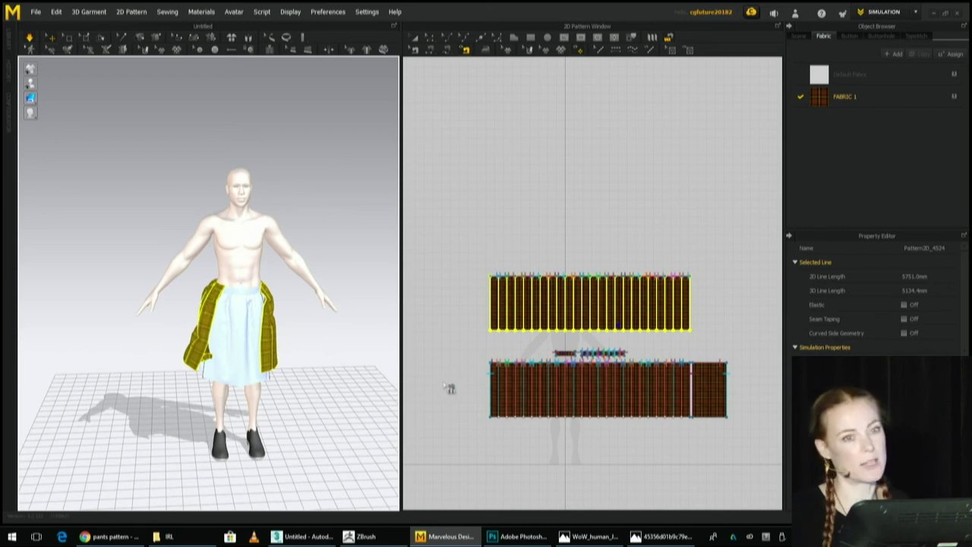
right_click_drag(332, 372, 239, 380)
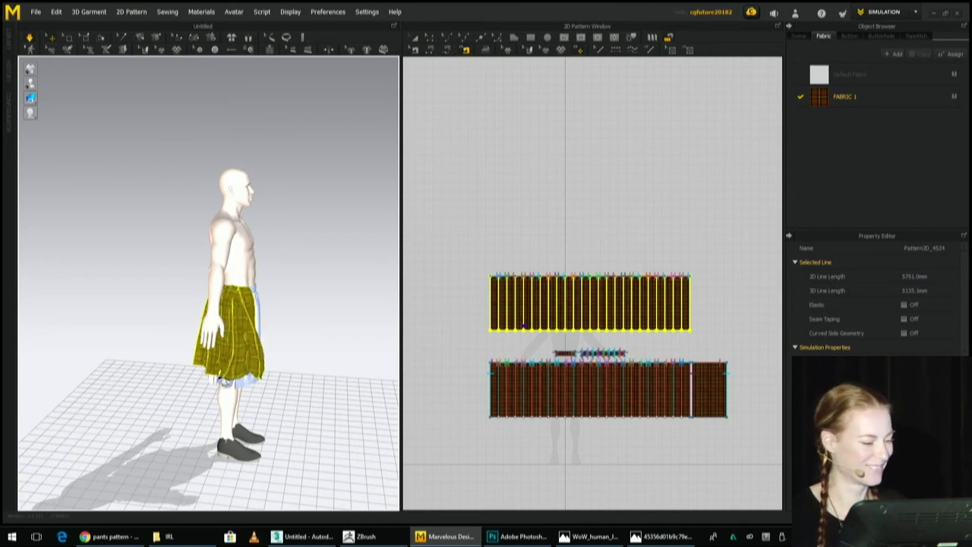
right_click_drag(216, 381, 310, 402)
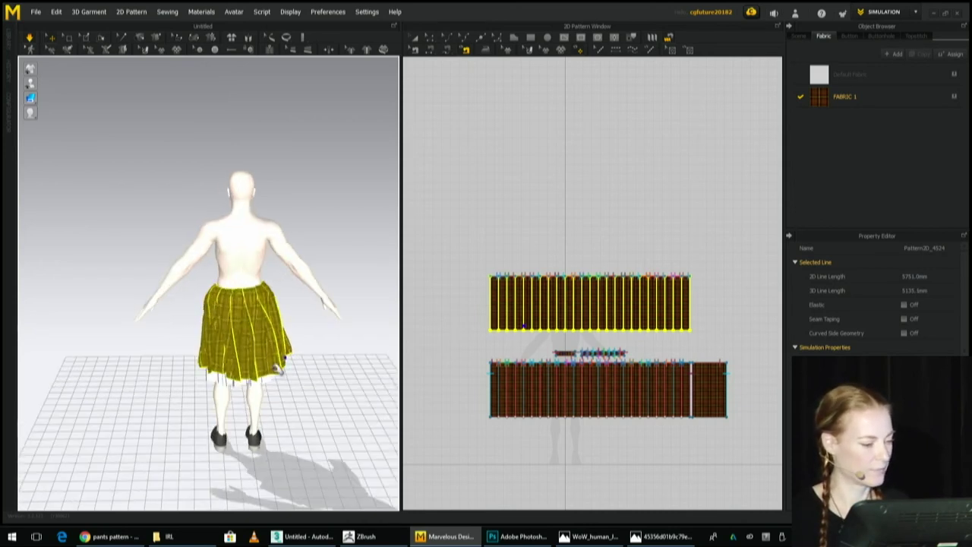
right_click_drag(237, 396, 296, 364)
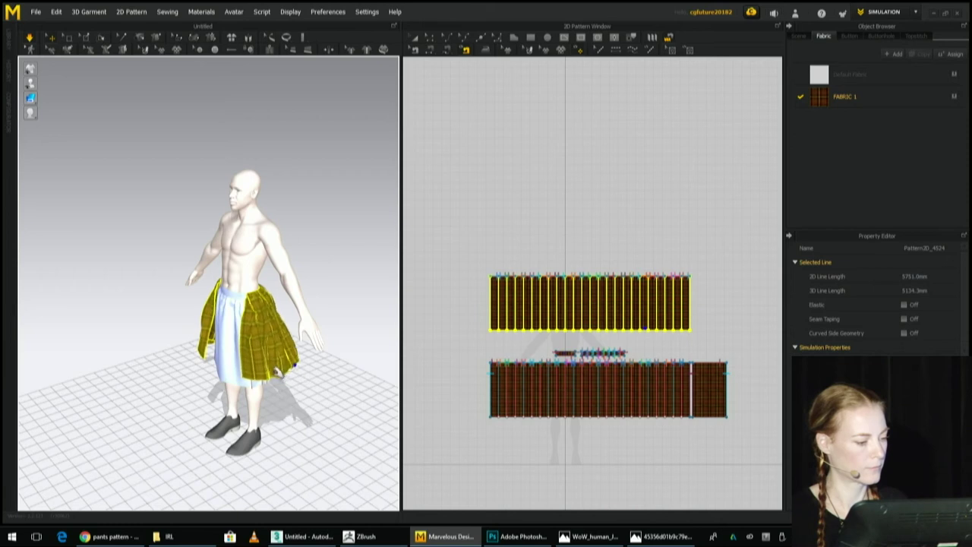
right_click_drag(280, 401, 393, 441)
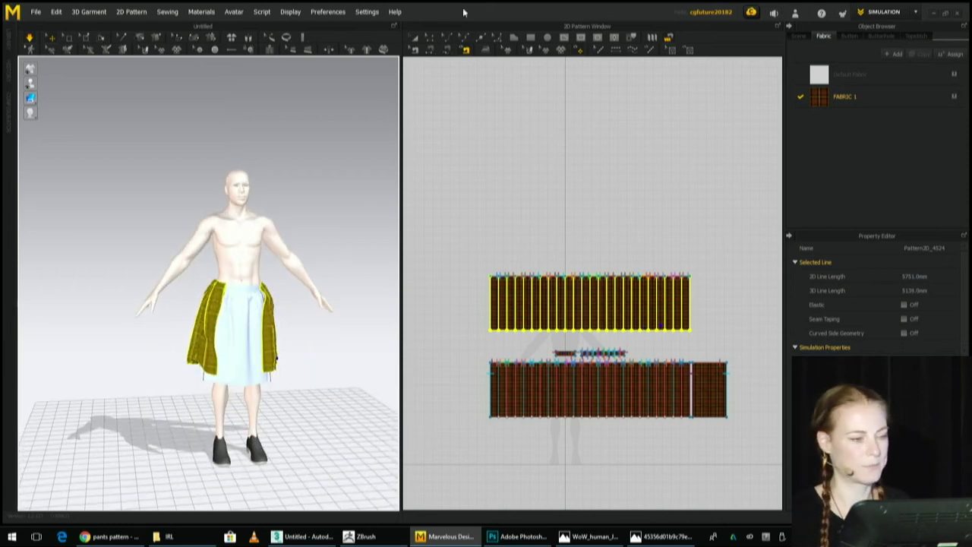
Copy the plain front panel and place the copy beside the upper pleated panel in the 2D pattern.
left_click(416, 38)
left_click(714, 375)
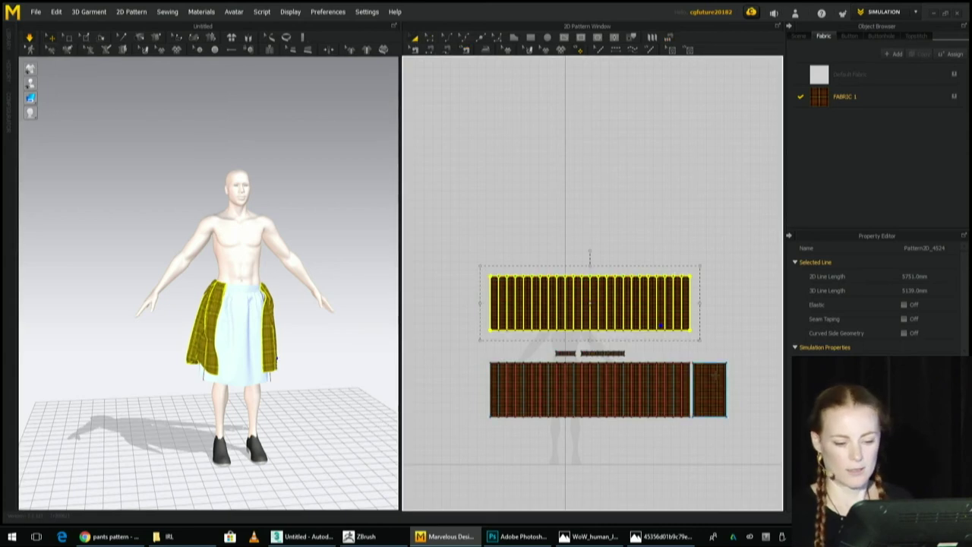
left_click_drag(713, 389, 731, 300)
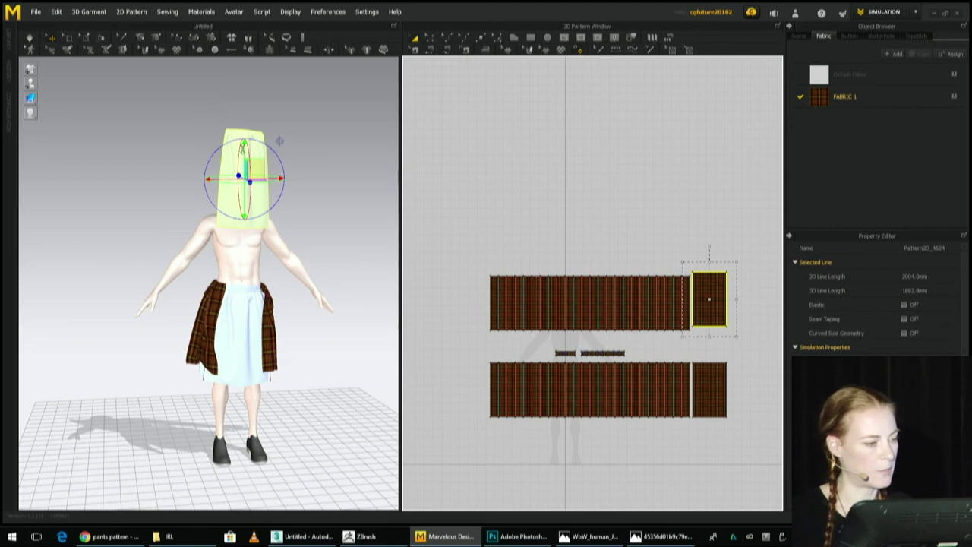
Unfreeze the copied plain panel and reset its 3D arrangement so it lies flat.
right_click(256, 155)
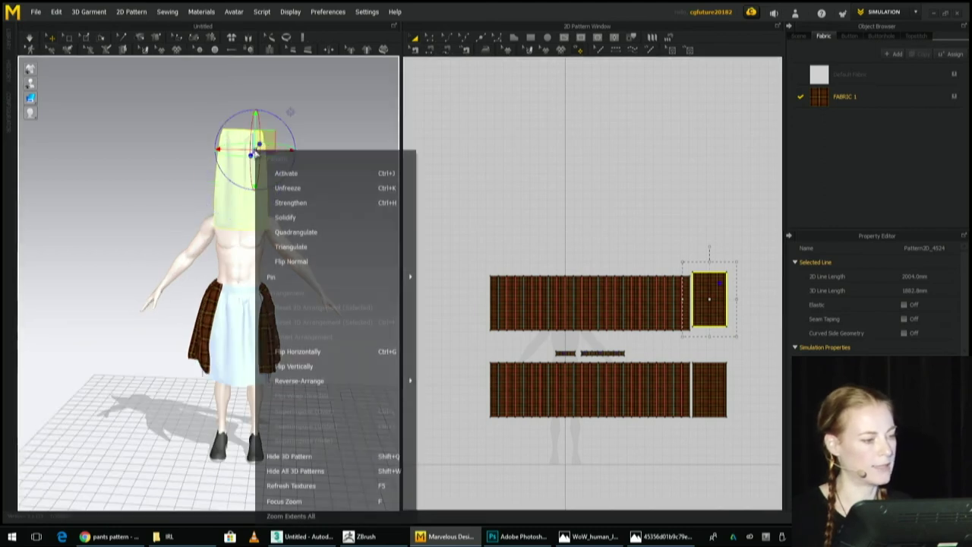
left_click(287, 188)
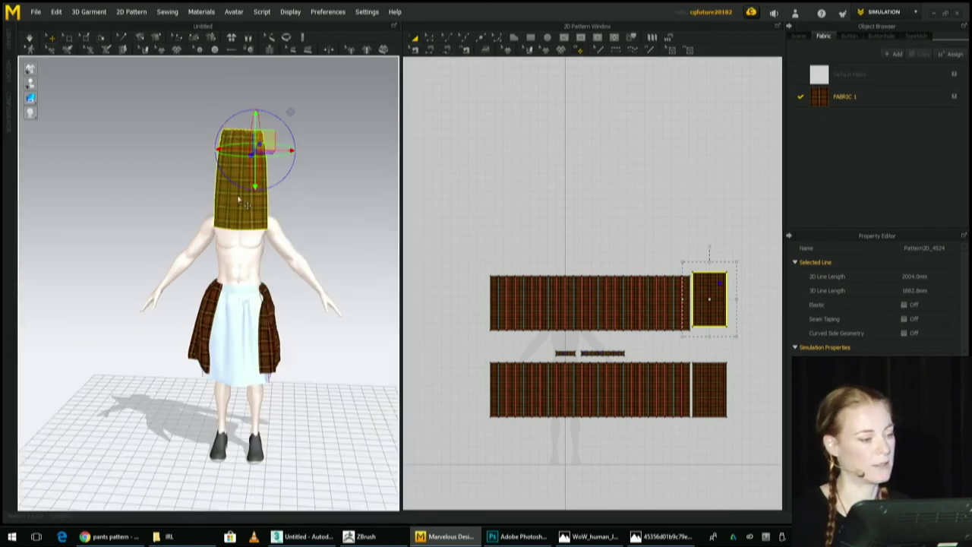
right_click(239, 199)
left_click(303, 187)
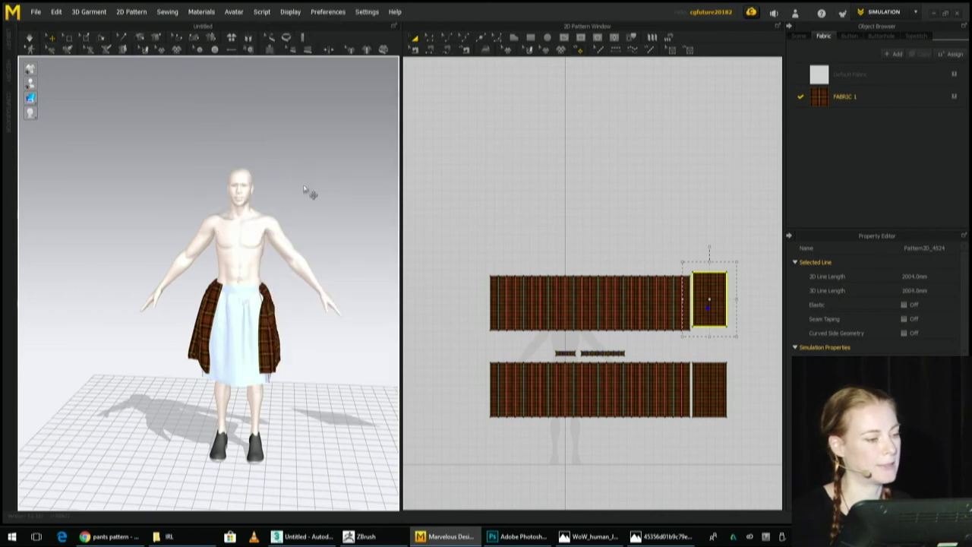
Move the flat plain panel in front of the avatar's hips.
scroll(308, 349, "down", 2)
left_click_drag(377, 228, 231, 299)
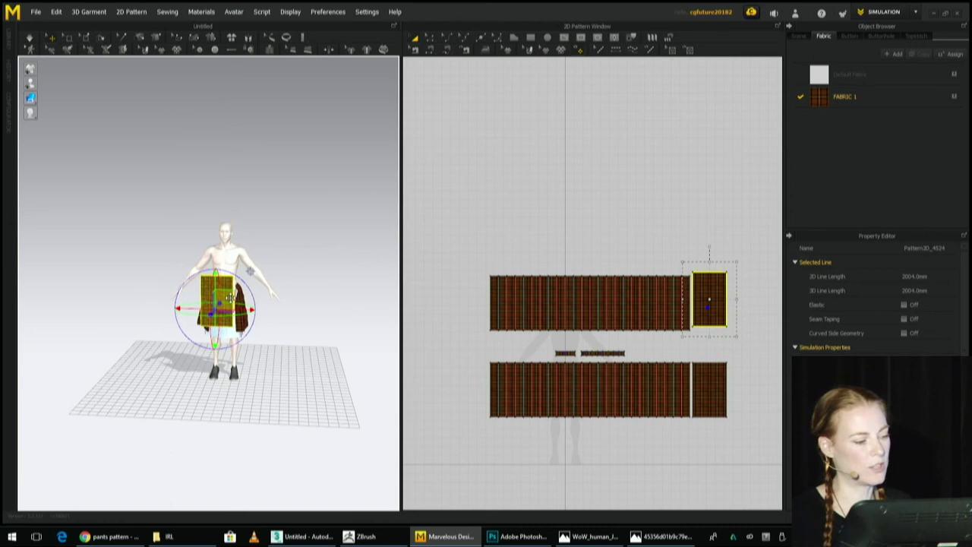
scroll(275, 314, "up", 4)
scroll(281, 318, "up", 2)
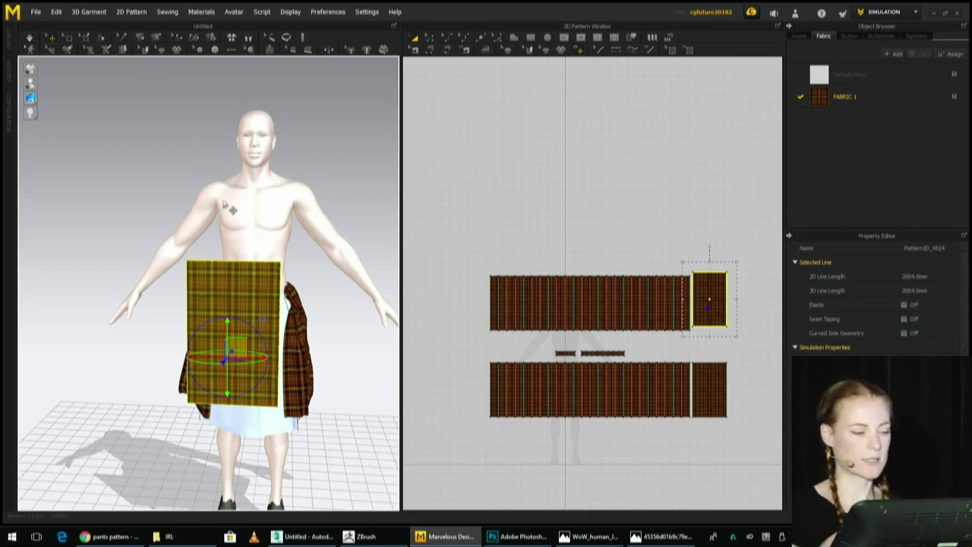
Sew the inner side edge of the copied plain panel to the adjoining side edge of the upper pleated panel.
left_click(416, 50)
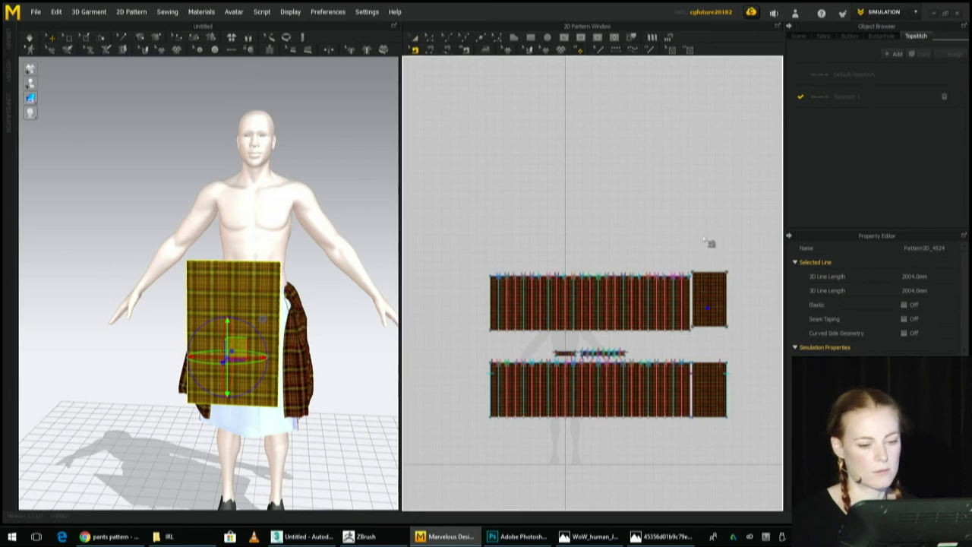
left_click(694, 288)
mouse_move(308, 331)
right_mouse_down()
mouse_move(319, 218)
mouse_move(311, 323)
right_mouse_up()
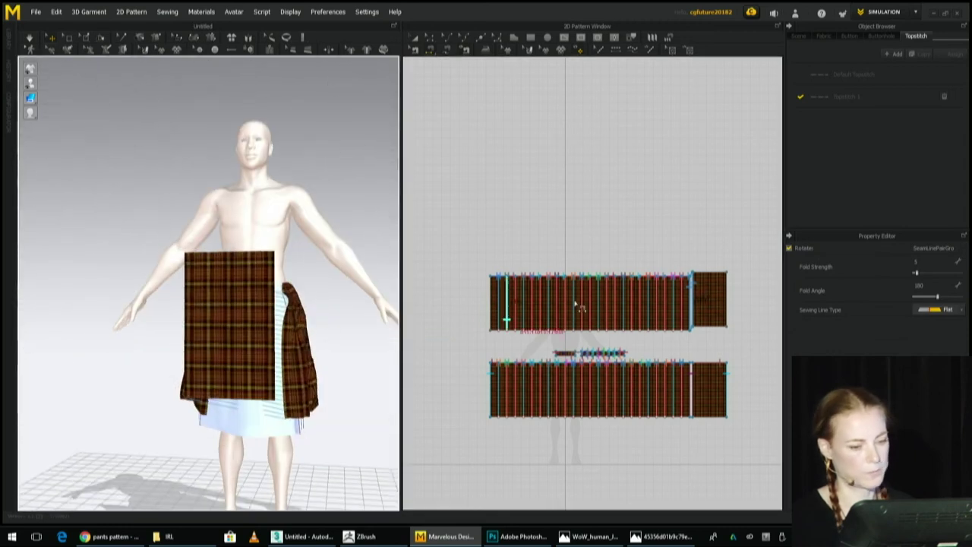
Sew the upper pleated panel's side edge to the copied plain panel's outer side edge and simulate the drape.
left_click(693, 287)
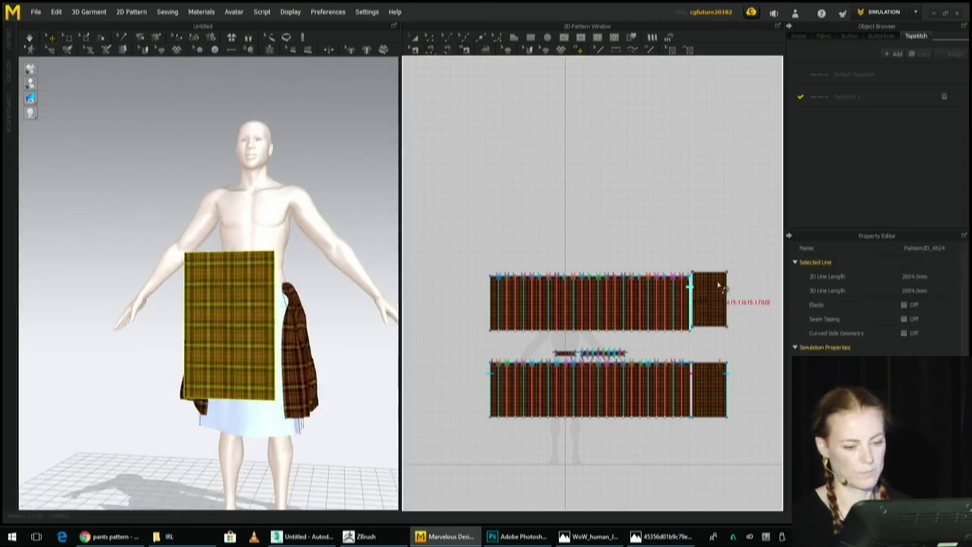
left_click(729, 289)
right_click_drag(338, 322, 303, 337)
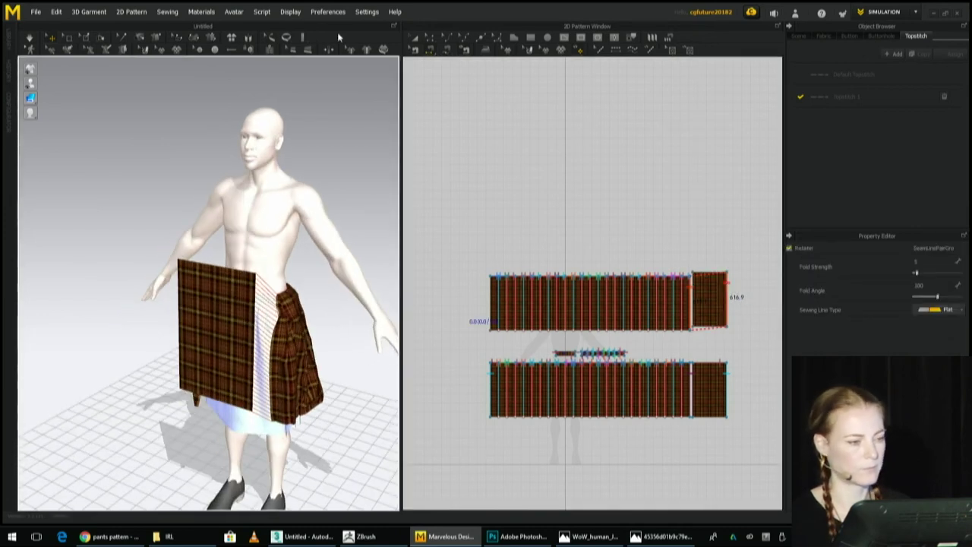
left_click(414, 41)
left_click(227, 300)
key("space")
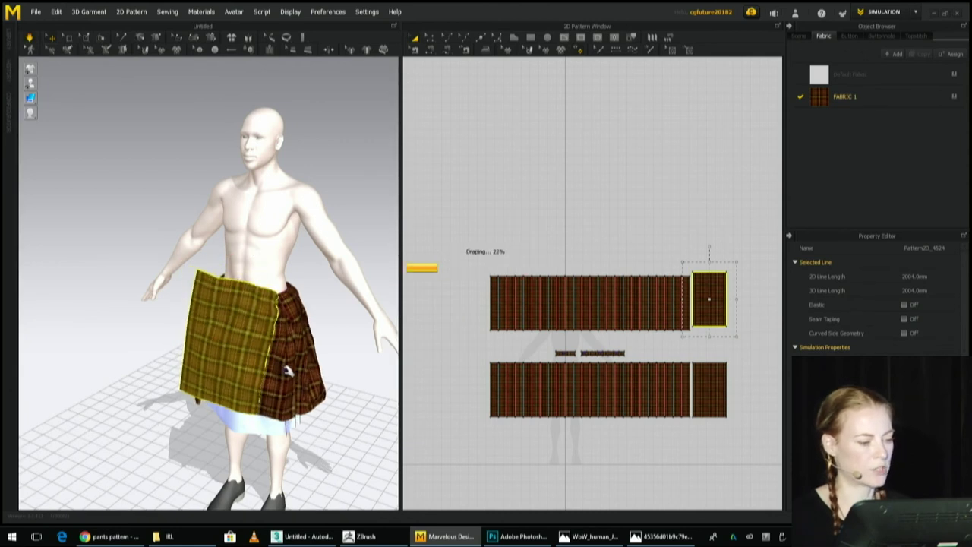
key("2")
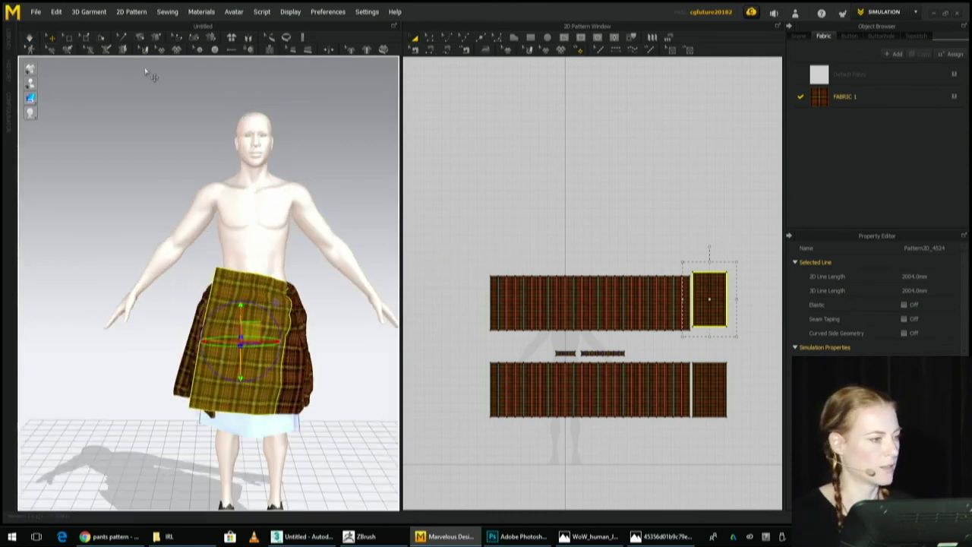
Try tacking the upper corner of the copied plain panel to the avatar's chest with the simulation running.
left_click(157, 40)
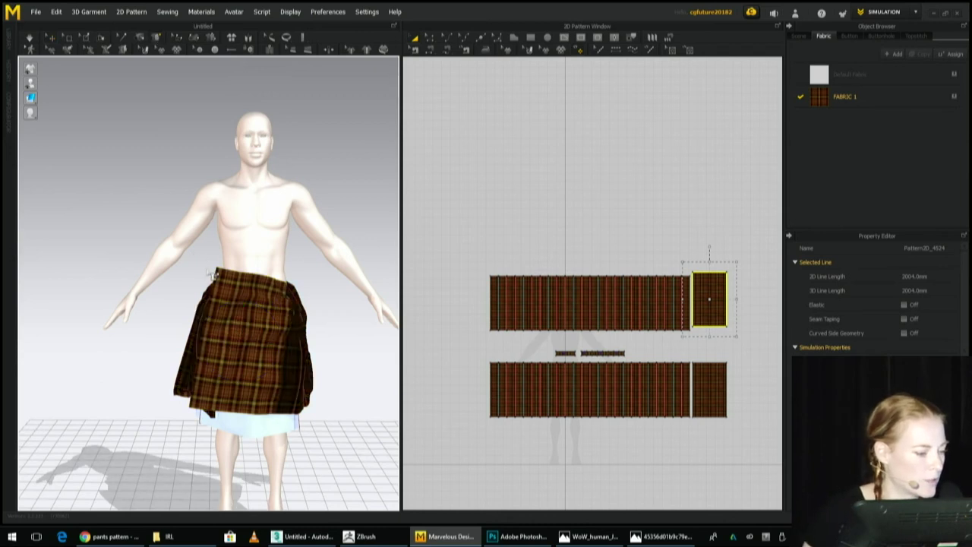
left_click(226, 278)
left_click(235, 215)
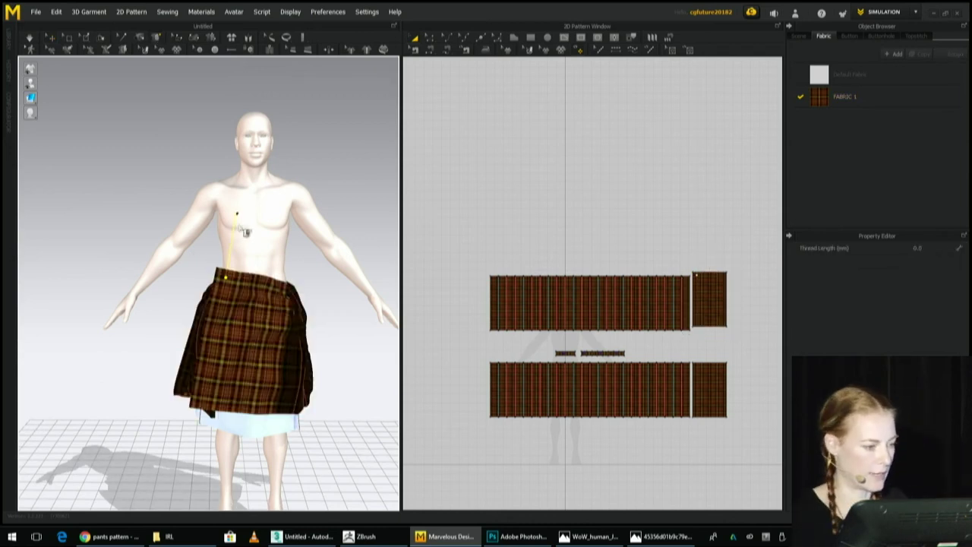
mouse_move(245, 232)
left_mouse_down()
mouse_move(246, 242)
mouse_move(249, 217)
mouse_move(252, 245)
left_mouse_up()
left_click(48, 40)
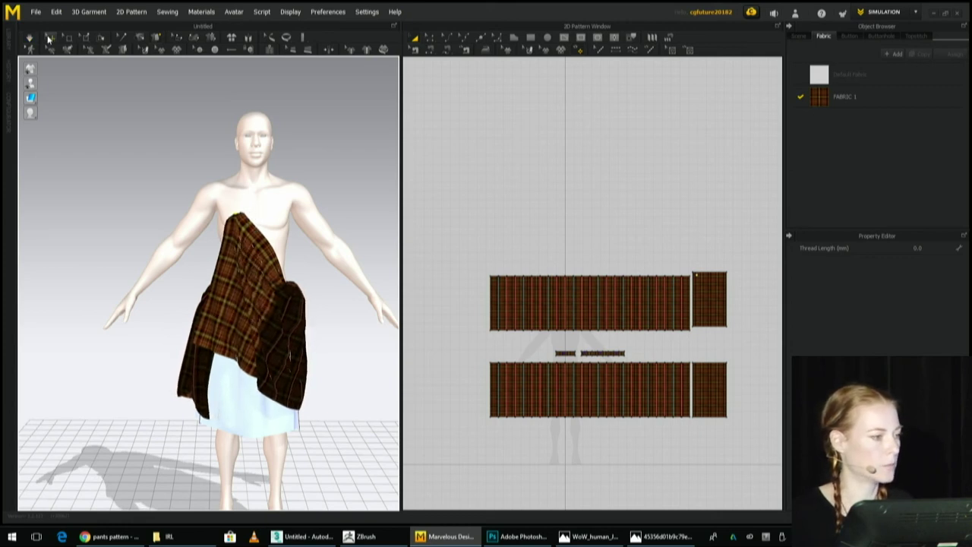
left_click(122, 40)
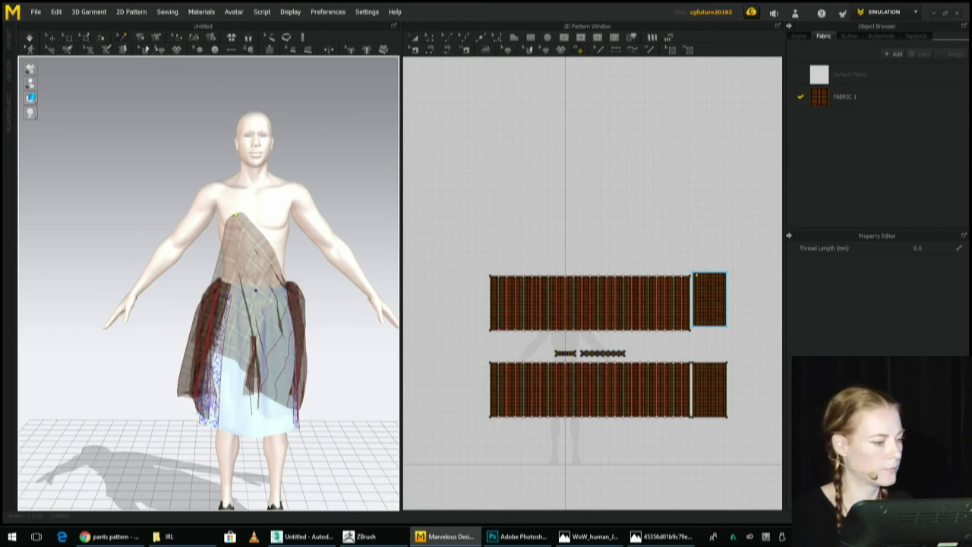
Pull the copied plain panel's upper corner up past the shoulder and tack it to the top of the avatar's shoulder.
left_click(51, 38)
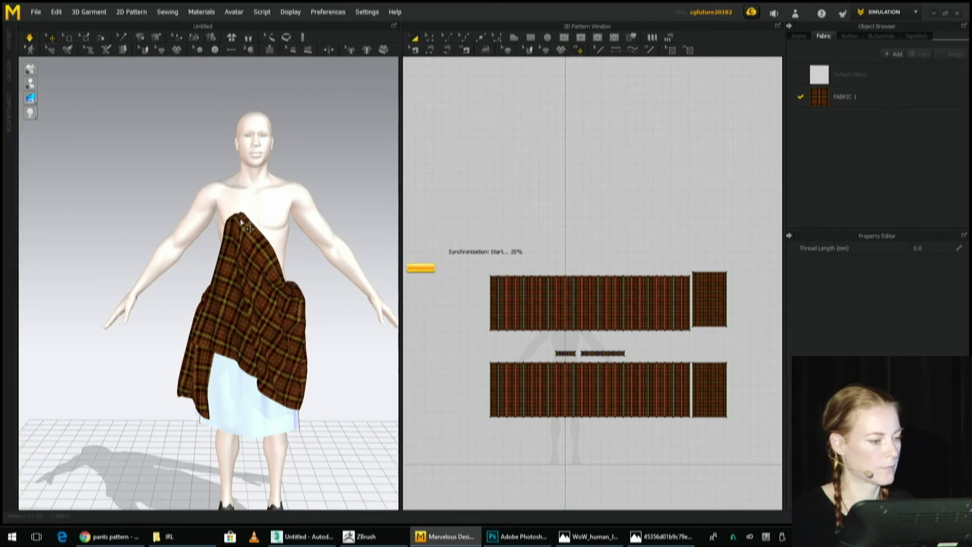
left_click_drag(243, 214, 220, 151)
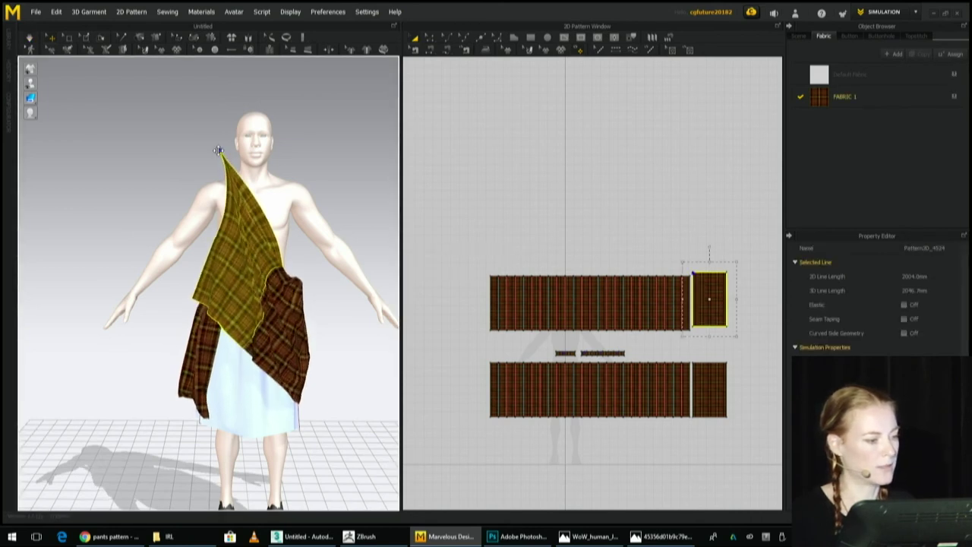
right_click_drag(161, 66, 119, 69)
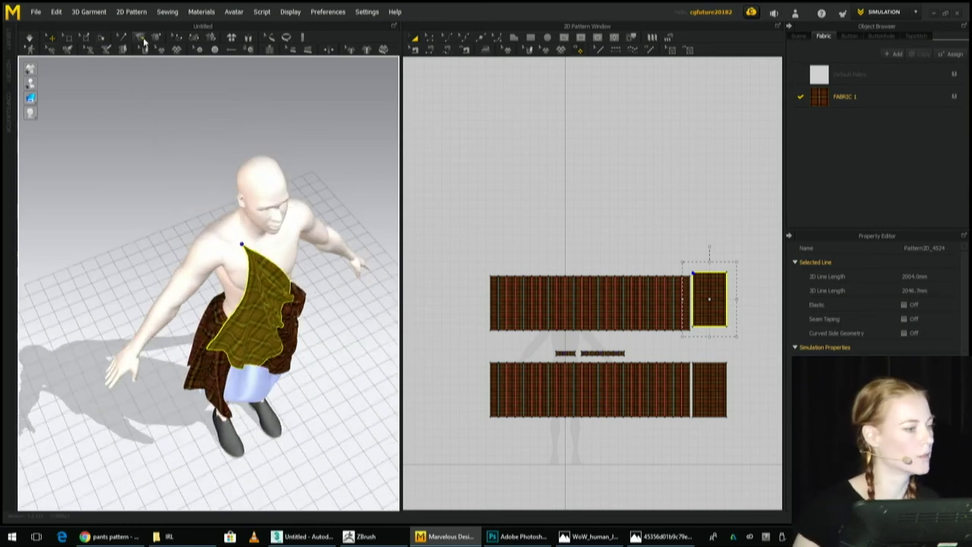
left_click(155, 37)
left_click(248, 255)
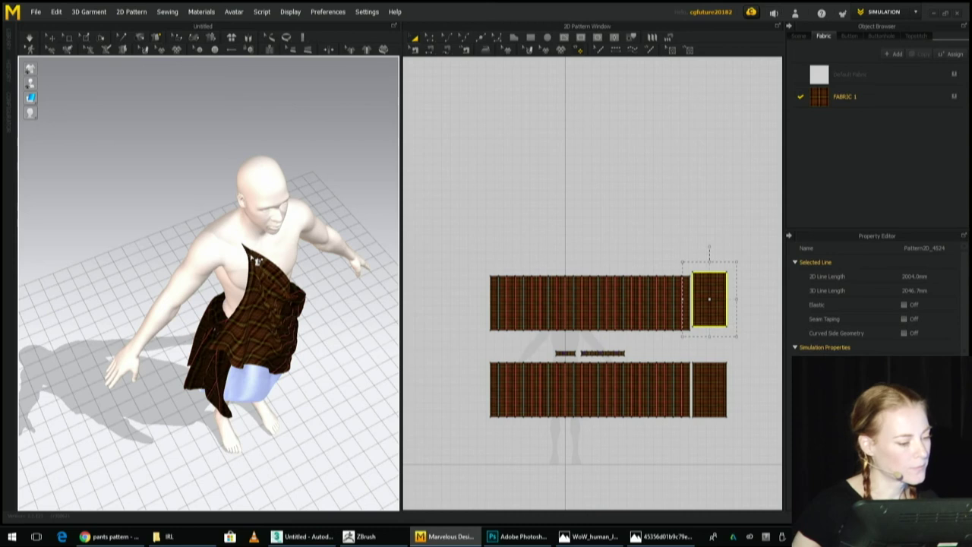
left_click(250, 253)
left_click(225, 231)
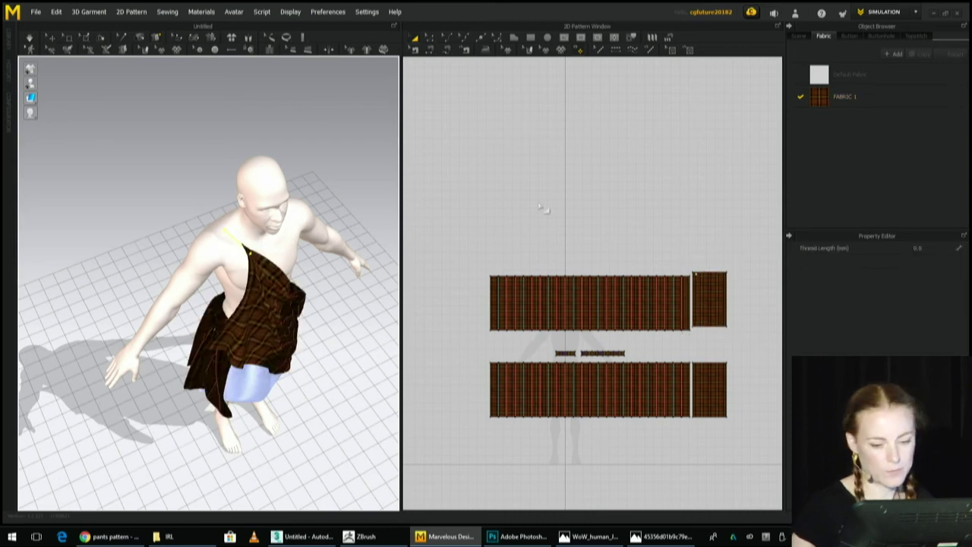
Try widening the copied plain panel by moving its outer edge outward in the 2D pattern, and undo the change.
left_click(429, 38)
left_click(532, 179)
mouse_move(733, 309)
left_mouse_down()
mouse_move(776, 313)
mouse_move(733, 292)
left_mouse_up()
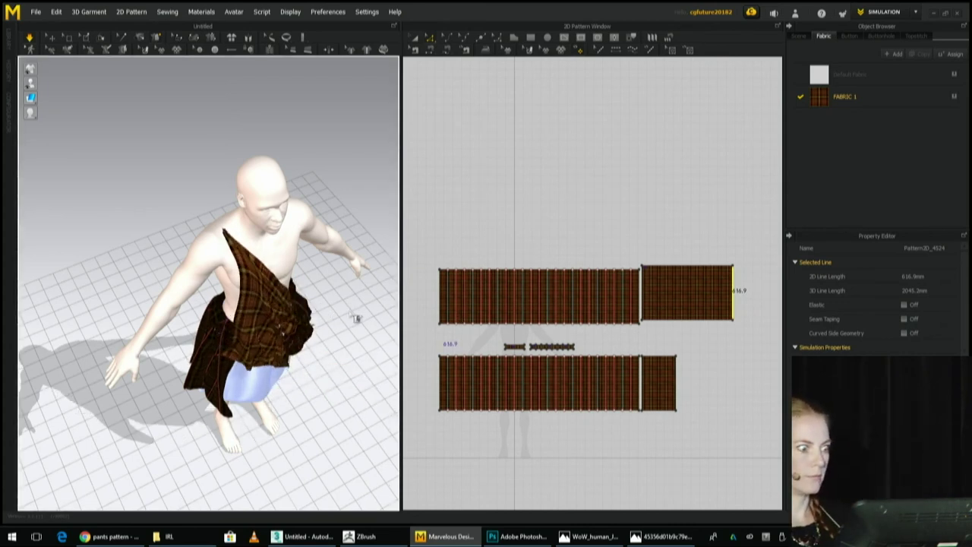
right_click_drag(352, 342, 289, 290)
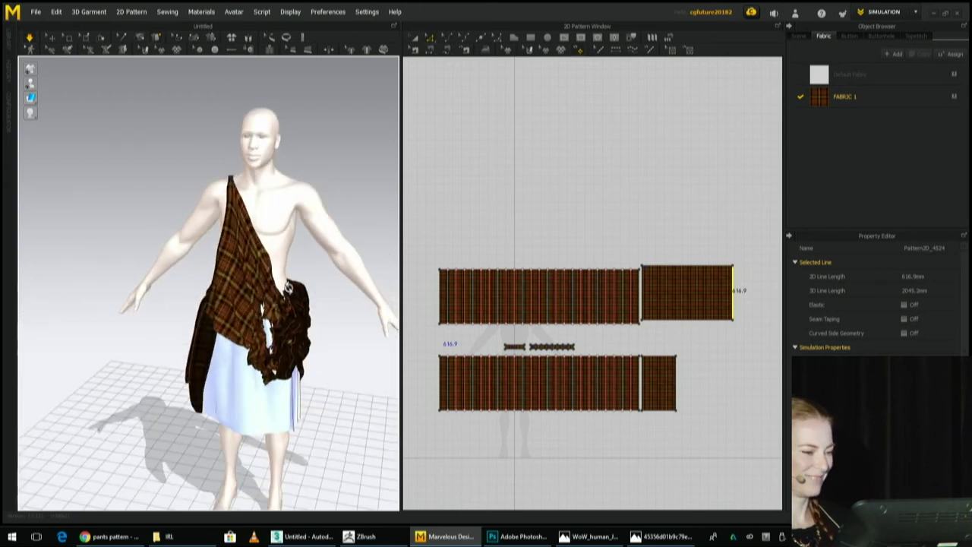
key("space")
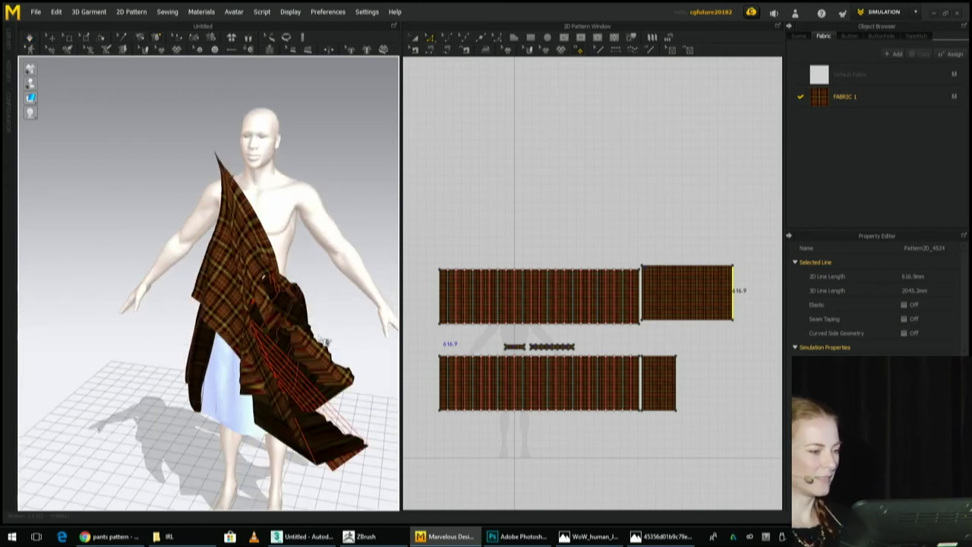
key("ctrl+z")
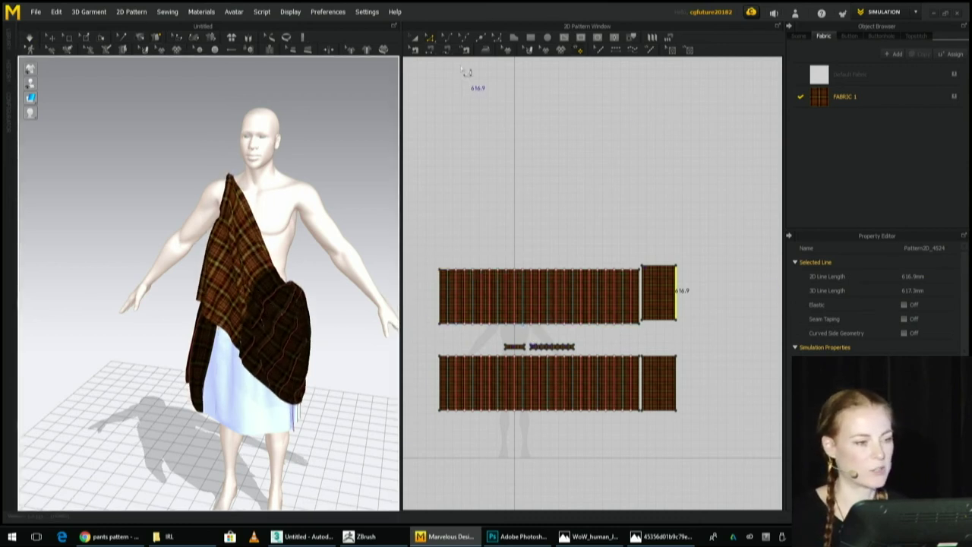
Delete the seam on the copied plain panel's outer side edge and simulate the released cloth.
left_click(415, 50)
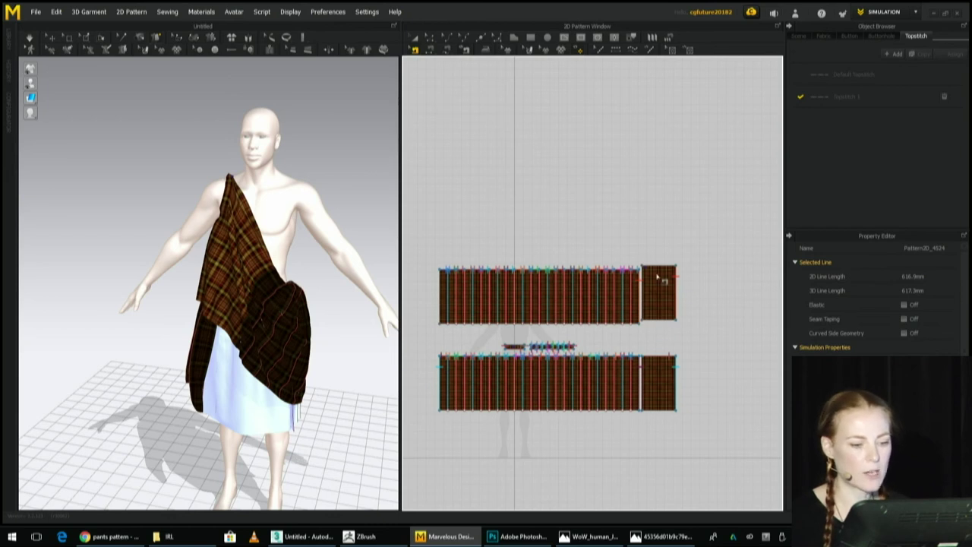
left_click(683, 286)
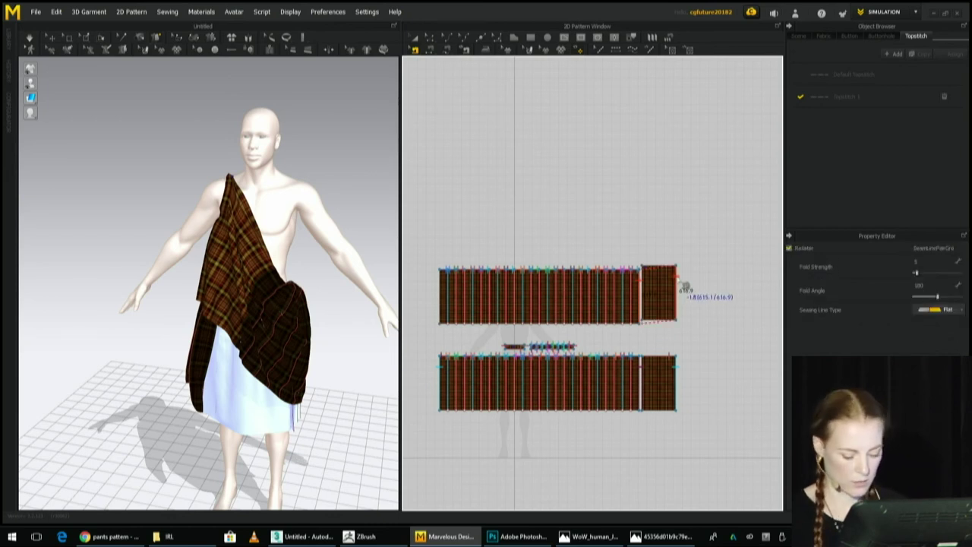
key("Delete")
key("space")
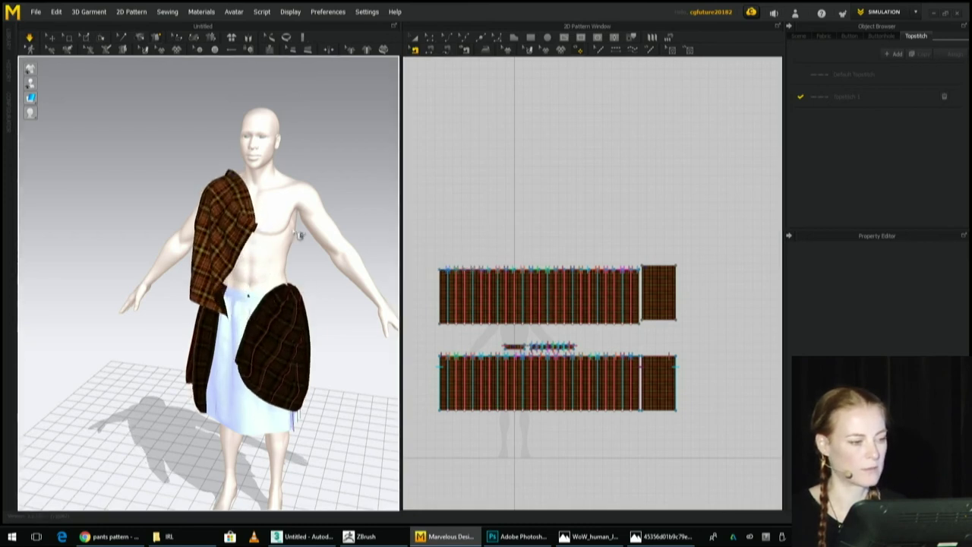
Widen the copied plain panel to about twice its width in the 2D pattern and pull its draped cloth clear of the pleats.
left_click(428, 38)
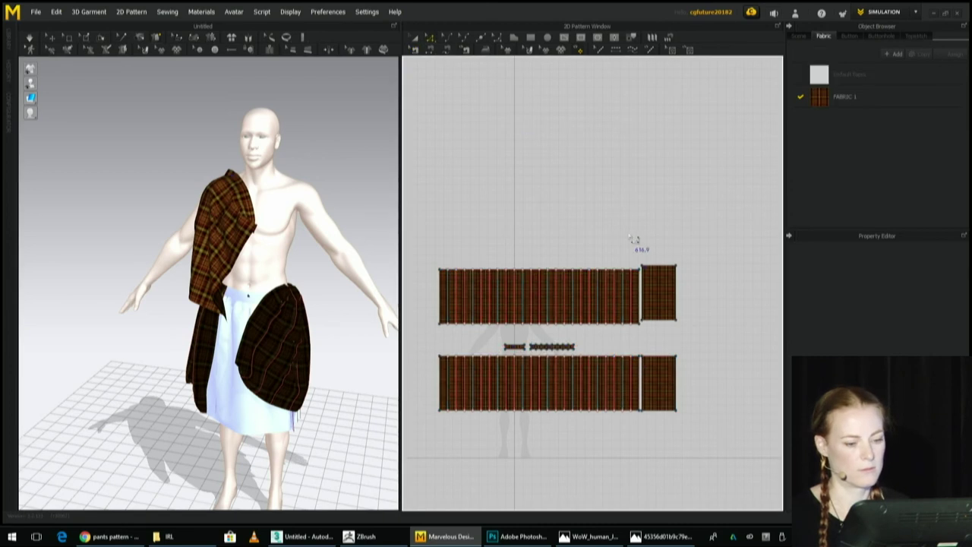
left_click_drag(684, 302, 710, 302)
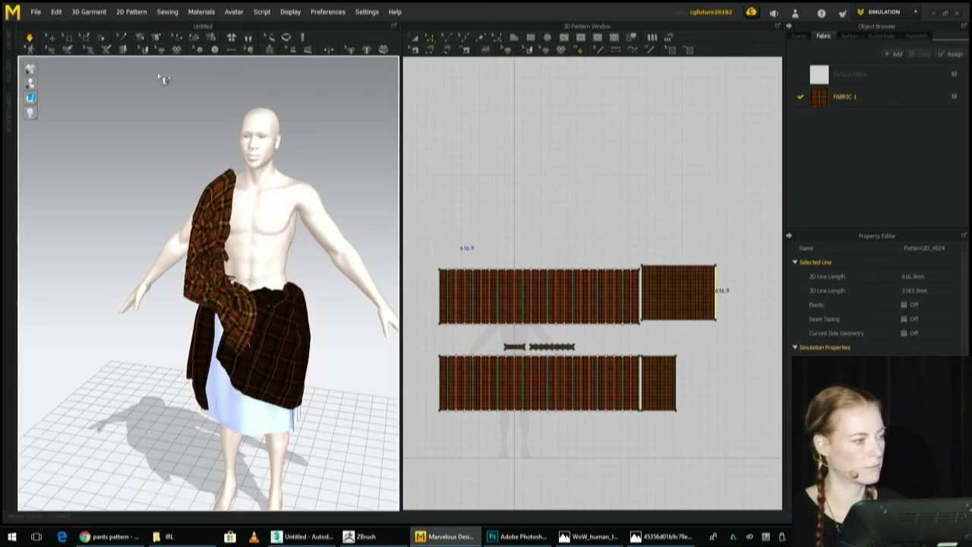
left_click_drag(229, 302, 256, 318)
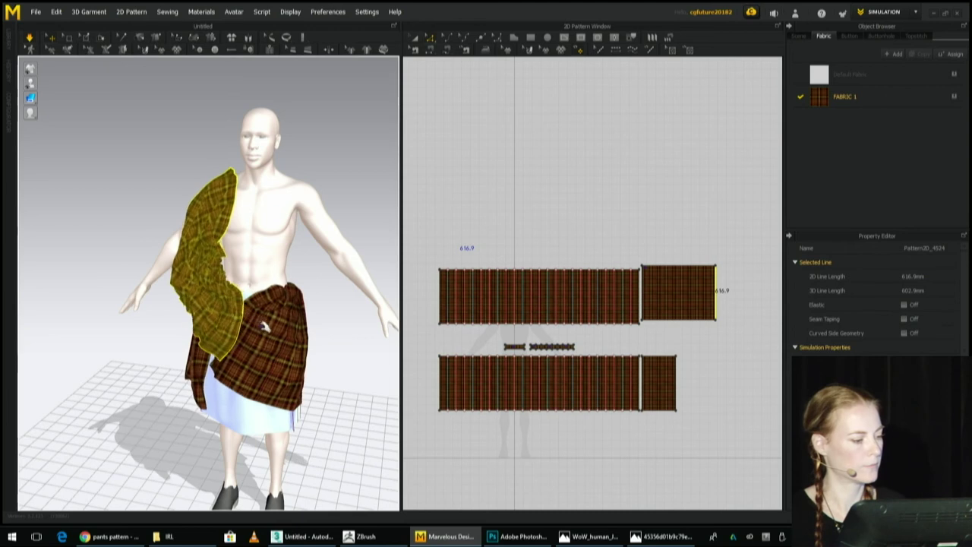
left_click(267, 331)
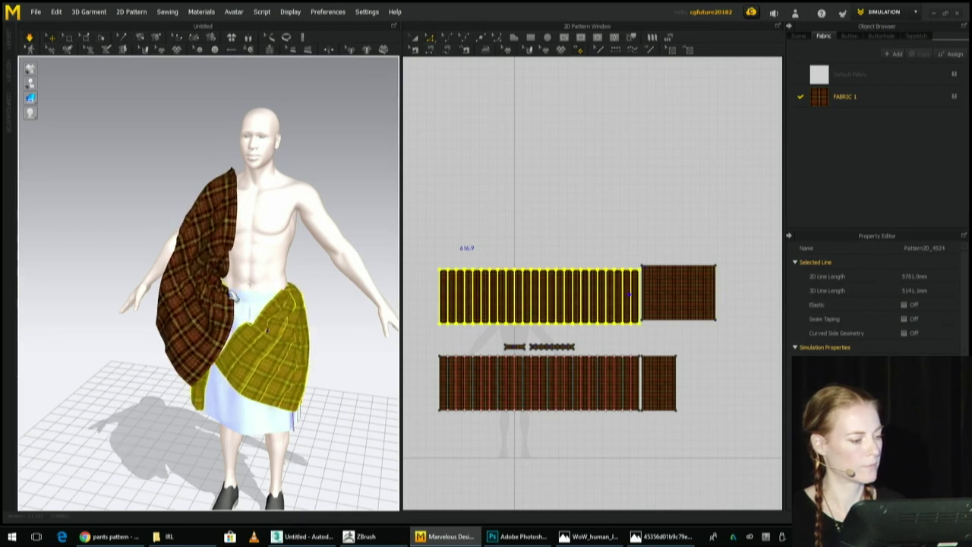
left_click(233, 294)
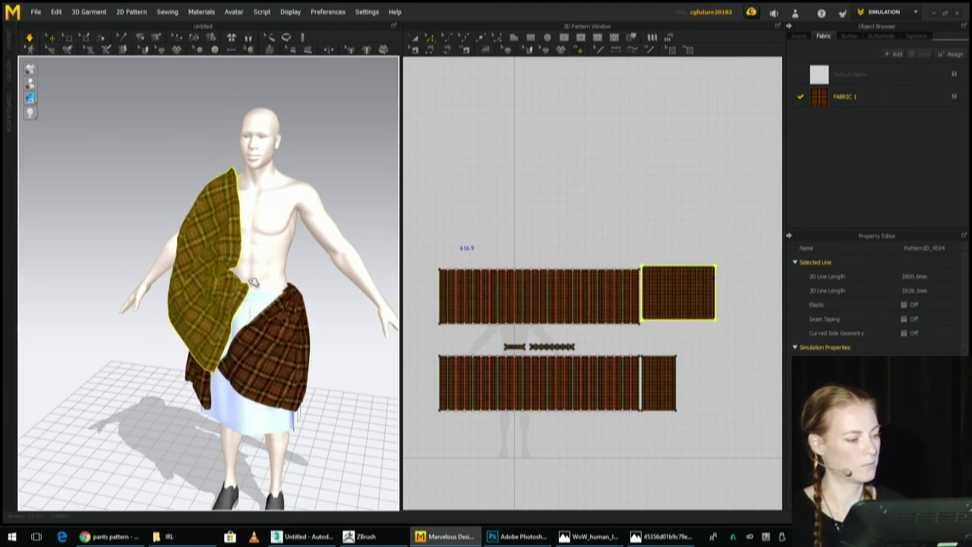
Sew the widened plain panel's outer side edge to the adjoining side edge of the upper pleated panel.
left_click(428, 48)
left_click(714, 280)
left_click(642, 289)
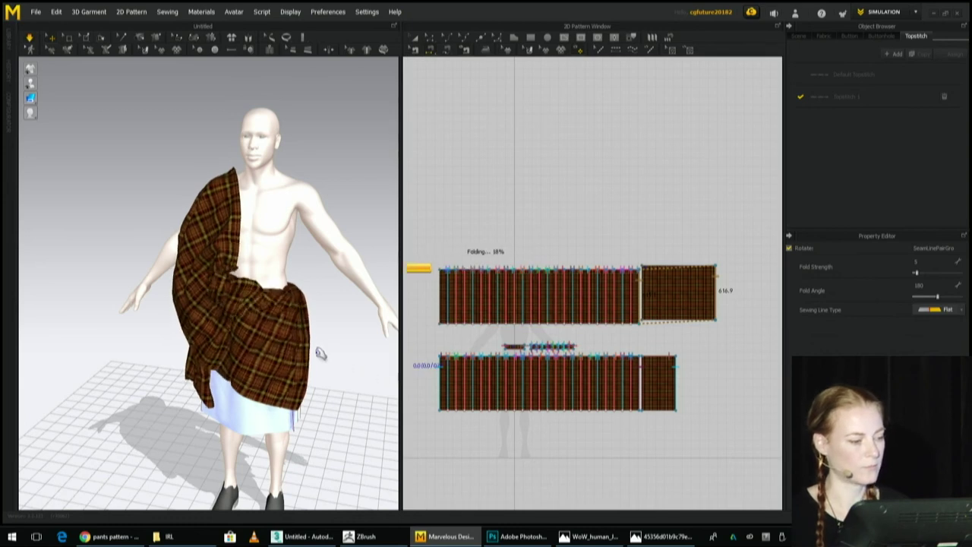
Pull the pleated layer and the shoulder panel during simulation so the cloth hangs smoothly from shoulder to hip.
left_click(242, 375)
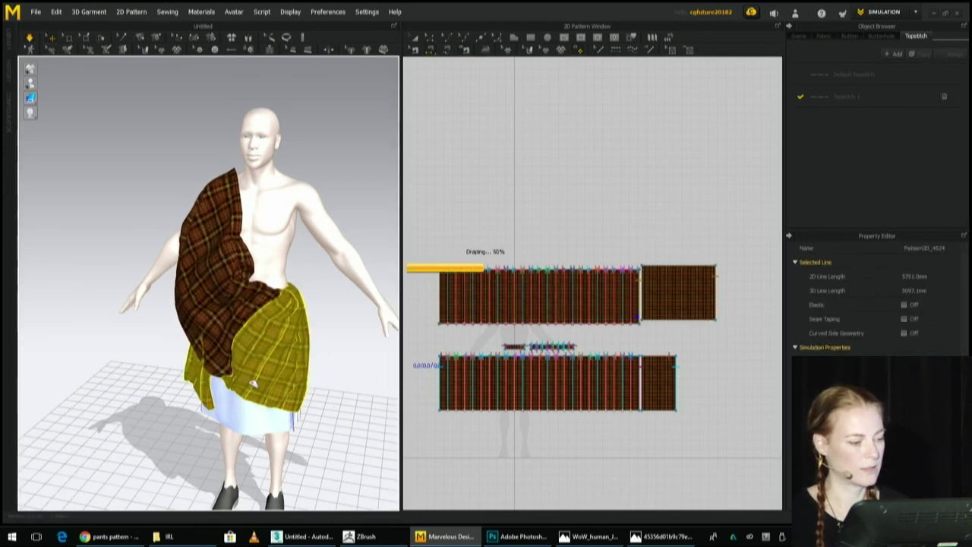
right_click_drag(279, 375, 342, 310)
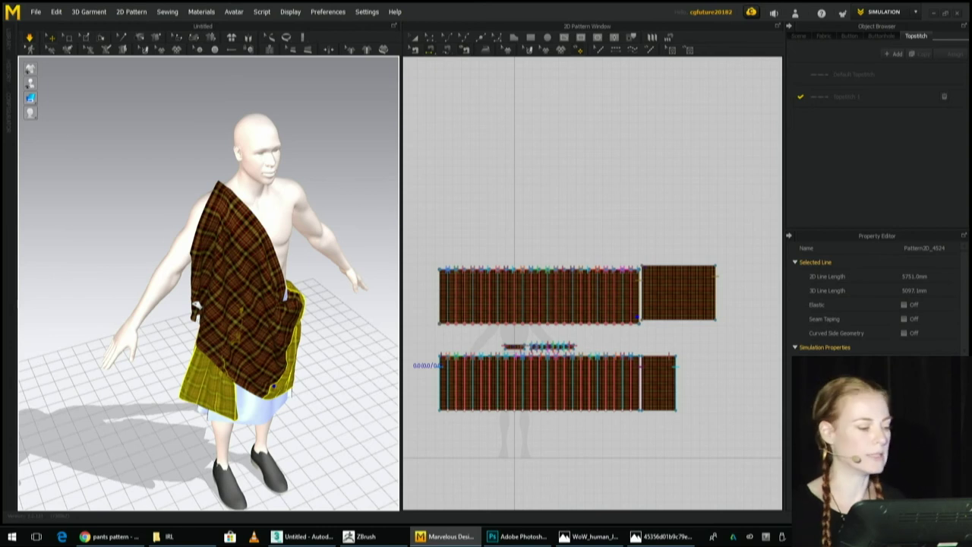
right_click_drag(247, 294, 234, 332)
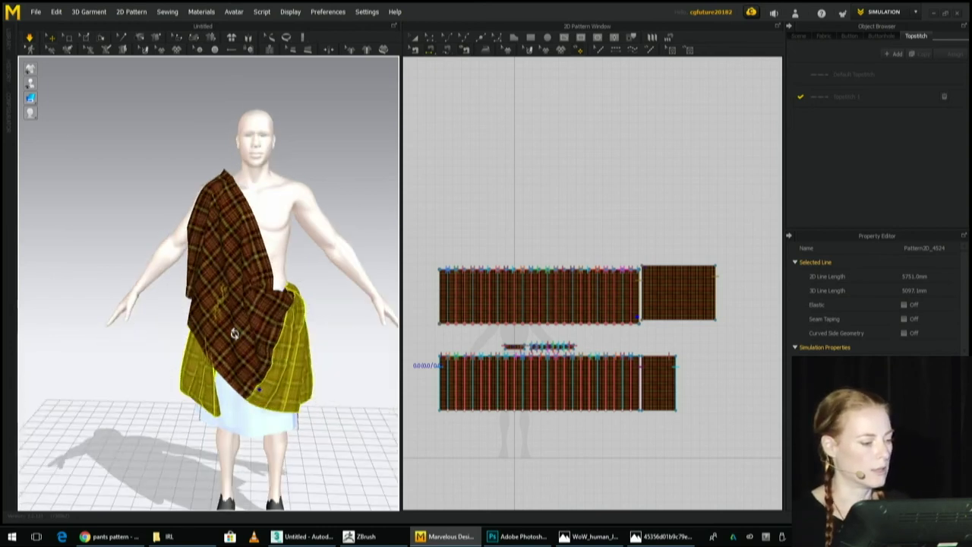
left_click(235, 336)
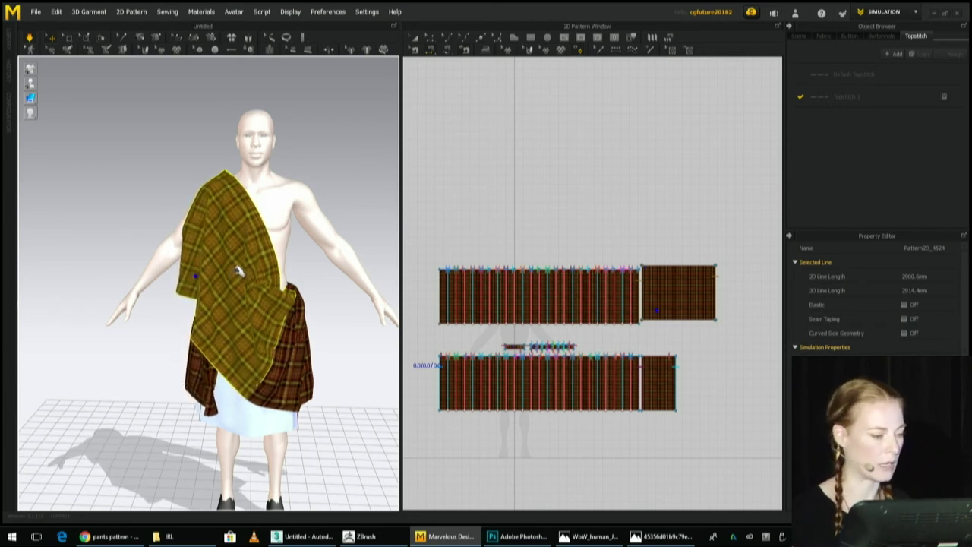
right_click_drag(238, 271, 289, 336)
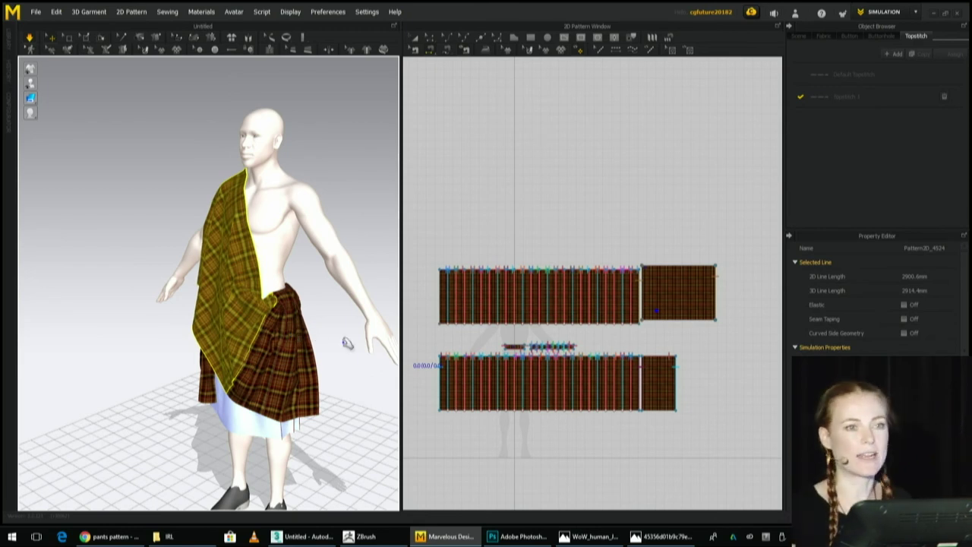
Gather the loose side of the shoulder panel across the front of the waist and stop the simulation.
right_click_drag(347, 344, 283, 314)
left_click_drag(280, 297, 306, 299)
left_click_drag(235, 321, 289, 316)
left_click_drag(213, 287, 263, 297)
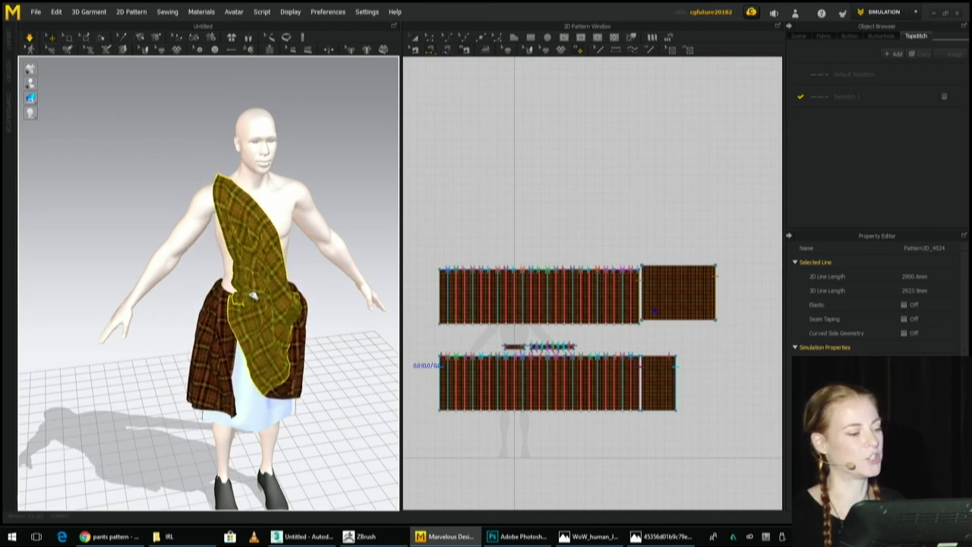
key("space")
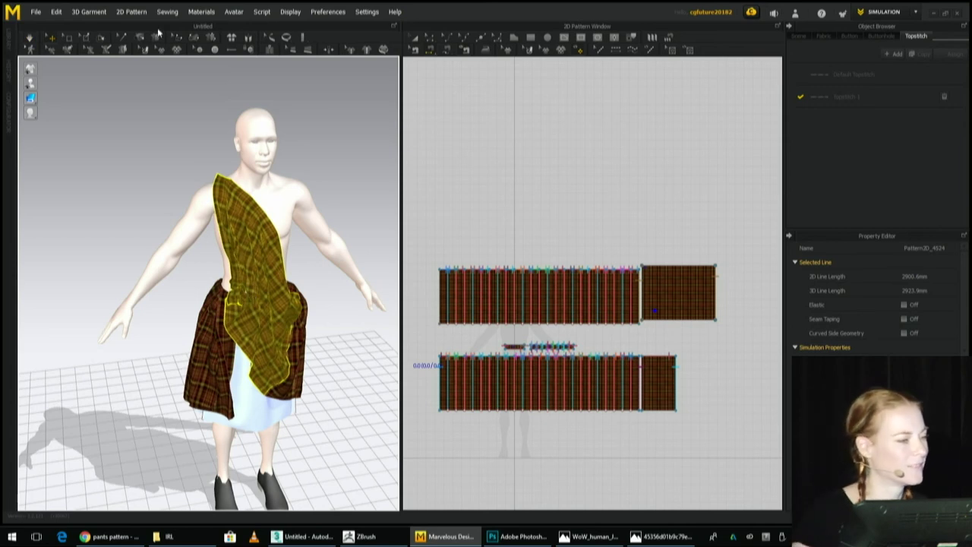
Tack the gathered part of the shoulder panel to the avatar at the front side of the waist.
left_click(180, 101)
right_click_drag(180, 247, 261, 297)
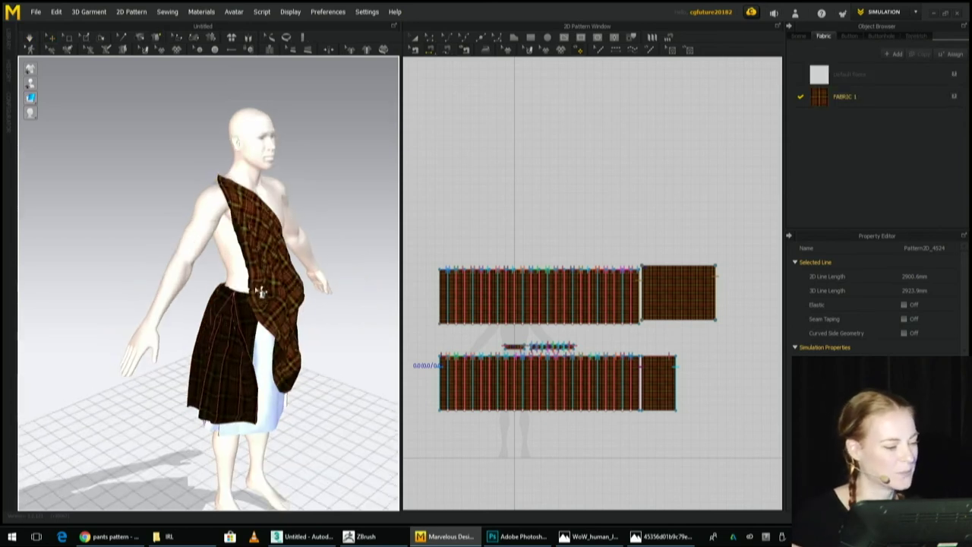
key("alt+4")
left_click(249, 292)
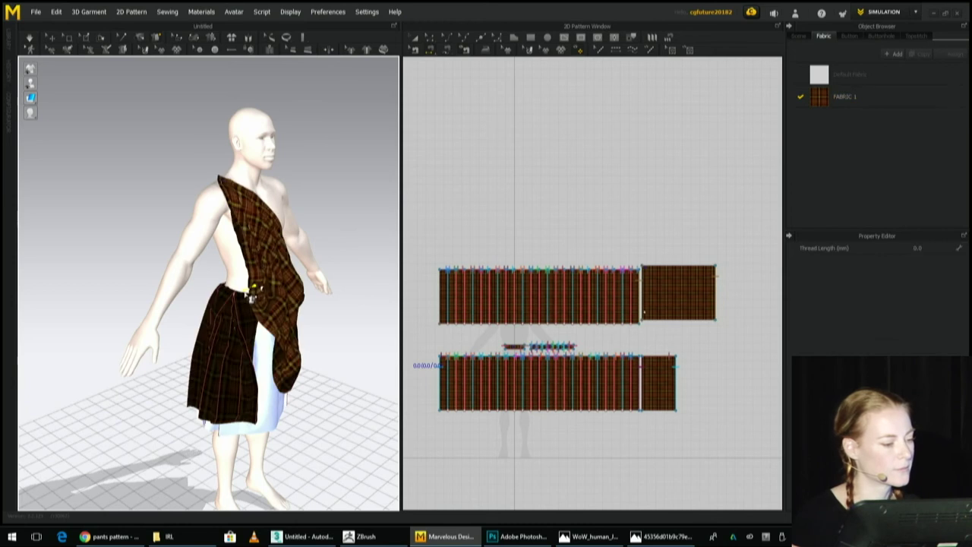
Simulate the garment and pull the shoulder panel's gathered cloth further across the front of the waist.
left_click(29, 37)
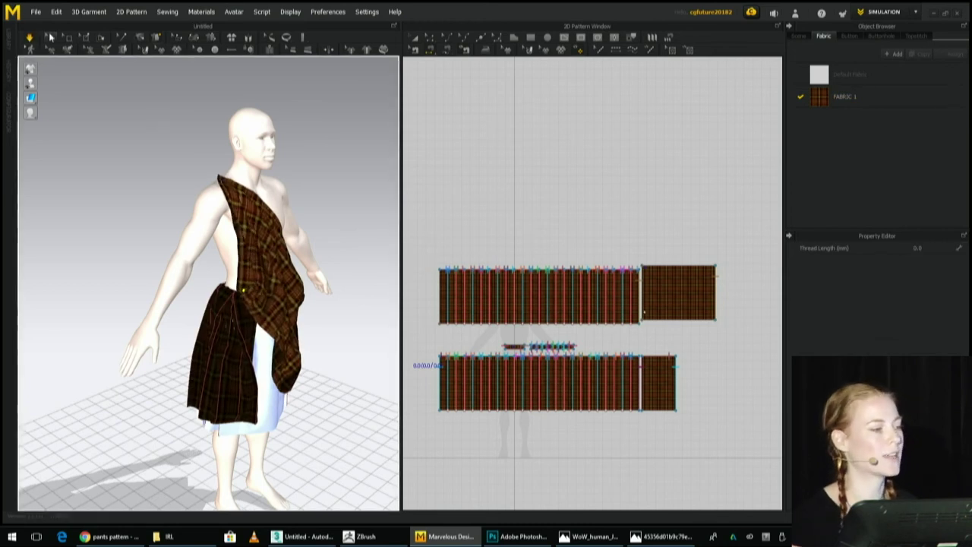
left_click(50, 37)
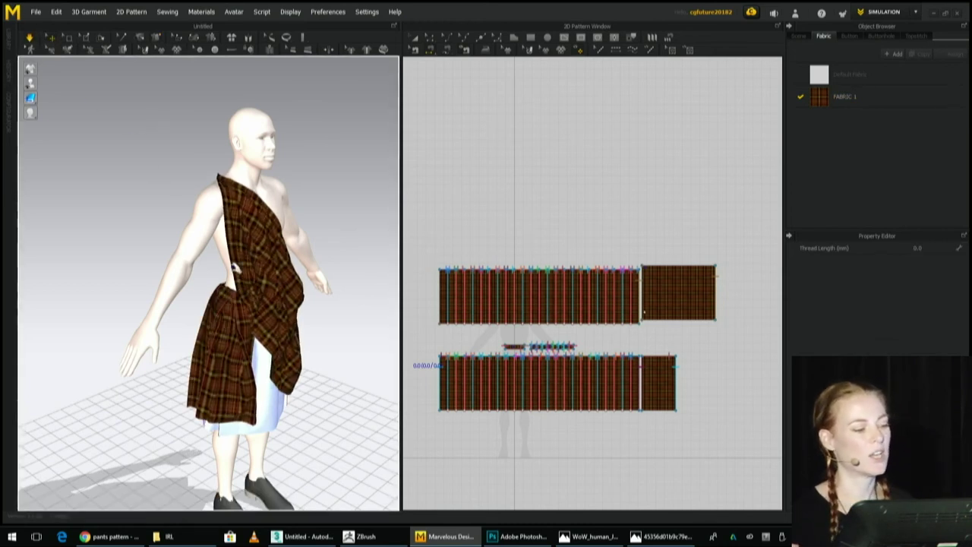
right_click_drag(352, 332, 302, 345)
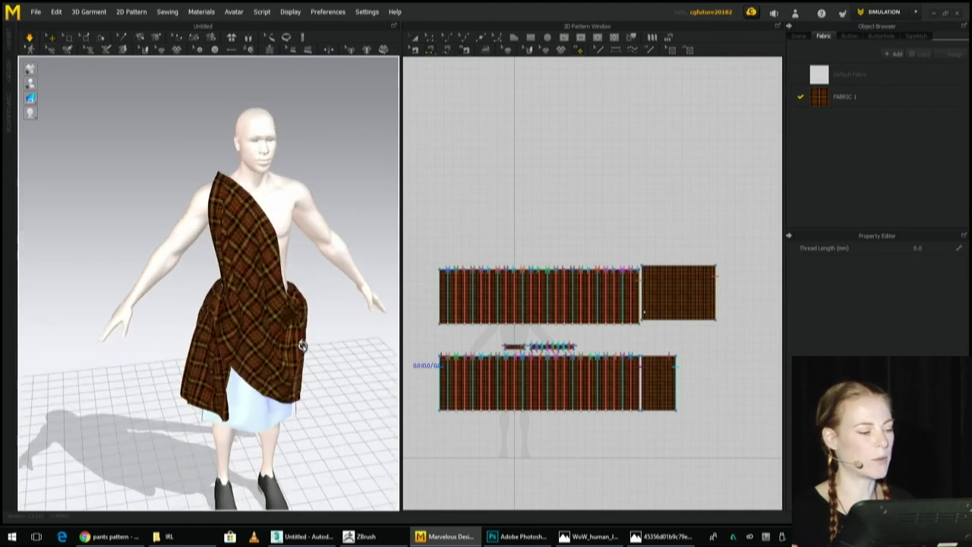
left_click(261, 295)
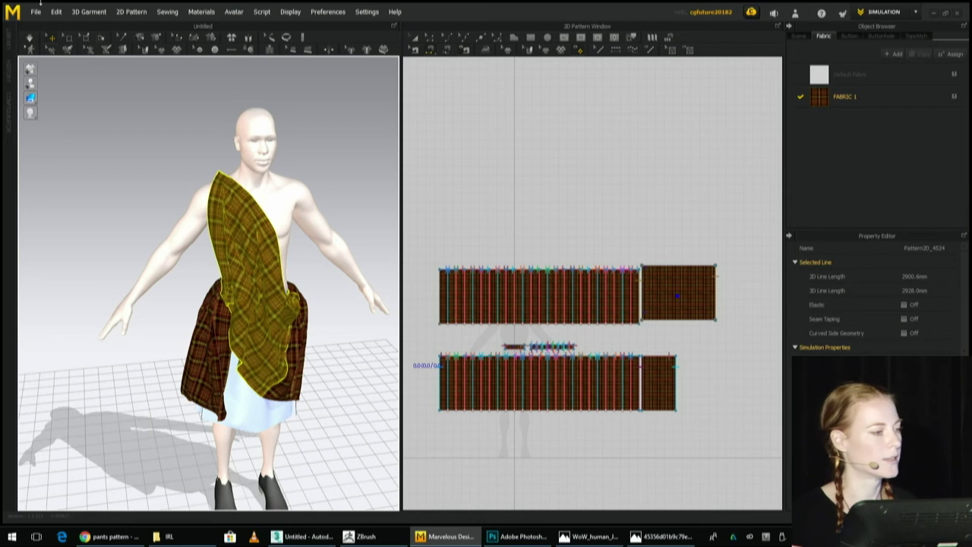
Tack the shoulder panel to the avatar at the middle of the front waist and restart the simulation.
left_click(206, 230)
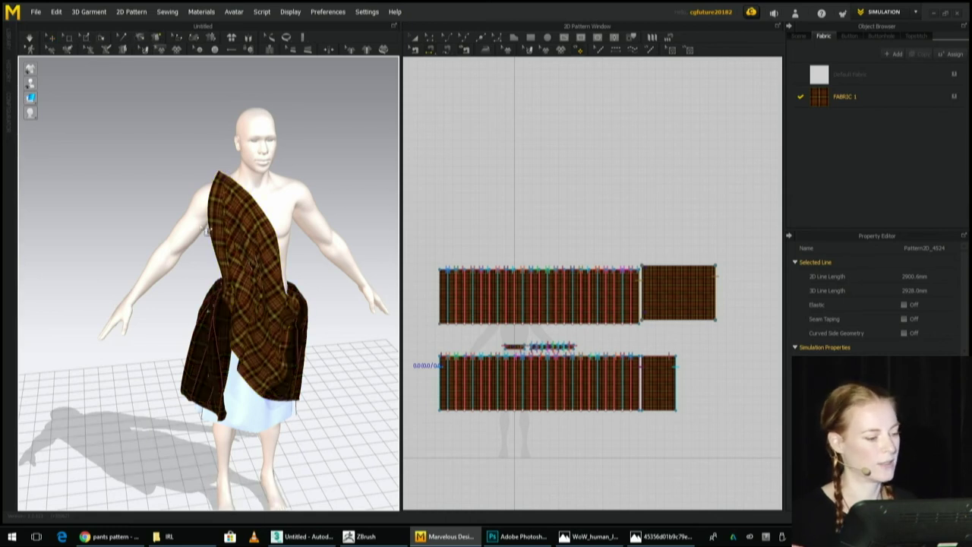
key("alt+4")
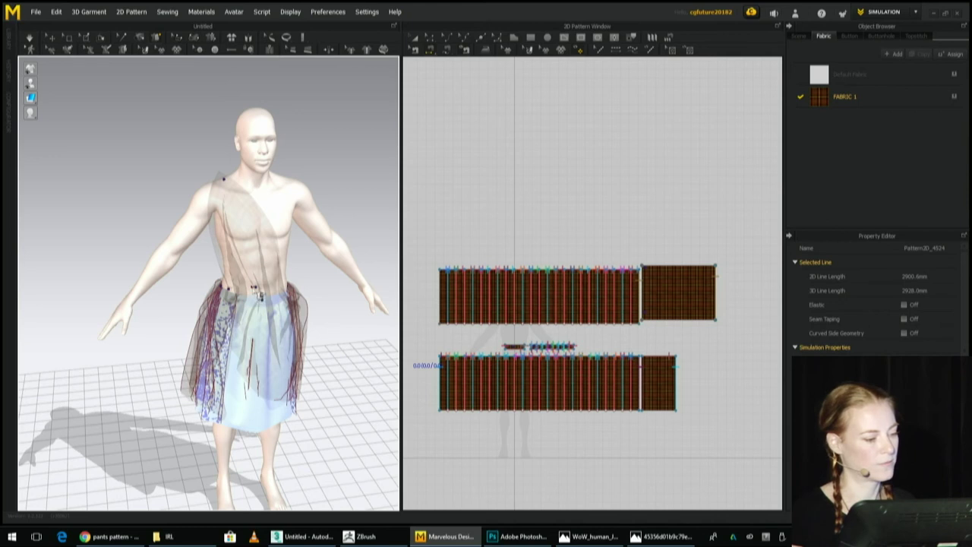
left_click(258, 295)
key("space")
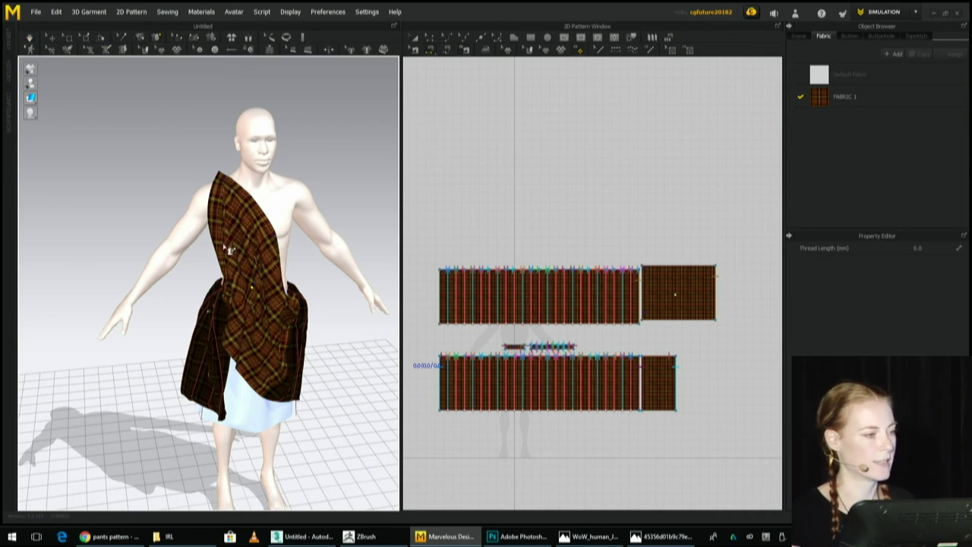
Pull the sash's inner edge back to narrow it over the chest and tack it to the avatar's lower chest.
left_click(50, 40)
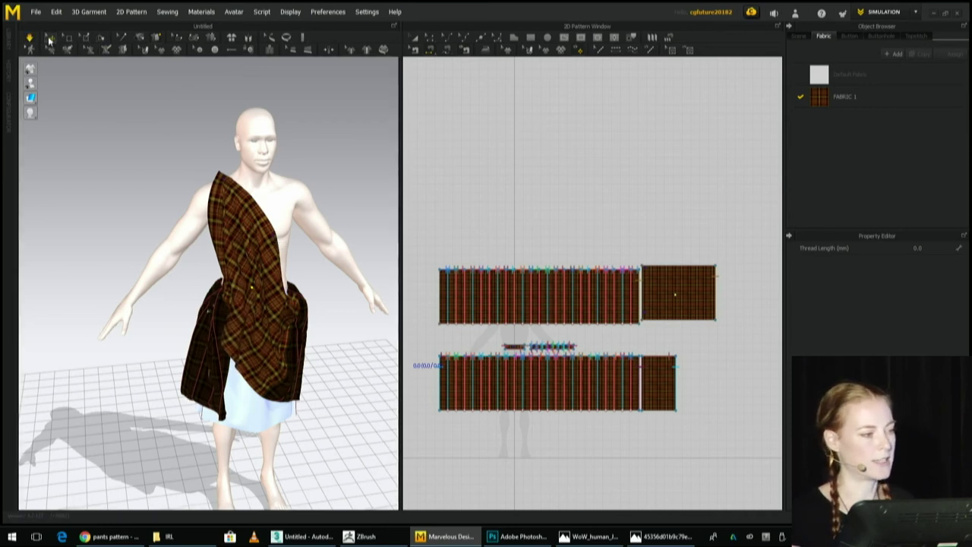
left_click(271, 237)
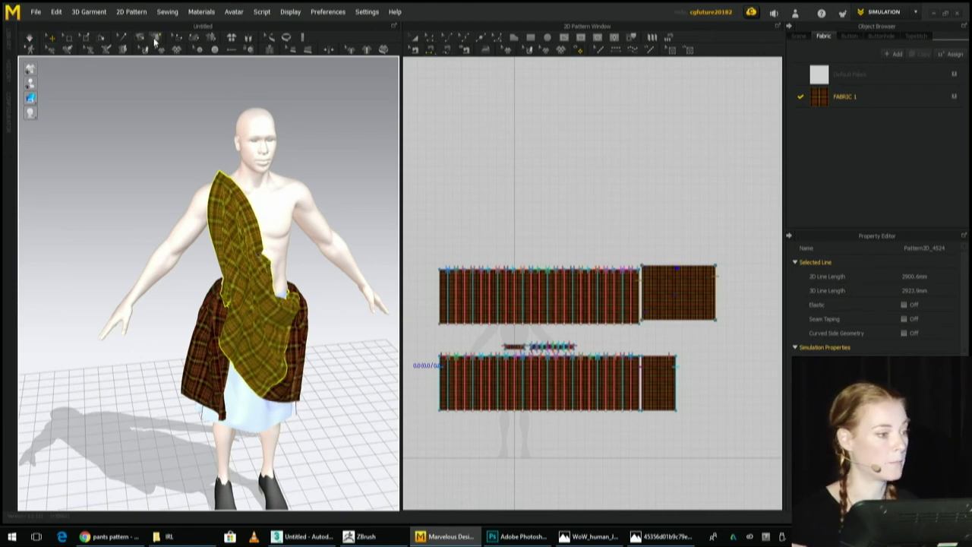
right_click_drag(296, 265, 272, 267)
key("b")
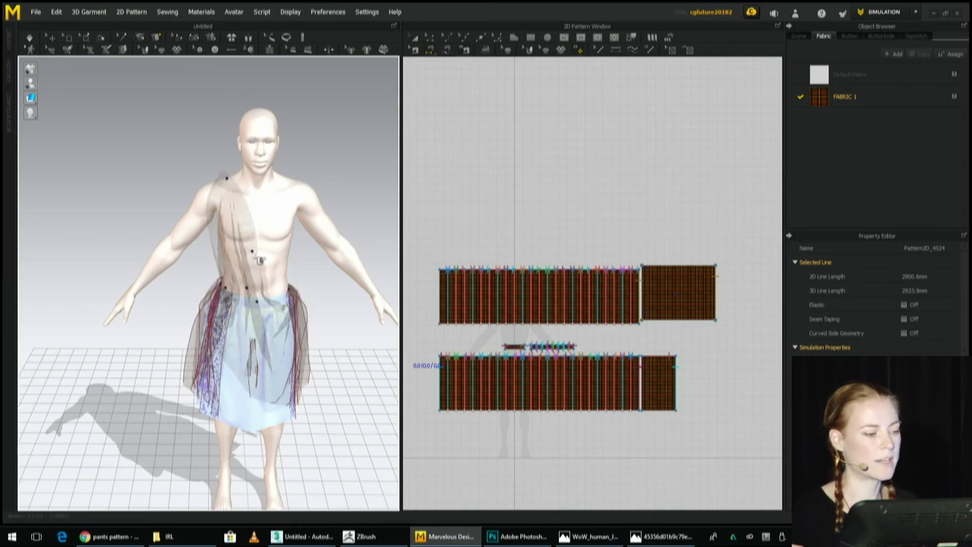
left_click(264, 259)
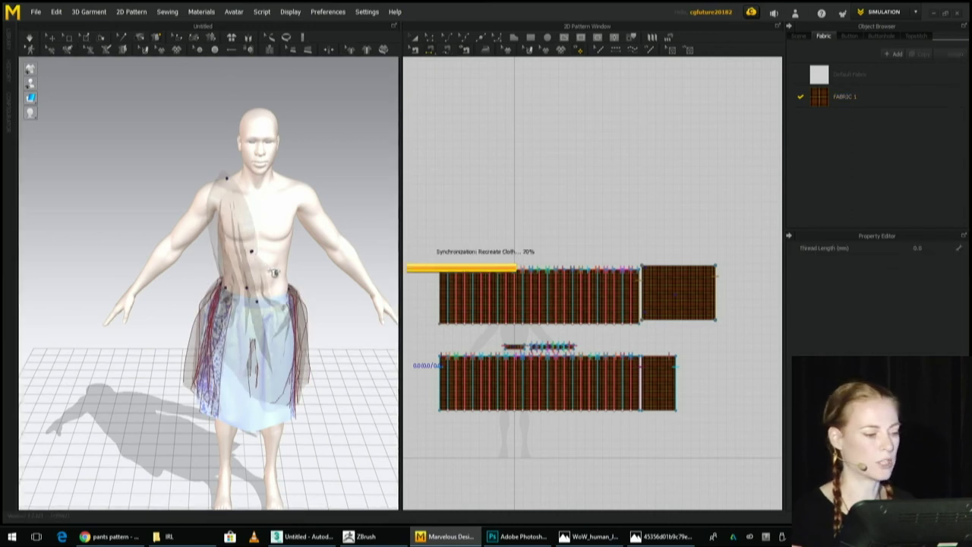
key("space")
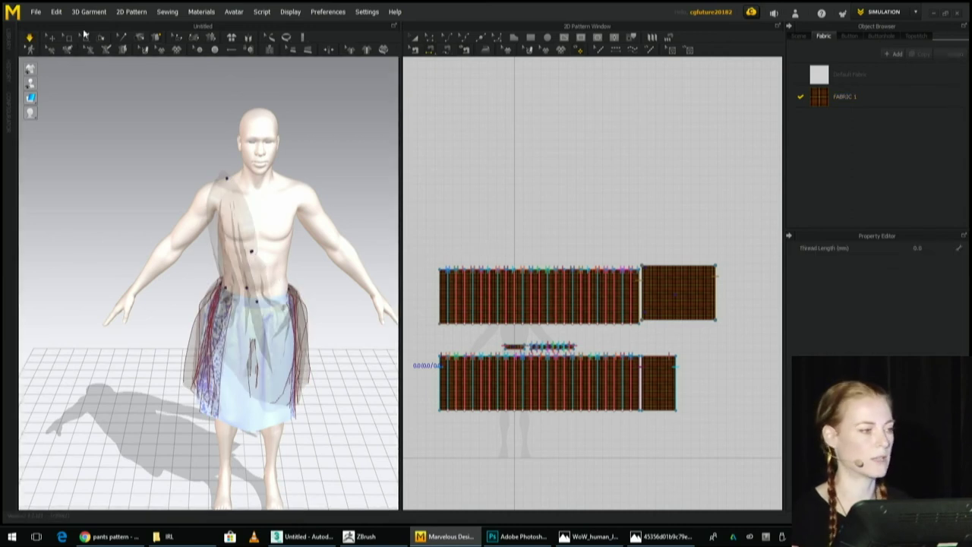
Adjust the sash's folds during simulation and tack its outer edge to the avatar's side below the armpit.
left_click(51, 38)
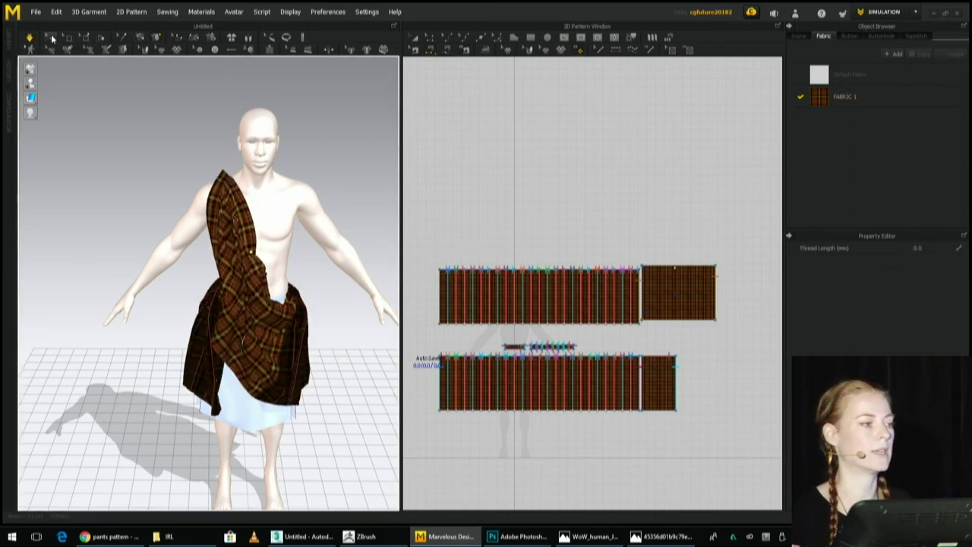
left_click(267, 287)
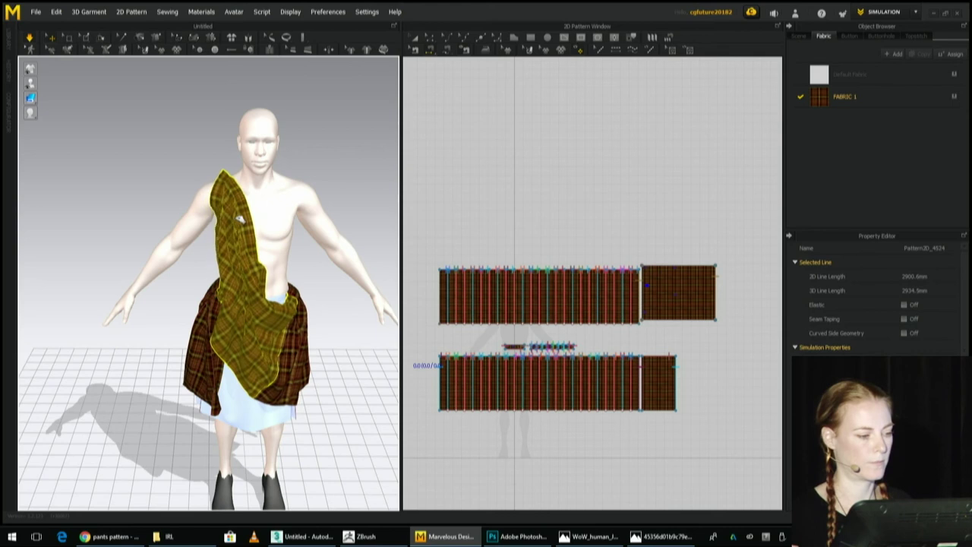
right_click_drag(330, 299, 388, 304)
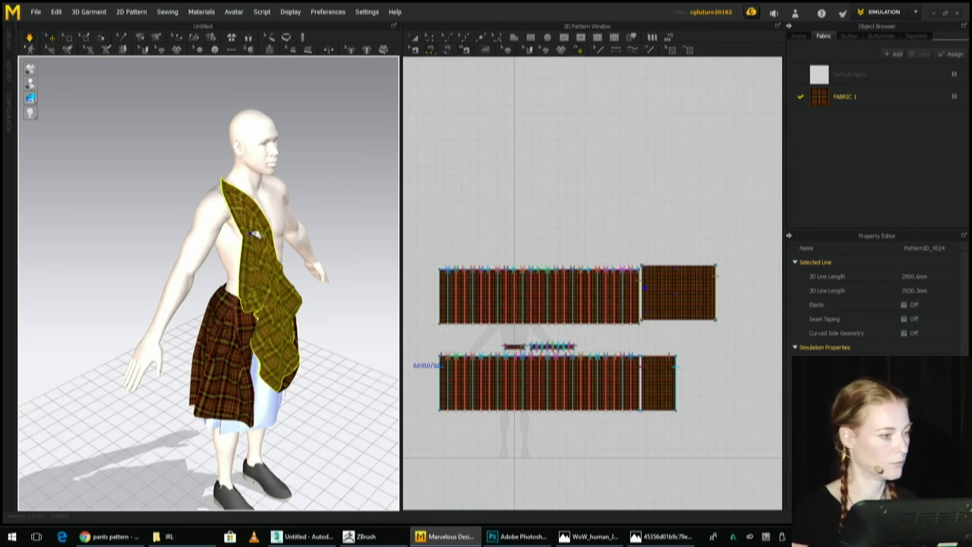
left_click(153, 40)
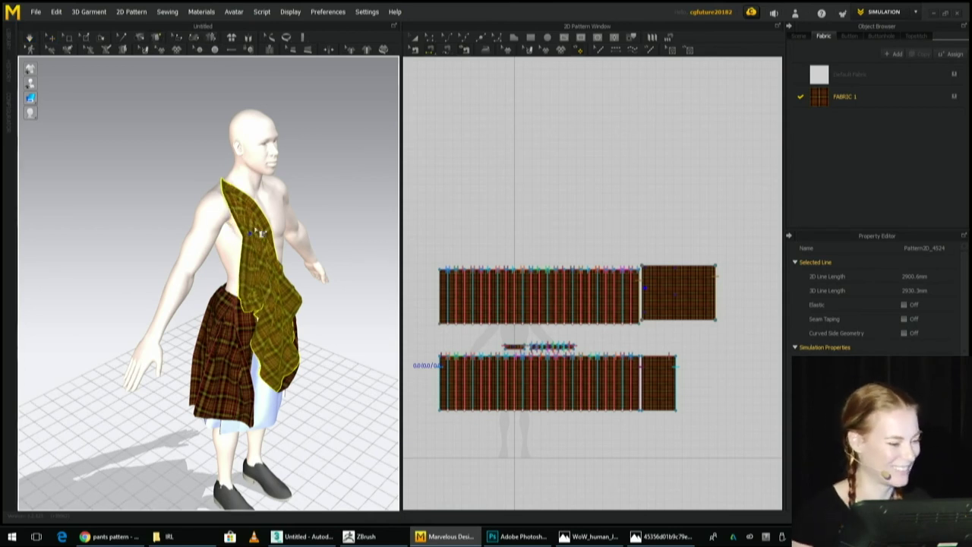
left_click(250, 239)
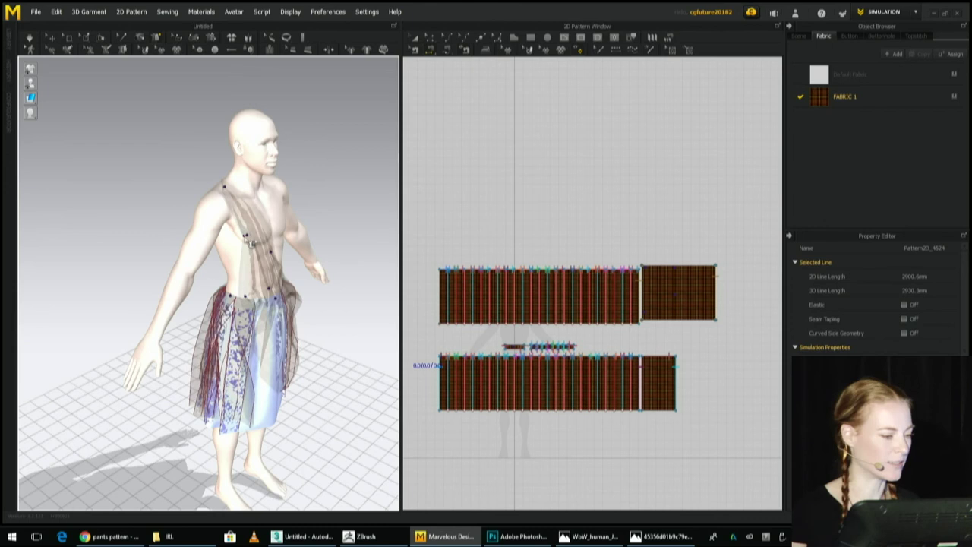
left_click(244, 238)
key("space")
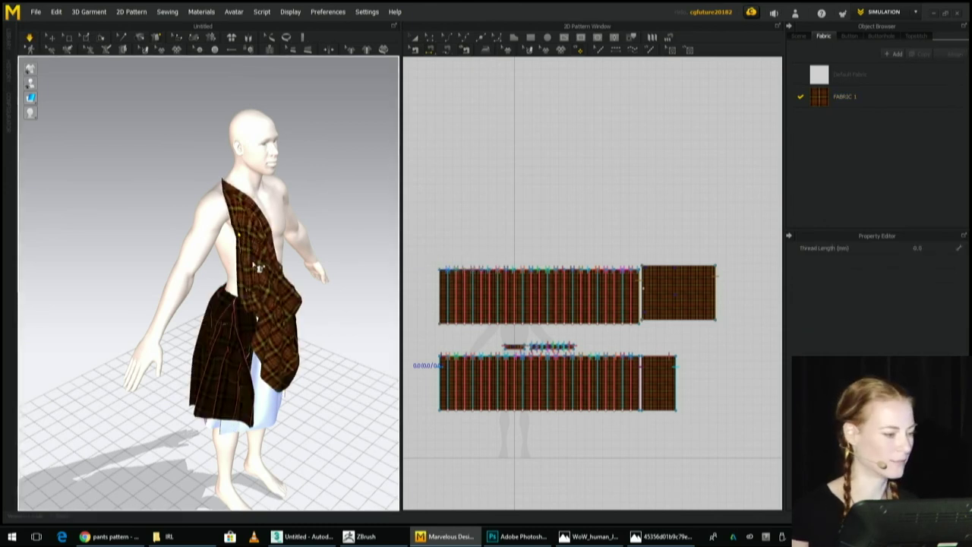
Settle the pleated layer and tacked sash with another simulation and check the drape from back, front and side.
right_click_drag(333, 385, 331, 365)
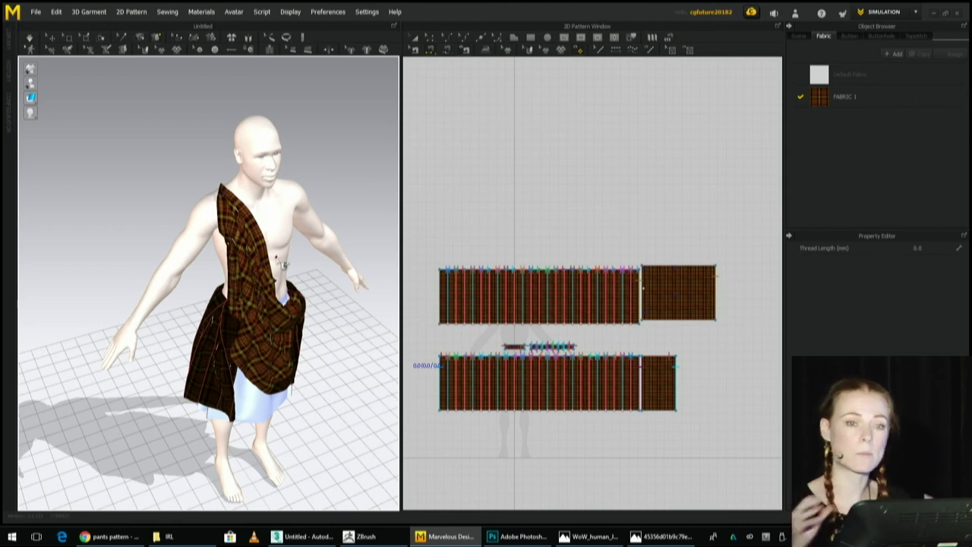
right_click_drag(319, 306, 468, 273)
right_click_drag(270, 323, 205, 143)
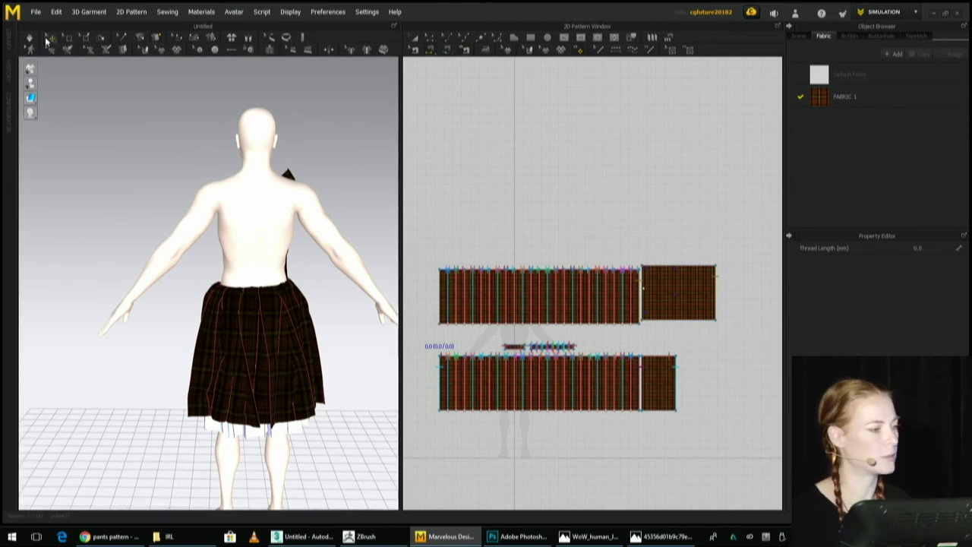
left_click(268, 370)
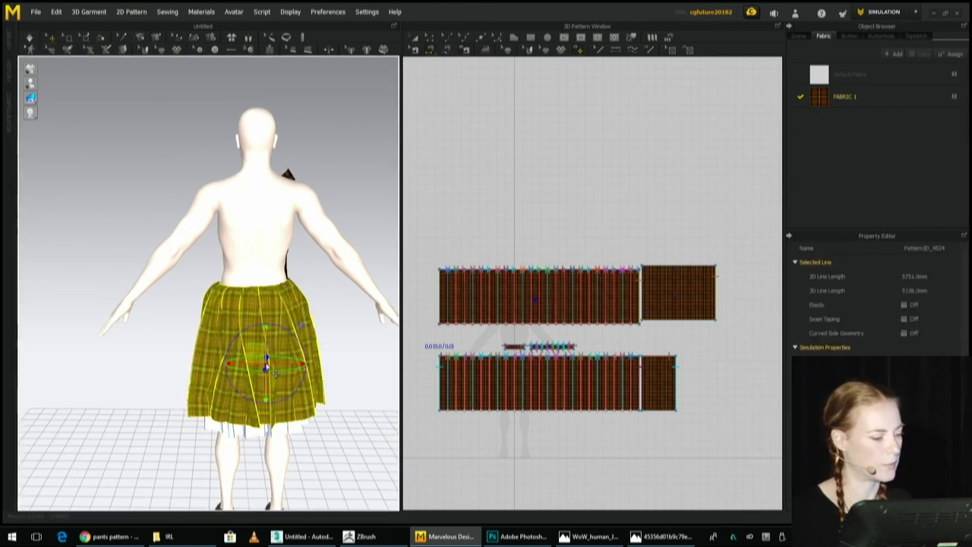
left_click(356, 455)
right_click_drag(328, 443, 512, 428)
key("space")
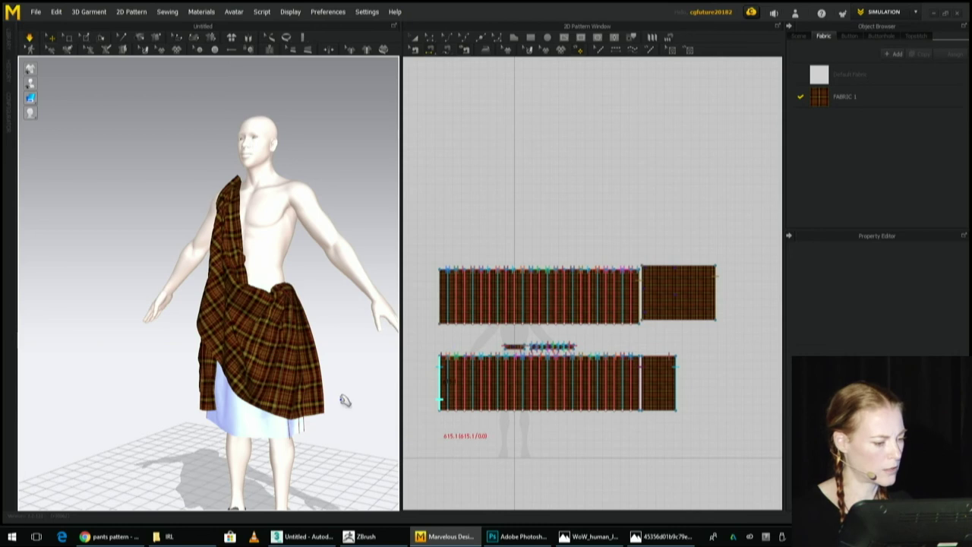
right_click_drag(344, 397, 184, 397)
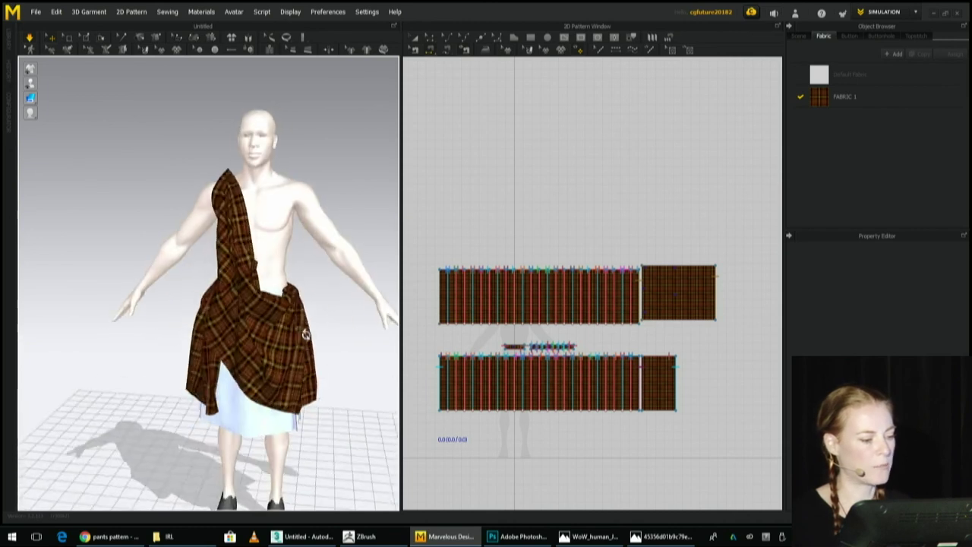
mouse_move(304, 329)
right_mouse_down()
mouse_move(358, 314)
mouse_move(308, 332)
right_mouse_up()
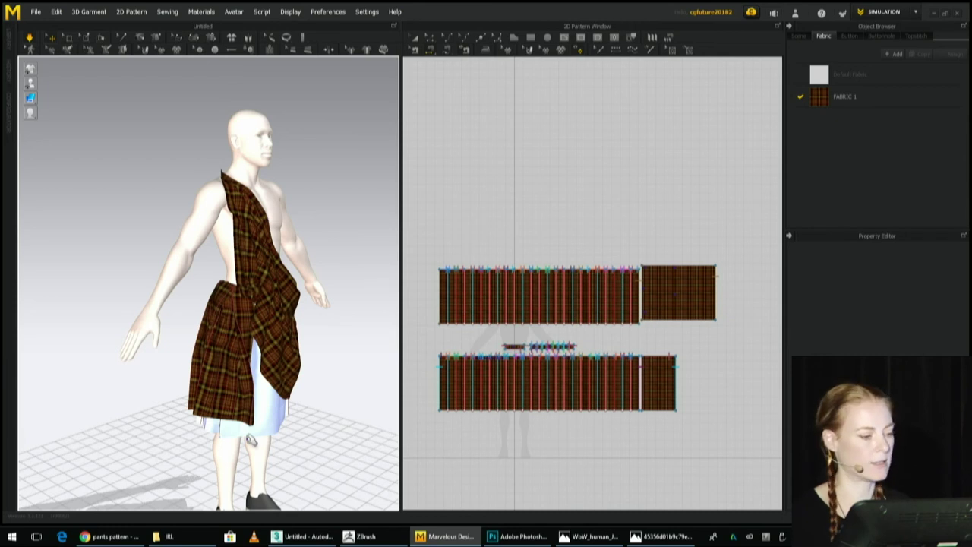
Duplicate the plain shoulder panel and place the copy beside the opposite end of the upper pleated panel.
left_click(416, 39)
left_click(683, 285)
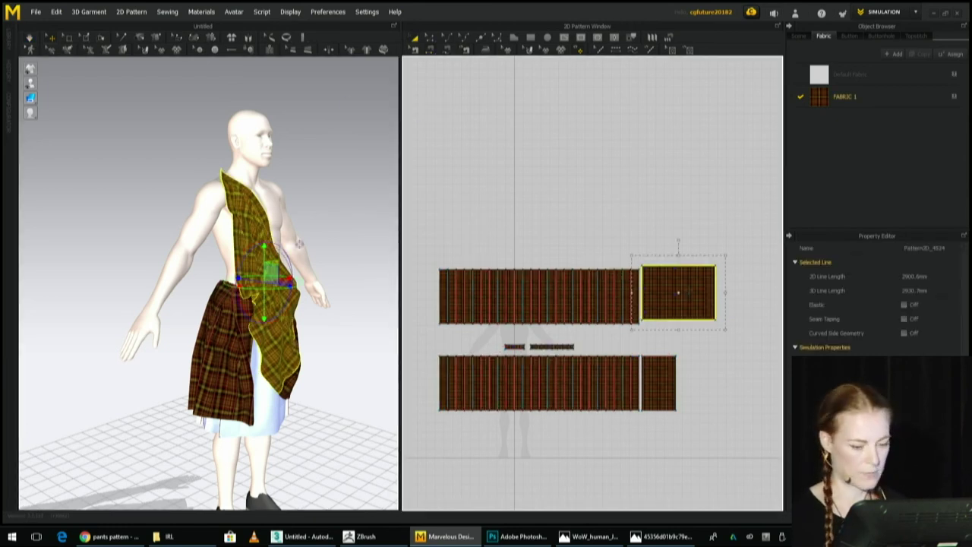
key("ctrl+v")
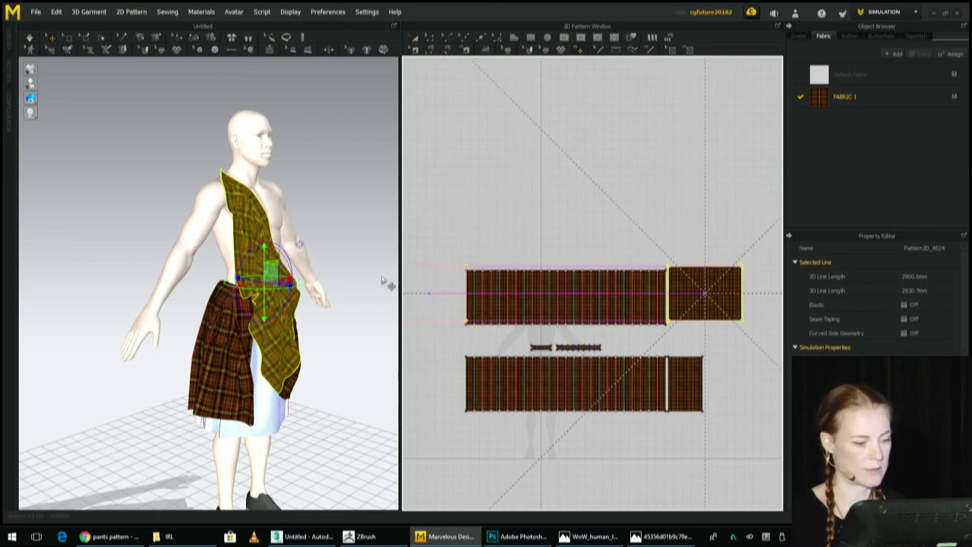
left_click(437, 282)
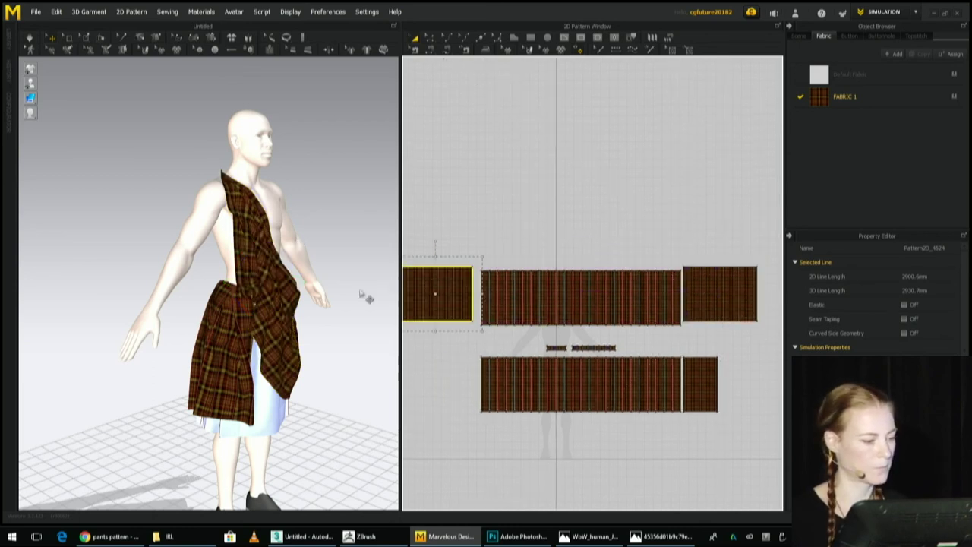
Move the copied panel from far beside the avatar to behind its sash-side shoulder in the 3D scene.
scroll(339, 378, "down", 5)
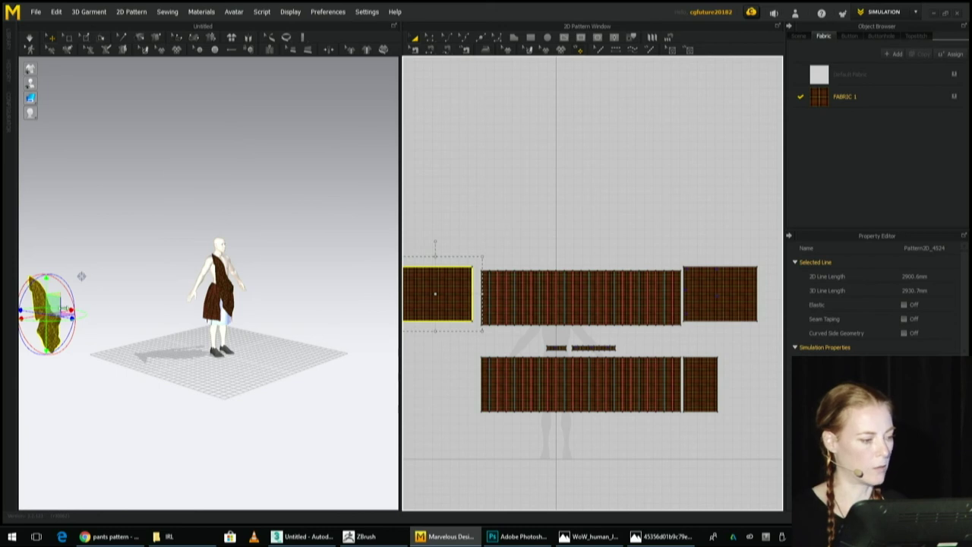
right_click_drag(155, 340, 177, 430)
left_click_drag(180, 430, 82, 402)
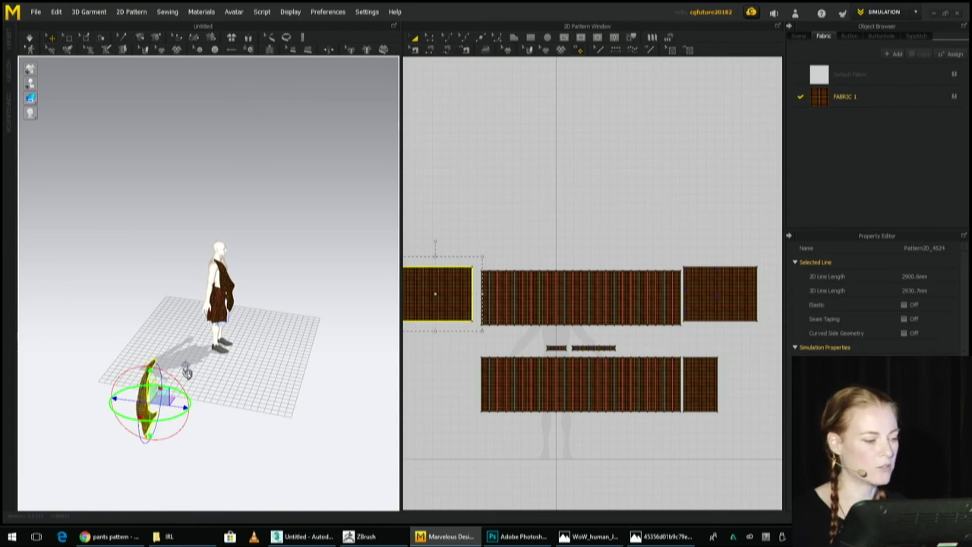
scroll(187, 370, "down", 1)
left_click_drag(165, 411, 219, 293)
right_click_drag(237, 258, 184, 298)
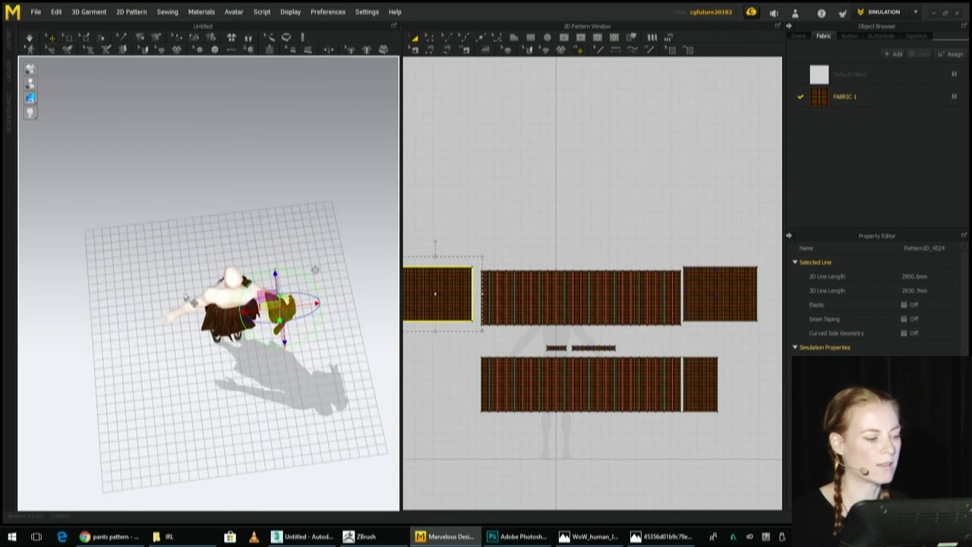
Position the copied panel close behind the avatar's back, below the sash-side shoulder and beside the pleated layer.
scroll(264, 296, "up", 2)
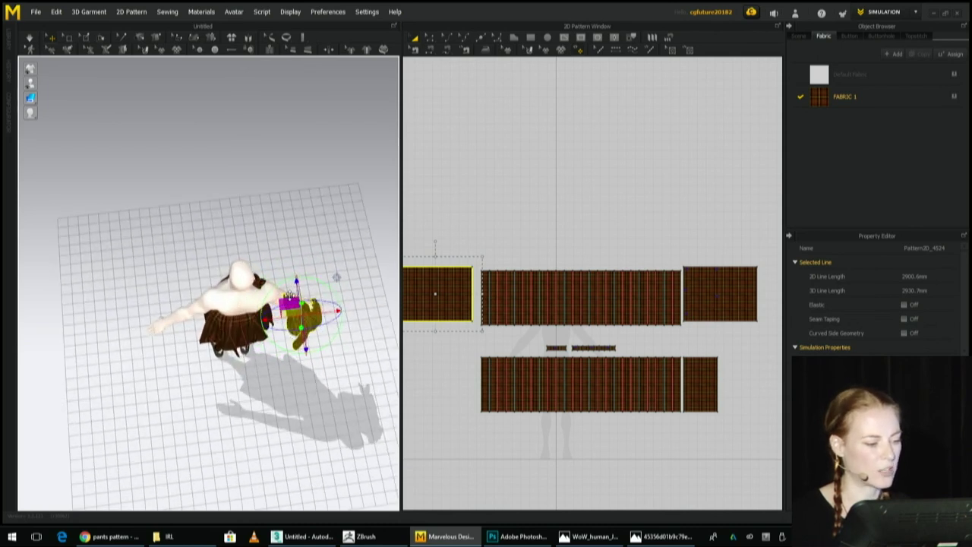
left_click_drag(288, 295, 271, 294)
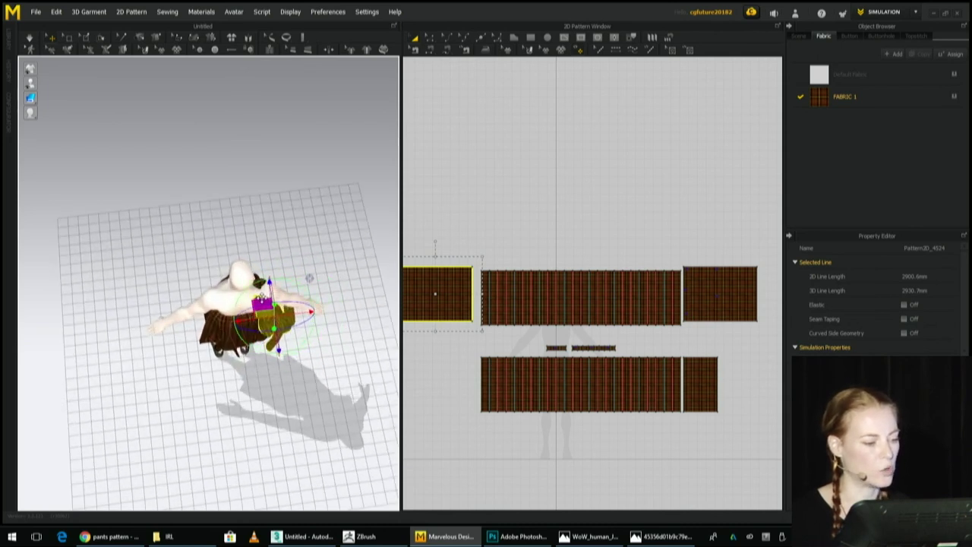
mouse_move(292, 302)
right_mouse_down()
mouse_move(258, 304)
mouse_move(288, 318)
right_mouse_up()
scroll(279, 323, "up", 2)
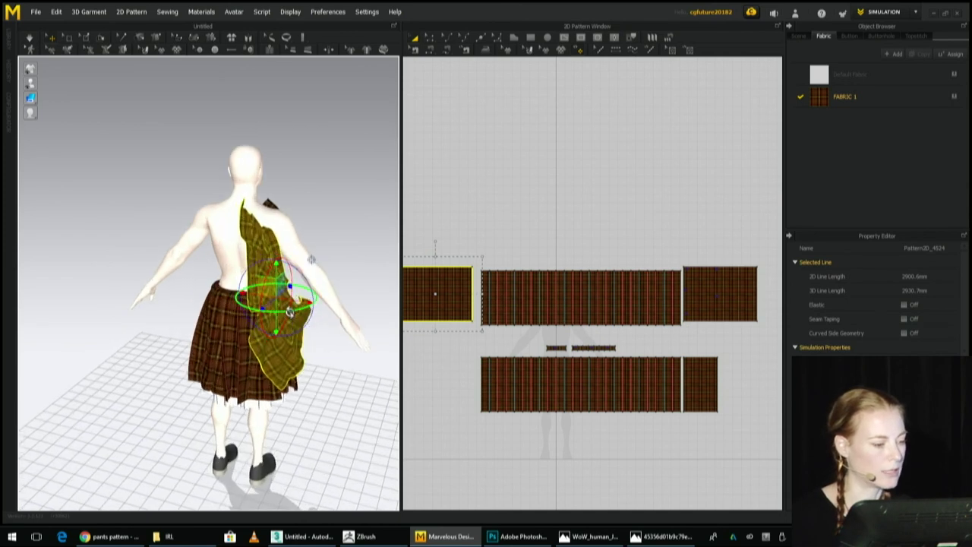
mouse_move(310, 259)
right_mouse_down()
mouse_move(351, 213)
mouse_move(327, 152)
mouse_move(312, 244)
mouse_move(346, 265)
mouse_move(314, 256)
right_mouse_up()
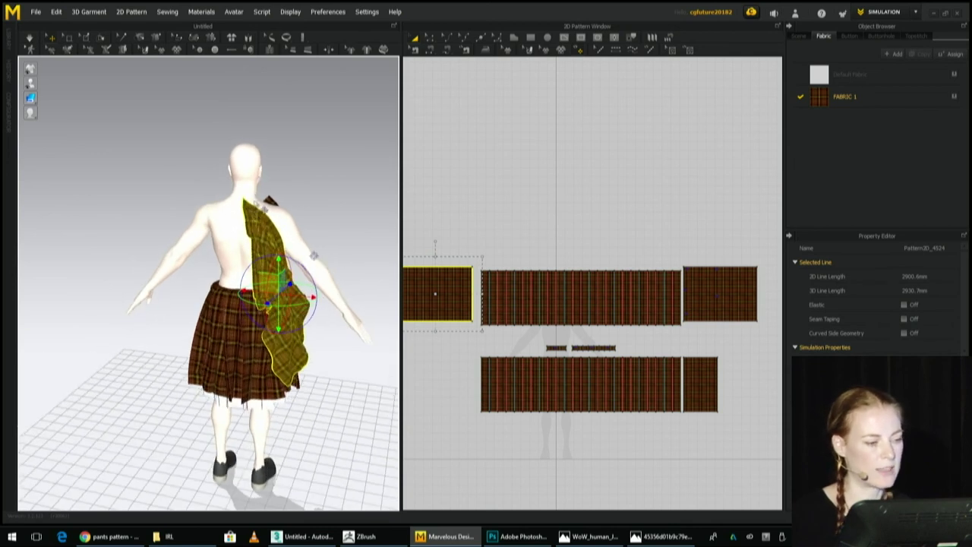
scroll(313, 255, "up", 2)
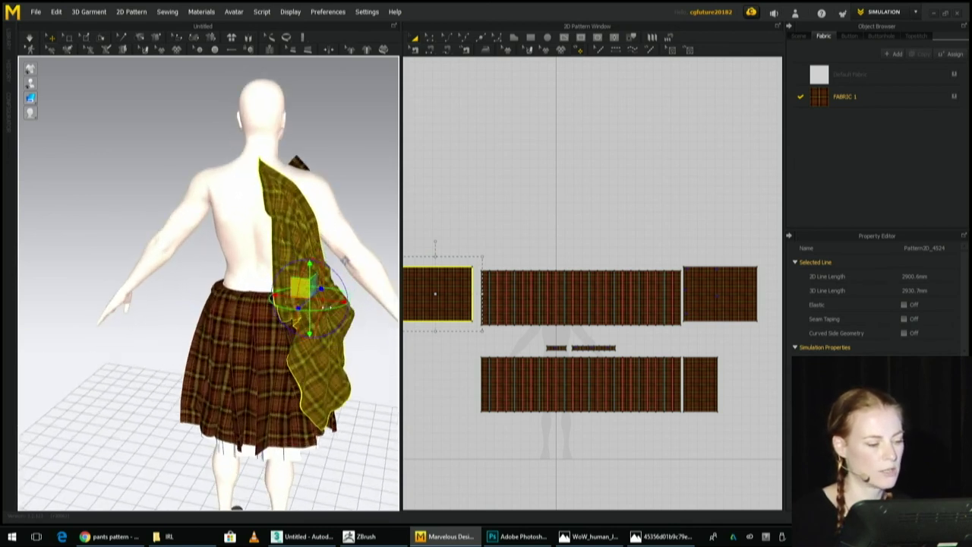
right_click_drag(345, 260, 308, 314)
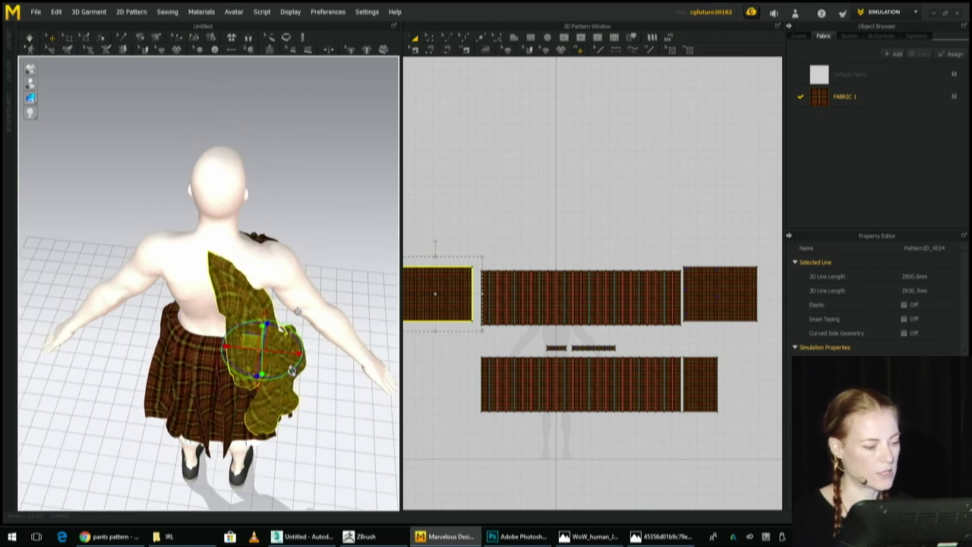
left_click_drag(278, 342, 278, 351)
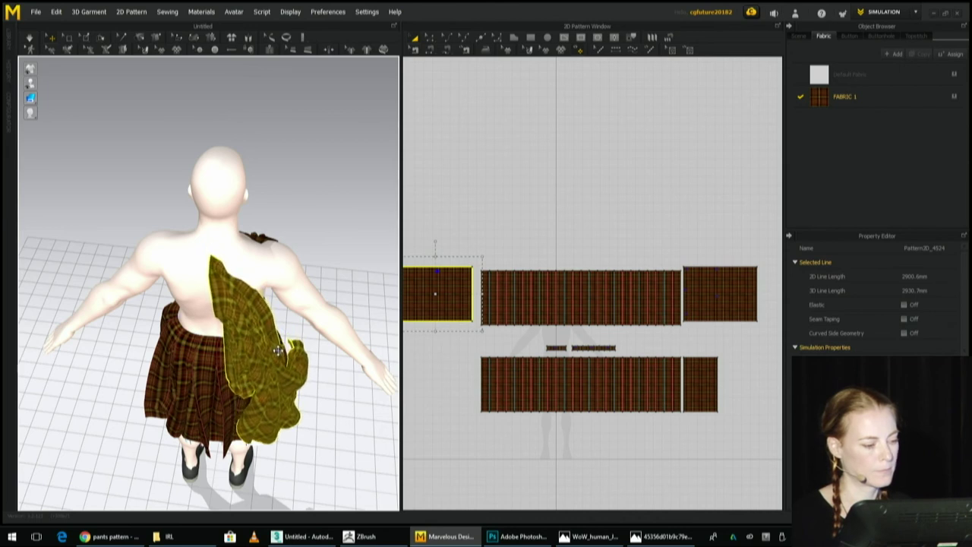
right_click_drag(293, 357, 315, 267)
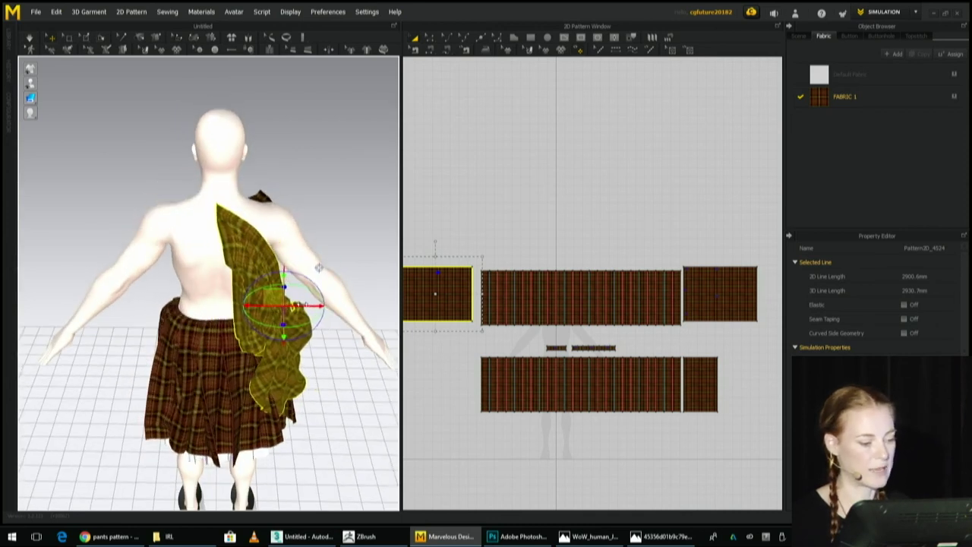
left_click_drag(313, 267, 324, 268)
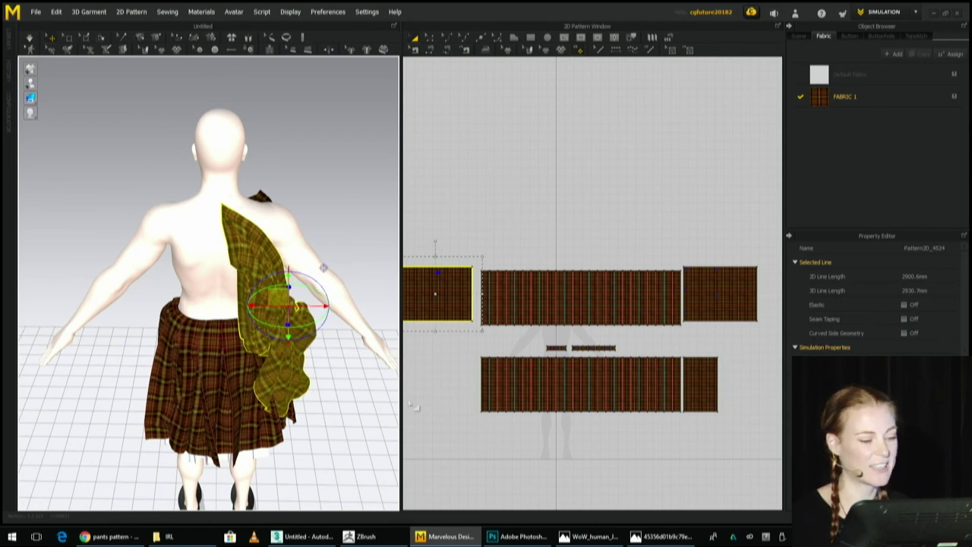
Freeze the upper pleated kilt layer.
left_click(539, 289)
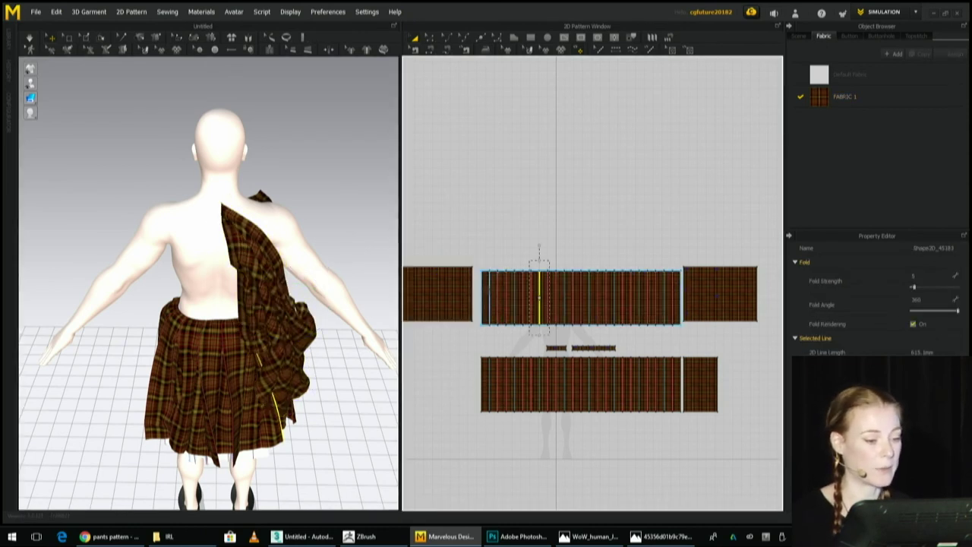
left_click(265, 377)
right_click(171, 411)
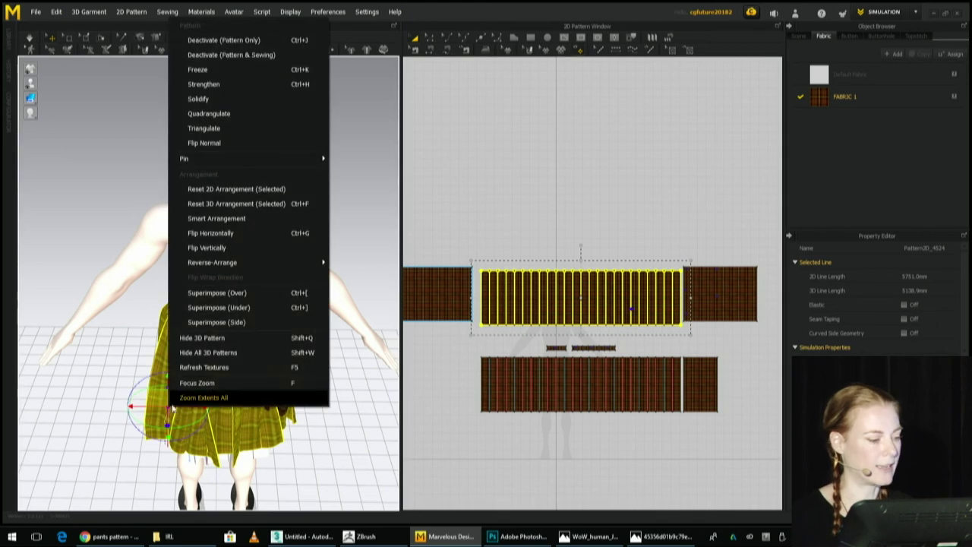
left_click(212, 69)
Tack the copied back panel to the avatar's upper back on the sash side.
right_click_drag(203, 368, 237, 332)
left_click(237, 330)
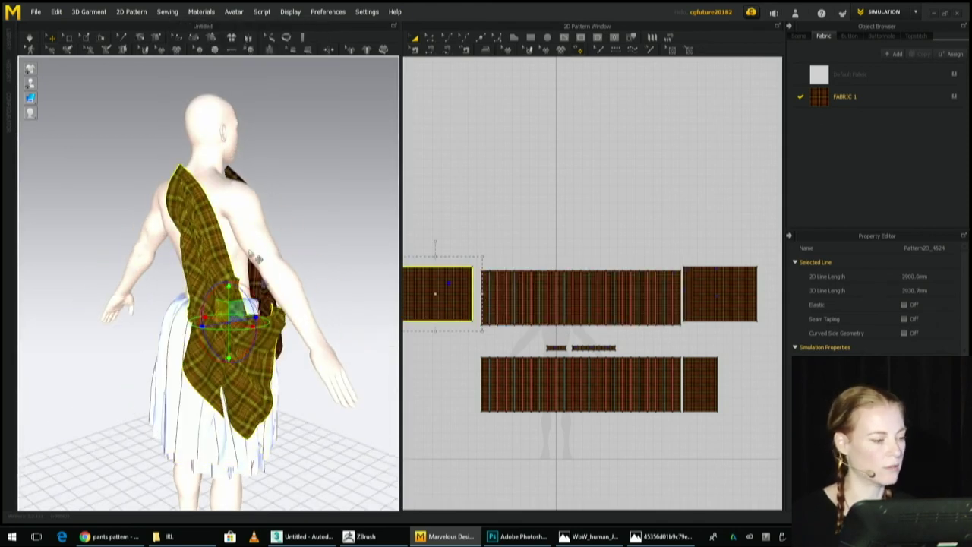
right_click_drag(257, 241, 303, 250)
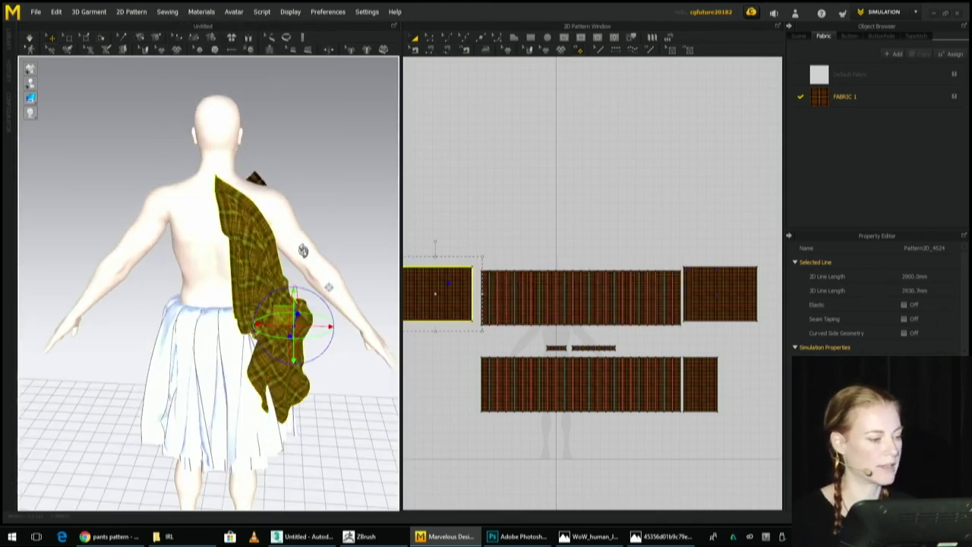
left_click(155, 40)
key("alt+4")
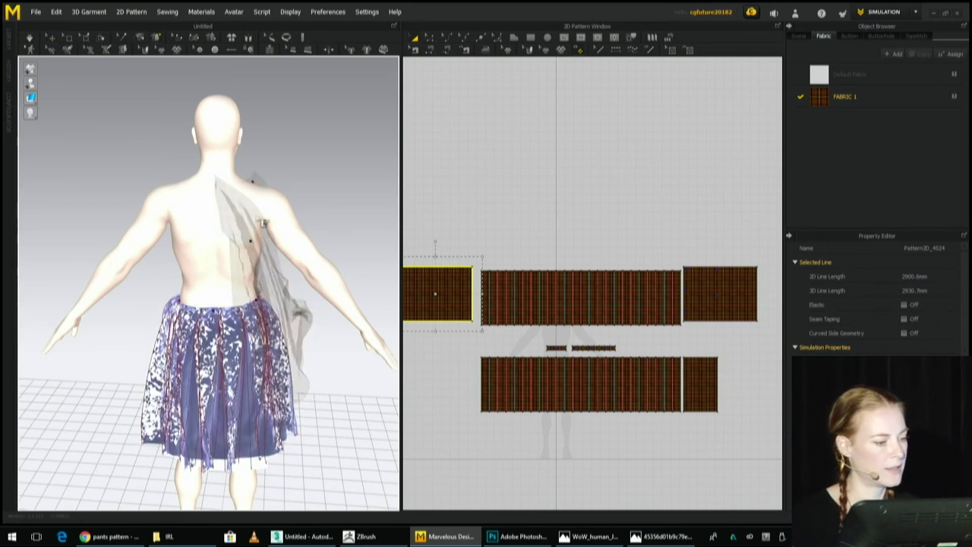
left_click(252, 223)
right_click_drag(342, 336, 176, 325)
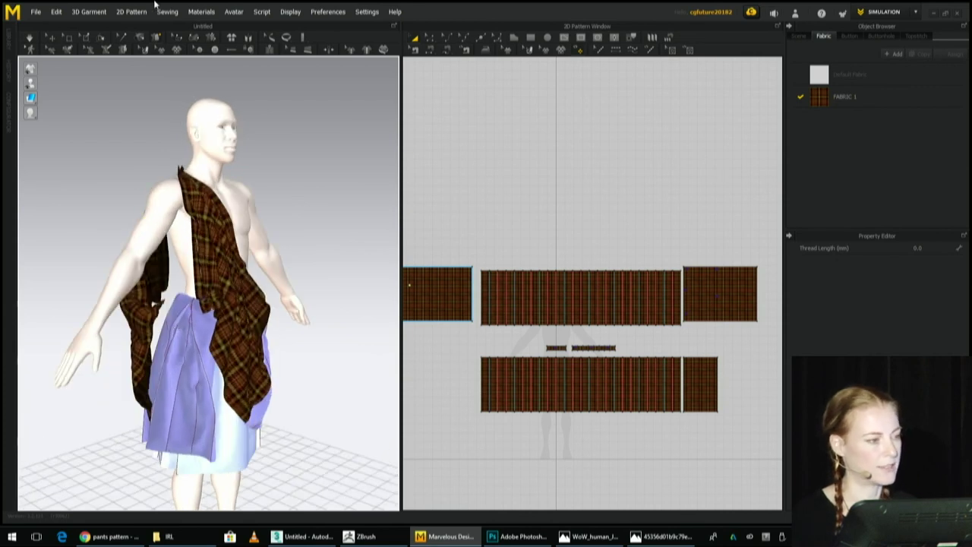
left_click(539, 167)
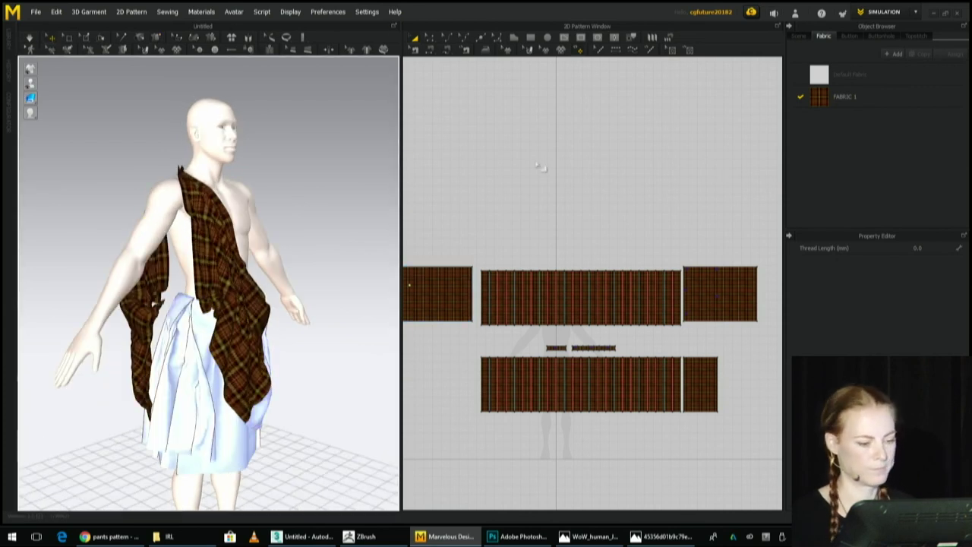
Sew the back panel's inner edge to the adjacent end of the upper pleated panel and start the simulation.
left_click(433, 51)
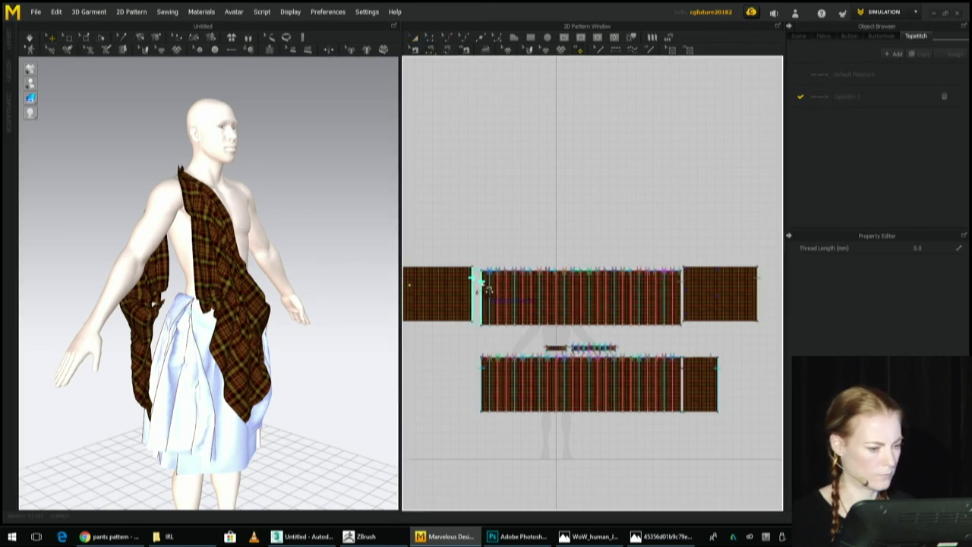
left_click(486, 285)
mouse_move(346, 350)
right_mouse_down()
mouse_move(399, 338)
mouse_move(340, 211)
mouse_move(341, 269)
mouse_move(319, 334)
mouse_move(335, 362)
right_mouse_up()
key("space")
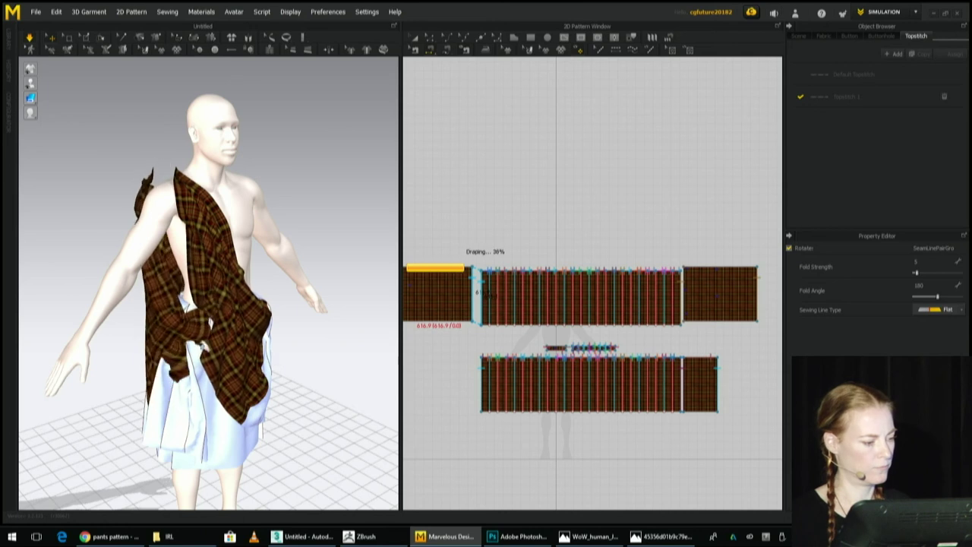
Pull the back panel up to the top of the sash-side shoulder during simulation.
right_click_drag(130, 391, 282, 397)
right_click_drag(283, 334, 315, 314)
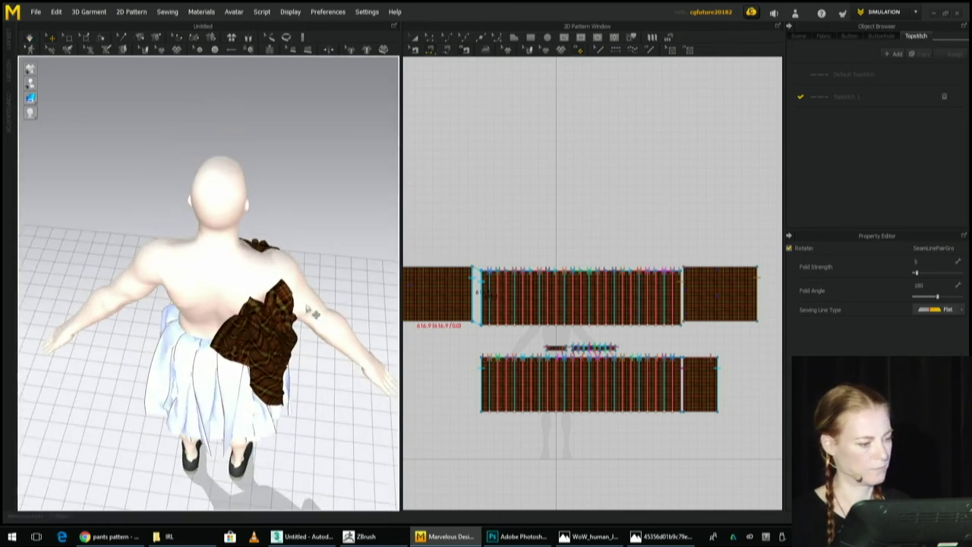
left_click(280, 282)
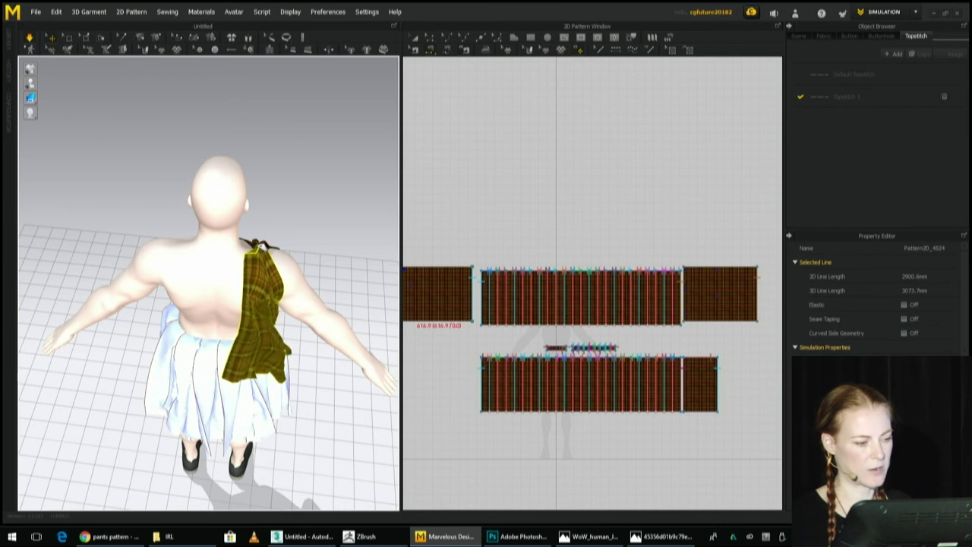
right_click_drag(362, 351, 211, 90)
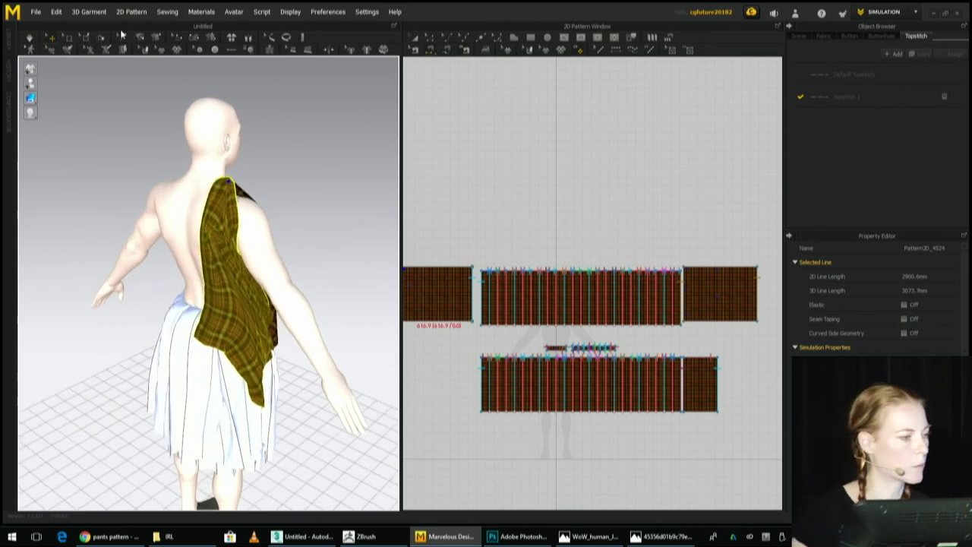
Tack the raised back panel to the avatar's shoulder blade on the sash side.
left_click(158, 41)
right_click_drag(264, 212, 281, 306)
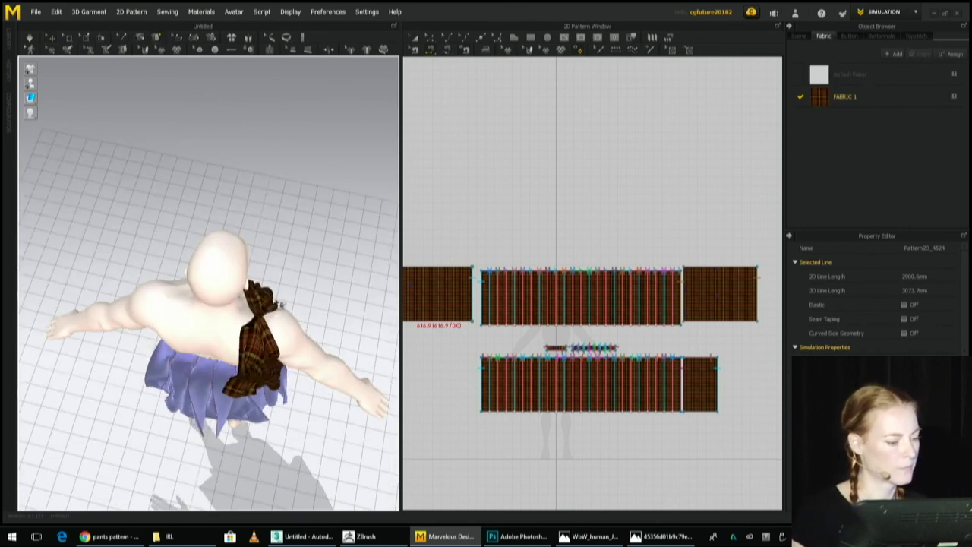
left_click(258, 325)
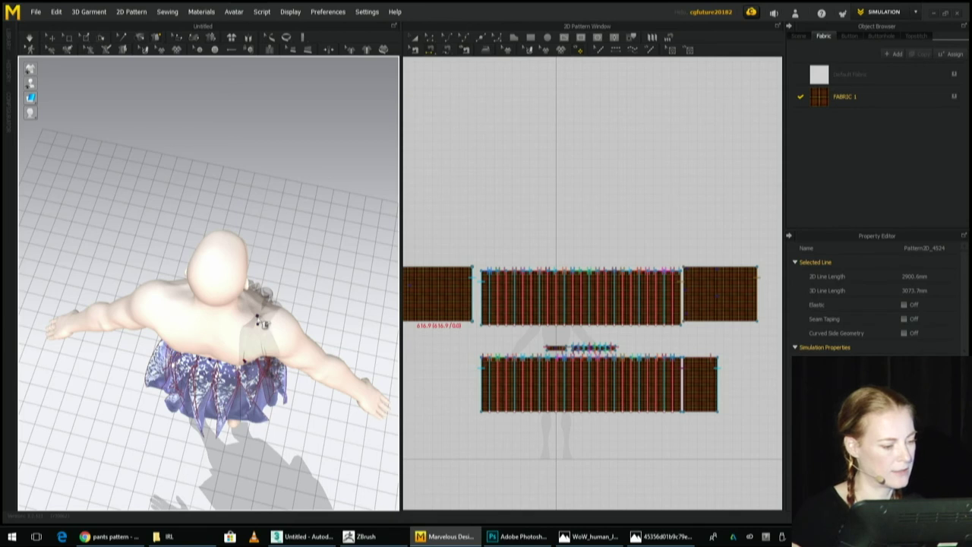
left_click(262, 324)
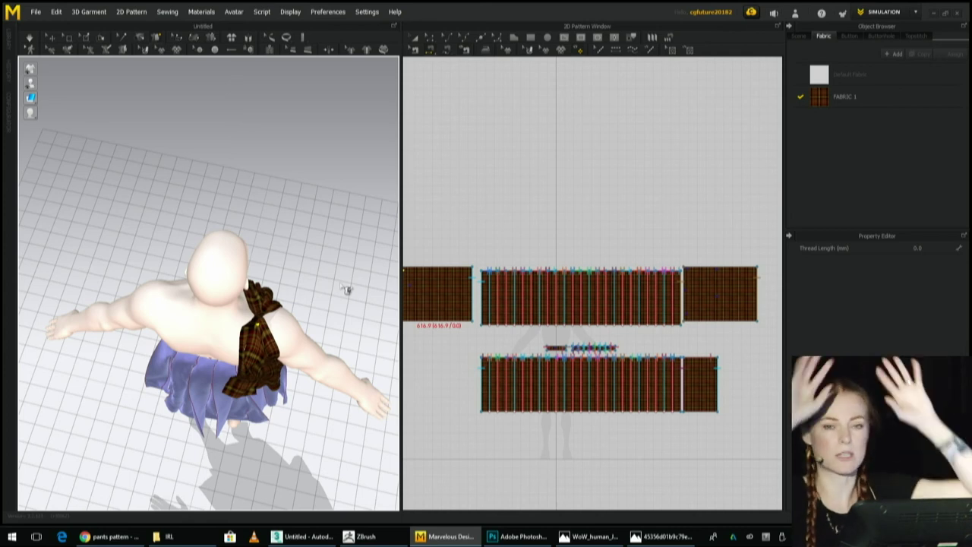
Simulate the tacked back panel and pull its lower folds around the avatar's side towards the front sash.
left_click(51, 38)
right_click_drag(296, 254, 133, 231)
key("space")
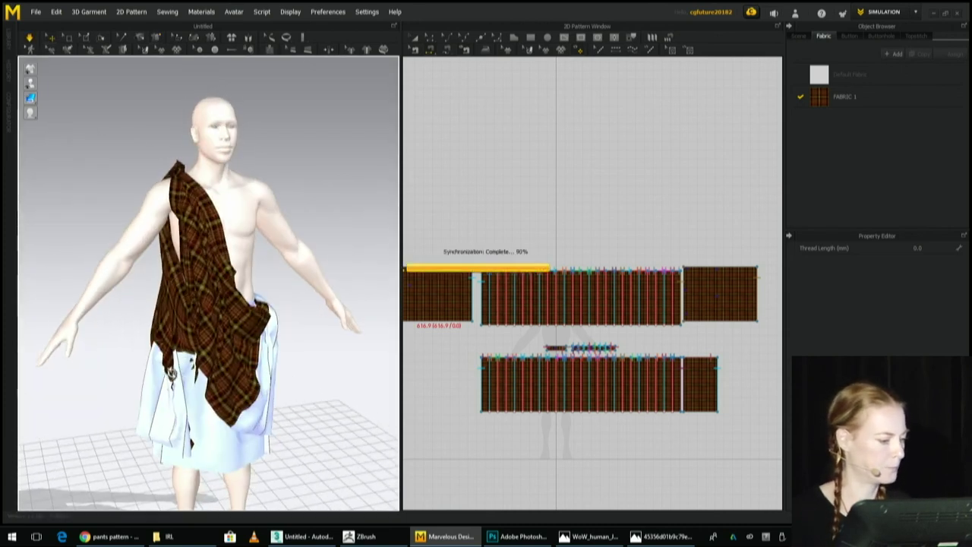
left_click(157, 366)
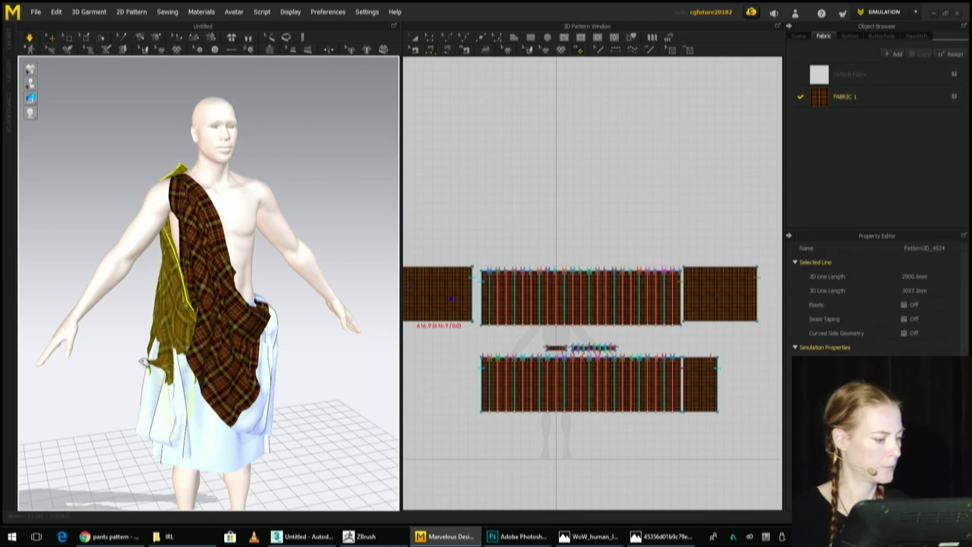
left_click_drag(115, 351, 10, 365)
right_click_drag(192, 425, 216, 338)
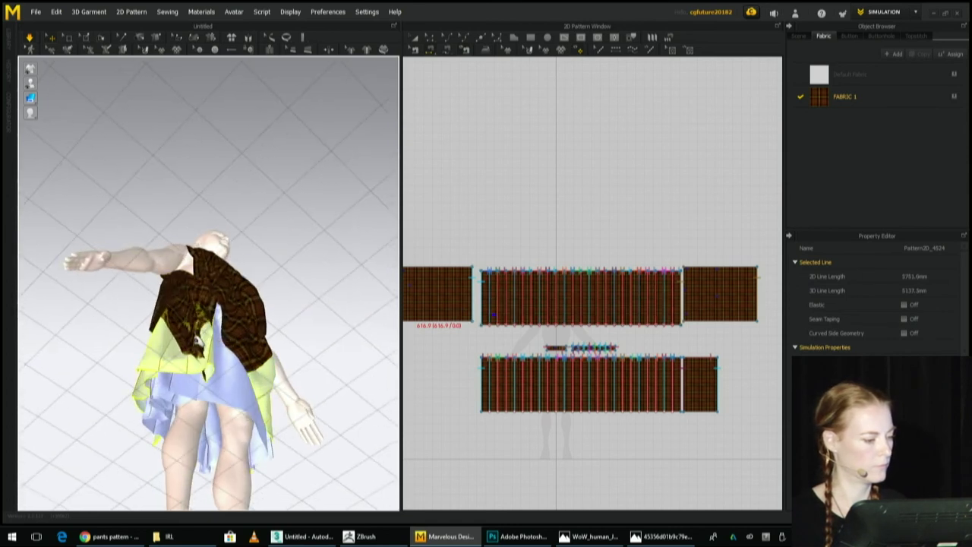
left_click_drag(197, 340, 212, 334)
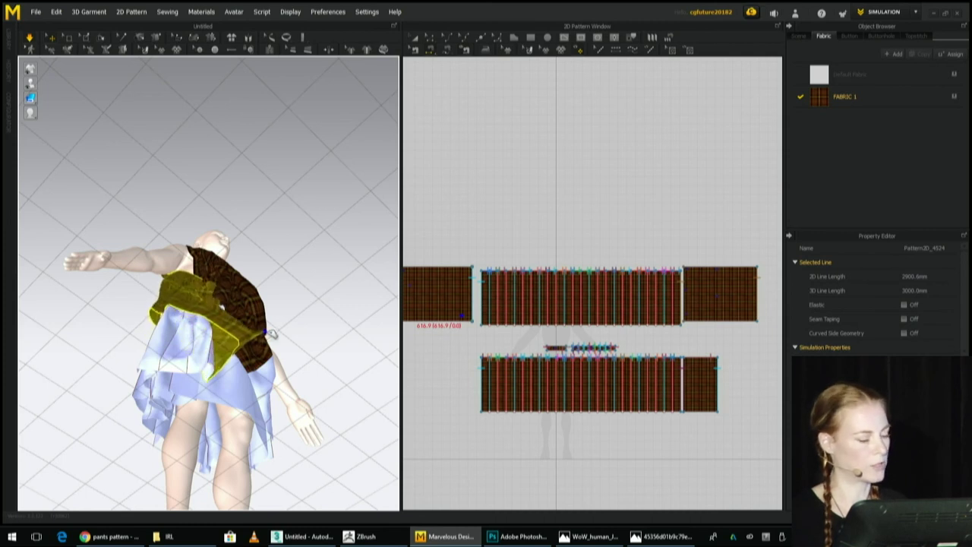
right_click_drag(294, 300, 241, 382)
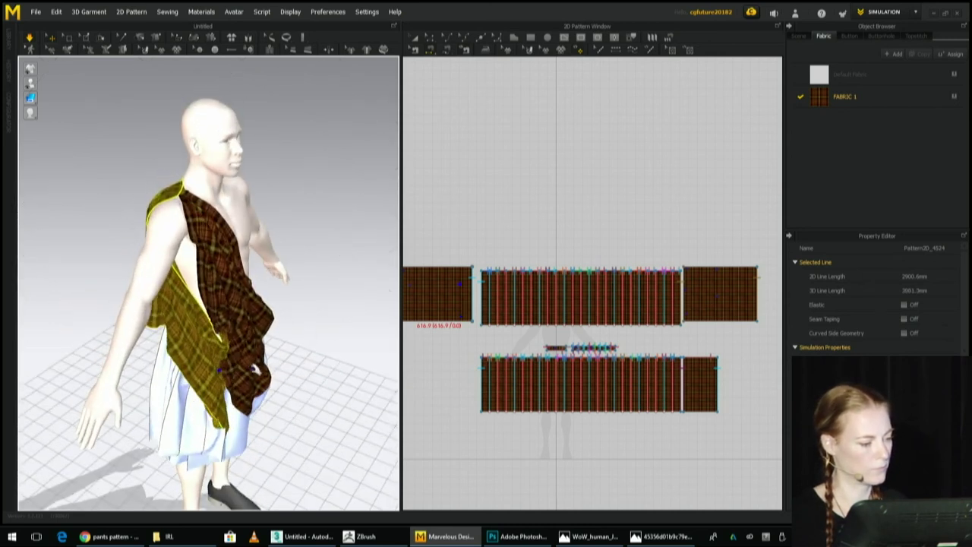
right_click_drag(288, 367, 218, 347)
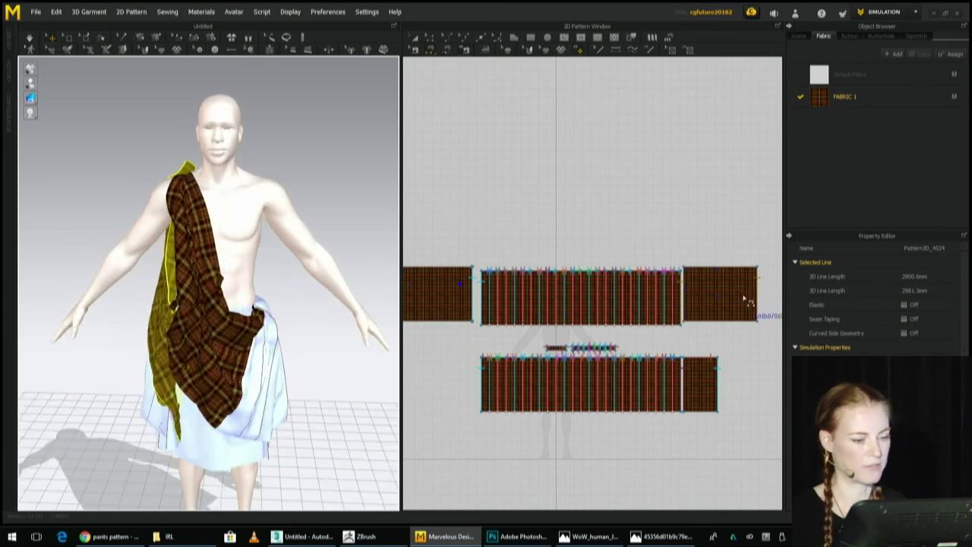
Freeze the front sash panel.
left_click(219, 317)
right_click(213, 236)
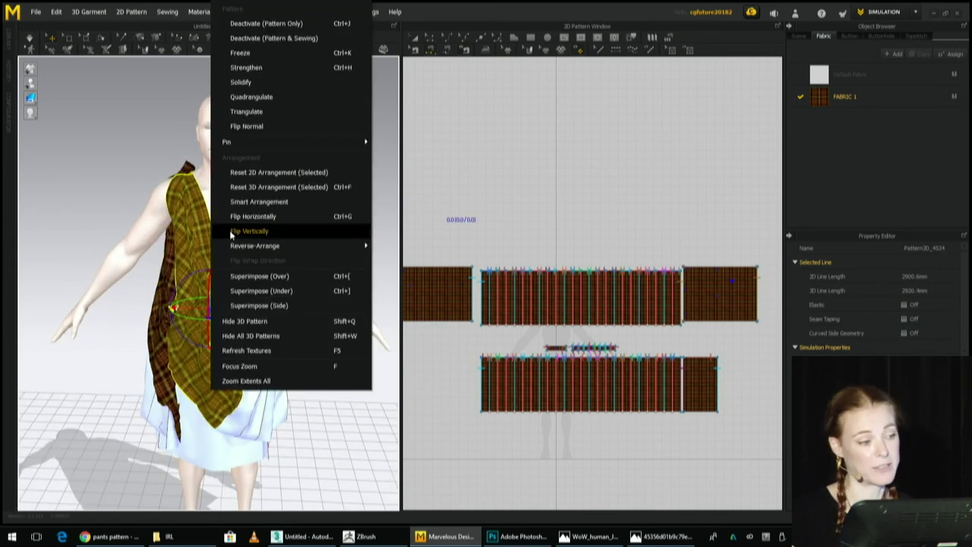
left_click(242, 57)
Delete the sewing that joins the back panel to the side edge of the pleated layer.
right_click_drag(250, 360, 296, 365)
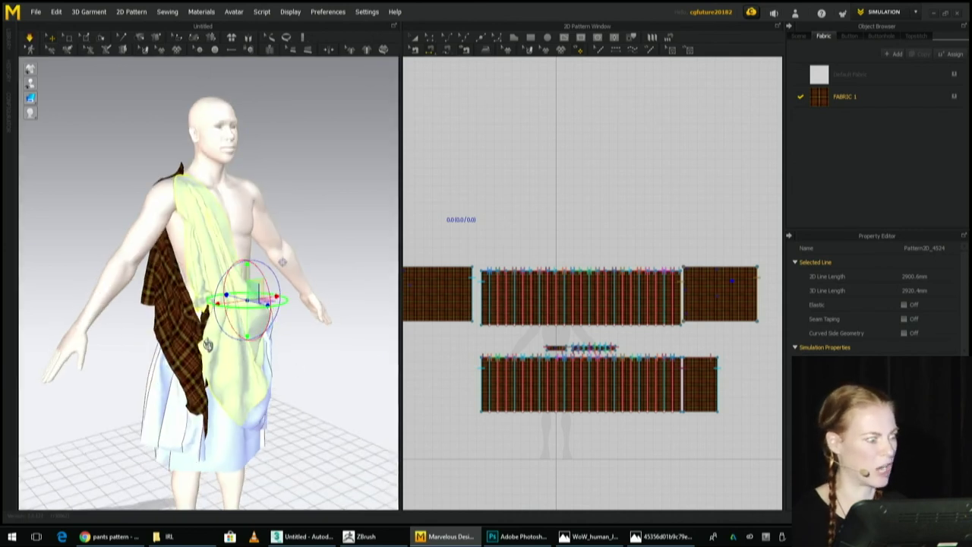
left_click(164, 343)
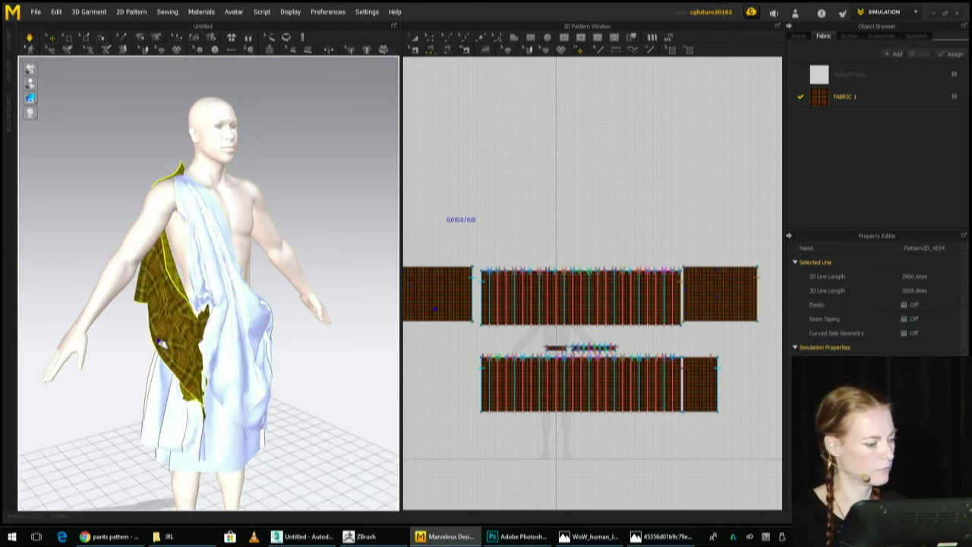
right_click_drag(275, 334, 280, 262)
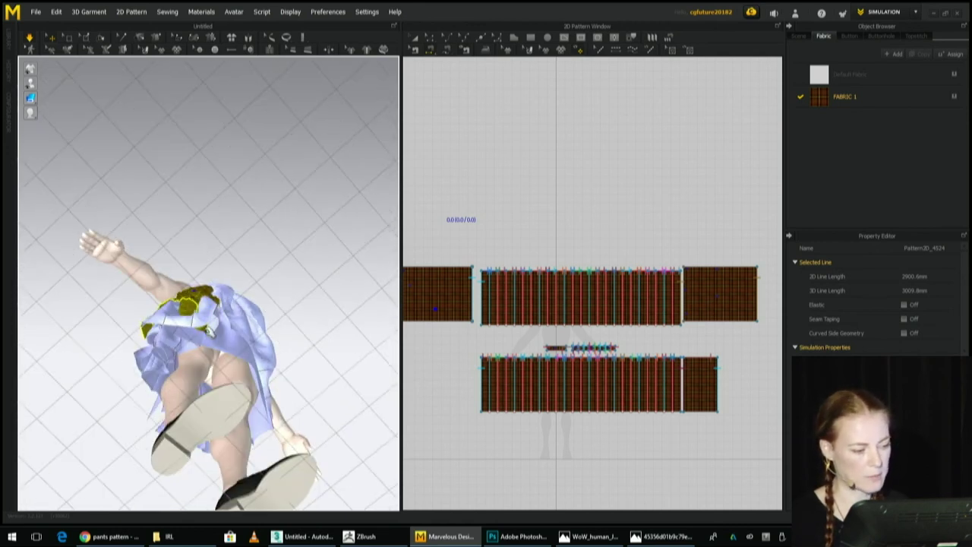
left_click(236, 306)
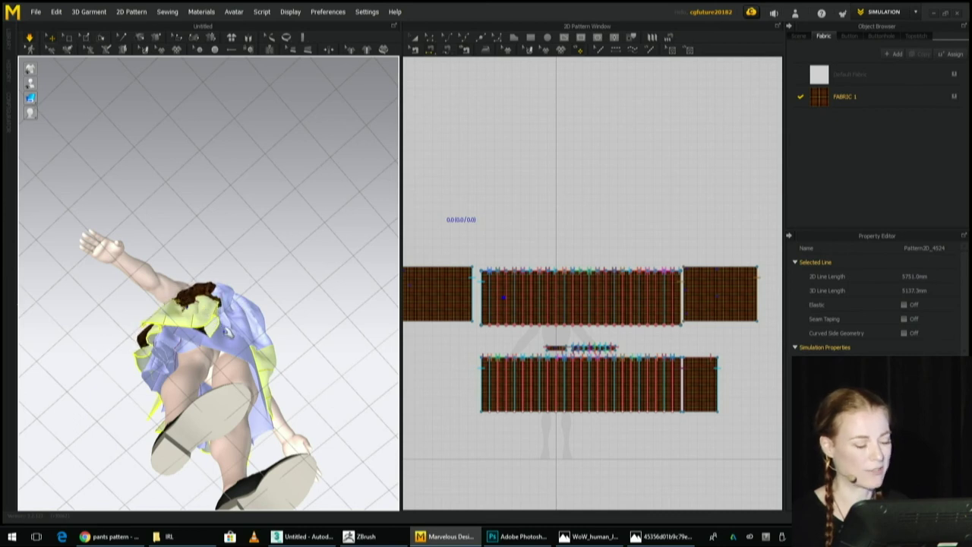
right_click_drag(248, 305, 352, 347)
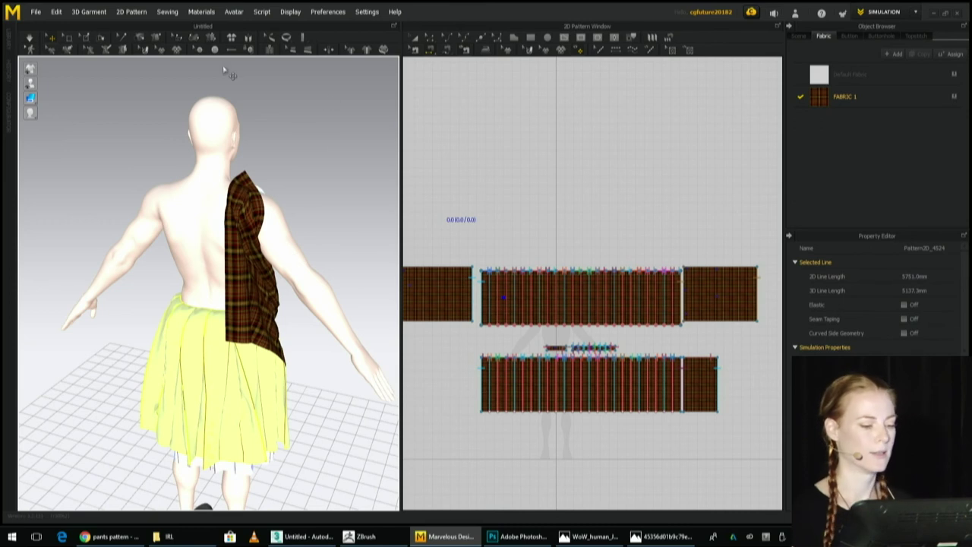
left_click(416, 50)
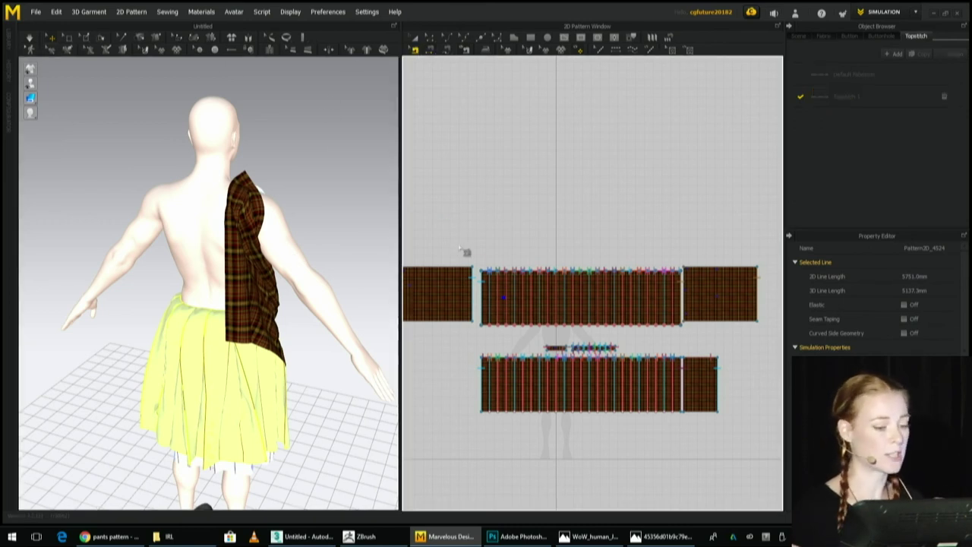
left_click(476, 287)
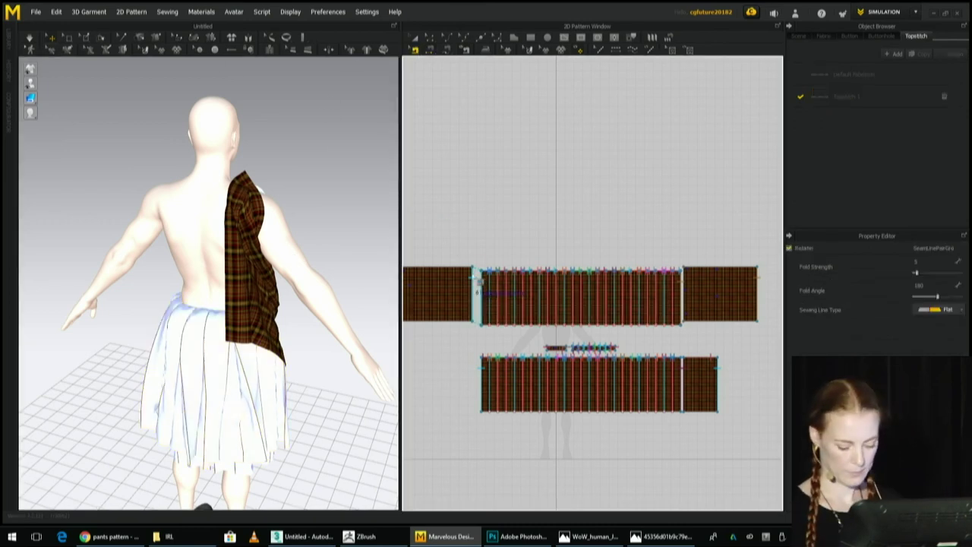
key("Delete")
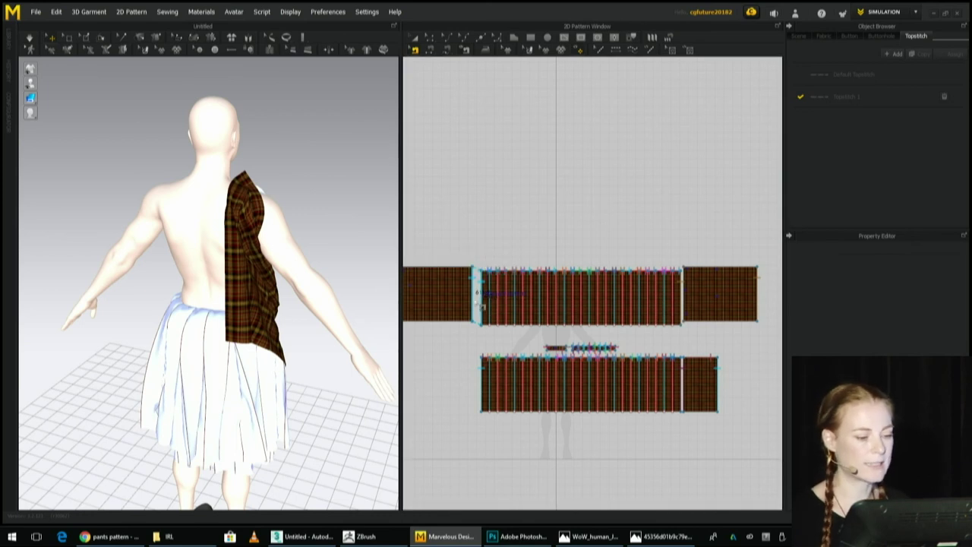
Pull the back panel out from the avatar's sash side during simulation so it hangs freely down the back.
right_click_drag(277, 244, 205, 326)
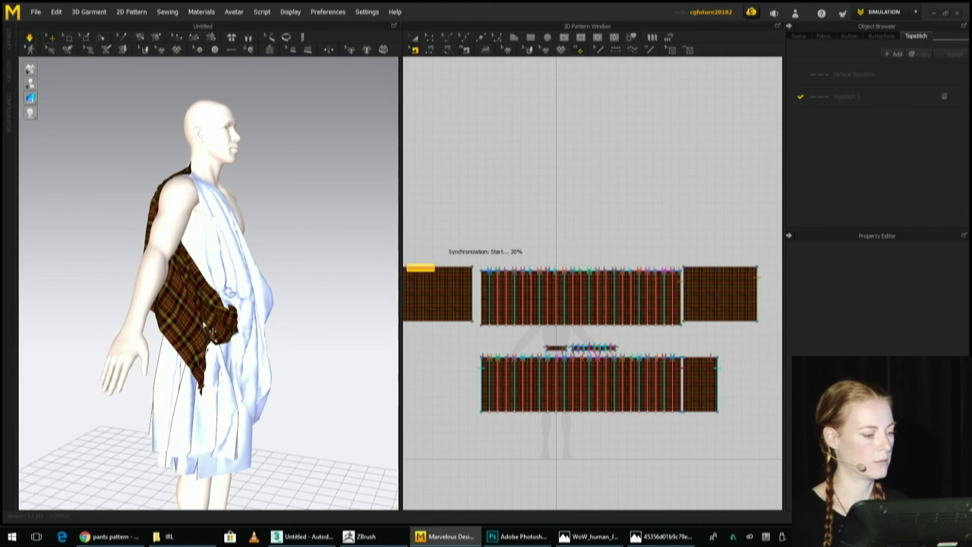
left_click_drag(206, 329, 0, 290)
right_click_drag(132, 348, 257, 327)
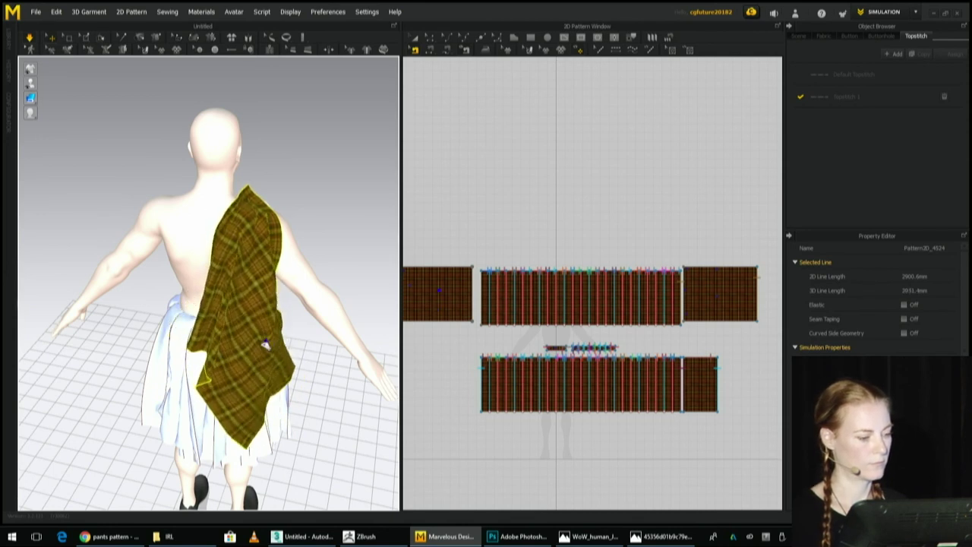
right_click_drag(292, 341, 243, 299)
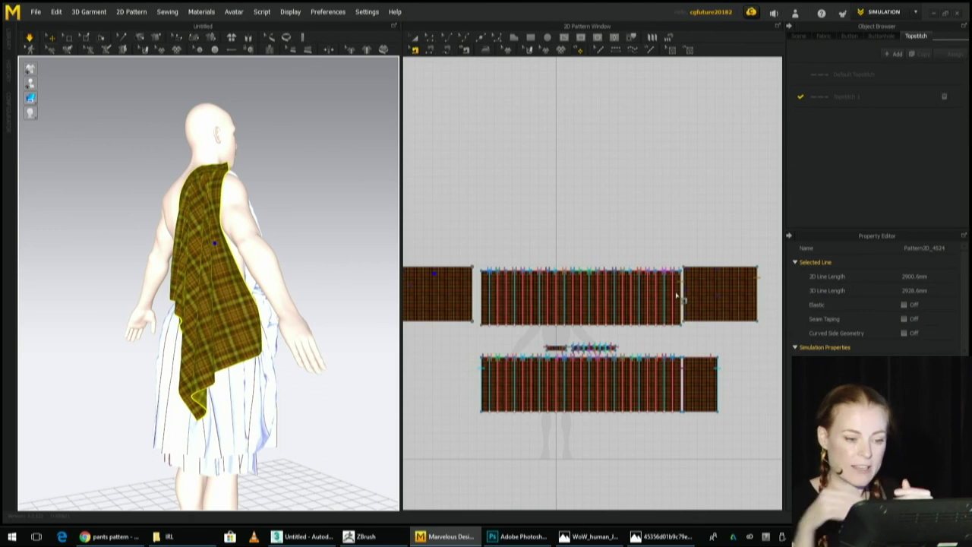
right_click_drag(317, 205, 214, 260)
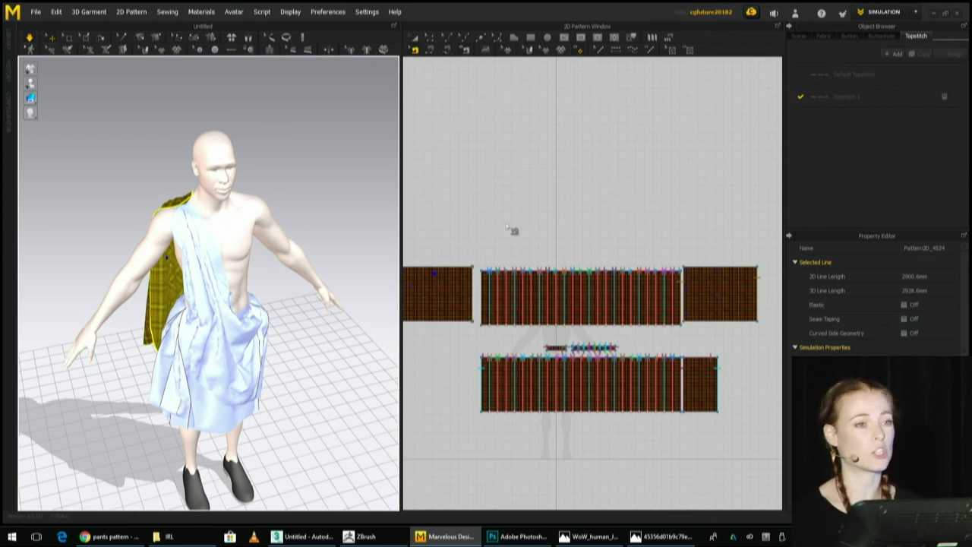
Select all the garment patterns, unfreeze them and resume the simulation.
scroll(496, 239, "down", 4)
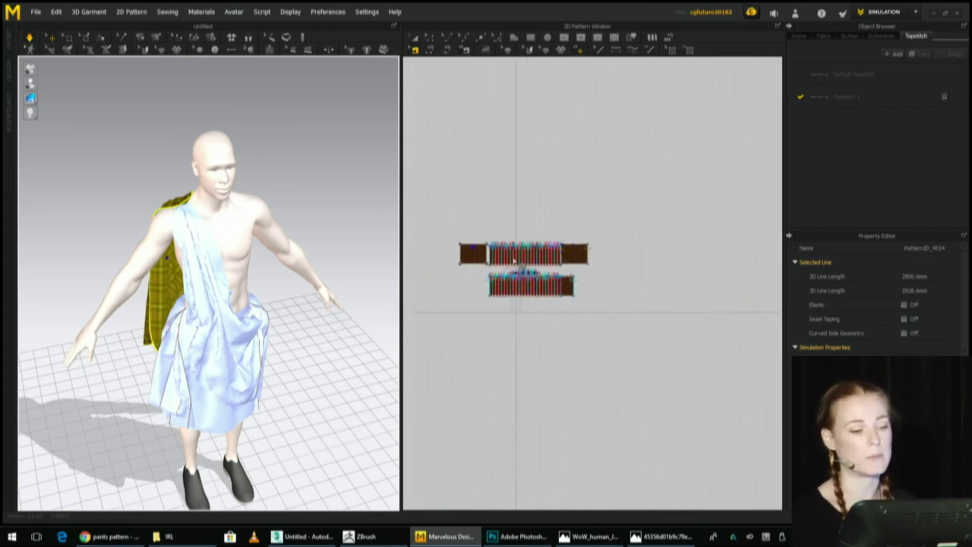
right_click_drag(392, 240, 153, 139)
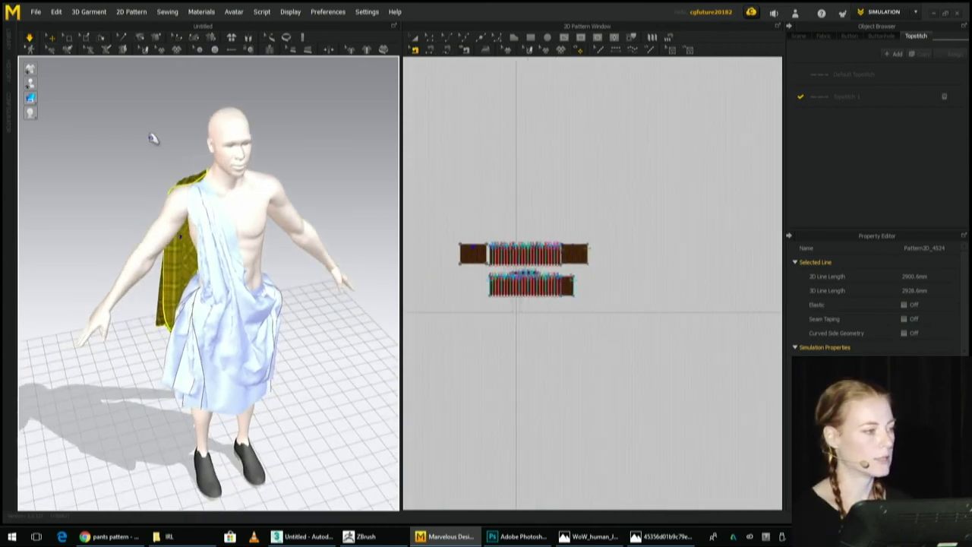
left_click(145, 250)
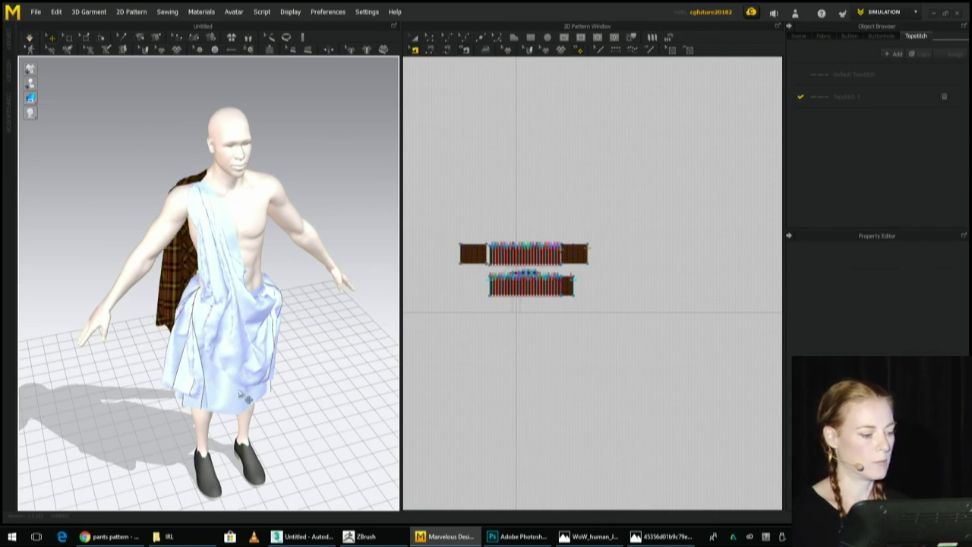
left_click(413, 38)
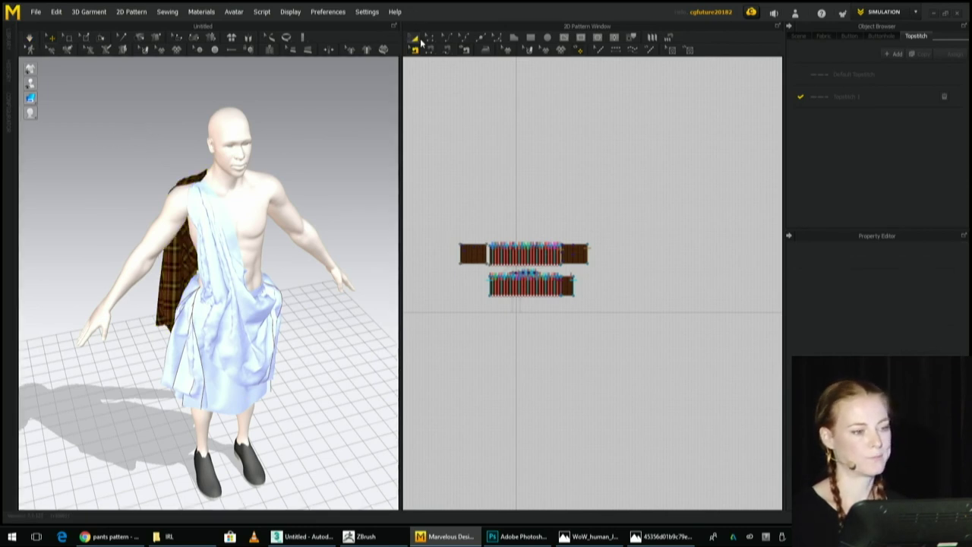
left_click_drag(408, 368, 409, 367)
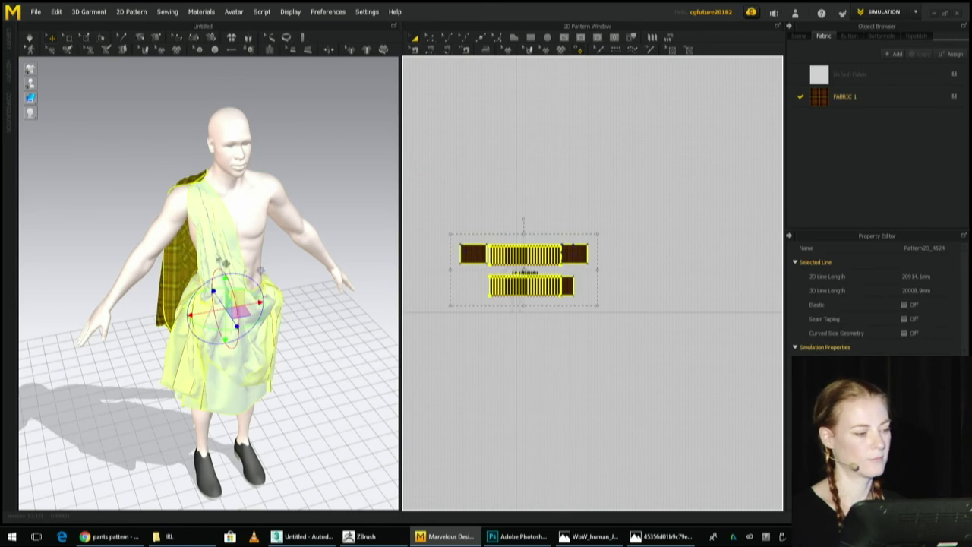
right_click(213, 241)
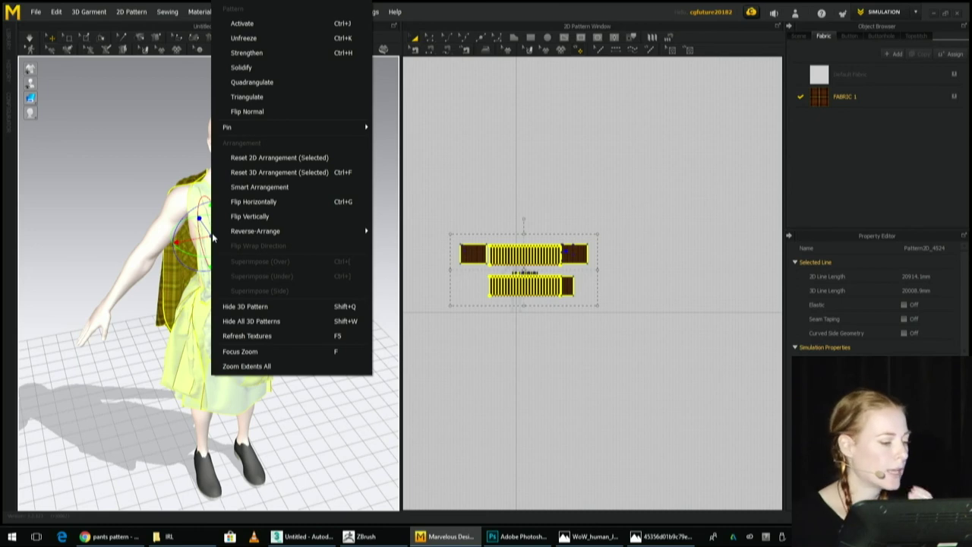
mouse_move(214, 238)
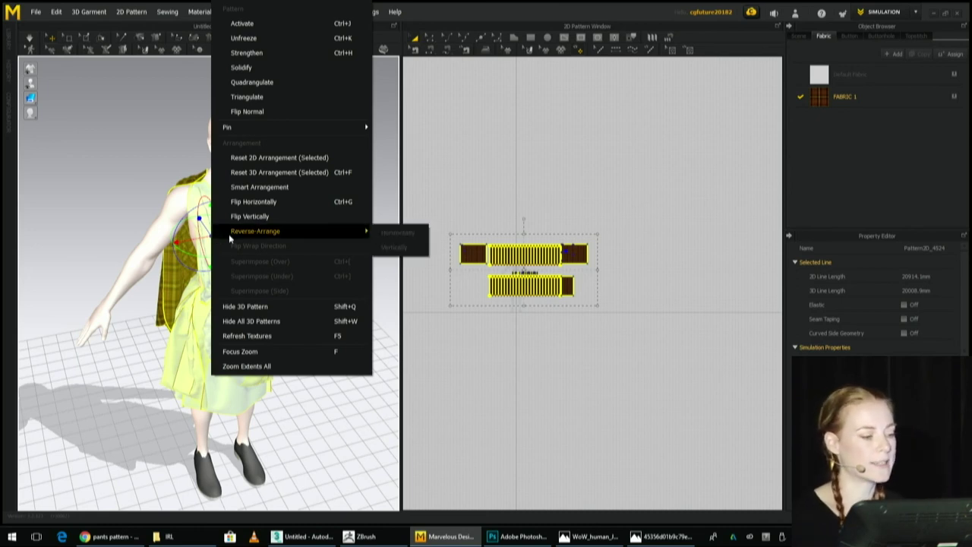
left_click(243, 38)
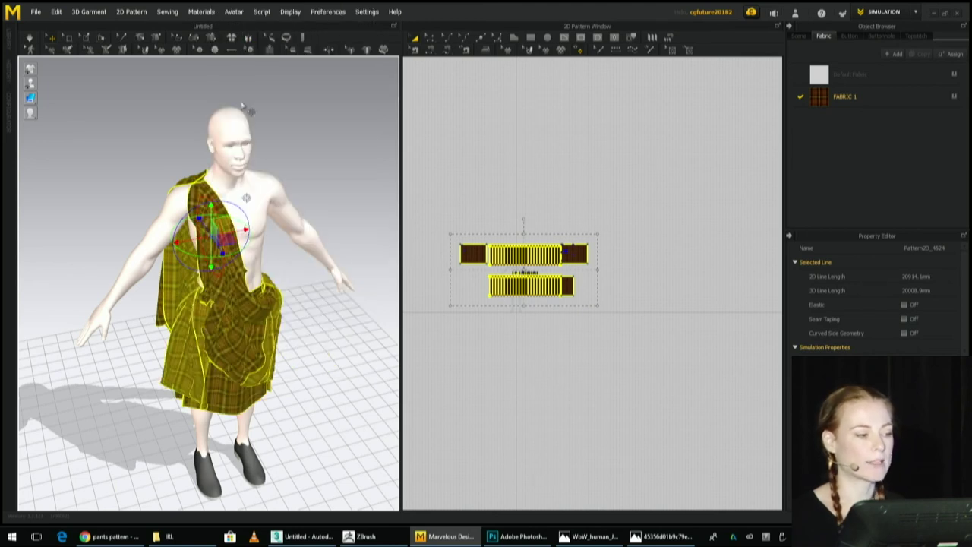
left_click(315, 322)
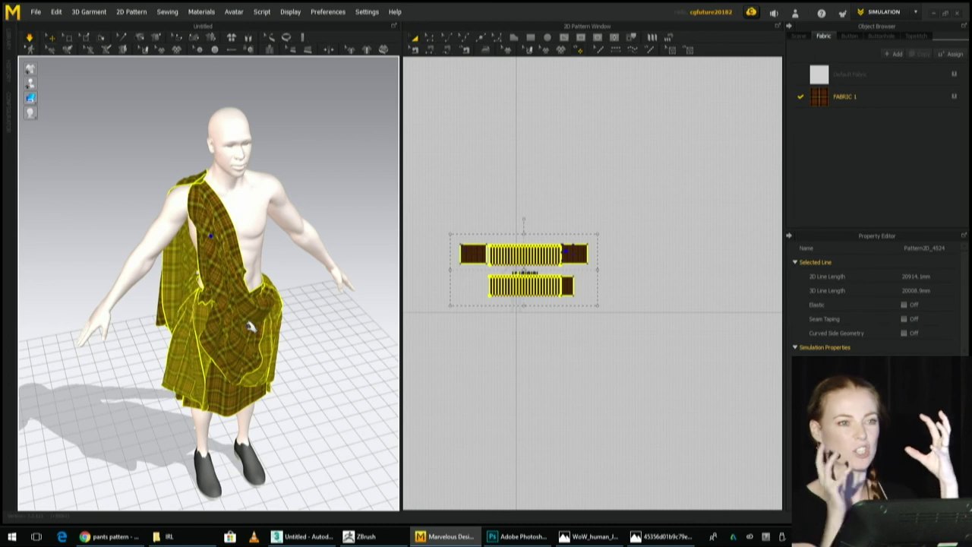
Pull the front sash's folds across the hip during simulation and tack its upper part to the avatar near the shoulder.
right_click_drag(250, 326, 217, 304)
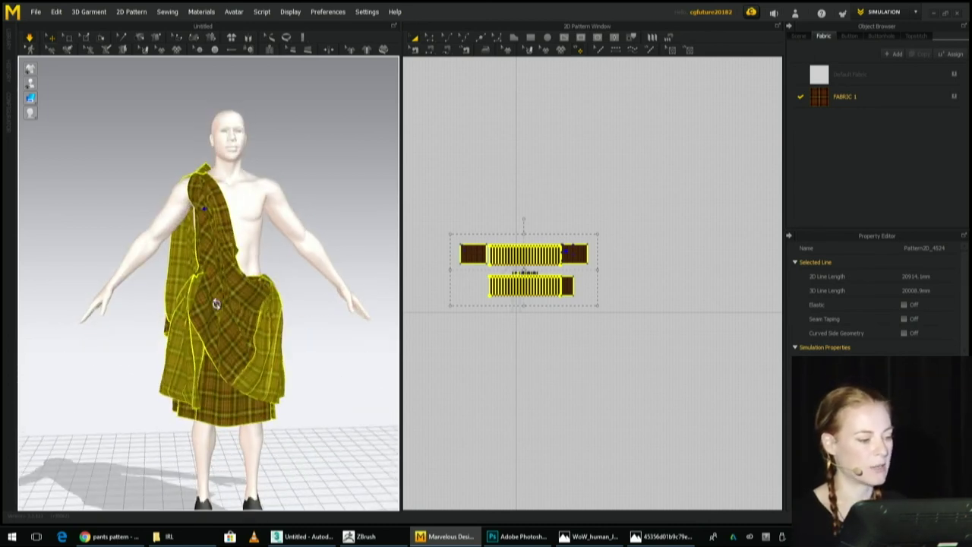
left_click_drag(215, 309, 238, 310)
right_click_drag(239, 311, 364, 390)
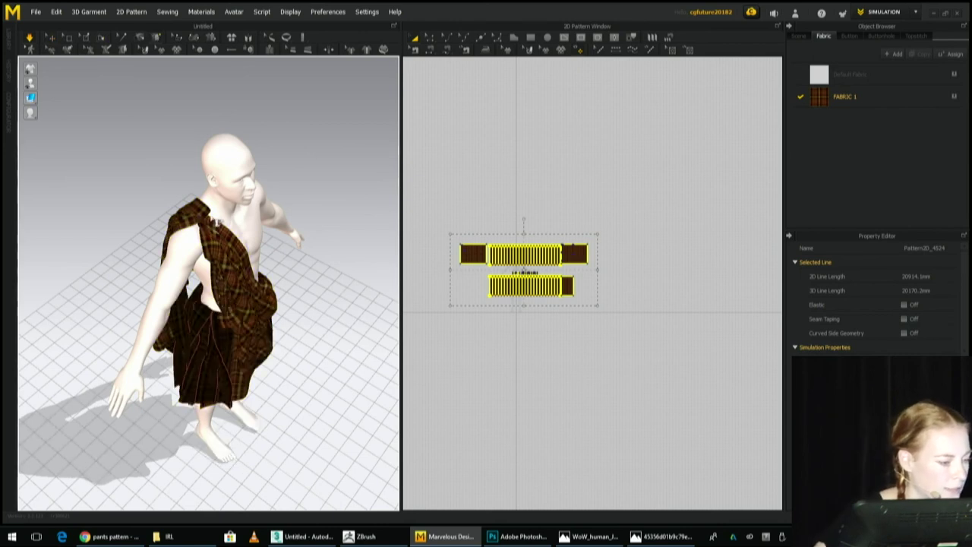
left_click(205, 210)
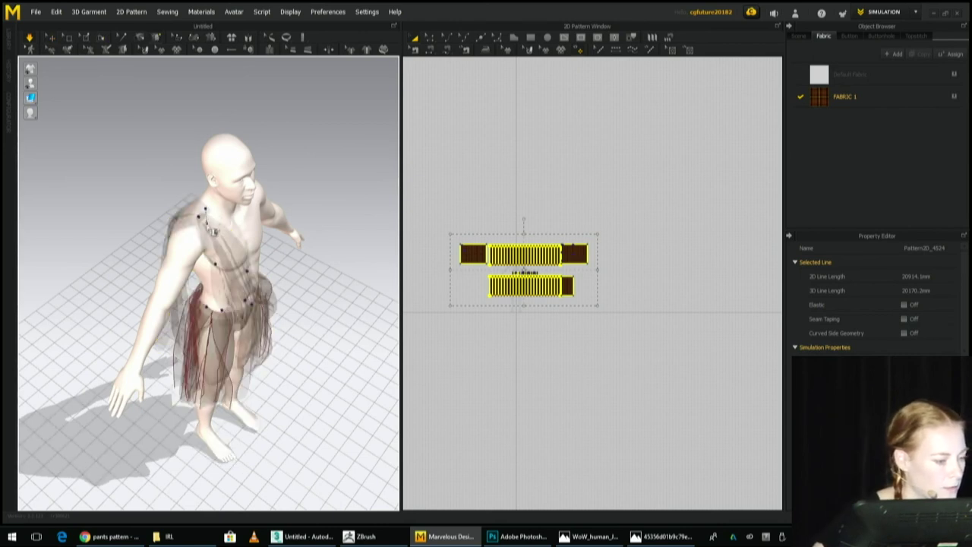
left_click(207, 225)
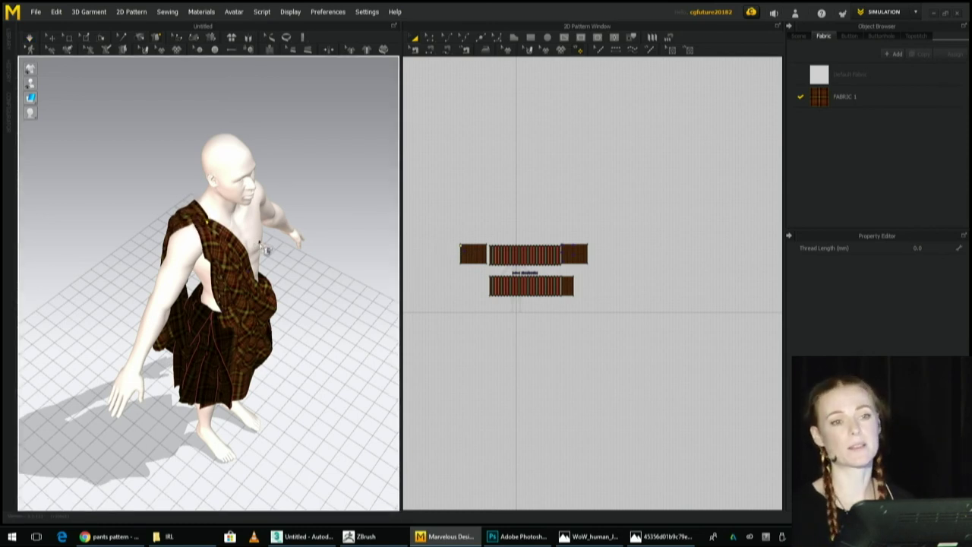
Select all the kilt patterns in the 2D layout.
right_click_drag(319, 336, 285, 290)
right_click_drag(230, 351, 481, 349)
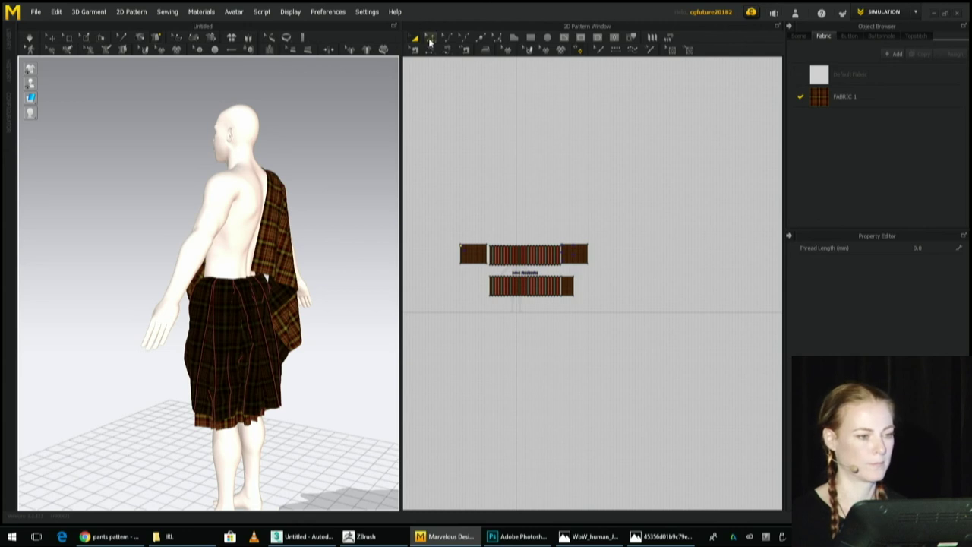
left_click_drag(439, 191, 653, 350)
left_click(35, 12)
mouse_move(105, 145)
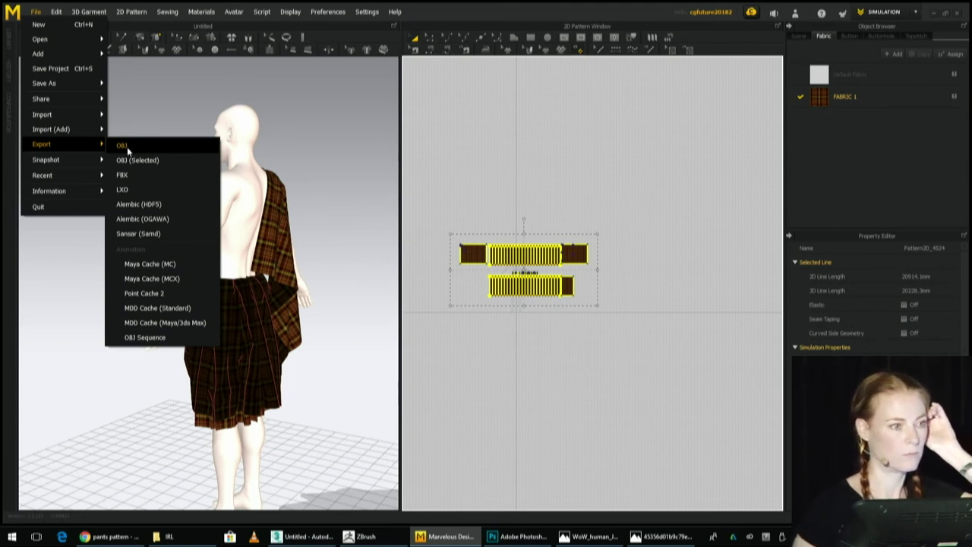
left_click(127, 147)
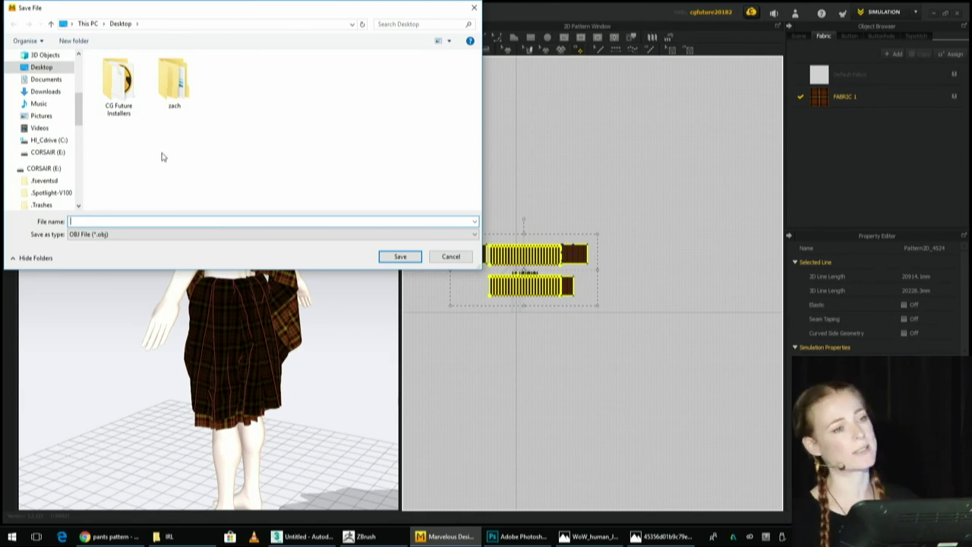
left_click(463, 259)
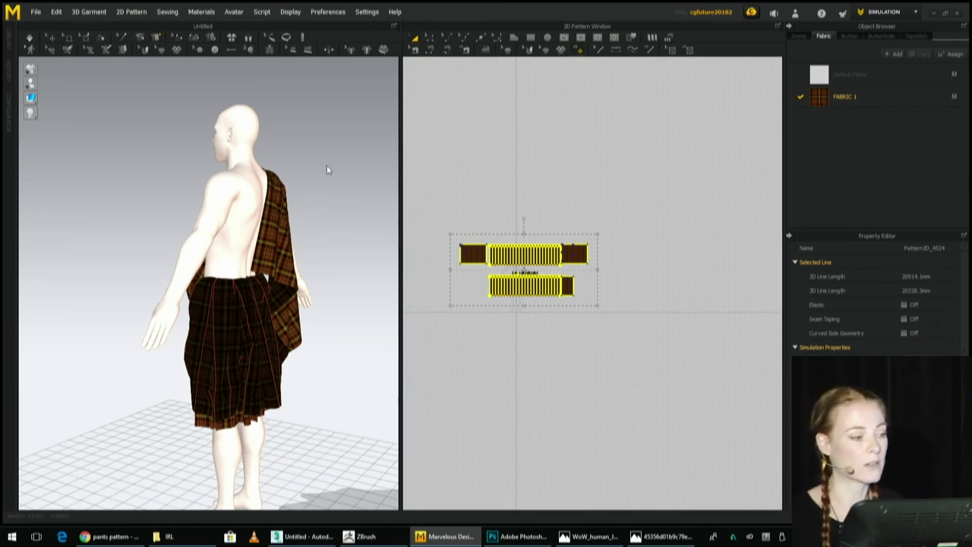
Simulate the draped kilt to settle its folds, checking the garment from the front.
key("space")
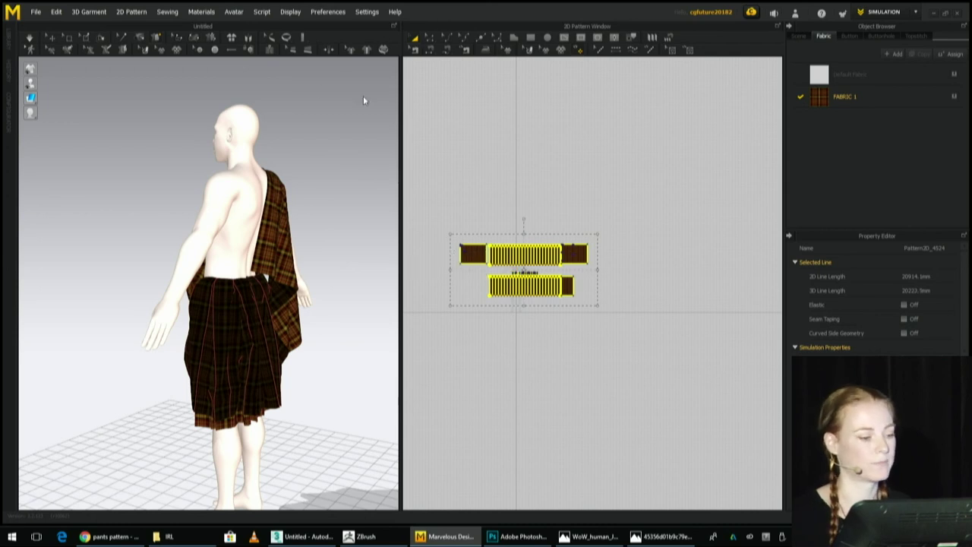
key("space")
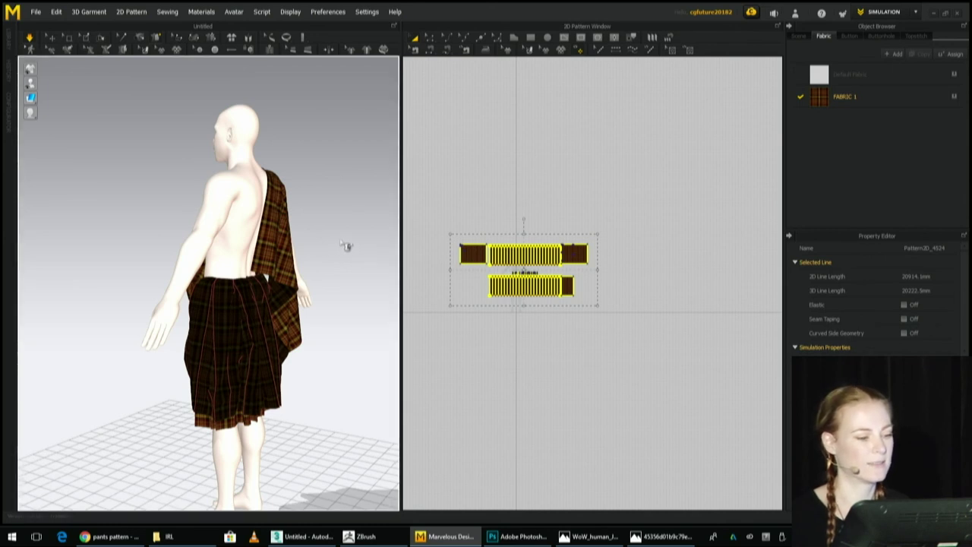
key("4")
right_click_drag(326, 245, 411, 244)
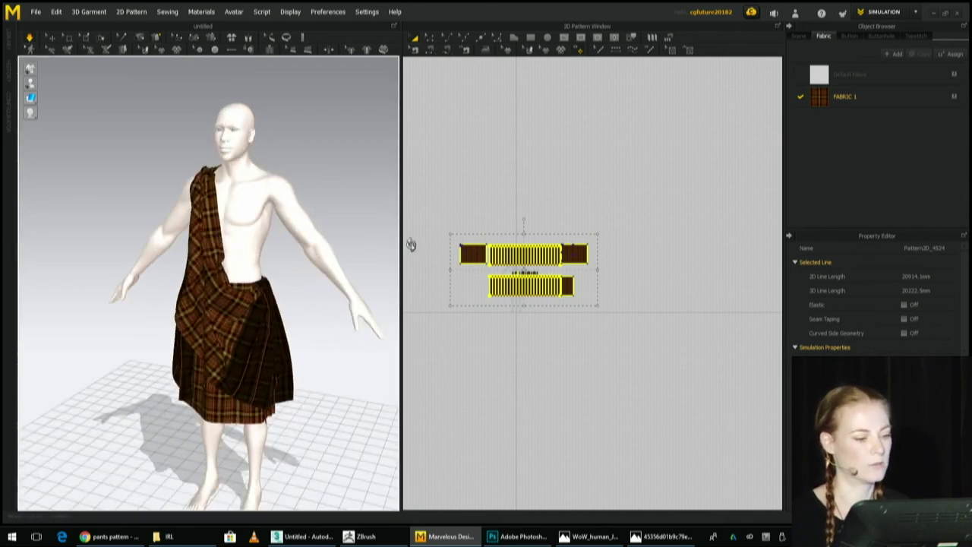
Start exporting the selected kilt patterns as an OBJ file named KILT on the Desktop.
left_click(36, 11)
mouse_move(72, 144)
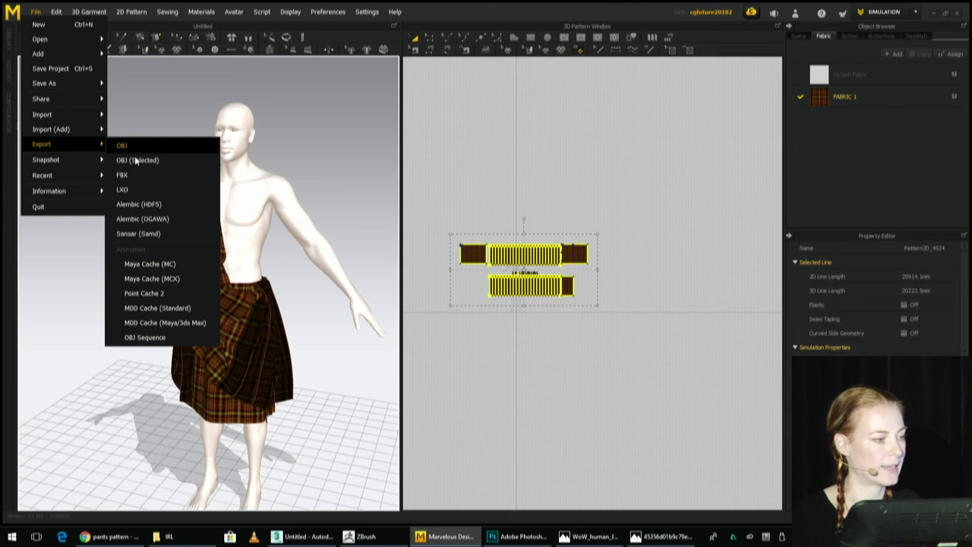
left_click(136, 160)
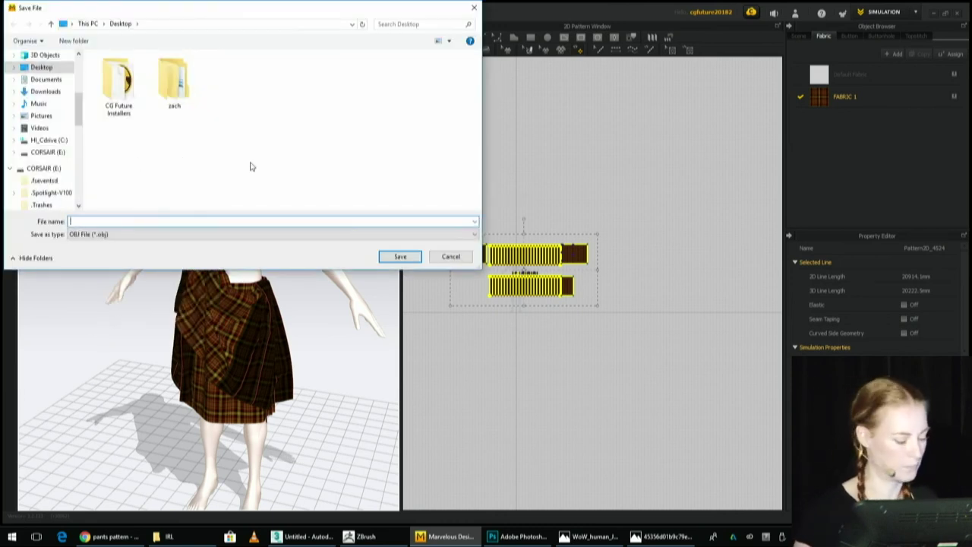
type("kilt")
key("Return")
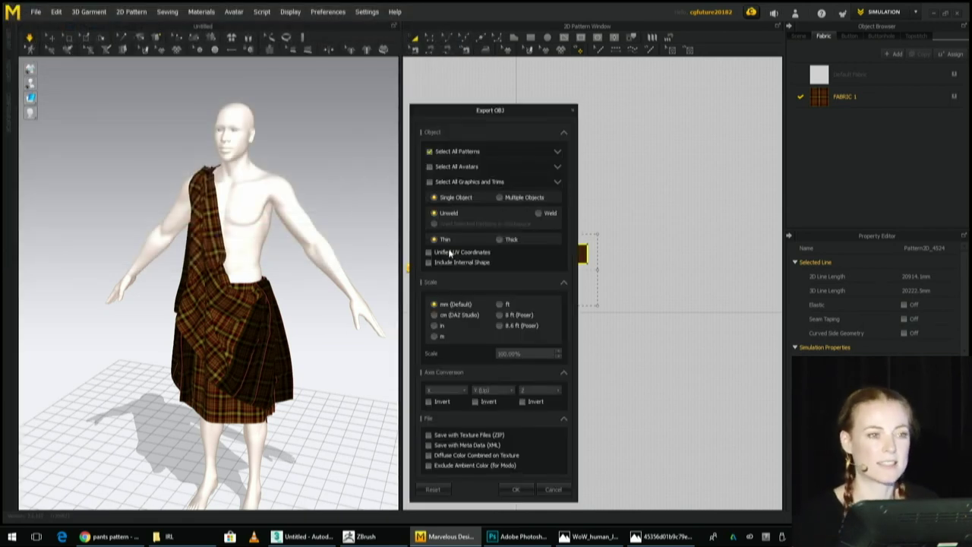
Set the OBJ export to thick geometry with Z as the up axis and run the kilt export.
left_click(500, 240)
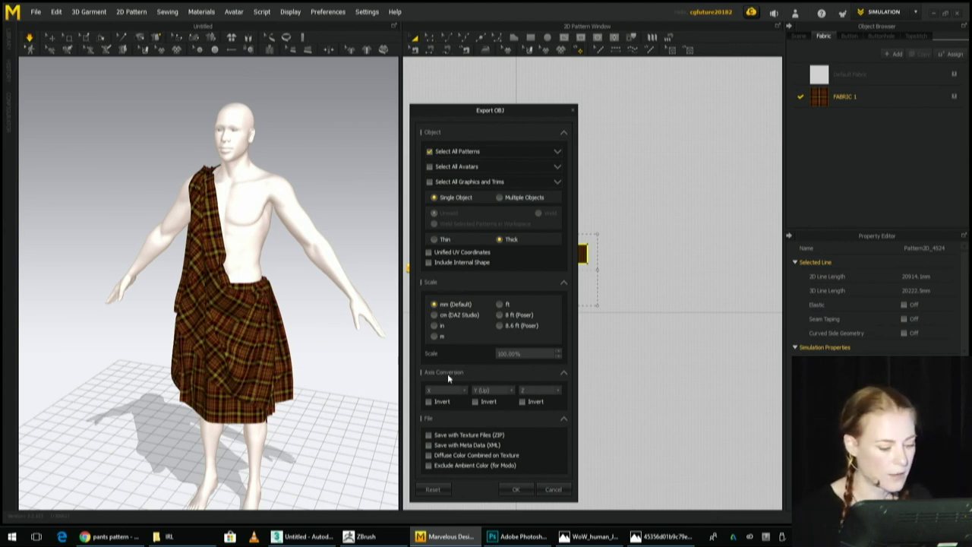
left_click(515, 392)
left_click(516, 390)
left_click(515, 391)
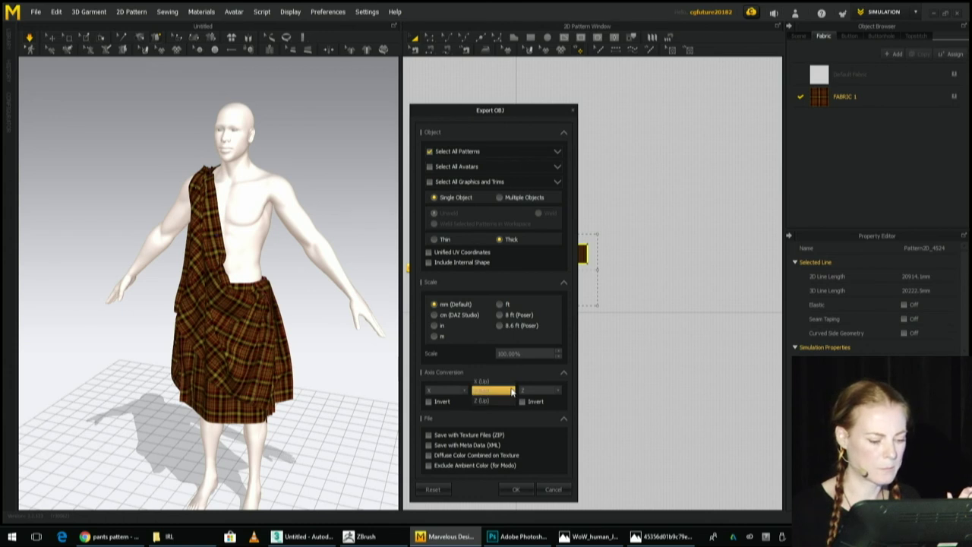
left_click(498, 401)
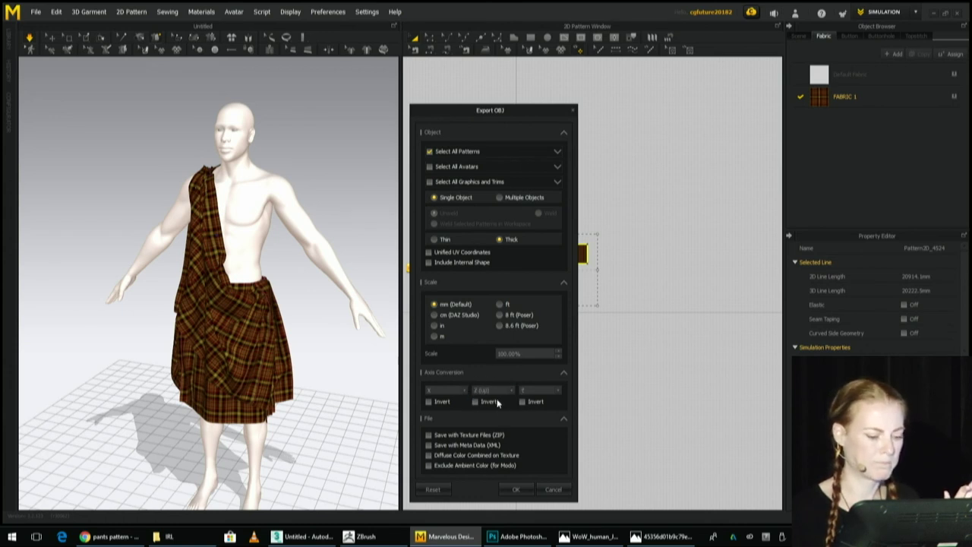
left_click(517, 491)
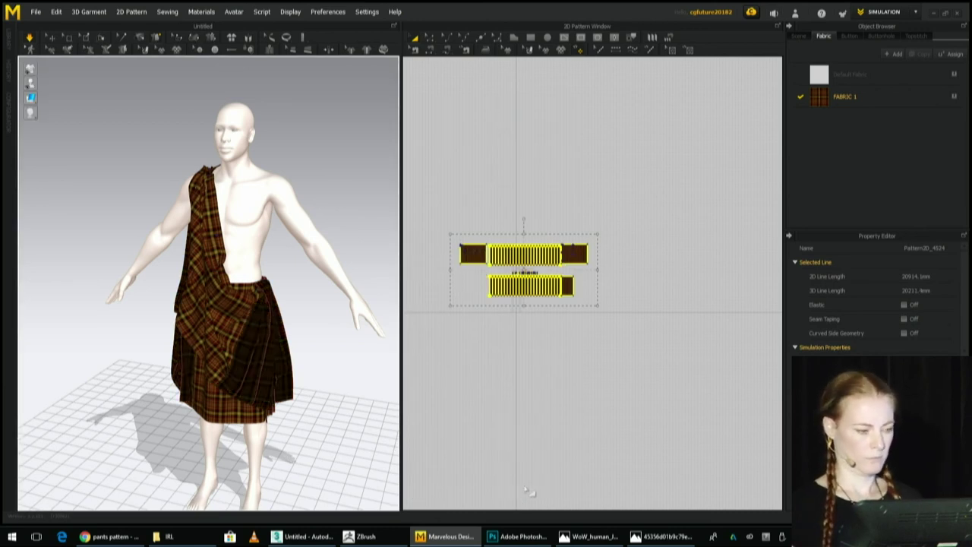
Export the avatar without the garment patterns as an OBJ file named avatar on the Desktop.
left_click(933, 13)
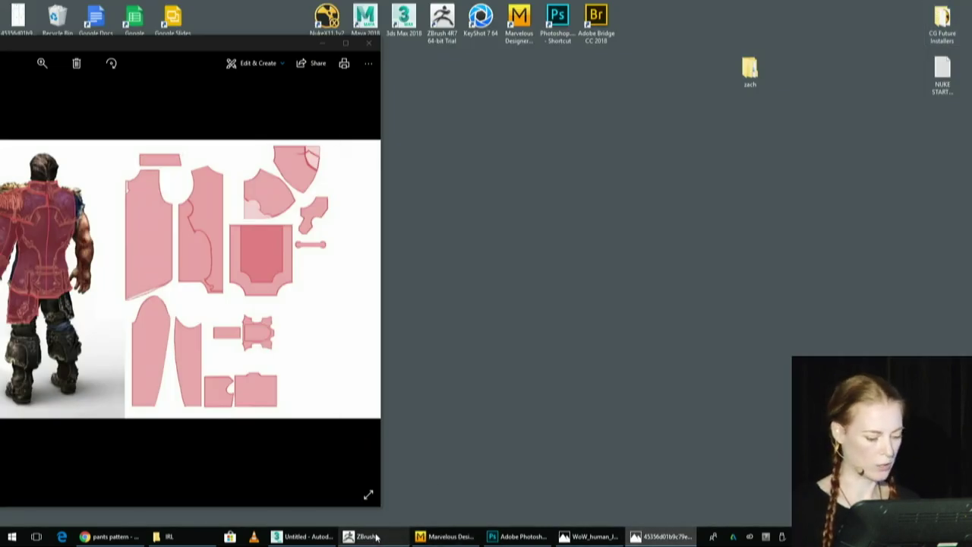
left_click(444, 536)
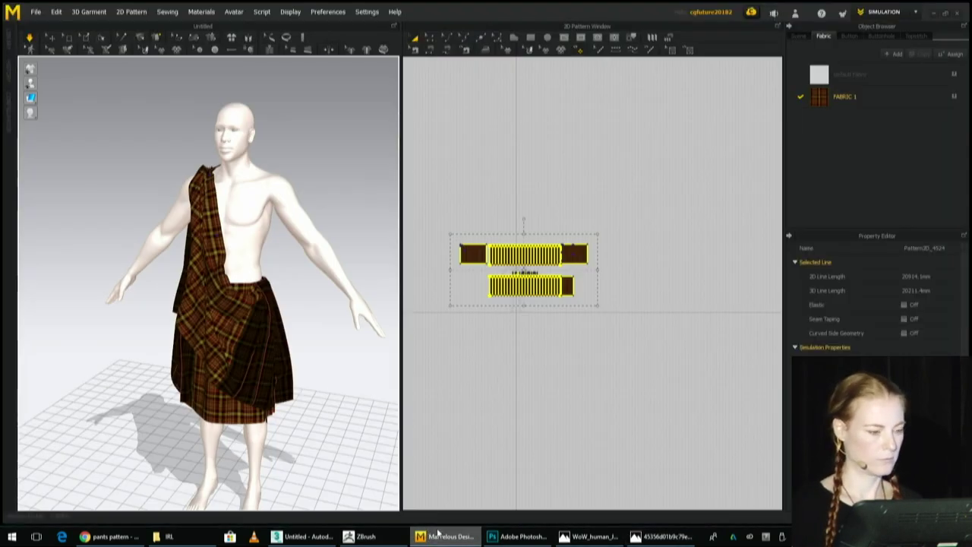
left_click(35, 12)
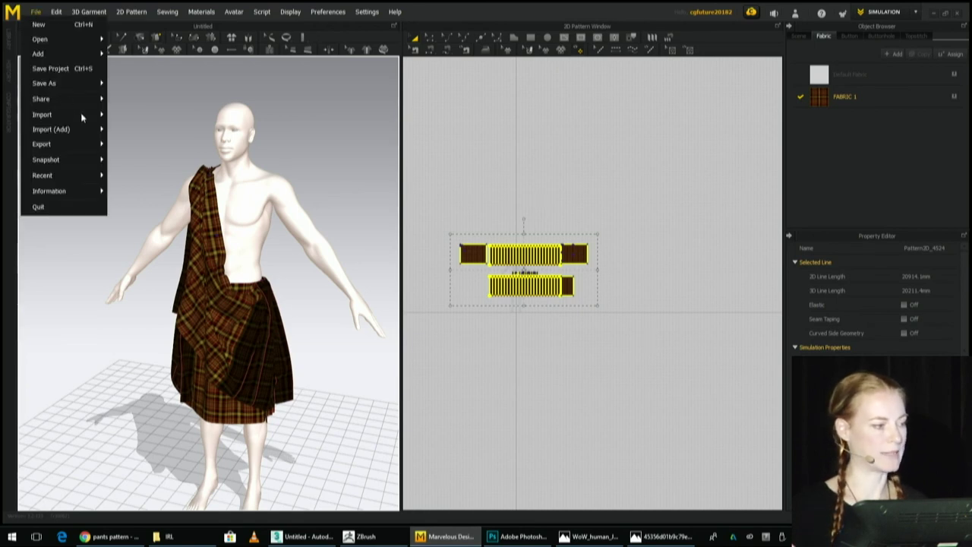
mouse_move(94, 115)
mouse_move(100, 146)
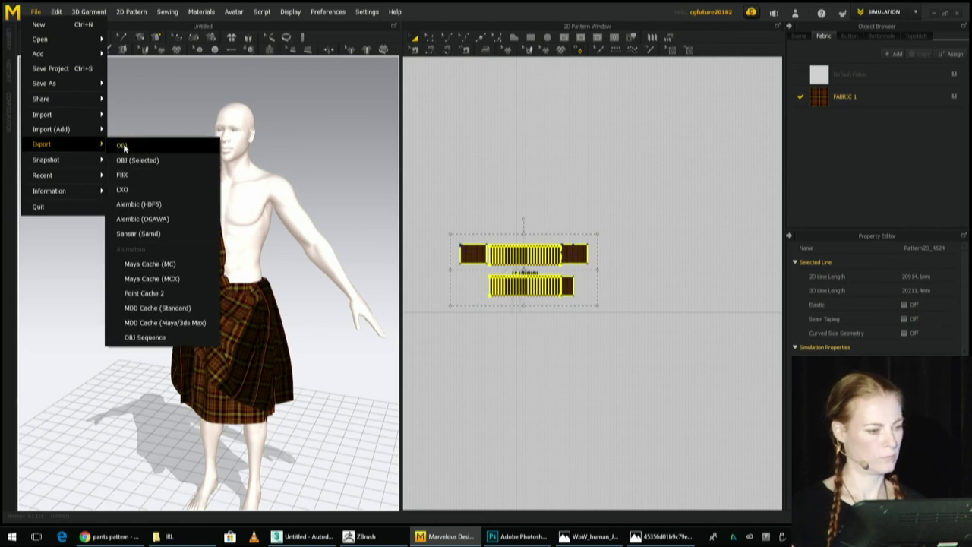
left_click(121, 145)
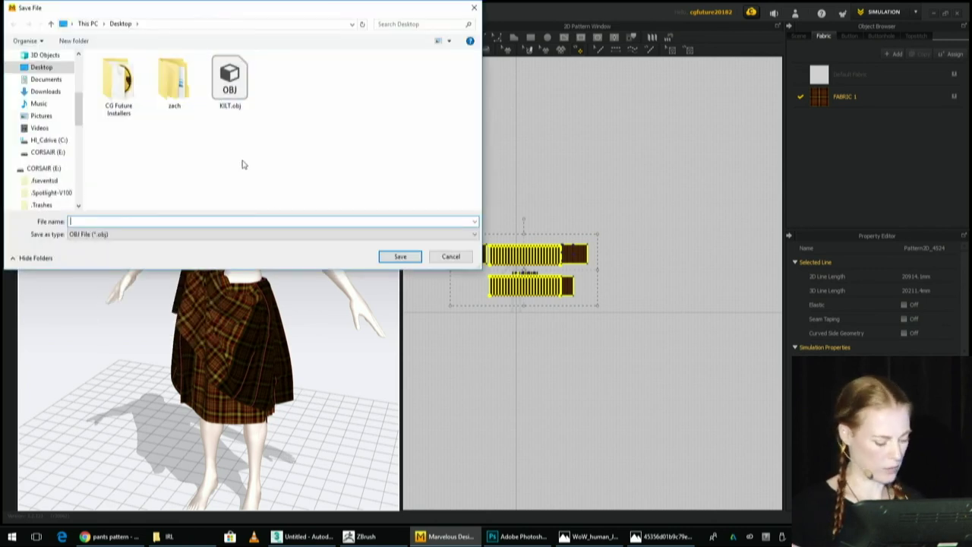
type("avatar")
key("Return")
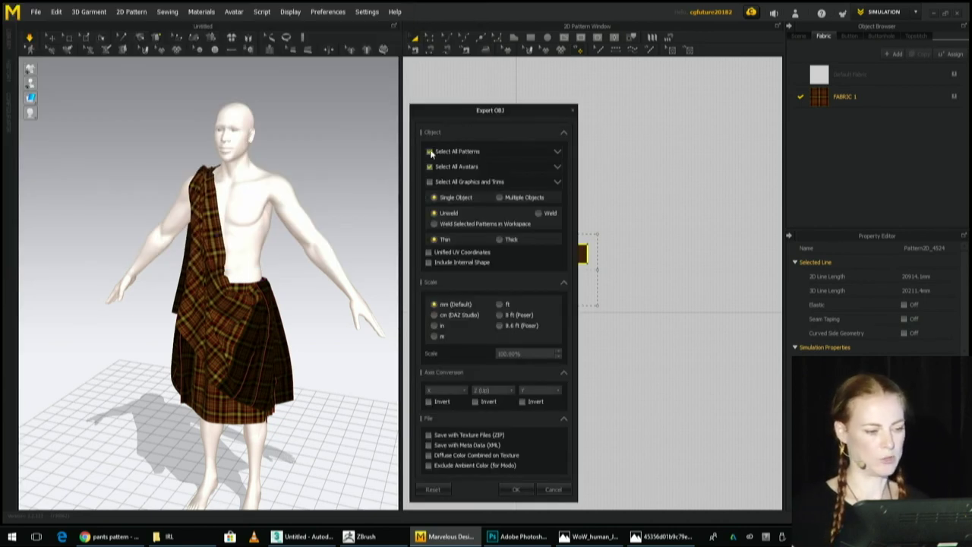
left_click(515, 489)
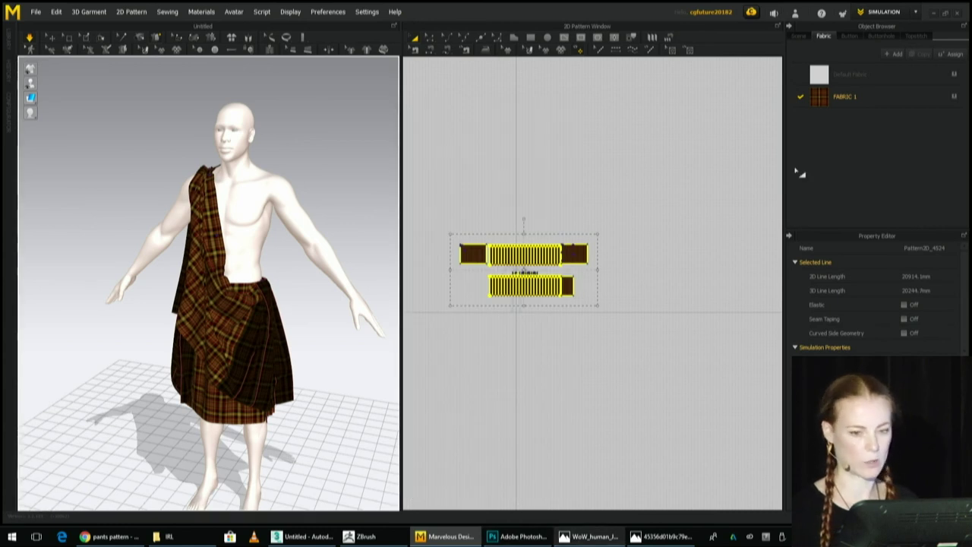
Switch to ZBrush and import avatar.obj from the Desktop.
left_click(933, 14)
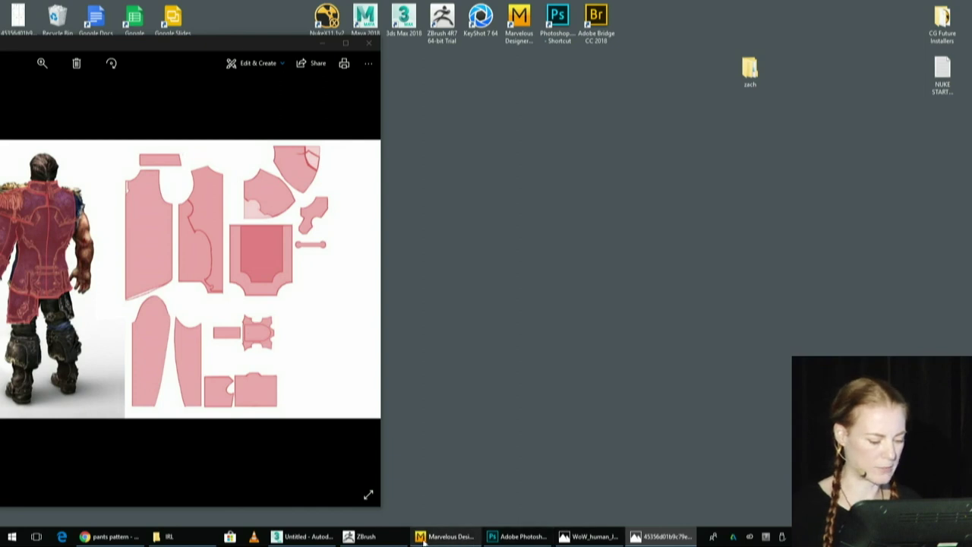
left_click(370, 536)
left_click(895, 58)
left_click(38, 67)
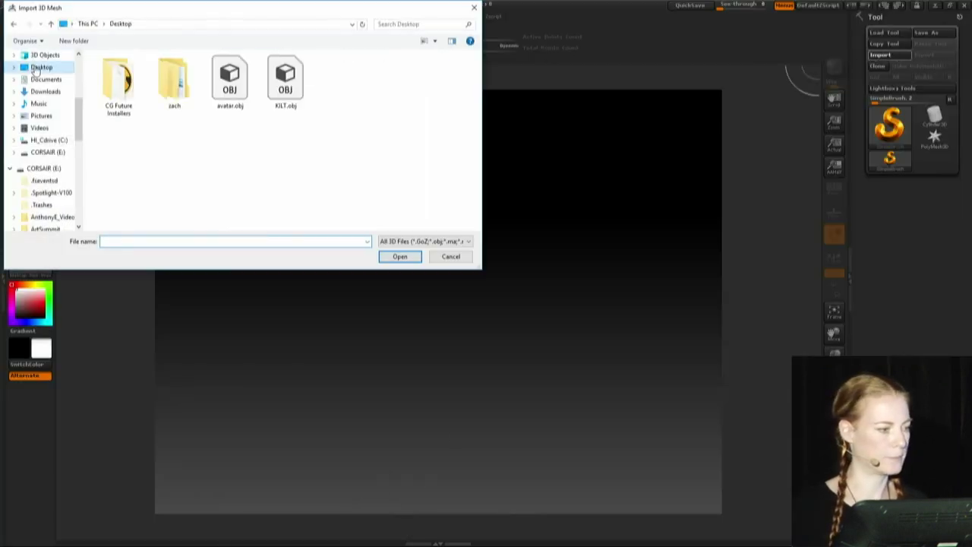
double_click(243, 89)
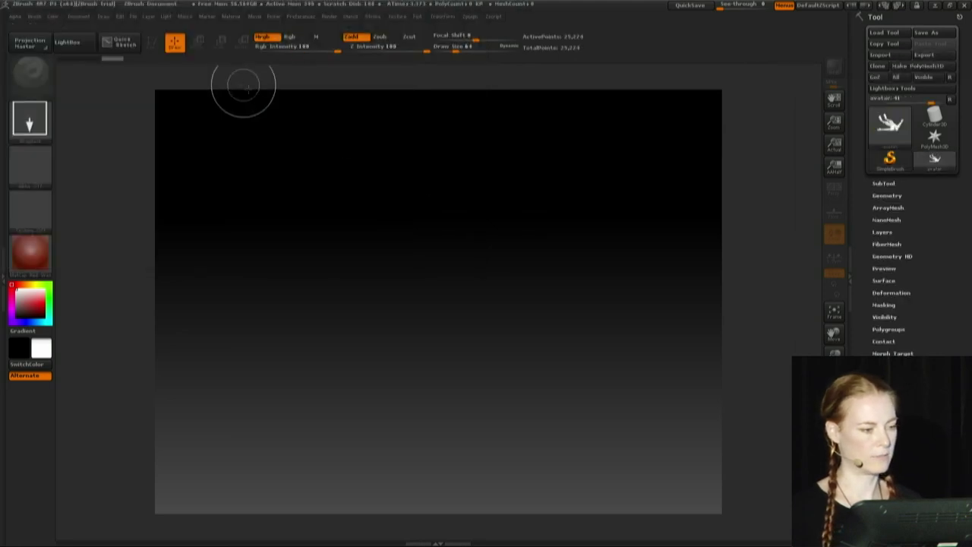
Draw the imported avatar on the canvas, enter Edit mode and turn it upright to a front view.
left_click_drag(461, 228, 461, 462)
key("t")
left_click_drag(537, 374, 770, 407)
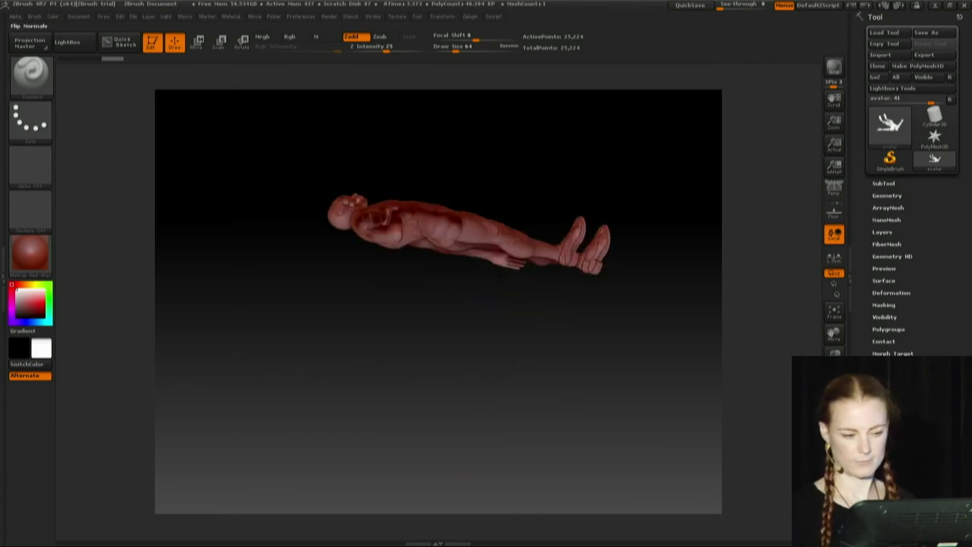
mouse_move(668, 309)
left_mouse_down()
mouse_move(621, 414)
mouse_move(616, 372)
mouse_move(532, 237)
mouse_move(542, 260)
mouse_move(531, 263)
mouse_move(553, 246)
mouse_move(585, 334)
mouse_move(586, 296)
mouse_move(661, 267)
left_mouse_up()
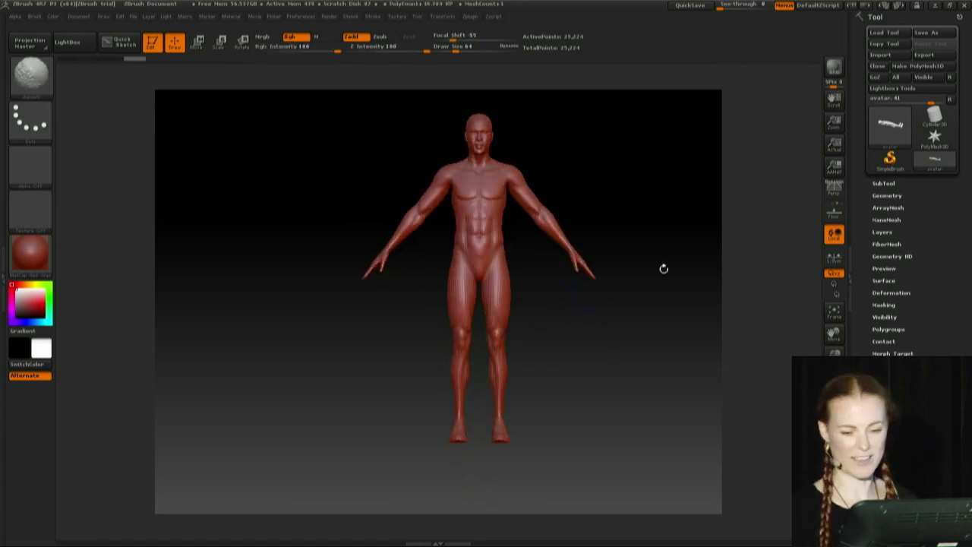
Make the PolyMesh3D star the active tool and import KILT.obj from the Desktop into it.
left_click(936, 121)
left_click(934, 135)
left_click(880, 54)
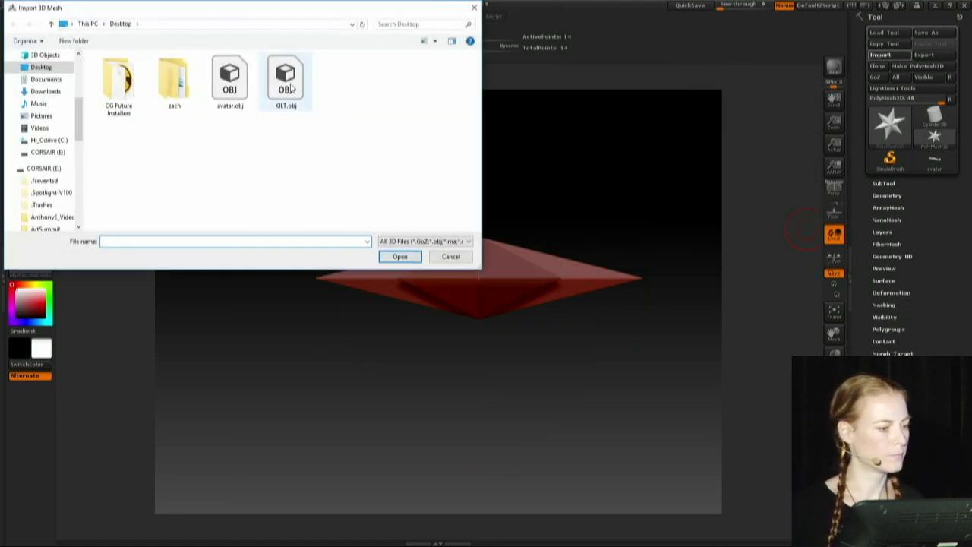
double_click(292, 87)
left_click_drag(623, 254, 934, 215)
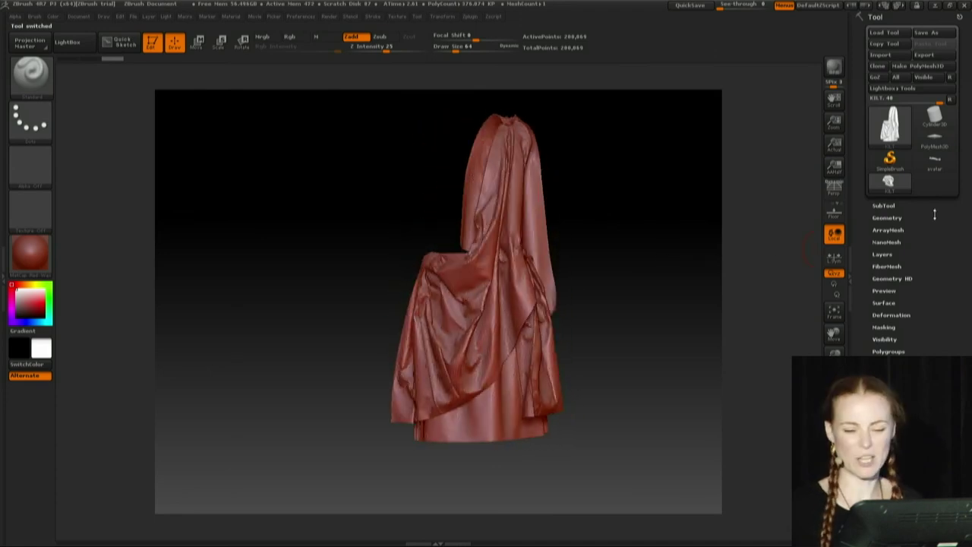
left_click_drag(631, 251, 683, 263)
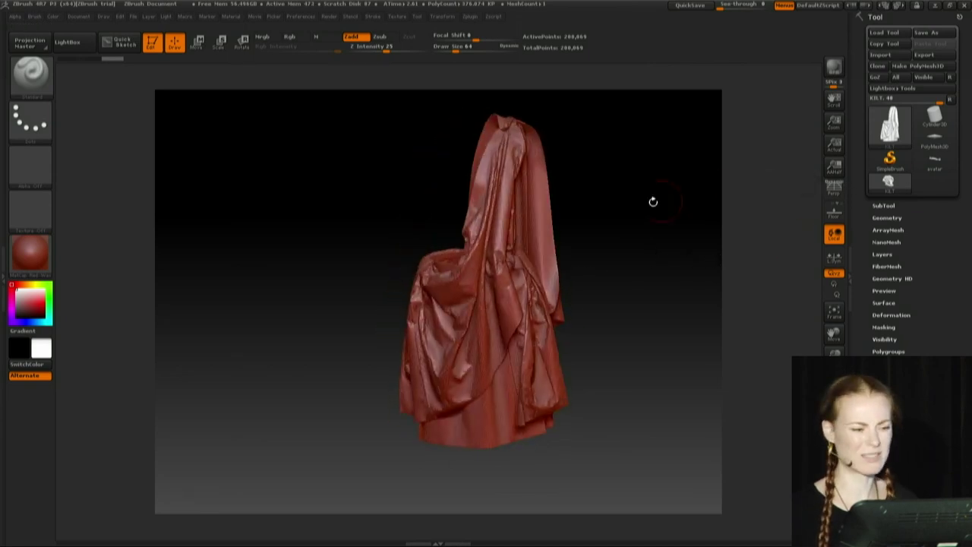
left_click_drag(651, 202, 673, 190)
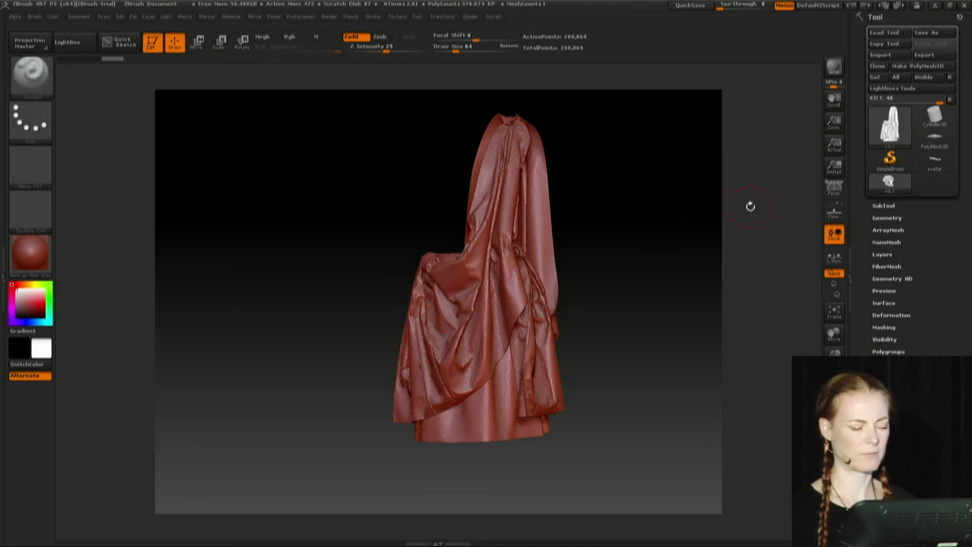
Make the avatar the active tool and append the kilt mesh to it as a subtool.
mouse_move(946, 165)
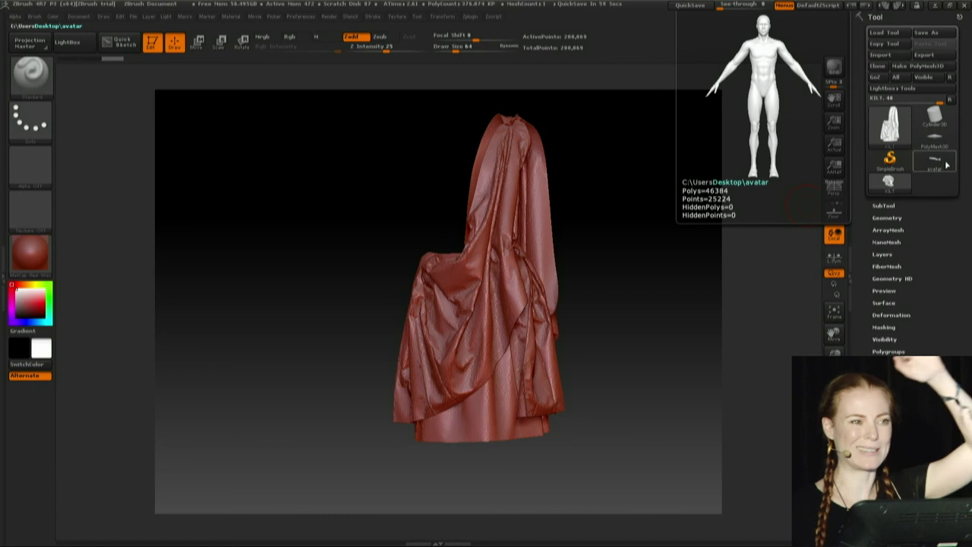
left_click(946, 162)
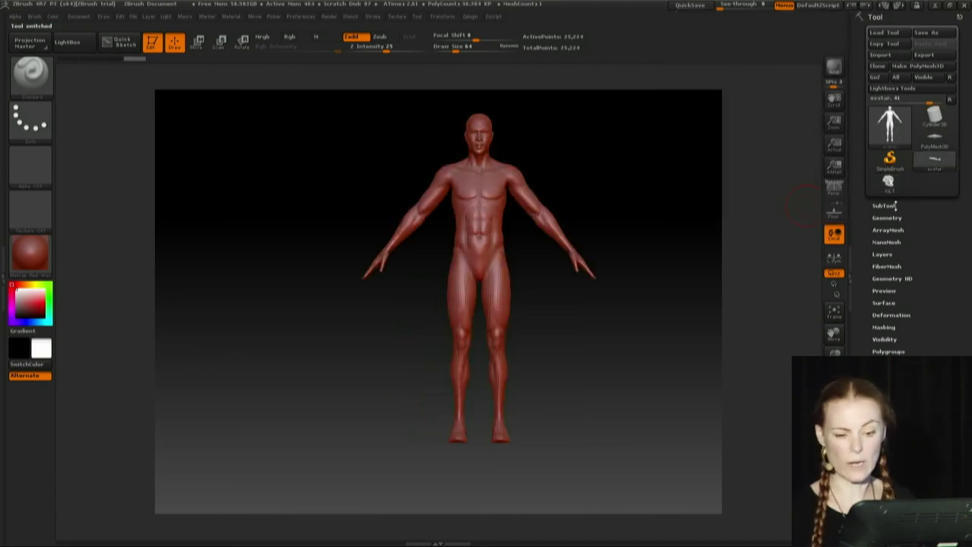
left_click(885, 205)
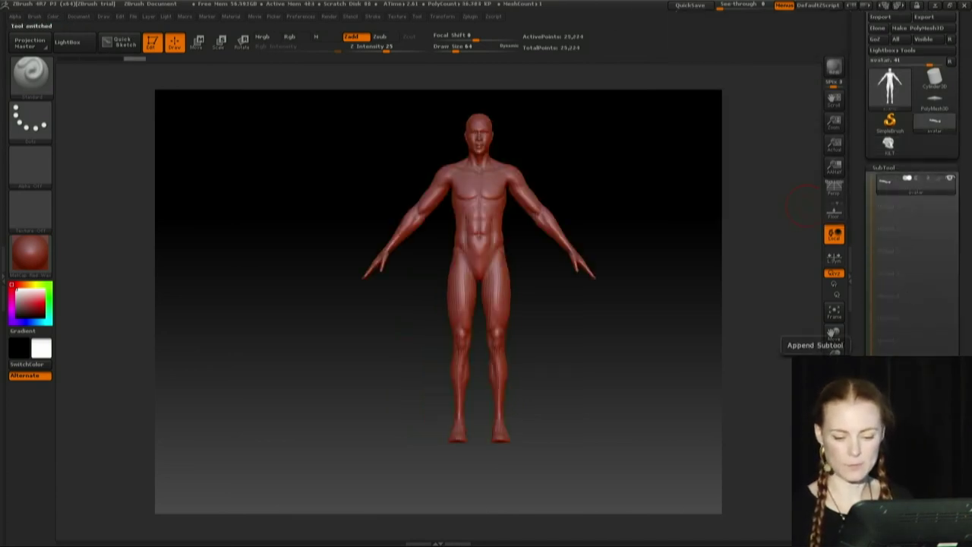
left_click(888, 448)
left_click(663, 352)
left_click_drag(603, 331, 694, 387)
Duplicate the kilt subtool, select the lower of the two kilts and hide the other.
left_click(894, 211)
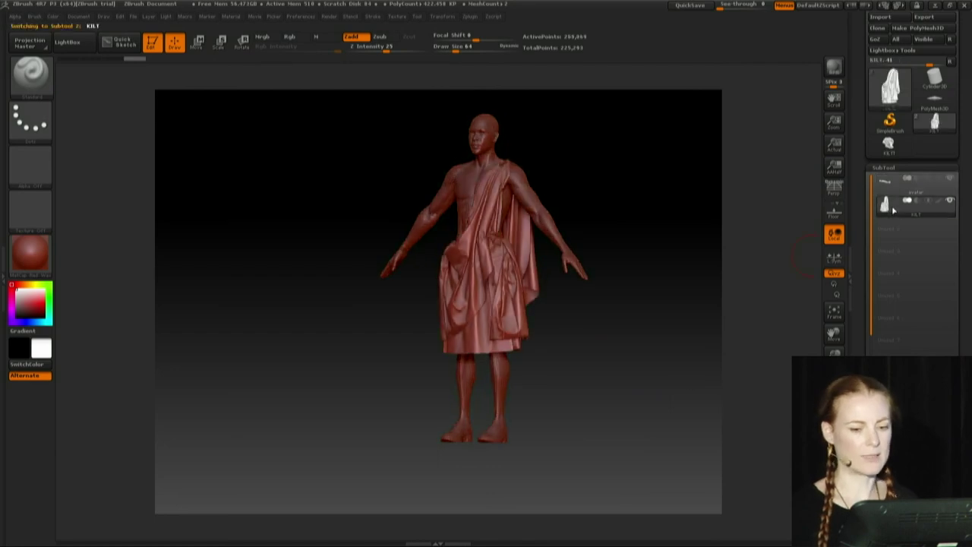
key("ctrl+shift+d")
left_click(887, 226)
left_click(950, 201)
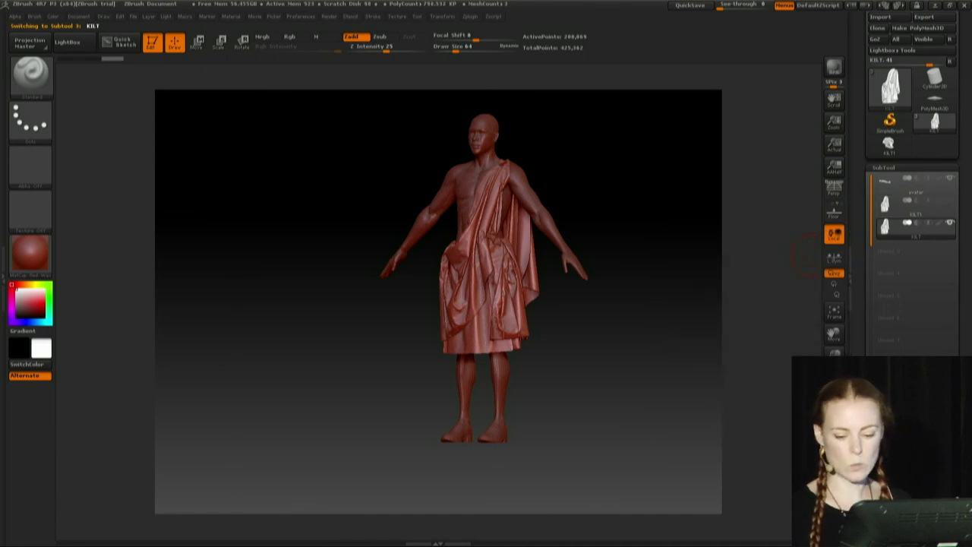
Retopologize the selected kilt subtool with ZRemesher, using the Same polygon count option.
scroll(911, 182, "down", 5)
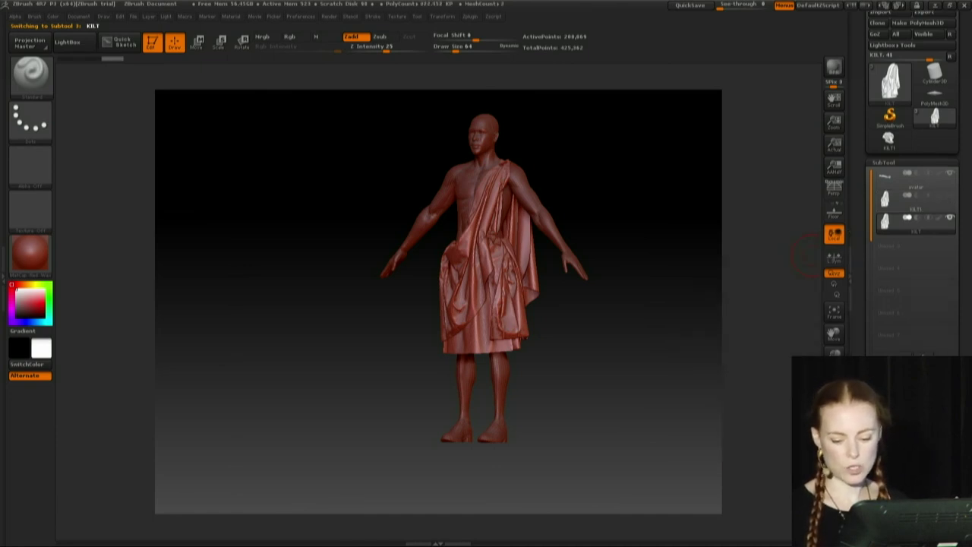
left_click(886, 392)
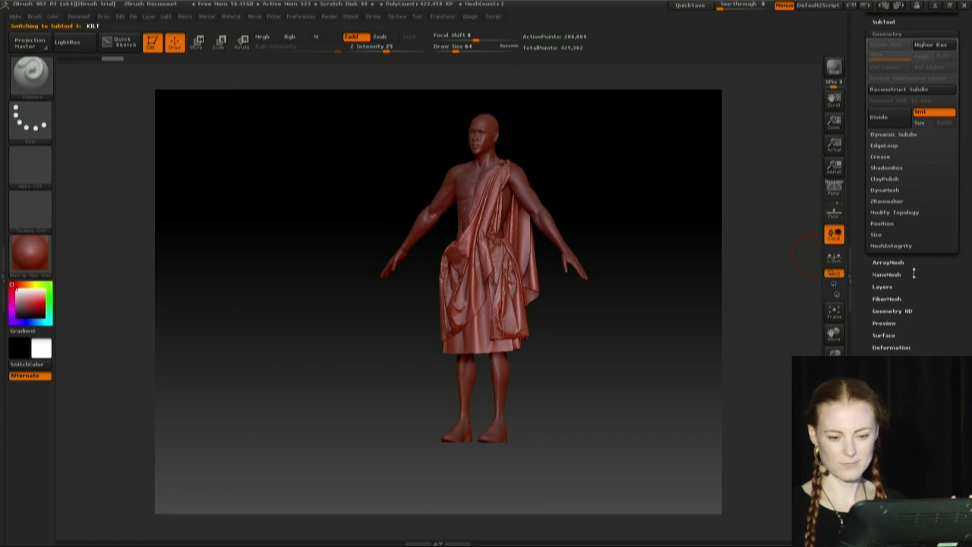
left_click(886, 200)
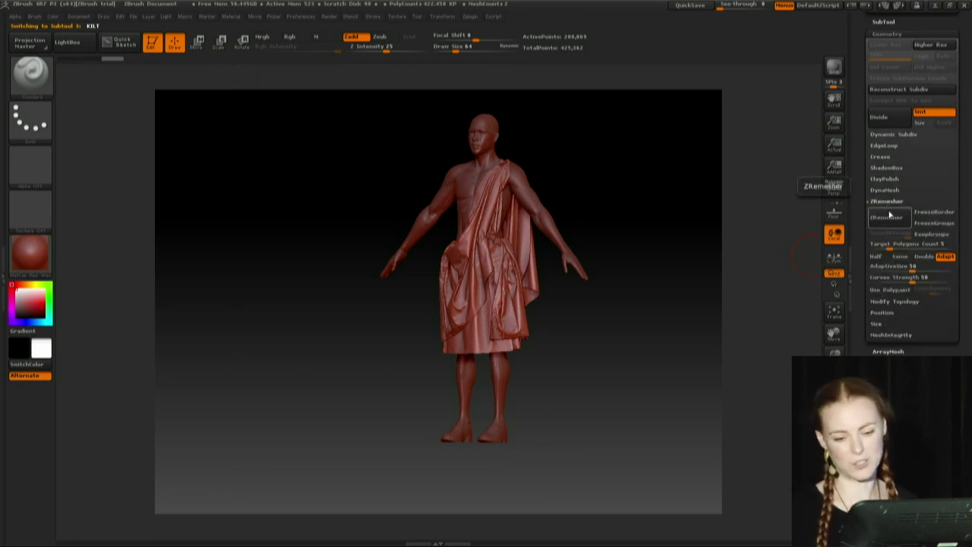
left_click(900, 256)
left_click(887, 217)
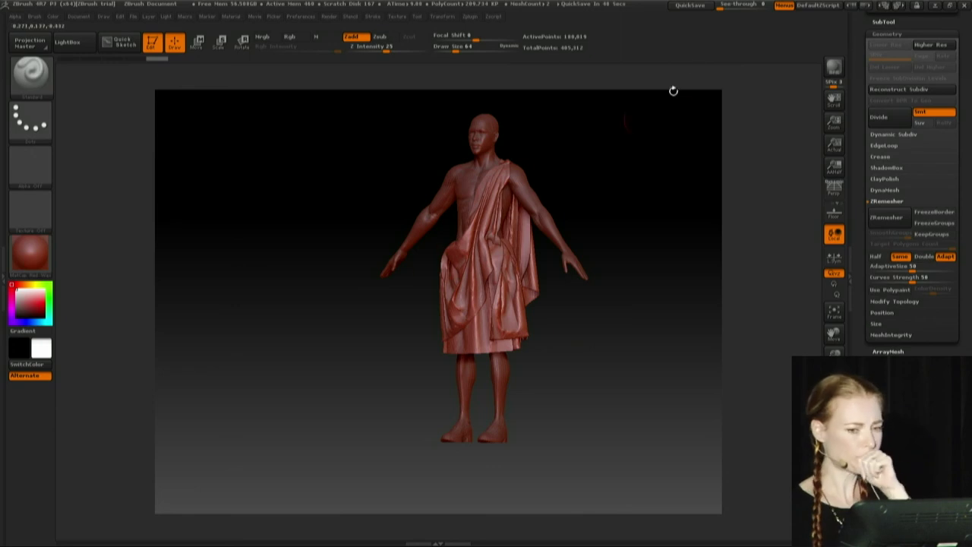
Select the dense KILT1 subtool and hide the ZRemeshed kilt.
left_click(885, 21)
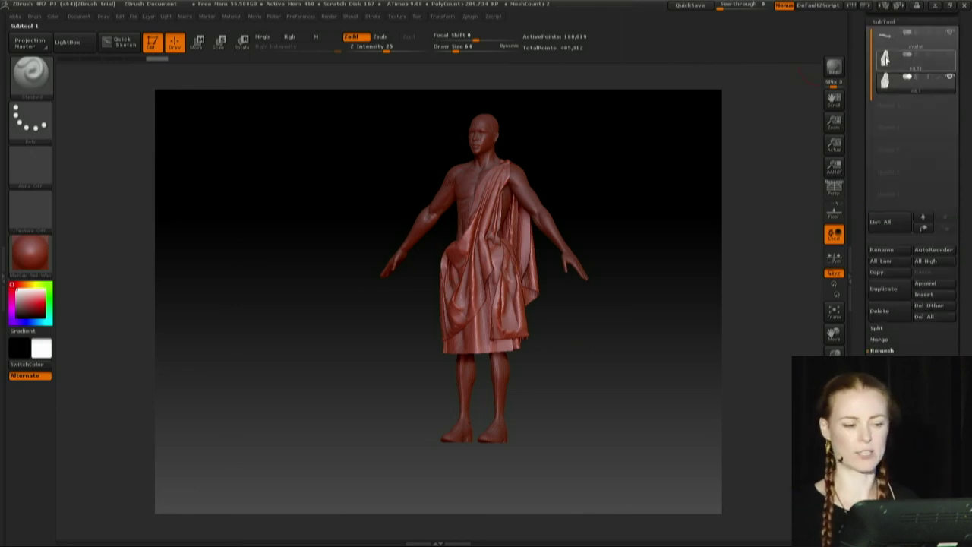
left_click(911, 80)
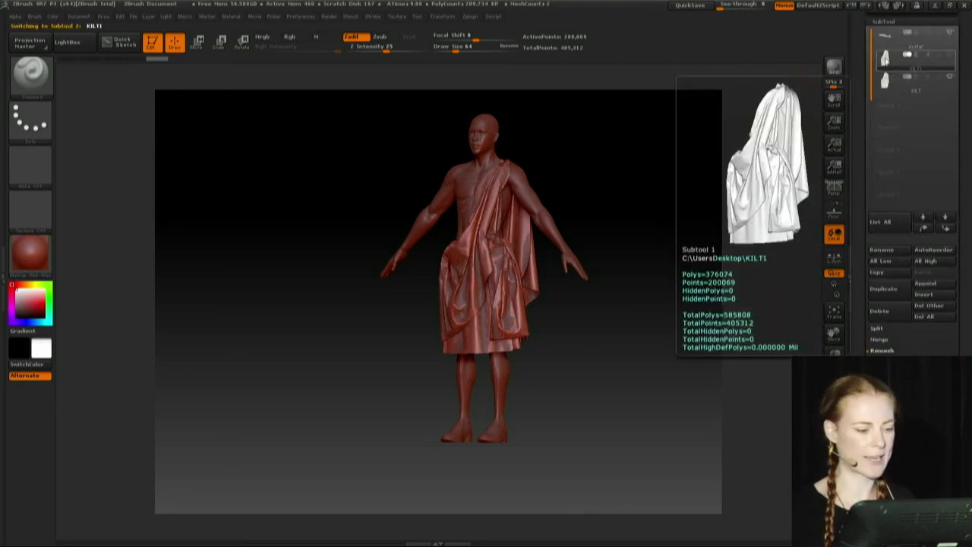
left_click(948, 79)
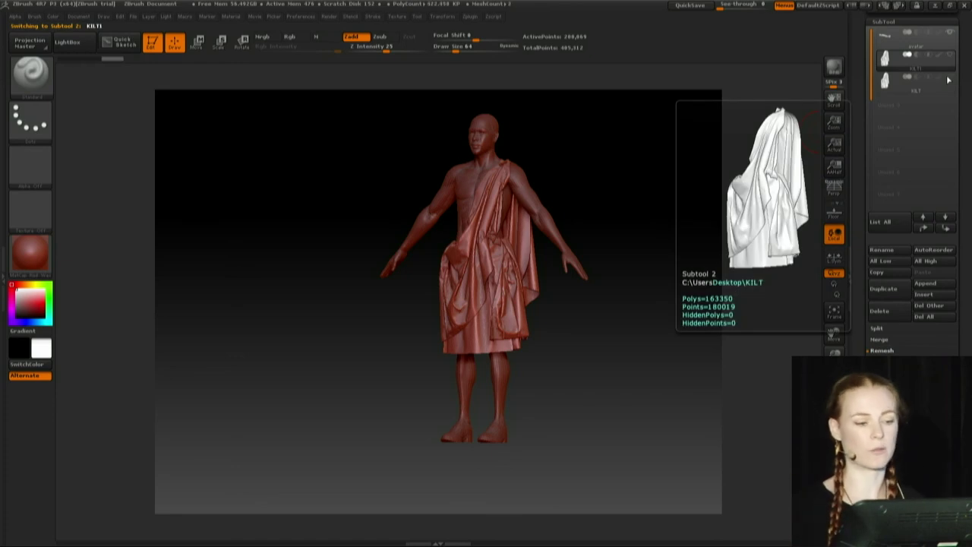
Subdivide the dense KILT1 subtool twice and inspect its folds from below.
key("ctrl+d")
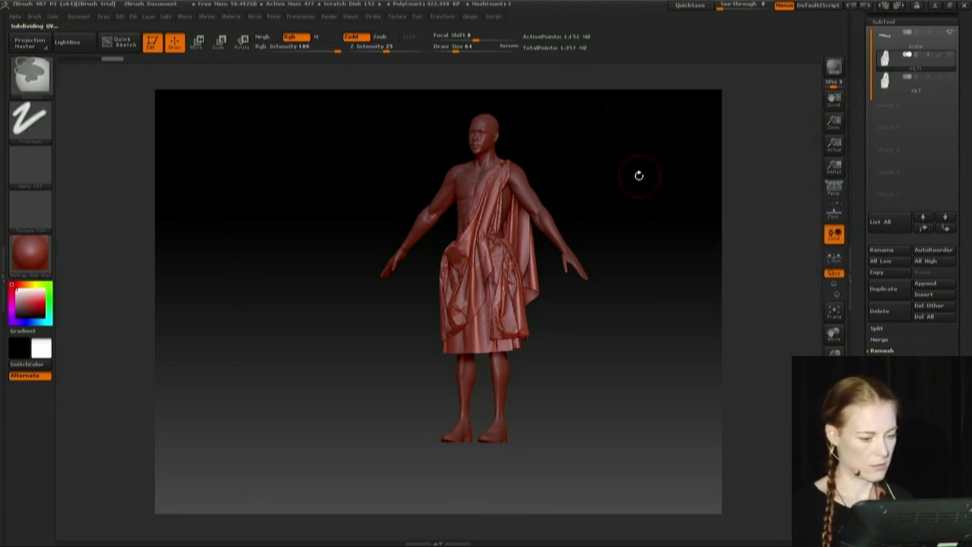
key("ctrl+d")
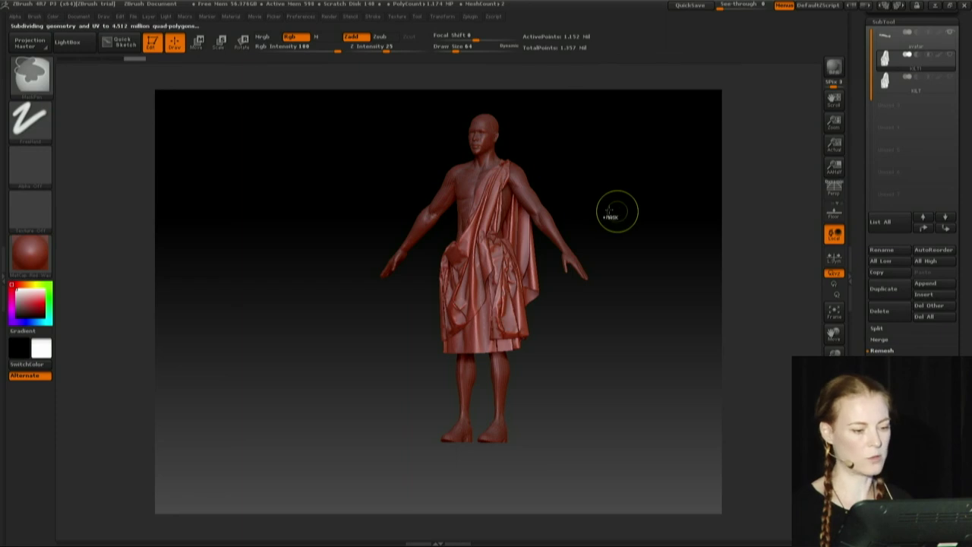
mouse_move(603, 227)
left_mouse_down()
mouse_move(631, 223)
mouse_move(652, 351)
left_mouse_up()
left_click_drag(661, 348, 504, 207)
mouse_move(681, 464)
left_mouse_down()
mouse_move(677, 362)
mouse_move(671, 357)
mouse_move(658, 450)
mouse_move(626, 313)
left_mouse_up()
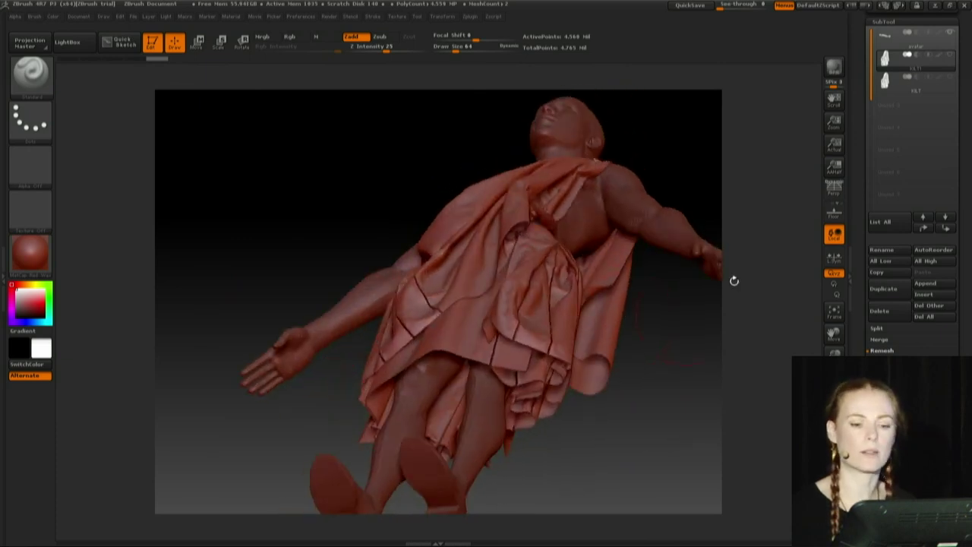
Select the ZRemeshed KILT subtool and smooth the folds near the back hem with a draw size of 22.
left_click(884, 93)
left_click_drag(640, 418, 632, 363)
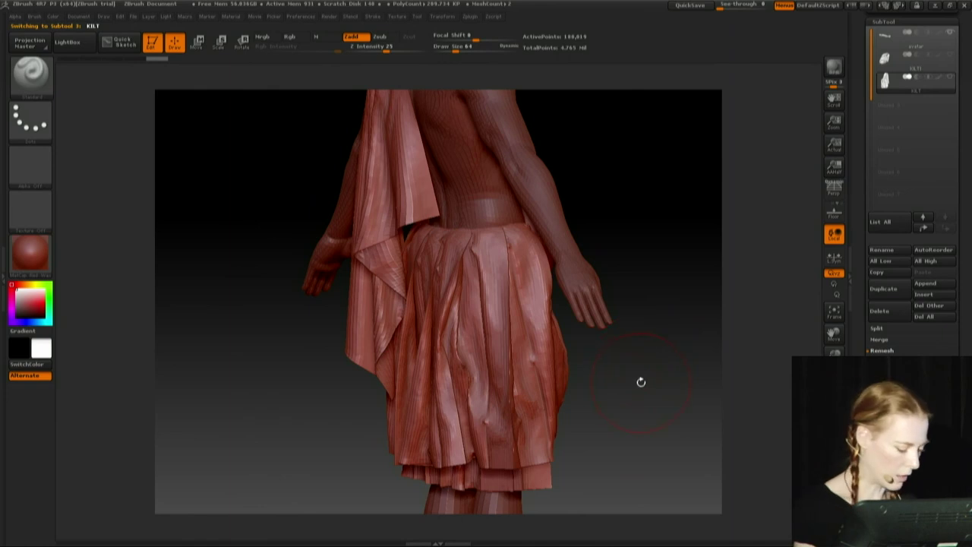
key("s")
left_click_drag(640, 386, 683, 390)
key("s")
left_click_drag(535, 395, 531, 395)
key("shift")
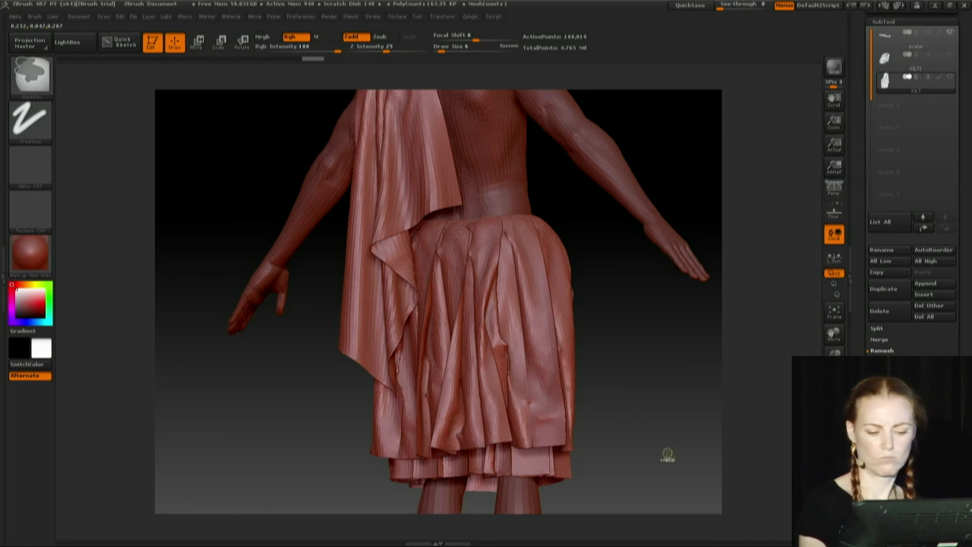
key("s")
left_click_drag(529, 403, 535, 403)
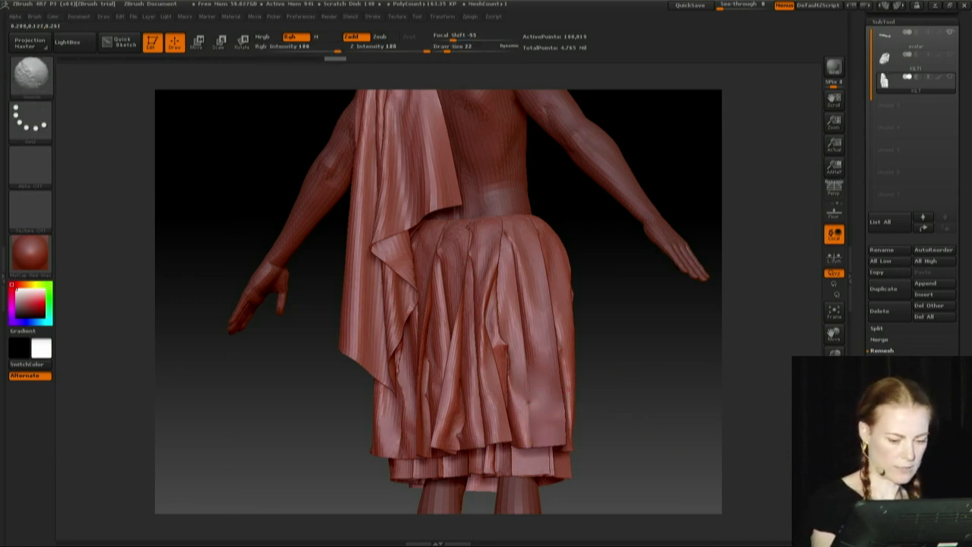
mouse_move(660, 412)
left_mouse_down()
mouse_move(653, 334)
mouse_move(647, 402)
left_mouse_up()
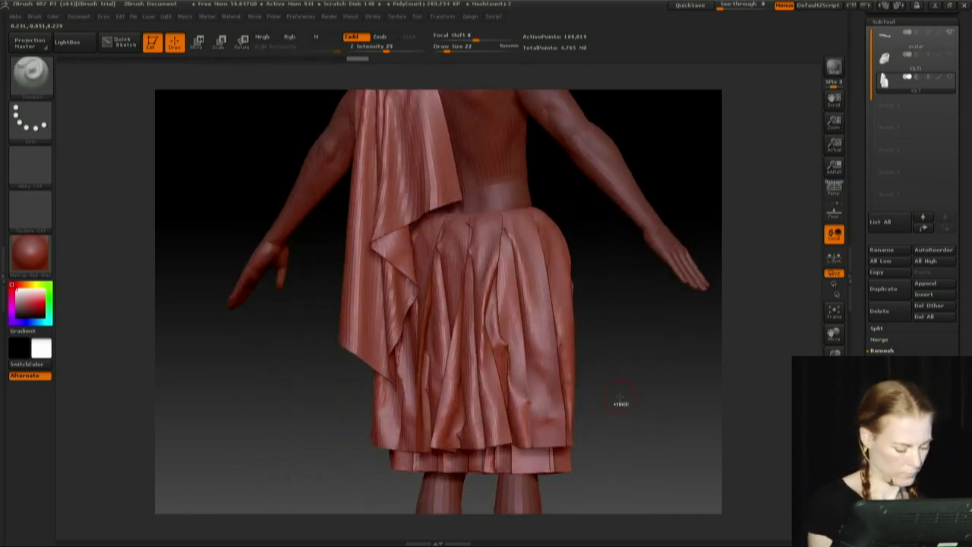
Display the polyframe on the ZRemeshed kilt and examine its topology up close around the lower pleats.
key("ctrl+f")
key("ctrl+n")
left_click_drag(447, 239, 513, 396)
key("t")
left_click_drag(580, 413, 612, 405)
left_click_drag(588, 310, 607, 397, "alt")
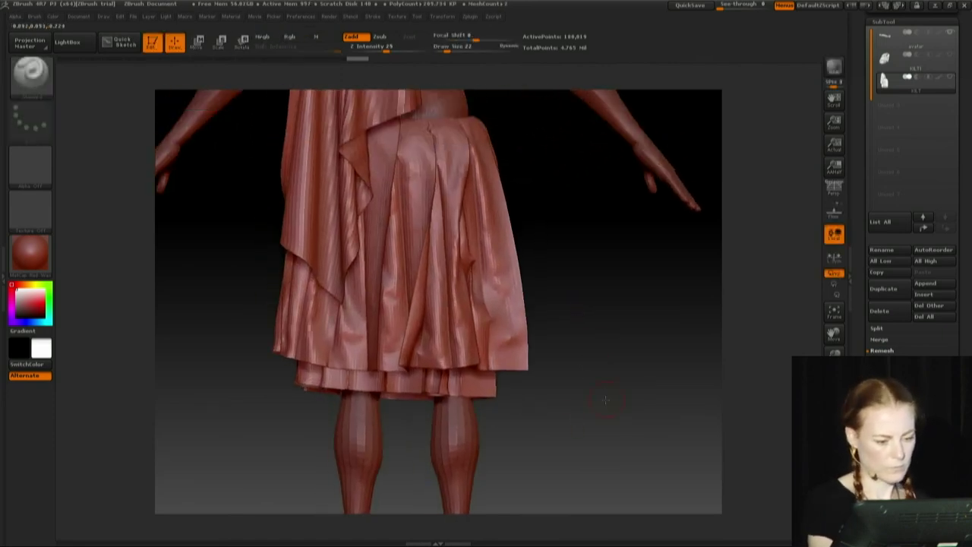
key("shift+f")
mouse_move(589, 341)
left_mouse_down("alt")
mouse_move(625, 443)
mouse_move(598, 373)
mouse_move(590, 296)
mouse_move(597, 378)
left_mouse_up("alt")
key("s")
left_click(487, 314)
mouse_move(643, 410)
left_mouse_down("alt")
mouse_move(655, 312)
mouse_move(643, 428)
left_mouse_up("alt")
key("shift")
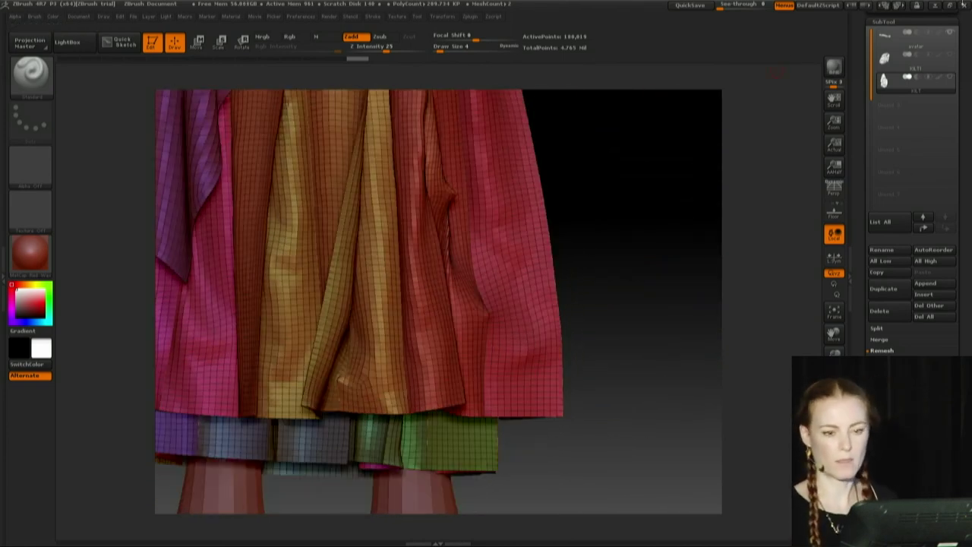
Switch to Marvelous Designer and export all patterns and avatars as kilt2.obj, using the Single Object, Weld and Thin options.
left_click(935, 6)
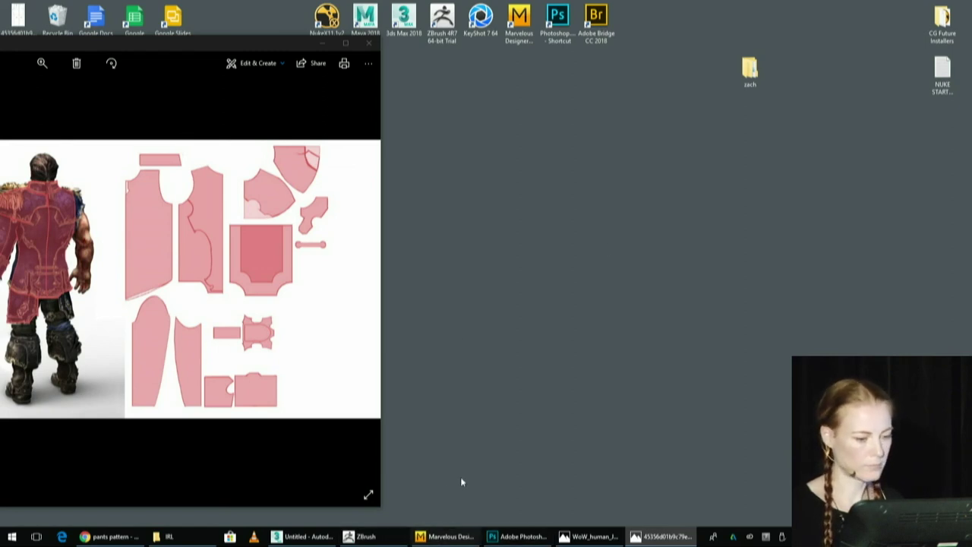
left_click(447, 537)
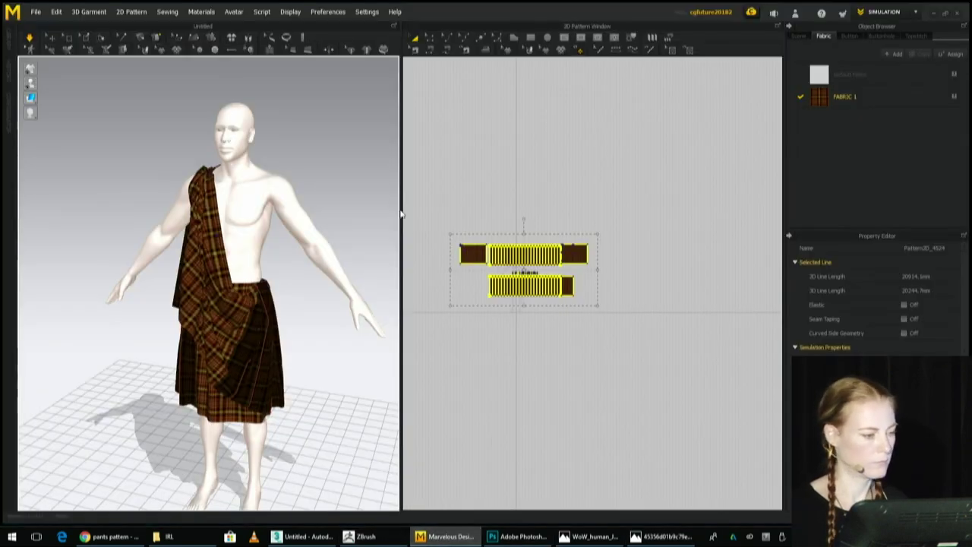
key("alt+Tab")
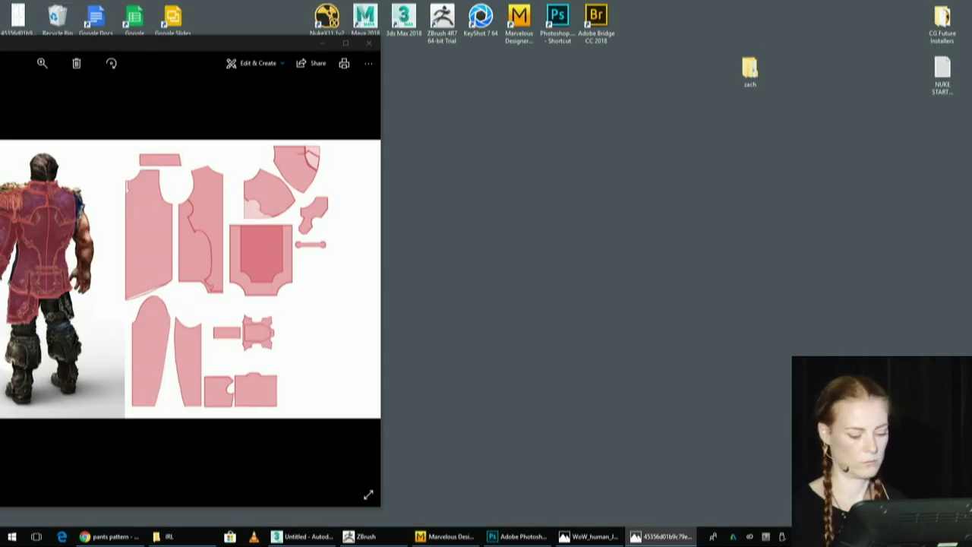
left_click(470, 538)
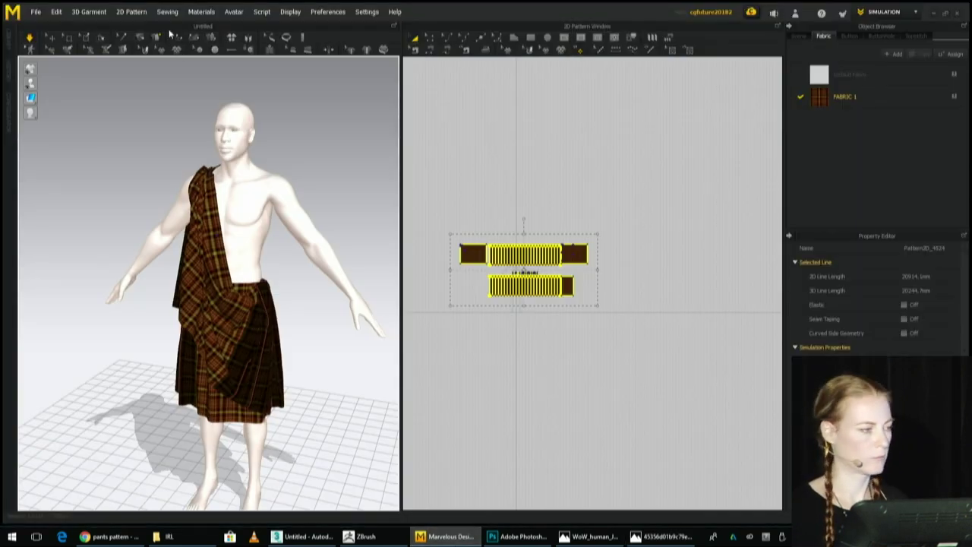
left_click(35, 12)
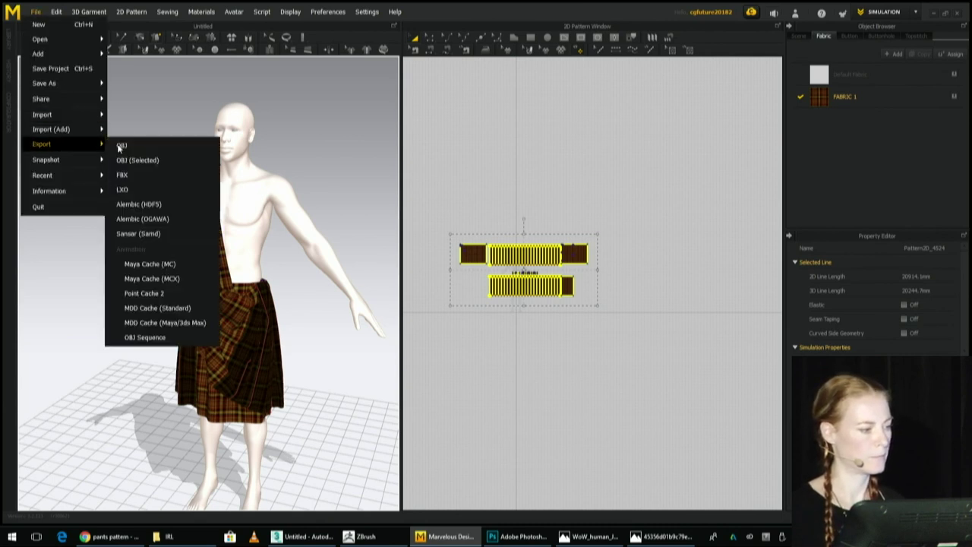
left_click(123, 145)
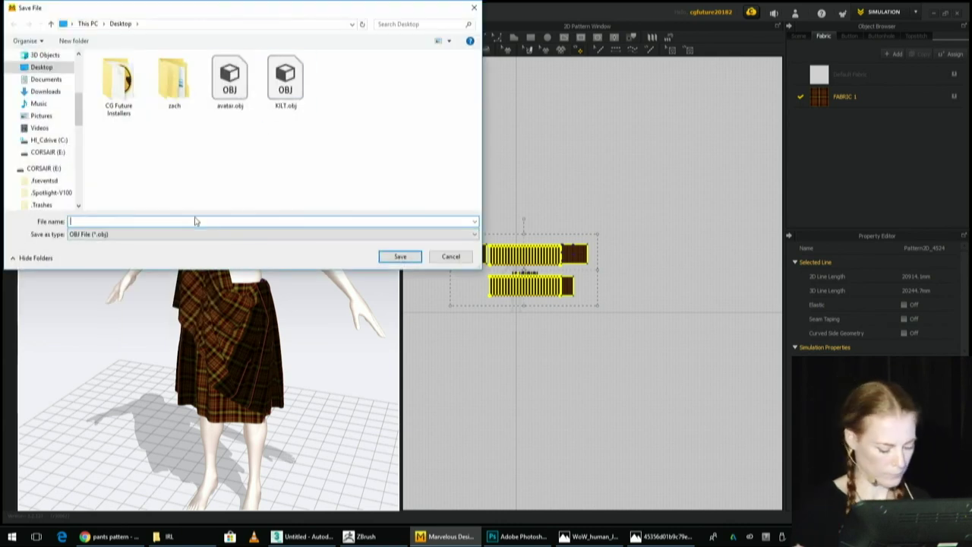
type("kilt")
key("Return")
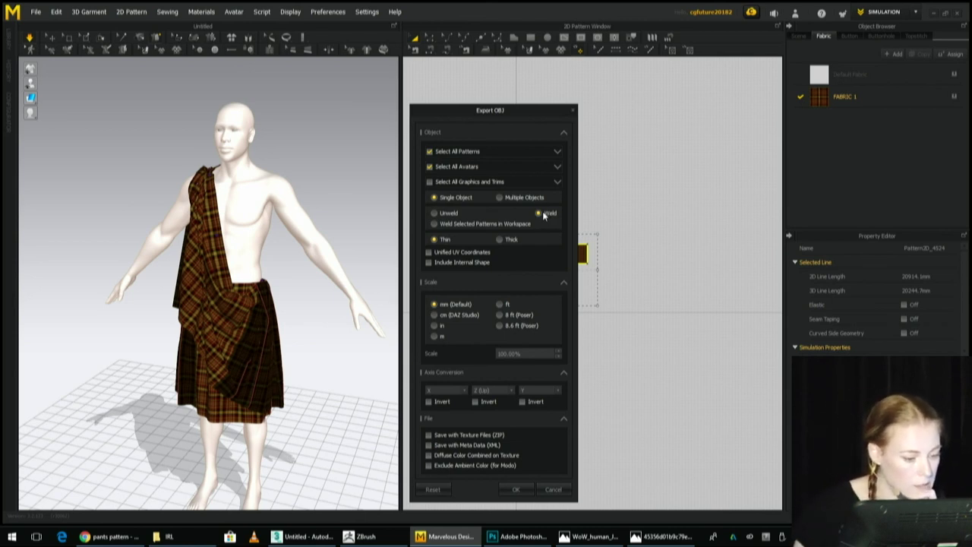
left_click(516, 488)
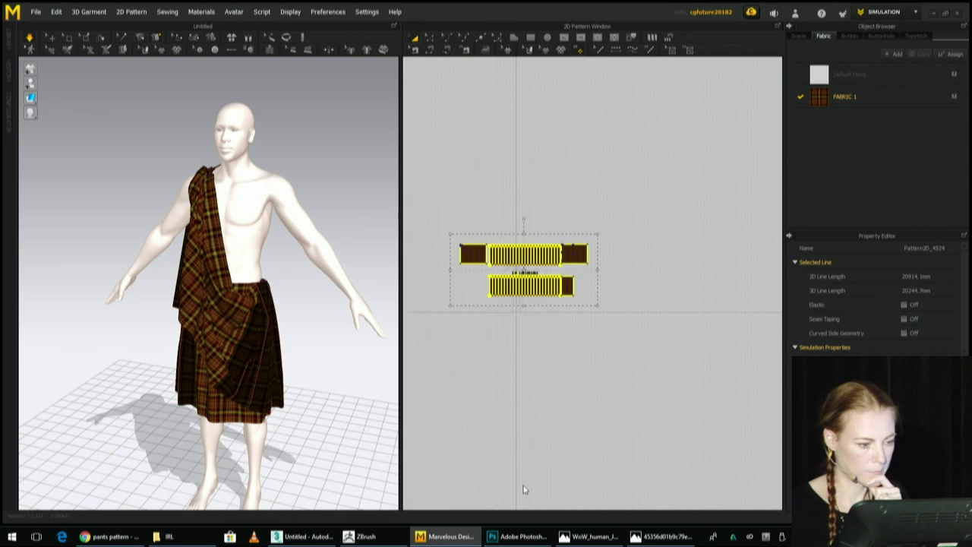
Switch back to ZBrush, make the PolyMesh3D star the active tool and import kilt2.obj into it.
left_click(934, 14)
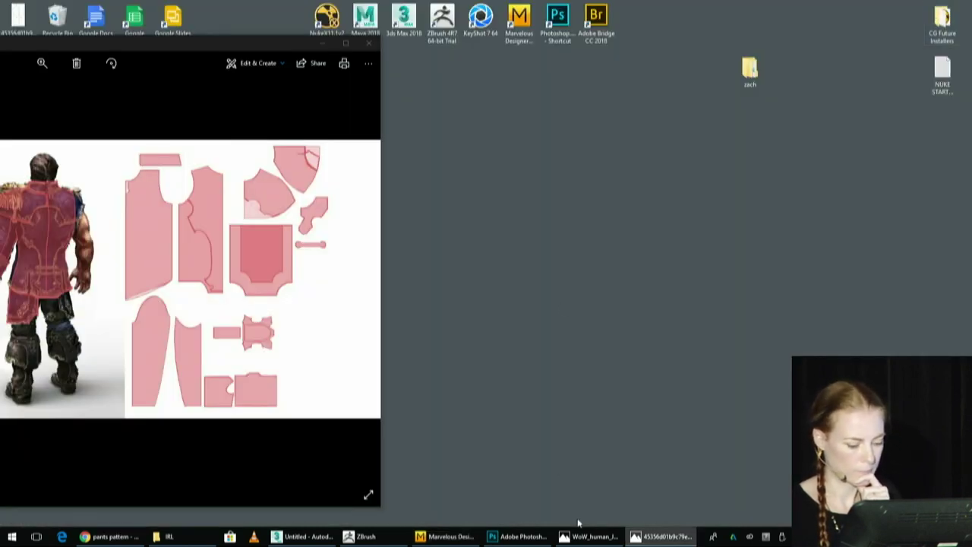
left_click(393, 539)
left_click_drag(869, 72, 876, 187)
left_click(933, 139)
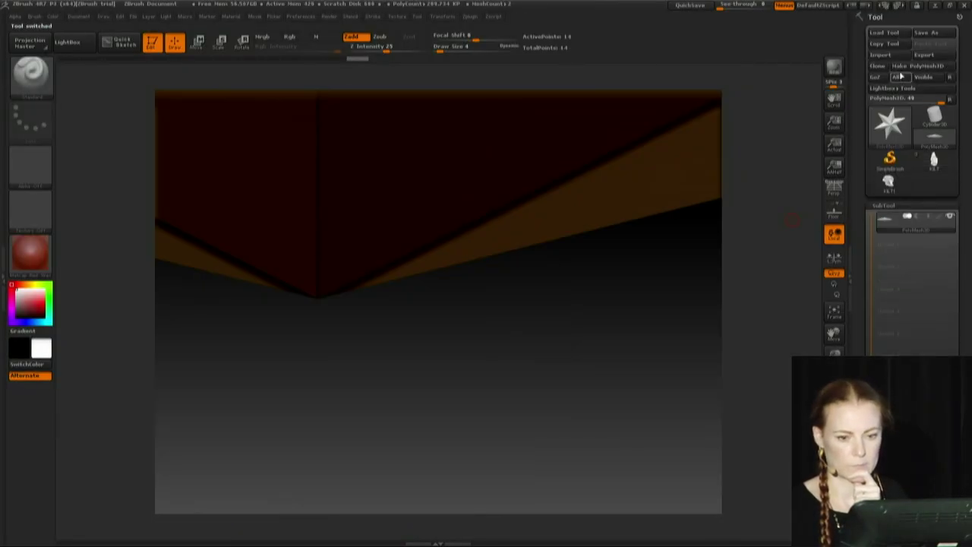
left_click(893, 56)
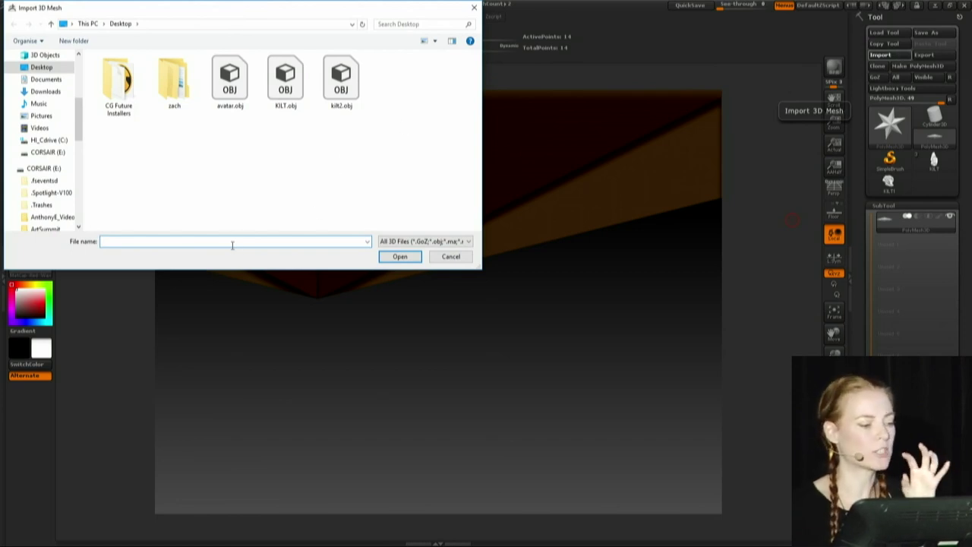
double_click(341, 79)
left_click_drag(624, 309, 601, 316)
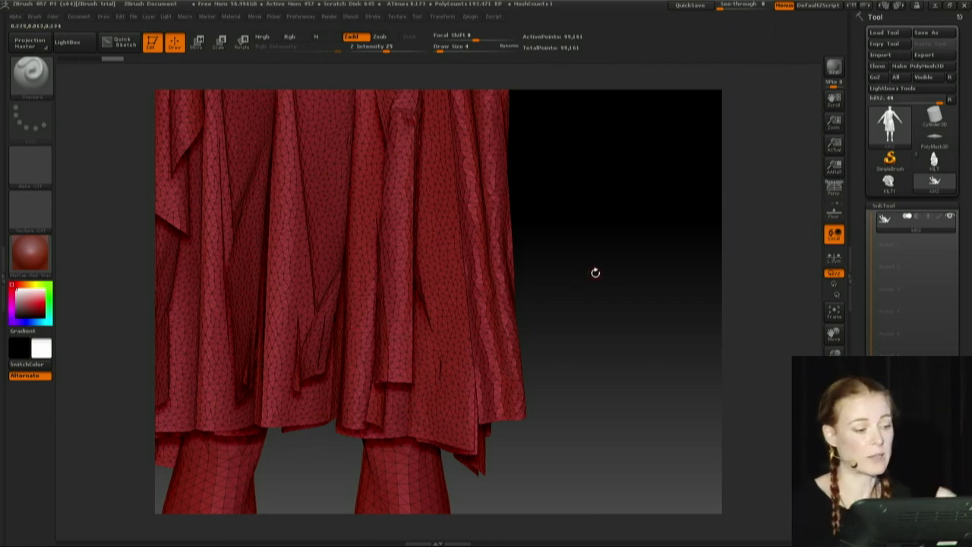
left_click_drag(612, 282, 645, 297)
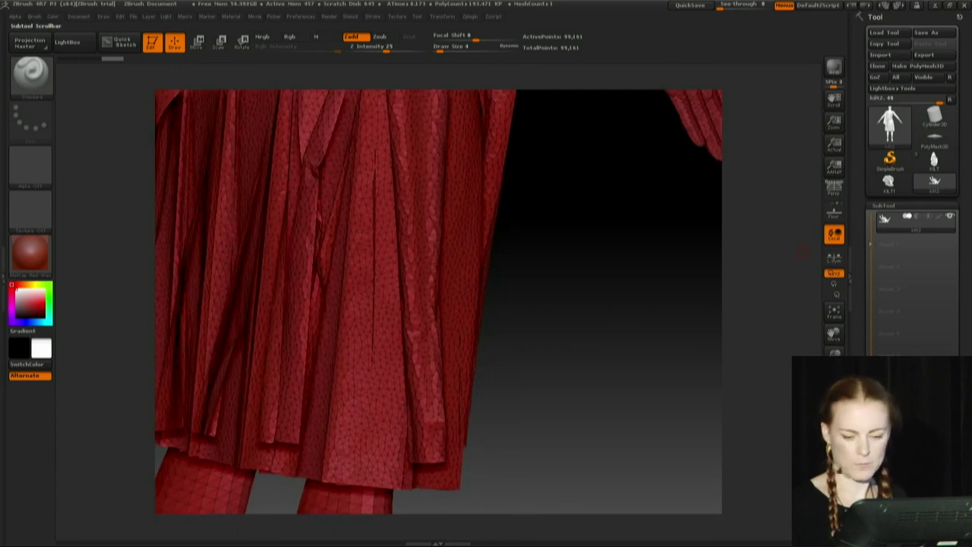
Compare the mesh of the ZRemeshed KILT tool with that of the imported kilt2 tool.
left_click(933, 161)
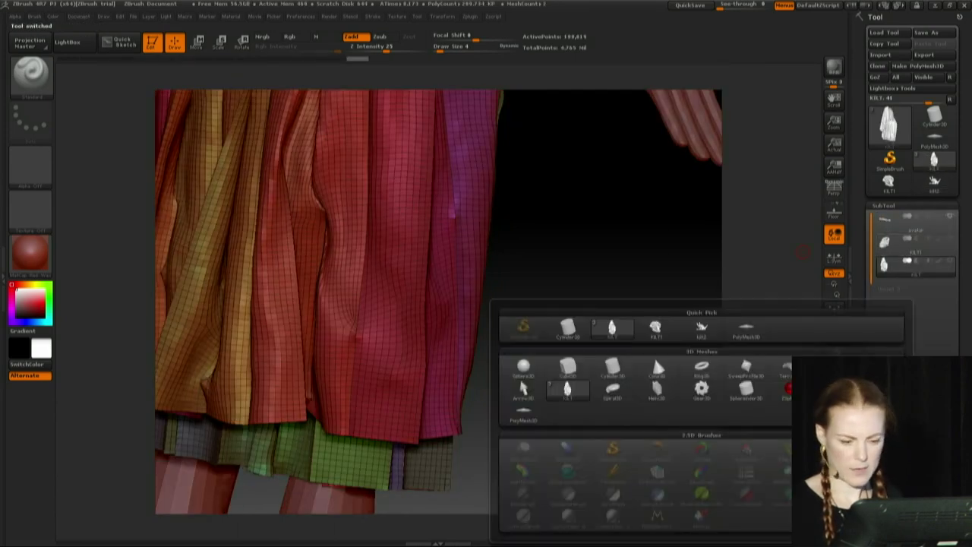
left_click(652, 354)
left_click_drag(637, 346, 579, 287, "alt")
left_click(937, 179)
left_click_drag(554, 387, 503, 390)
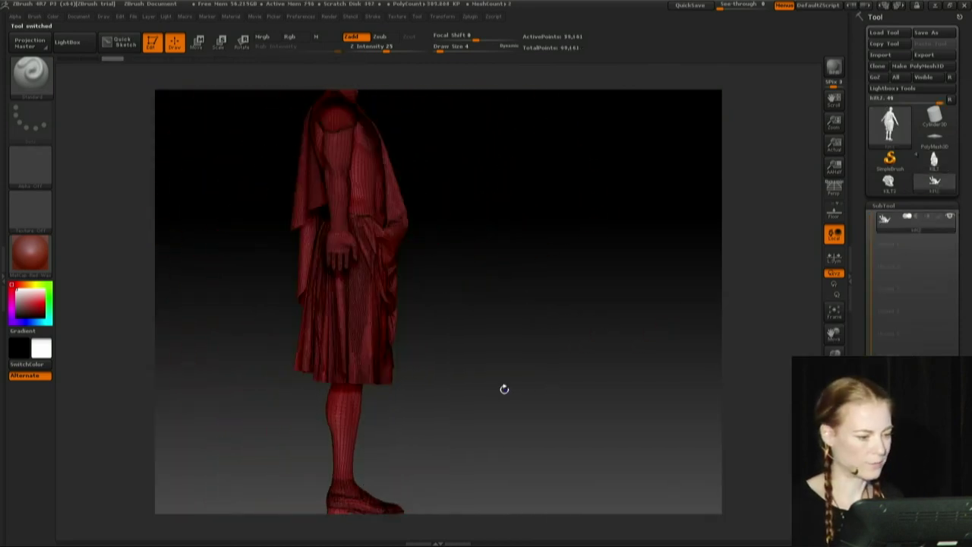
Split the kilt2 mesh into polygroups with Auto Groups.
left_click(886, 205)
left_click(898, 350)
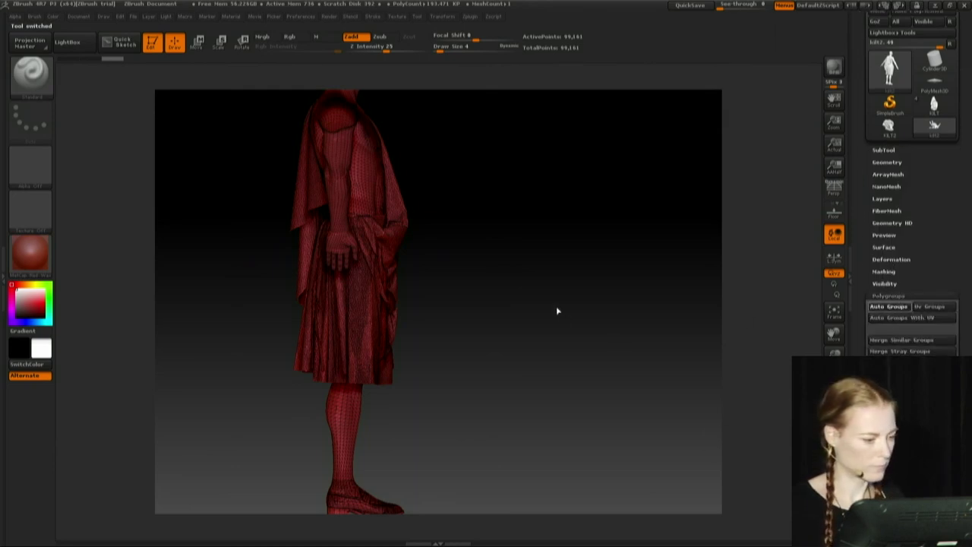
left_click_drag(552, 312, 527, 315)
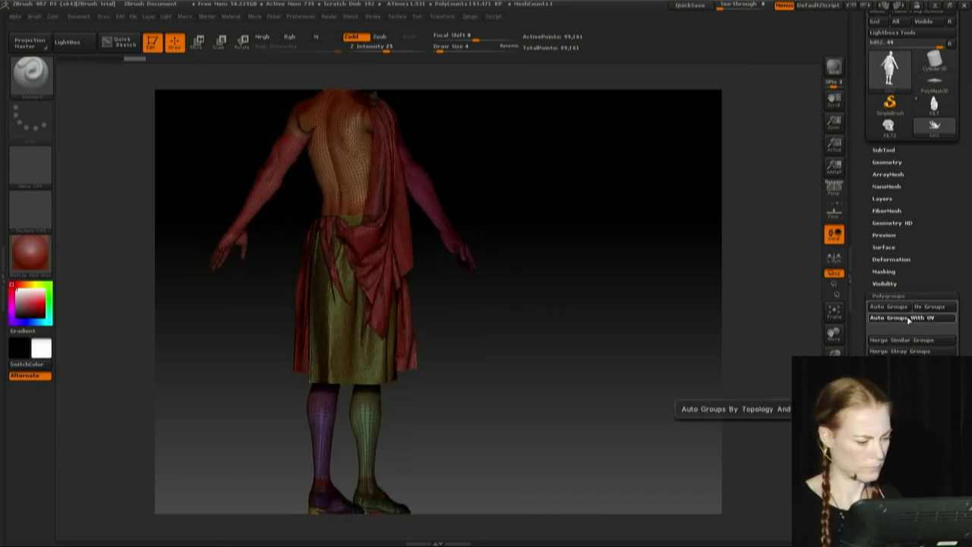
Hide the shoulder drape and skirt panel polygroups surrounding the avatar's body.
left_click(377, 246, "ctrl+shift")
left_click_drag(471, 294, 534, 333, "ctrl+shift")
left_click(383, 308, "ctrl+shift")
left_click_drag(525, 295, 553, 335, "ctrl+shift")
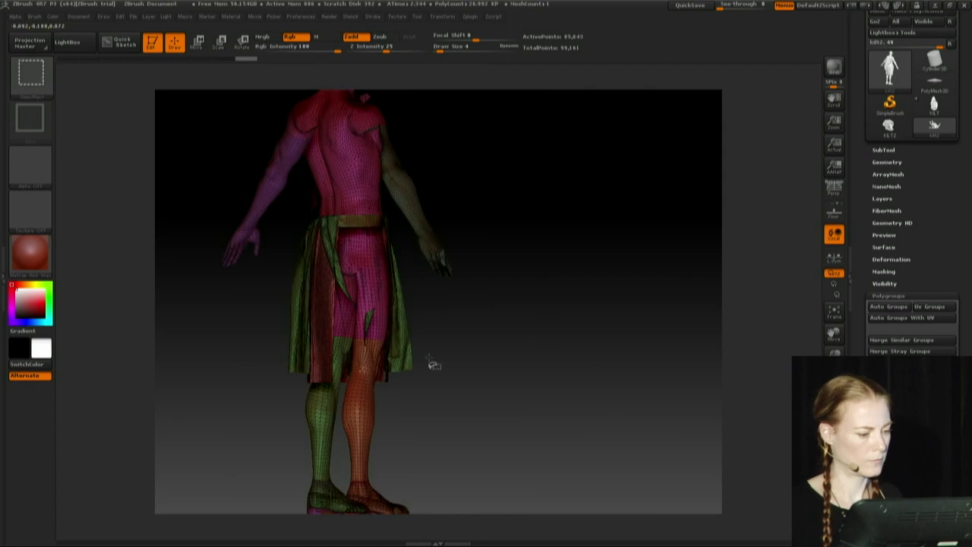
left_click(323, 299, "ctrl+shift")
left_click(307, 306, "ctrl+shift")
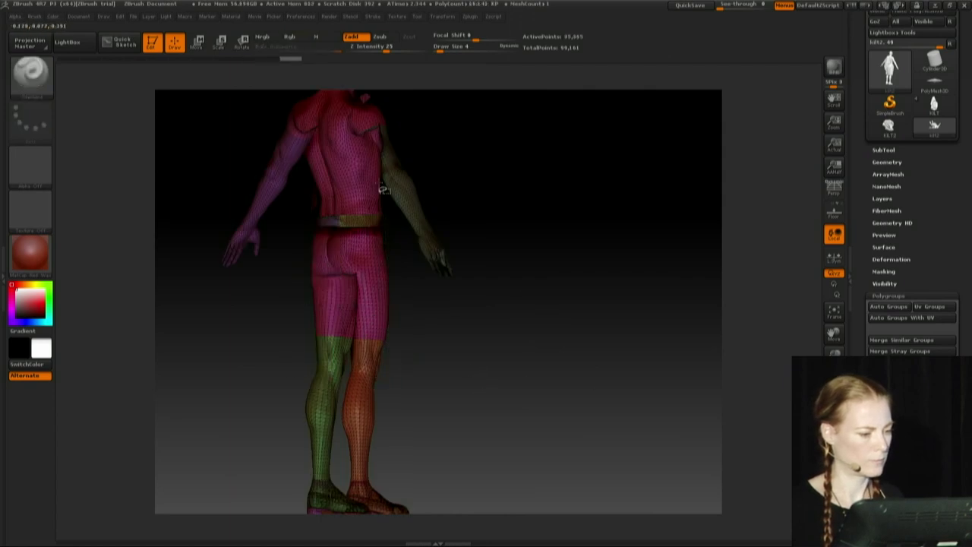
Hide the remaining waistband pieces and invert the visibility to isolate the kilt from the avatar.
left_click(345, 225, "ctrl+shift")
left_click(332, 224, "ctrl+shift")
left_click_drag(439, 354, 498, 367)
left_click(340, 133, "ctrl+shift")
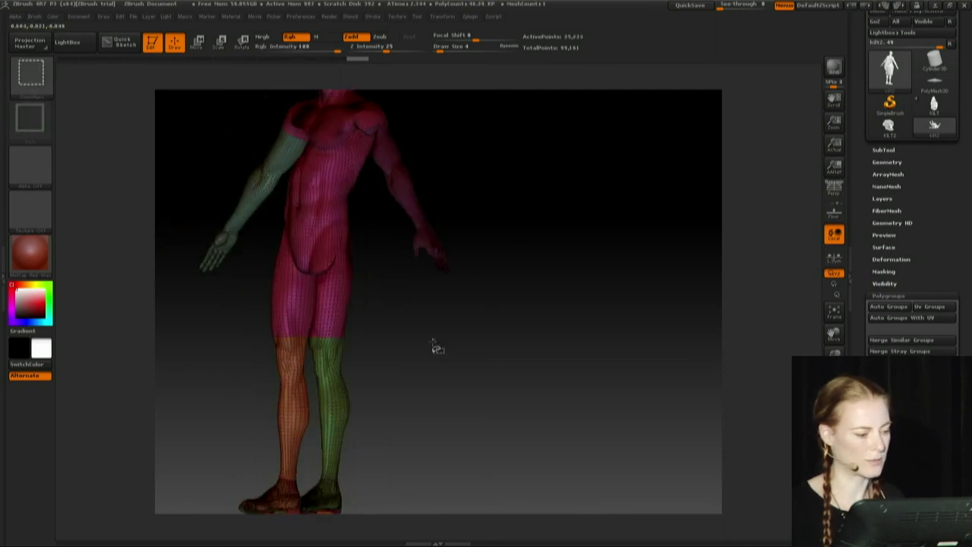
left_click(448, 379, "ctrl+shift")
left_click_drag(466, 417, 557, 361)
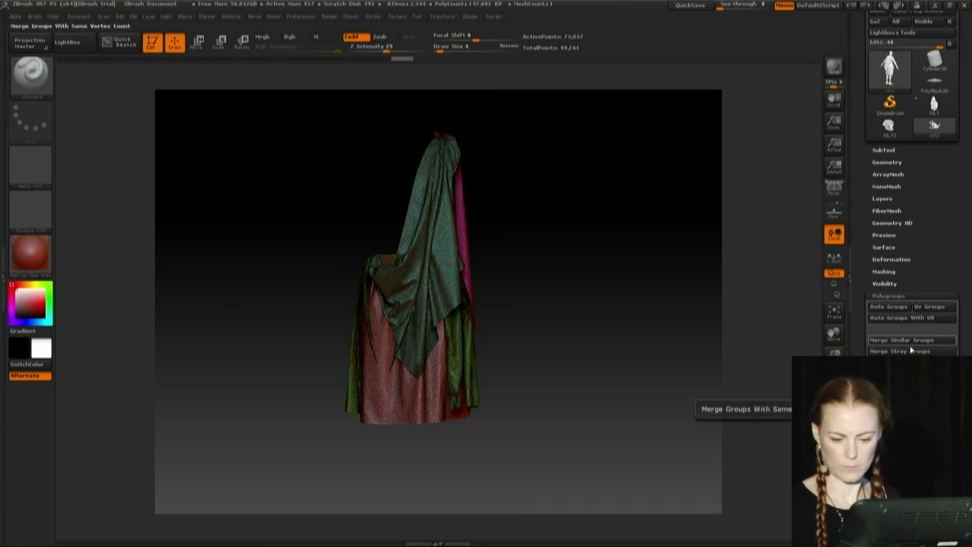
Combine the visible kilt pieces into one polygroup and delete the hidden avatar geometry.
left_click(903, 408)
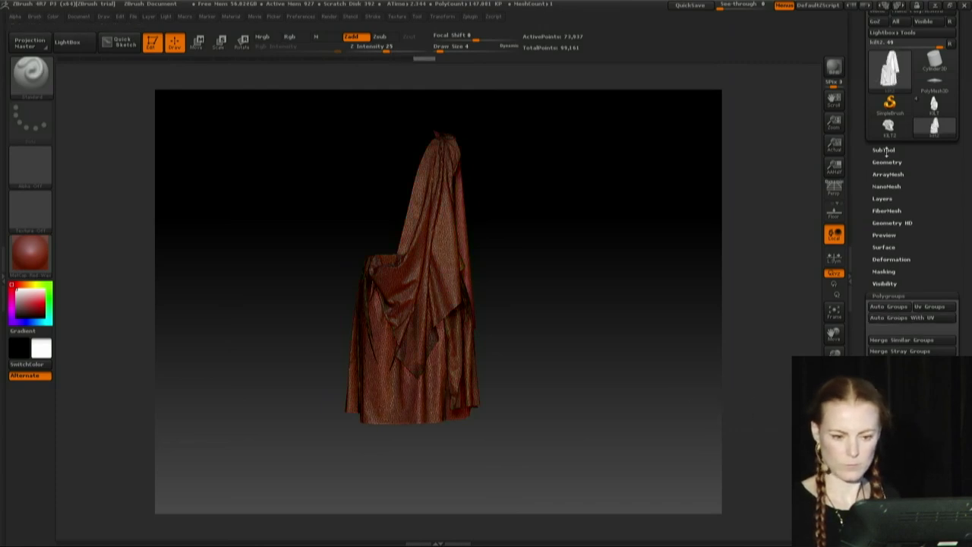
left_click(883, 151)
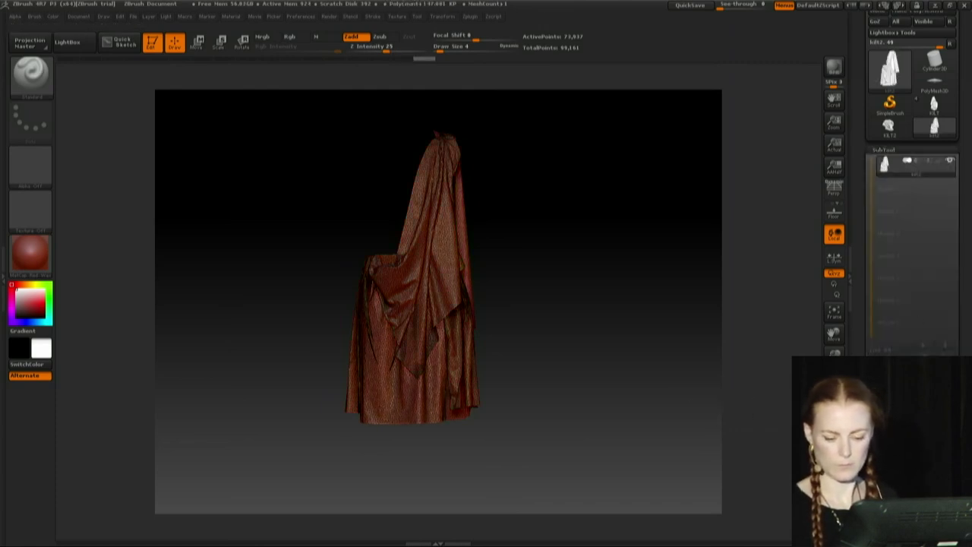
scroll(911, 228, "down", 1)
left_click(886, 507)
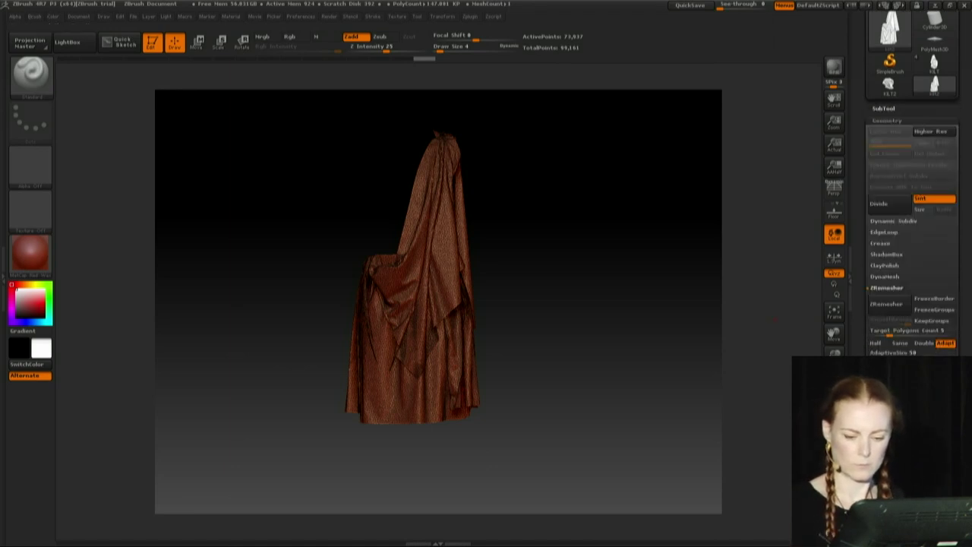
left_click(894, 386)
left_click(885, 344)
left_click_drag(570, 353, 596, 361)
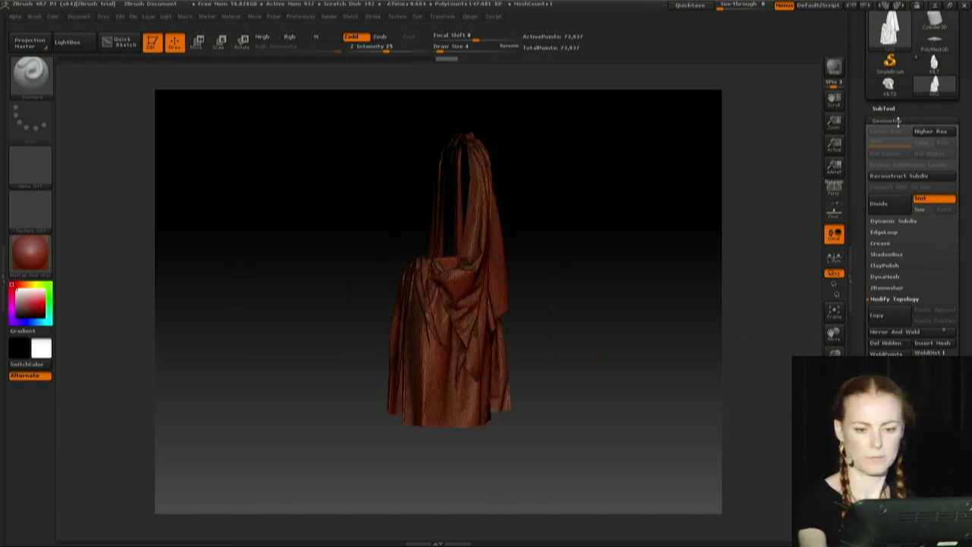
Switch to the KILT tool containing the avatar and append the isolated kilt mesh as a new subtool.
left_click(934, 64)
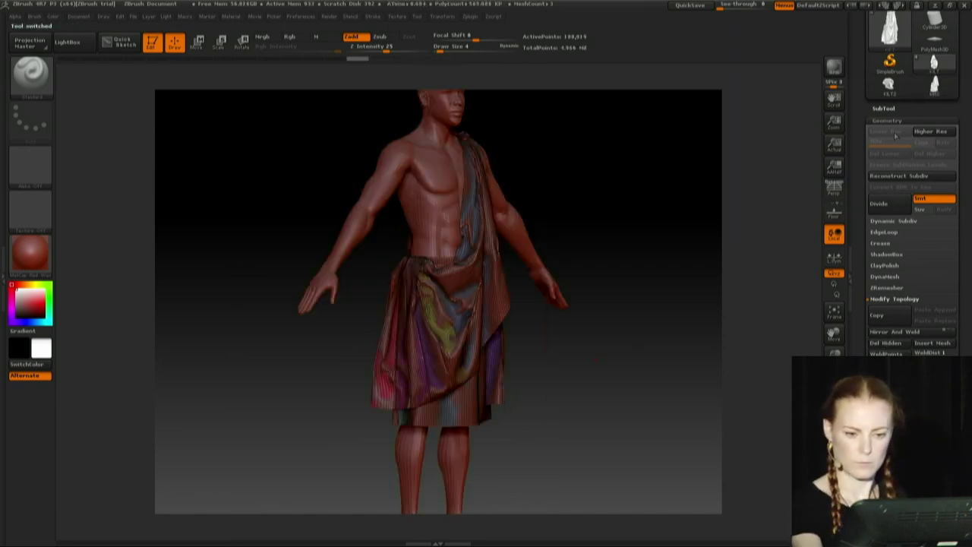
left_click(883, 107)
left_click(933, 393)
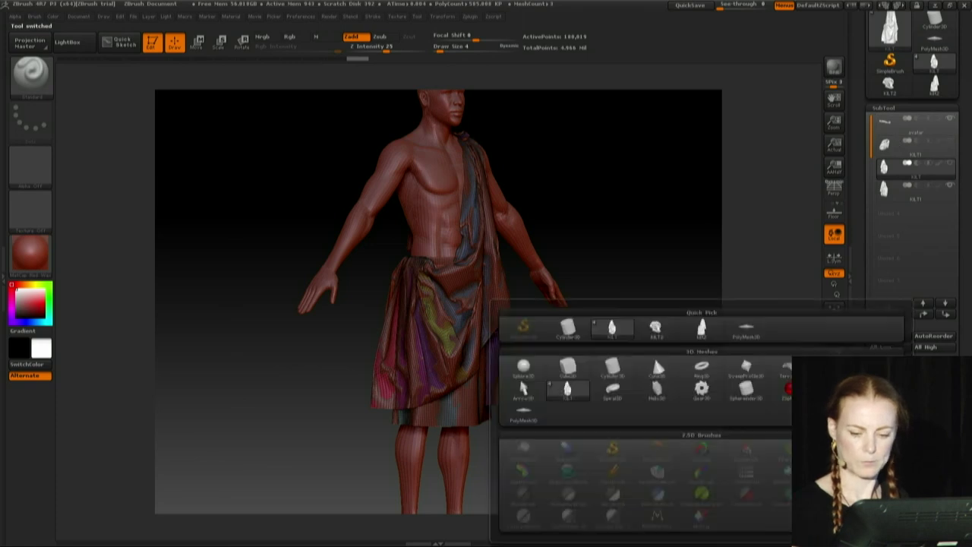
left_click(707, 330)
Delete the KILT1 subtool listed below KILT and hide the avatar, leaving only the newly appended kilt visible.
left_click(911, 188)
left_click(889, 400)
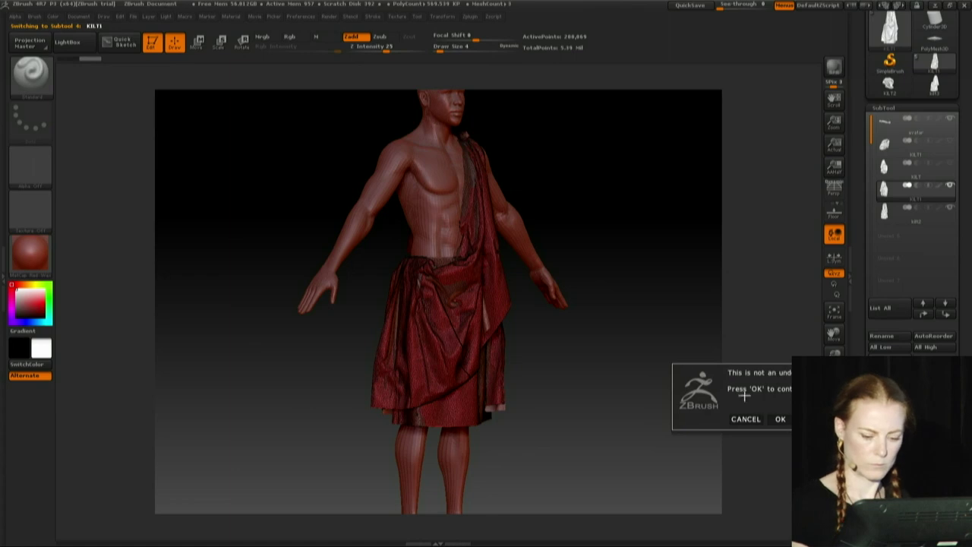
left_click(780, 418)
left_click(949, 120)
mouse_move(682, 330)
left_mouse_down()
mouse_move(638, 341)
mouse_move(646, 329)
mouse_move(645, 350)
left_mouse_up()
key("shift")
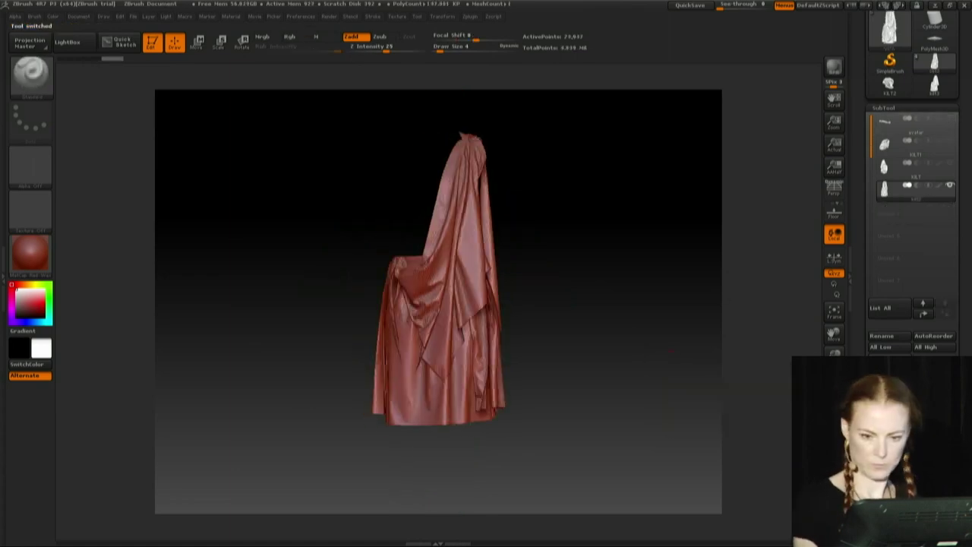
Duplicate the appended kilt subtool and subdivide the lower copy repeatedly to about 7 million polygons.
left_click(896, 212)
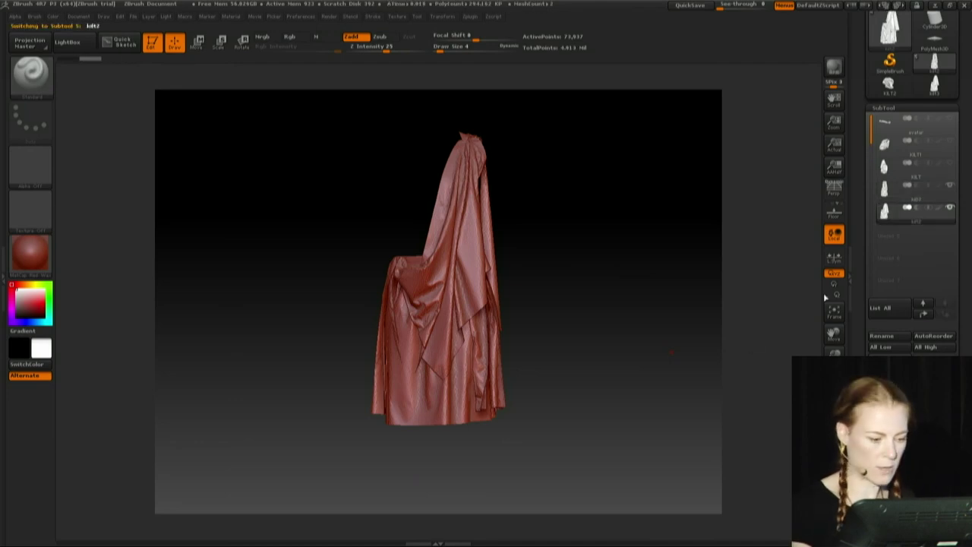
key("ctrl+d")
key("ctrl+d")
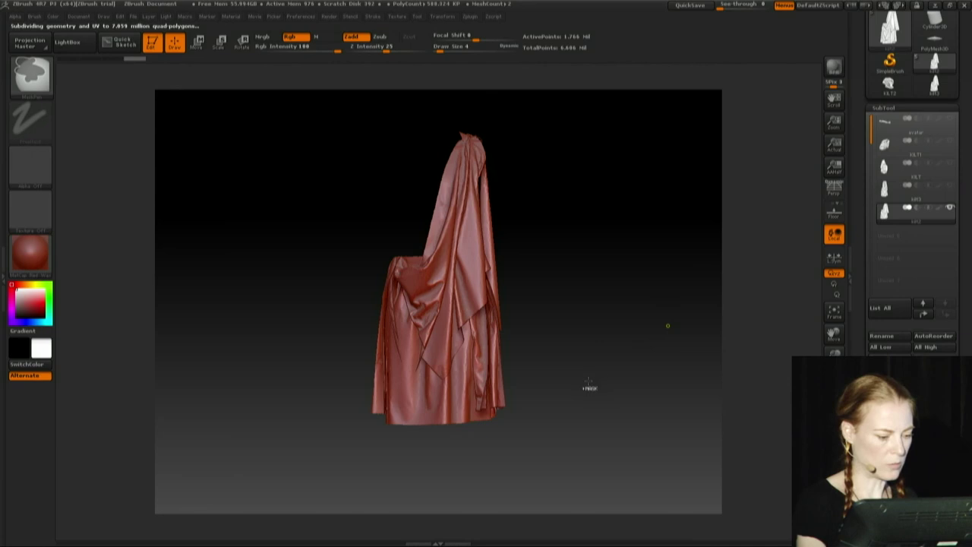
key("shift")
Enable double-sided display for the subdivided kilt in its display properties.
left_click_drag(570, 379, 852, 229)
left_click_drag(860, 269, 870, 190)
left_click_drag(862, 269, 862, 89)
left_click(896, 375)
left_click_drag(895, 171, 898, 543)
Sculpt short test strokes on the skirt's back panel with the Standard brush at draw size 4.
mouse_move(630, 228)
left_mouse_down()
mouse_move(661, 372)
mouse_move(672, 336)
mouse_move(644, 388)
mouse_move(627, 385)
left_mouse_up()
key("shift")
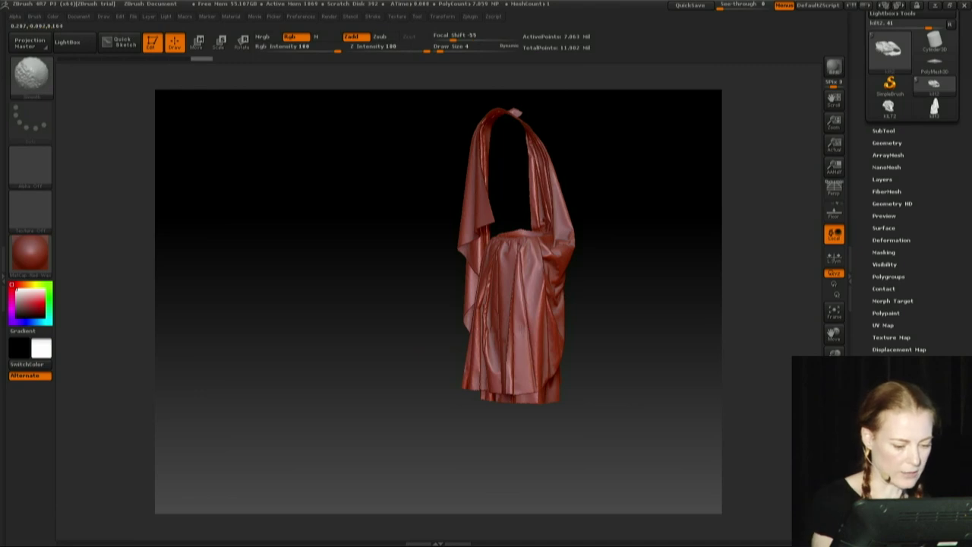
left_click_drag(631, 351, 630, 410, "alt")
key("s")
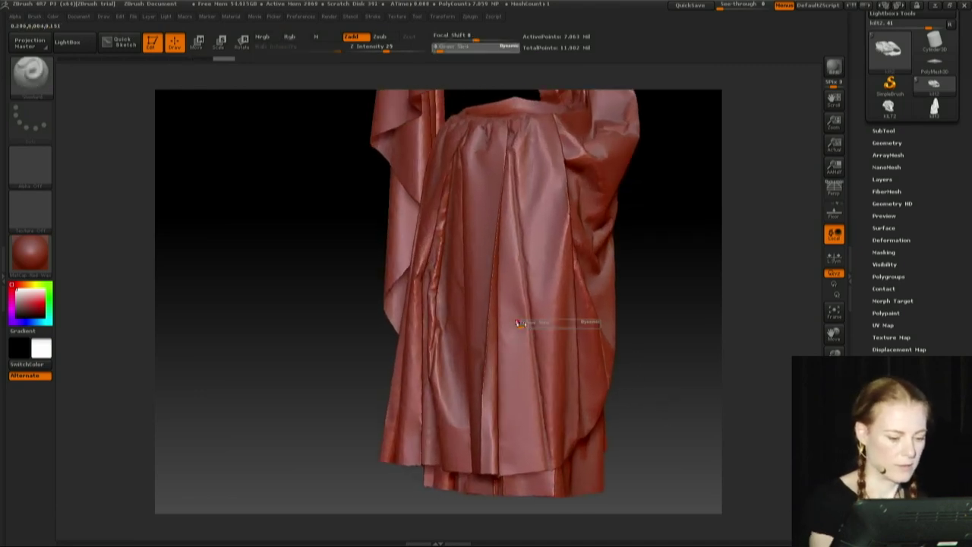
left_click(521, 329)
key("s")
left_click_drag(510, 320, 519, 354)
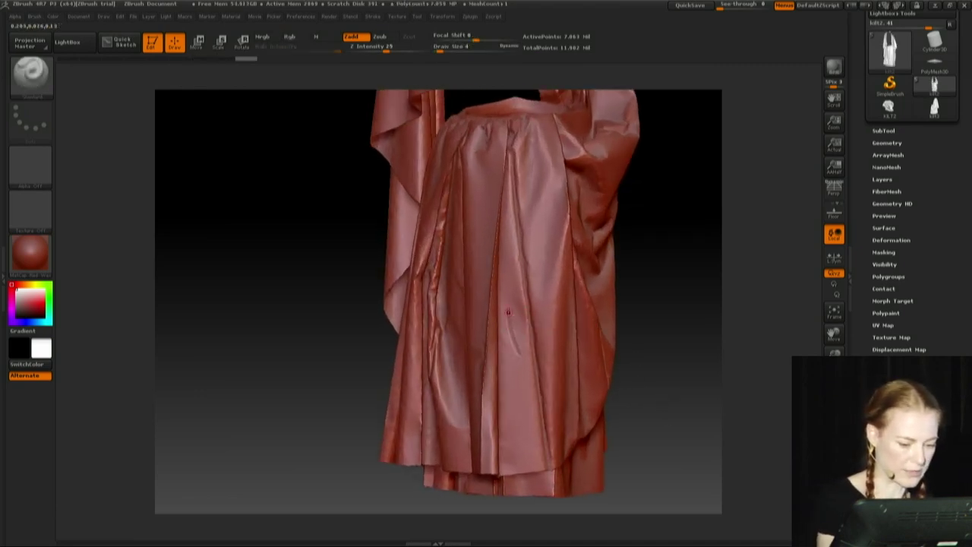
key("ctrl")
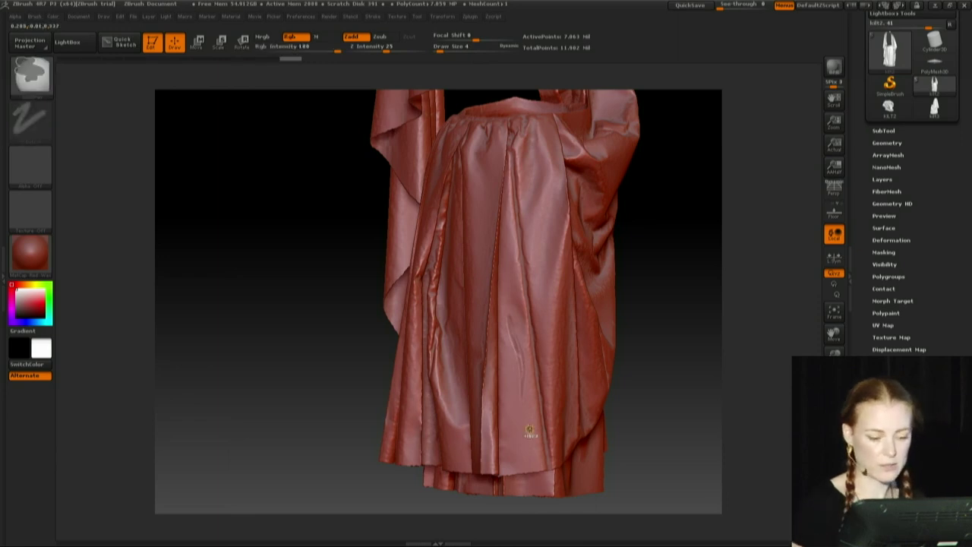
key("b")
key("s")
key("t")
Select the unsubdivided kilt subtool, hide the subdivided copy and enable double-sided display for the selected mesh.
left_click(890, 130)
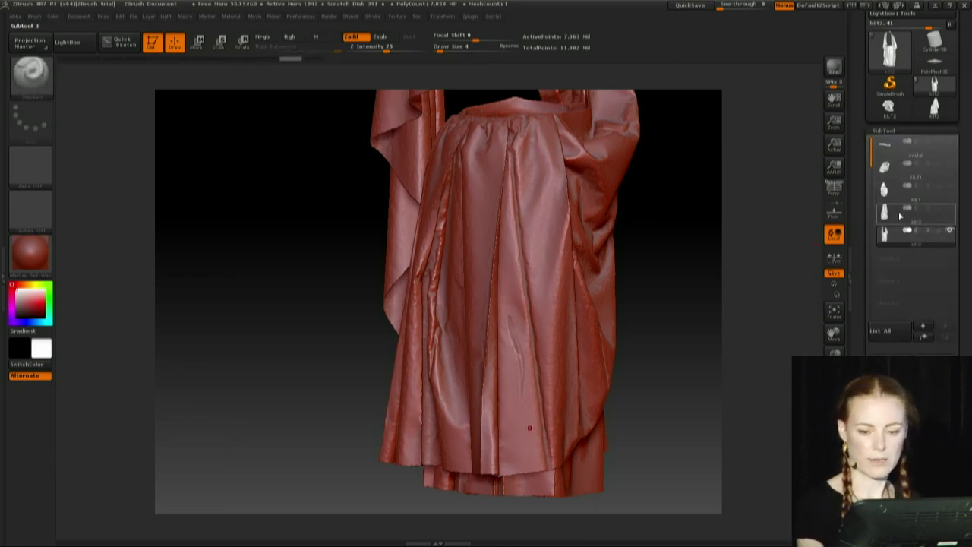
left_click(529, 427, "alt")
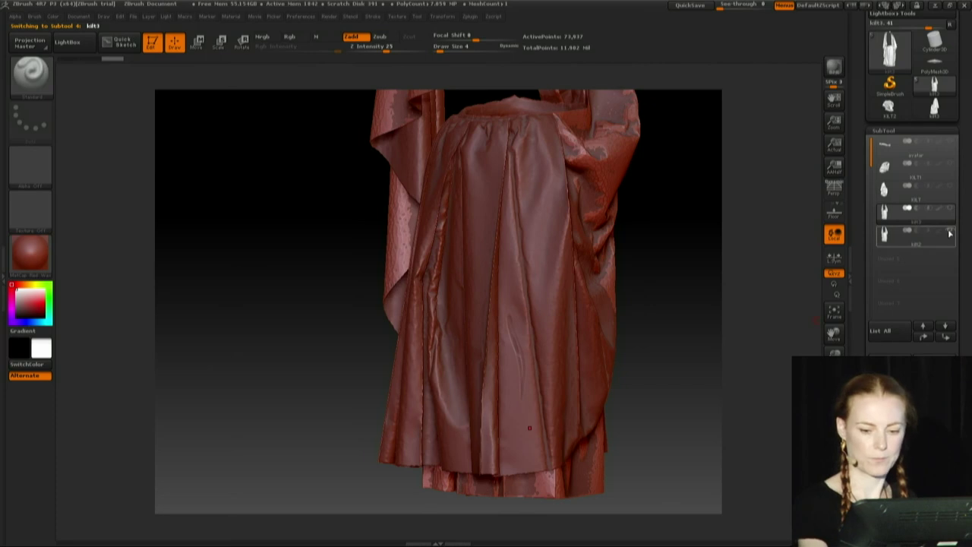
mouse_move(670, 395)
left_mouse_down()
mouse_move(673, 448)
mouse_move(671, 413)
left_mouse_up()
scroll(860, 342, "down", 5)
scroll(859, 341, "down", 1)
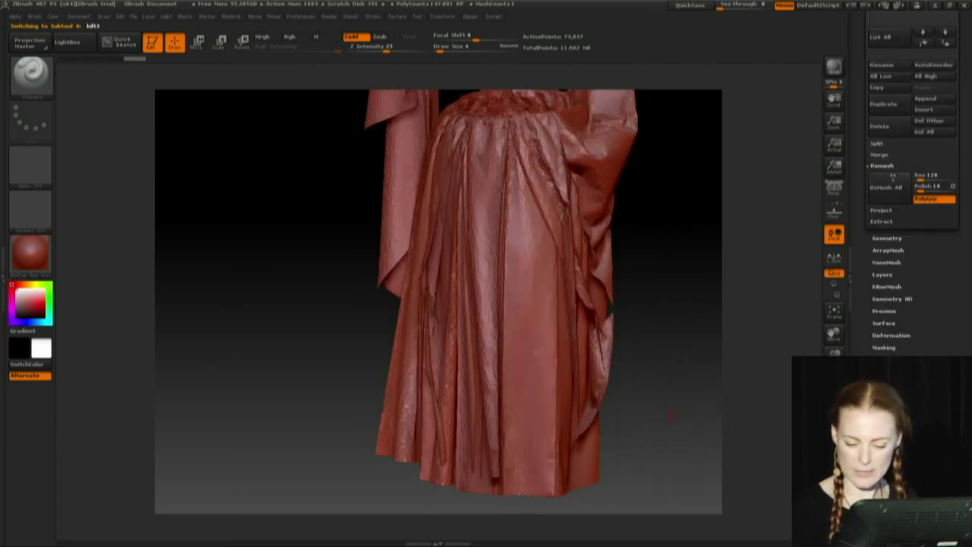
scroll(859, 342, "down", 10)
left_click(884, 126)
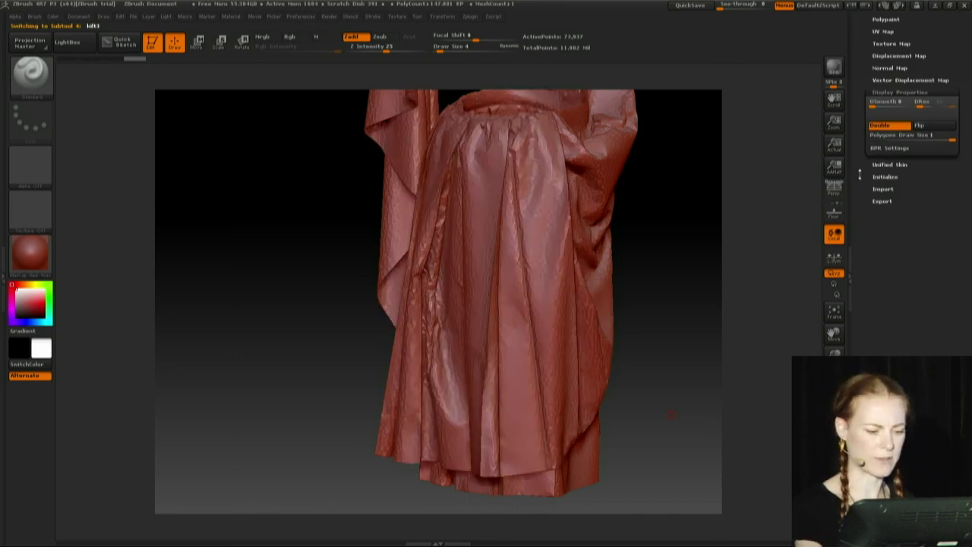
Subdivide the selected kilt once and retopologize it with ZRemesher.
mouse_move(679, 412)
left_mouse_down()
mouse_move(687, 327)
mouse_move(710, 348)
mouse_move(677, 399)
mouse_move(556, 326)
mouse_move(659, 428)
left_mouse_up()
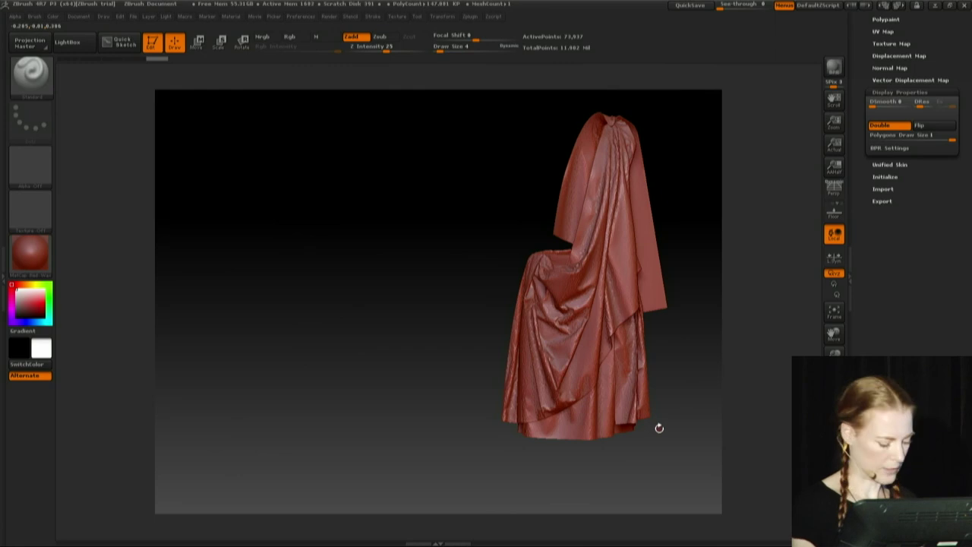
left_click_drag(863, 57, 876, 162)
key("ctrl+d")
left_click(888, 199)
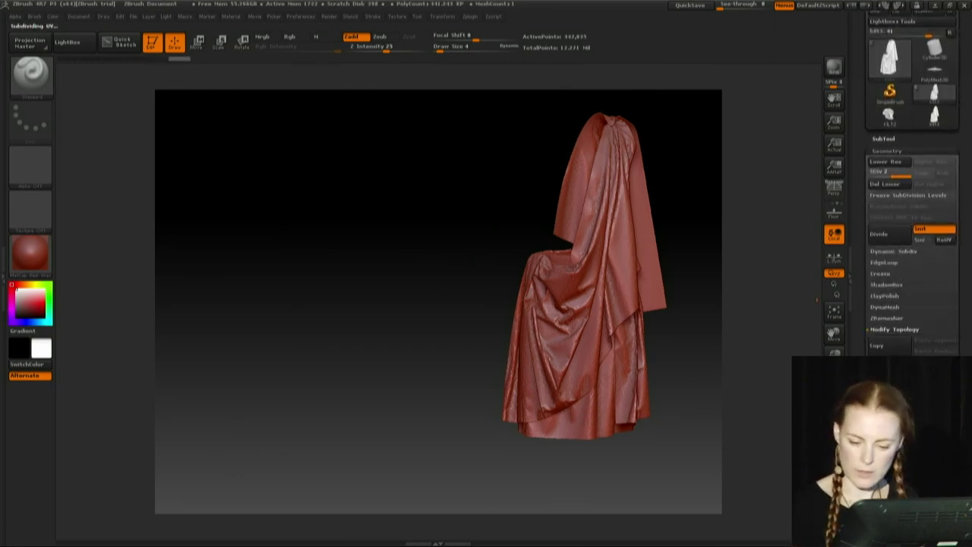
left_click(892, 318)
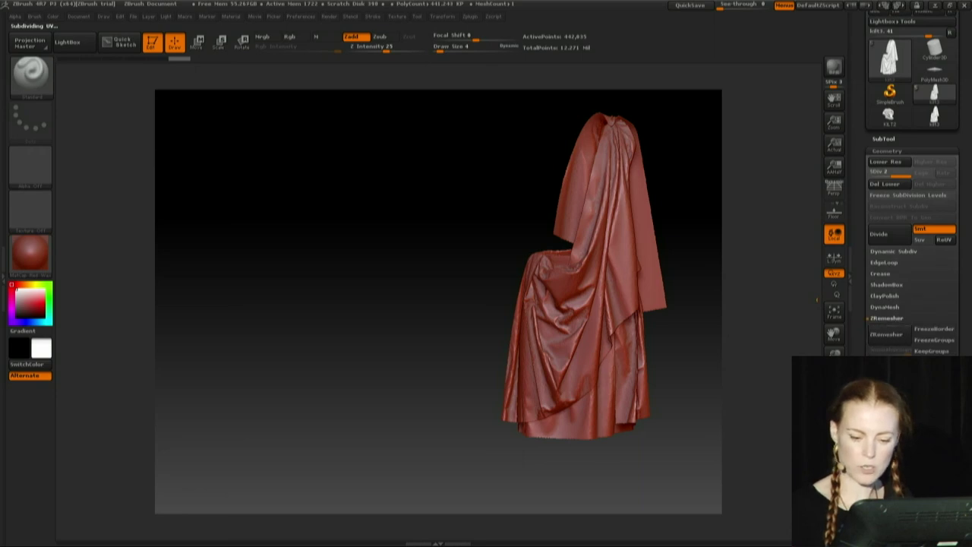
left_click(889, 334)
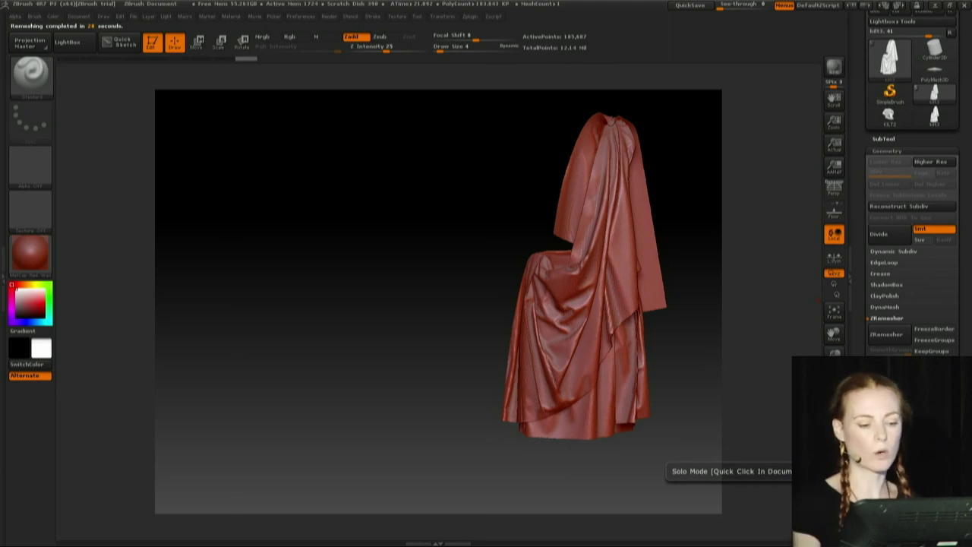
mouse_move(613, 343)
left_mouse_down()
mouse_move(651, 354)
mouse_move(679, 344)
mouse_move(644, 331)
mouse_move(637, 366)
mouse_move(661, 357)
mouse_move(557, 370)
mouse_move(670, 355)
mouse_move(500, 299)
left_mouse_up()
key("shift")
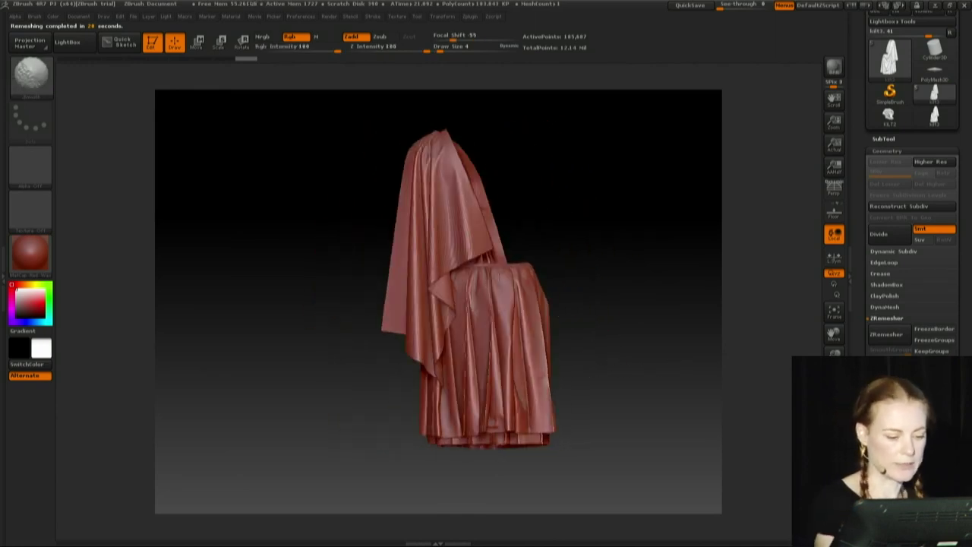
left_click_drag(605, 286, 628, 356, "alt")
left_click_drag(633, 235, 678, 249, "alt")
key("ctrl+f")
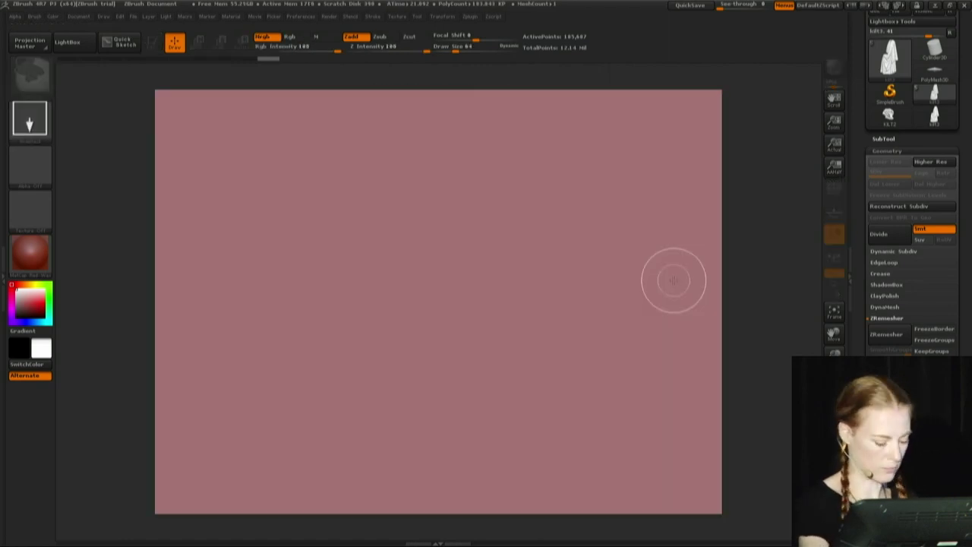
key("ctrl+n")
left_click_drag(511, 408, 542, 480)
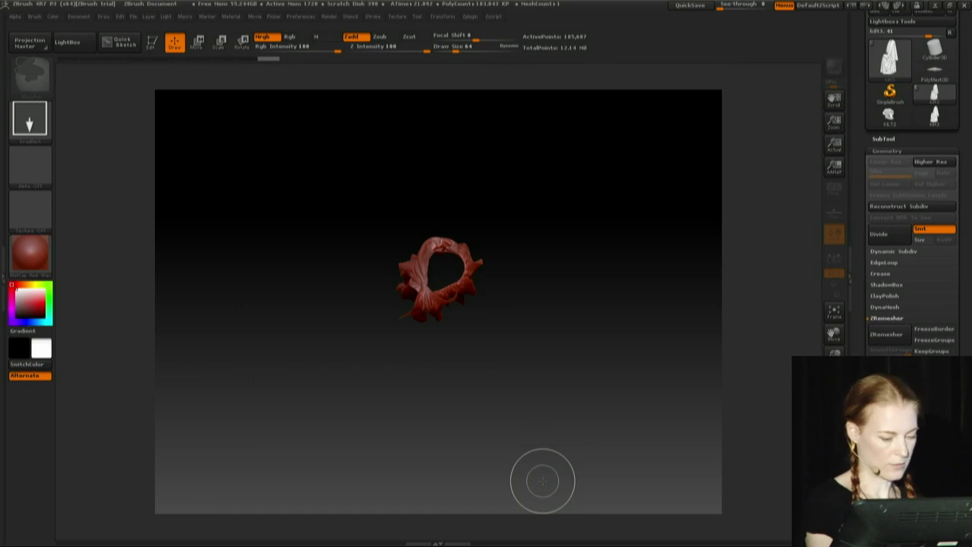
key("t")
mouse_move(611, 397)
left_mouse_down()
mouse_move(603, 305)
mouse_move(606, 326)
mouse_move(694, 325)
mouse_move(660, 291)
mouse_move(670, 295)
mouse_move(663, 234)
mouse_move(645, 341)
mouse_move(653, 339)
mouse_move(643, 336)
mouse_move(676, 377)
mouse_move(611, 357)
mouse_move(668, 351)
mouse_move(641, 384)
mouse_move(660, 367)
mouse_move(651, 384)
mouse_move(672, 397)
mouse_move(629, 389)
mouse_move(652, 394)
mouse_move(642, 383)
left_mouse_up()
key("shift+f")
key("f")
Subdivide the remeshed kilt twice and show the avatar together with it.
key("ctrl+d")
key("ctrl+d")
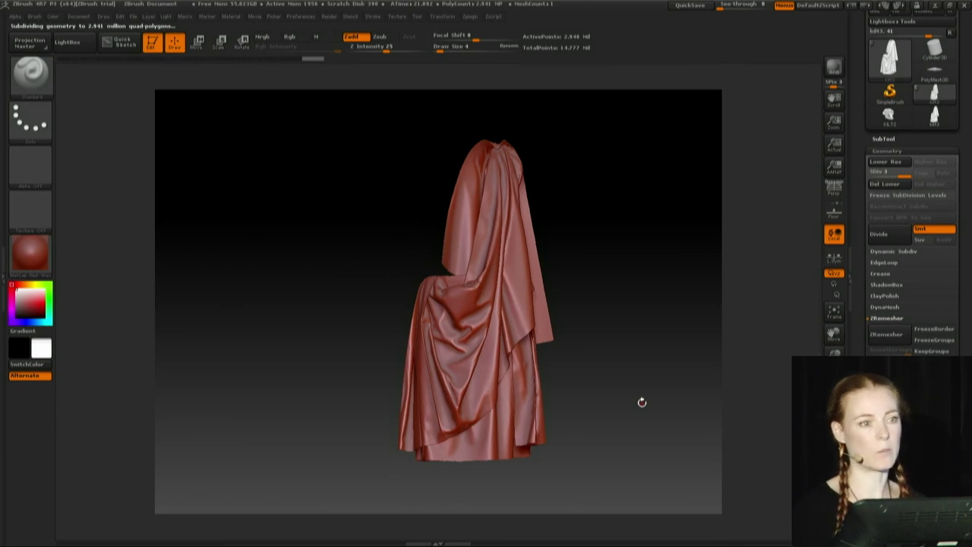
left_click(899, 138)
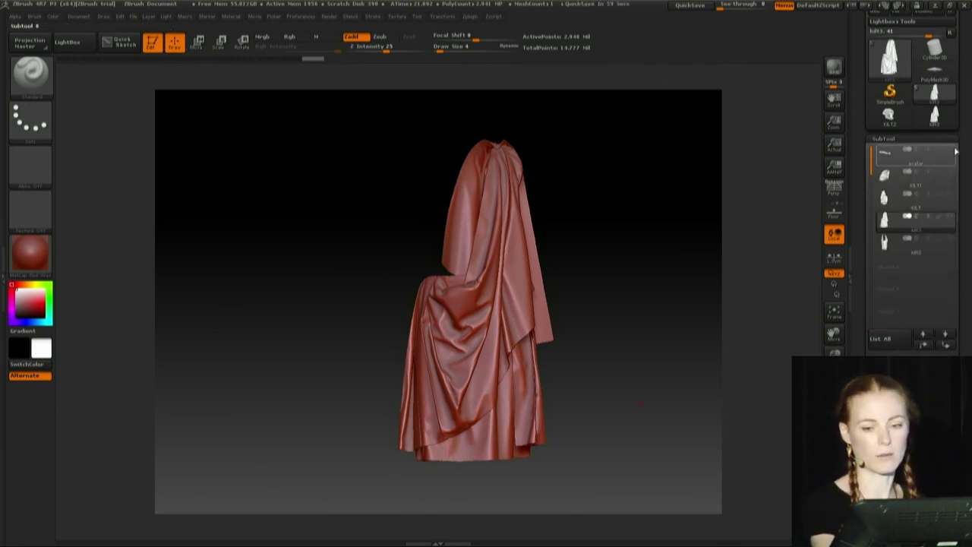
left_click(950, 150)
mouse_move(647, 419)
left_mouse_down()
mouse_move(611, 433)
mouse_move(648, 429)
left_mouse_up()
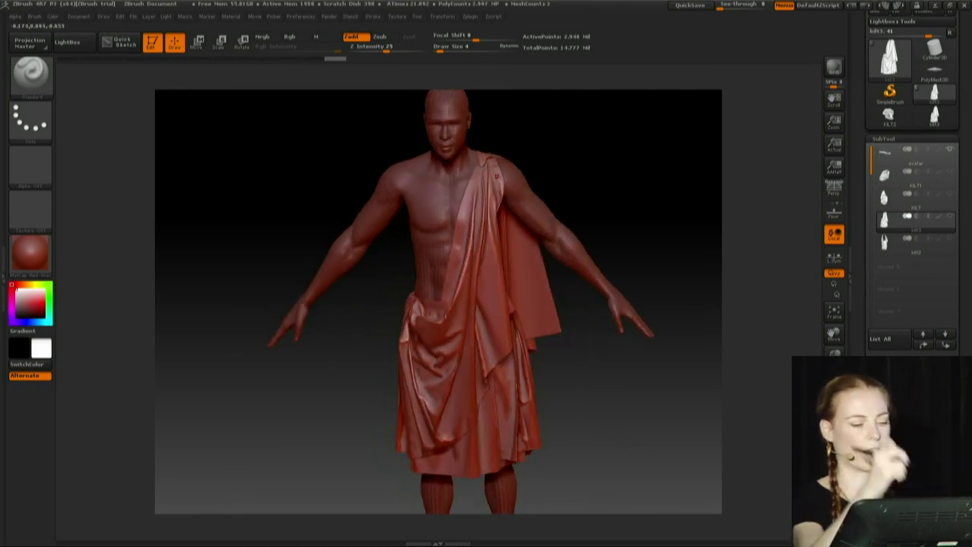
Set the brush draw size to 10 and inspect the kilt's drape over the avatar's shoulder from several angles.
left_click_drag(622, 167, 614, 212)
key("s")
left_click(492, 225)
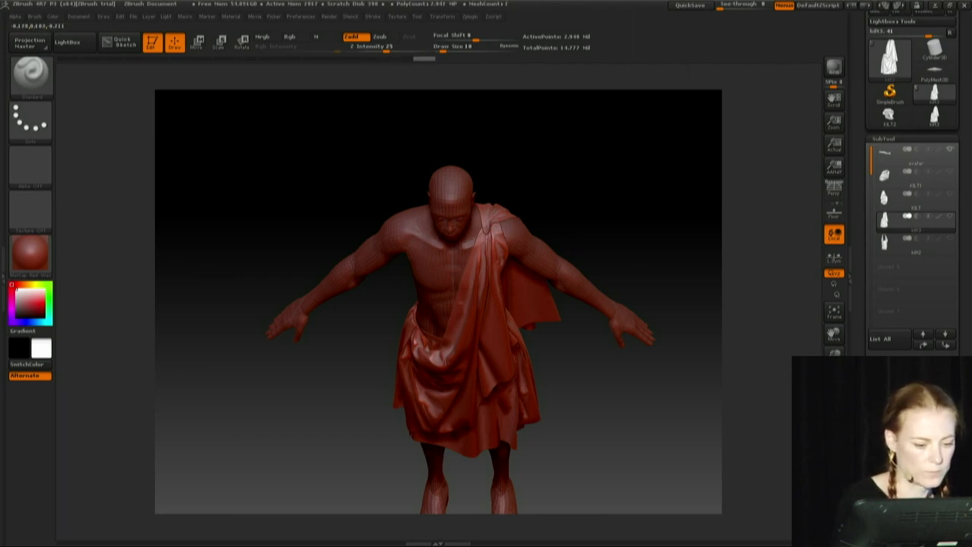
left_click_drag(544, 193, 597, 125)
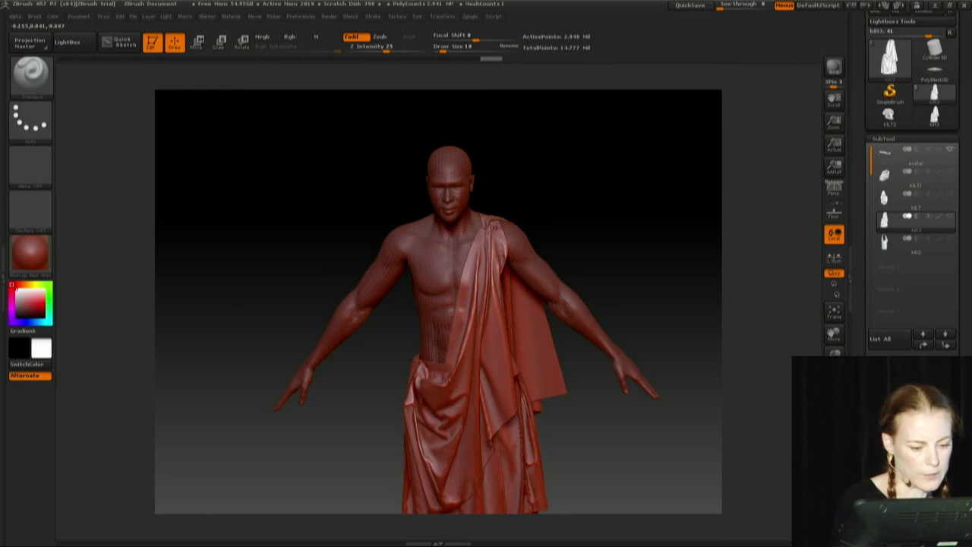
mouse_move(560, 236)
left_mouse_down()
mouse_move(611, 193)
mouse_move(611, 214)
left_mouse_up()
key("shift")
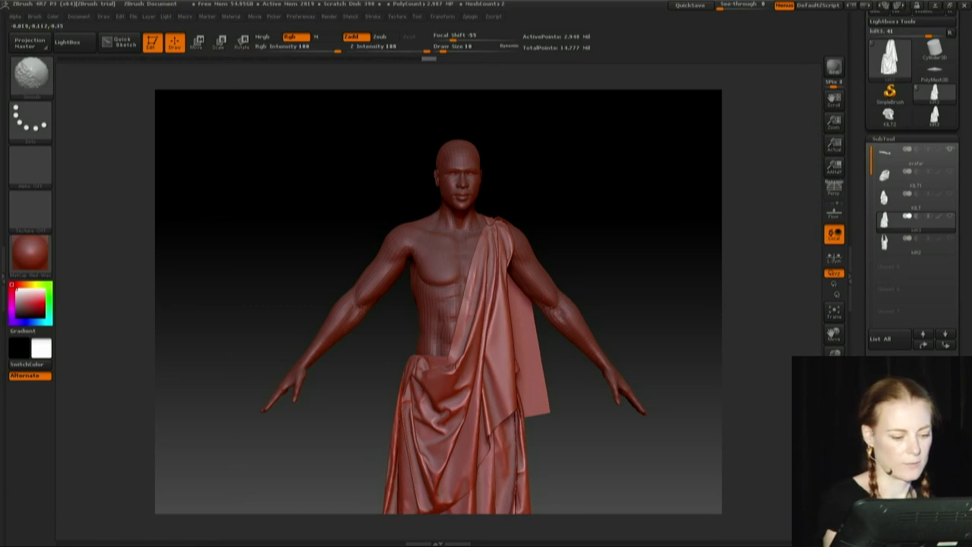
key("shift")
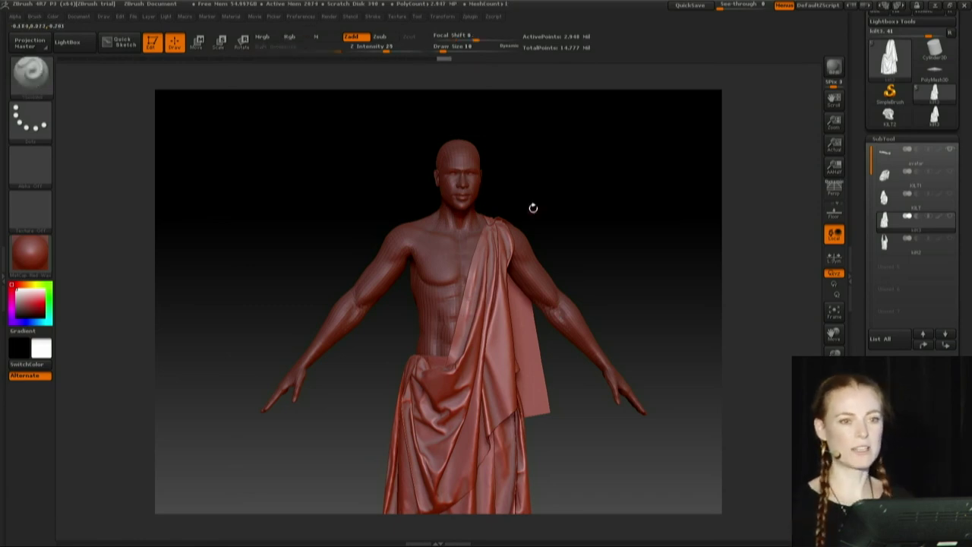